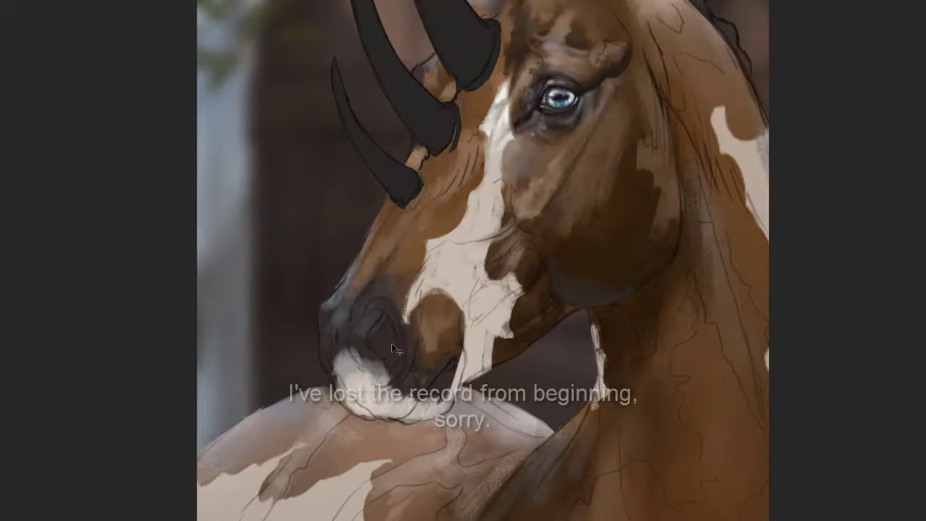
Step: Zoom into the muzzle and paint white highlights on the nostril and muzzle with the Rectangle-light texture brush
{"action": "scroll", "coordinate": [405, 326], "scroll_direction": "up", "scroll_amount": 2}
{"action": "scroll", "coordinate": [412, 311], "scroll_direction": "up", "scroll_amount": 1}
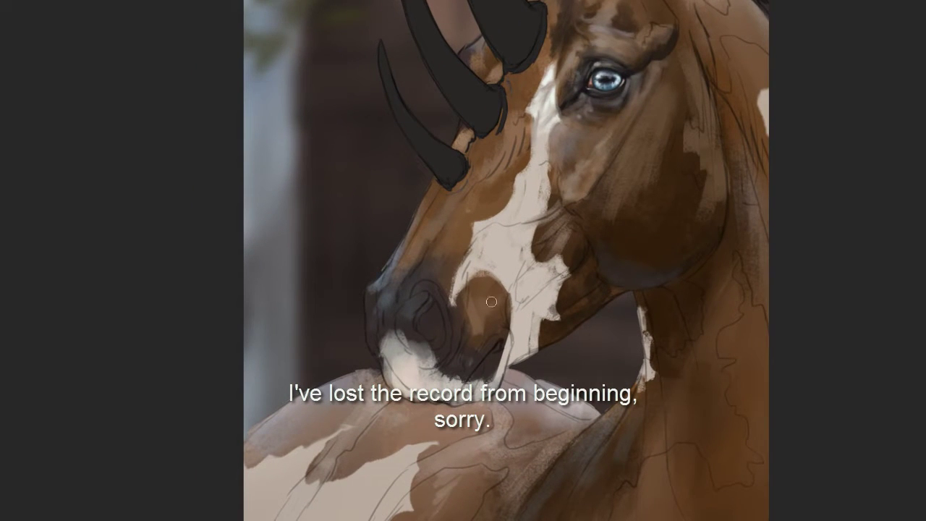
{"action": "right_click", "coordinate": [411, 308]}
{"action": "left_click", "coordinate": [470, 378]}
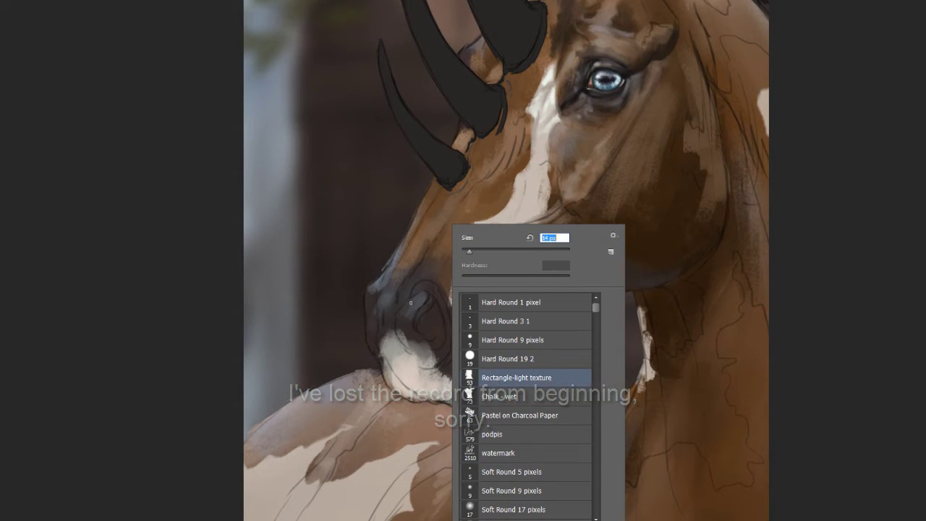
{"action": "key", "text": "Return"}
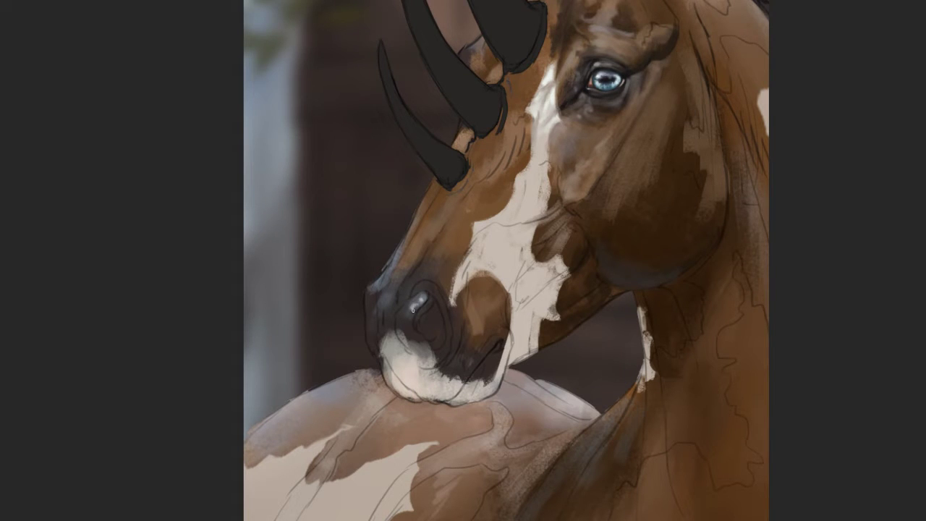
{"action": "left_click_drag", "start_coordinate": [411, 309], "coordinate": [409, 313]}
{"action": "mouse_move", "coordinate": [423, 352]}
{"action": "left_mouse_down"}
{"action": "mouse_move", "coordinate": [431, 344]}
{"action": "mouse_move", "coordinate": [431, 358]}
{"action": "mouse_move", "coordinate": [405, 381]}
{"action": "mouse_move", "coordinate": [426, 387]}
{"action": "mouse_move", "coordinate": [398, 373]}
{"action": "mouse_move", "coordinate": [454, 391]}
{"action": "mouse_move", "coordinate": [410, 383]}
{"action": "left_mouse_up"}
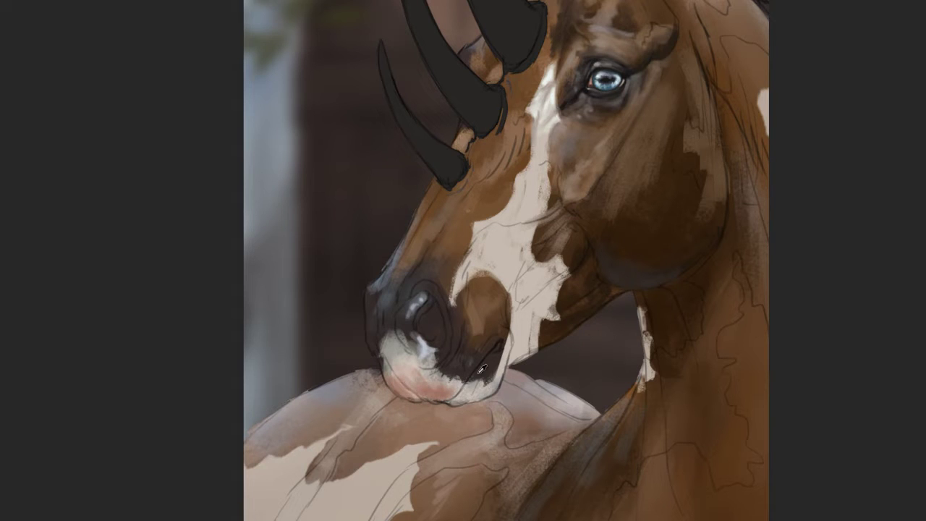
Step: Darken the lower jaw and chin shadow, then soften the nostril highlight to grey
{"action": "left_click", "coordinate": [455, 363]}
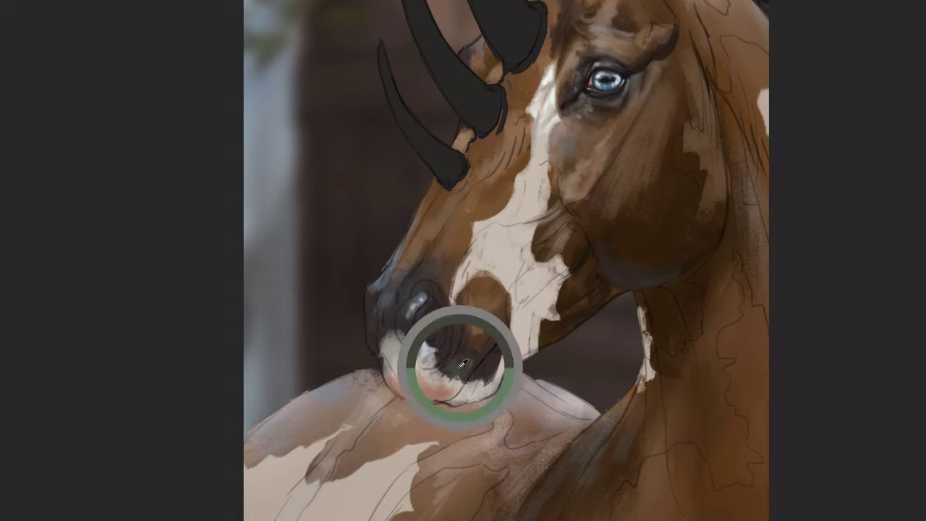
{"action": "mouse_move", "coordinate": [453, 363]}
{"action": "left_mouse_down"}
{"action": "mouse_move", "coordinate": [465, 379]}
{"action": "mouse_move", "coordinate": [457, 382]}
{"action": "left_mouse_up"}
{"action": "left_click_drag", "start_coordinate": [463, 350], "coordinate": [461, 385]}
{"action": "left_click", "coordinate": [414, 297]}
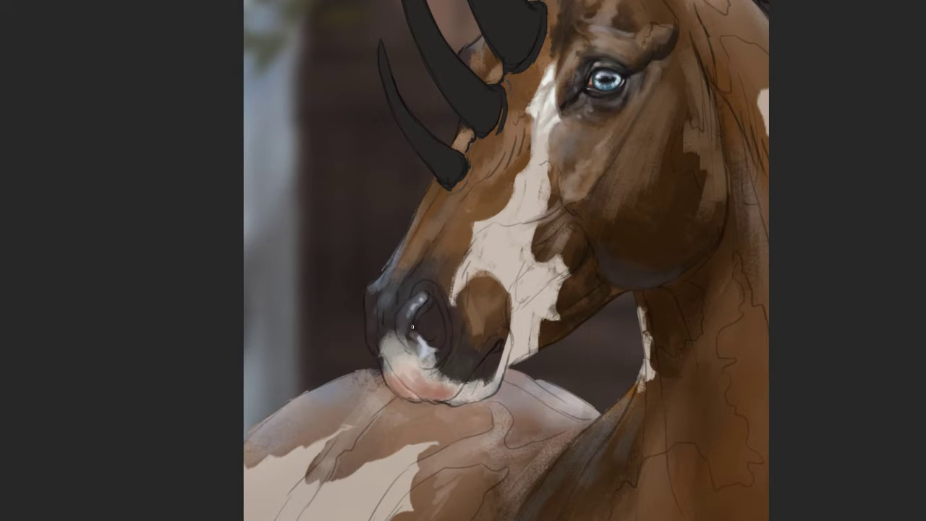
{"action": "mouse_move", "coordinate": [414, 316]}
{"action": "left_mouse_down"}
{"action": "mouse_move", "coordinate": [427, 298]}
{"action": "mouse_move", "coordinate": [420, 309]}
{"action": "left_mouse_up"}
{"action": "left_click", "coordinate": [413, 316]}
Step: With the Coolorus colour wheel shown, sample nostril greys and near-black, then darken the nostril rim
{"action": "key", "text": "F6"}
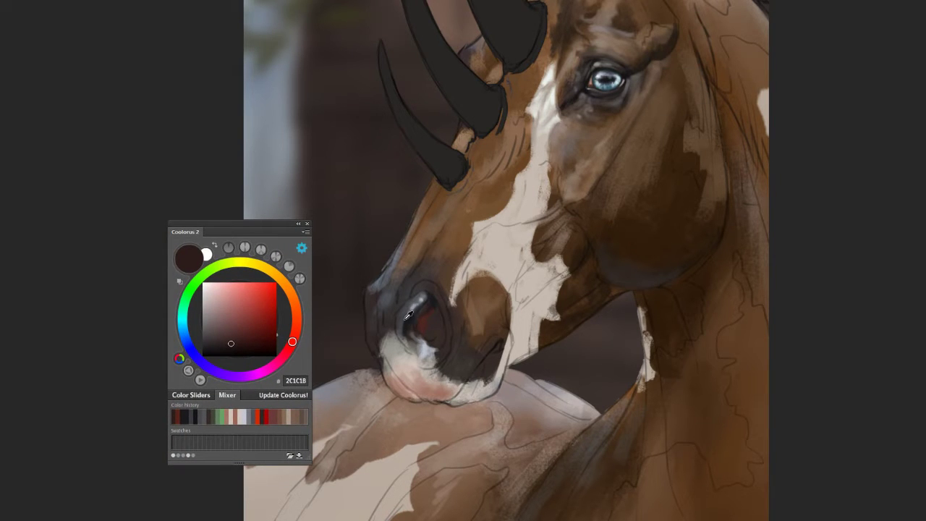
{"action": "left_click", "coordinate": [406, 318], "text": "alt"}
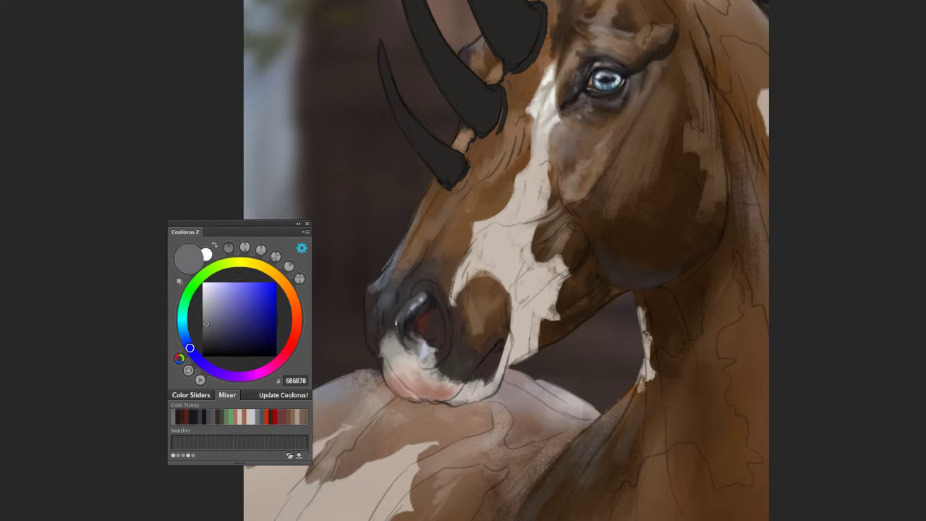
{"action": "left_click_drag", "start_coordinate": [259, 224], "coordinate": [293, 194]}
{"action": "left_click", "coordinate": [238, 281]}
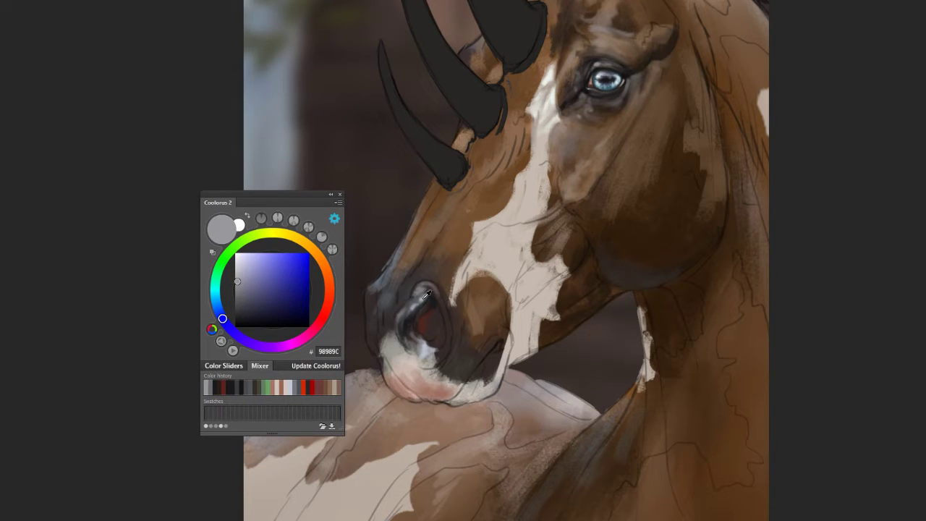
{"action": "left_click", "coordinate": [431, 293], "text": "alt"}
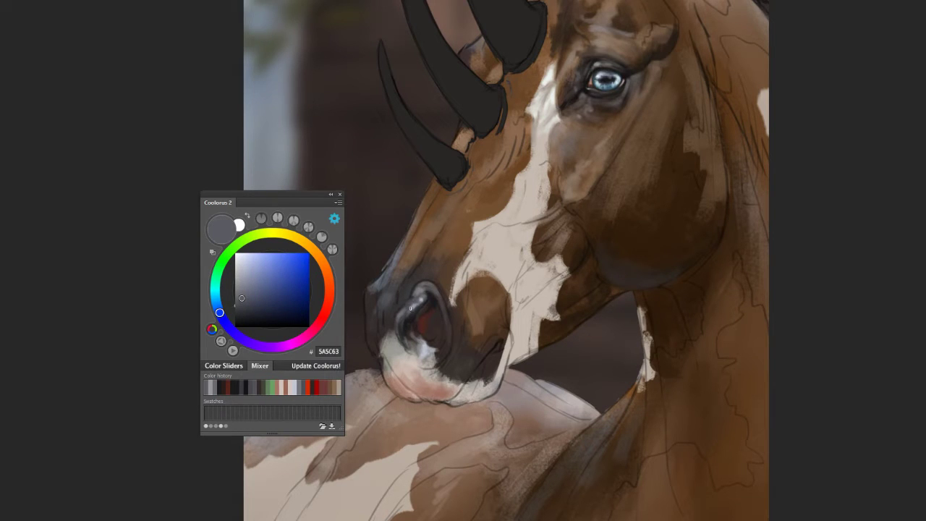
{"action": "left_click", "coordinate": [437, 304], "text": "alt"}
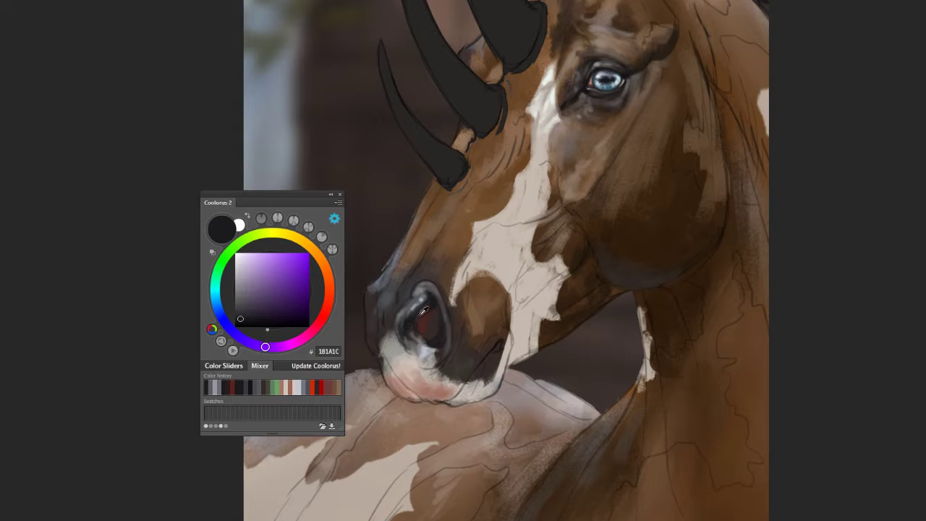
{"action": "left_click", "coordinate": [420, 311], "text": "alt"}
{"action": "left_click", "coordinate": [425, 348], "text": "alt"}
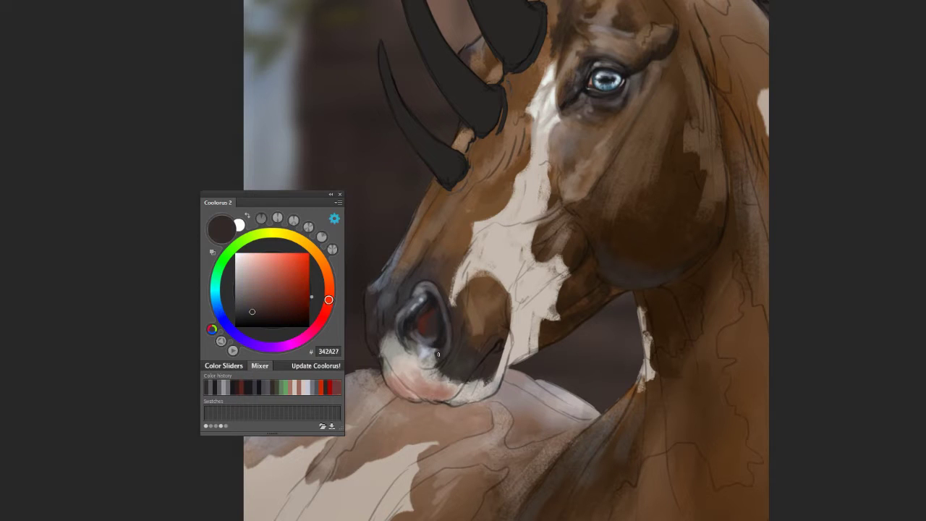
{"action": "left_click", "coordinate": [437, 350], "text": "alt"}
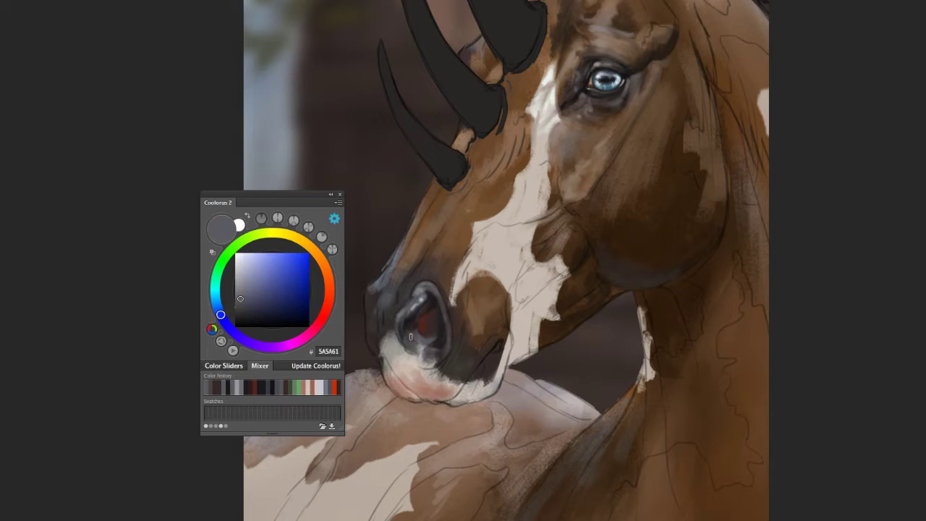
{"action": "left_click", "coordinate": [397, 330], "text": "alt"}
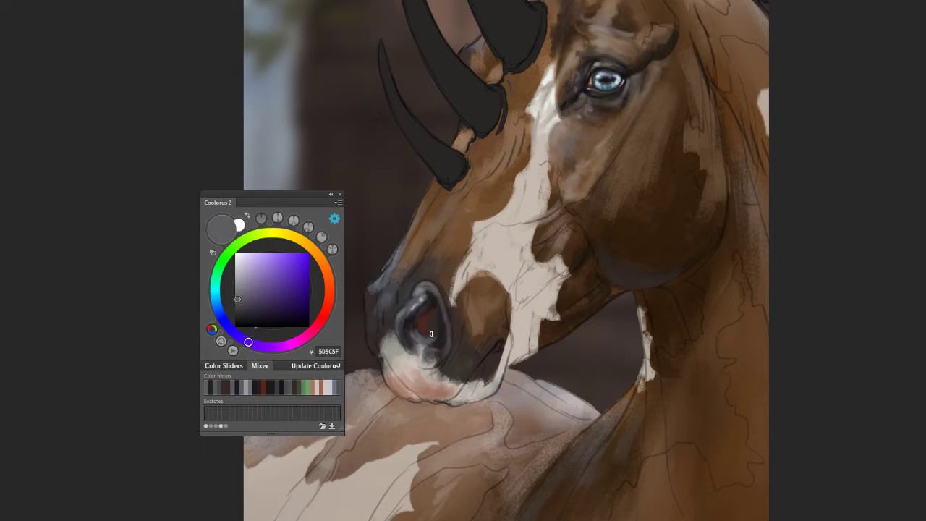
{"action": "left_click", "coordinate": [418, 331], "text": "alt"}
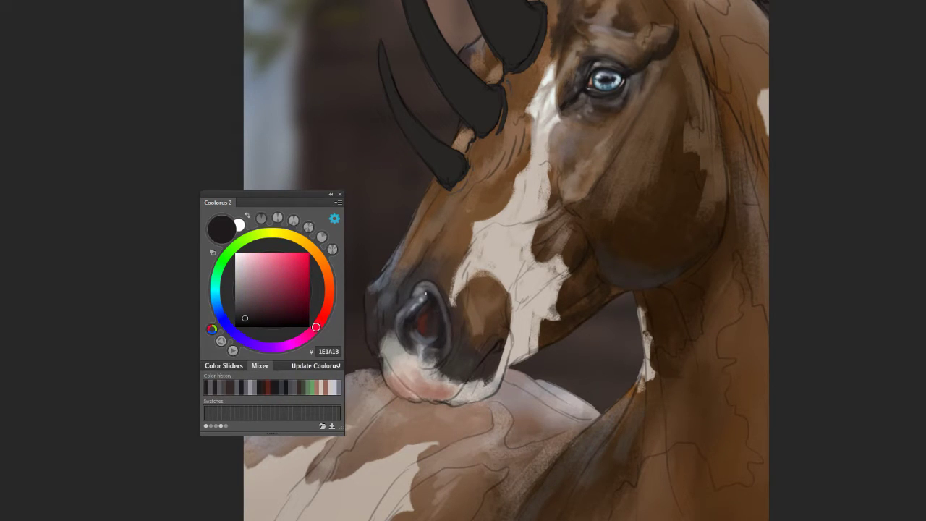
{"action": "left_click_drag", "start_coordinate": [429, 293], "coordinate": [420, 296]}
Step: Sample brown tones and paint a dark brown line along the lower lip
{"action": "left_click", "coordinate": [391, 290], "text": "alt"}
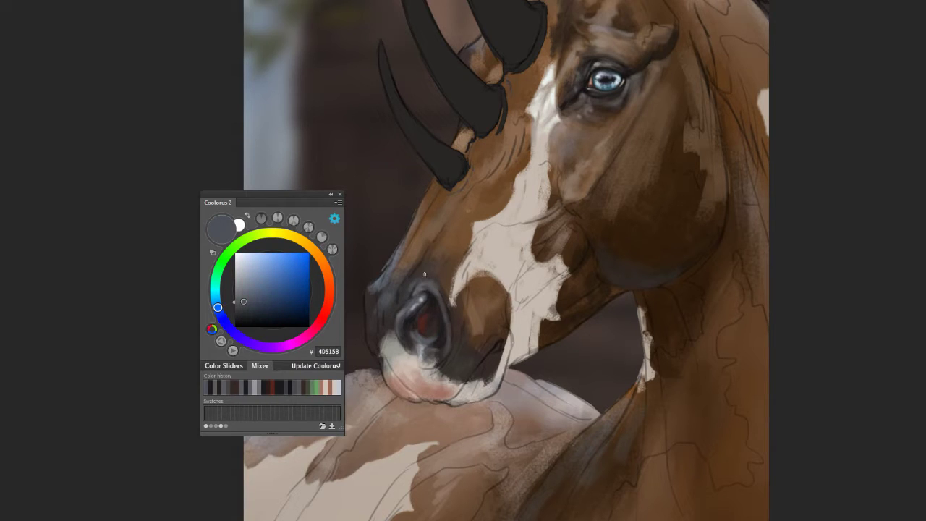
{"action": "left_click", "coordinate": [435, 295], "text": "alt"}
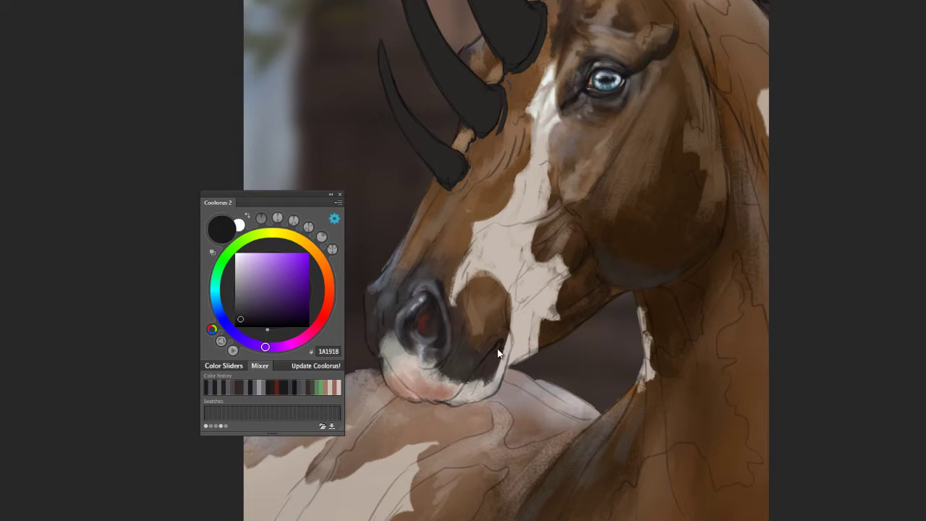
{"action": "left_click", "coordinate": [421, 267], "text": "alt"}
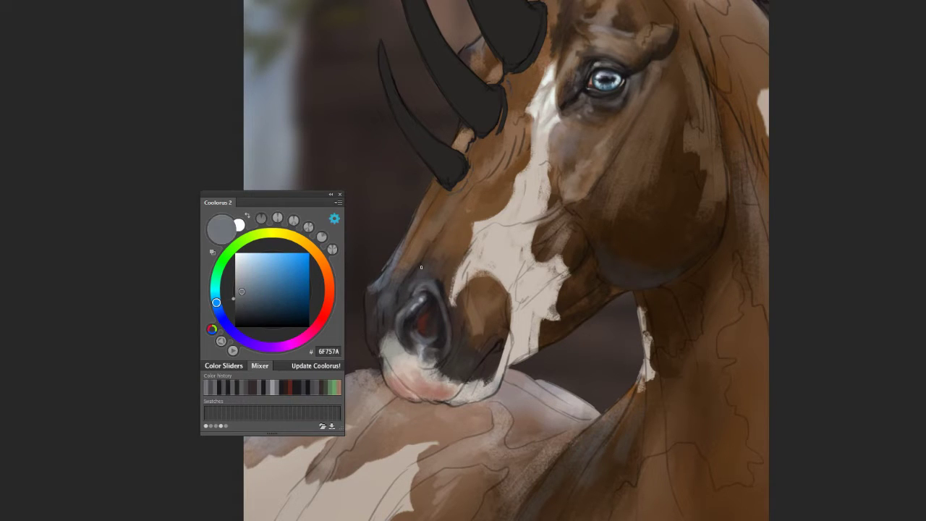
{"action": "left_click", "coordinate": [387, 327], "text": "alt"}
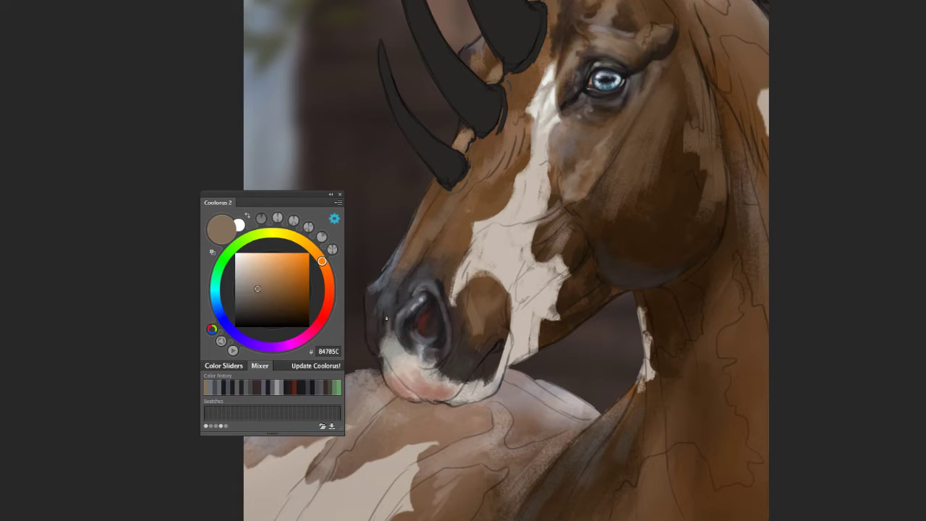
{"action": "left_click", "coordinate": [391, 336], "text": "alt"}
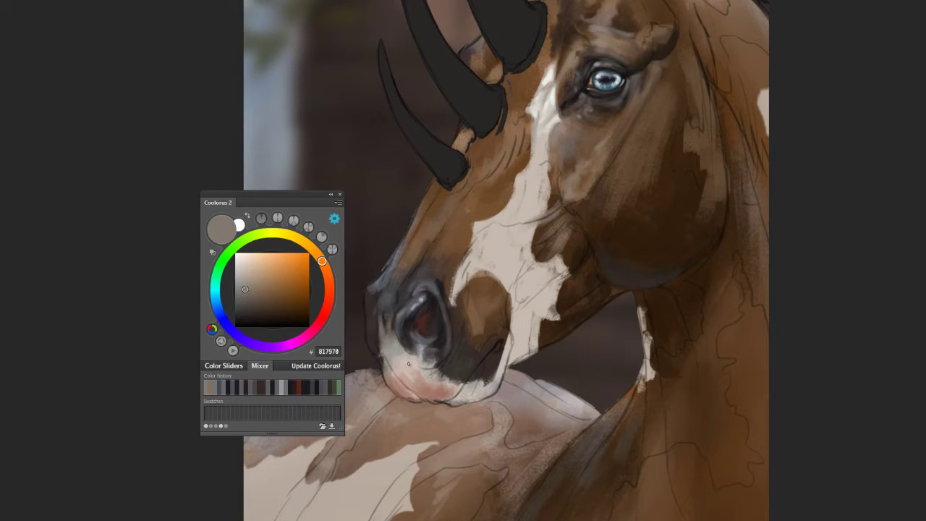
{"action": "left_click", "coordinate": [399, 347], "text": "alt"}
{"action": "left_click", "coordinate": [367, 303], "text": "alt"}
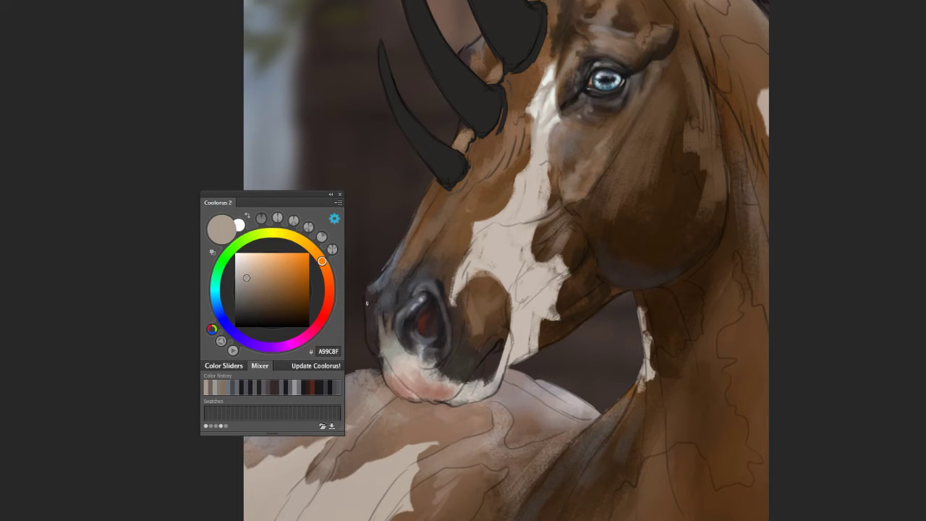
{"action": "left_click", "coordinate": [488, 333], "text": "alt"}
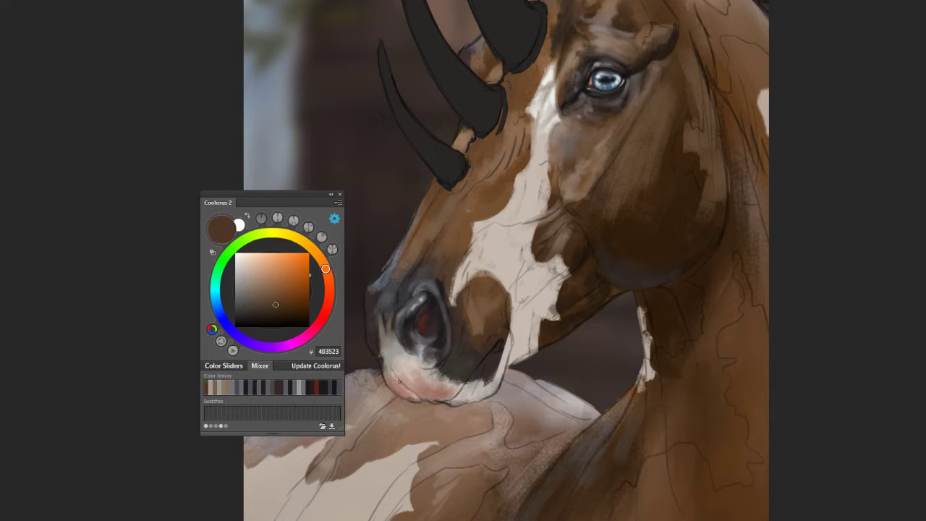
{"action": "mouse_move", "coordinate": [405, 389]}
{"action": "left_mouse_down"}
{"action": "mouse_move", "coordinate": [459, 392]}
{"action": "mouse_move", "coordinate": [466, 376]}
{"action": "left_mouse_up"}
Step: Sample grey-blue, grey-brown, mauve and near-black tones from the nose, nostril and jaw
{"action": "left_click", "coordinate": [379, 289], "text": "alt"}
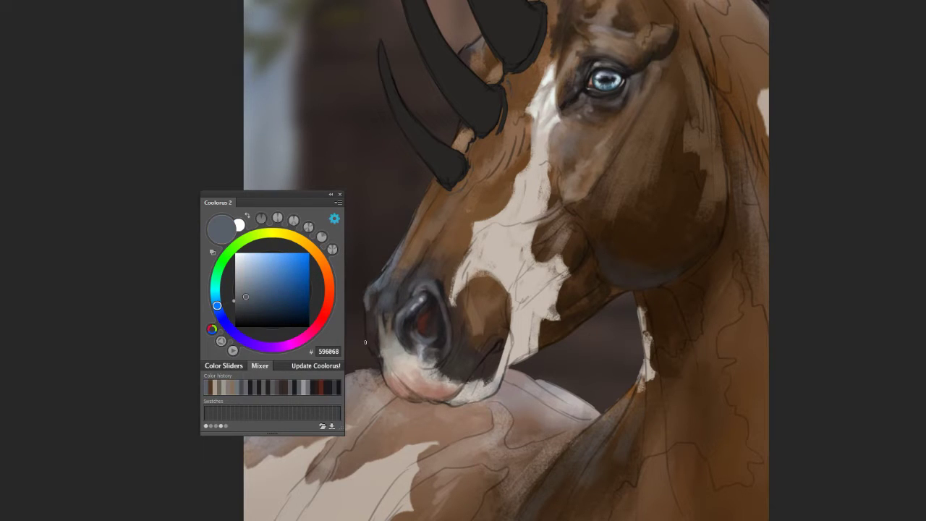
{"action": "left_click", "coordinate": [368, 323], "text": "alt"}
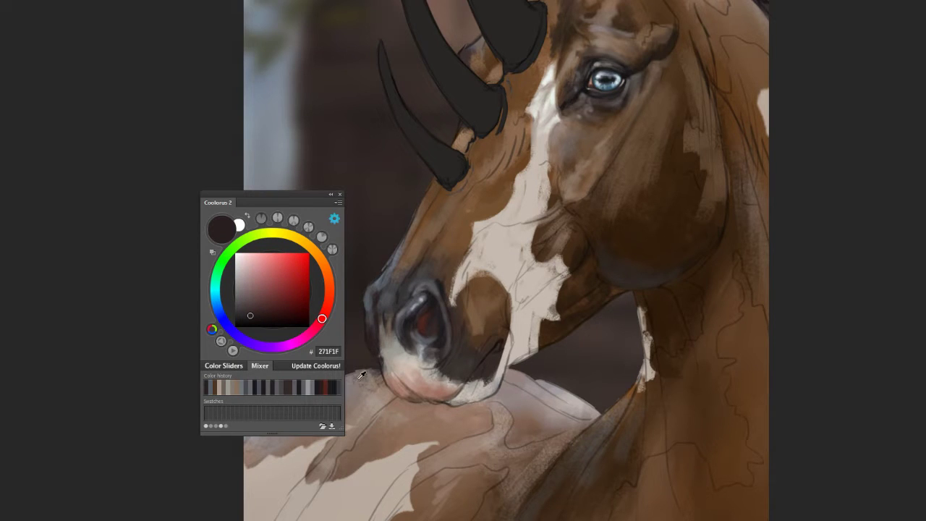
{"action": "left_click", "coordinate": [366, 293], "text": "alt"}
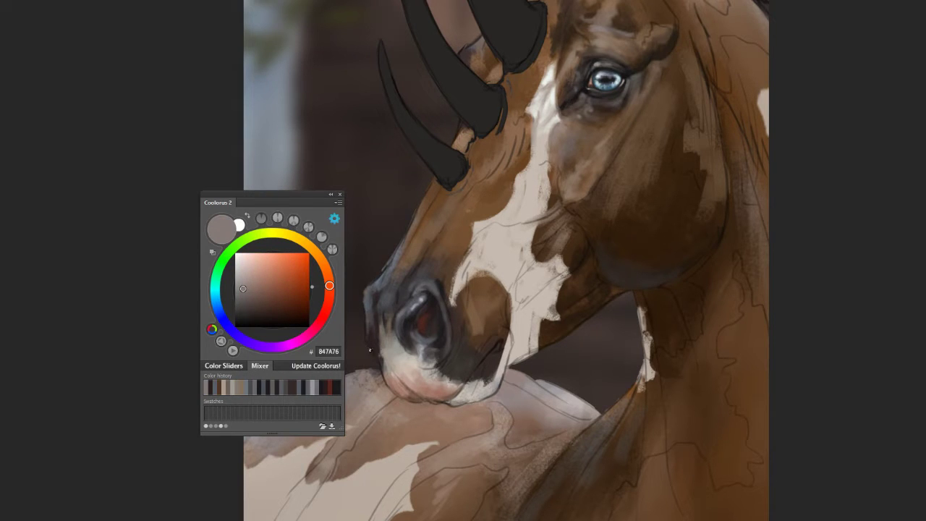
{"action": "left_click", "coordinate": [409, 323], "text": "alt"}
{"action": "left_click", "coordinate": [413, 310], "text": "alt"}
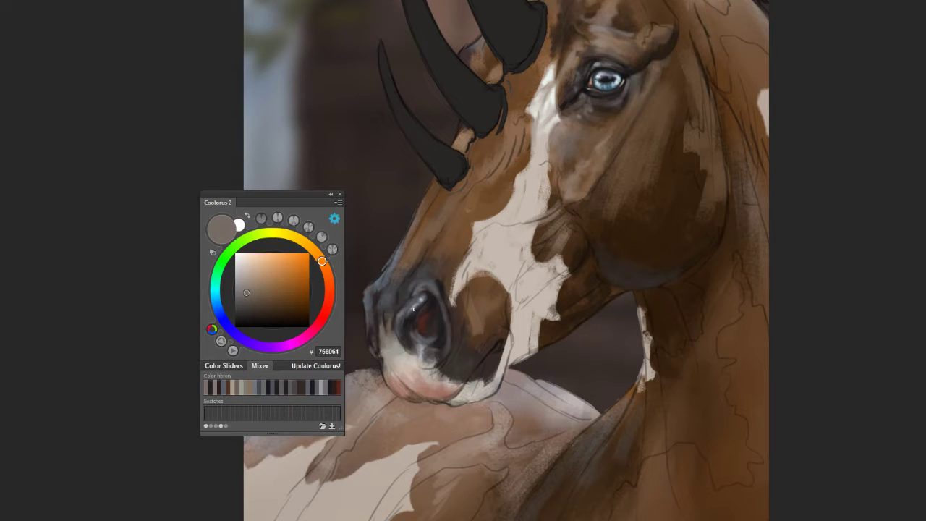
{"action": "left_click", "coordinate": [497, 340], "text": "alt"}
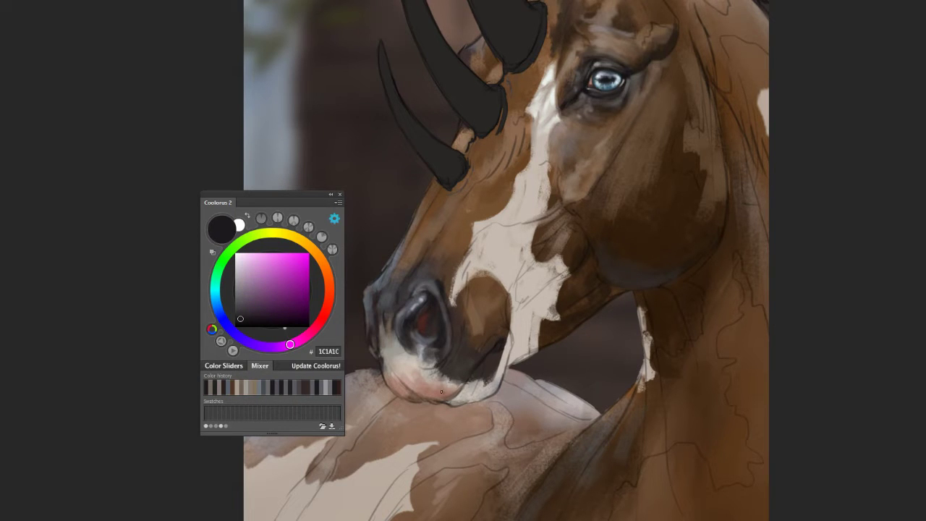
{"action": "scroll", "coordinate": [441, 391], "scroll_direction": "down", "scroll_amount": 2}
Step: Zoom out to the whole head and sample dark, mid and warm browns from the face
{"action": "left_click_drag", "start_coordinate": [440, 386], "coordinate": [470, 398]}
{"action": "left_click", "coordinate": [476, 357], "text": "alt"}
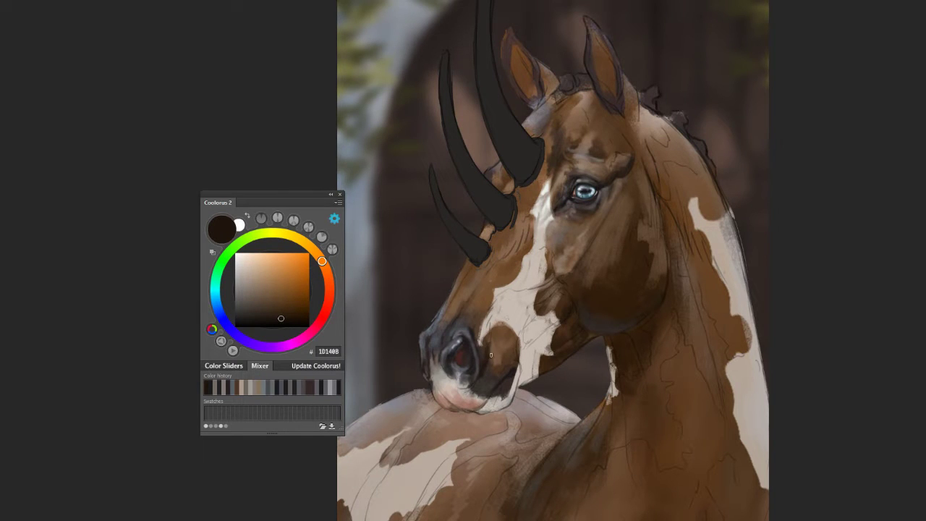
{"action": "mouse_move", "coordinate": [541, 332]}
{"action": "left_mouse_down"}
{"action": "mouse_move", "coordinate": [552, 327]}
{"action": "mouse_move", "coordinate": [563, 346]}
{"action": "left_mouse_up"}
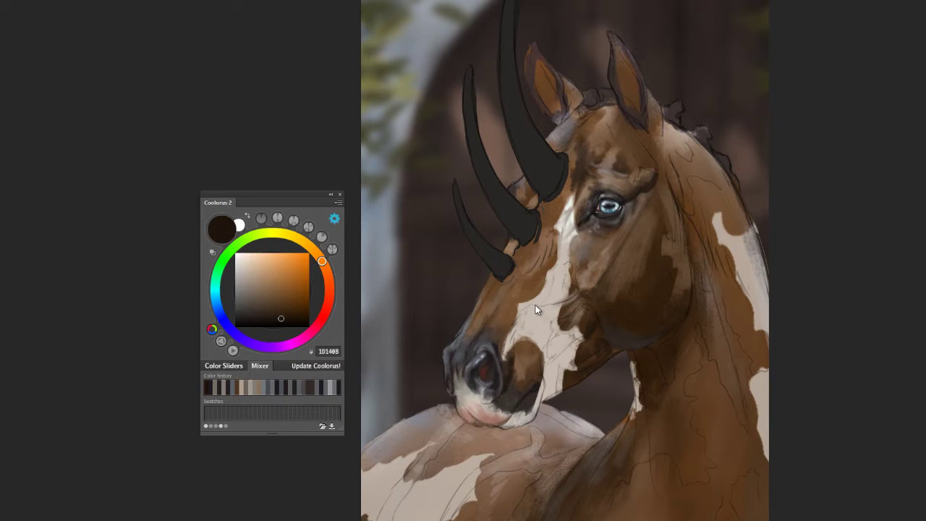
{"action": "left_click", "coordinate": [517, 281], "text": "alt"}
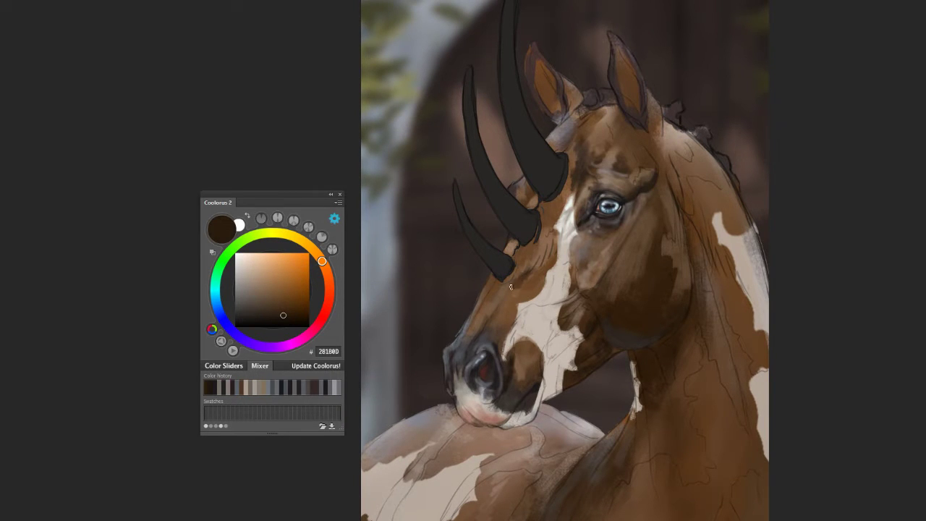
{"action": "left_click", "coordinate": [513, 300], "text": "alt"}
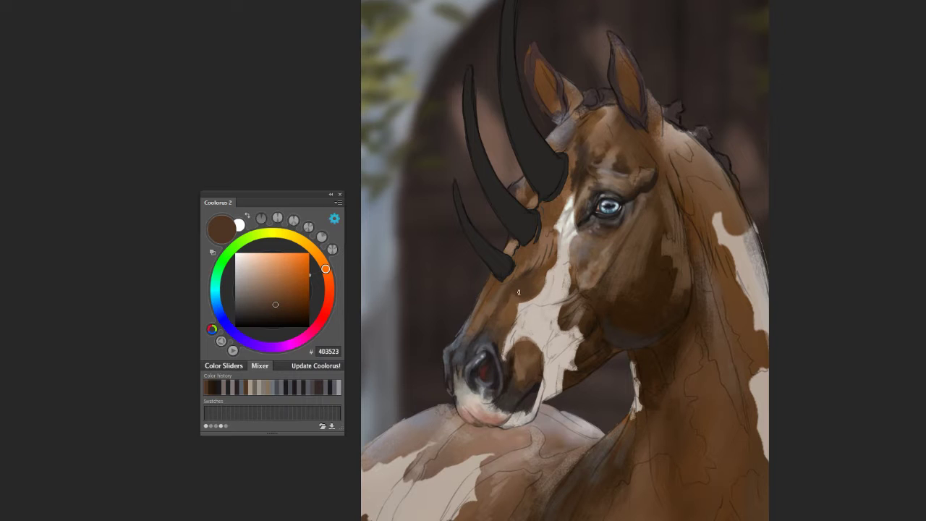
{"action": "left_click", "coordinate": [519, 293], "text": "alt"}
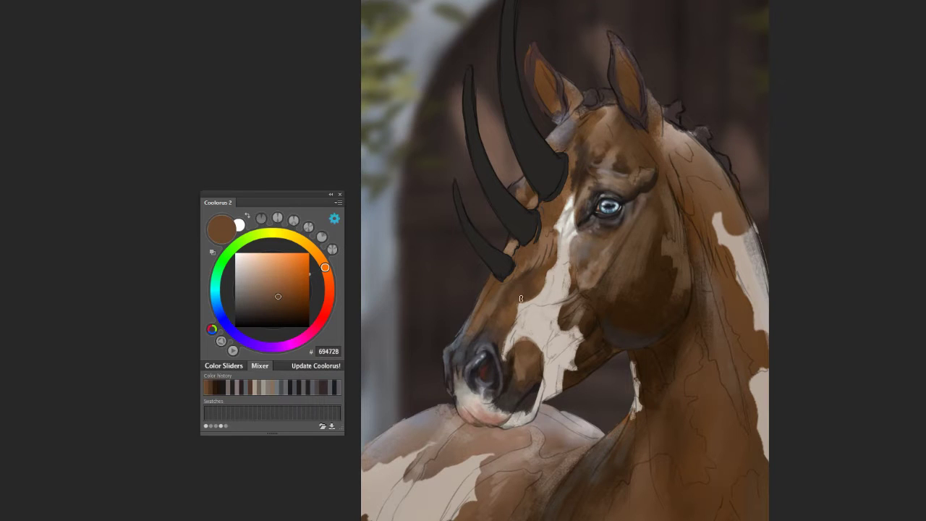
{"action": "left_click", "coordinate": [495, 324], "text": "alt"}
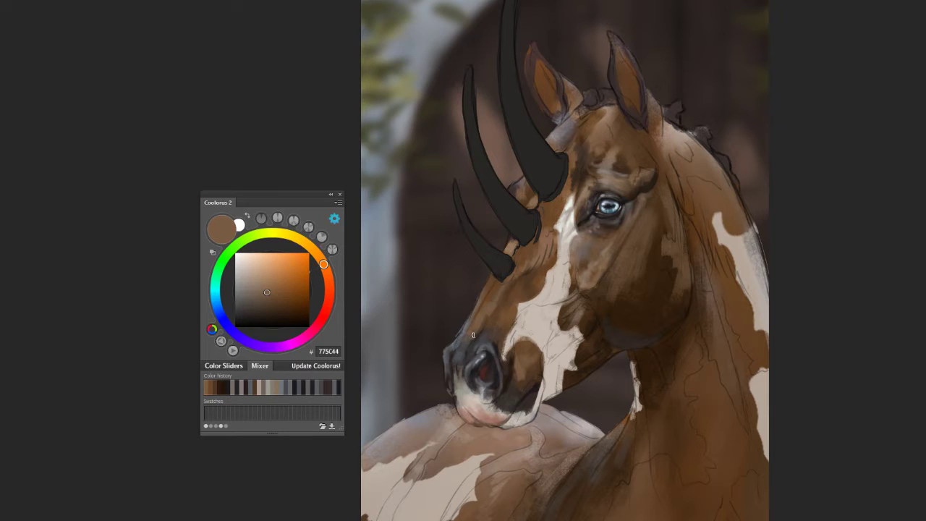
{"action": "left_click", "coordinate": [483, 318], "text": "alt"}
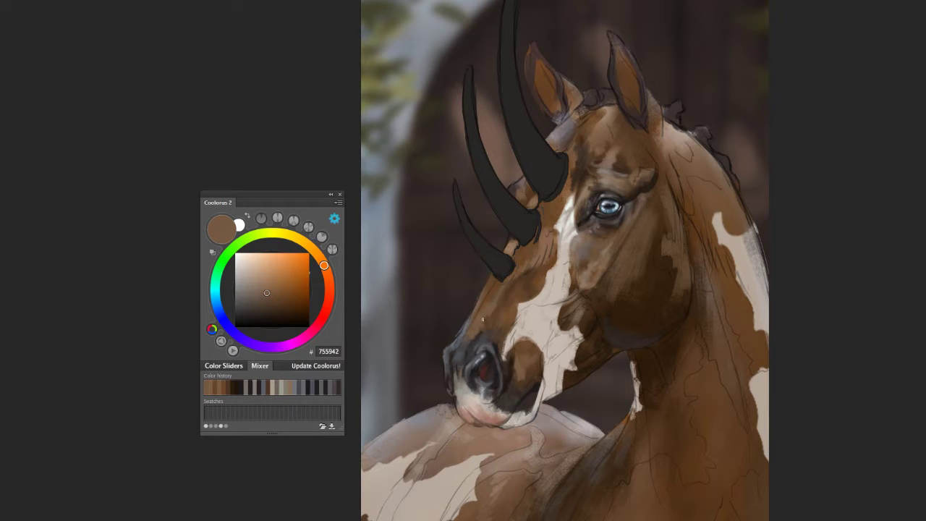
{"action": "left_click", "coordinate": [479, 348], "text": "alt"}
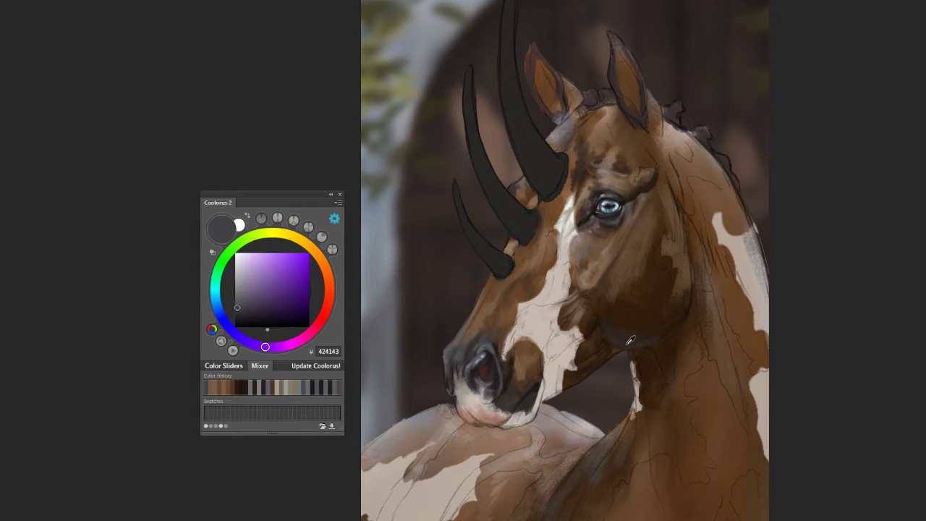
Step: Sample blaze beige and muzzle browns, then darken the cheek along the blaze edge
{"action": "left_click", "coordinate": [527, 334], "text": "alt"}
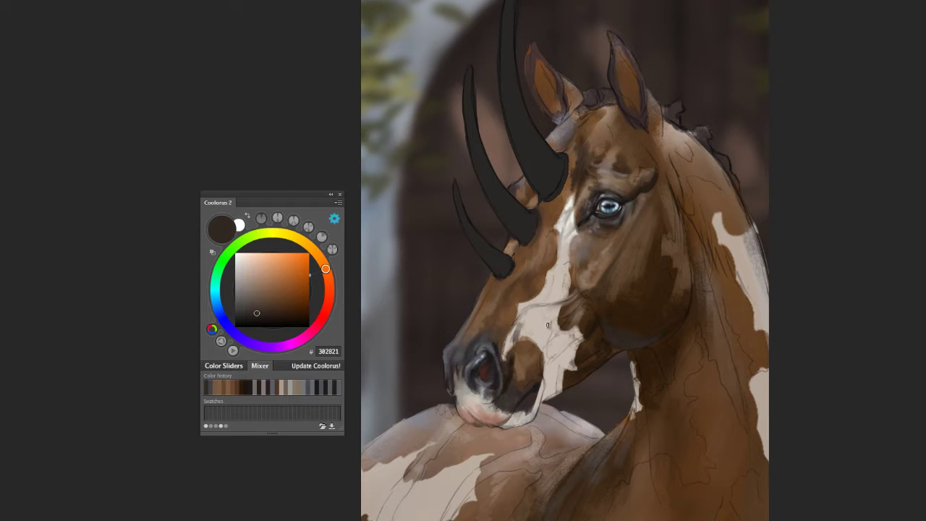
{"action": "left_click", "coordinate": [541, 313], "text": "alt"}
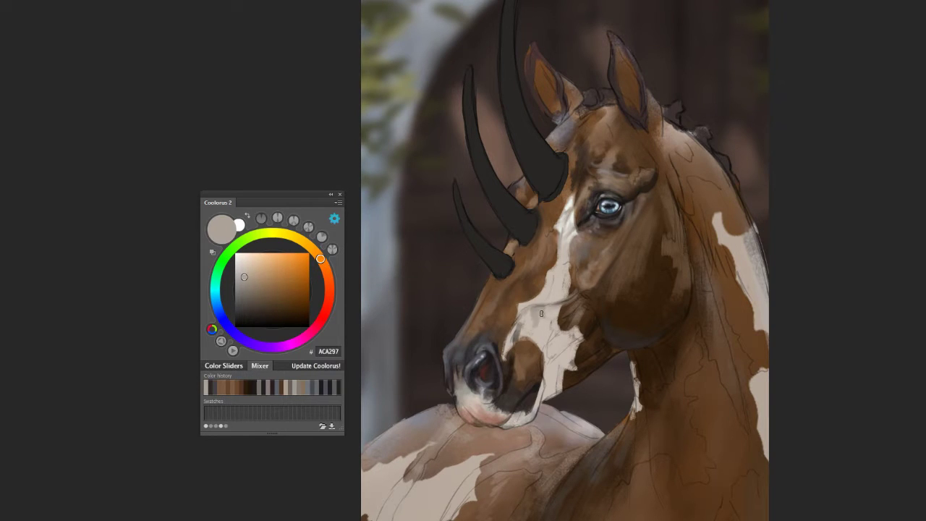
{"action": "left_click", "coordinate": [539, 348], "text": "alt"}
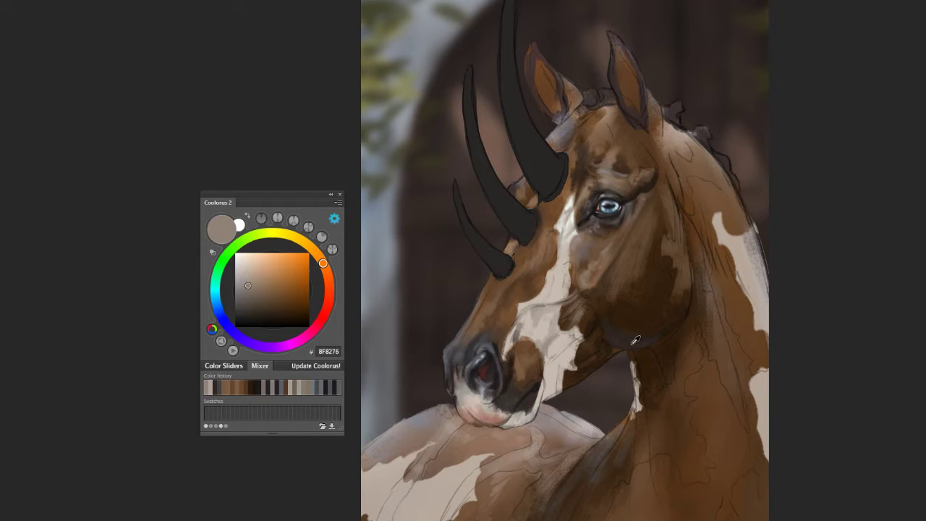
{"action": "left_click", "coordinate": [561, 357], "text": "alt"}
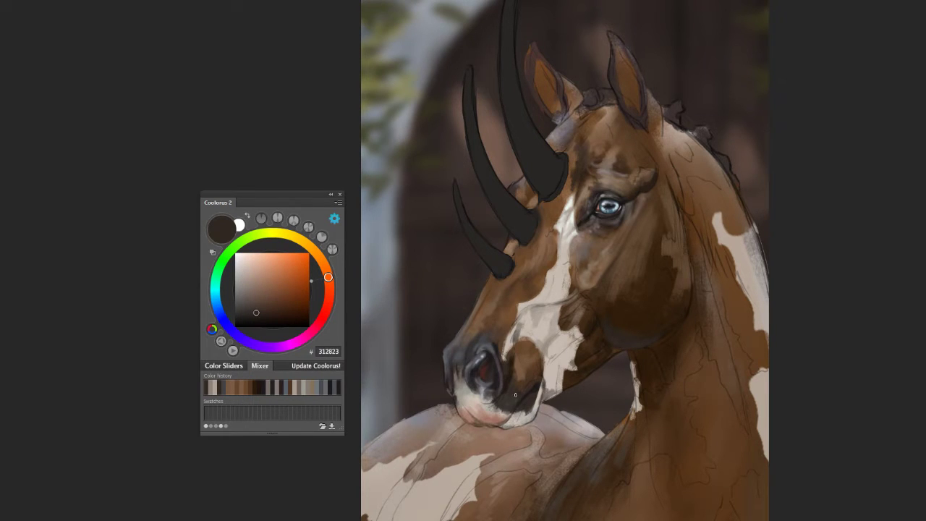
{"action": "left_click", "coordinate": [549, 392], "text": "alt"}
{"action": "left_click", "coordinate": [552, 391], "text": "alt"}
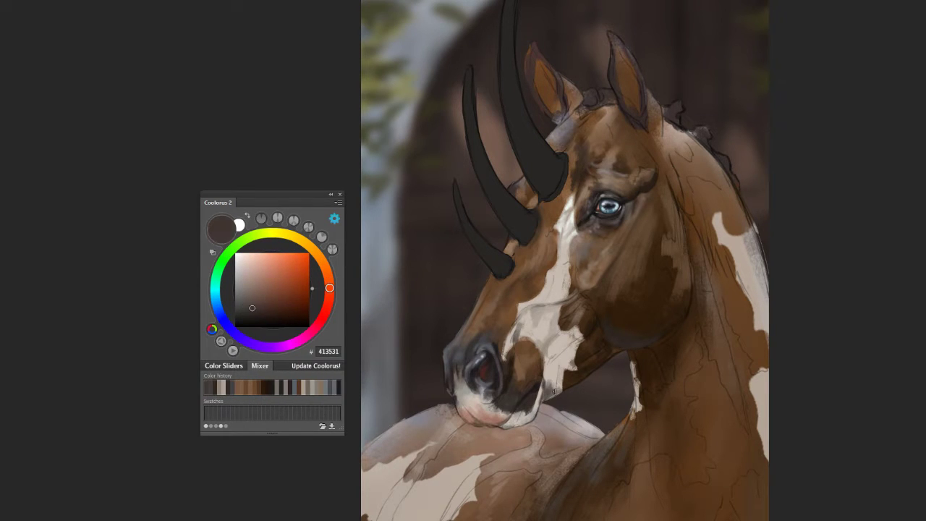
{"action": "left_click", "coordinate": [548, 390], "text": "alt"}
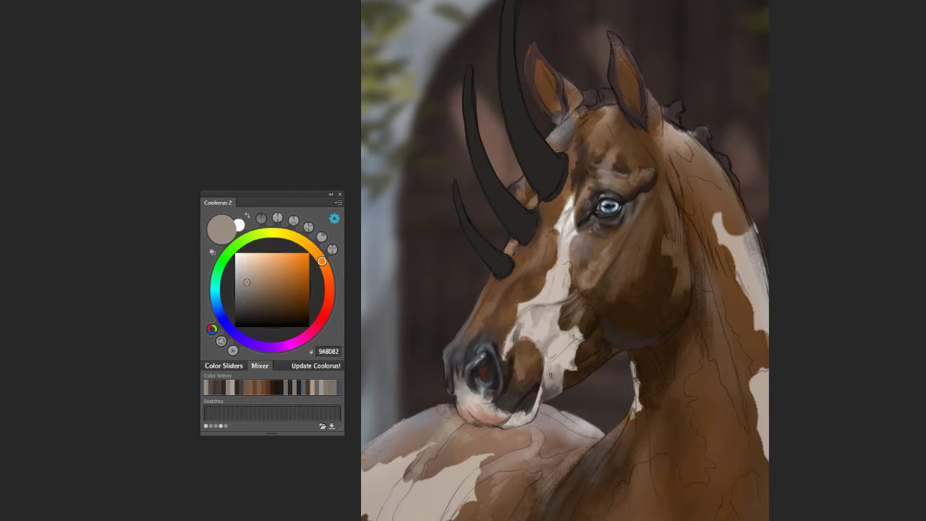
{"action": "left_click", "coordinate": [579, 337], "text": "alt"}
{"action": "left_click_drag", "start_coordinate": [573, 335], "coordinate": [566, 356]}
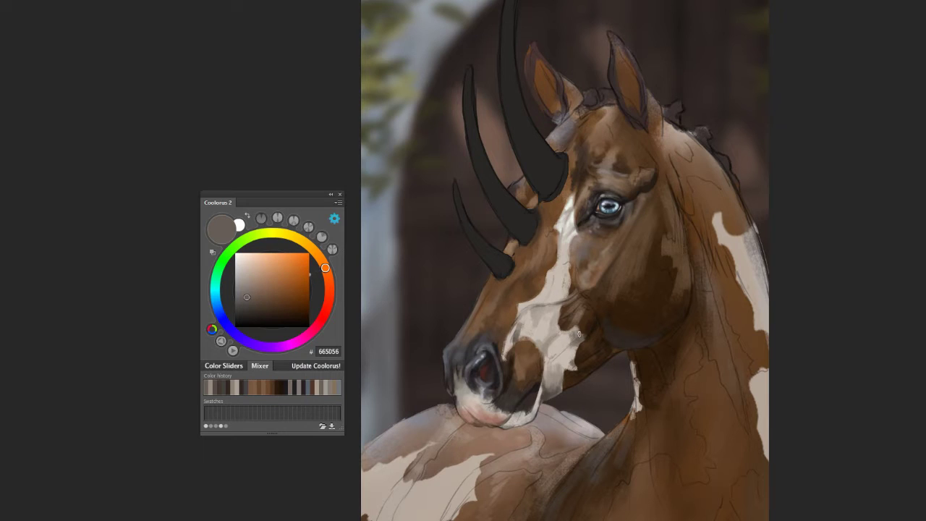
Step: Sample very dark, medium and grey browns from the cheek and muzzle for shading
{"action": "left_click", "coordinate": [569, 345], "text": "alt"}
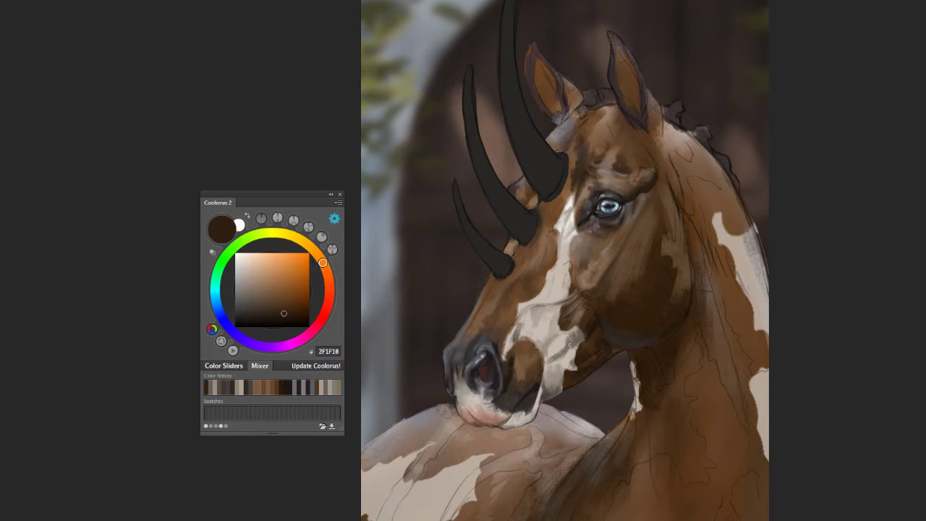
{"action": "left_click", "coordinate": [601, 275], "text": "alt"}
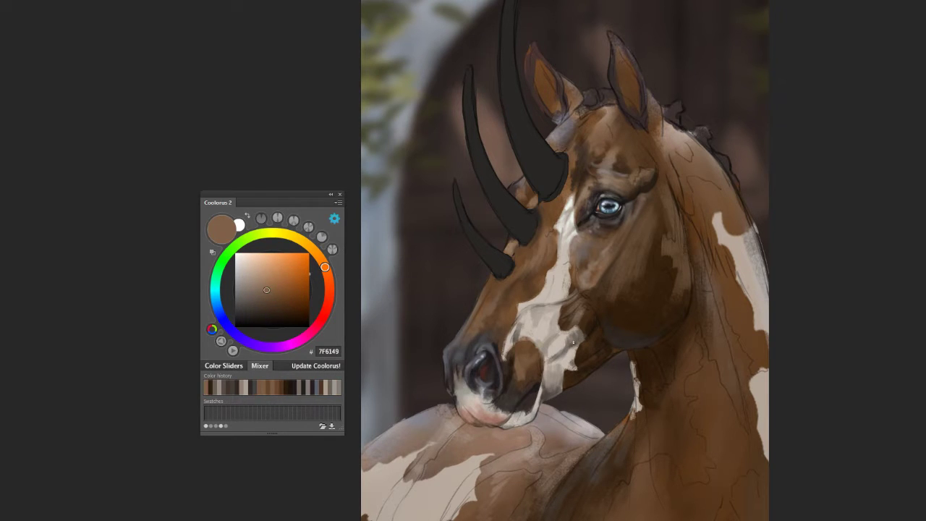
{"action": "left_click", "coordinate": [573, 341], "text": "alt"}
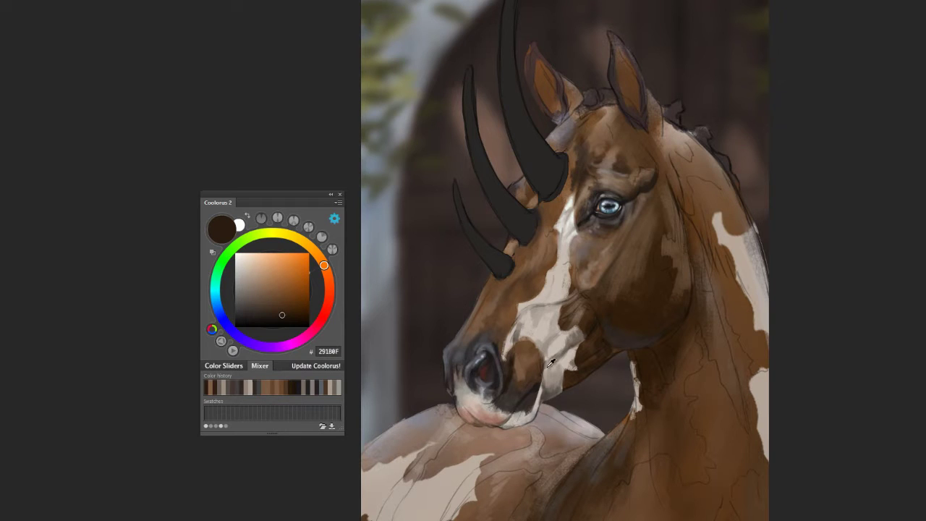
{"action": "left_click", "coordinate": [542, 384], "text": "alt"}
{"action": "left_click", "coordinate": [532, 372], "text": "alt"}
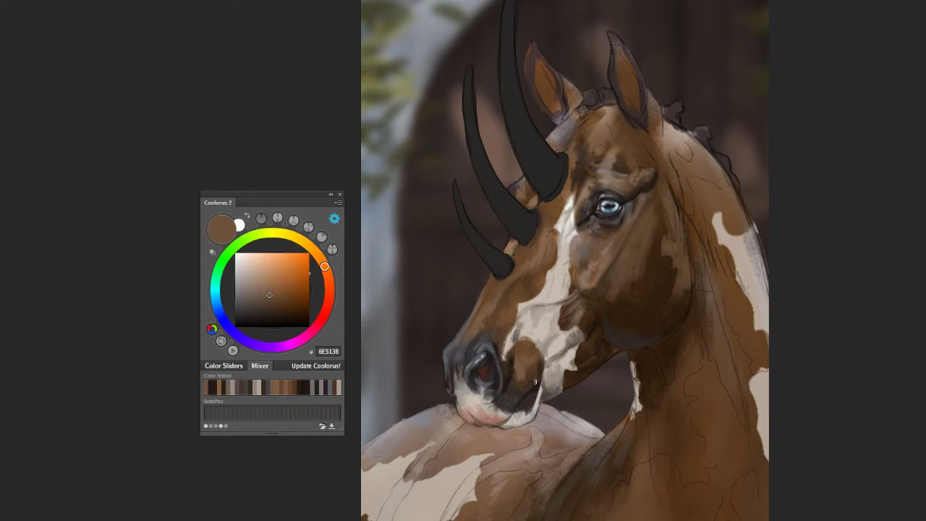
{"action": "left_click", "coordinate": [533, 377], "text": "alt"}
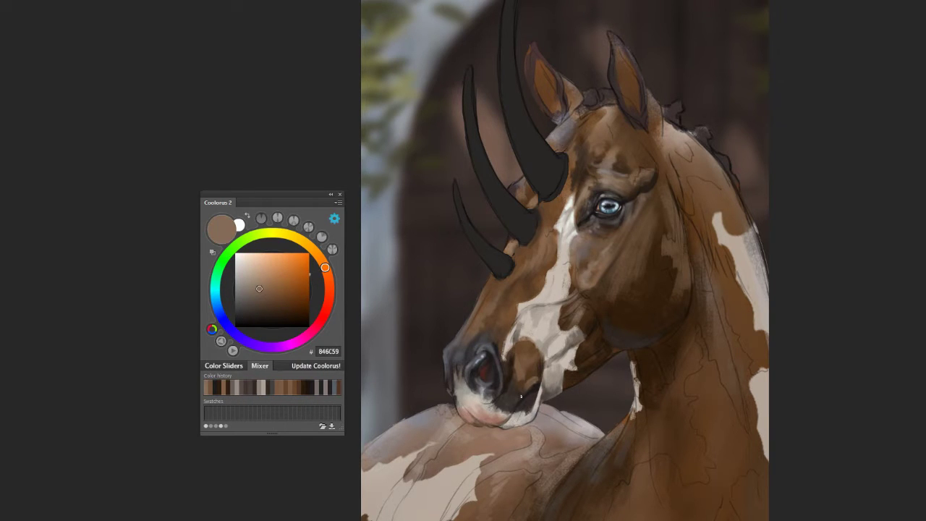
{"action": "left_click", "coordinate": [523, 379], "text": "alt"}
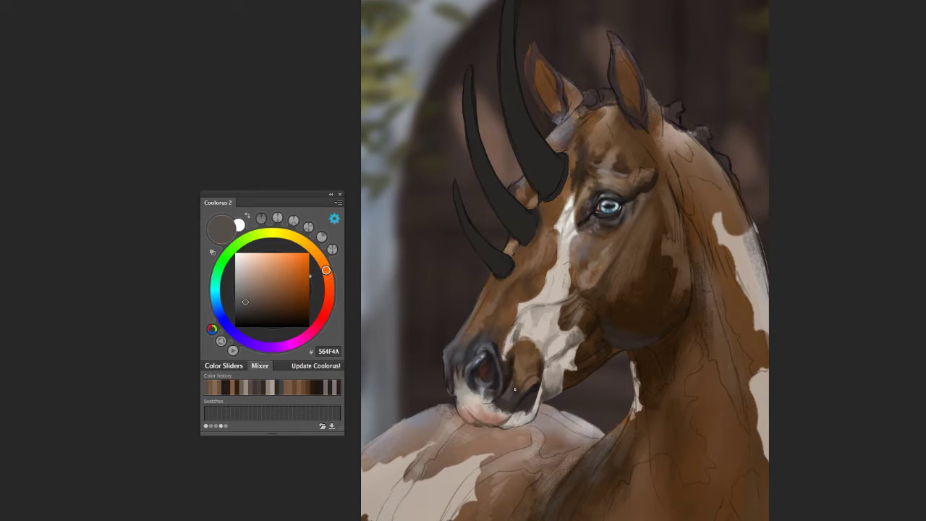
{"action": "left_click", "coordinate": [510, 401], "text": "alt"}
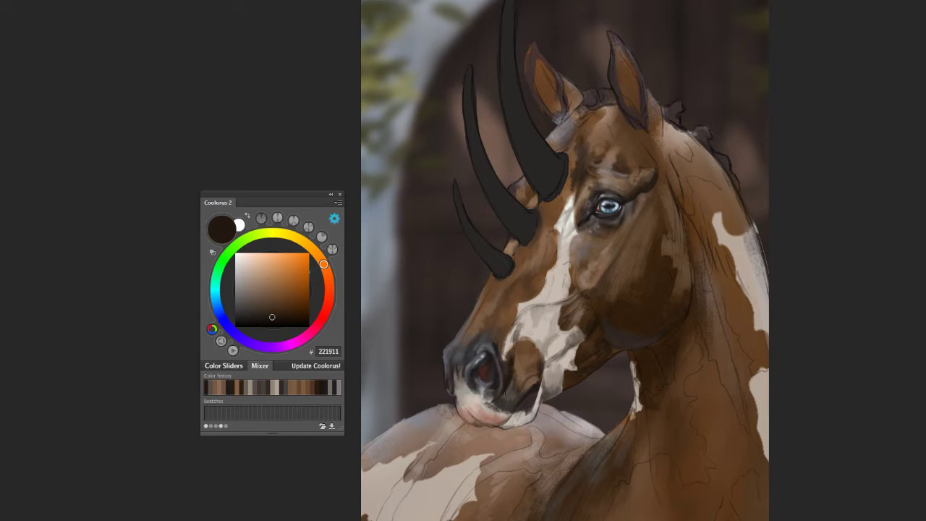
Step: Pick bluish and light greys, muzzle darks, a muted grey brown and a near-white for the blaze
{"action": "left_click", "coordinate": [486, 353], "text": "alt"}
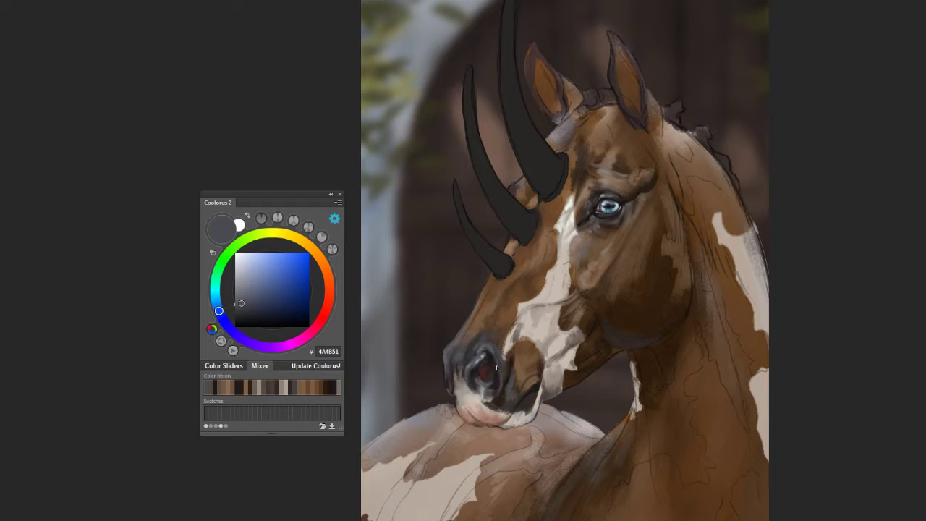
{"action": "left_click", "coordinate": [497, 367], "text": "alt"}
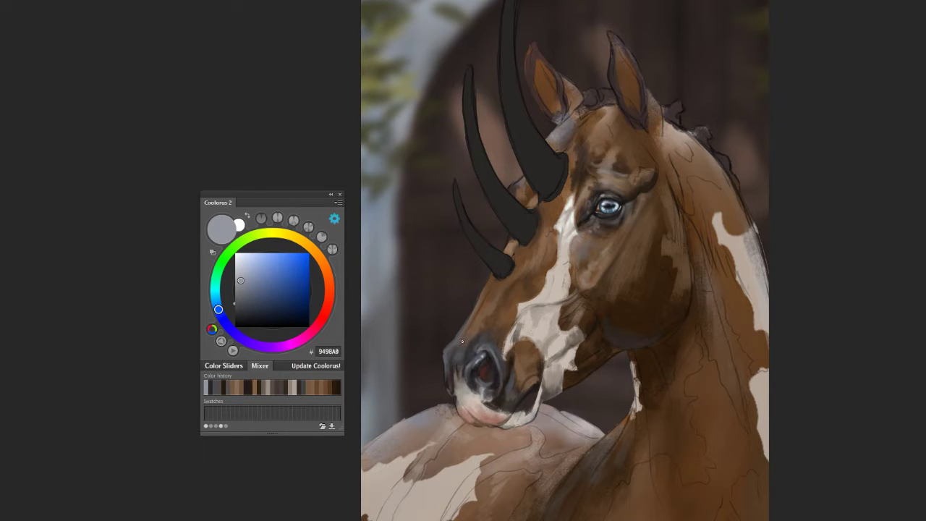
{"action": "left_click", "coordinate": [469, 351], "text": "alt"}
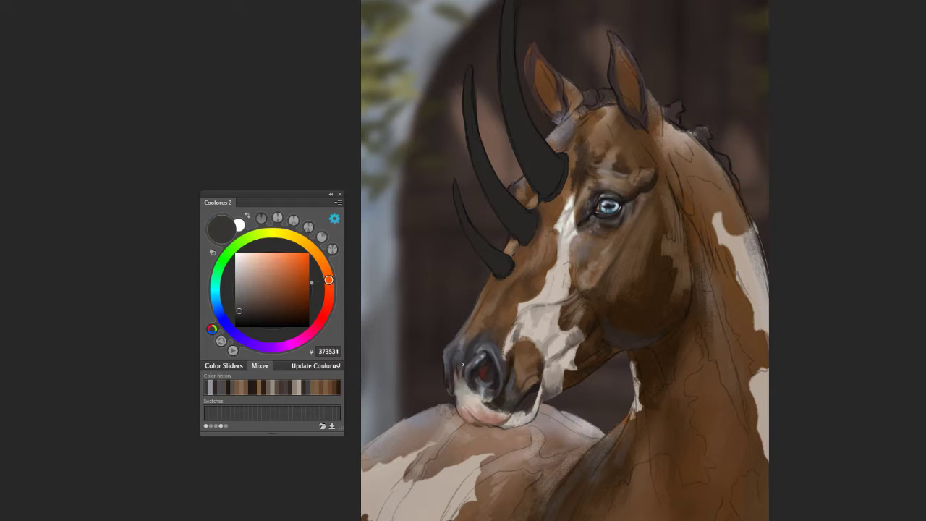
{"action": "left_click", "coordinate": [478, 372], "text": "alt"}
{"action": "left_click", "coordinate": [484, 348], "text": "alt"}
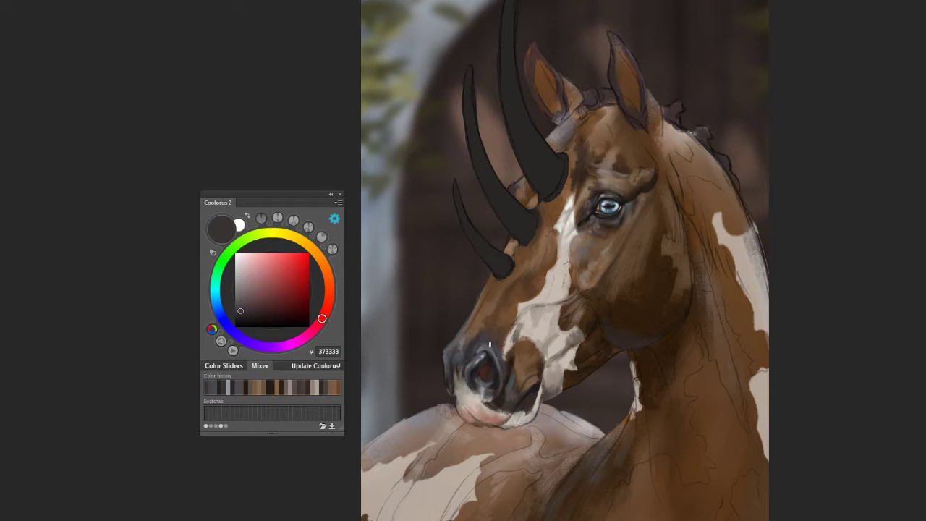
{"action": "left_click", "coordinate": [516, 355], "text": "alt"}
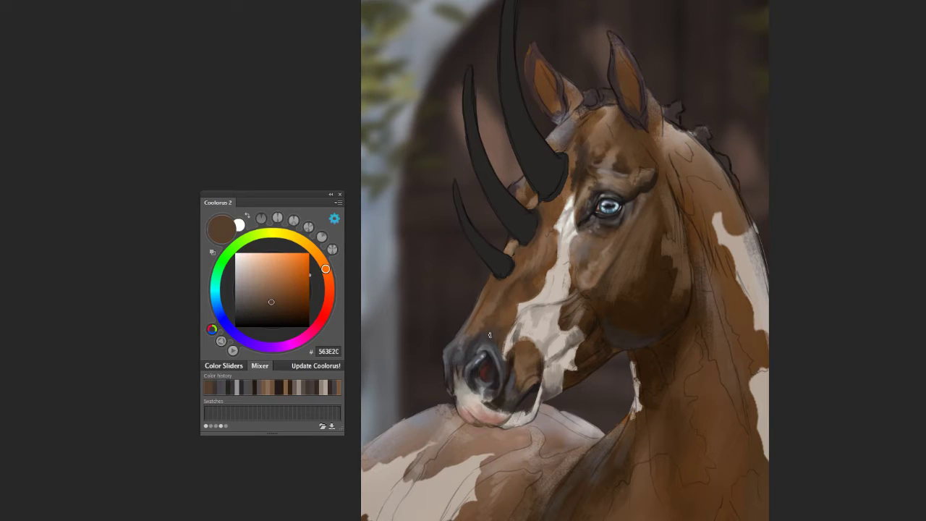
{"action": "left_click", "coordinate": [246, 299]}
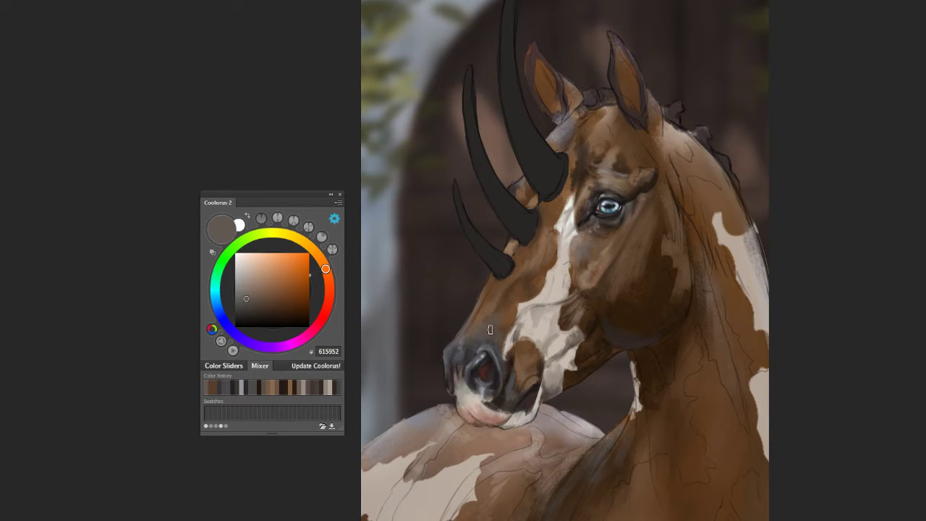
{"action": "left_click", "coordinate": [577, 217], "text": "alt"}
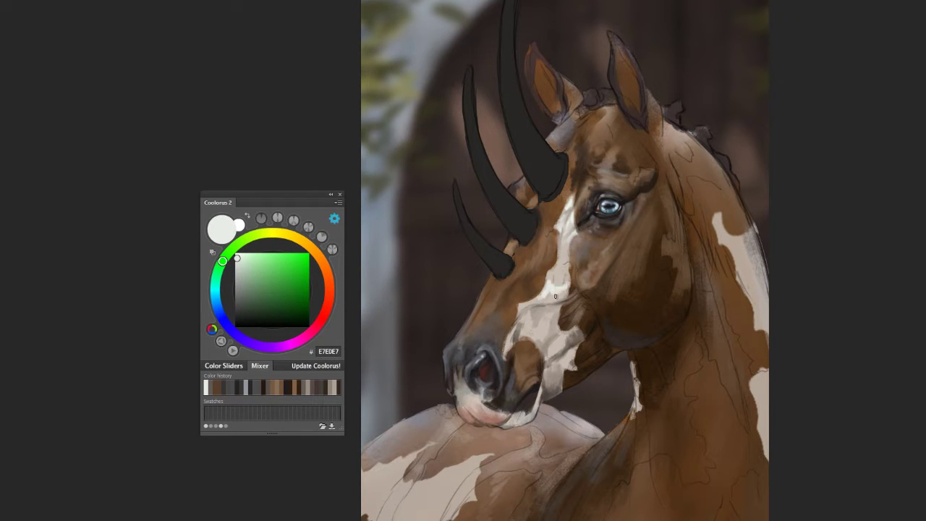
Step: Paint near-white strokes over the white blaze, resampling off-white and beige tones between strokes
{"action": "left_click_drag", "start_coordinate": [556, 296], "coordinate": [564, 261]}
{"action": "left_click", "coordinate": [578, 344], "text": "alt"}
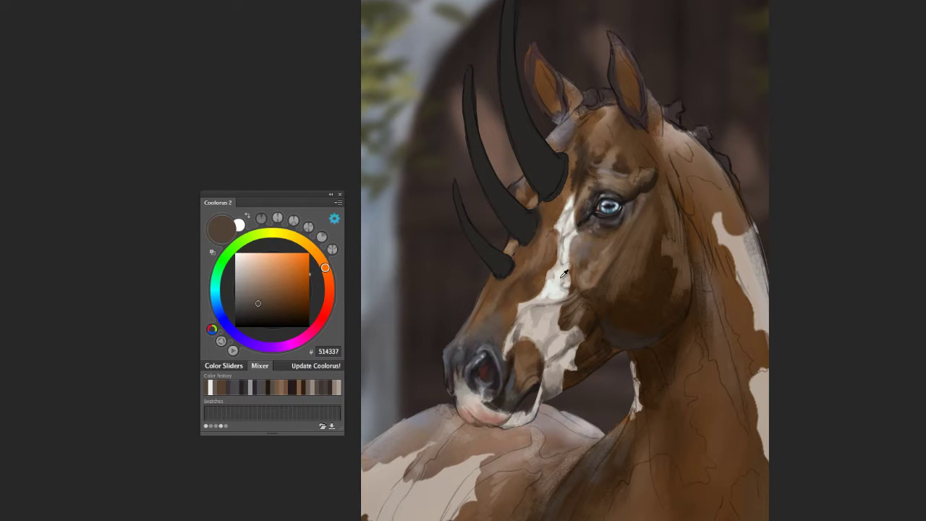
{"action": "left_click", "coordinate": [562, 283], "text": "alt"}
{"action": "left_click", "coordinate": [554, 293], "text": "alt"}
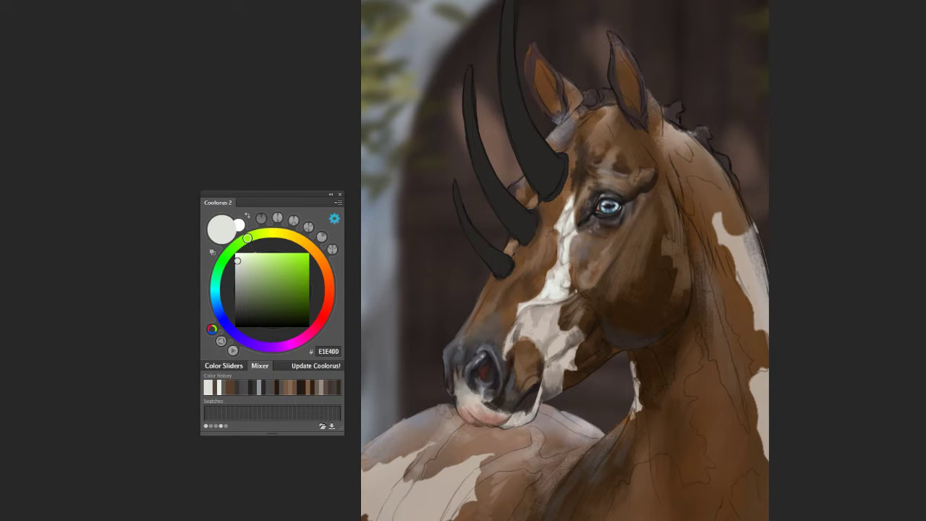
{"action": "left_click", "coordinate": [570, 292], "text": "alt"}
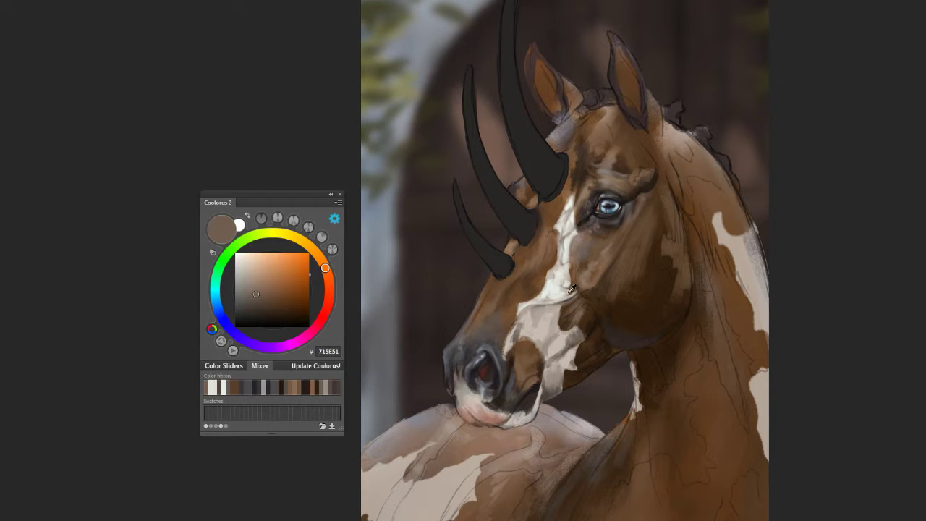
{"action": "left_click", "coordinate": [571, 291], "text": "alt"}
{"action": "left_click", "coordinate": [544, 306], "text": "alt"}
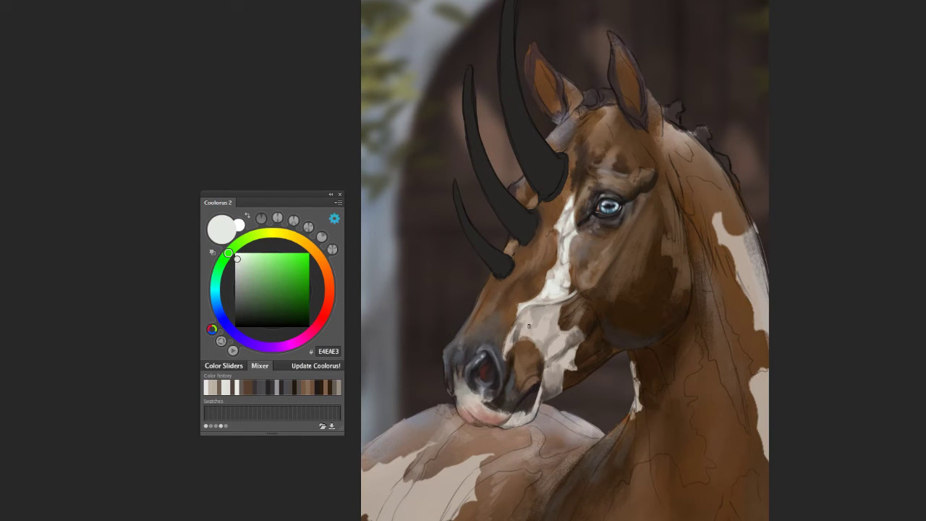
{"action": "mouse_move", "coordinate": [539, 313]}
{"action": "left_mouse_down"}
{"action": "mouse_move", "coordinate": [540, 330]}
{"action": "mouse_move", "coordinate": [554, 315]}
{"action": "mouse_move", "coordinate": [541, 334]}
{"action": "mouse_move", "coordinate": [538, 310]}
{"action": "left_mouse_up"}
{"action": "left_click", "coordinate": [559, 242], "text": "alt"}
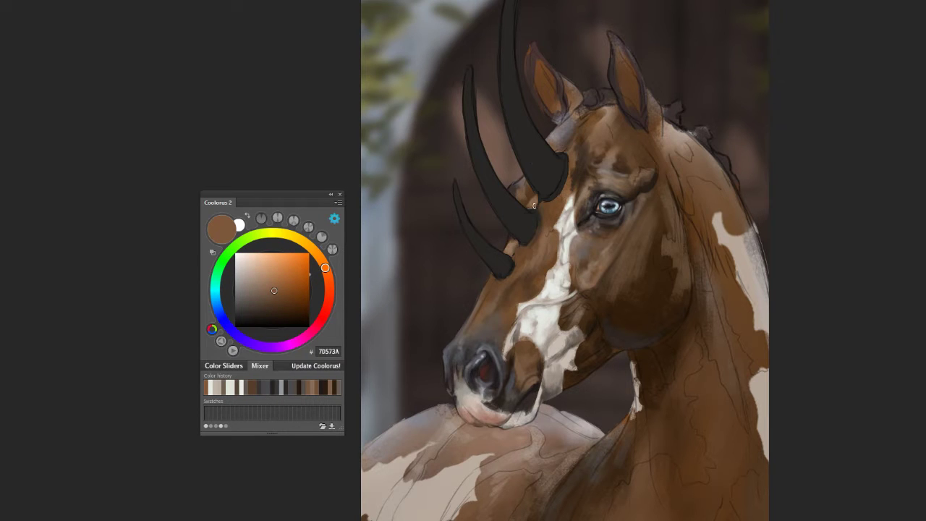
Step: Paint a dark brown stroke along the front horn base, then sample medium and warm browns
{"action": "left_click", "coordinate": [579, 175], "text": "alt"}
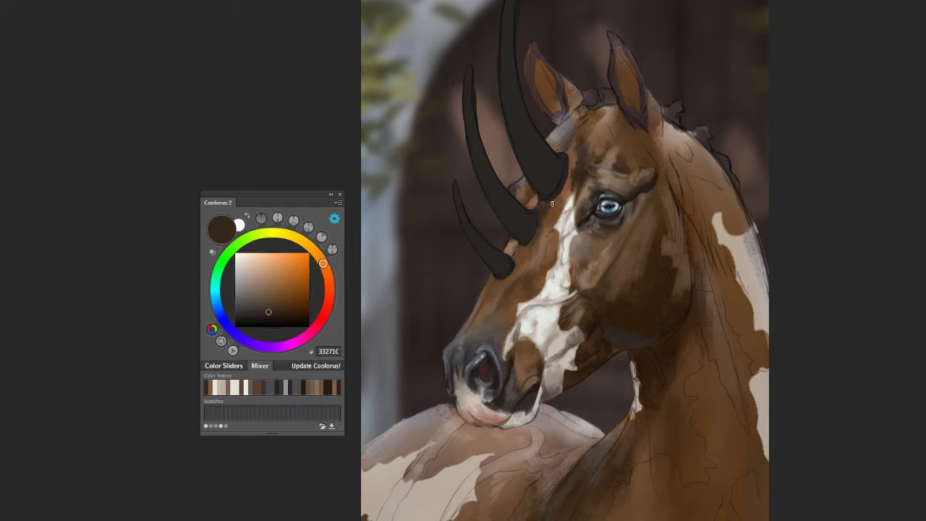
{"action": "left_click_drag", "start_coordinate": [568, 158], "coordinate": [563, 185]}
{"action": "left_click", "coordinate": [566, 157], "text": "alt"}
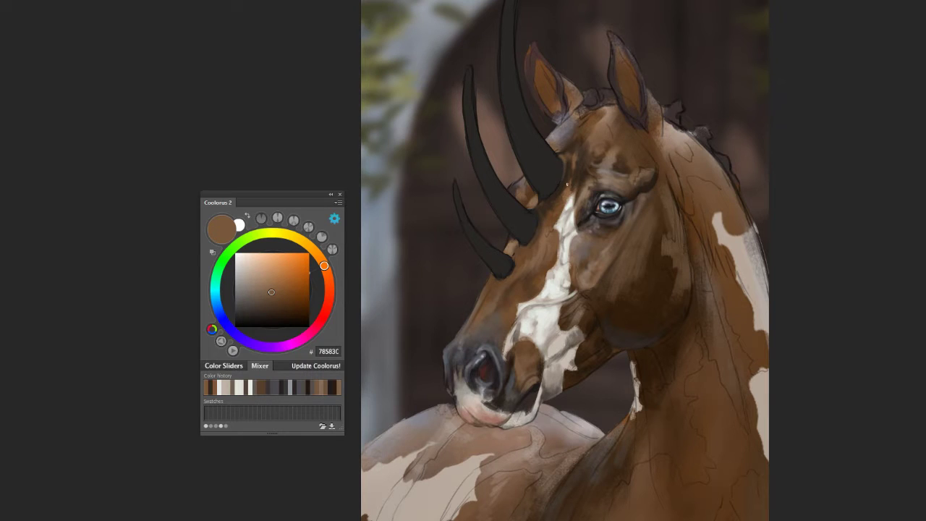
{"action": "left_click", "coordinate": [568, 183], "text": "alt"}
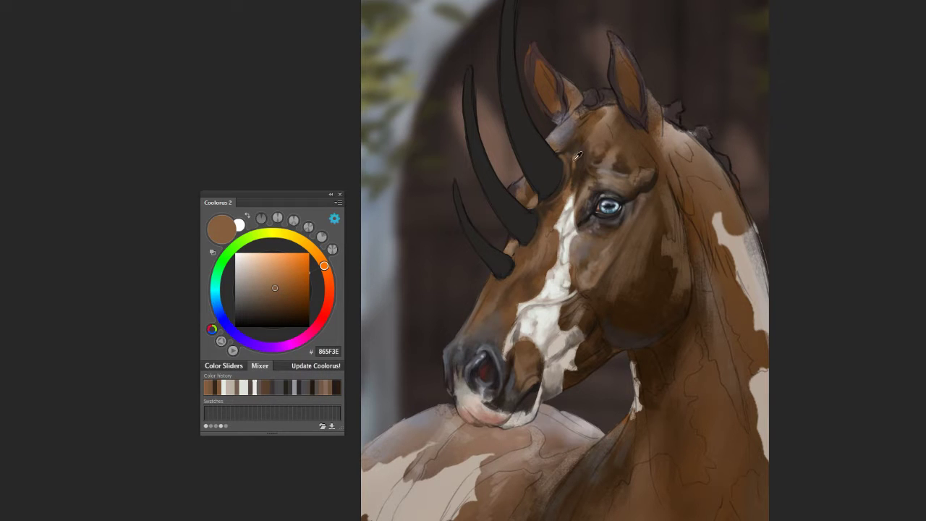
Step: Sample deep shadow, mid and light greyish browns from the forehead and horn area
{"action": "left_click", "coordinate": [577, 156], "text": "alt"}
{"action": "left_click", "coordinate": [539, 196], "text": "alt"}
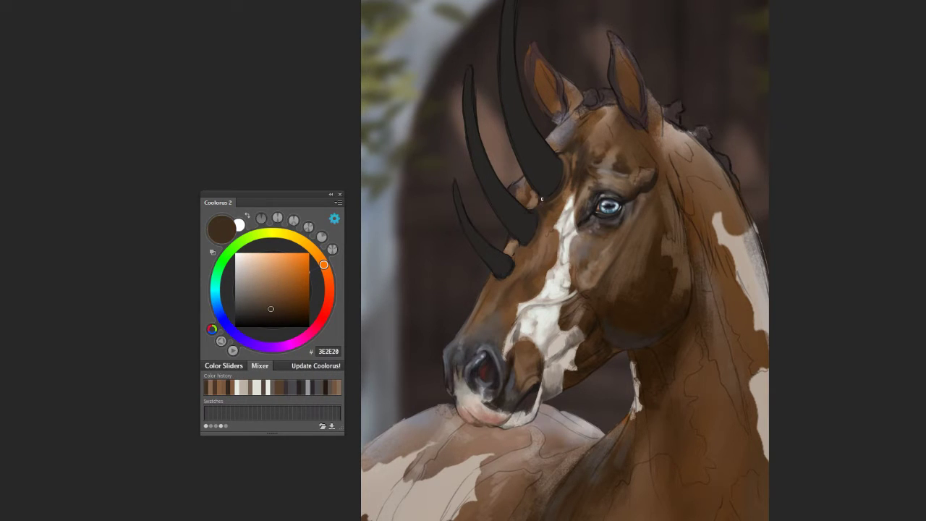
{"action": "left_click", "coordinate": [560, 201], "text": "alt"}
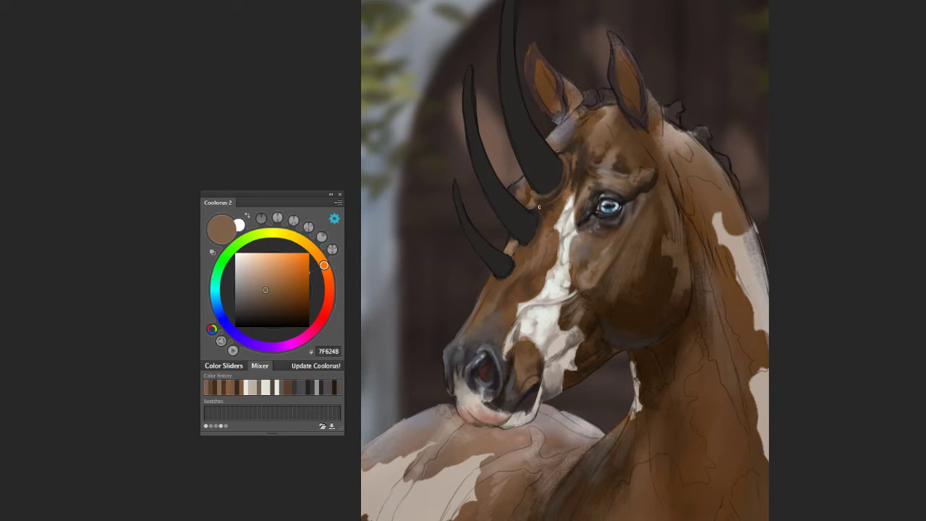
{"action": "left_click", "coordinate": [571, 153], "text": "alt"}
{"action": "left_click", "coordinate": [556, 152], "text": "alt"}
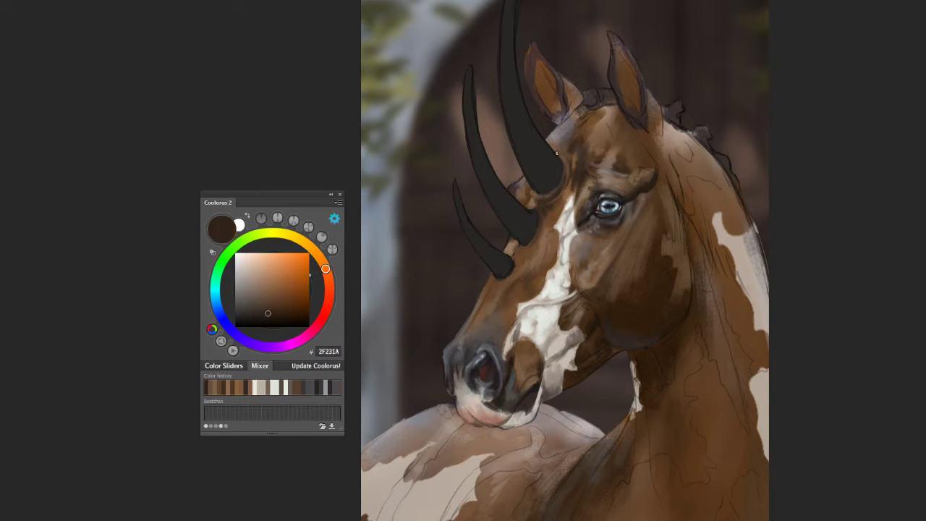
{"action": "left_click", "coordinate": [594, 165], "text": "alt"}
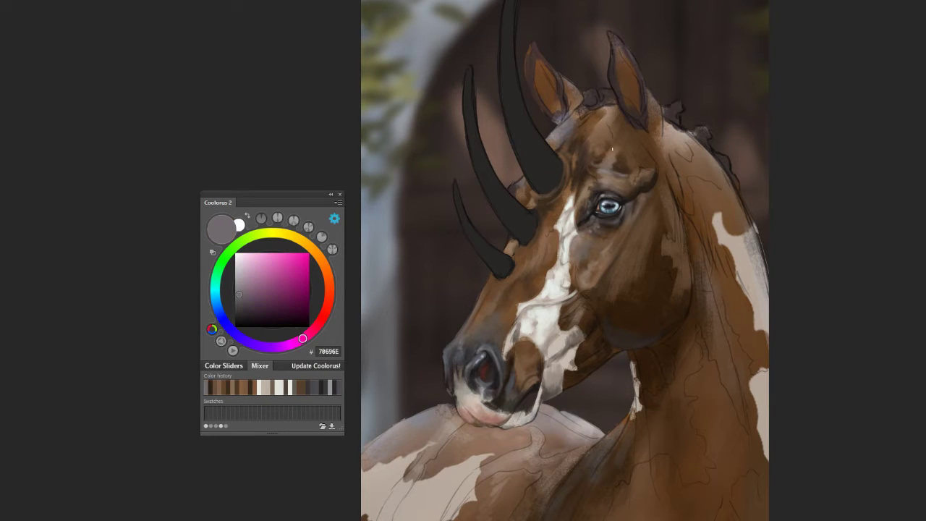
{"action": "left_click", "coordinate": [624, 171], "text": "alt"}
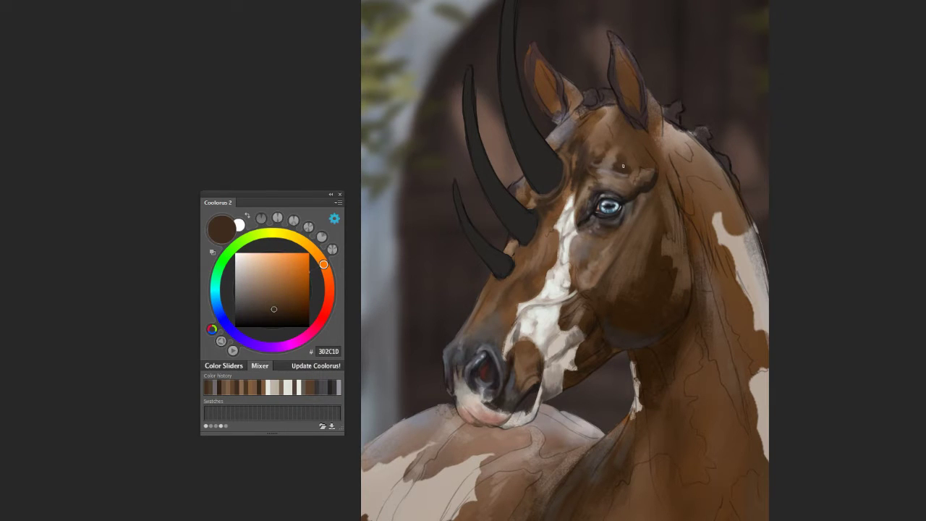
{"action": "left_click", "coordinate": [625, 167], "text": "alt"}
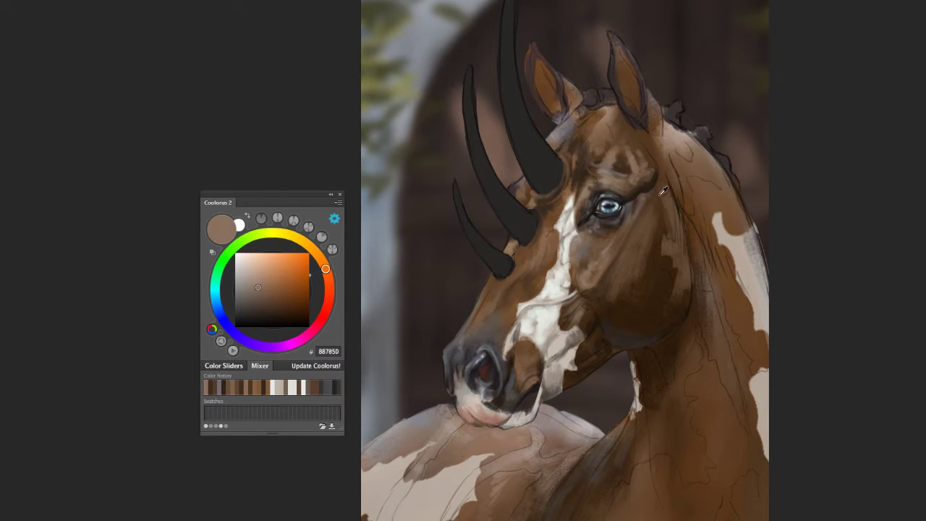
Step: Sample dark, reddish and mid browns from the horse's face and forehead for shading
{"action": "left_click", "coordinate": [635, 179], "text": "alt"}
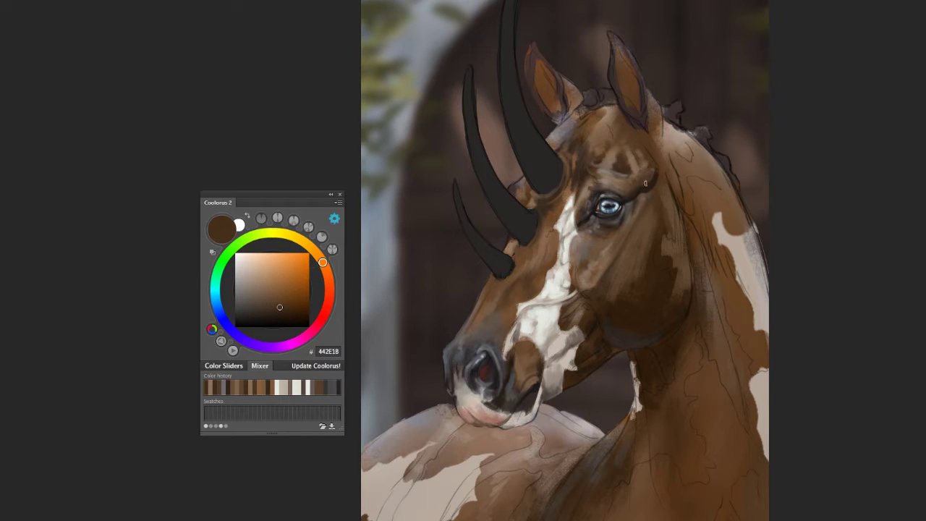
{"action": "left_click", "coordinate": [639, 173], "text": "alt"}
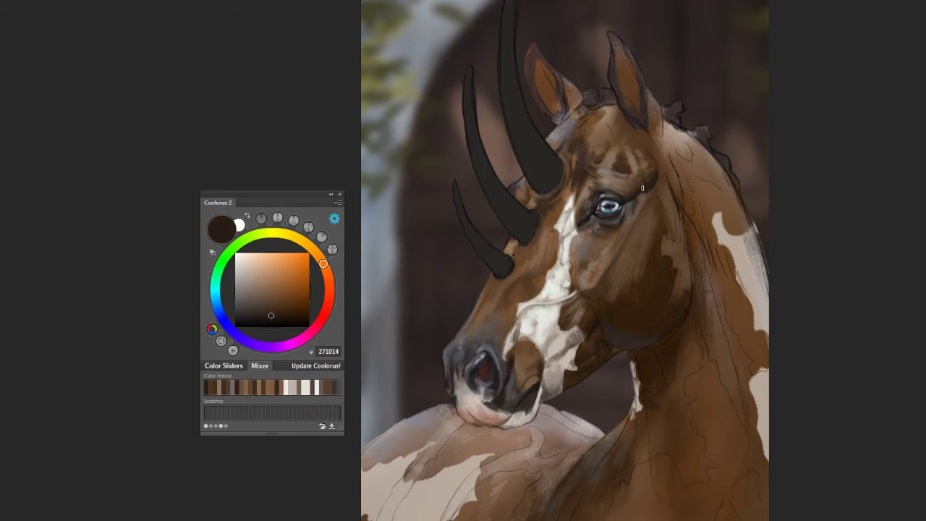
{"action": "left_click", "coordinate": [638, 160], "text": "alt"}
{"action": "left_click", "coordinate": [627, 163], "text": "alt"}
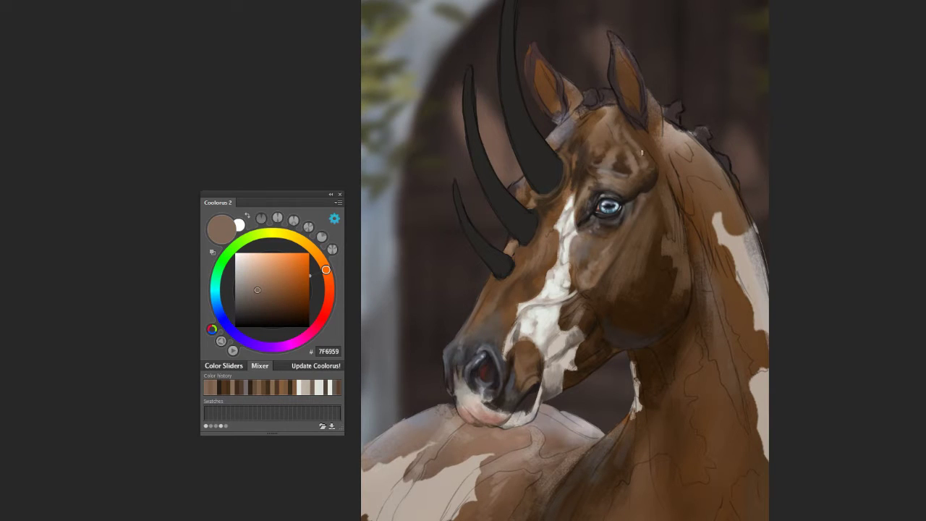
{"action": "left_click", "coordinate": [666, 272], "text": "alt"}
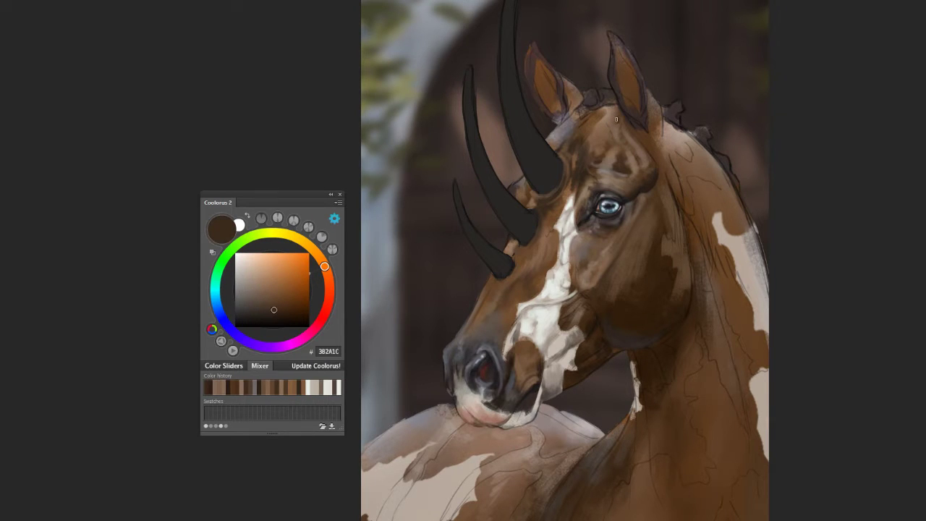
{"action": "left_click", "coordinate": [628, 168], "text": "alt"}
{"action": "left_click", "coordinate": [646, 181], "text": "alt"}
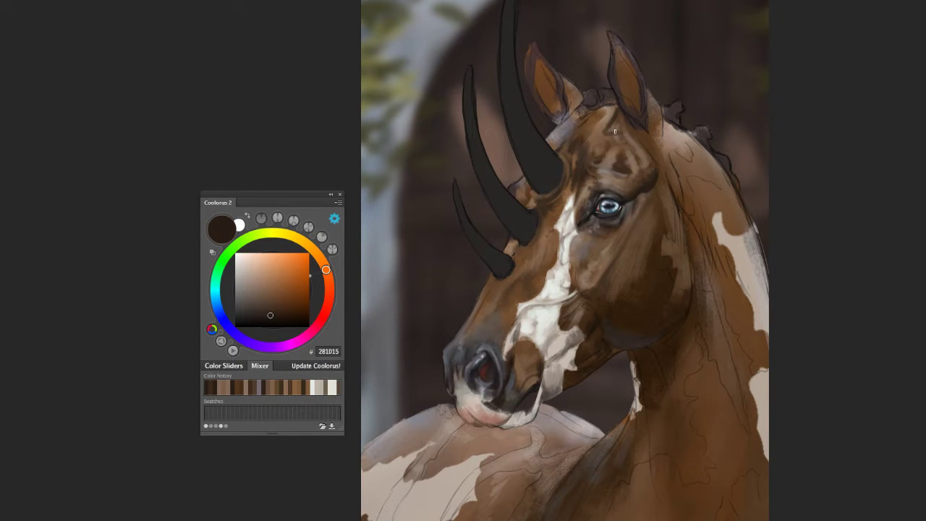
{"action": "left_click", "coordinate": [600, 141], "text": "alt"}
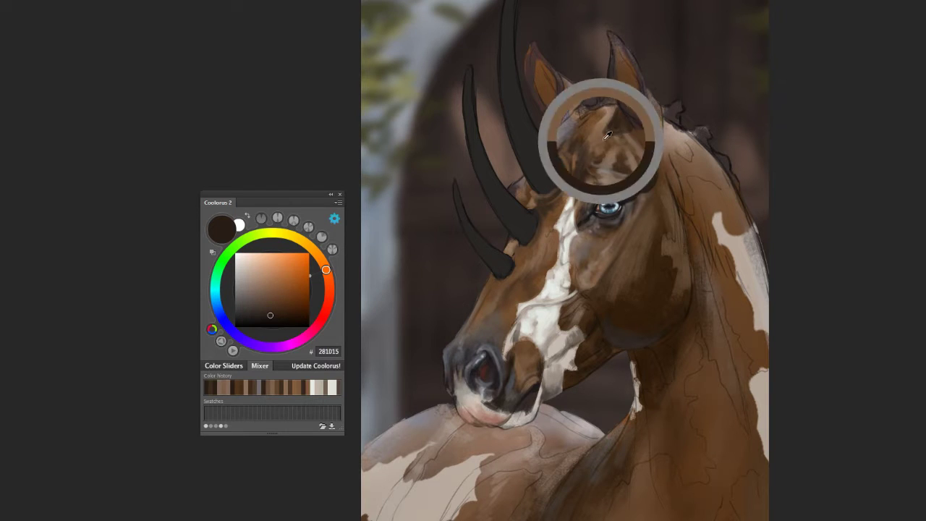
{"action": "left_click", "coordinate": [618, 121], "text": "alt"}
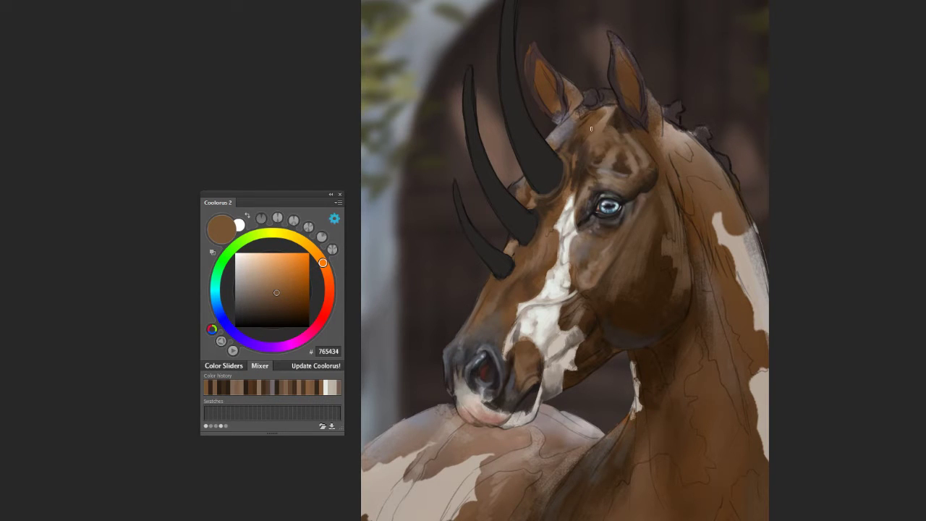
{"action": "left_click", "coordinate": [595, 118], "text": "alt"}
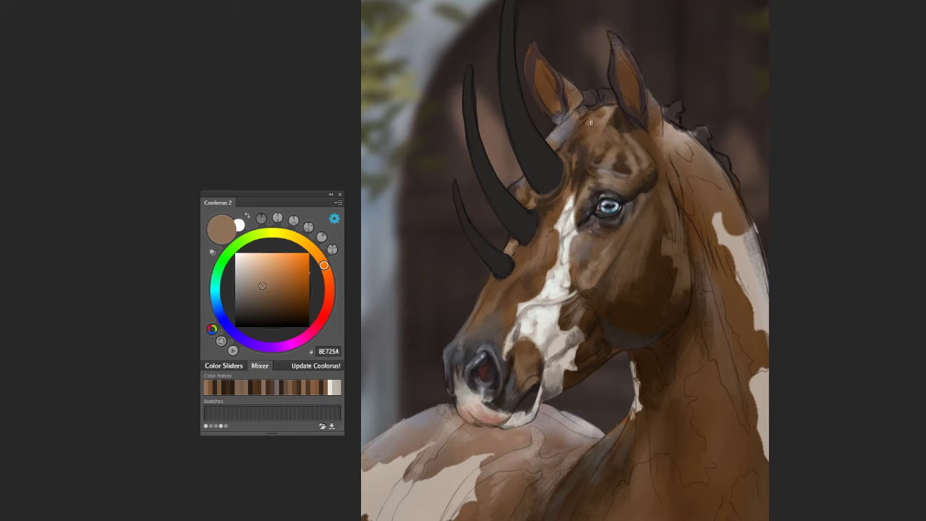
{"action": "left_click", "coordinate": [647, 142], "text": "alt"}
{"action": "left_click", "coordinate": [637, 127], "text": "alt"}
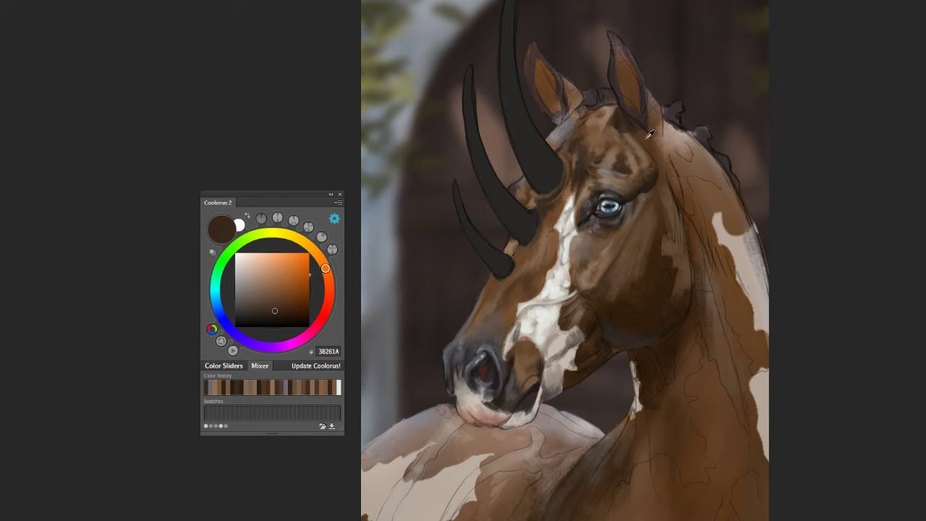
{"action": "left_click", "coordinate": [626, 119], "text": "alt"}
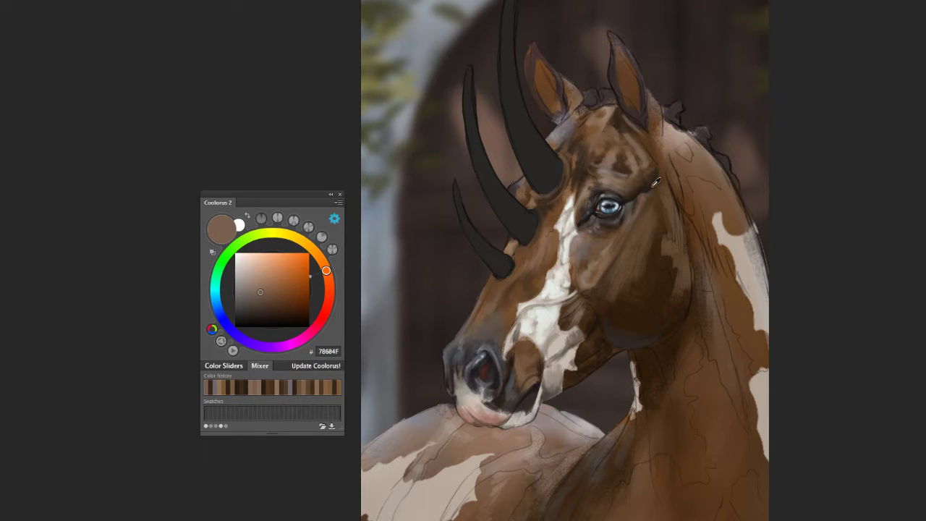
{"action": "left_click", "coordinate": [636, 132], "text": "alt"}
{"action": "left_click", "coordinate": [627, 127], "text": "alt"}
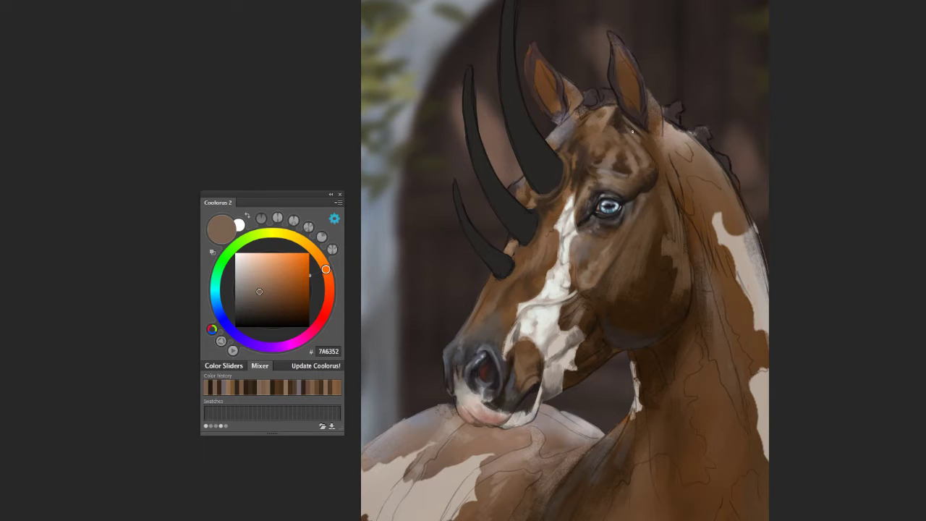
{"action": "left_click", "coordinate": [627, 139], "text": "alt"}
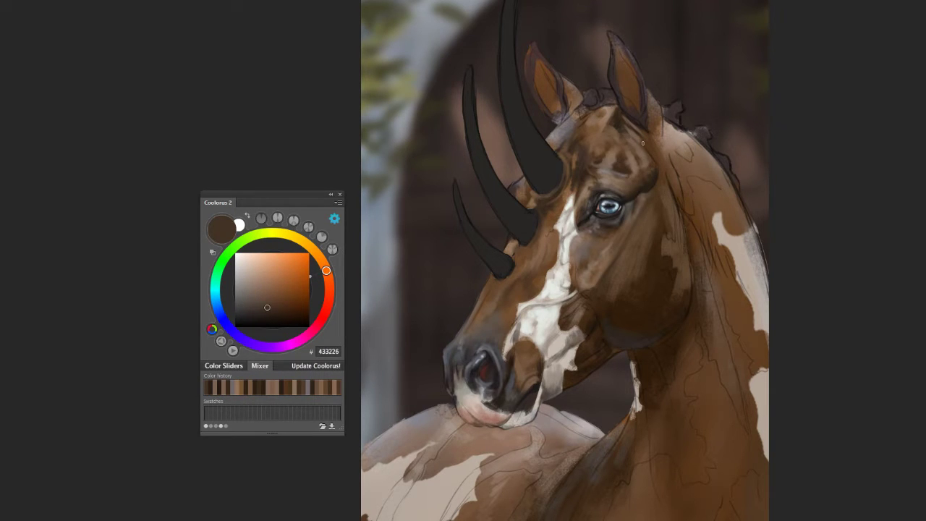
{"action": "left_click", "coordinate": [651, 171], "text": "alt"}
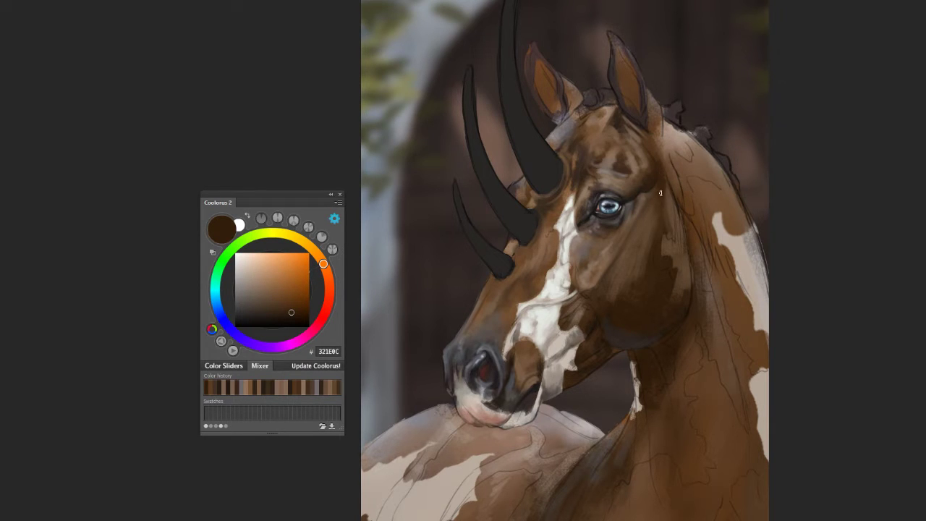
Step: Pick lighter face browns, near-black shadow tones and a dark reddish brown
{"action": "left_click", "coordinate": [640, 196], "text": "alt"}
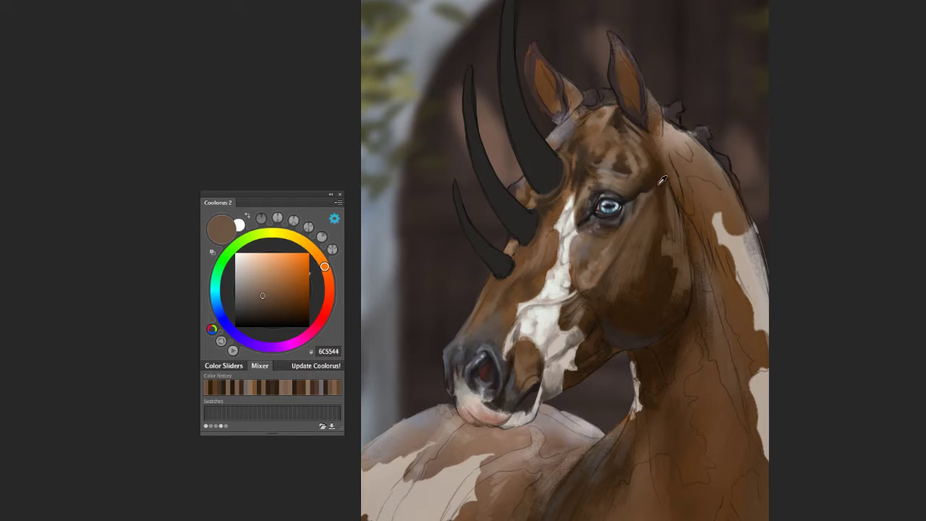
{"action": "left_click", "coordinate": [662, 180], "text": "alt"}
{"action": "left_click", "coordinate": [622, 172], "text": "alt"}
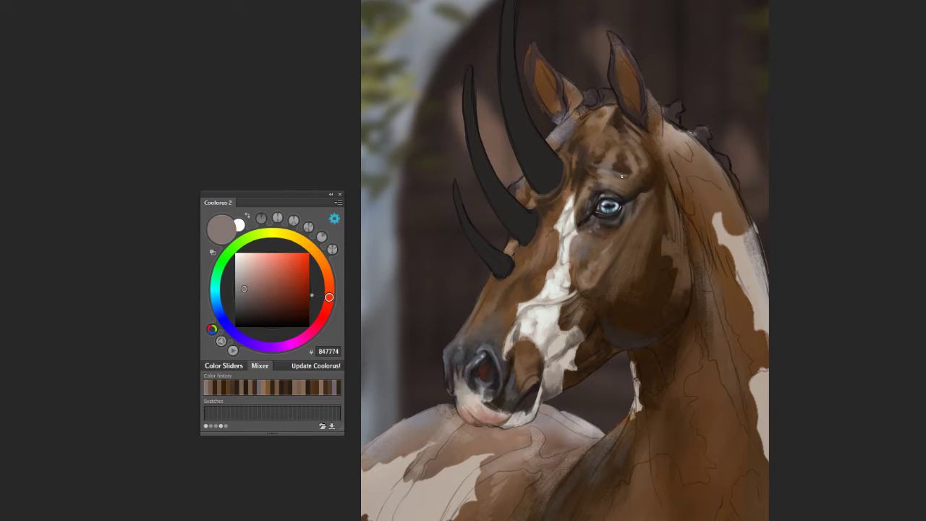
{"action": "left_click", "coordinate": [628, 171], "text": "alt"}
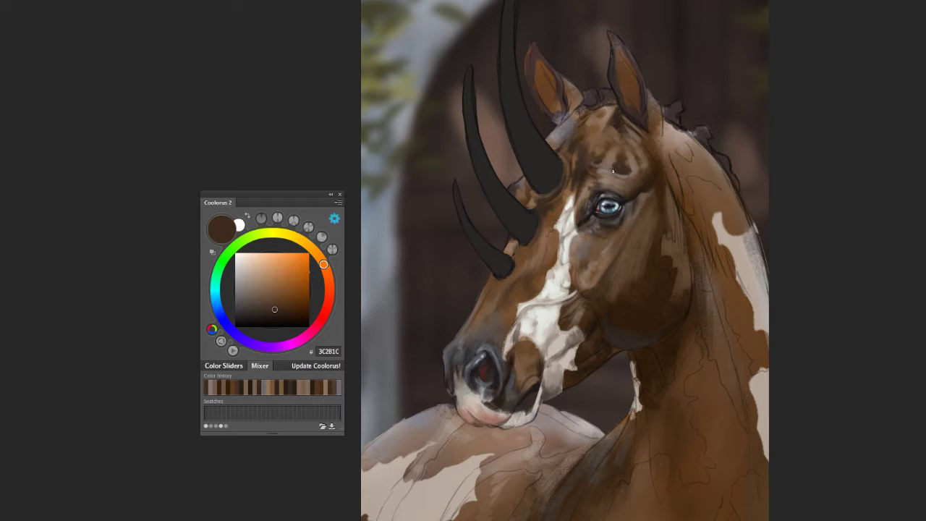
{"action": "left_click", "coordinate": [609, 176], "text": "alt"}
{"action": "left_click", "coordinate": [621, 155], "text": "alt"}
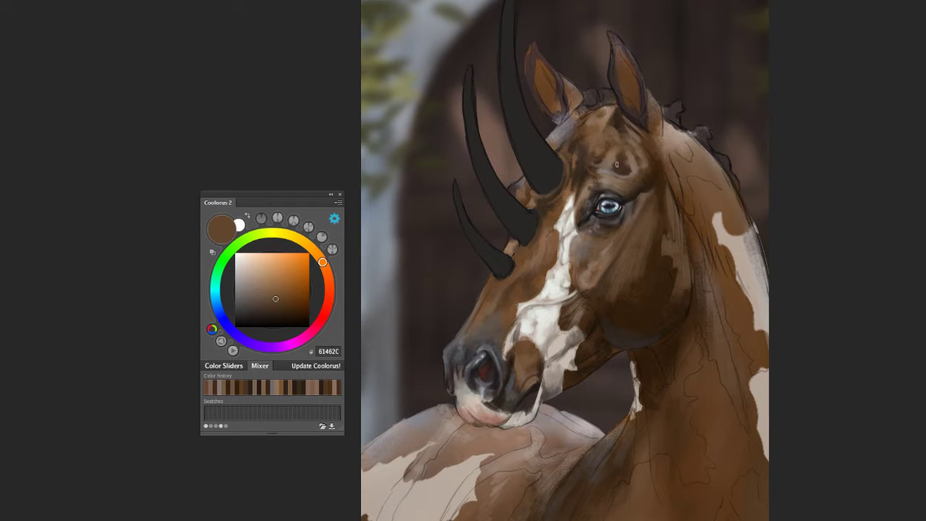
{"action": "left_click", "coordinate": [644, 151], "text": "alt"}
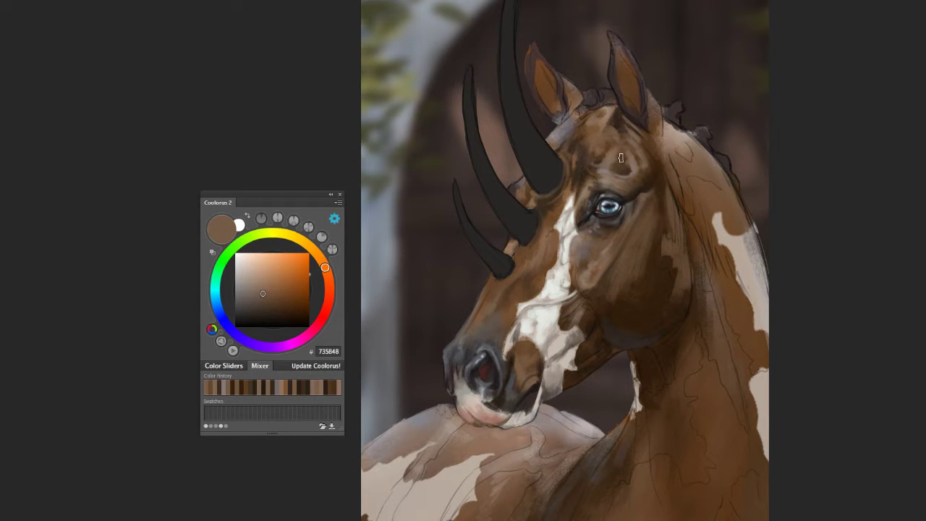
{"action": "left_click", "coordinate": [638, 189], "text": "alt"}
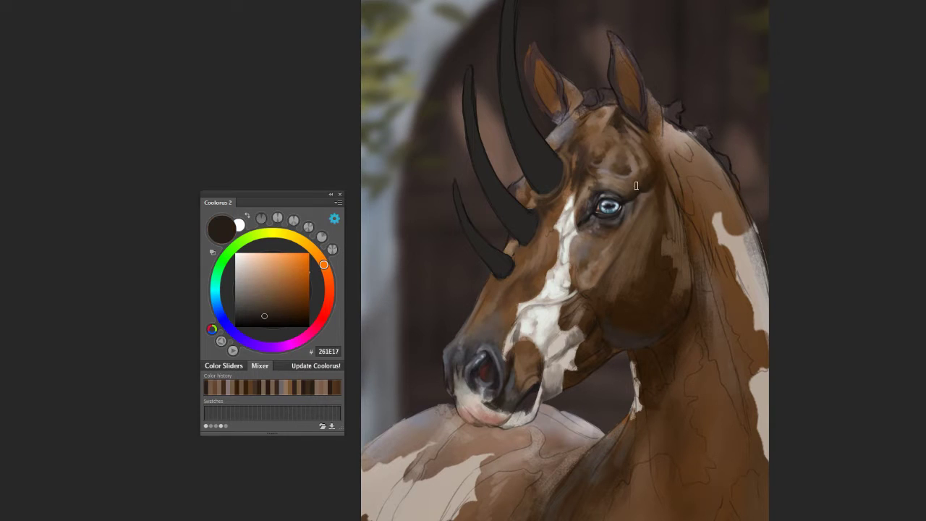
{"action": "left_click", "coordinate": [636, 183], "text": "alt"}
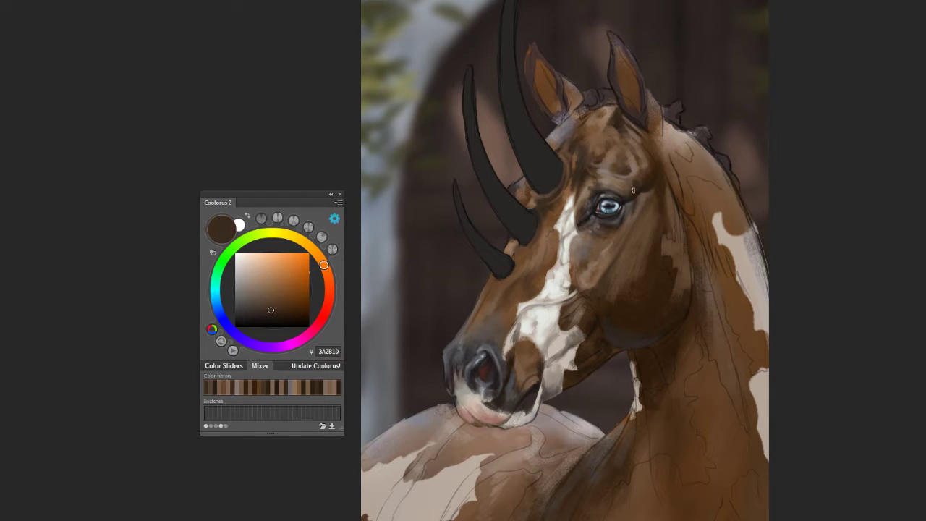
{"action": "left_click", "coordinate": [632, 198], "text": "alt"}
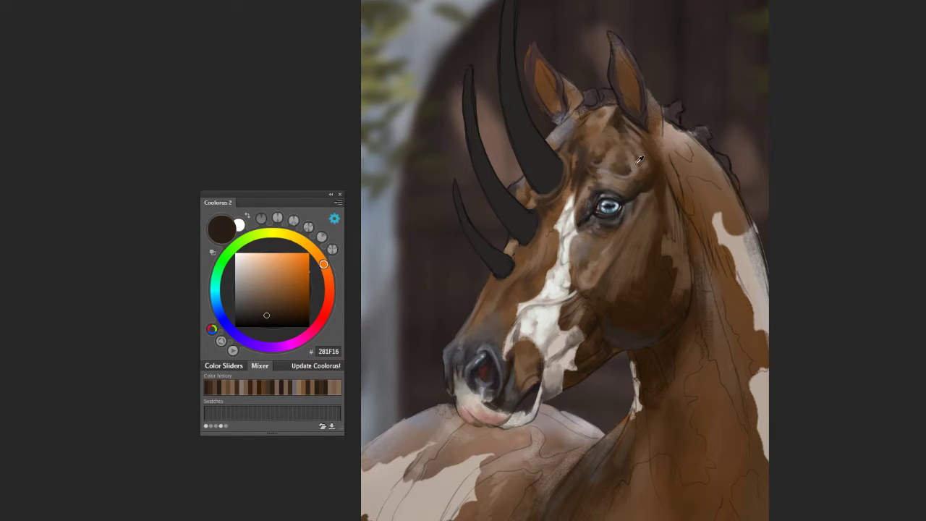
{"action": "left_click", "coordinate": [645, 174], "text": "alt"}
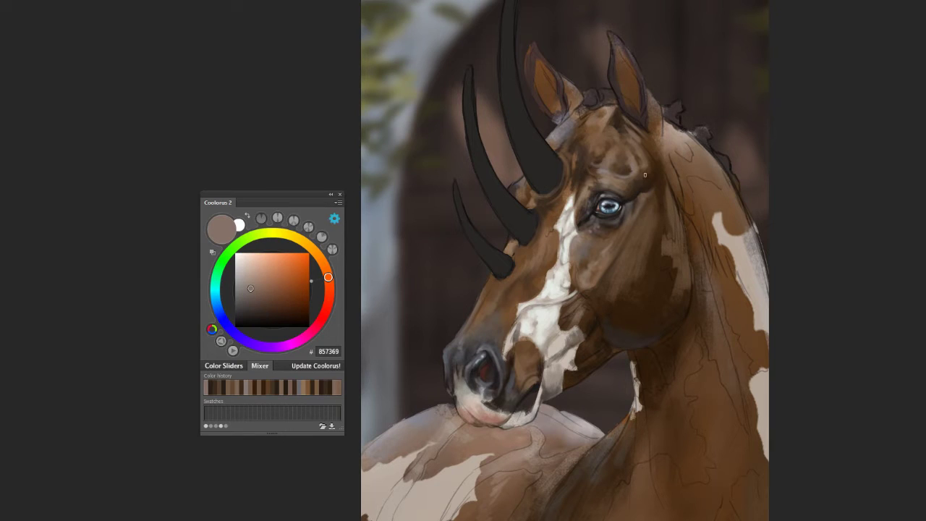
{"action": "left_click", "coordinate": [607, 261], "text": "alt"}
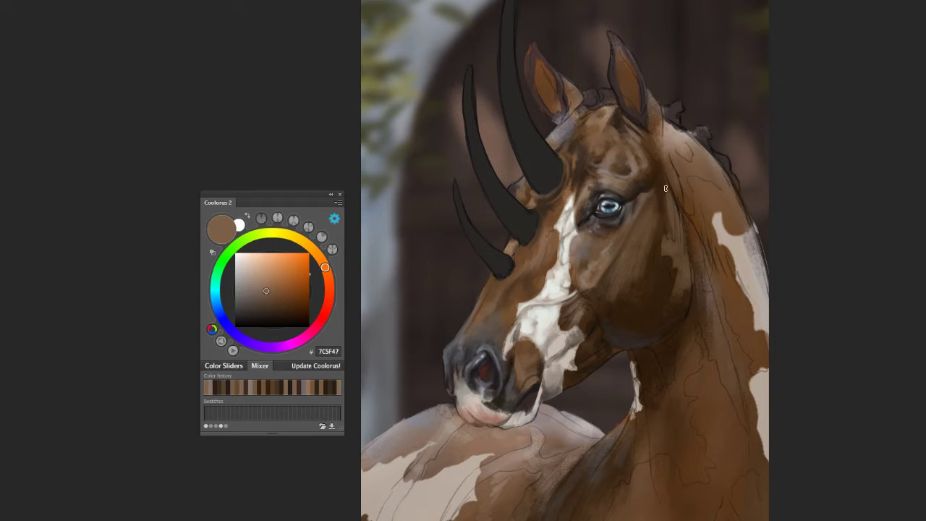
{"action": "left_click", "coordinate": [672, 232], "text": "alt"}
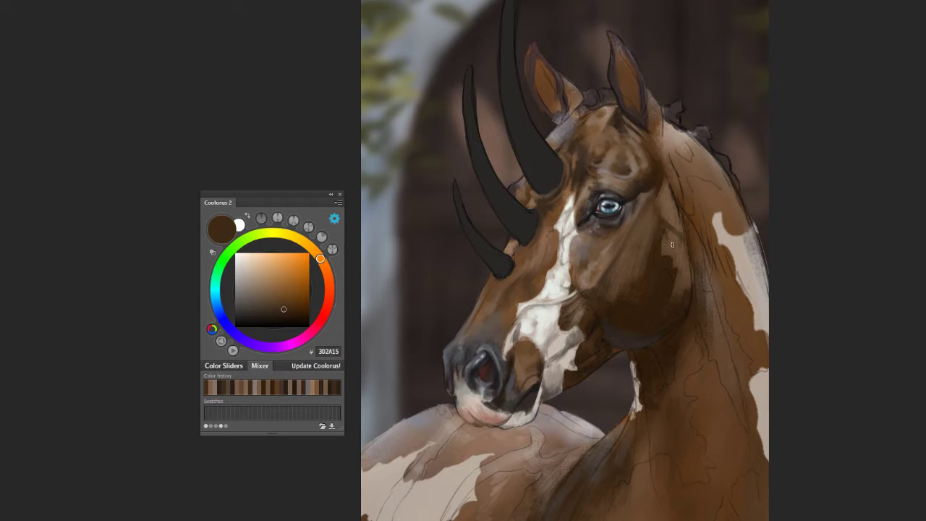
{"action": "left_click", "coordinate": [673, 231], "text": "alt"}
{"action": "left_click", "coordinate": [655, 269], "text": "alt"}
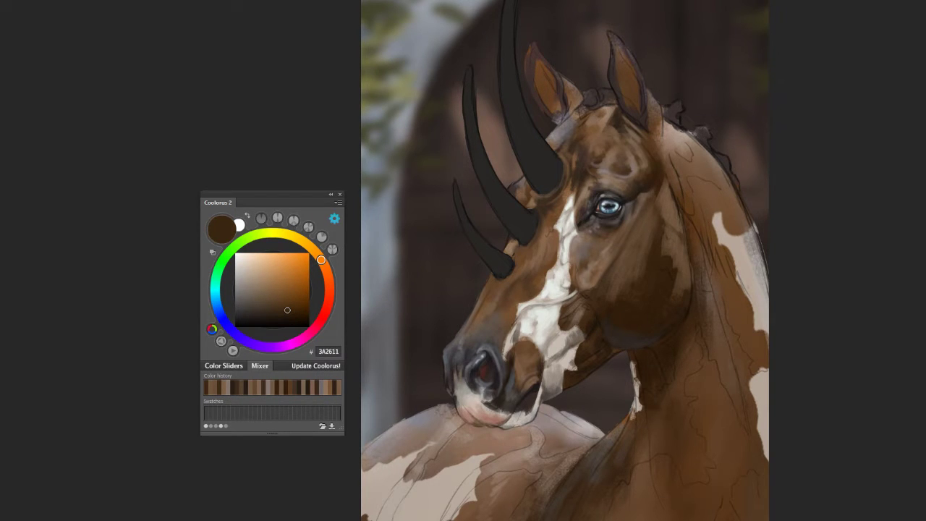
Step: Sample the dark forehead brown and the grey and dark tones at the horn base
{"action": "left_click", "coordinate": [575, 180], "text": "alt"}
{"action": "left_click", "coordinate": [545, 205], "text": "alt"}
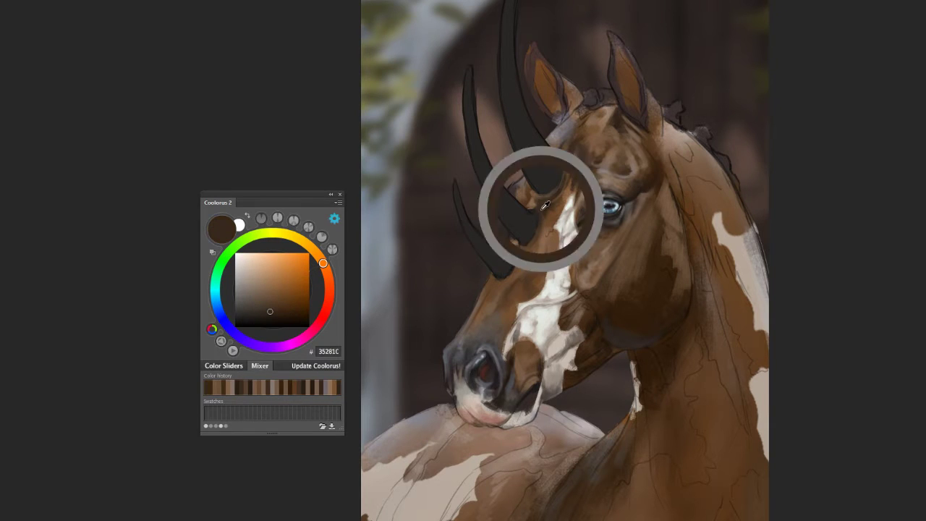
{"action": "left_click", "coordinate": [527, 189], "text": "alt"}
{"action": "left_click", "coordinate": [527, 189], "text": "alt"}
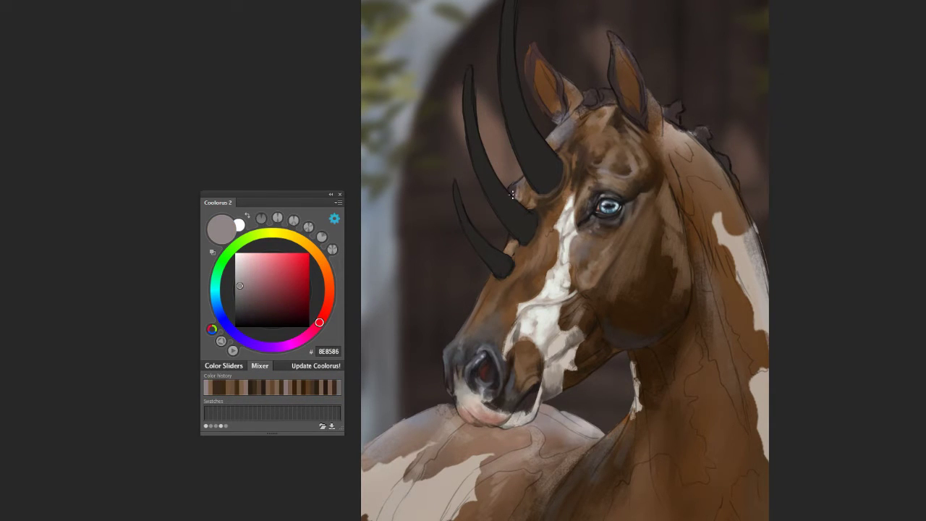
{"action": "left_click", "coordinate": [601, 175], "text": "alt"}
{"action": "left_click", "coordinate": [513, 184], "text": "alt"}
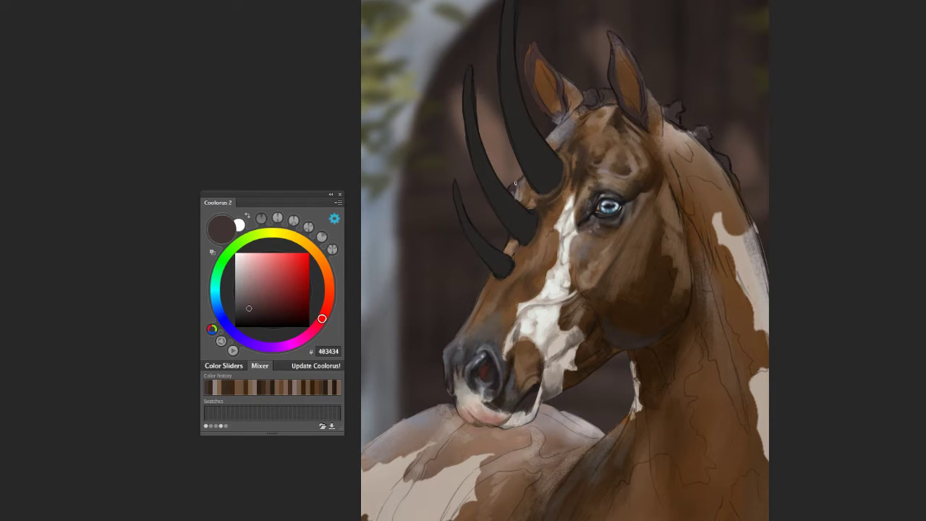
{"action": "left_click", "coordinate": [521, 185], "text": "alt"}
{"action": "left_click", "coordinate": [519, 180], "text": "alt"}
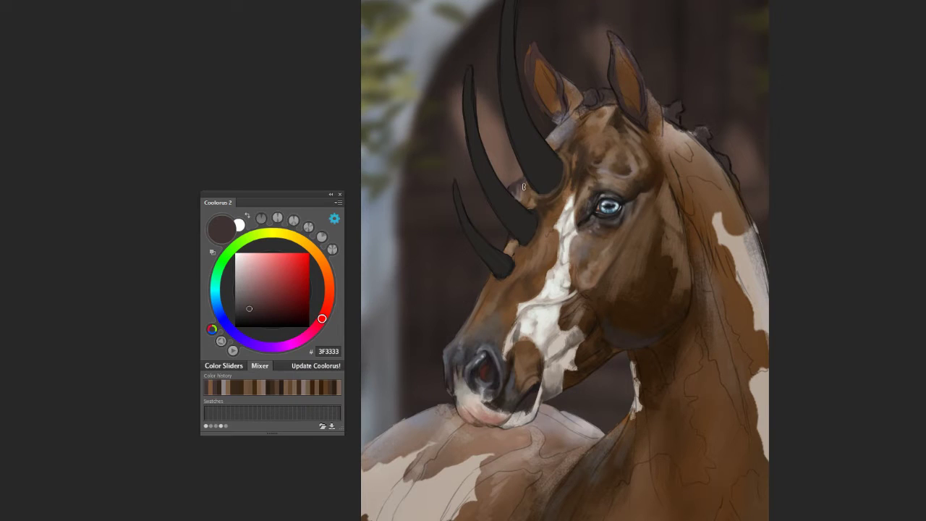
{"action": "left_click", "coordinate": [567, 142], "text": "alt"}
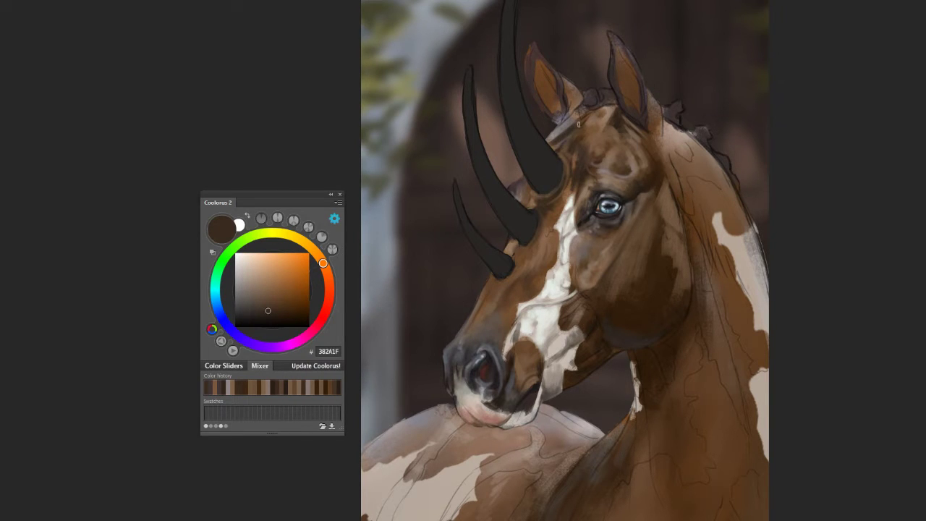
{"action": "left_click", "coordinate": [595, 135], "text": "alt"}
{"action": "left_click", "coordinate": [544, 146], "text": "alt"}
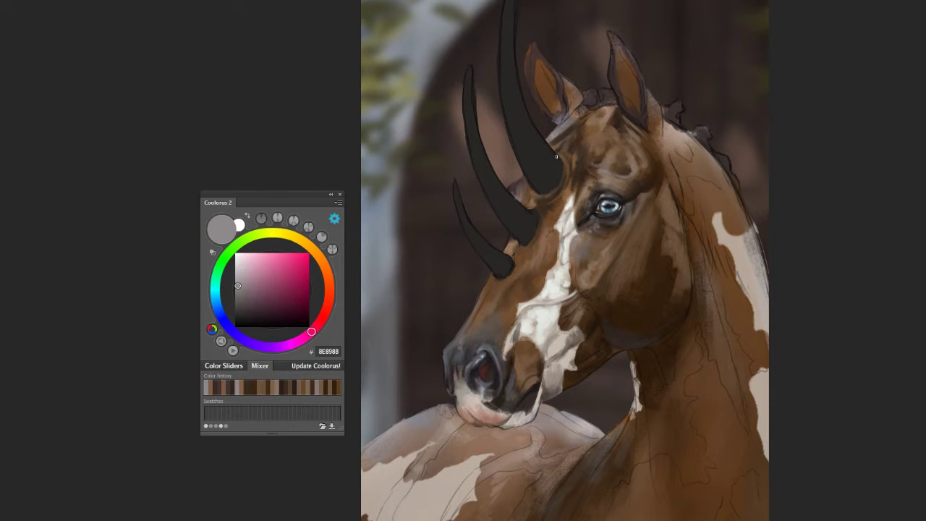
{"action": "left_click", "coordinate": [507, 244], "text": "alt"}
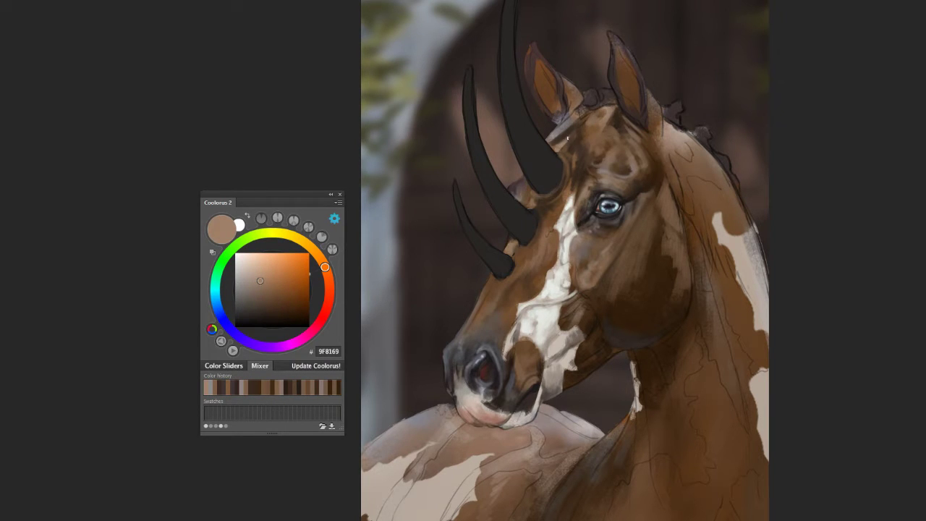
Step: Pick a near-black brown and darken where the large horn meets the forehead
{"action": "left_click", "coordinate": [601, 143], "text": "alt"}
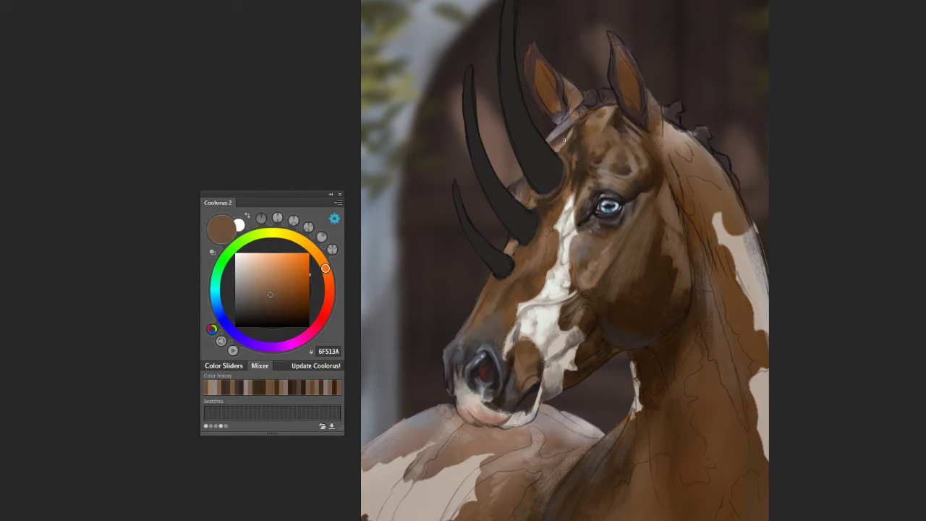
{"action": "left_click", "coordinate": [557, 138], "text": "alt"}
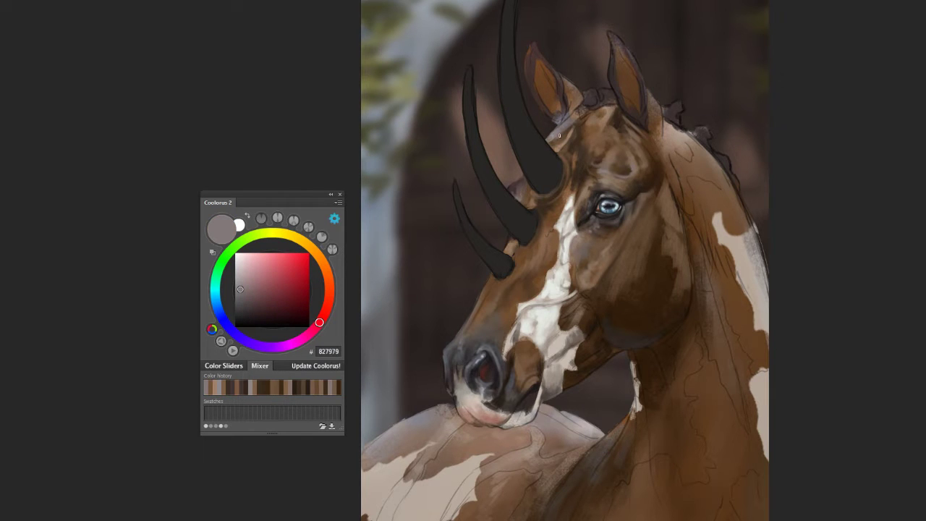
{"action": "left_click", "coordinate": [559, 135], "text": "alt"}
{"action": "left_click", "coordinate": [519, 178], "text": "alt"}
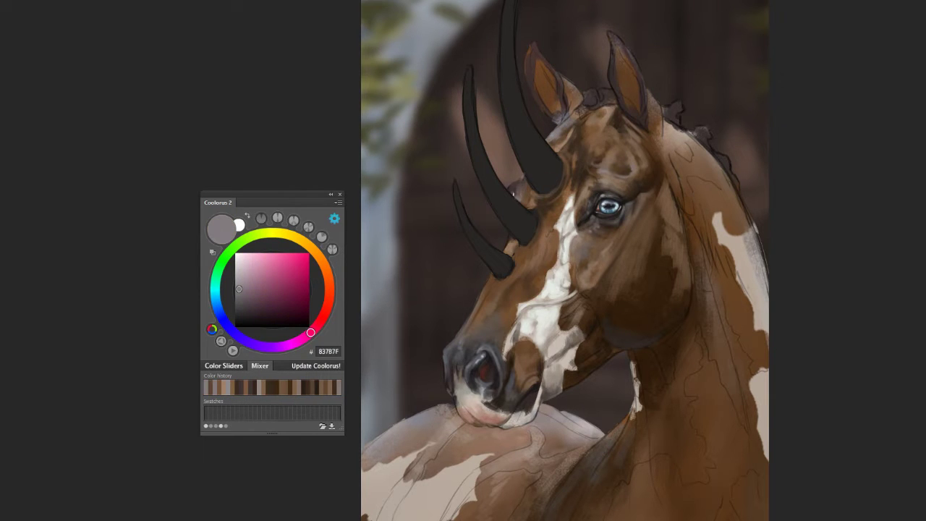
{"action": "left_click", "coordinate": [523, 174], "text": "alt"}
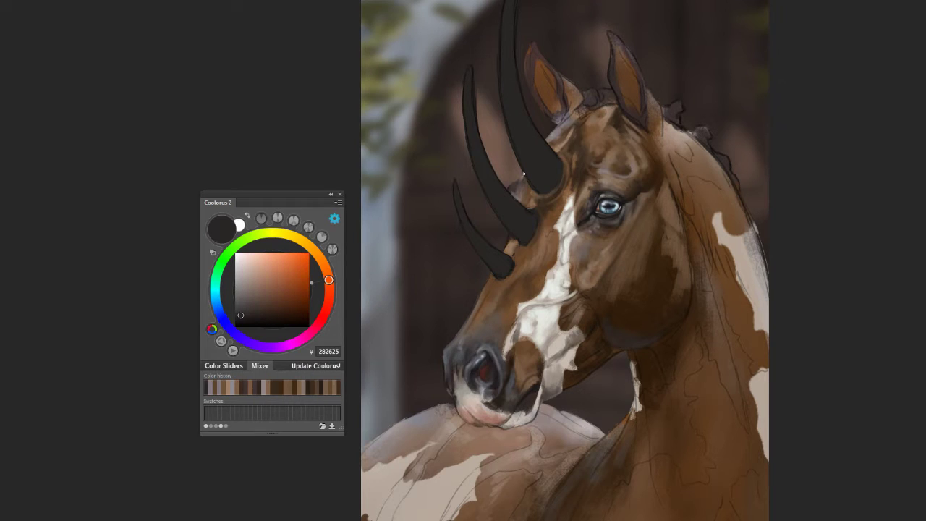
{"action": "left_click", "coordinate": [589, 176], "text": "alt"}
{"action": "left_click", "coordinate": [509, 190], "text": "alt"}
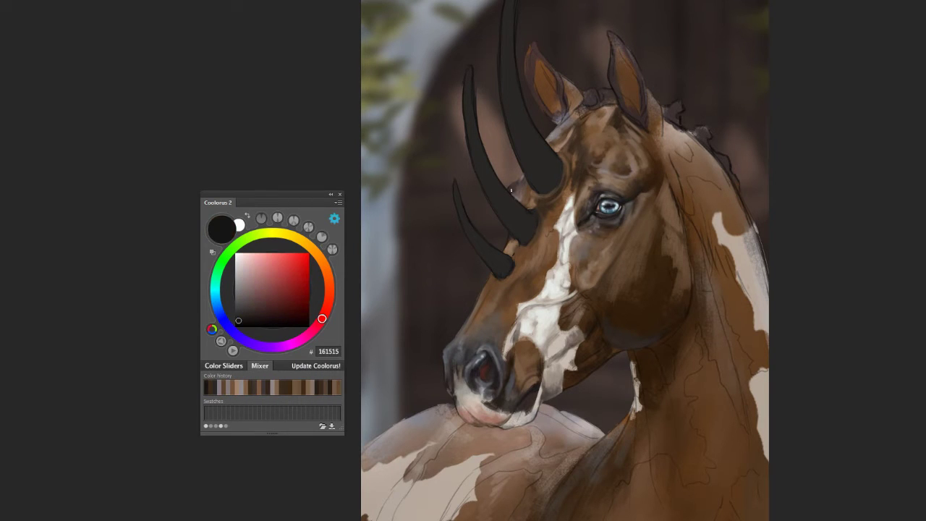
{"action": "left_click", "coordinate": [523, 205], "text": "alt"}
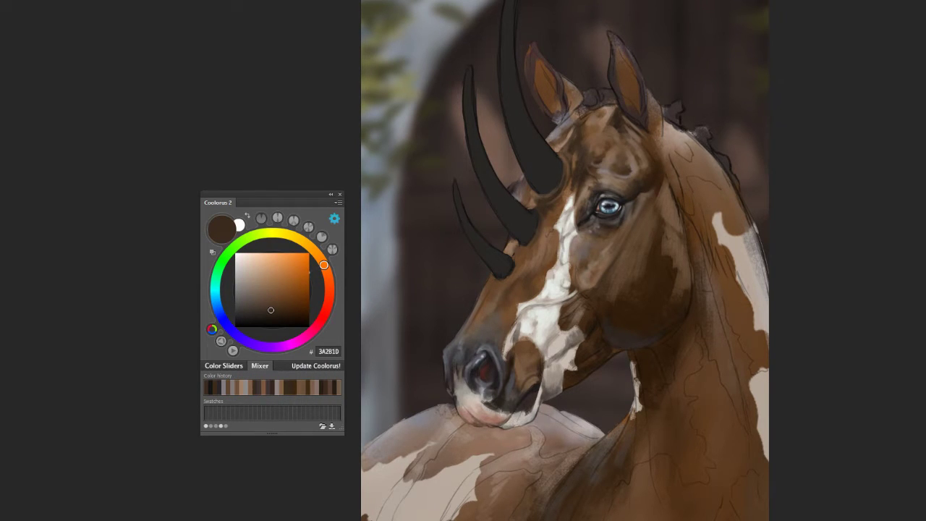
{"action": "left_click_drag", "start_coordinate": [563, 153], "coordinate": [547, 196]}
Step: Undo the last two strokes, then resample light, dark and medium browns near the horn base
{"action": "key", "text": "ctrl+z"}
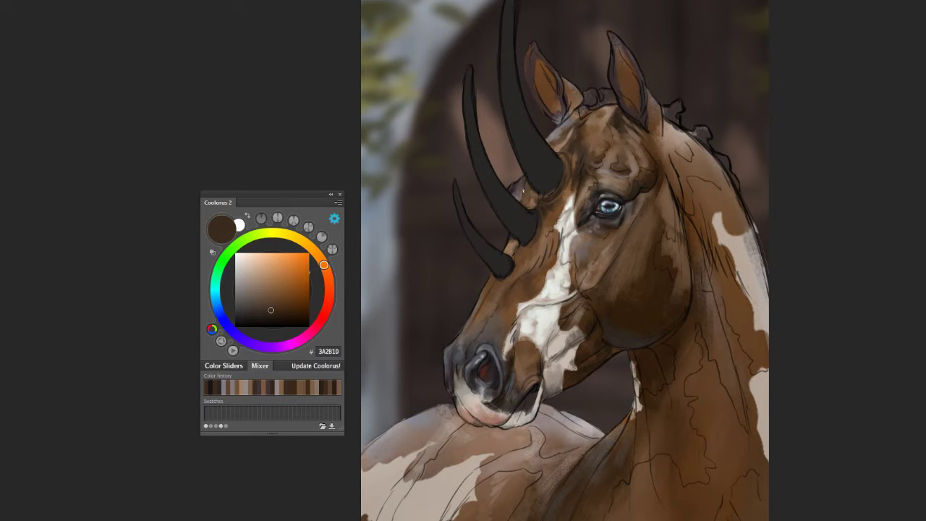
{"action": "key", "text": "ctrl+z"}
{"action": "left_click", "coordinate": [506, 239], "text": "alt"}
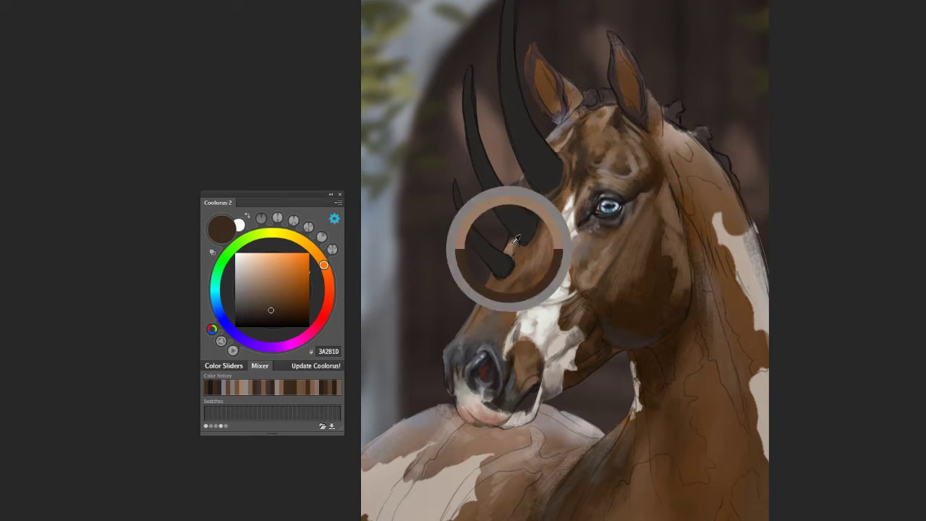
{"action": "left_click", "coordinate": [530, 205], "text": "alt"}
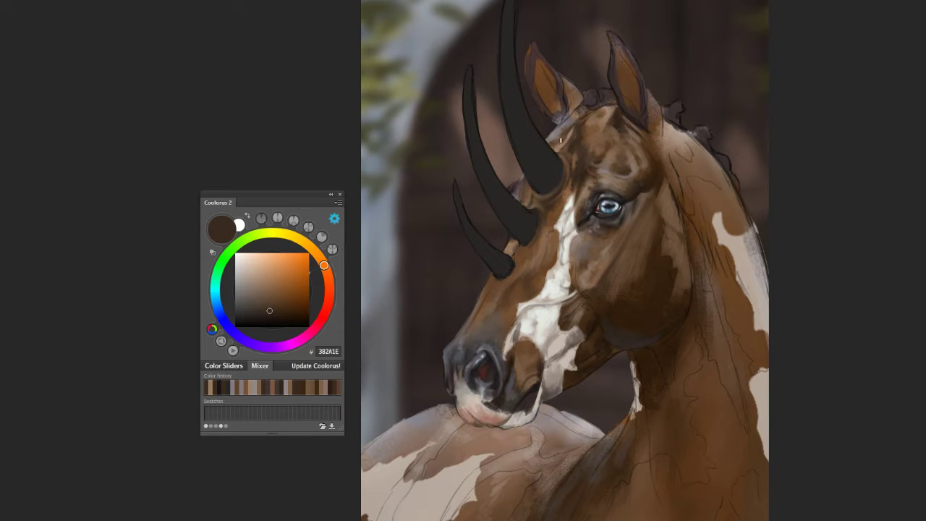
{"action": "left_click", "coordinate": [550, 215], "text": "alt"}
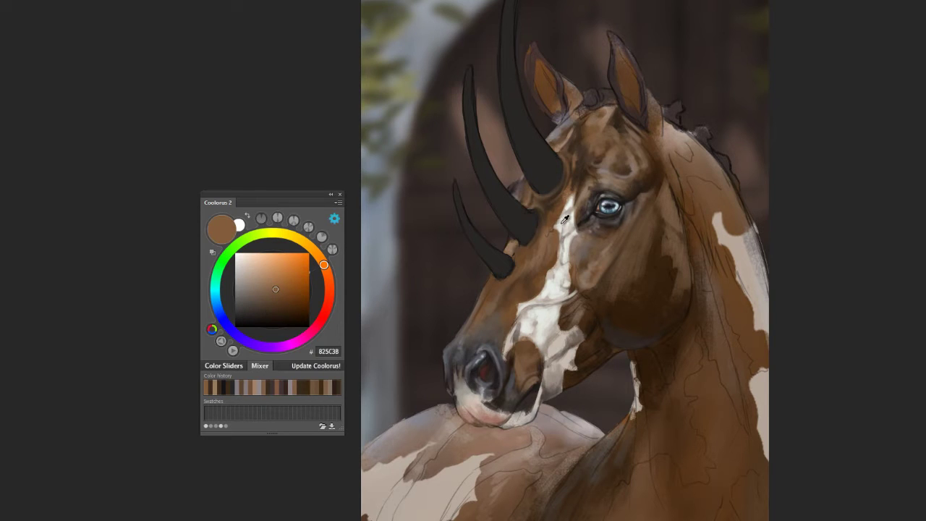
Step: Sample the blaze's off-white and warm, muted and lighter browns from the face
{"action": "left_click", "coordinate": [567, 220], "text": "alt"}
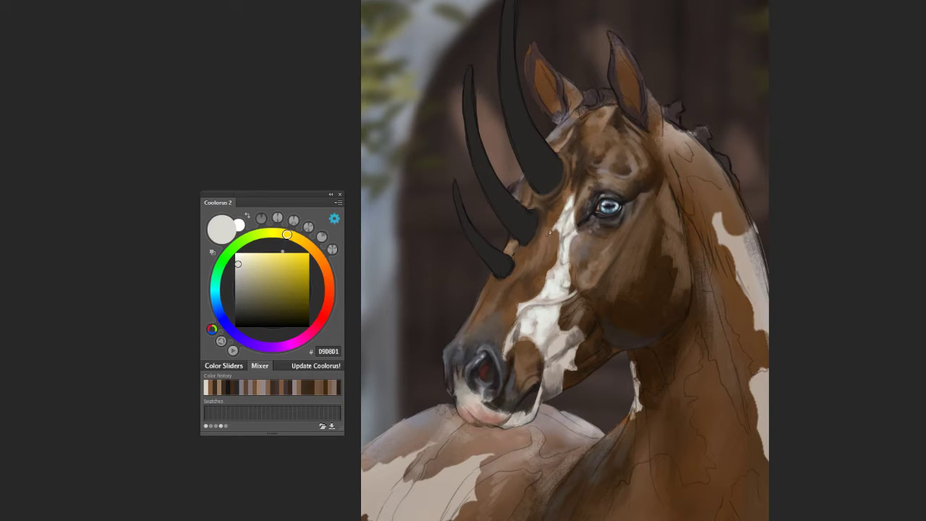
{"action": "left_click", "coordinate": [570, 191], "text": "alt"}
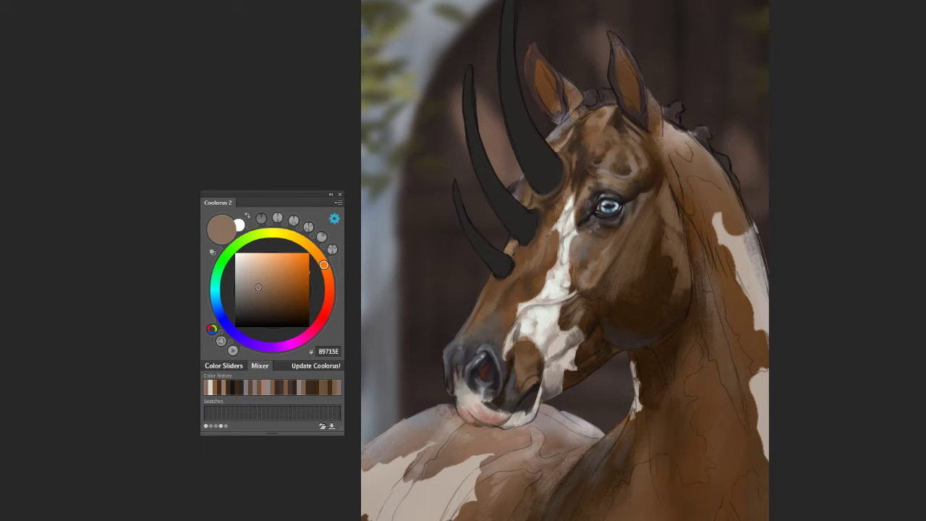
{"action": "left_click", "coordinate": [554, 206], "text": "alt"}
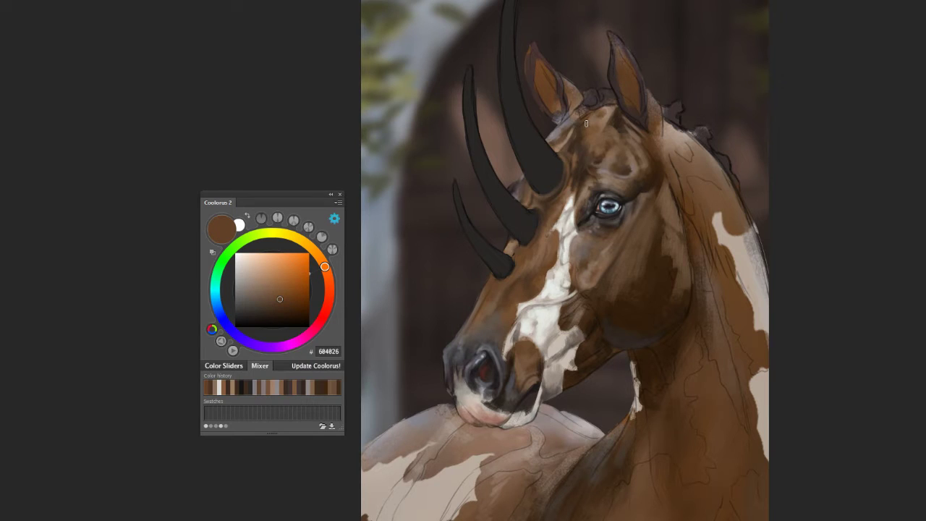
{"action": "left_click", "coordinate": [529, 256], "text": "alt"}
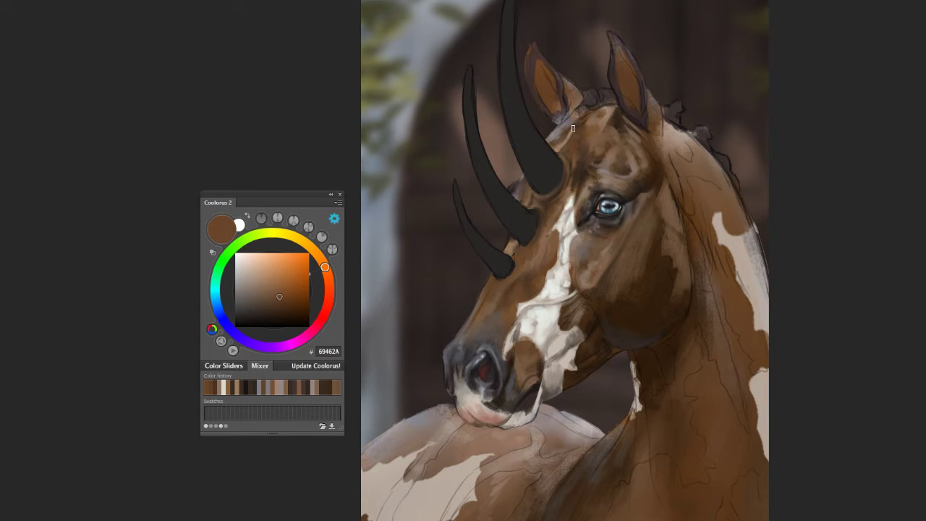
{"action": "left_click", "coordinate": [580, 128], "text": "alt"}
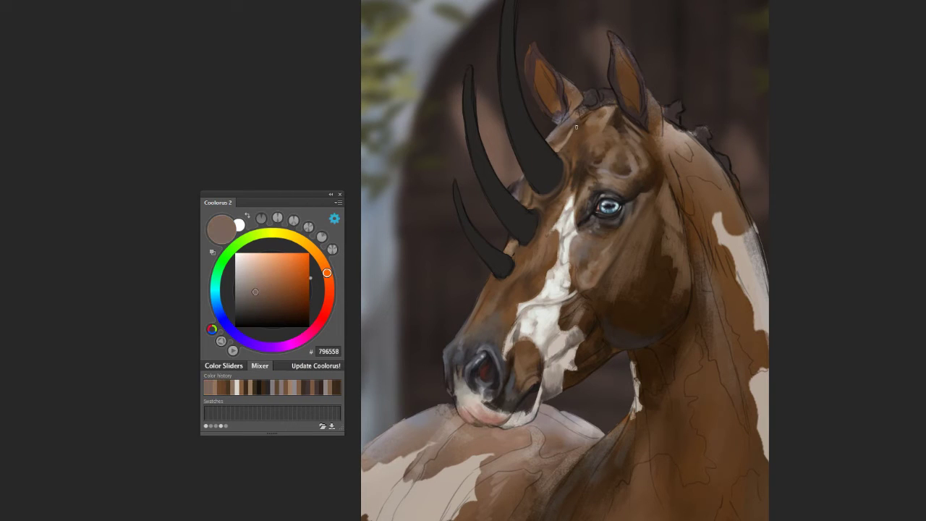
{"action": "left_click", "coordinate": [577, 129], "text": "alt"}
{"action": "left_click", "coordinate": [572, 158], "text": "alt"}
{"action": "left_click", "coordinate": [561, 155], "text": "alt"}
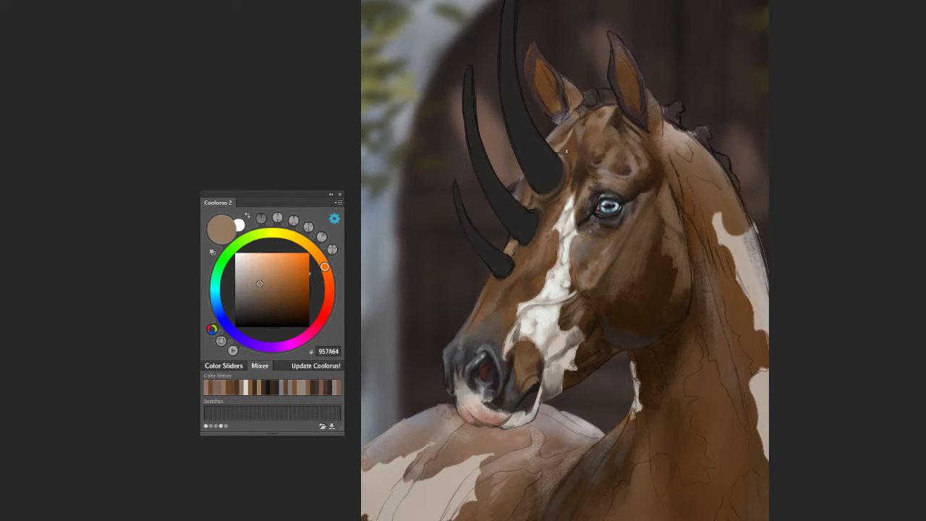
Step: Pick darker and warmer forehead browns, then near-black for the forelock
{"action": "left_click", "coordinate": [576, 152], "text": "alt"}
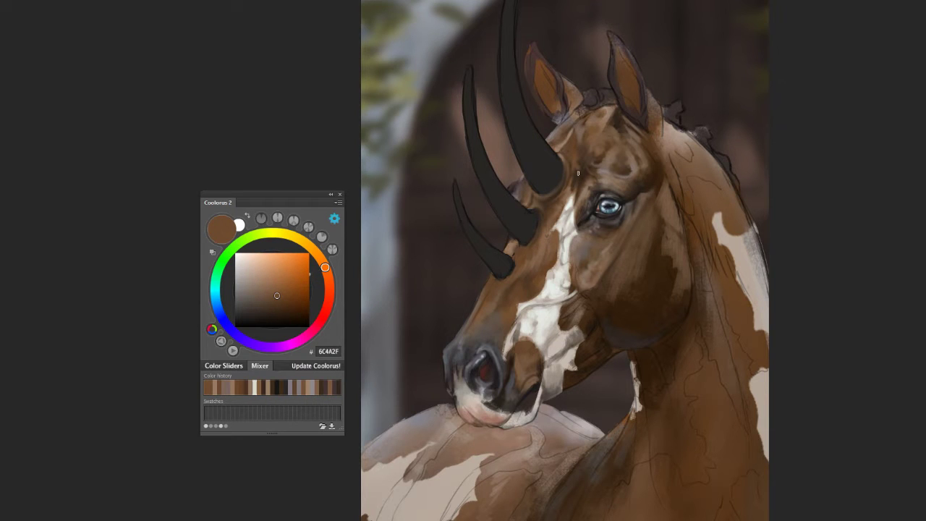
{"action": "left_click", "coordinate": [570, 182], "text": "alt"}
{"action": "left_click", "coordinate": [574, 164], "text": "alt"}
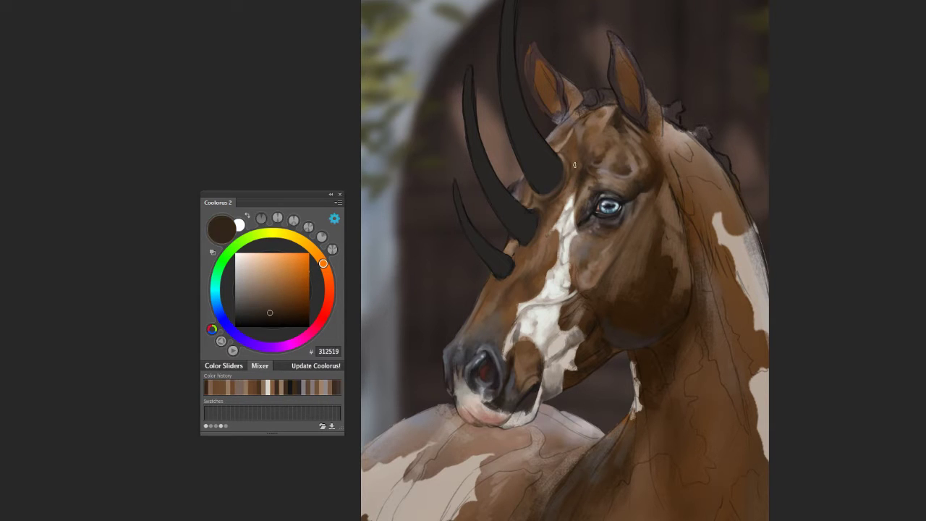
{"action": "left_click", "coordinate": [592, 167], "text": "alt"}
{"action": "left_click", "coordinate": [575, 151], "text": "alt"}
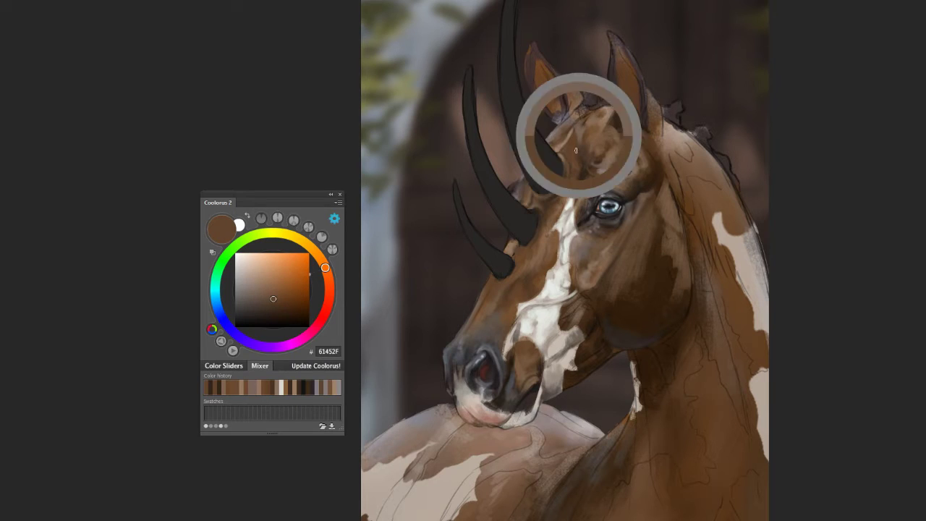
{"action": "left_click", "coordinate": [578, 172], "text": "alt"}
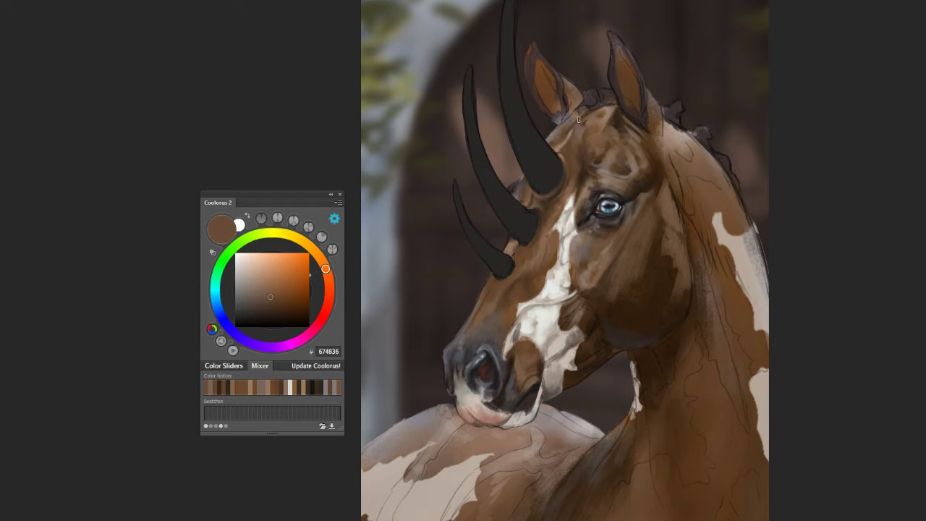
{"action": "left_click", "coordinate": [594, 217], "text": "alt"}
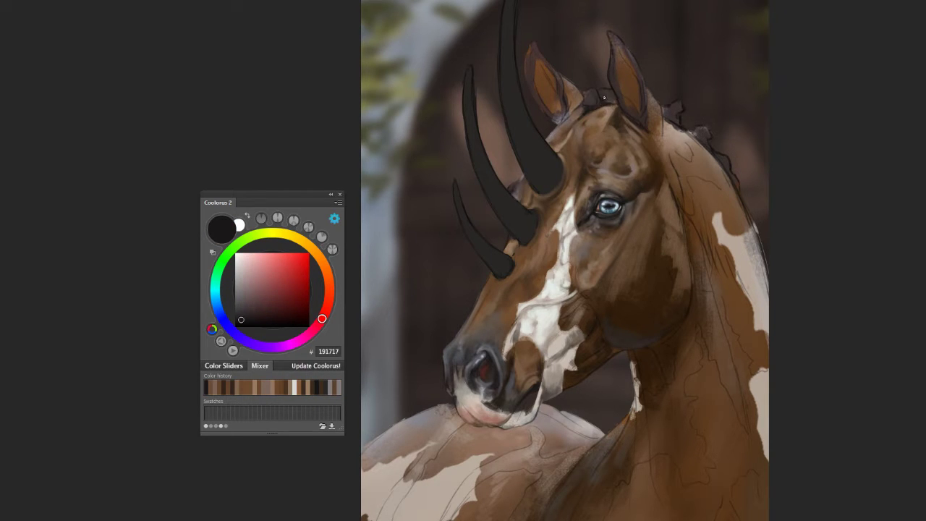
Step: Paint a dark forelock stroke between the ears and sample grey and near-black forelock tones
{"action": "left_click_drag", "start_coordinate": [604, 97], "coordinate": [615, 101]}
{"action": "left_click", "coordinate": [605, 91], "text": "alt"}
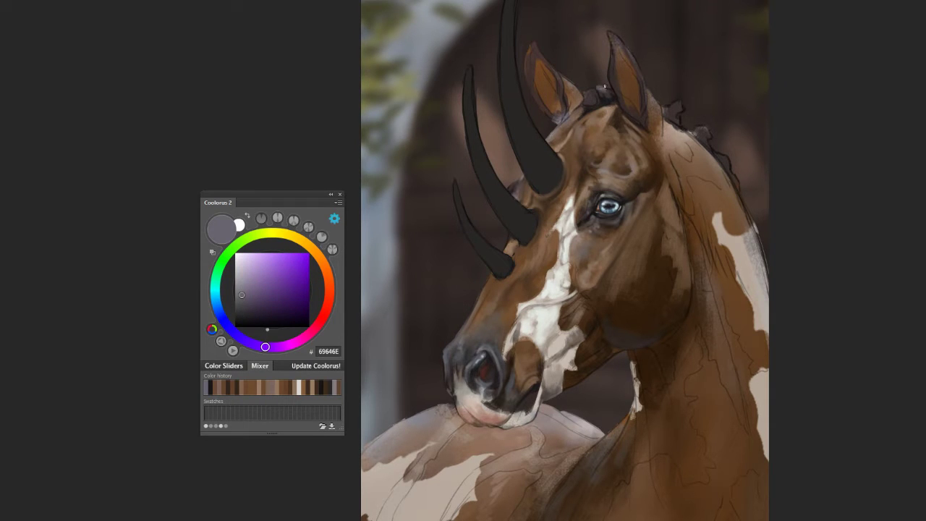
{"action": "left_click", "coordinate": [607, 92], "text": "alt"}
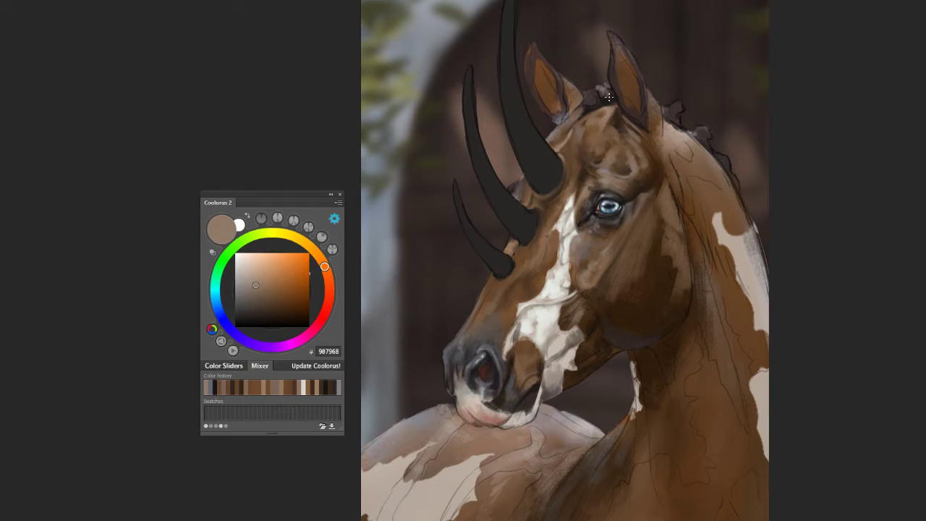
{"action": "left_click", "coordinate": [608, 92], "text": "alt"}
{"action": "left_click", "coordinate": [580, 109], "text": "alt"}
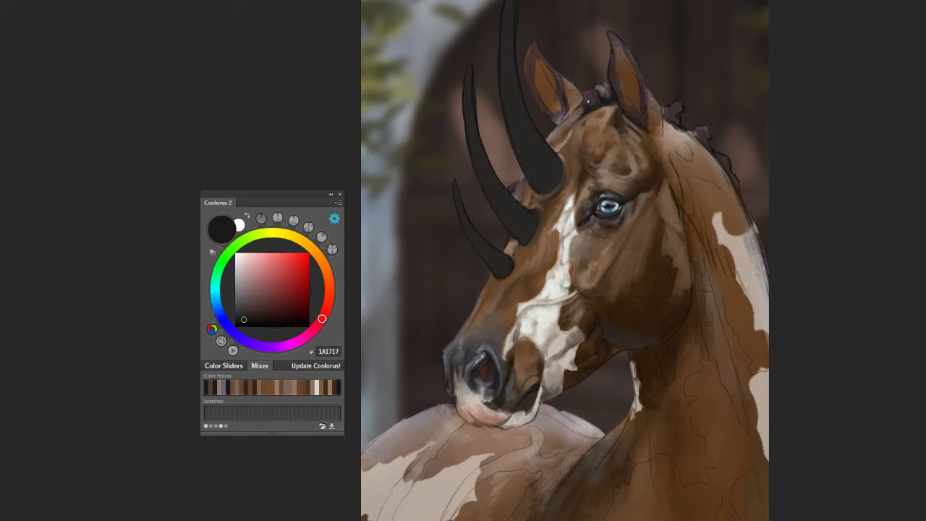
{"action": "left_click", "coordinate": [588, 100], "text": "alt"}
{"action": "left_click", "coordinate": [594, 94], "text": "alt"}
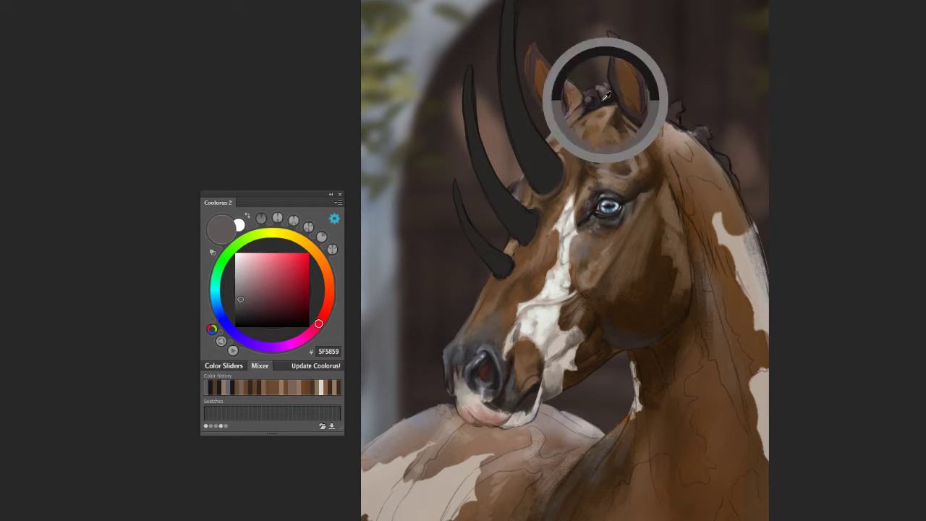
{"action": "left_click", "coordinate": [591, 93], "text": "alt"}
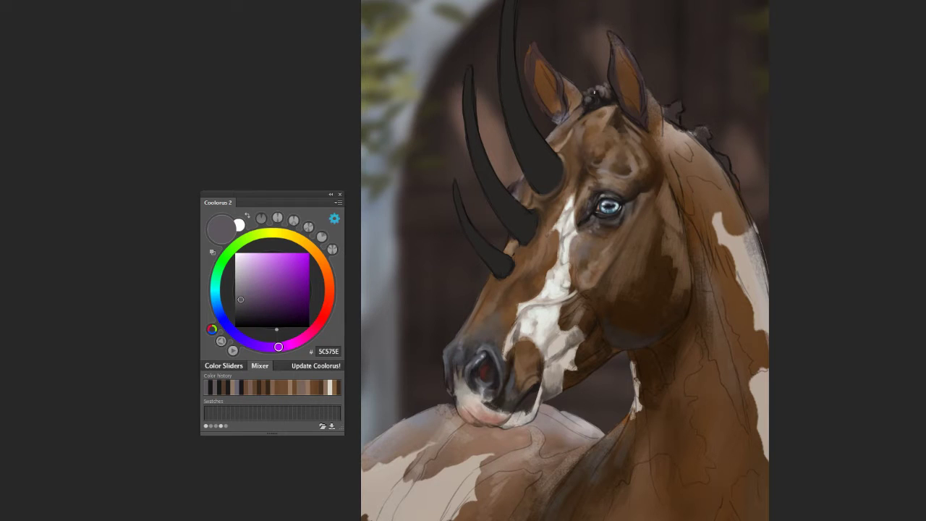
{"action": "left_click", "coordinate": [584, 104], "text": "alt"}
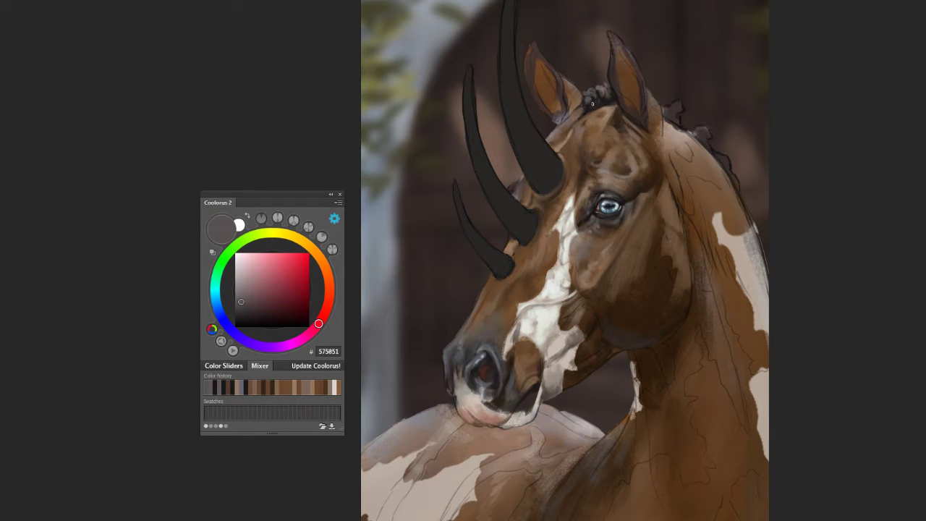
{"action": "left_click", "coordinate": [588, 102], "text": "alt"}
Step: Sample near-white highlights, a very dark curl tone and pale browns, moving the head lower in view
{"action": "left_click", "coordinate": [617, 112], "text": "alt"}
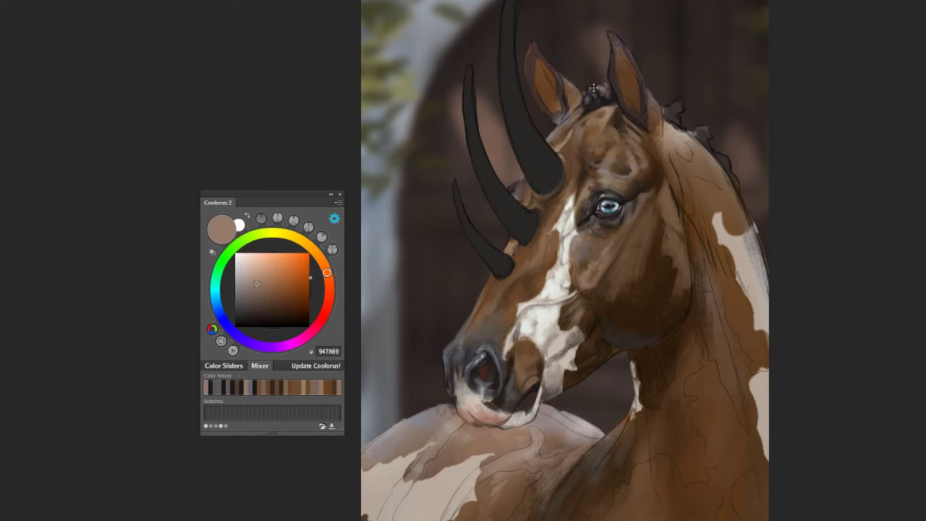
{"action": "left_click", "coordinate": [558, 284], "text": "alt"}
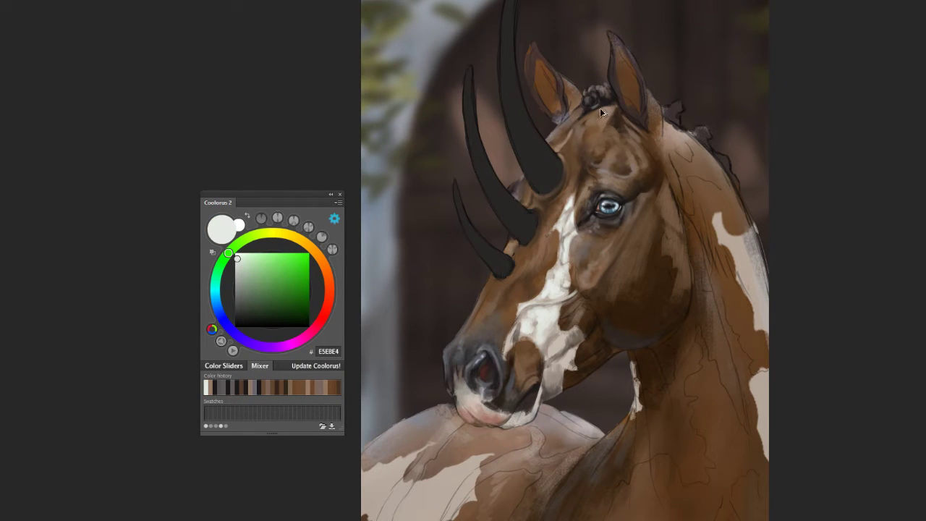
{"action": "left_click", "coordinate": [536, 156], "text": "alt"}
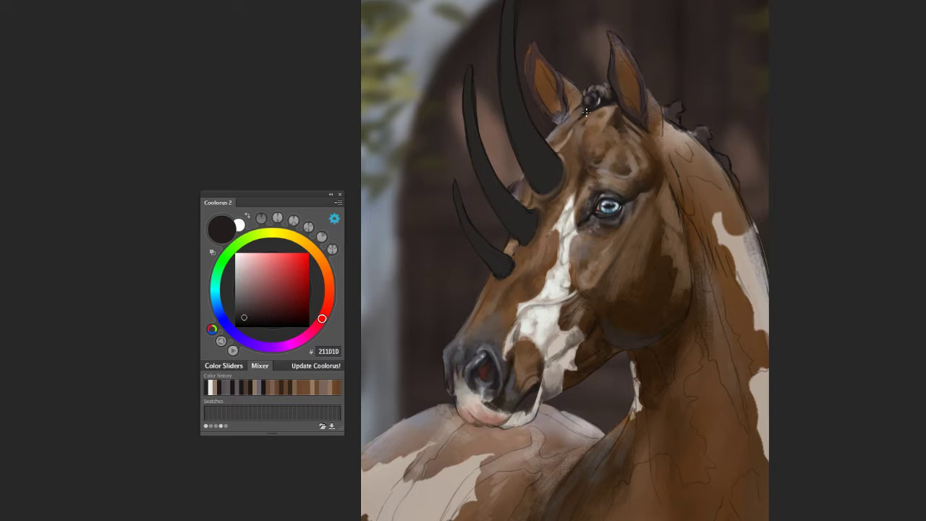
{"action": "left_click", "coordinate": [604, 107], "text": "alt"}
{"action": "left_click", "coordinate": [610, 113], "text": "alt"}
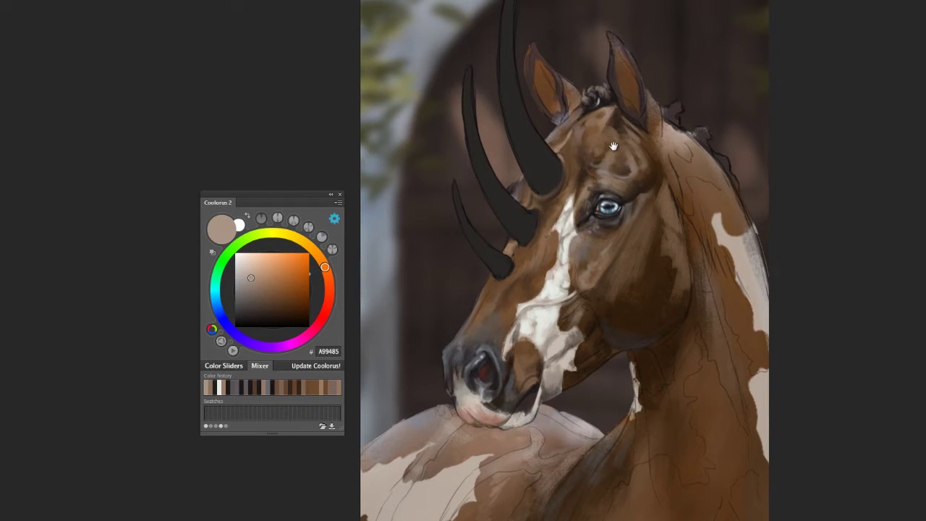
{"action": "left_click_drag", "start_coordinate": [620, 152], "coordinate": [610, 164]}
{"action": "left_click_drag", "start_coordinate": [584, 125], "coordinate": [580, 144]}
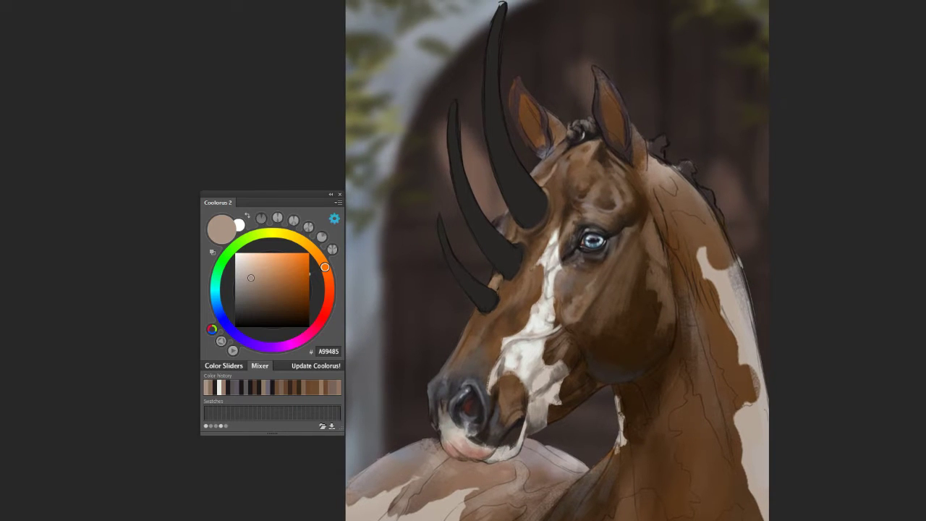
Step: Sample forehead, between-ear and horn-base browns to refine forehead shading toward the ears
{"action": "left_click", "coordinate": [601, 130], "text": "alt"}
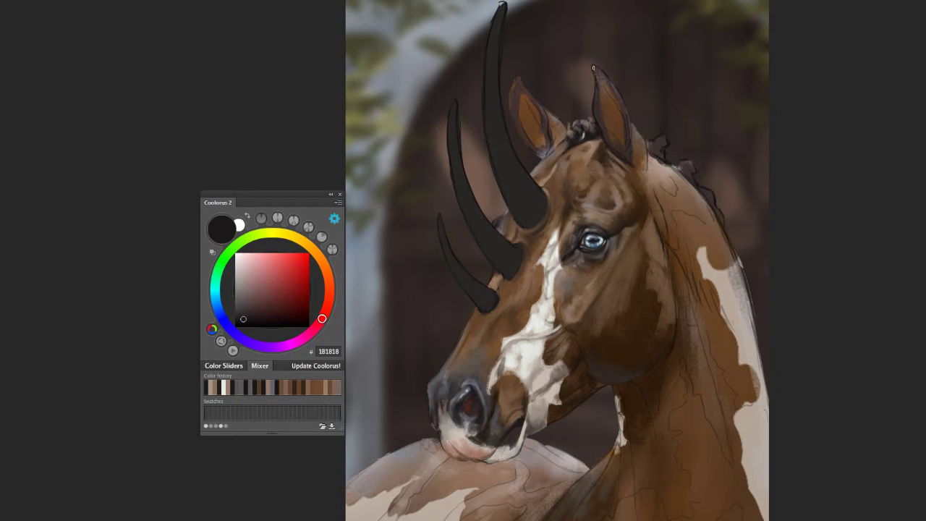
{"action": "left_click", "coordinate": [622, 157], "text": "alt"}
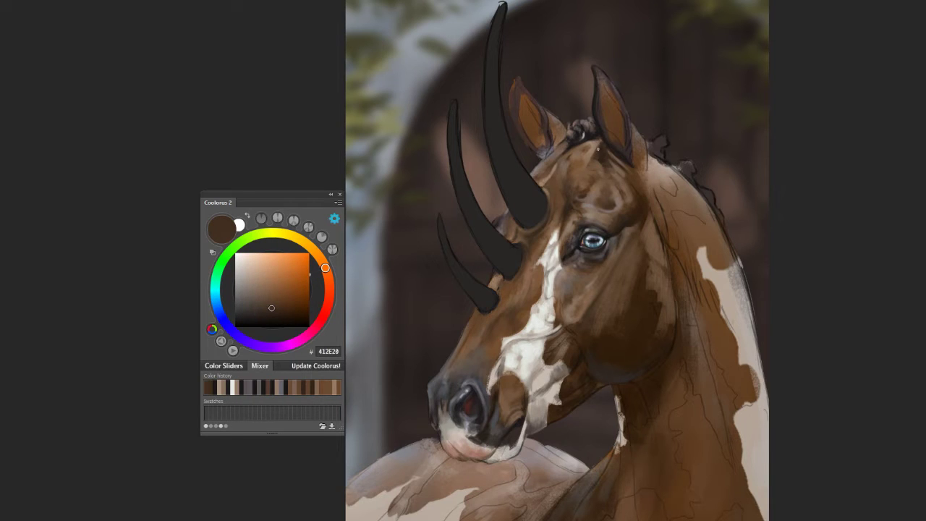
{"action": "left_click", "coordinate": [598, 147], "text": "alt"}
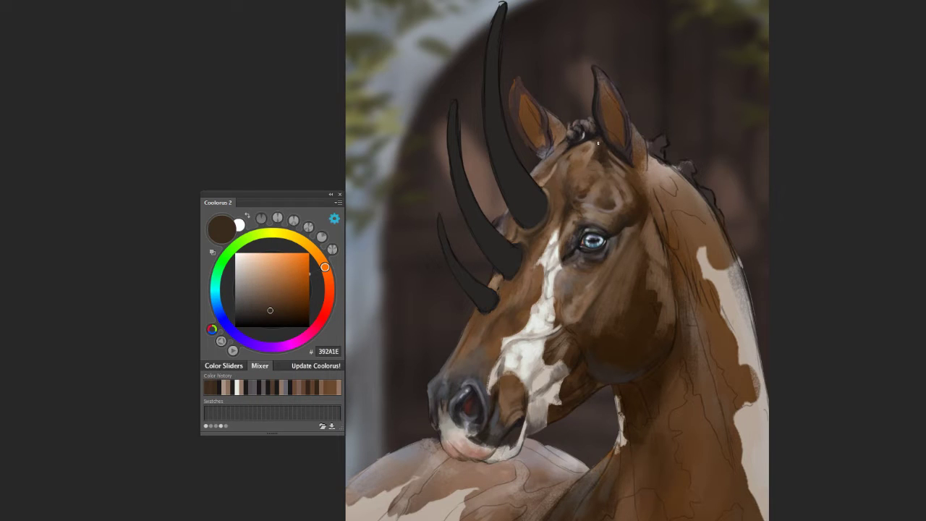
{"action": "left_click", "coordinate": [595, 148], "text": "alt"}
{"action": "left_click", "coordinate": [590, 157], "text": "alt"}
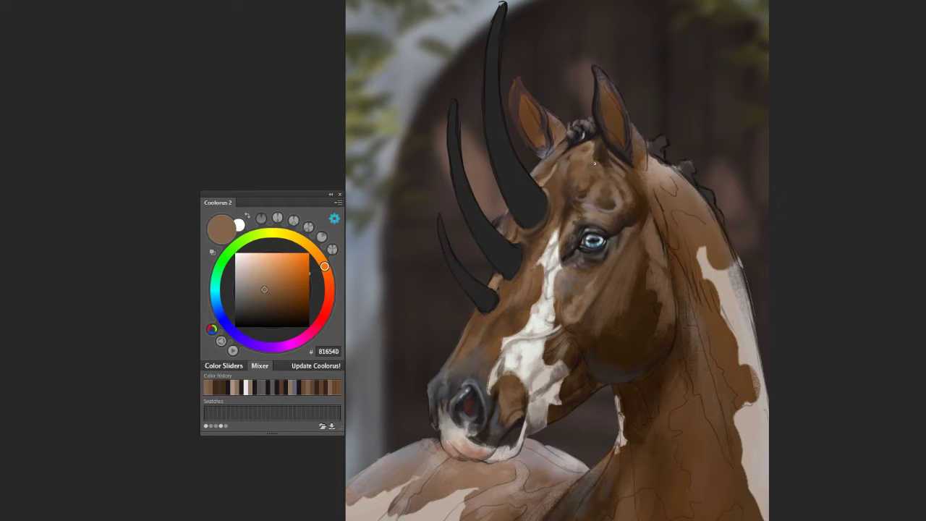
{"action": "left_click", "coordinate": [592, 168], "text": "alt"}
{"action": "left_click", "coordinate": [548, 213], "text": "alt"}
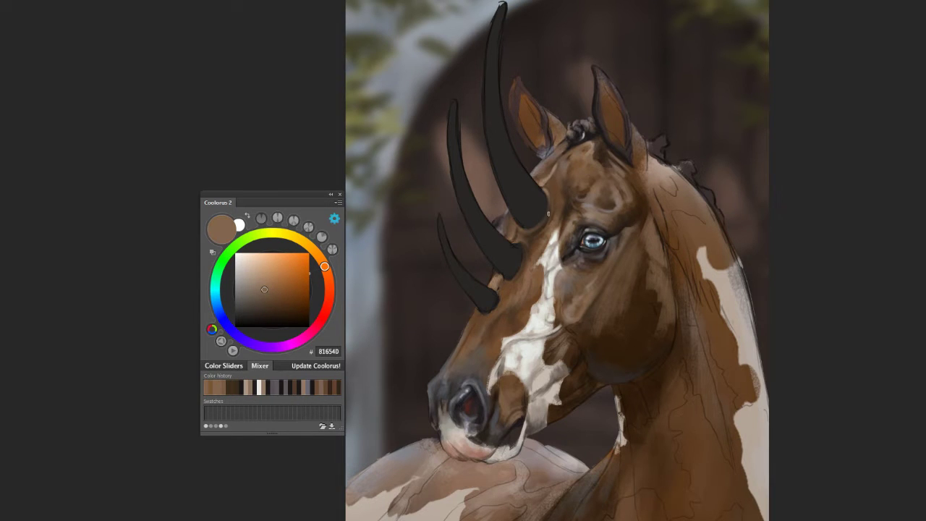
{"action": "left_click", "coordinate": [573, 202], "text": "alt"}
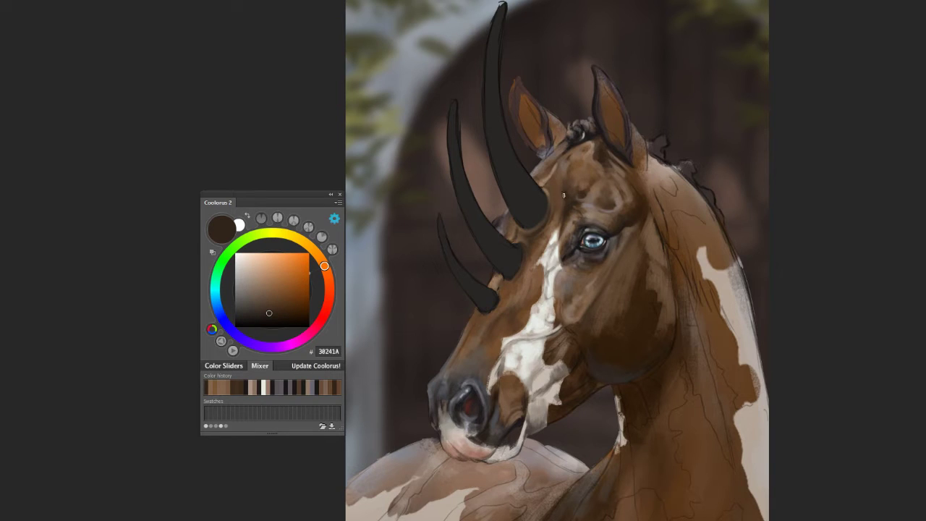
{"action": "left_click", "coordinate": [565, 182], "text": "alt"}
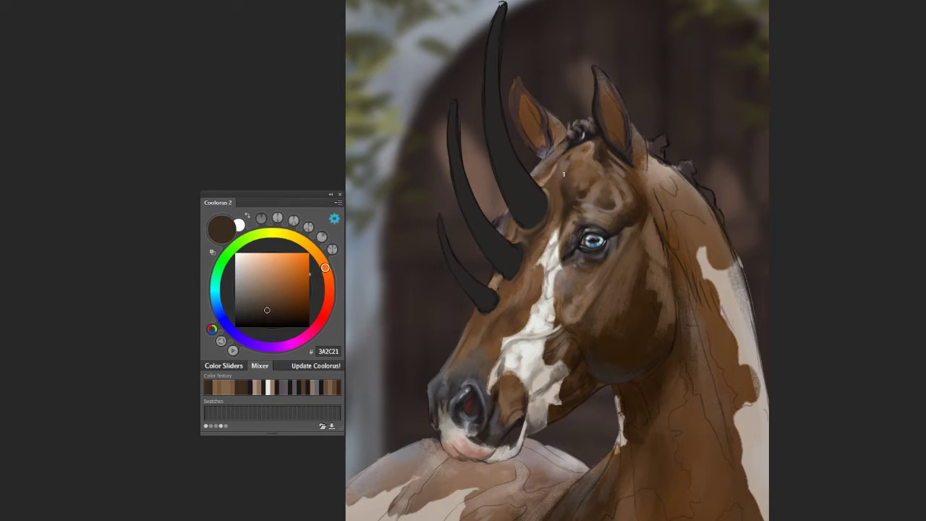
{"action": "left_click", "coordinate": [565, 175], "text": "alt"}
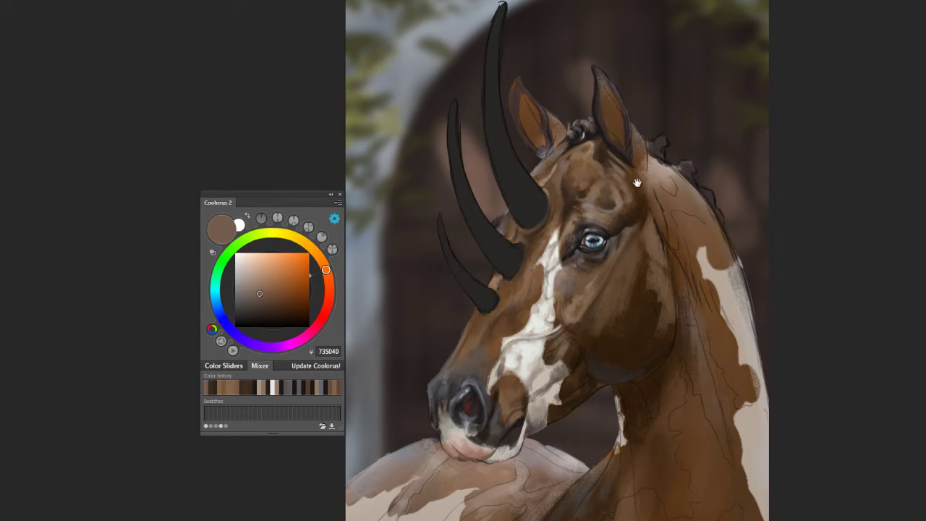
{"action": "left_click_drag", "start_coordinate": [637, 183], "coordinate": [623, 187]}
{"action": "left_click", "coordinate": [636, 184], "text": "alt"}
Step: Darken the inside of the right ear, then set the colour to coat brown 5F432E
{"action": "mouse_move", "coordinate": [591, 132]}
{"action": "left_mouse_down"}
{"action": "mouse_move", "coordinate": [589, 88]}
{"action": "mouse_move", "coordinate": [605, 122]}
{"action": "mouse_move", "coordinate": [598, 95]}
{"action": "left_mouse_up"}
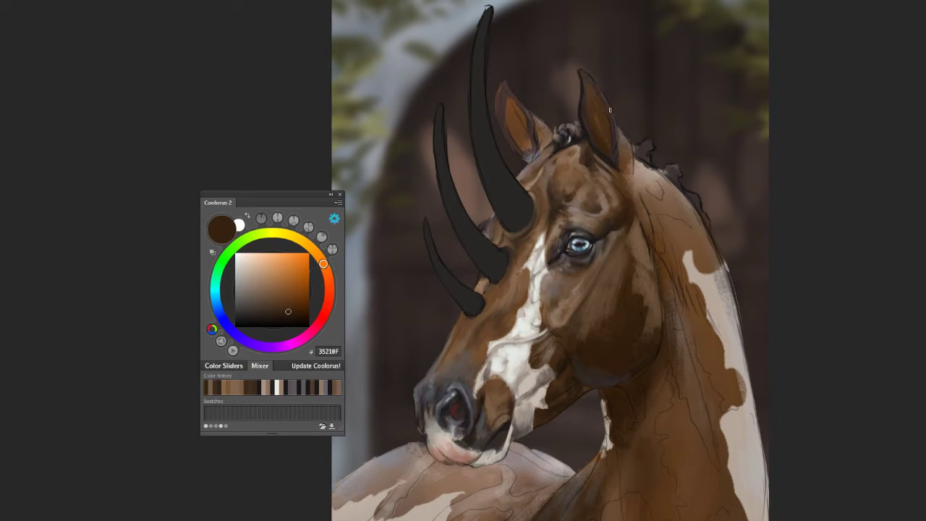
{"action": "left_click", "coordinate": [595, 90], "text": "alt"}
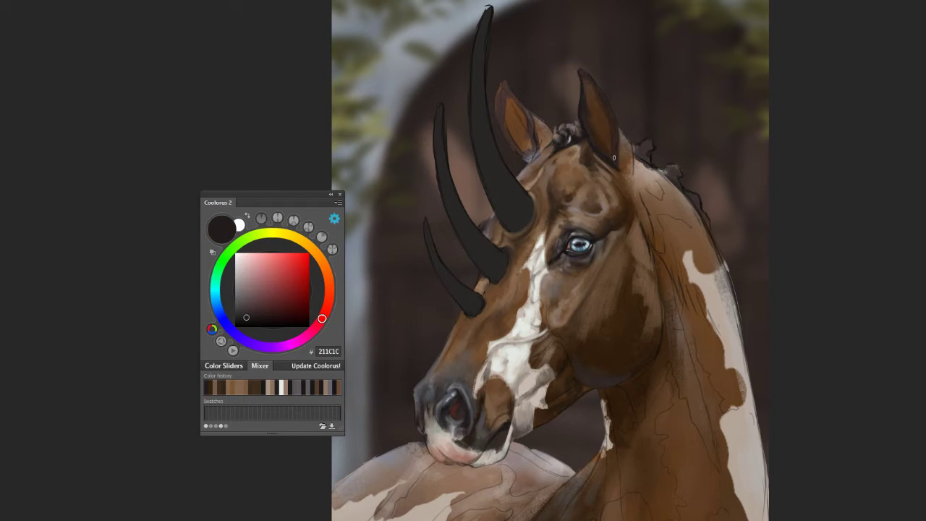
{"action": "left_click", "coordinate": [592, 116], "text": "alt"}
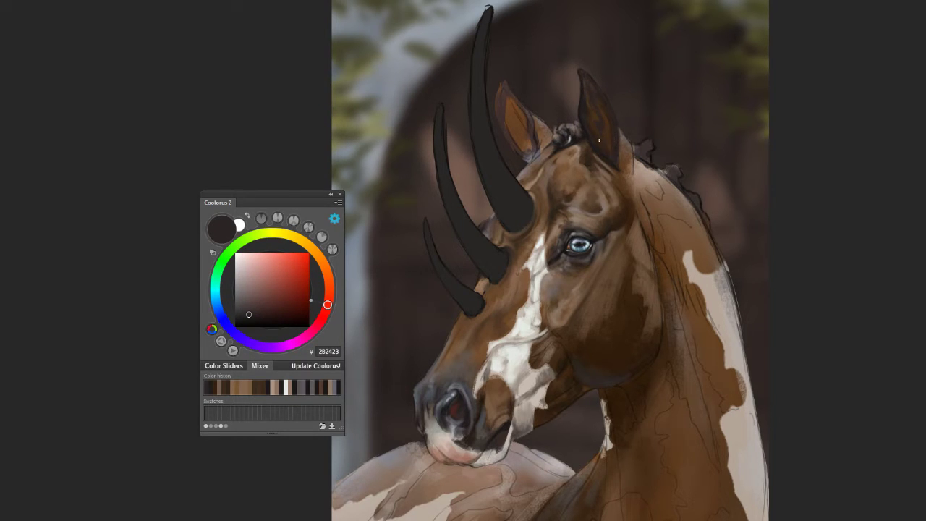
{"action": "left_click", "coordinate": [547, 197], "text": "alt"}
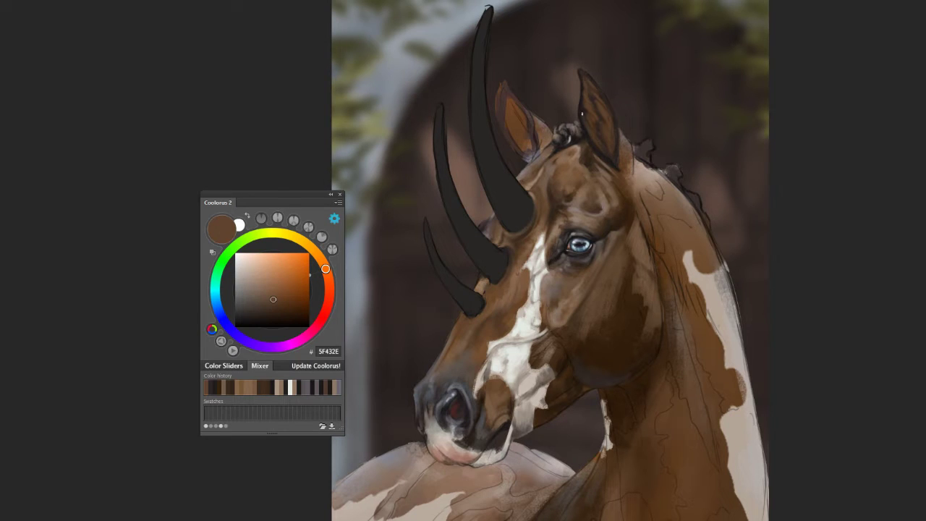
Step: Darken the right ear's outer edge and sample brown-grey and saturated browns
{"action": "left_click", "coordinate": [597, 140], "text": "alt"}
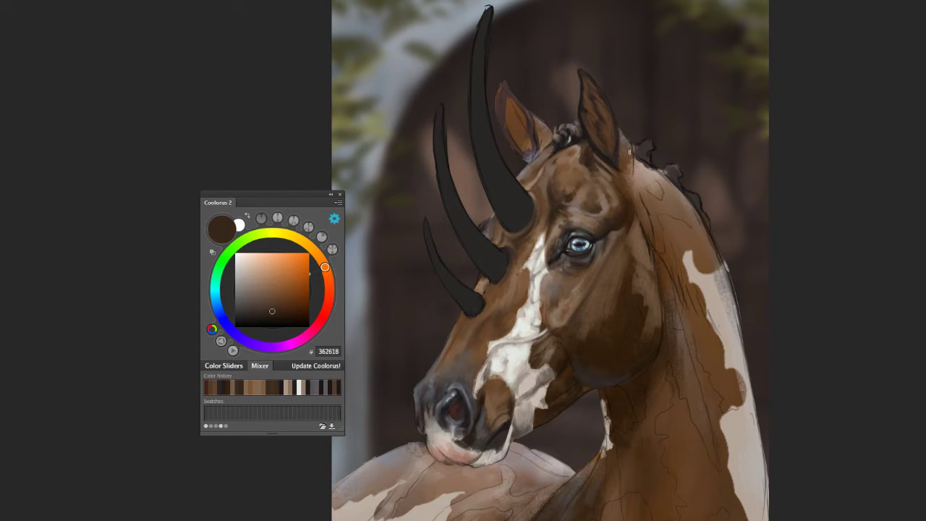
{"action": "left_click_drag", "start_coordinate": [621, 139], "coordinate": [627, 161]}
{"action": "left_click", "coordinate": [628, 154], "text": "alt"}
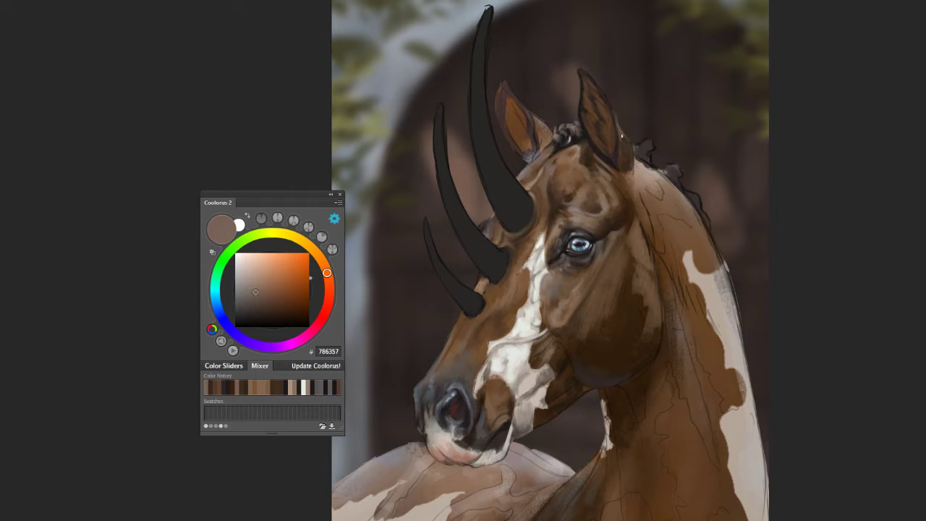
{"action": "left_click", "coordinate": [532, 168], "text": "alt"}
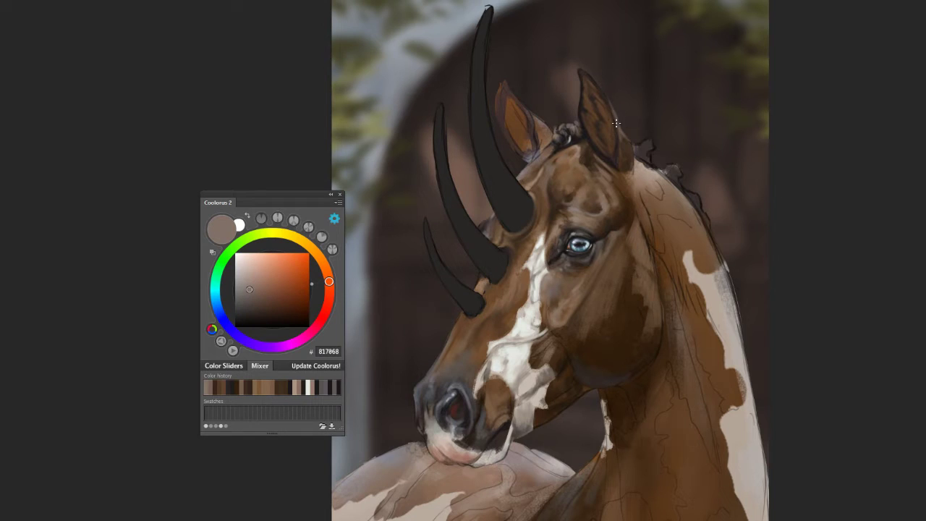
{"action": "left_click", "coordinate": [673, 204], "text": "alt"}
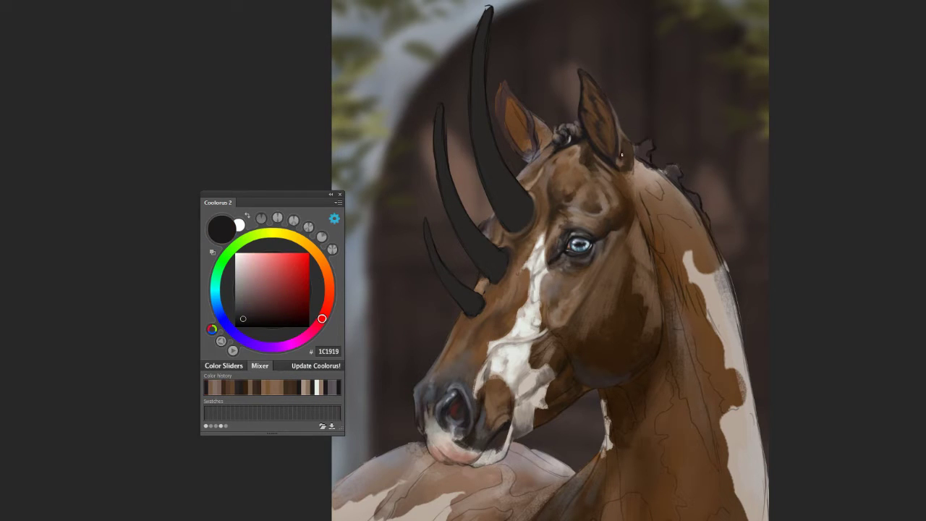
{"action": "left_click", "coordinate": [627, 160], "text": "alt"}
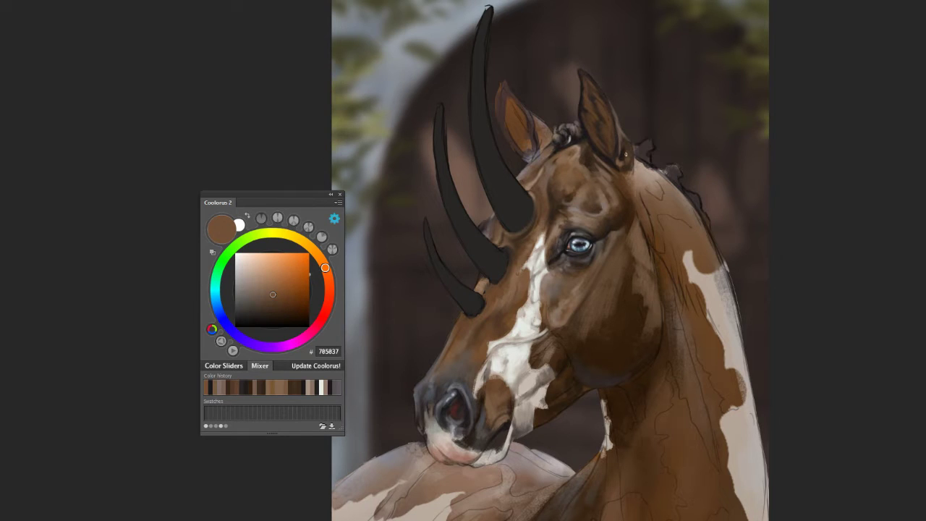
Step: Pick a very dark brown and paint a shadow stroke along the mane behind the ear
{"action": "left_click", "coordinate": [625, 178], "text": "alt"}
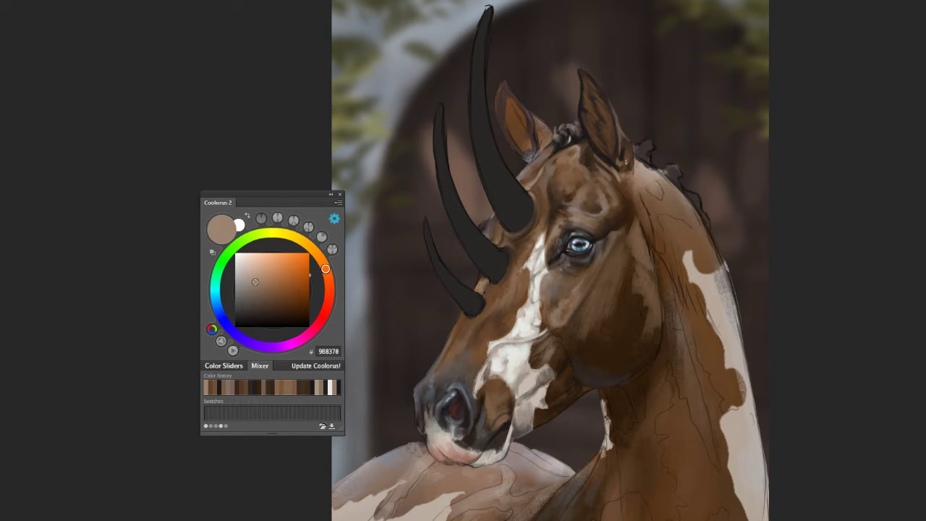
{"action": "left_click", "coordinate": [623, 157], "text": "alt"}
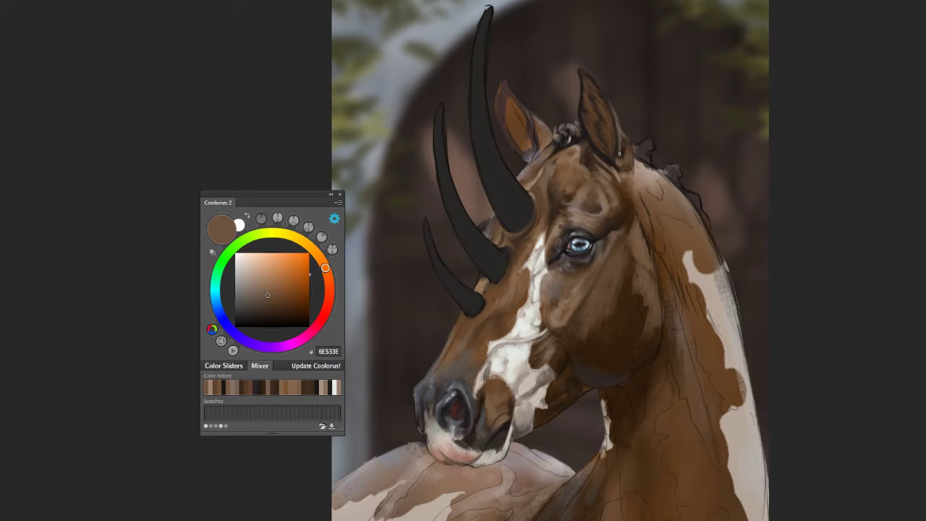
{"action": "left_click", "coordinate": [622, 157], "text": "alt"}
{"action": "left_click", "coordinate": [628, 156], "text": "alt"}
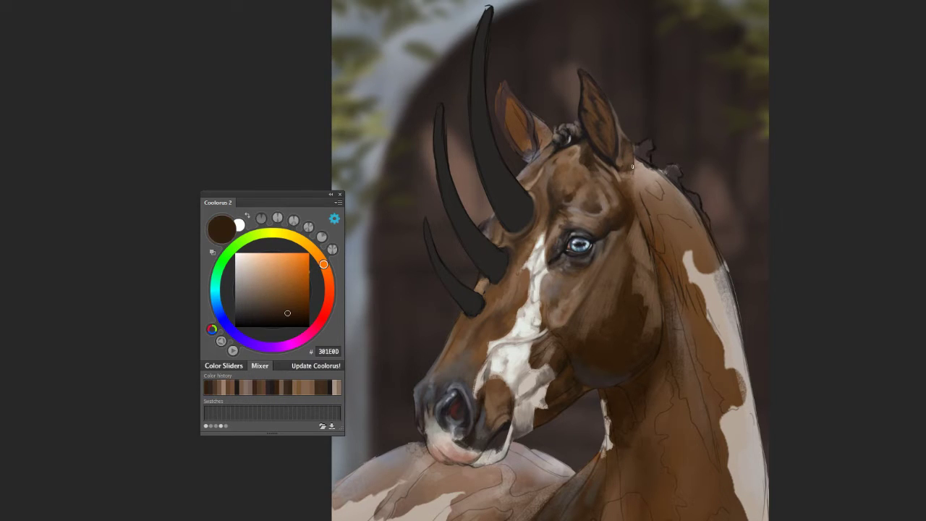
{"action": "left_click_drag", "start_coordinate": [633, 152], "coordinate": [634, 169]}
Step: Sample mid browns, darker shadow tones and the mane's near-black around the ear
{"action": "left_click", "coordinate": [644, 175], "text": "alt"}
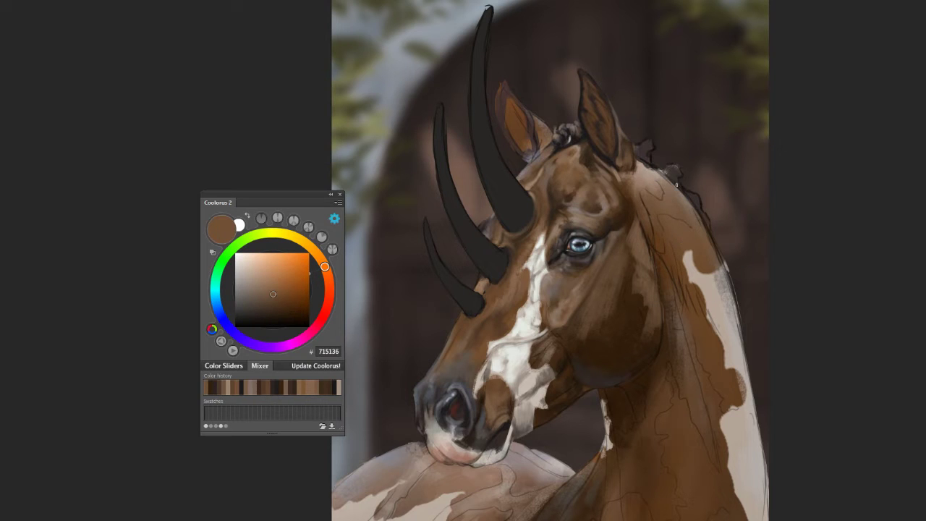
{"action": "left_click", "coordinate": [631, 164], "text": "alt"}
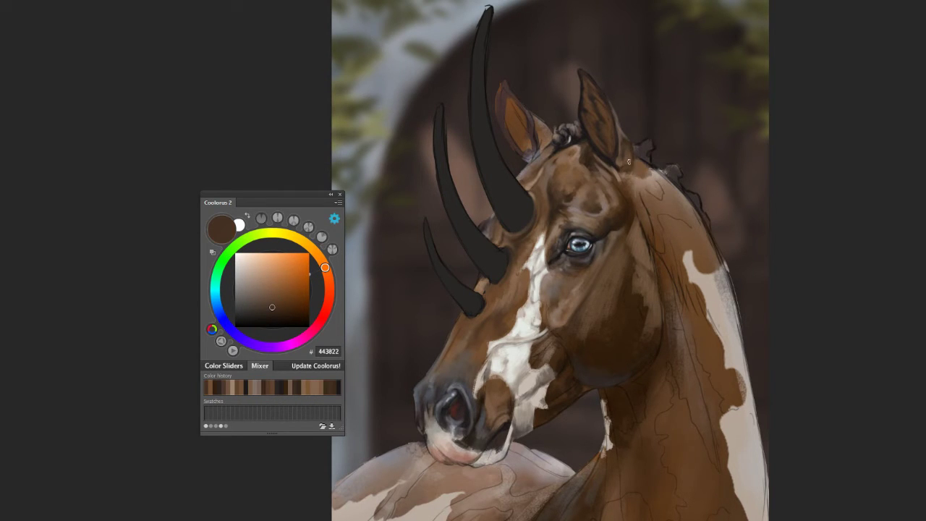
{"action": "left_click", "coordinate": [642, 172], "text": "alt"}
{"action": "left_click", "coordinate": [643, 158], "text": "alt"}
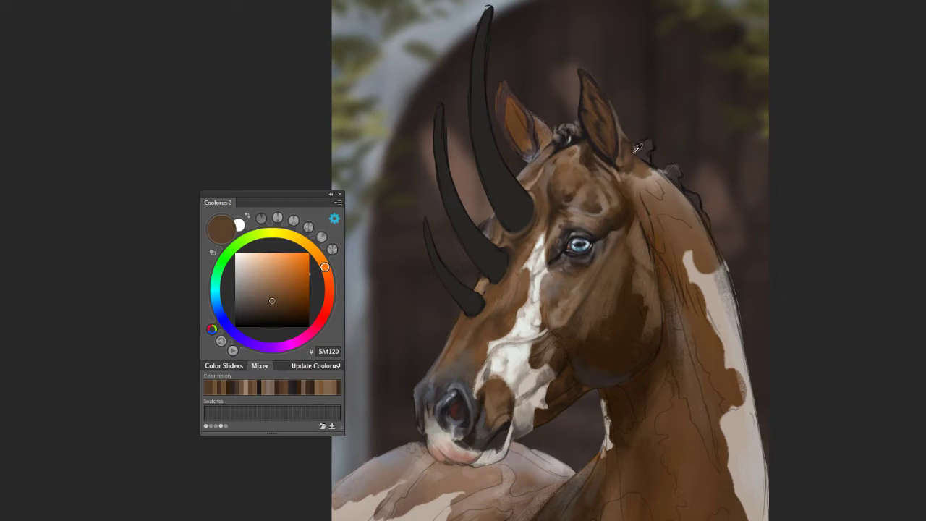
{"action": "left_click", "coordinate": [645, 153], "text": "alt"}
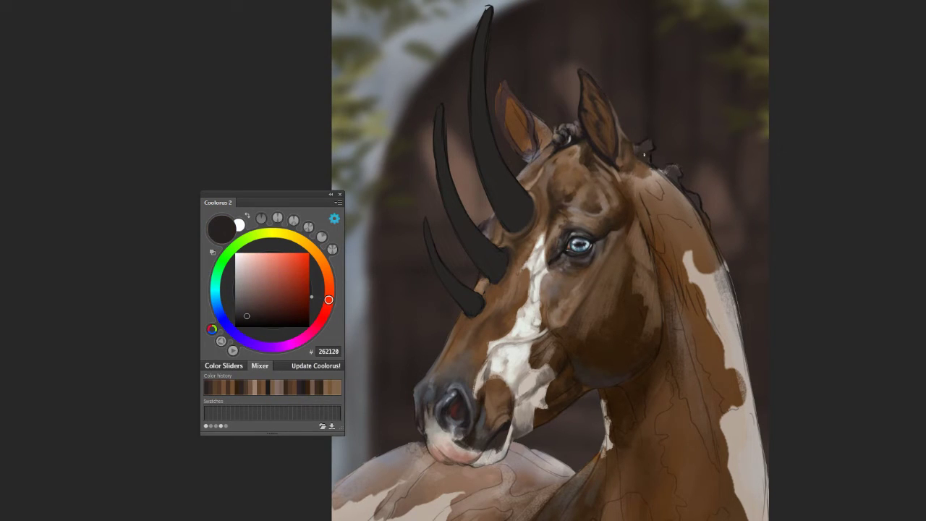
{"action": "left_click", "coordinate": [647, 164], "text": "alt"}
{"action": "left_click", "coordinate": [641, 155], "text": "alt"}
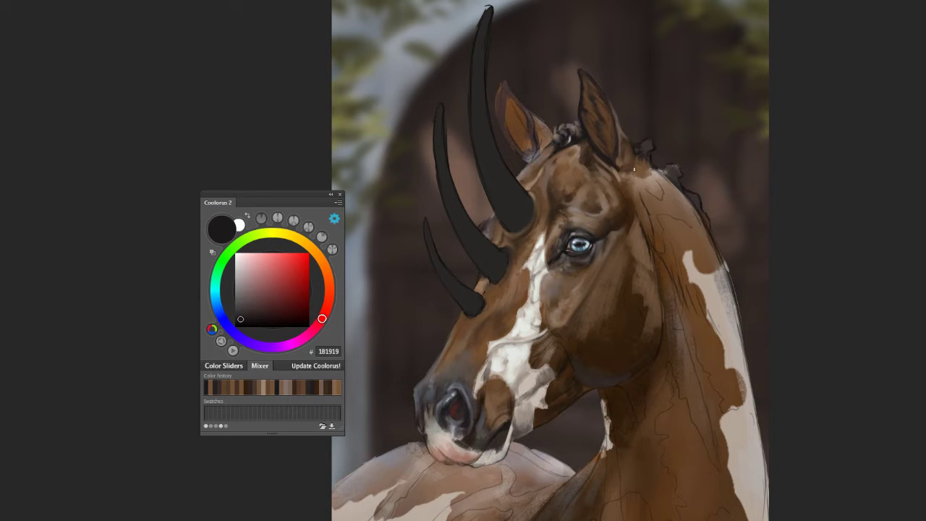
{"action": "left_click", "coordinate": [631, 165], "text": "alt"}
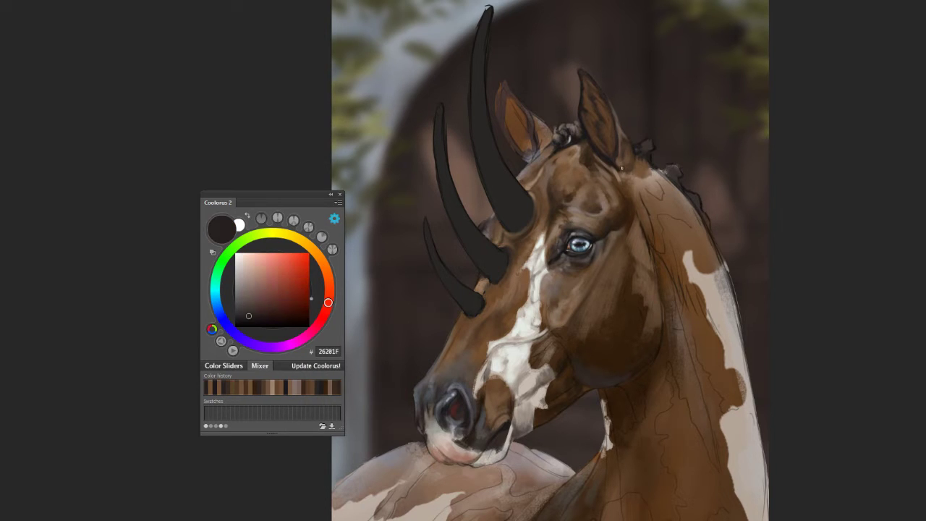
{"action": "left_click", "coordinate": [612, 171], "text": "alt"}
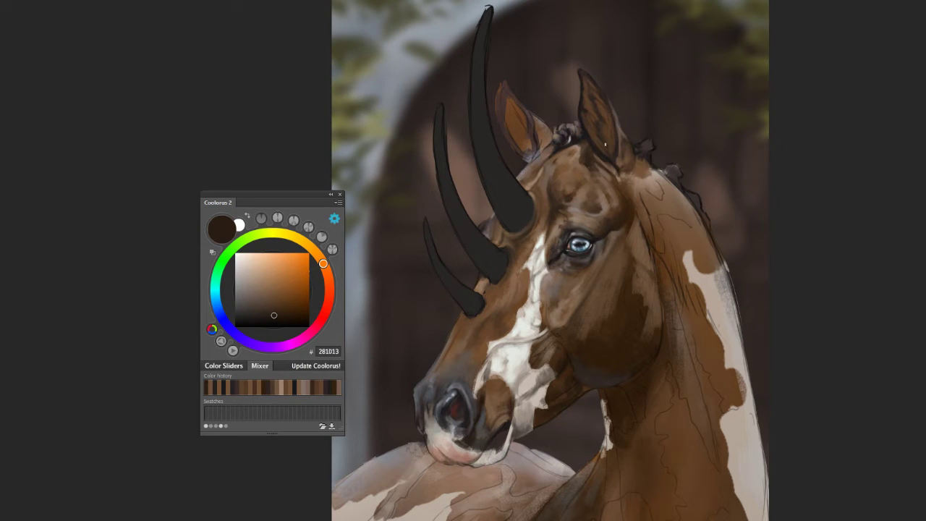
Step: Sample lighter, mid and warm browns beside the ear to blend the ear base into the neck
{"action": "left_click", "coordinate": [618, 187], "text": "alt"}
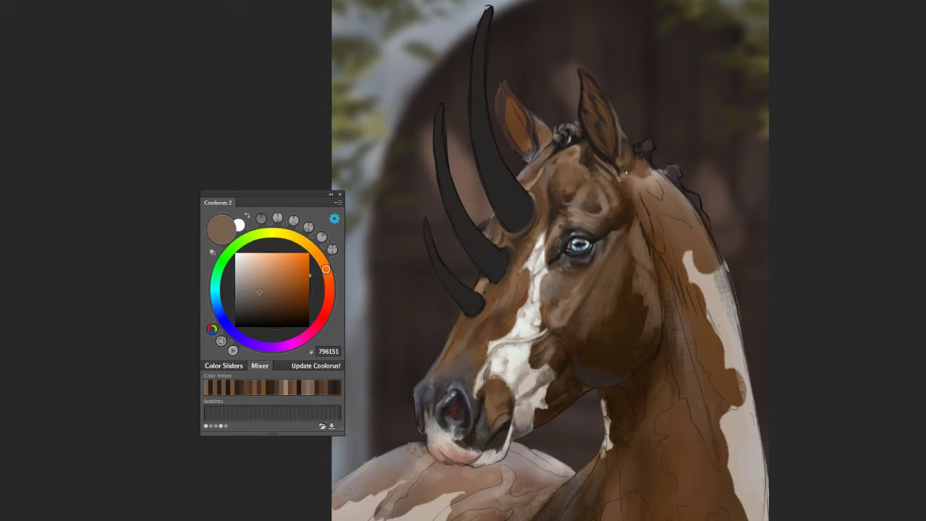
{"action": "left_click", "coordinate": [619, 161], "text": "alt"}
{"action": "left_click", "coordinate": [616, 156], "text": "alt"}
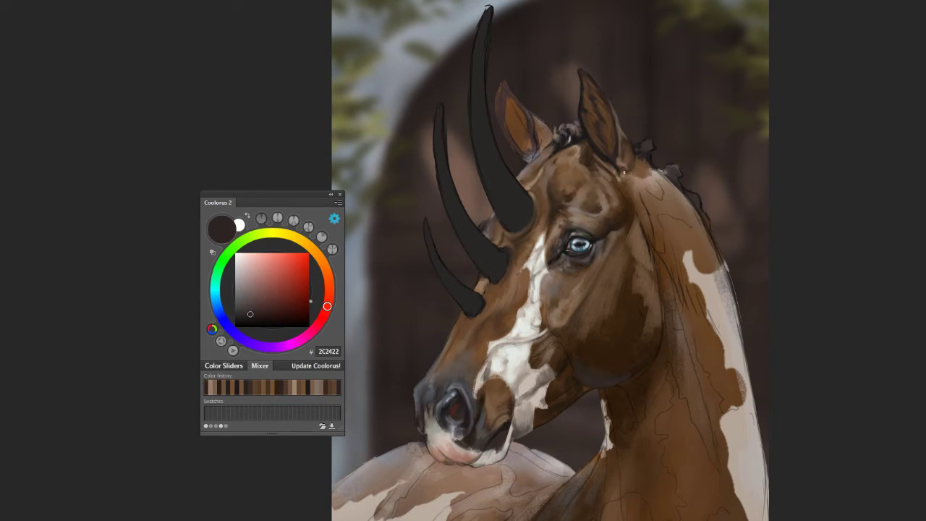
{"action": "left_click", "coordinate": [627, 176], "text": "alt"}
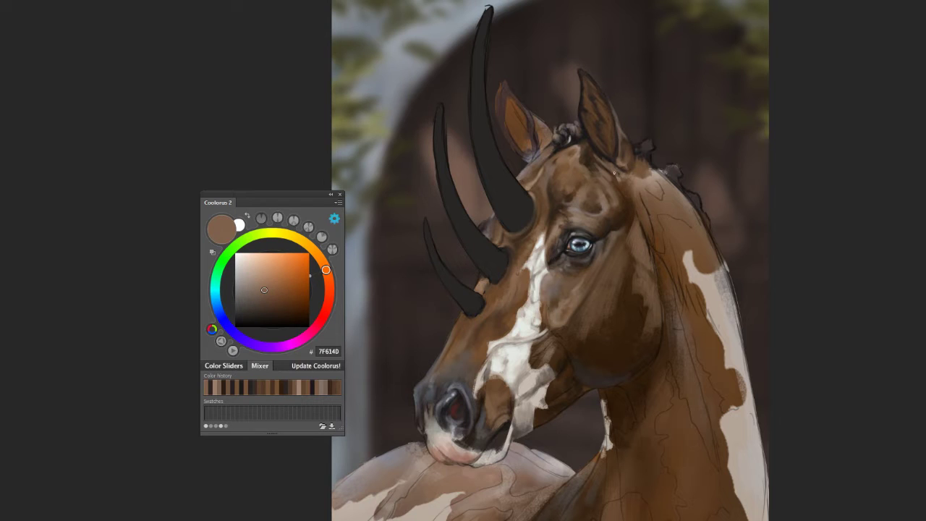
{"action": "left_click", "coordinate": [618, 154], "text": "alt"}
{"action": "left_click", "coordinate": [616, 169], "text": "alt"}
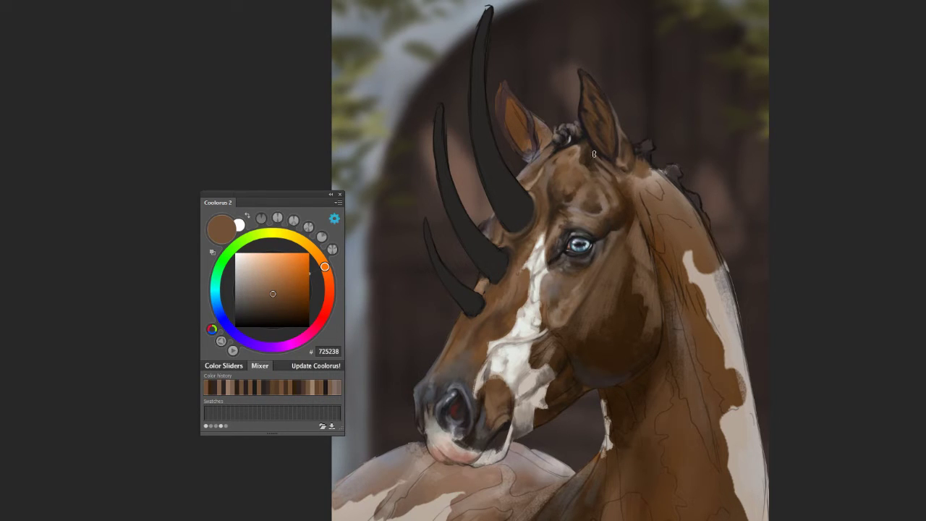
{"action": "left_click", "coordinate": [597, 155], "text": "alt"}
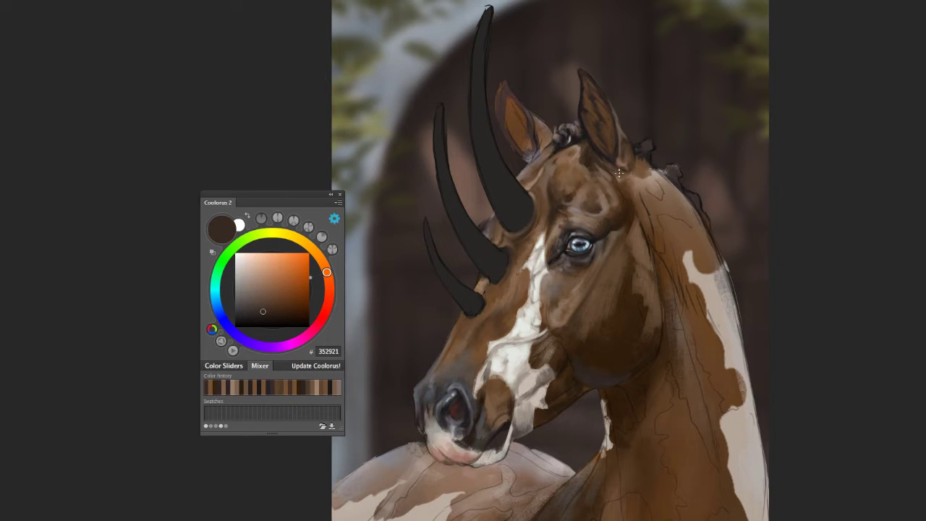
{"action": "left_click", "coordinate": [604, 163], "text": "alt"}
{"action": "left_click", "coordinate": [652, 172], "text": "alt"}
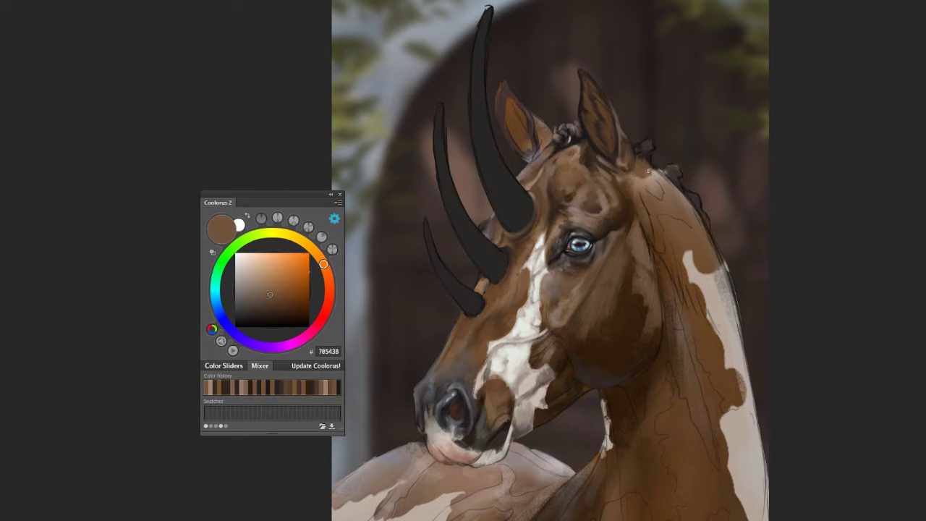
{"action": "left_click", "coordinate": [636, 164], "text": "alt"}
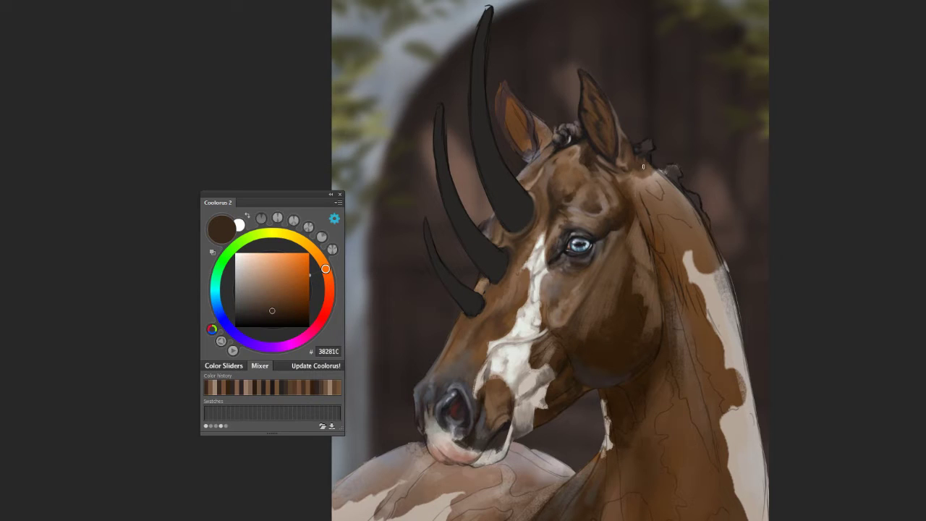
Step: Repaint the neck crest with lighter greyish strokes, then darken it with a deeper brown
{"action": "left_click", "coordinate": [610, 200], "text": "alt"}
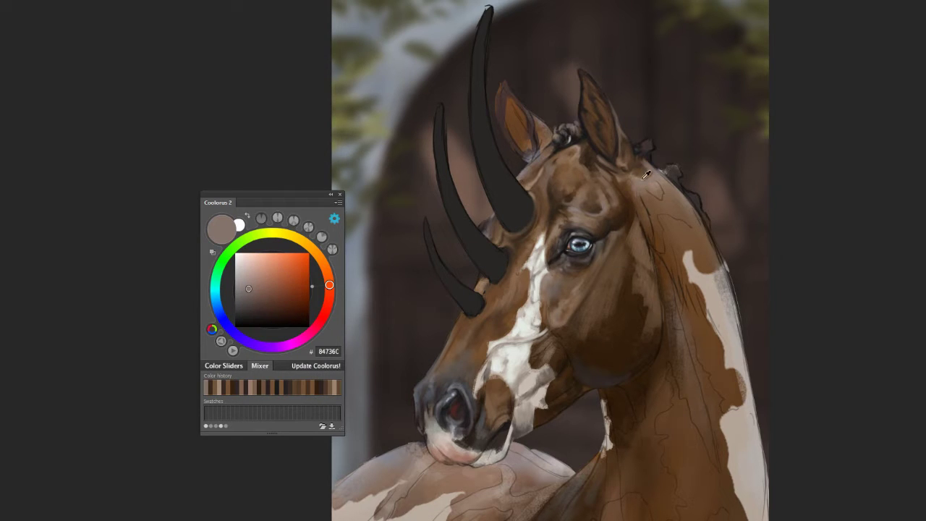
{"action": "left_click", "coordinate": [636, 179], "text": "alt"}
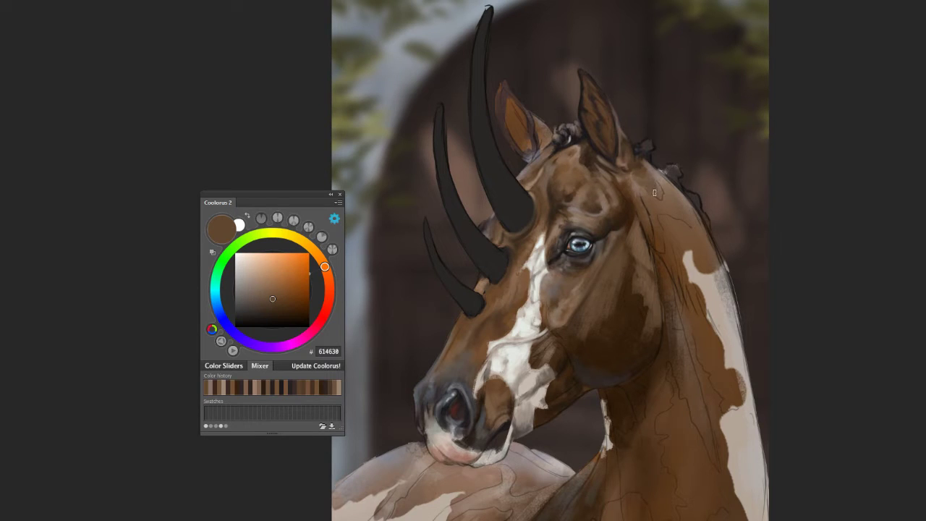
{"action": "left_click", "coordinate": [661, 188], "text": "alt"}
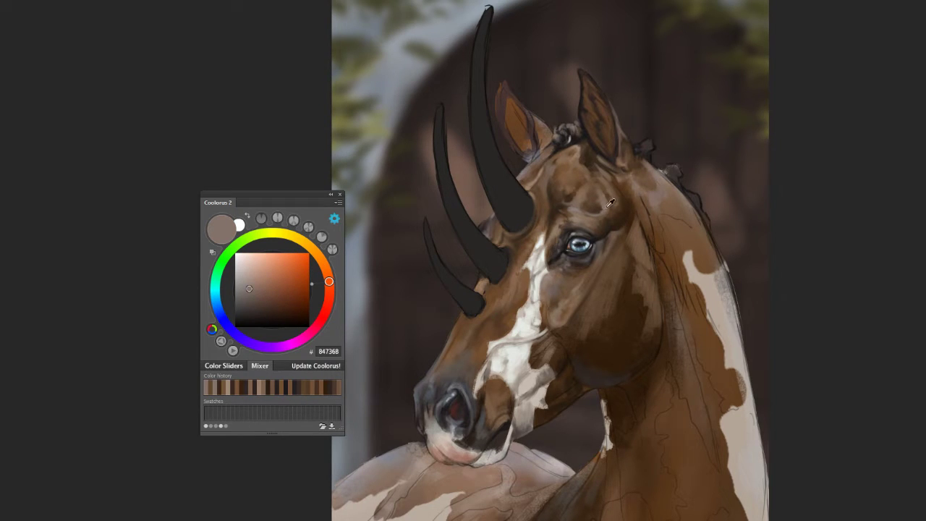
{"action": "left_click", "coordinate": [651, 212], "text": "alt"}
{"action": "left_click_drag", "start_coordinate": [651, 212], "coordinate": [660, 249]}
{"action": "left_click", "coordinate": [654, 205], "text": "alt"}
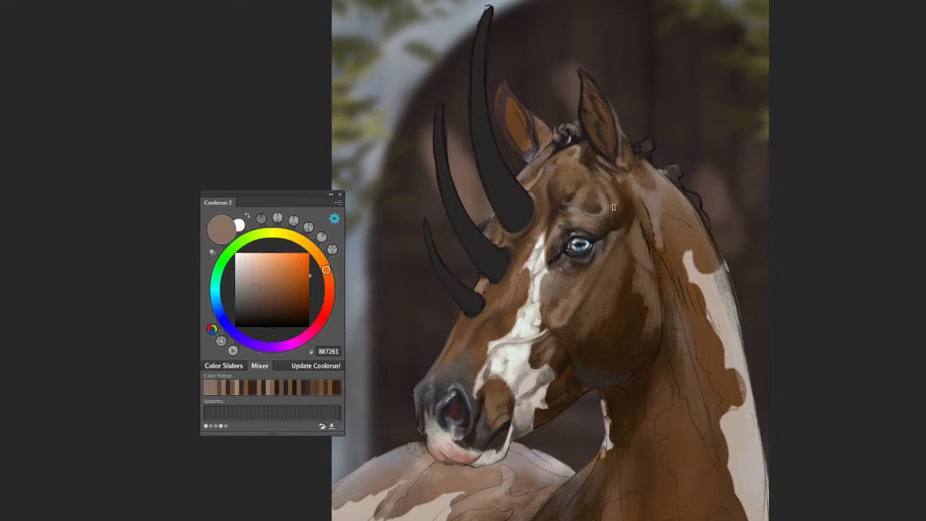
{"action": "left_click_drag", "start_coordinate": [664, 205], "coordinate": [698, 235]}
{"action": "left_click", "coordinate": [573, 285], "text": "alt"}
{"action": "left_click_drag", "start_coordinate": [661, 208], "coordinate": [693, 242]}
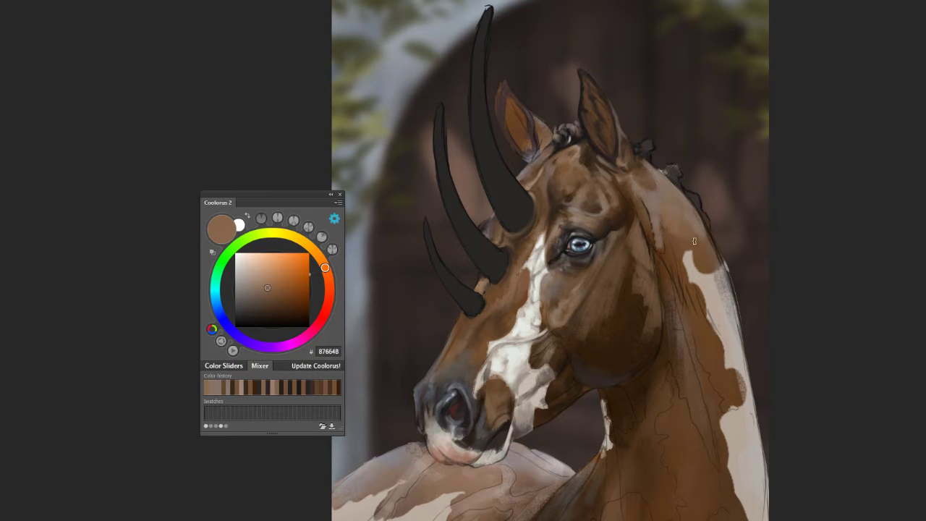
Step: Eyedrop a range of browns and near-blacks from the neck, head, ear and forelock
{"action": "left_click", "coordinate": [655, 210], "text": "alt"}
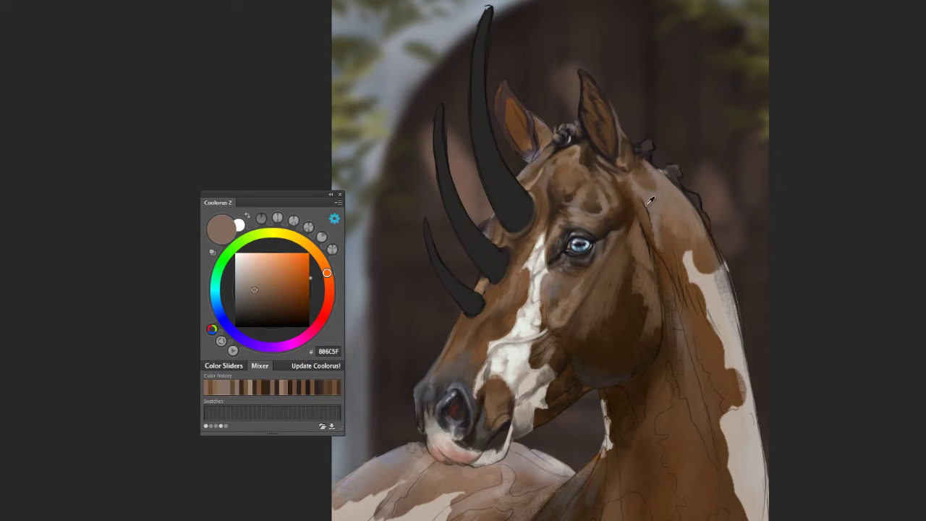
{"action": "left_click", "coordinate": [644, 208], "text": "alt"}
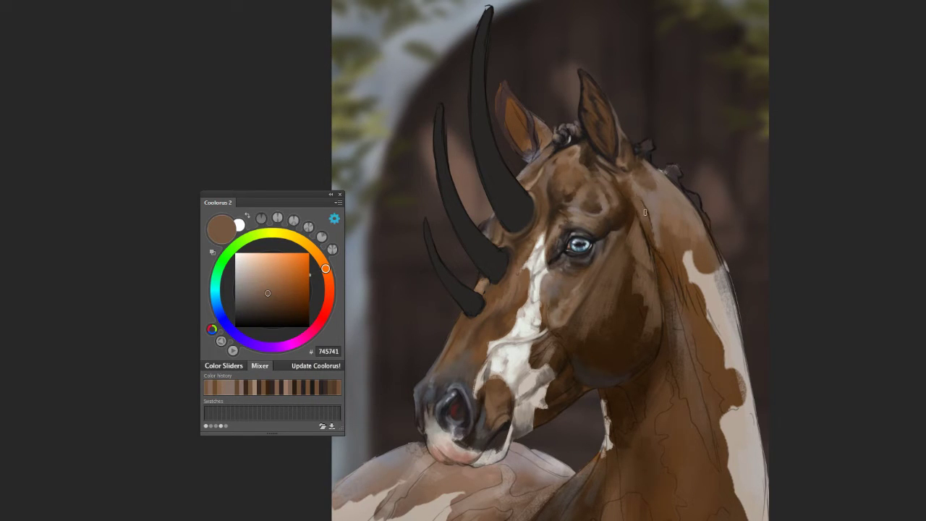
{"action": "left_click", "coordinate": [638, 204], "text": "alt"}
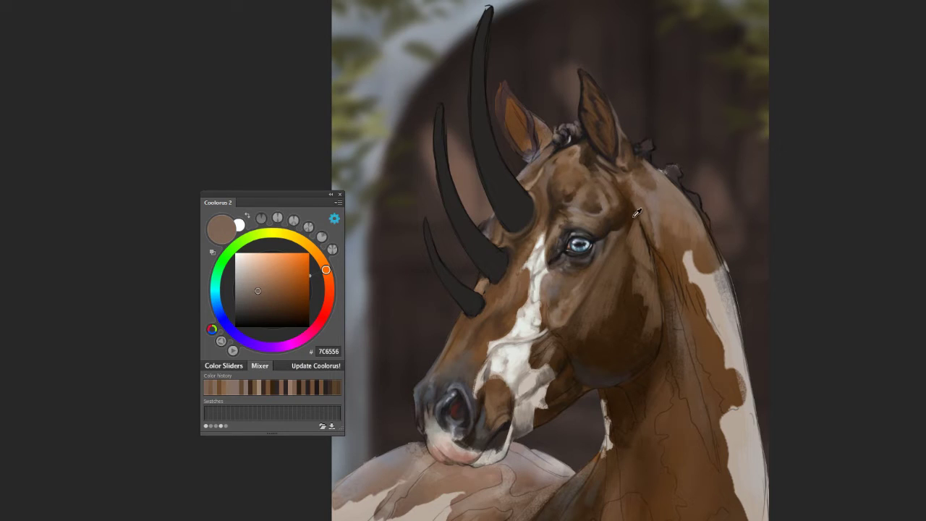
{"action": "left_click", "coordinate": [630, 200], "text": "alt"}
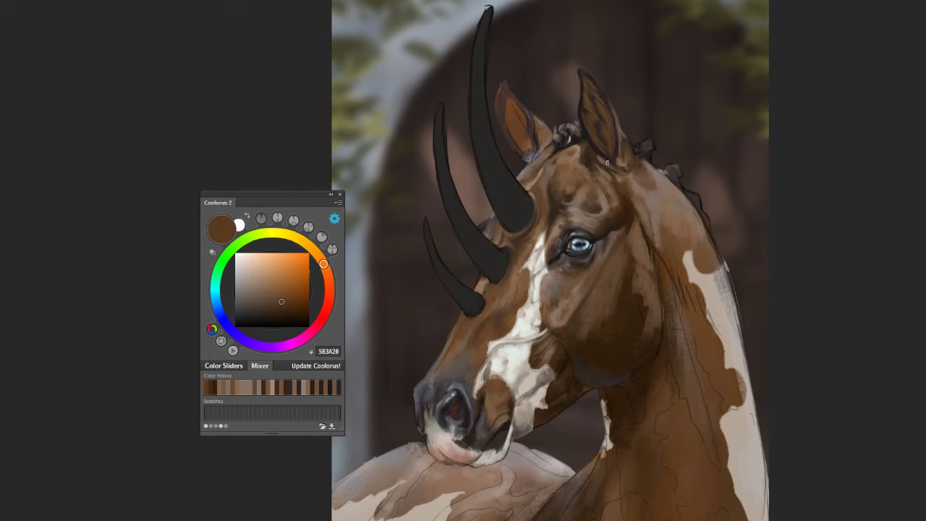
{"action": "left_click", "coordinate": [615, 183], "text": "alt"}
{"action": "left_click", "coordinate": [647, 225], "text": "alt"}
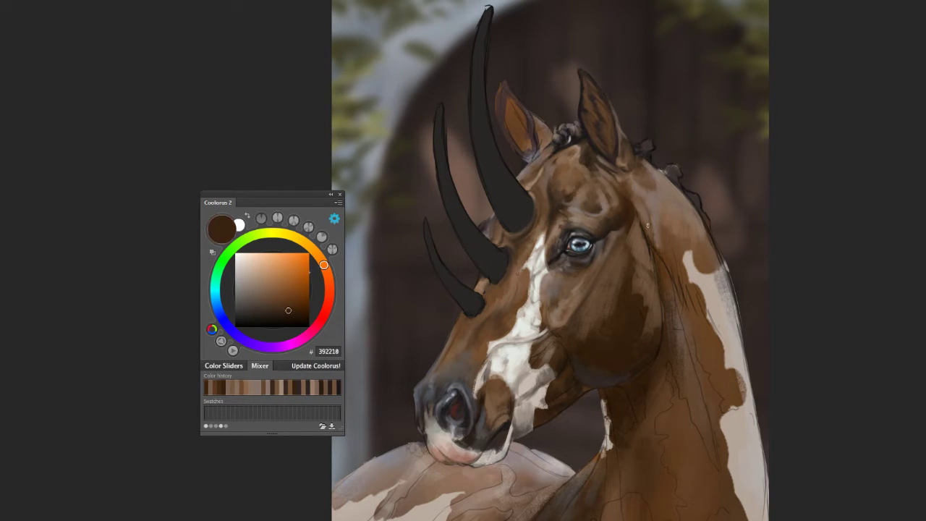
{"action": "left_click", "coordinate": [644, 153], "text": "alt"}
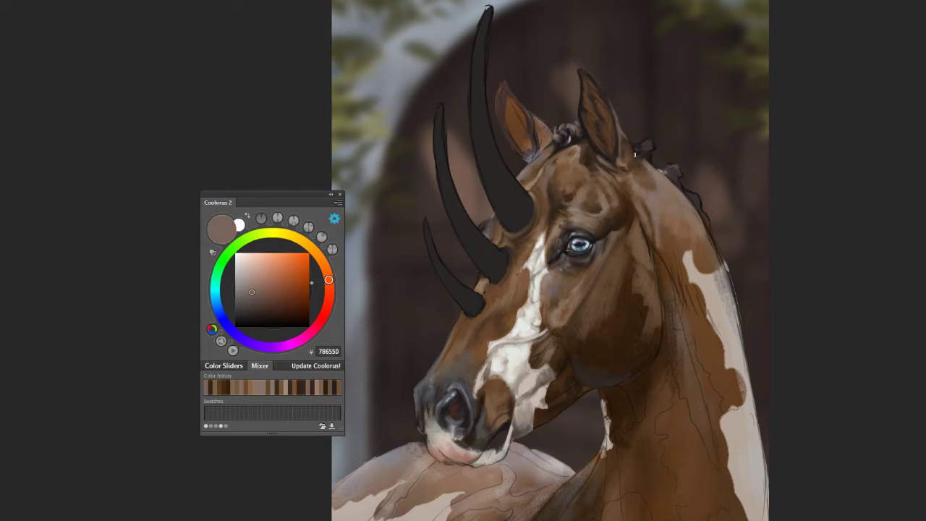
{"action": "left_click", "coordinate": [597, 258], "text": "alt"}
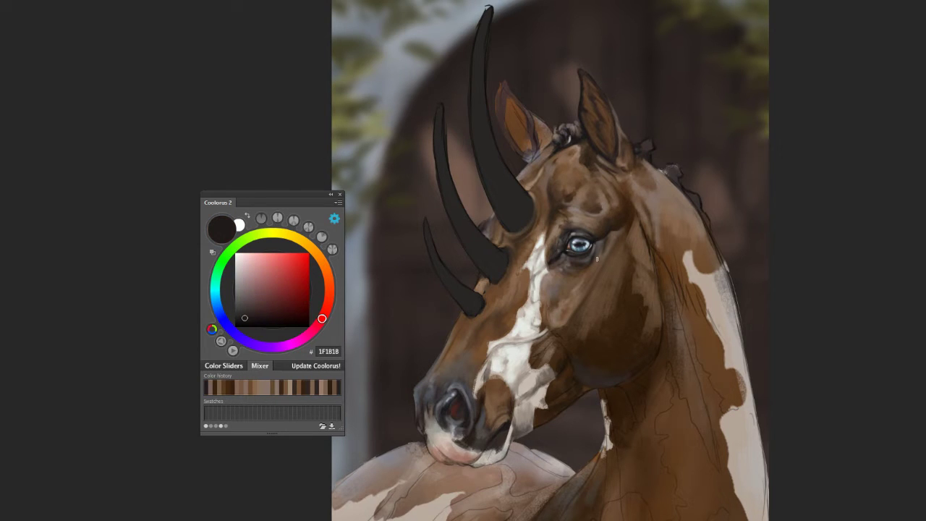
{"action": "left_click", "coordinate": [599, 147], "text": "alt"}
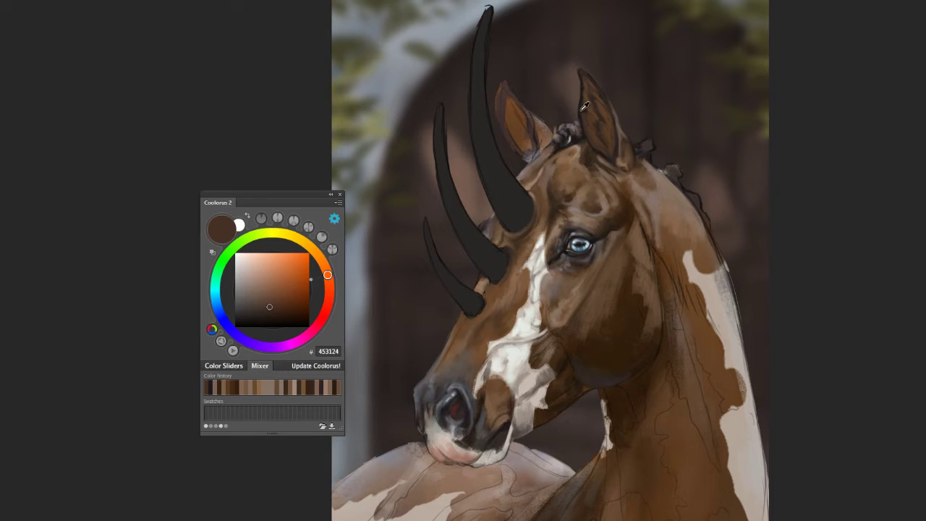
{"action": "left_click", "coordinate": [604, 153], "text": "alt"}
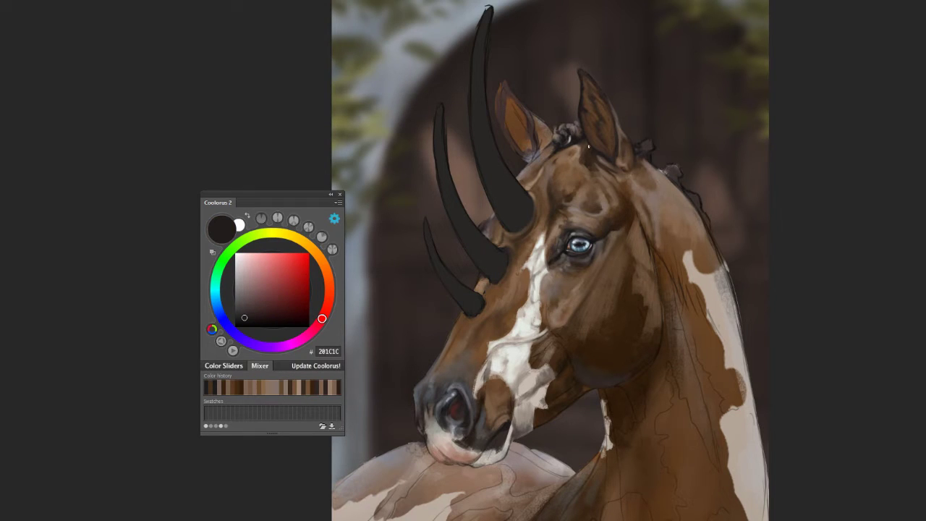
{"action": "left_click", "coordinate": [636, 150], "text": "alt"}
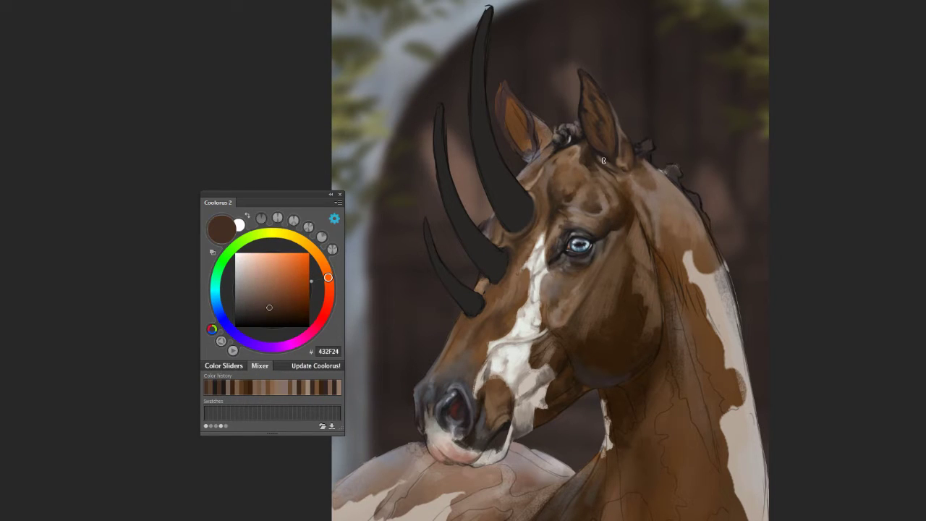
{"action": "left_click", "coordinate": [639, 201], "text": "alt"}
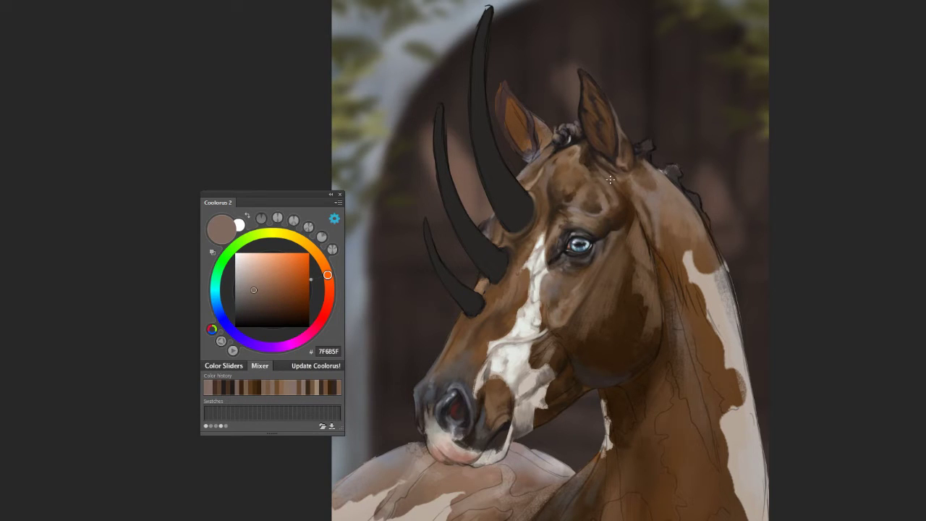
{"action": "left_click", "coordinate": [612, 173], "text": "alt"}
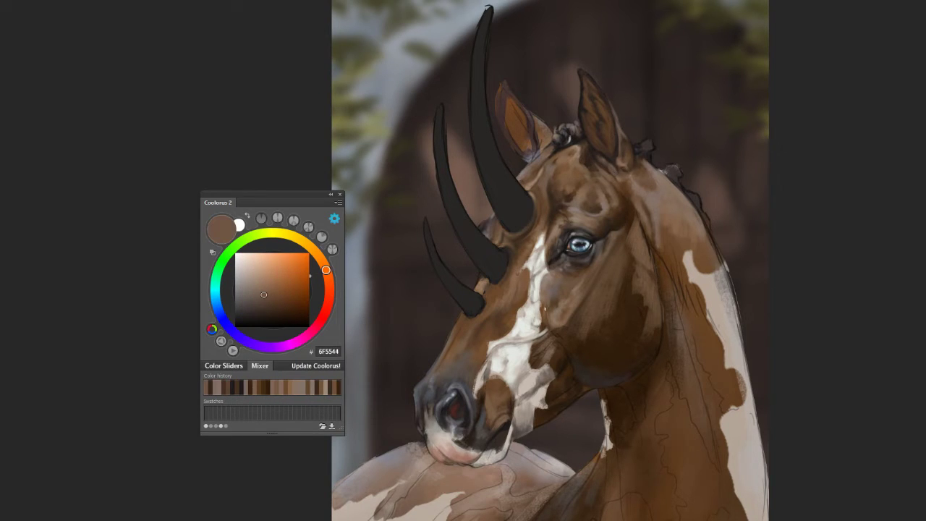
Step: Sample dark forehead browns and paint a dark stroke down the right ear
{"action": "left_click_drag", "start_coordinate": [545, 310], "coordinate": [600, 168]}
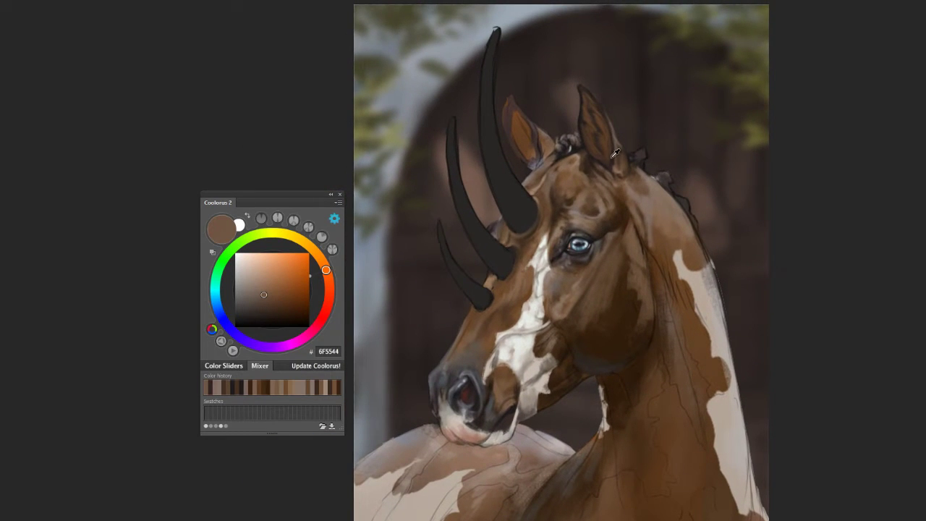
{"action": "left_click", "coordinate": [609, 173], "text": "alt"}
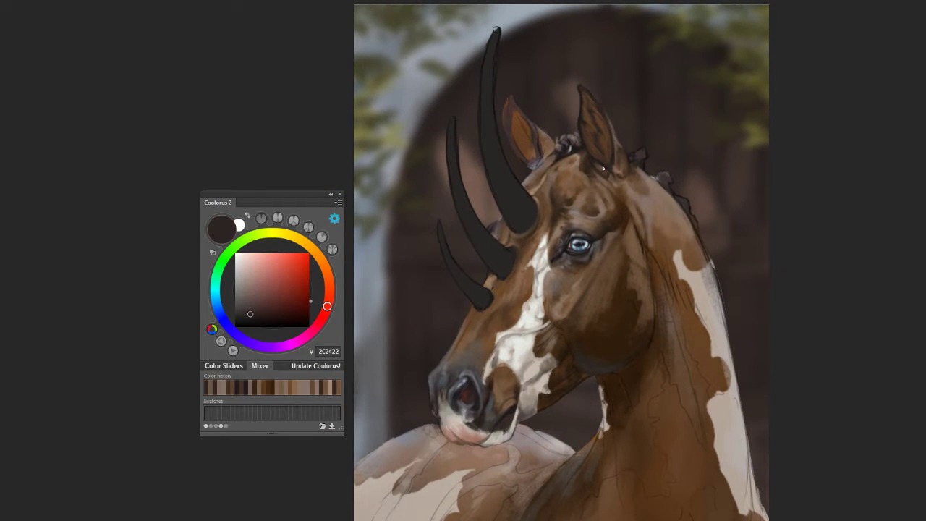
{"action": "left_click", "coordinate": [604, 170], "text": "alt"}
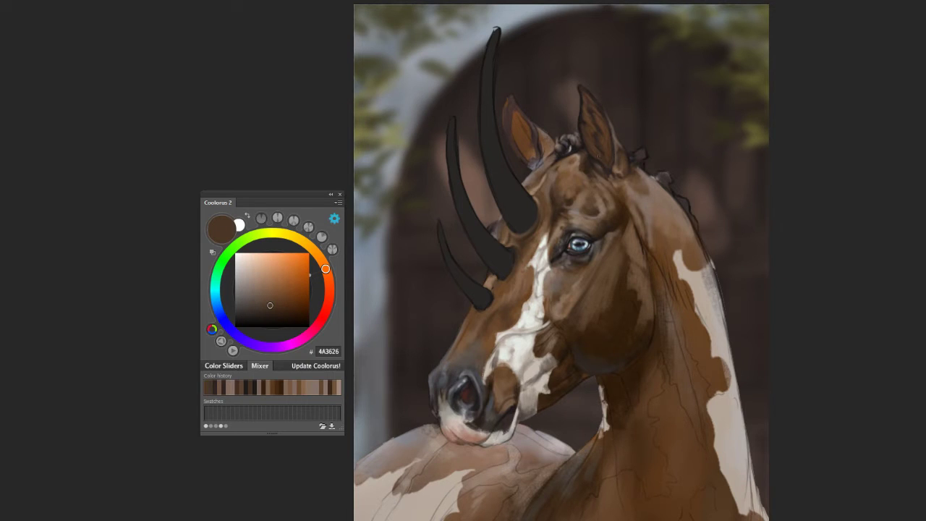
{"action": "left_click", "coordinate": [599, 160], "text": "alt"}
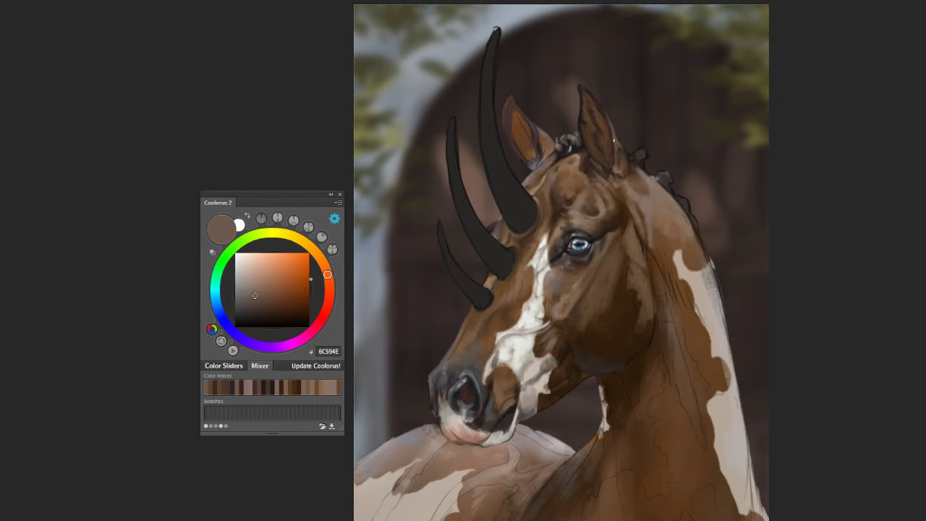
{"action": "left_click", "coordinate": [599, 122], "text": "alt"}
{"action": "left_click_drag", "start_coordinate": [582, 90], "coordinate": [602, 124]}
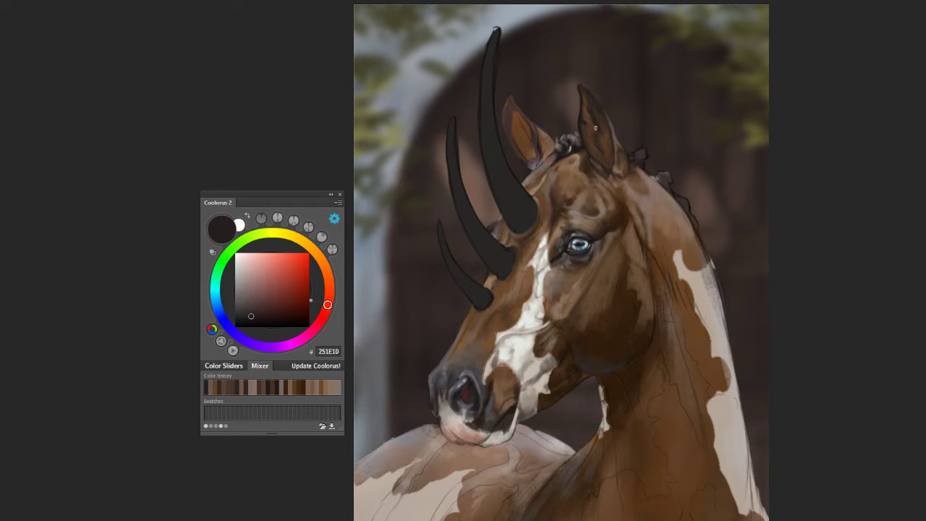
Step: Sample light and muted browns near the ear, leaving the brush options unchanged
{"action": "left_click", "coordinate": [591, 128], "text": "alt"}
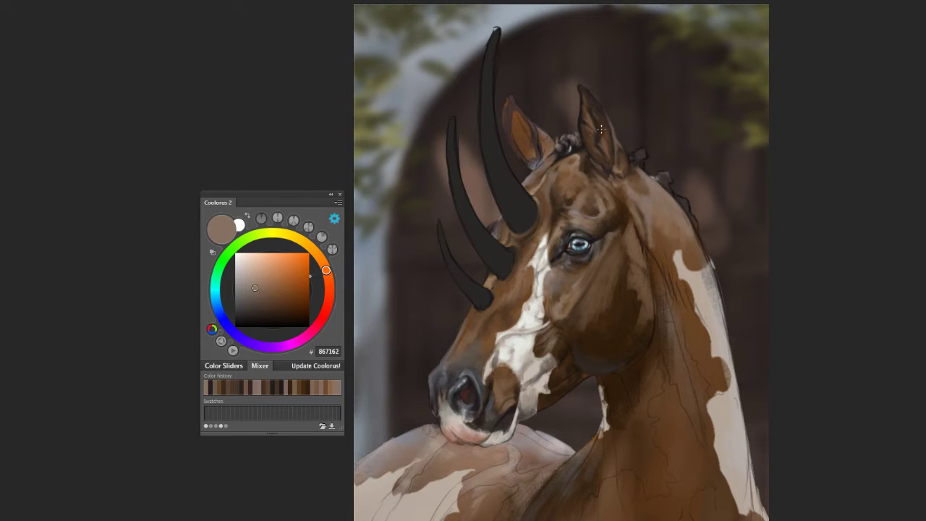
{"action": "left_click", "coordinate": [536, 173], "text": "alt"}
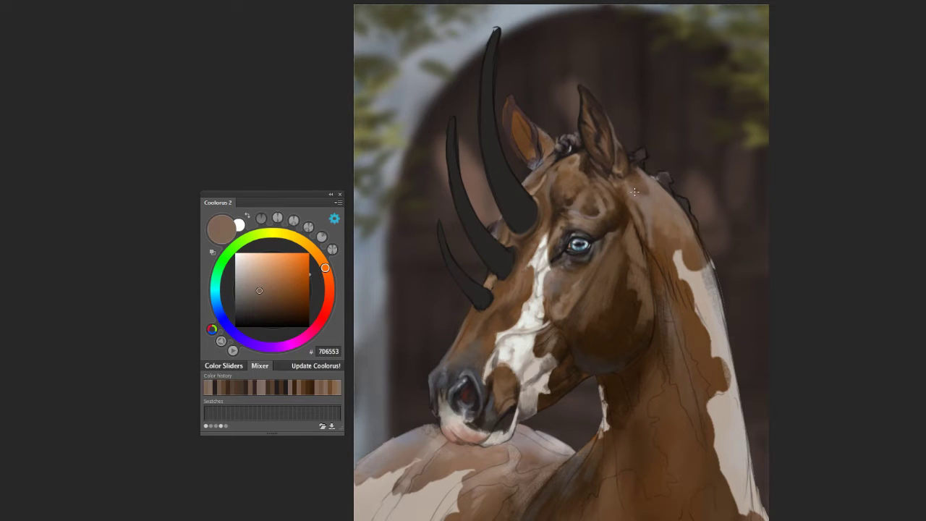
{"action": "right_click", "coordinate": [644, 194]}
{"action": "key", "text": "Return"}
Step: Sample browns from the left ear and horn edge, then switch to a smaller hard round brush
{"action": "left_click", "coordinate": [589, 157], "text": "alt"}
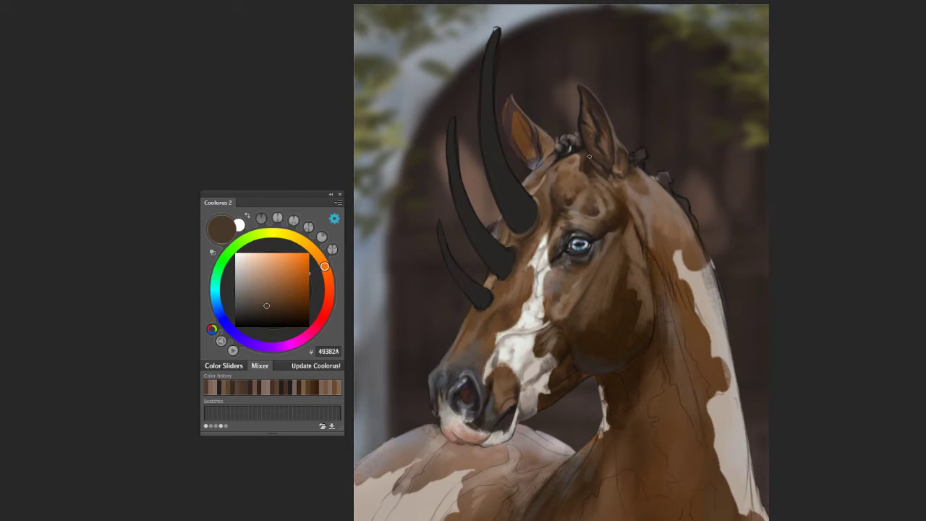
{"action": "left_click", "coordinate": [535, 150], "text": "alt"}
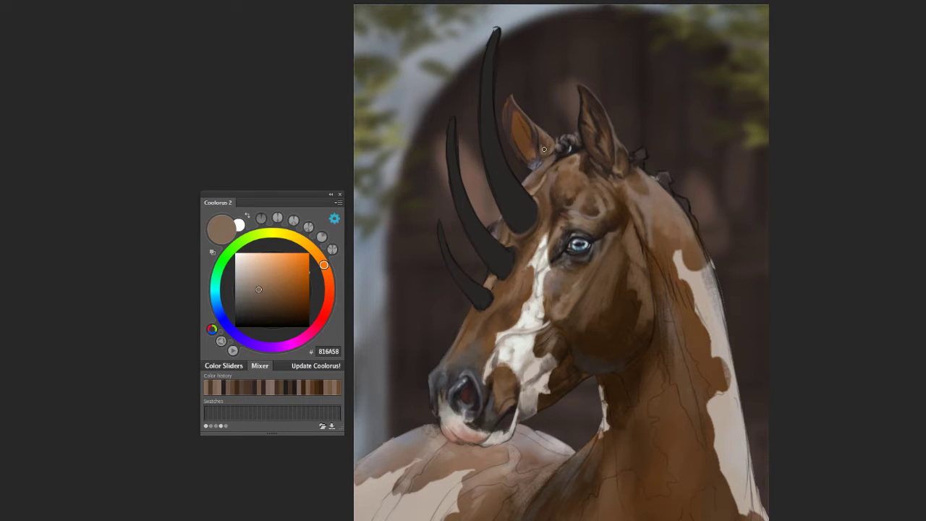
{"action": "left_click", "coordinate": [539, 135], "text": "alt"}
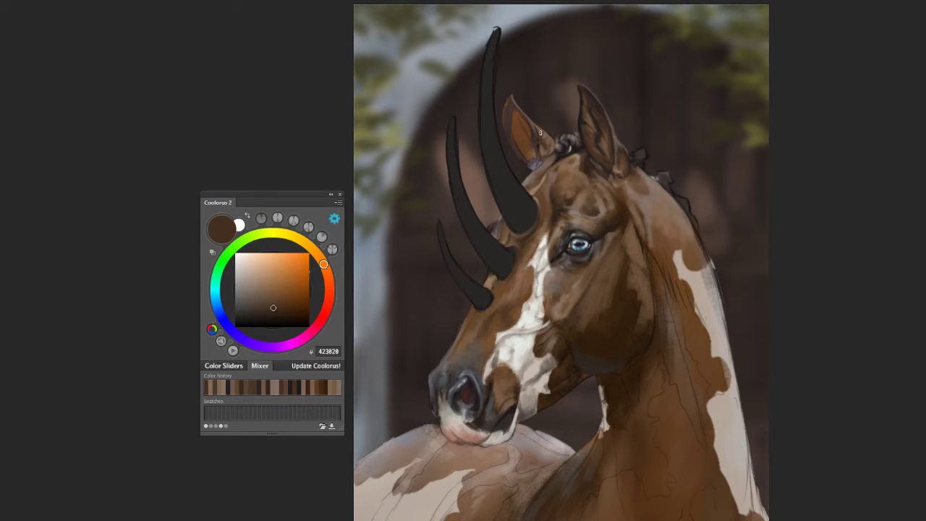
{"action": "left_click", "coordinate": [544, 156], "text": "alt"}
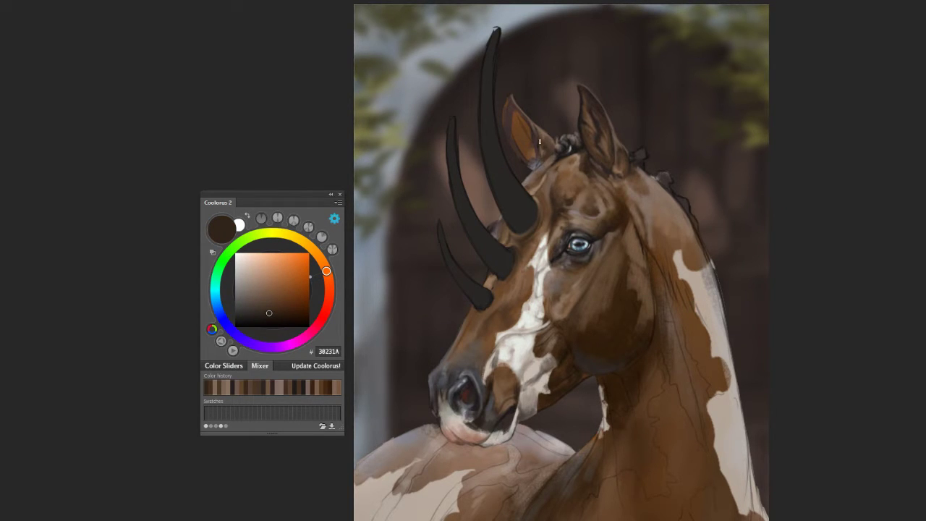
{"action": "left_click", "coordinate": [483, 212], "text": "alt"}
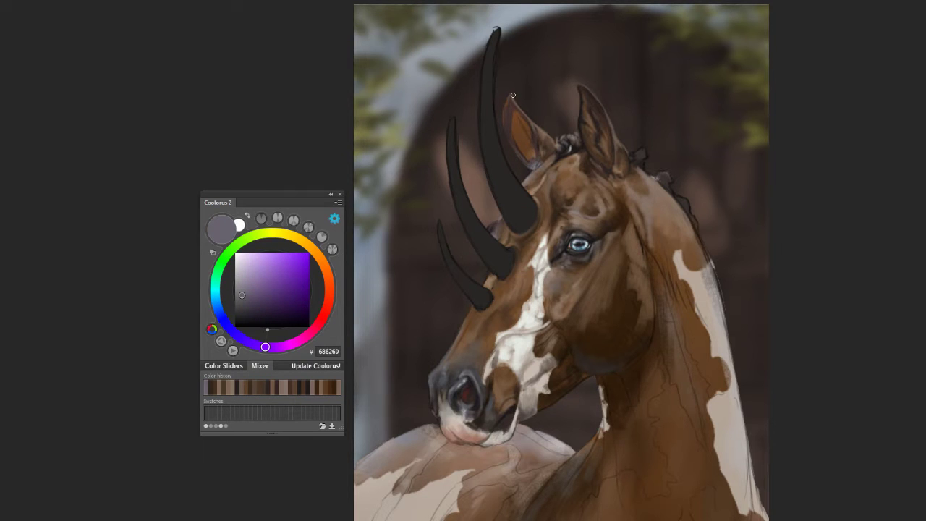
{"action": "right_click", "coordinate": [517, 155]}
{"action": "double_click", "coordinate": [556, 257]}
Step: Paint over the orange inner left ear and the dark tuft at its base in browns
{"action": "left_click", "coordinate": [495, 111], "text": "alt"}
{"action": "mouse_move", "coordinate": [511, 101]}
{"action": "left_mouse_down"}
{"action": "mouse_move", "coordinate": [506, 121]}
{"action": "mouse_move", "coordinate": [516, 152]}
{"action": "mouse_move", "coordinate": [508, 114]}
{"action": "mouse_move", "coordinate": [515, 119]}
{"action": "mouse_move", "coordinate": [531, 162]}
{"action": "mouse_move", "coordinate": [528, 144]}
{"action": "left_mouse_up"}
{"action": "left_click", "coordinate": [583, 164], "text": "alt"}
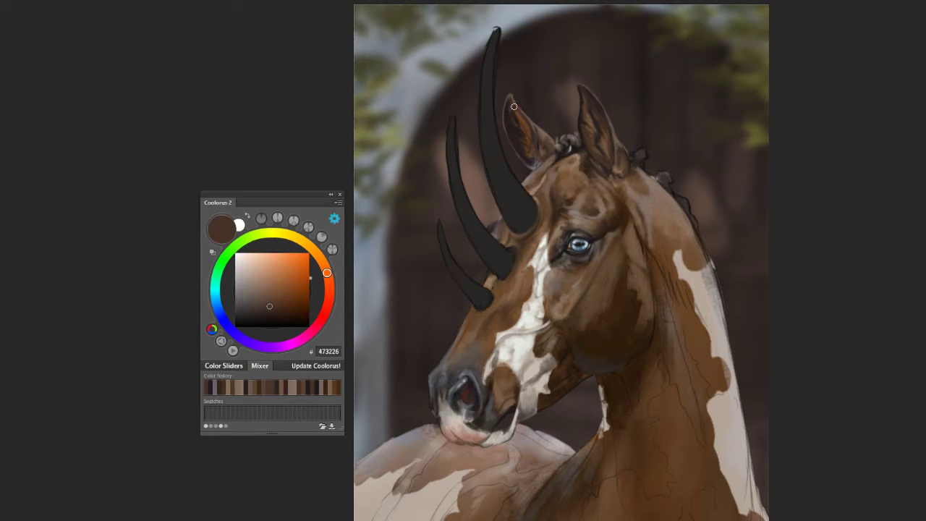
{"action": "mouse_move", "coordinate": [514, 107]}
{"action": "left_mouse_down"}
{"action": "mouse_move", "coordinate": [529, 130]}
{"action": "mouse_move", "coordinate": [522, 139]}
{"action": "left_mouse_up"}
{"action": "left_click", "coordinate": [540, 135], "text": "alt"}
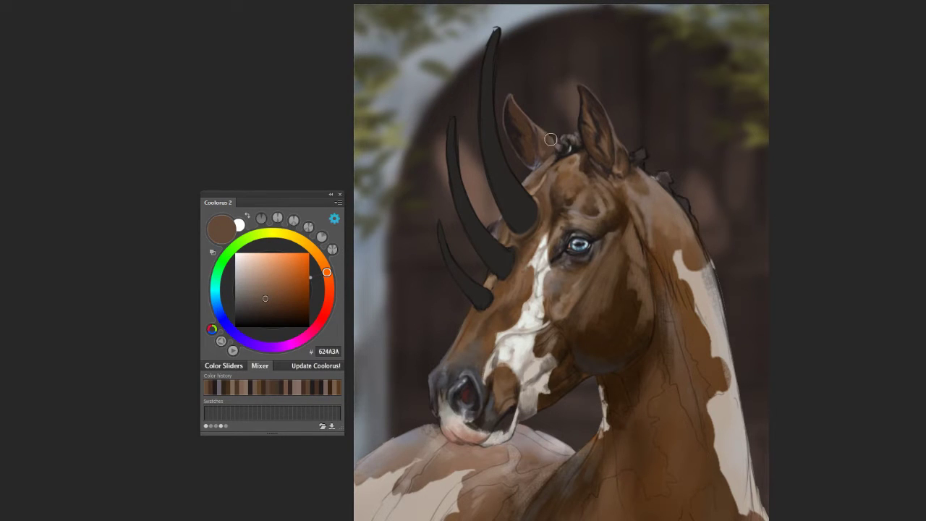
{"action": "left_click_drag", "start_coordinate": [535, 156], "coordinate": [550, 143]}
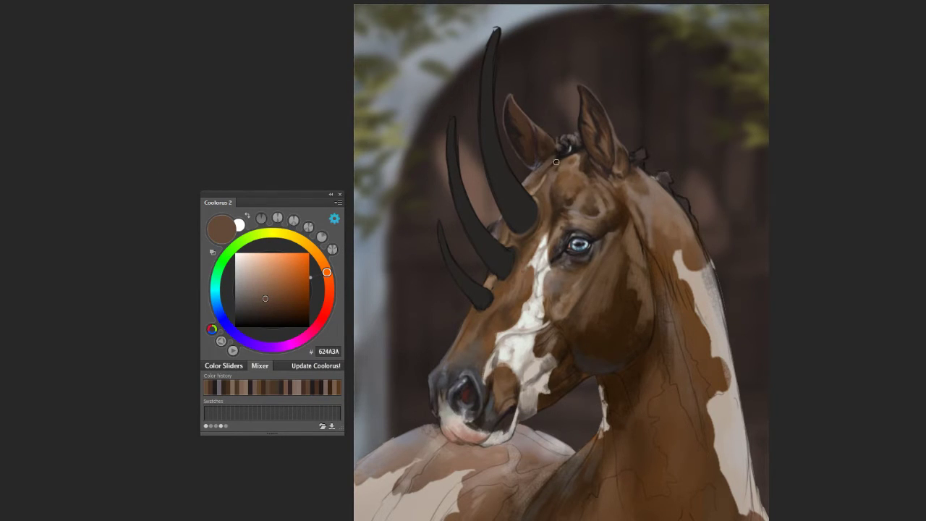
Step: Eyedrop several dark browns from the ear and horn, ending on 34241C
{"action": "left_click", "coordinate": [542, 130], "text": "alt"}
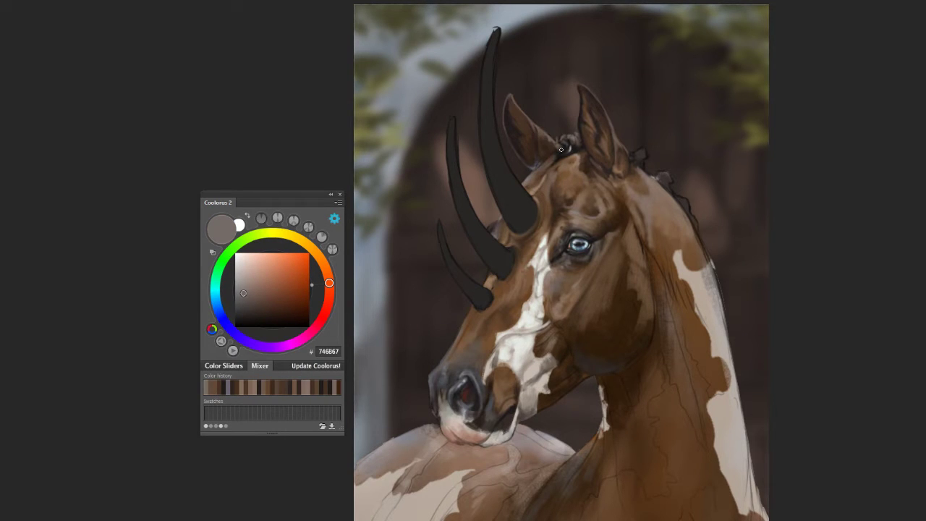
{"action": "left_click", "coordinate": [561, 149], "text": "alt"}
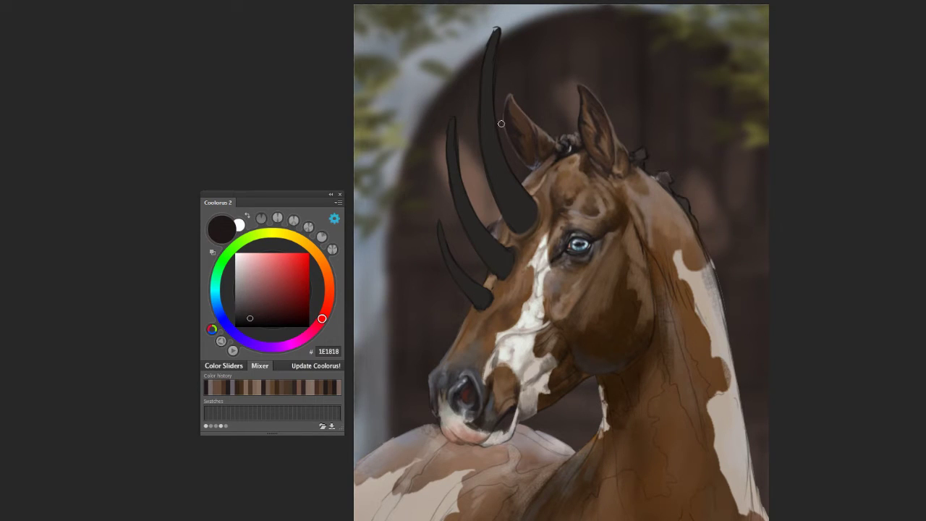
{"action": "left_click", "coordinate": [539, 148], "text": "alt"}
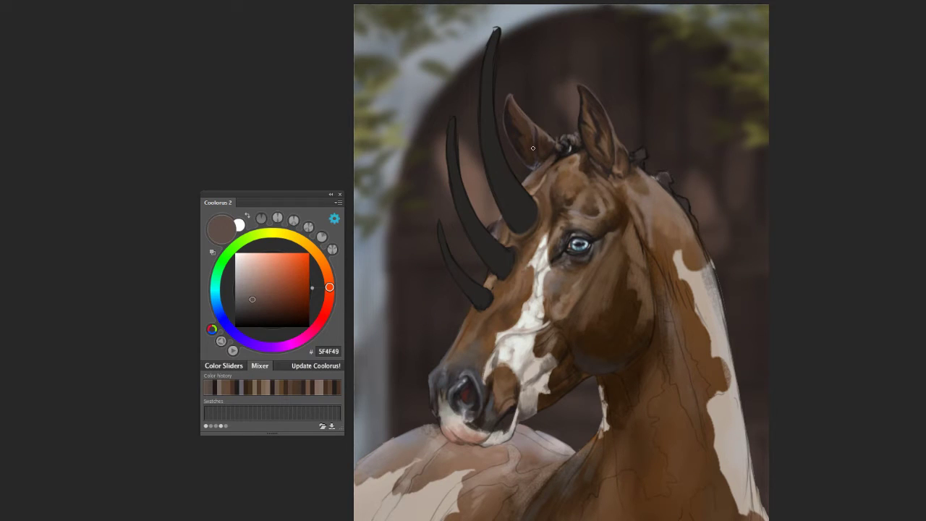
{"action": "left_click", "coordinate": [511, 105], "text": "alt"}
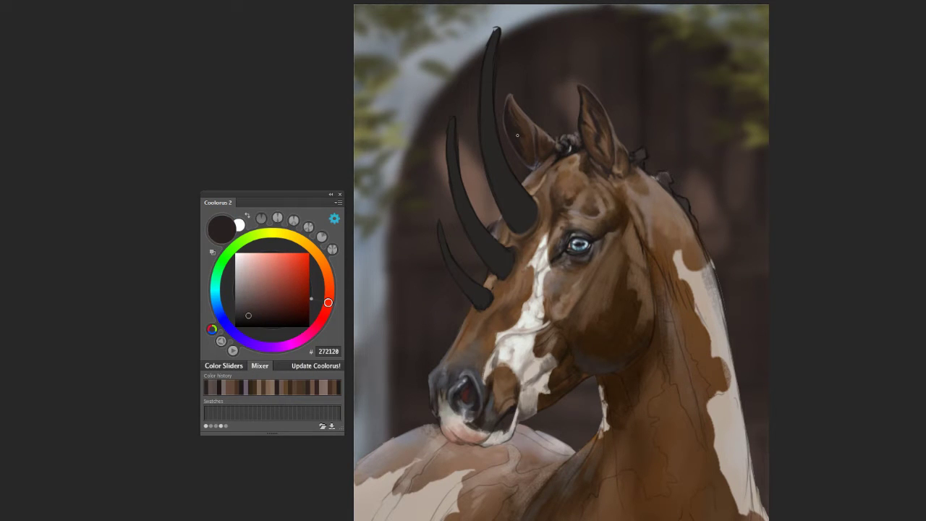
{"action": "left_click", "coordinate": [509, 110], "text": "alt"}
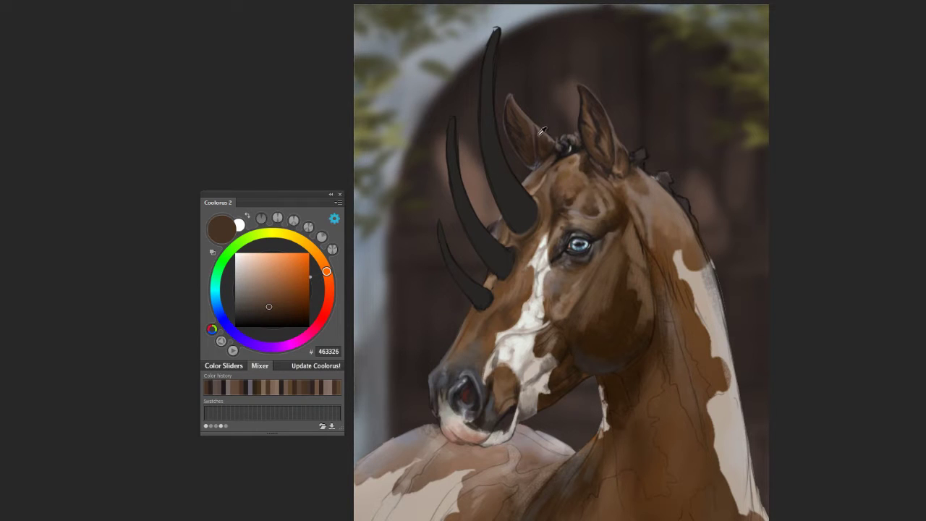
{"action": "left_click", "coordinate": [540, 133], "text": "alt"}
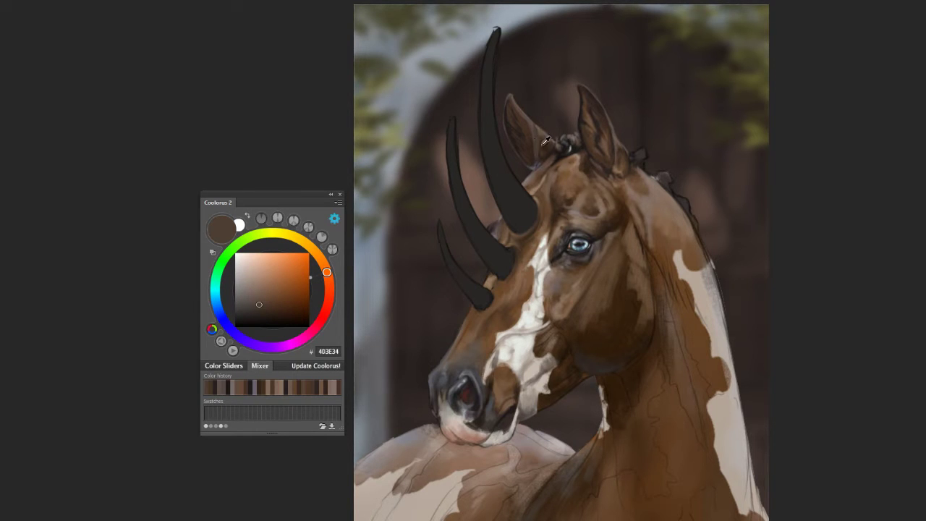
{"action": "left_click", "coordinate": [539, 141], "text": "alt"}
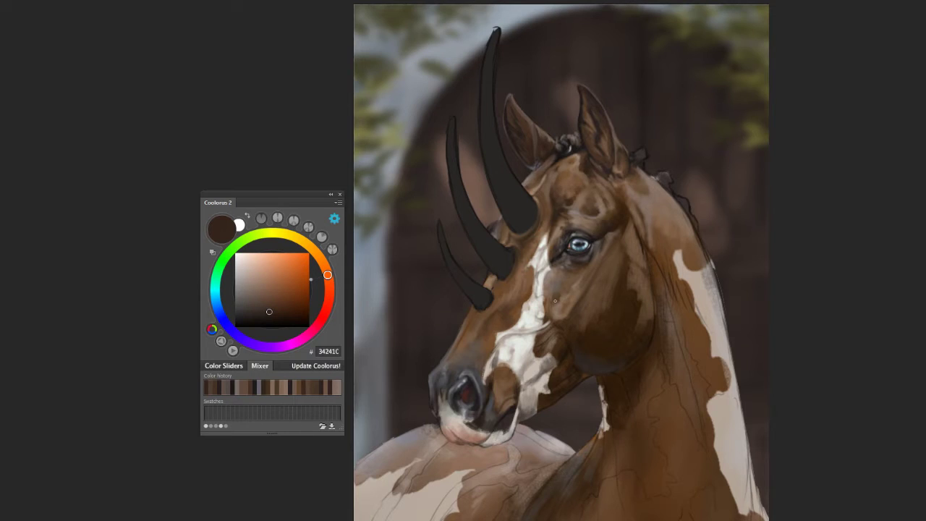
{"action": "scroll", "coordinate": [555, 300], "scroll_direction": "down", "scroll_amount": 2}
{"action": "scroll", "coordinate": [434, 144], "scroll_direction": "up", "scroll_amount": 3}
{"action": "scroll", "coordinate": [499, 110], "scroll_direction": "down", "scroll_amount": 1}
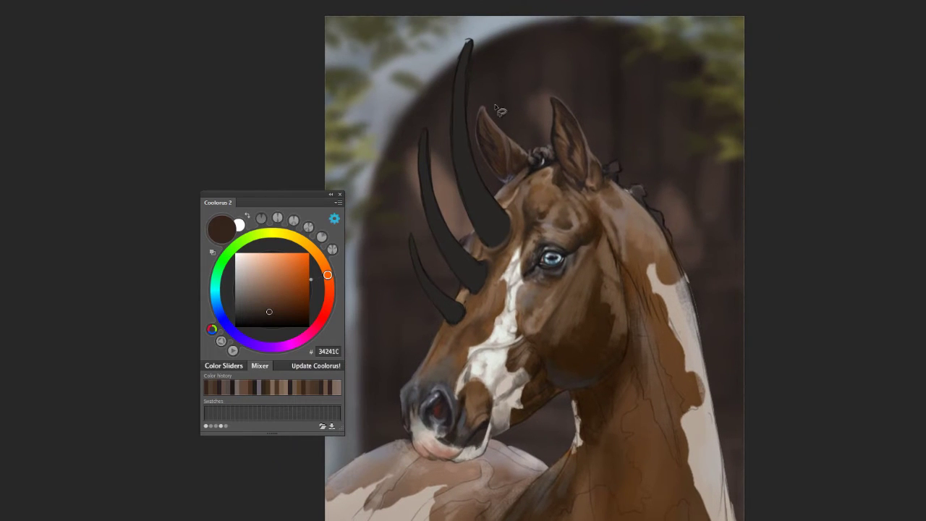
Step: Lasso the ear beside the tall horn and warp its top inward into a slimmer shape
{"action": "left_click_drag", "start_coordinate": [478, 105], "coordinate": [497, 101]}
{"action": "key", "text": "ctrl+t"}
{"action": "right_click", "coordinate": [498, 133]}
{"action": "left_click", "coordinate": [524, 218]}
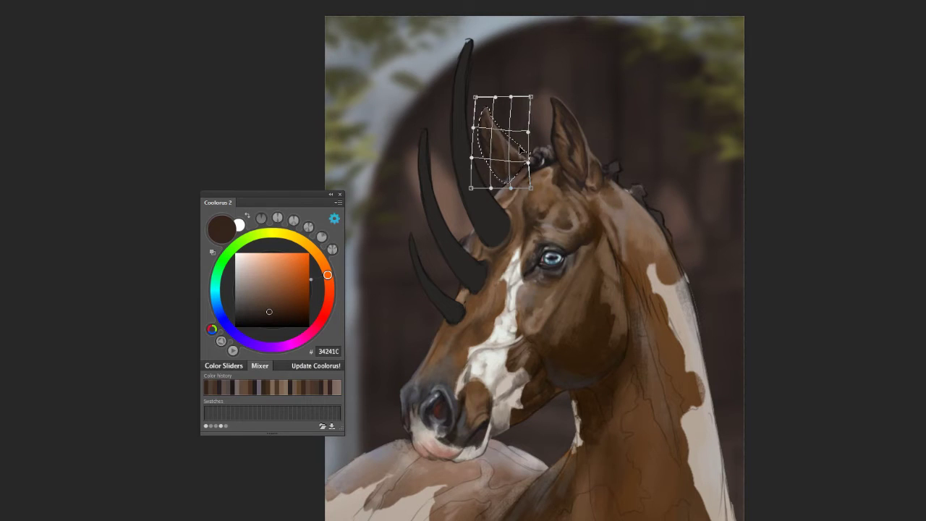
{"action": "left_click_drag", "start_coordinate": [520, 148], "coordinate": [477, 101]}
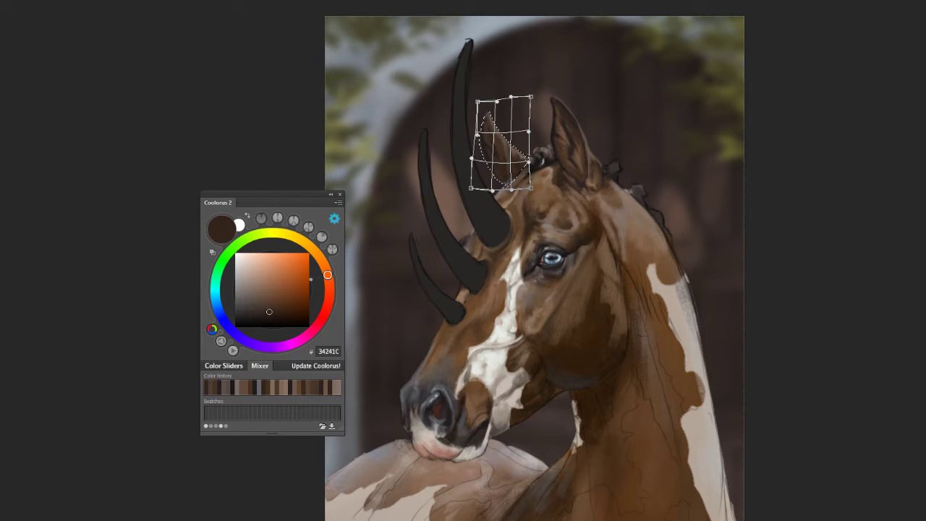
{"action": "key", "text": "Return"}
Step: Sample grey-browns and dark browns near the horn, then switch to a small Hard Round brush
{"action": "left_click", "coordinate": [507, 188], "text": "alt"}
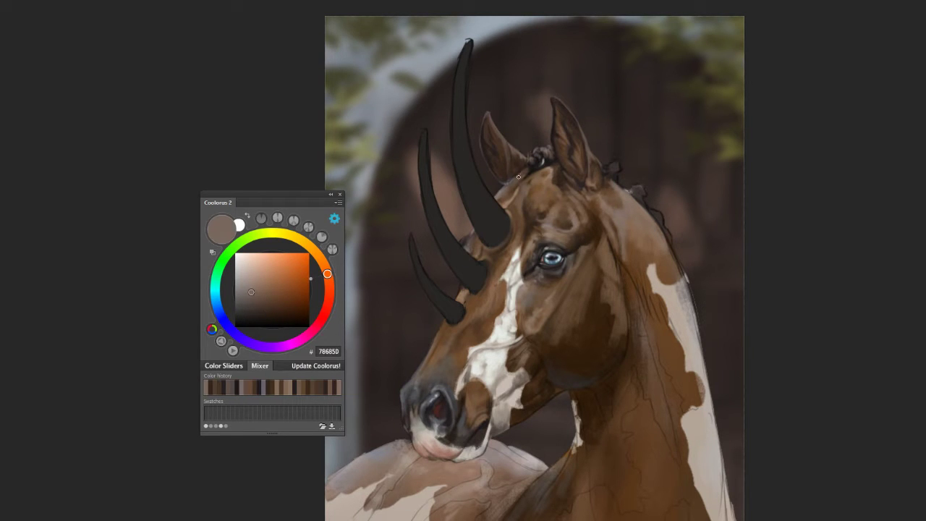
{"action": "left_click", "coordinate": [539, 154], "text": "alt"}
{"action": "left_click", "coordinate": [483, 114], "text": "alt"}
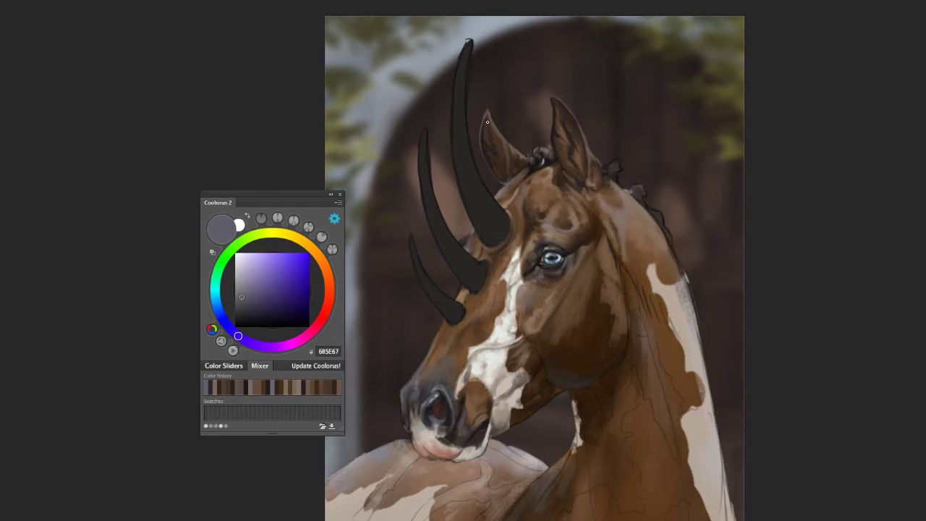
{"action": "left_click", "coordinate": [484, 125], "text": "alt"}
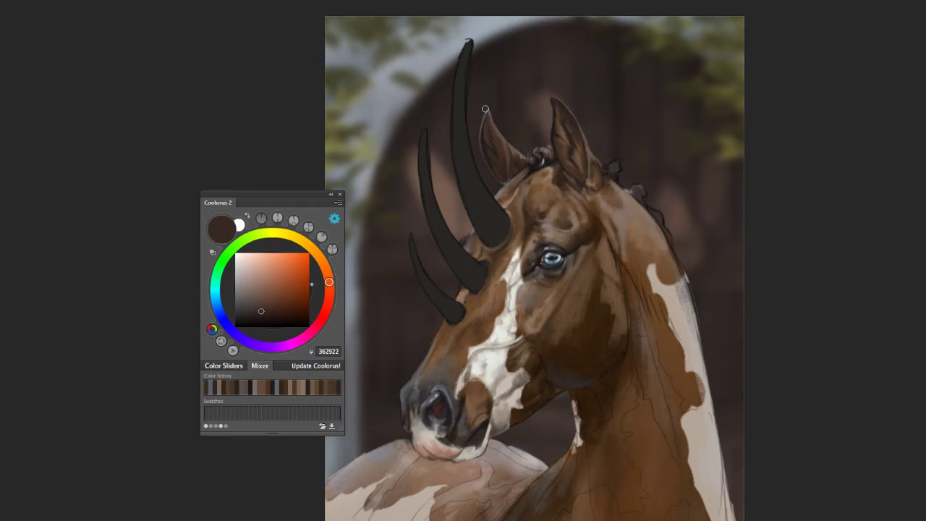
{"action": "left_click", "coordinate": [584, 153], "text": "alt"}
{"action": "right_click", "coordinate": [516, 172]}
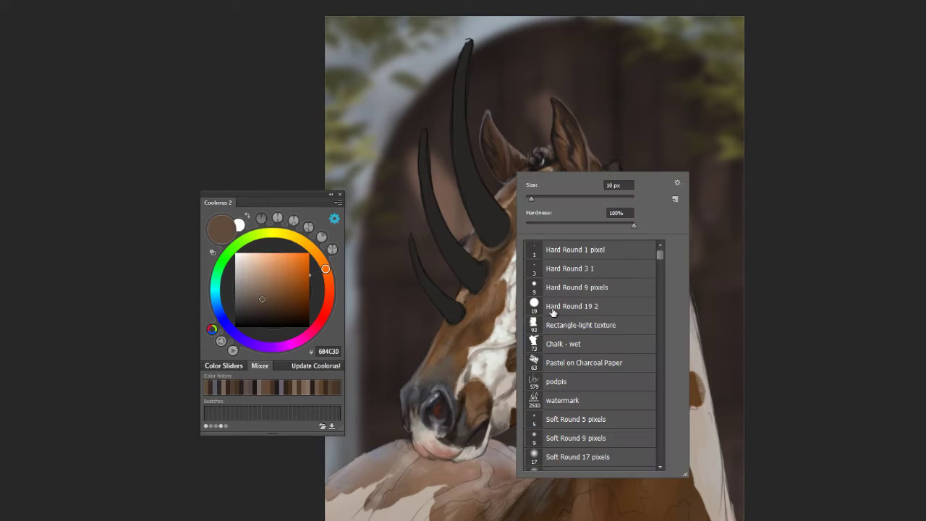
{"action": "left_click", "coordinate": [553, 312]}
{"action": "key", "text": "Return"}
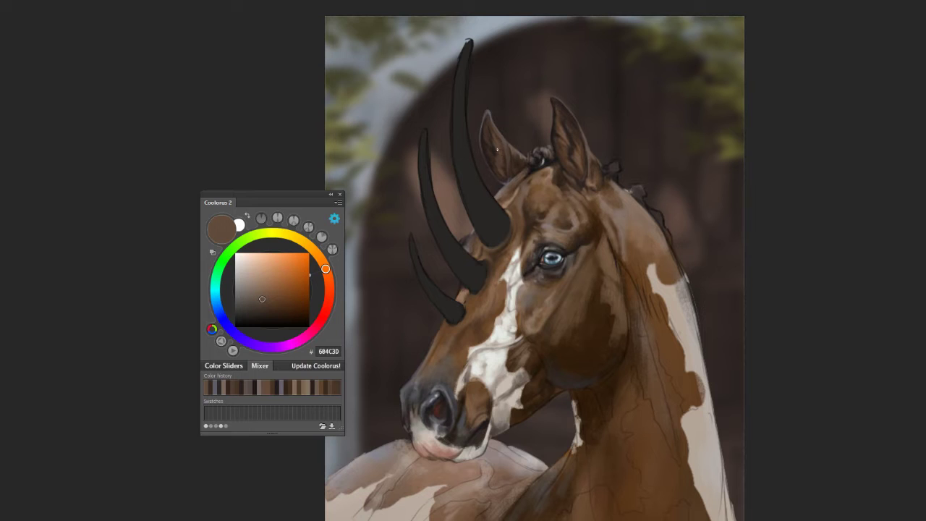
Step: Sample near-black from the horn and browns from the head and forehead for touch-ups
{"action": "left_click", "coordinate": [483, 127], "text": "alt"}
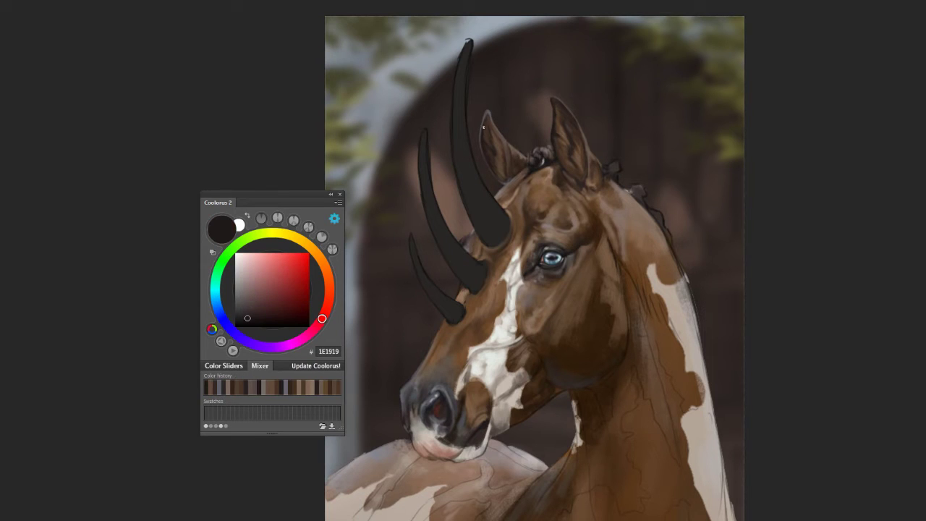
{"action": "left_click", "coordinate": [507, 191], "text": "alt"}
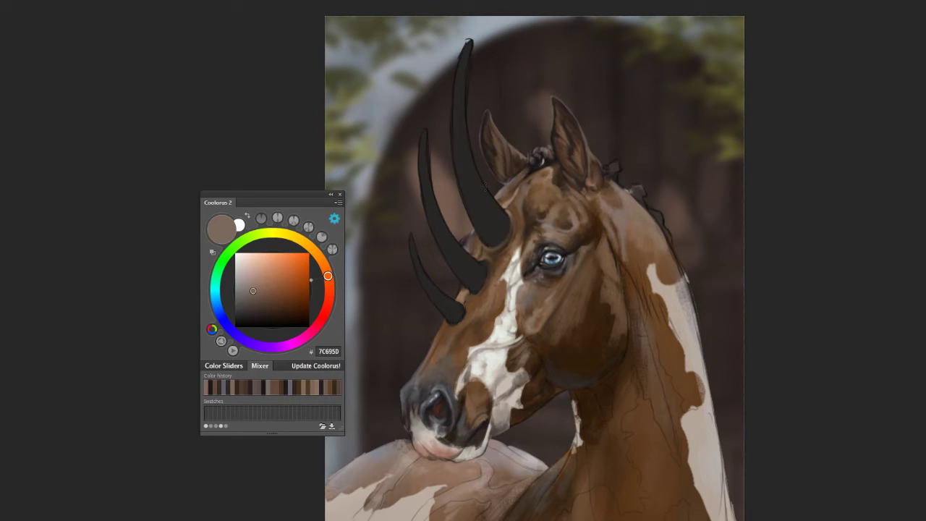
{"action": "left_click", "coordinate": [503, 161], "text": "alt"}
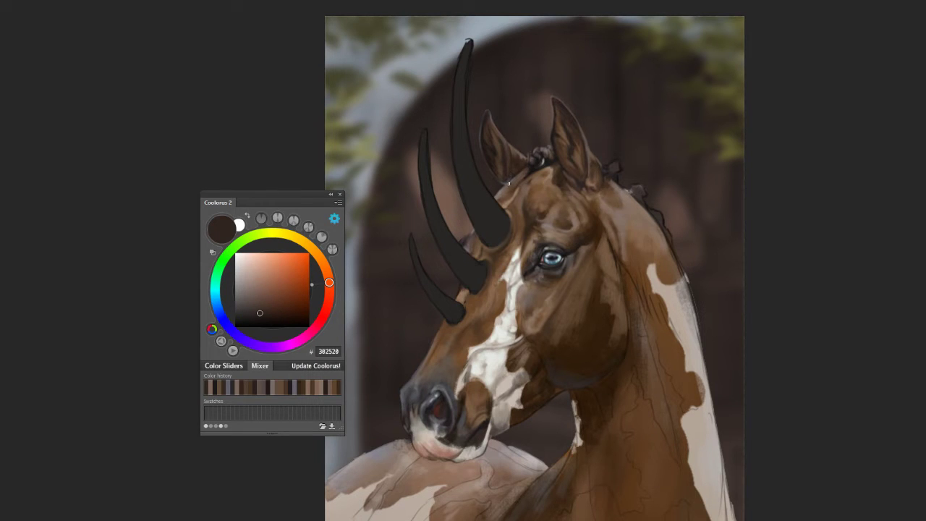
{"action": "left_click", "coordinate": [502, 187], "text": "alt"}
{"action": "left_click", "coordinate": [503, 190], "text": "alt"}
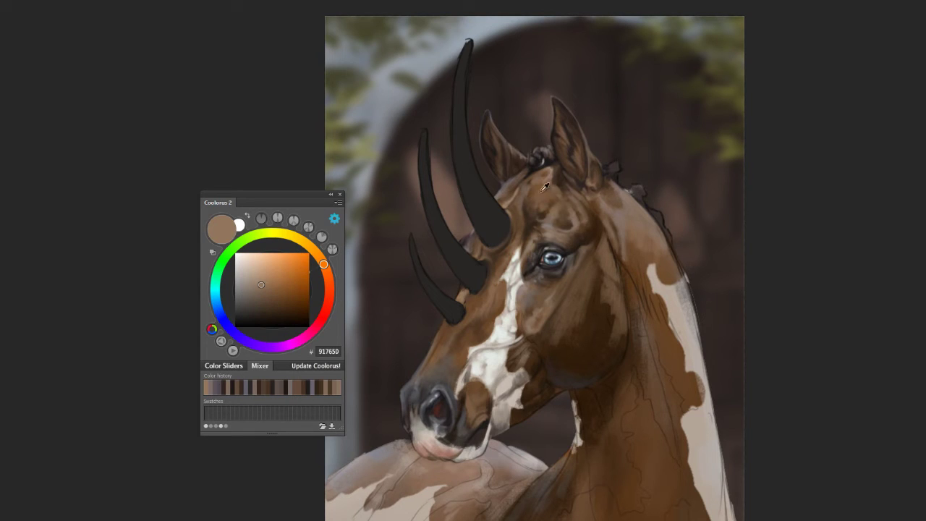
{"action": "left_click", "coordinate": [517, 156], "text": "alt"}
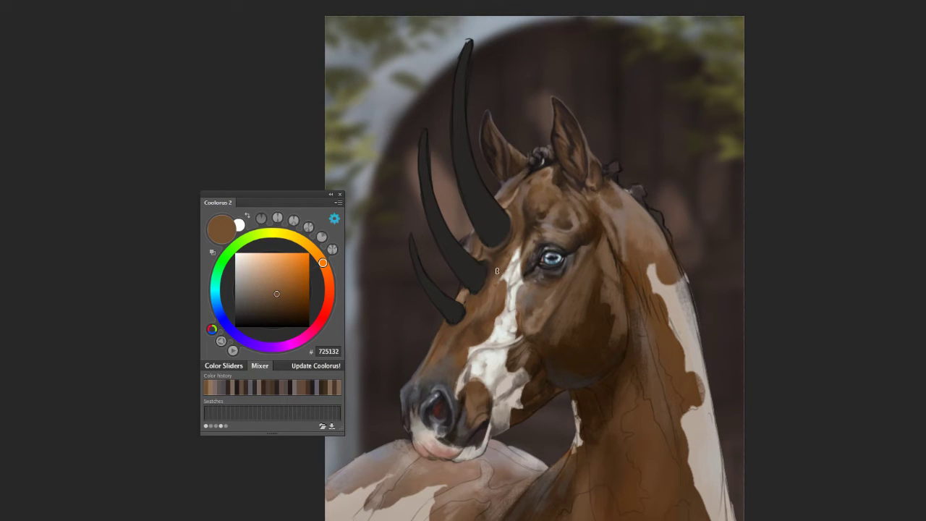
Step: Zoom out and flip the canvas horizontally so the horse faces right
{"action": "key", "text": "ctrl+minus"}
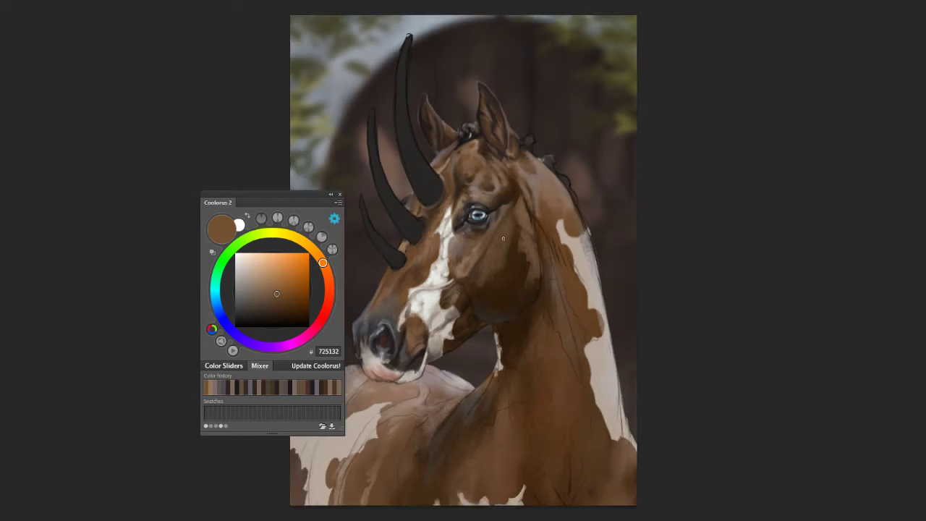
{"action": "key", "text": "alt+i"}
{"action": "left_click", "coordinate": [369, 110]}
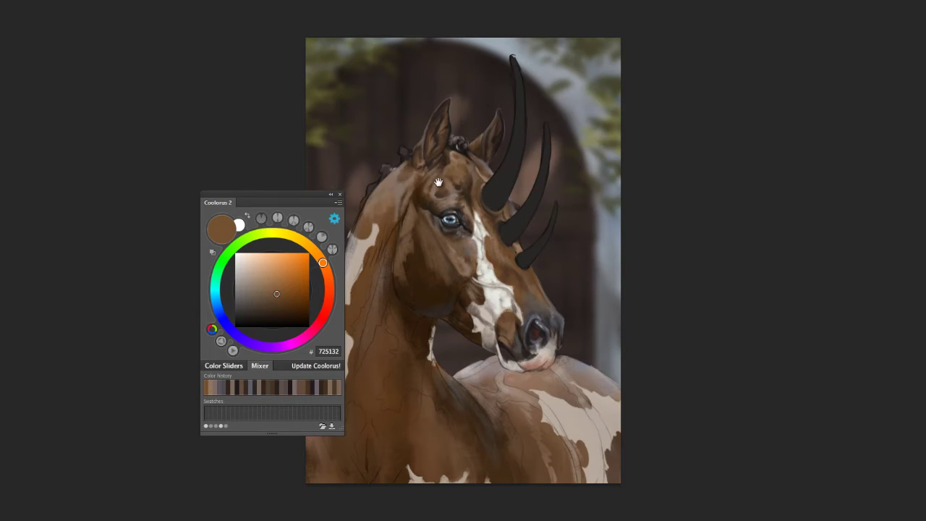
{"action": "left_click_drag", "start_coordinate": [277, 201], "coordinate": [231, 197]}
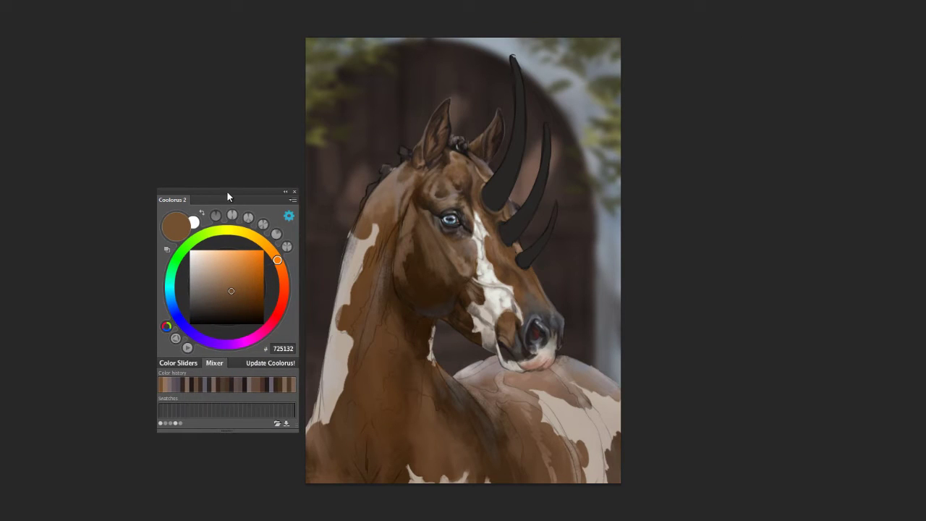
Step: Zoom in to sample browns near the eye and face, ending on a muted greyish-brown
{"action": "scroll", "coordinate": [368, 231], "scroll_direction": "up", "scroll_amount": 2}
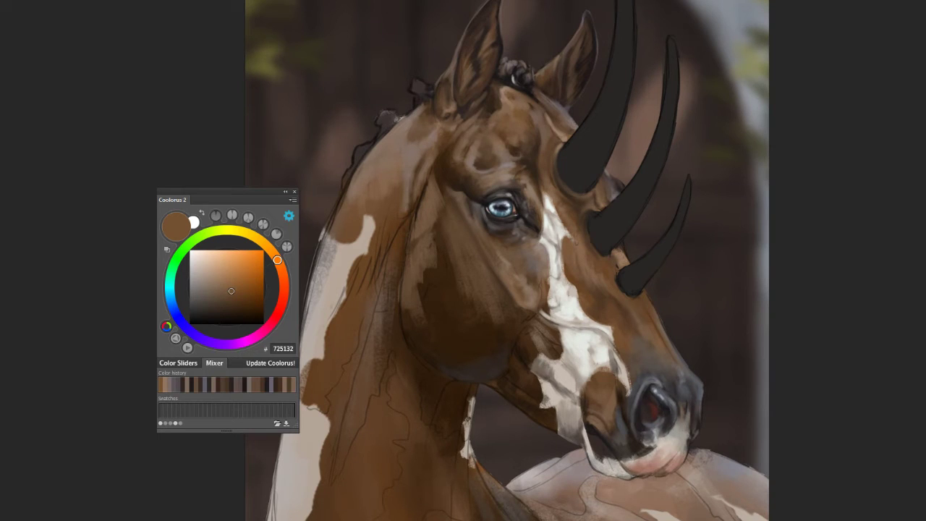
{"action": "left_click", "coordinate": [446, 162], "text": "alt"}
{"action": "left_click", "coordinate": [422, 156], "text": "alt"}
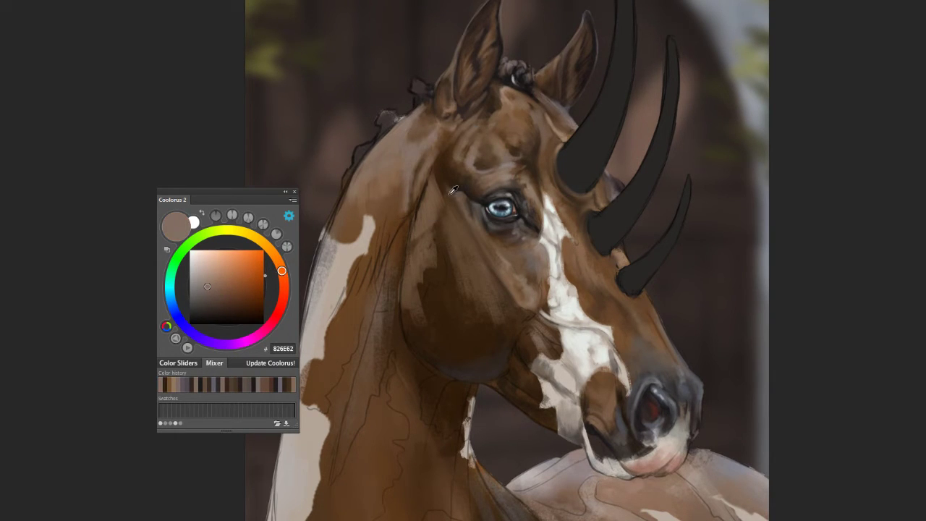
{"action": "left_click", "coordinate": [428, 145], "text": "alt"}
{"action": "left_click", "coordinate": [440, 165], "text": "alt"}
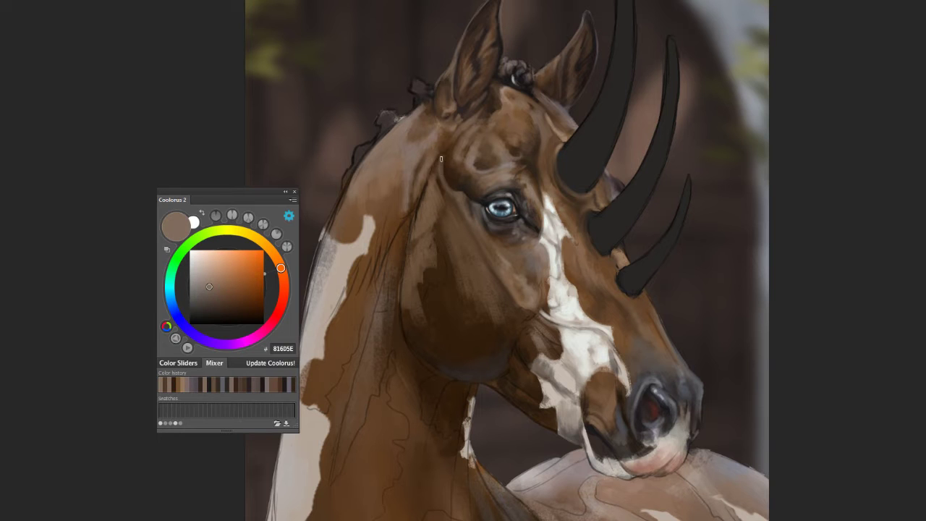
{"action": "scroll", "coordinate": [407, 264], "scroll_direction": "down", "scroll_amount": 2}
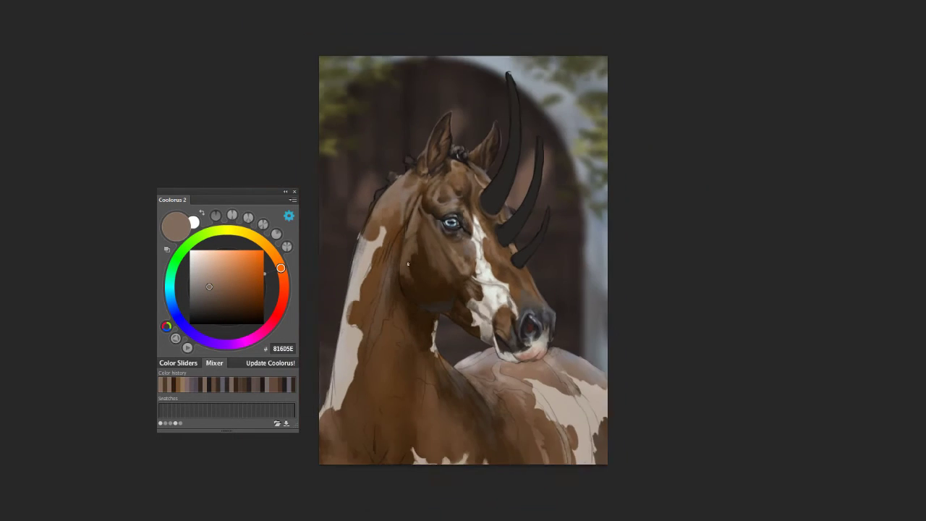
{"action": "left_click", "coordinate": [385, 254], "text": "alt"}
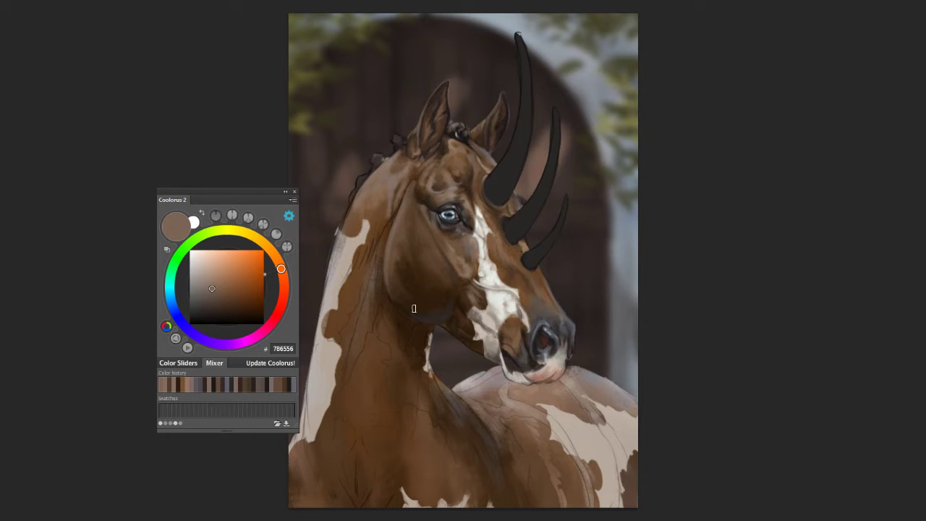
Step: Sample mid and dark face browns and paint a darker, smoother stroke over the cheek and jaw
{"action": "left_click", "coordinate": [405, 199], "text": "alt"}
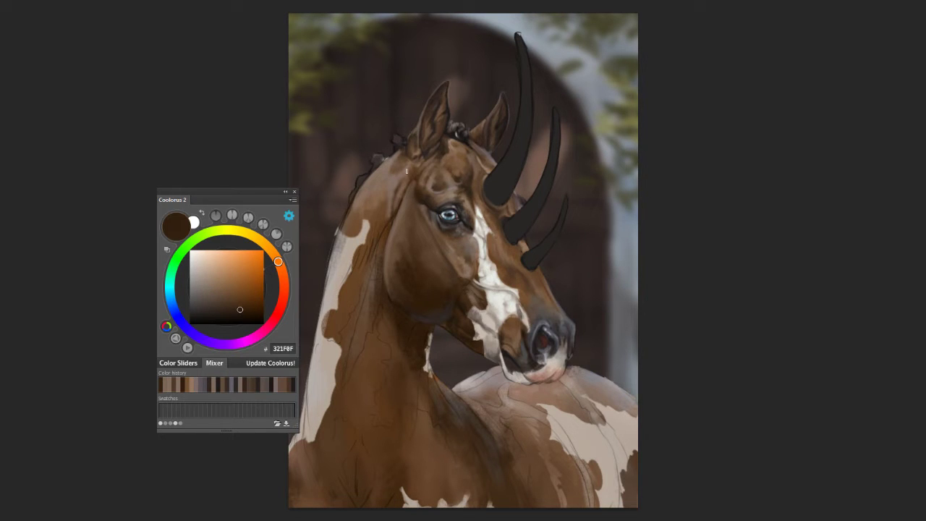
{"action": "left_click", "coordinate": [395, 221], "text": "alt"}
{"action": "left_click", "coordinate": [394, 269], "text": "alt"}
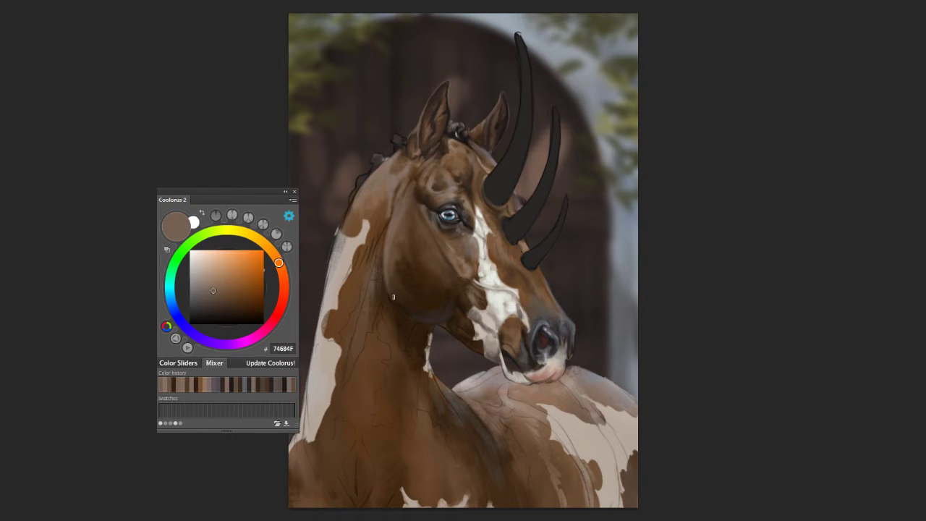
{"action": "left_click", "coordinate": [395, 310], "text": "alt"}
{"action": "left_click", "coordinate": [458, 300], "text": "alt"}
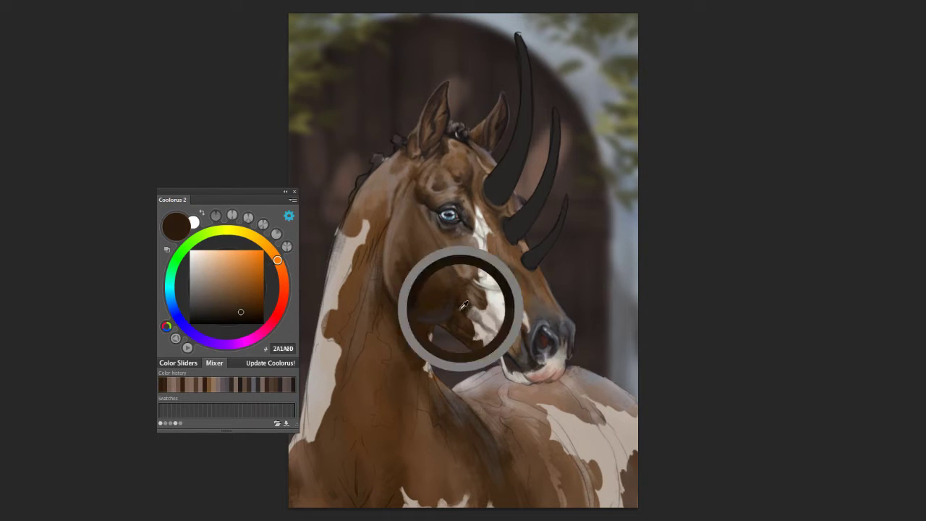
{"action": "left_click", "coordinate": [421, 319], "text": "alt"}
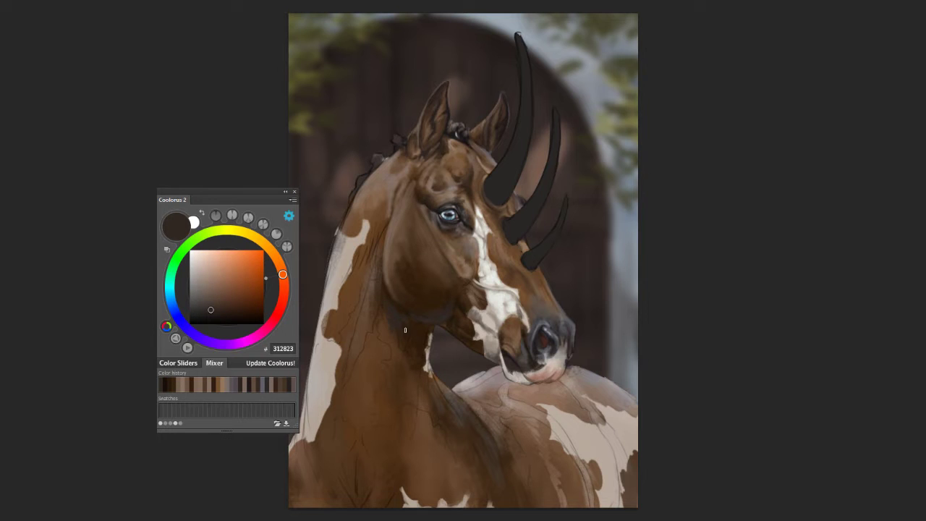
{"action": "left_click", "coordinate": [452, 227], "text": "alt"}
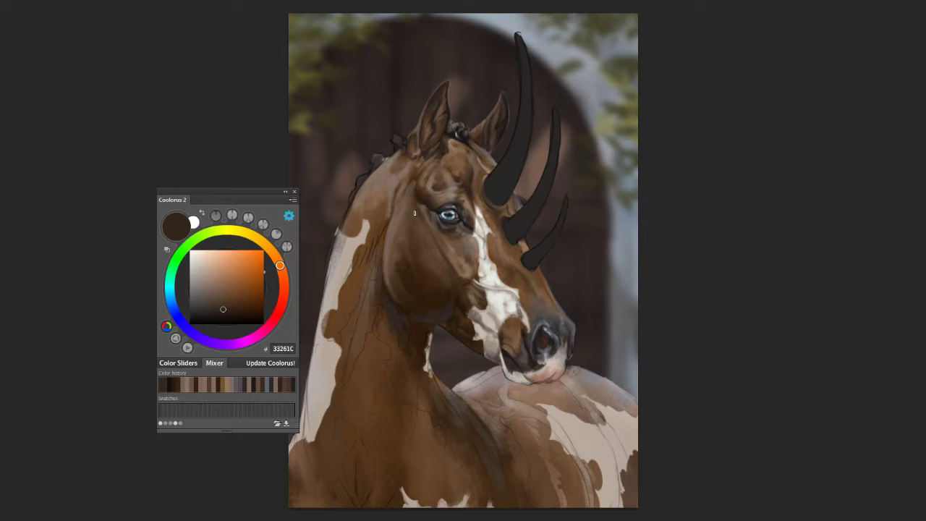
{"action": "left_click_drag", "start_coordinate": [413, 207], "coordinate": [413, 224]}
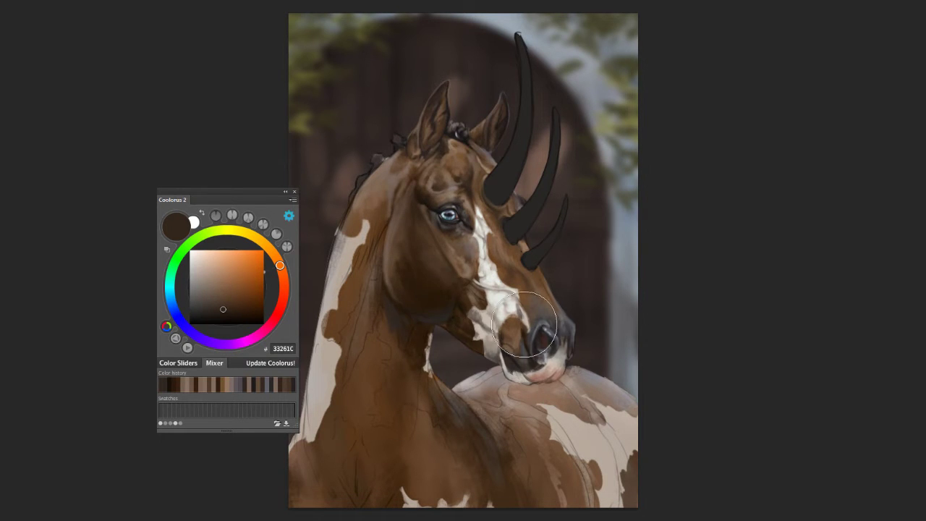
Step: Sample near-black, forehead, neck and muzzle tones, including the pinto's near-white and the deep cheek shadow
{"action": "left_click", "coordinate": [416, 179], "text": "alt"}
{"action": "left_click", "coordinate": [408, 169], "text": "alt"}
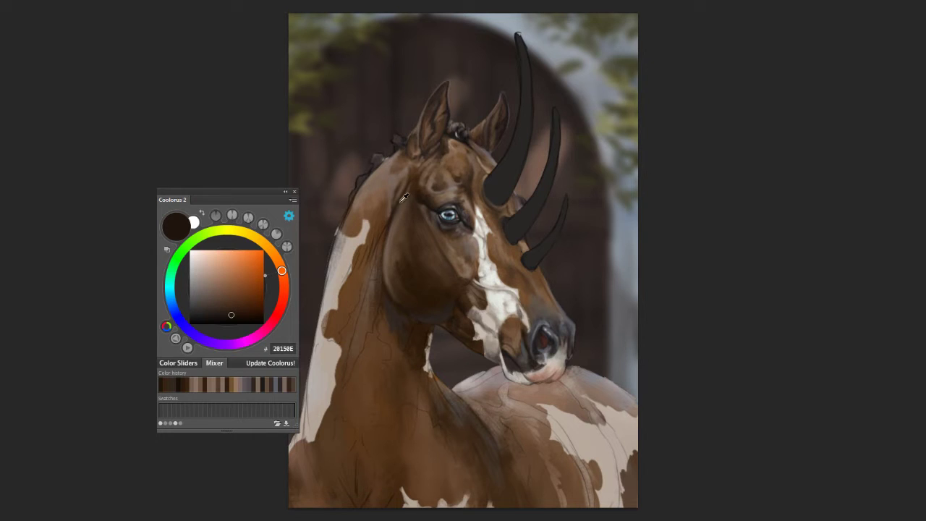
{"action": "left_click", "coordinate": [388, 217], "text": "alt"}
{"action": "left_click", "coordinate": [403, 202], "text": "alt"}
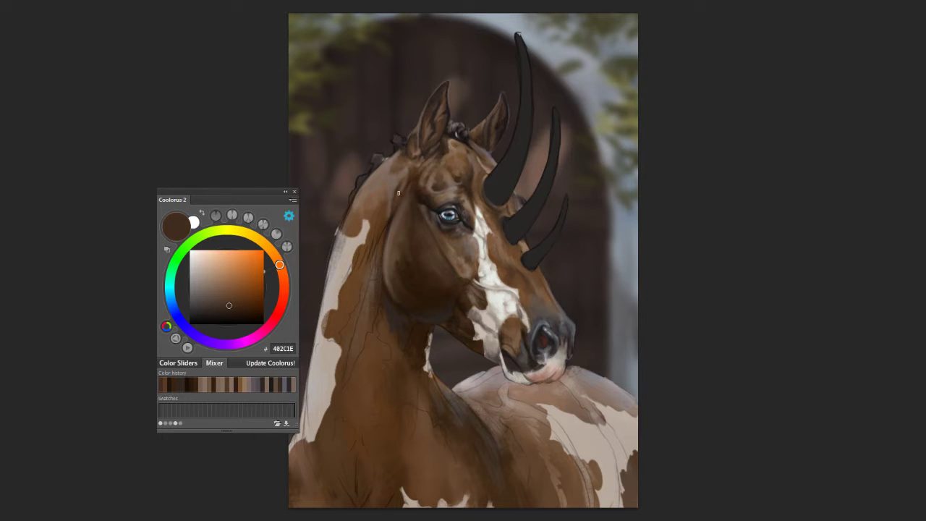
{"action": "left_click", "coordinate": [403, 198], "text": "alt"}
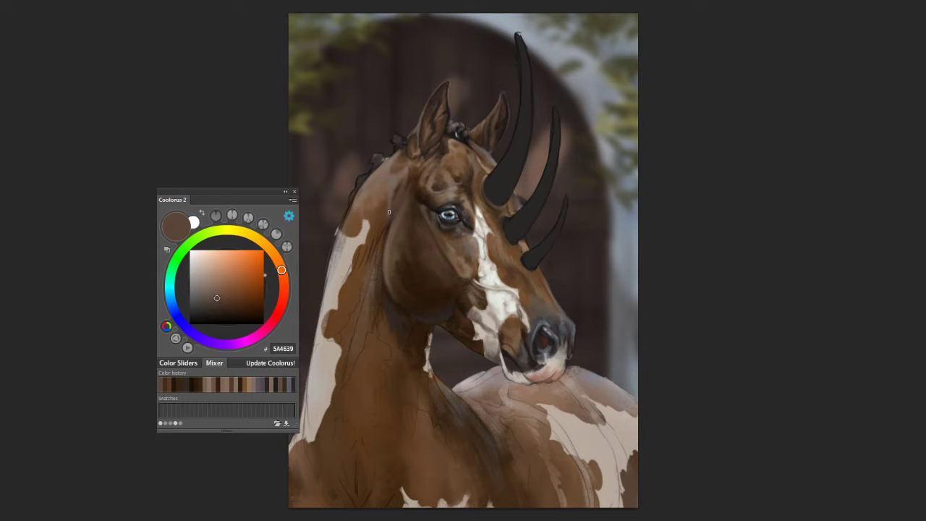
{"action": "left_click", "coordinate": [372, 225], "text": "alt"}
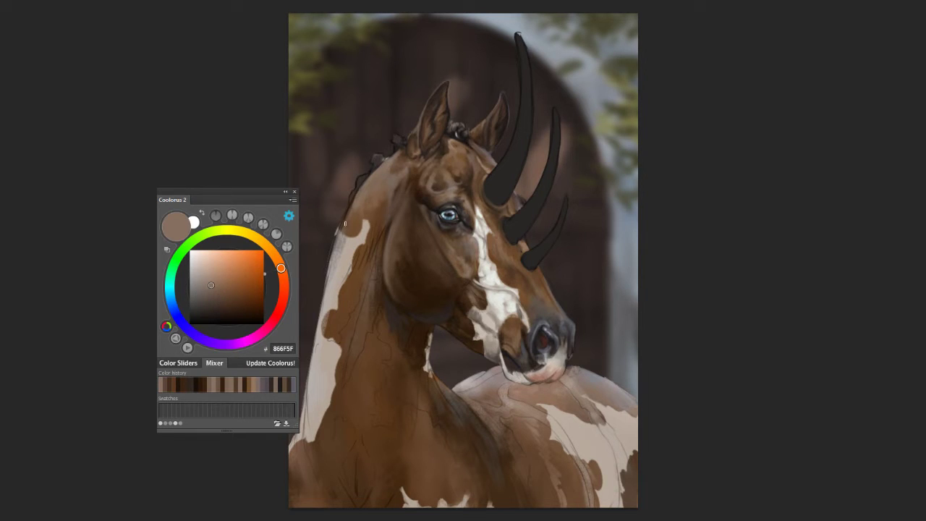
{"action": "left_click", "coordinate": [482, 304], "text": "alt"}
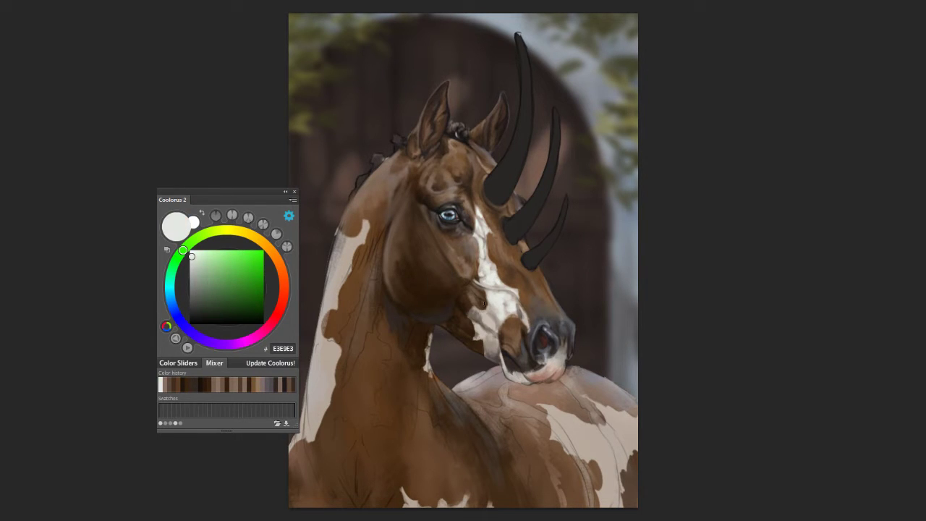
{"action": "left_click", "coordinate": [451, 306], "text": "alt"}
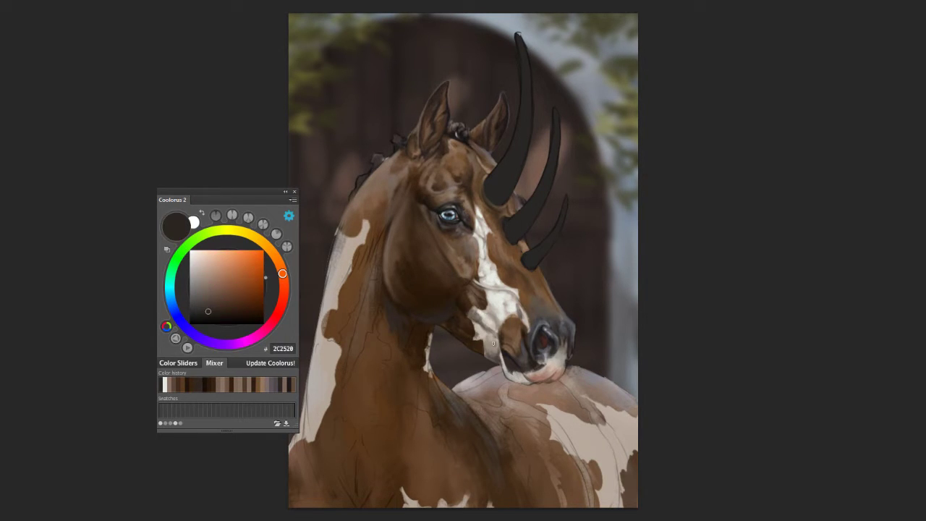
{"action": "left_click", "coordinate": [459, 303], "text": "alt"}
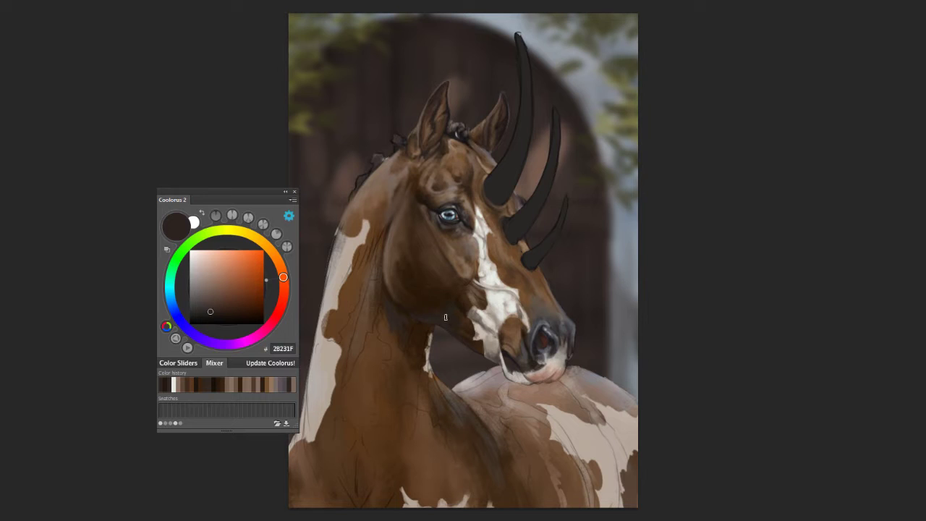
{"action": "left_click", "coordinate": [406, 288], "text": "alt"}
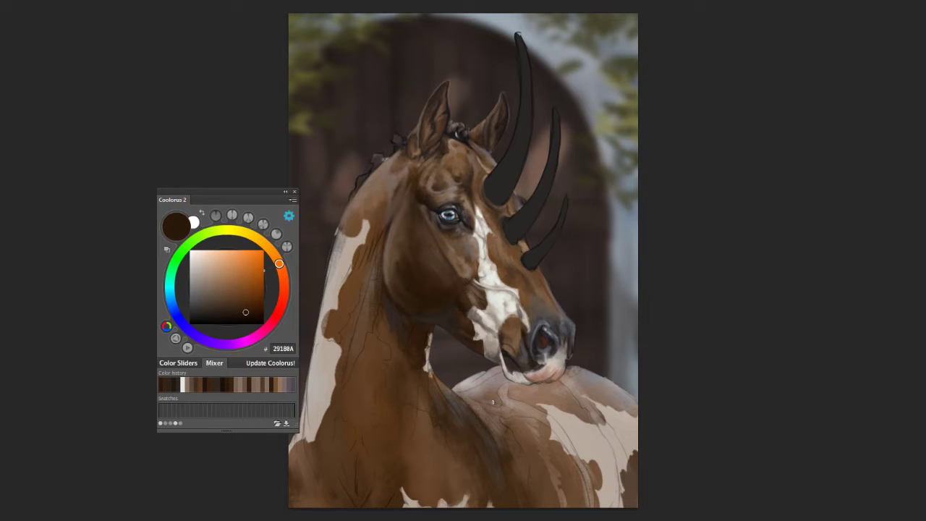
Step: Check the whole painting zoomed out, then sample mid and greyish browns beside the blaze
{"action": "key", "text": "ctrl+minus"}
{"action": "key", "text": "ctrl+plus"}
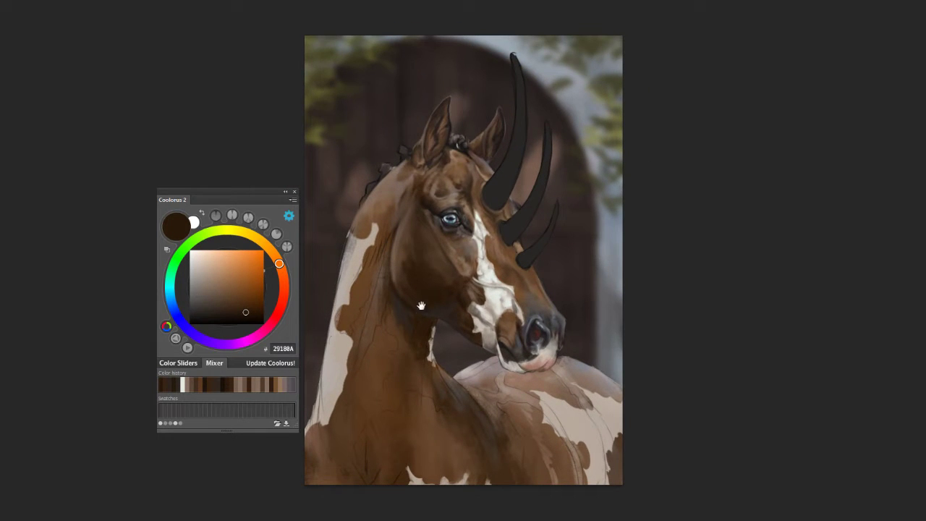
{"action": "key", "text": "ctrl+plus"}
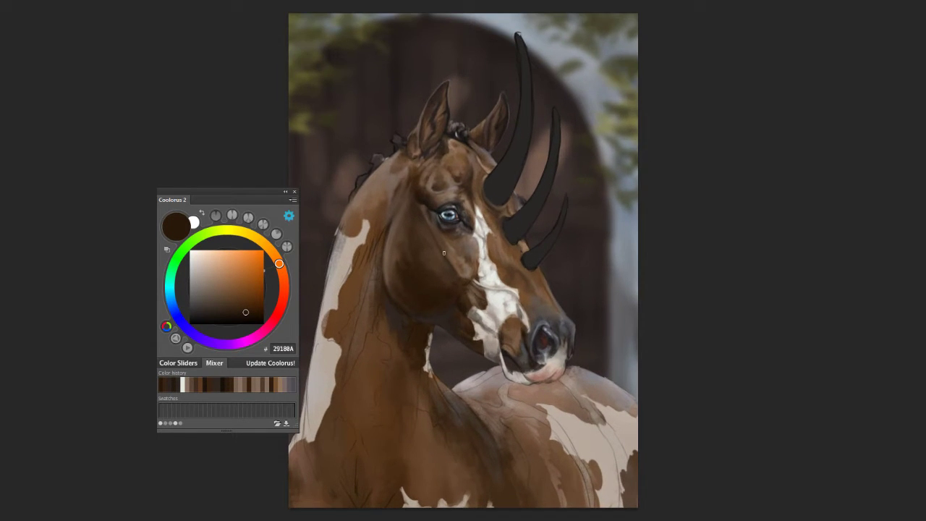
{"action": "left_click", "coordinate": [442, 242], "text": "alt"}
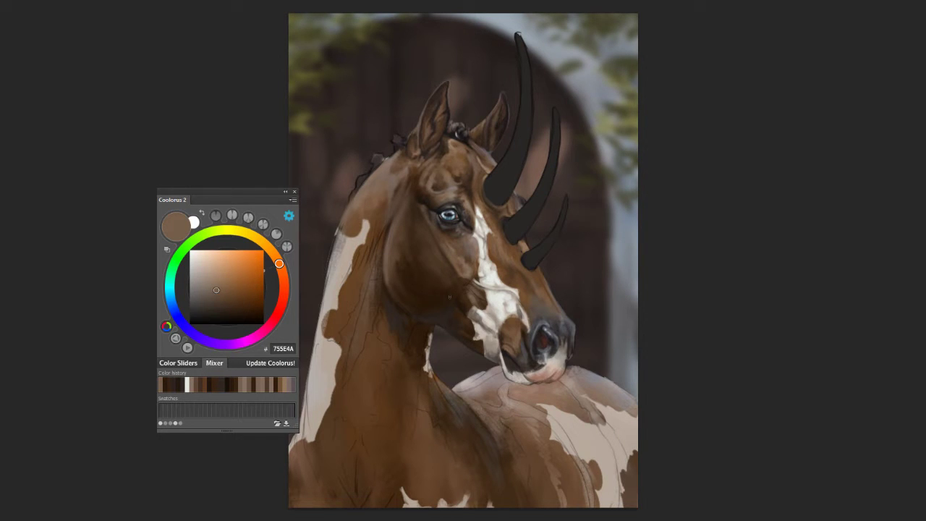
{"action": "left_click", "coordinate": [474, 260], "text": "alt"}
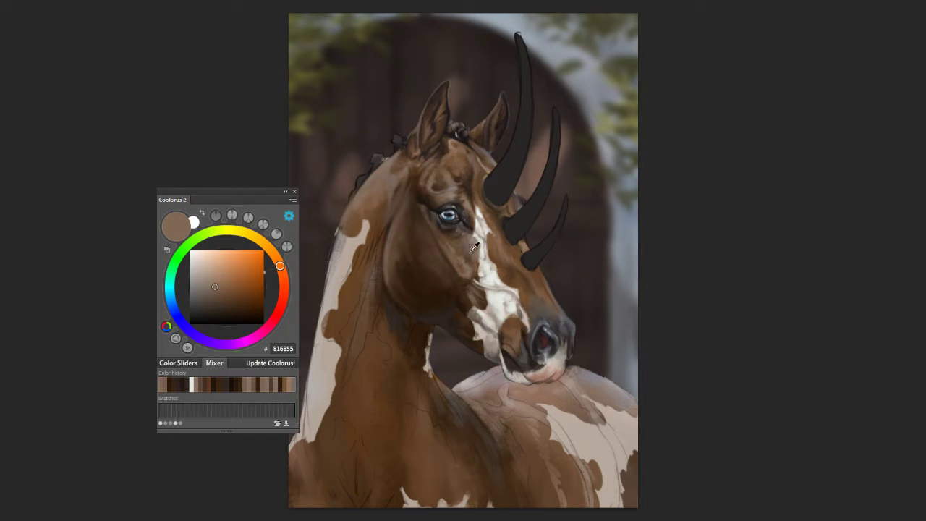
{"action": "left_click", "coordinate": [476, 261], "text": "alt"}
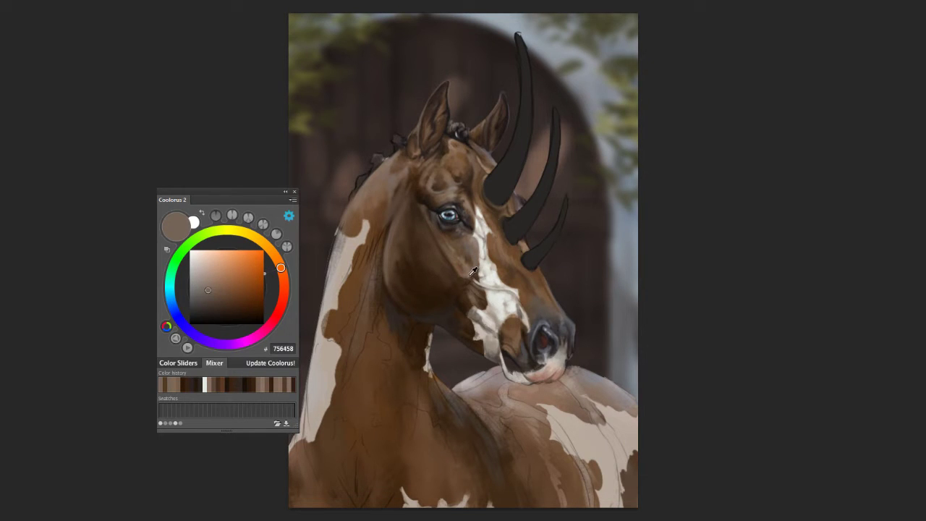
{"action": "left_click", "coordinate": [478, 272], "text": "alt"}
{"action": "left_click", "coordinate": [475, 276], "text": "alt"}
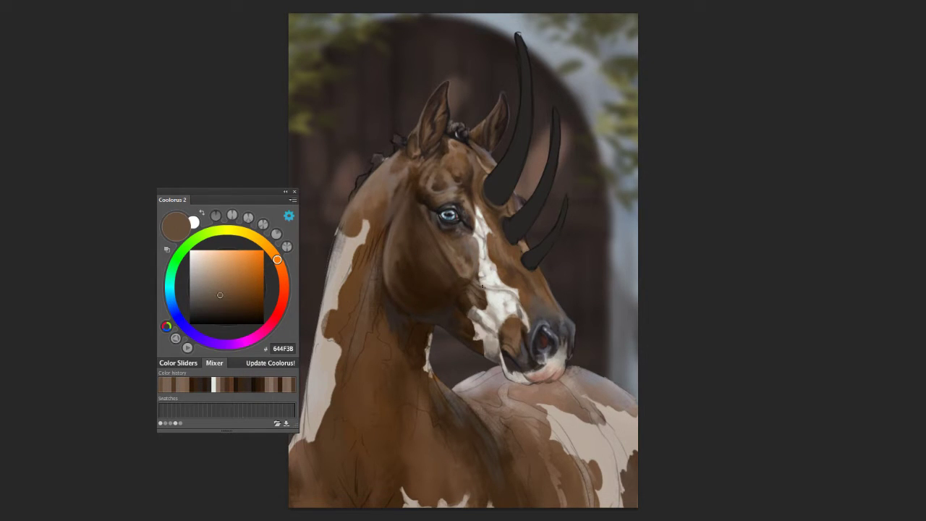
Step: Sample cheek browns and paint a soft lighter brown stroke below the eye
{"action": "scroll", "coordinate": [503, 340], "scroll_direction": "up", "scroll_amount": 2}
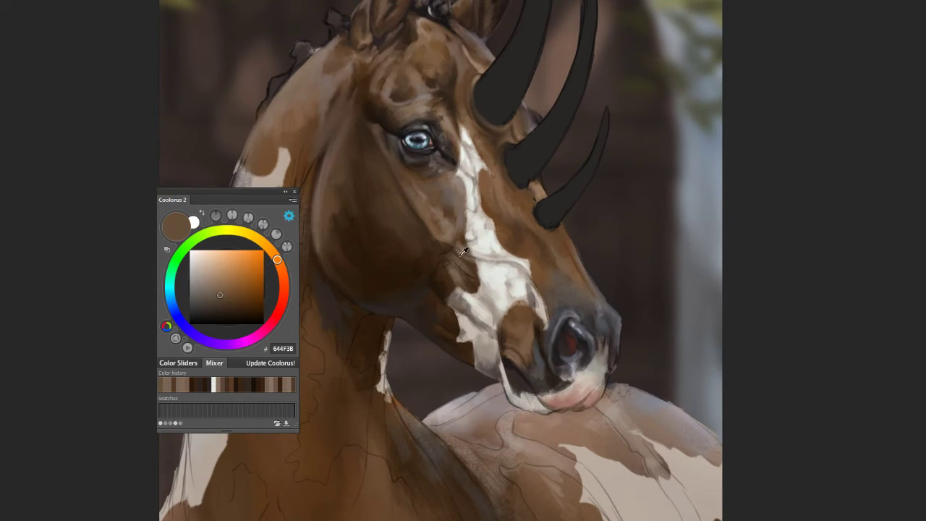
{"action": "left_click", "coordinate": [459, 242], "text": "alt"}
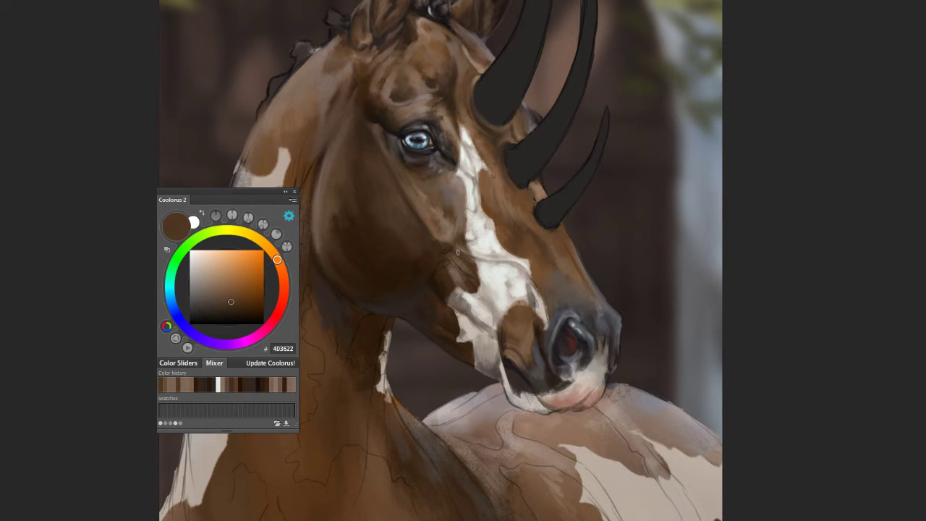
{"action": "left_click", "coordinate": [459, 246], "text": "alt"}
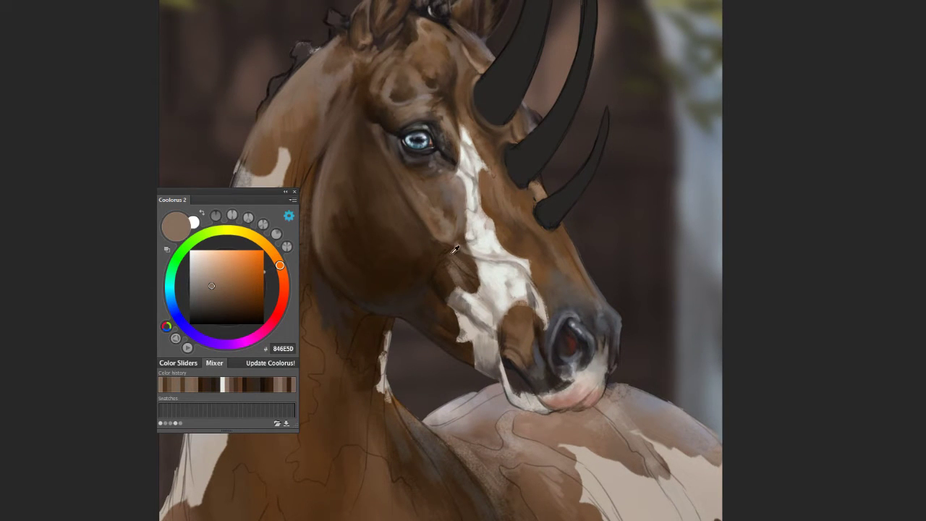
{"action": "left_click", "coordinate": [448, 254], "text": "alt"}
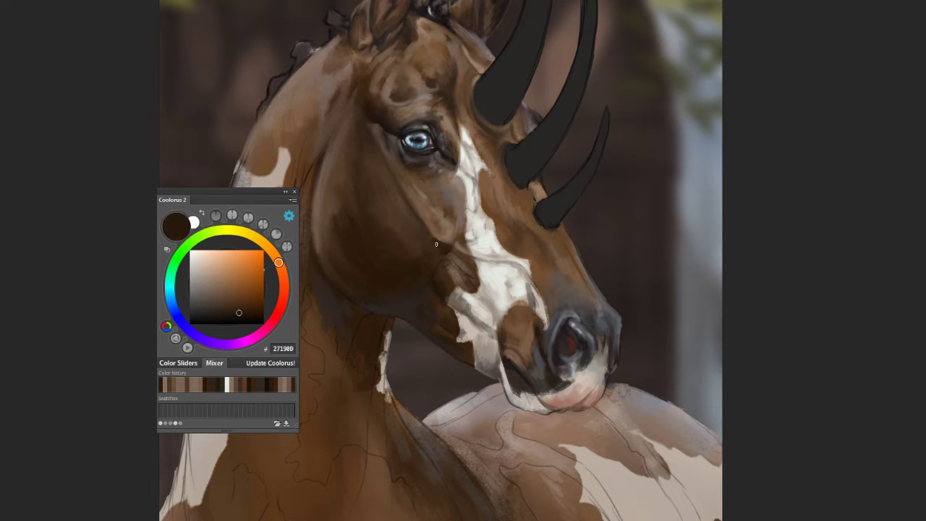
{"action": "left_click_drag", "start_coordinate": [438, 263], "coordinate": [489, 270]}
{"action": "left_click", "coordinate": [478, 220], "text": "alt"}
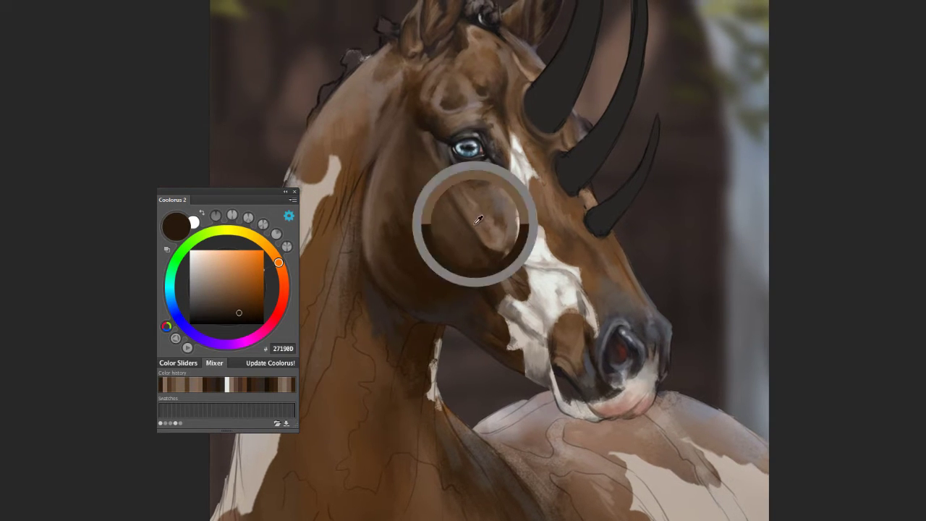
{"action": "left_click_drag", "start_coordinate": [470, 228], "coordinate": [457, 209]}
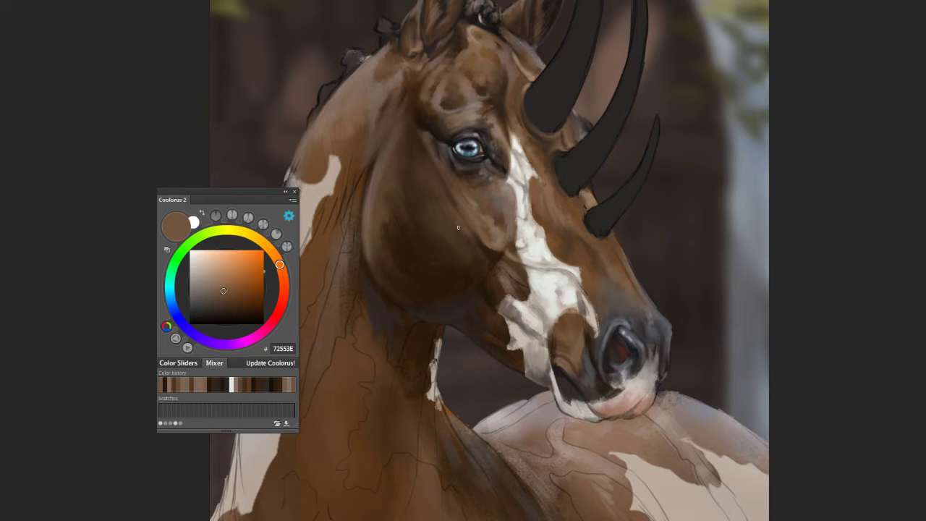
Step: Sample deep browns and dark grey-browns from the cheek, blaze edge and muzzle
{"action": "left_click", "coordinate": [430, 138], "text": "alt"}
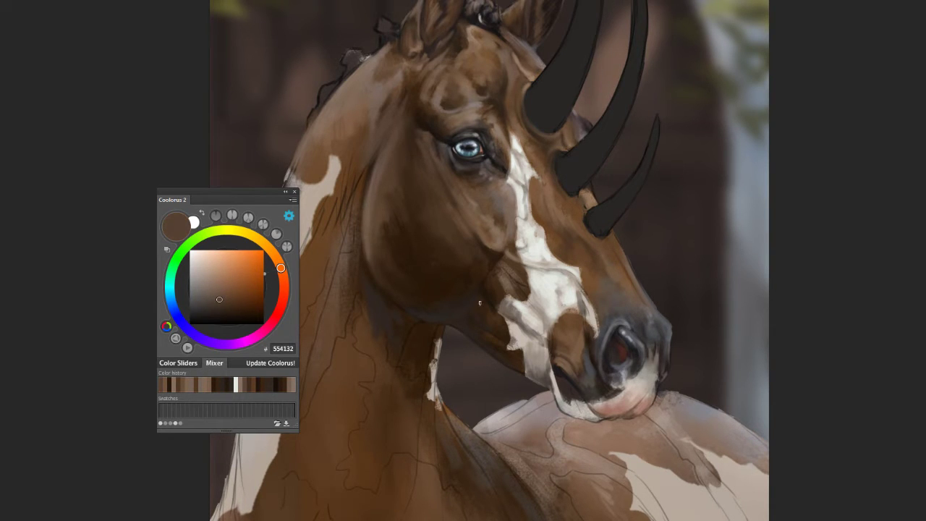
{"action": "left_click", "coordinate": [485, 277], "text": "alt"}
{"action": "left_click", "coordinate": [493, 304], "text": "alt"}
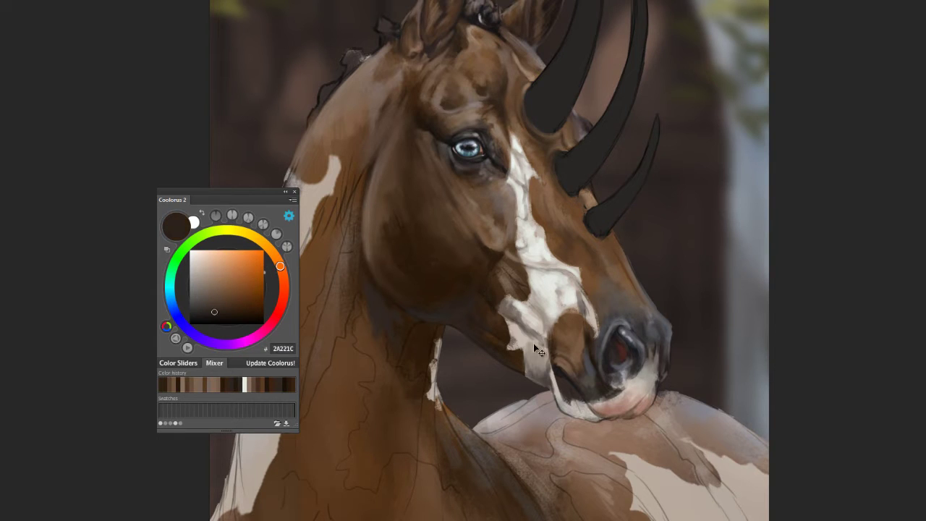
{"action": "left_click", "coordinate": [486, 287], "text": "alt"}
{"action": "left_click", "coordinate": [588, 253], "text": "alt"}
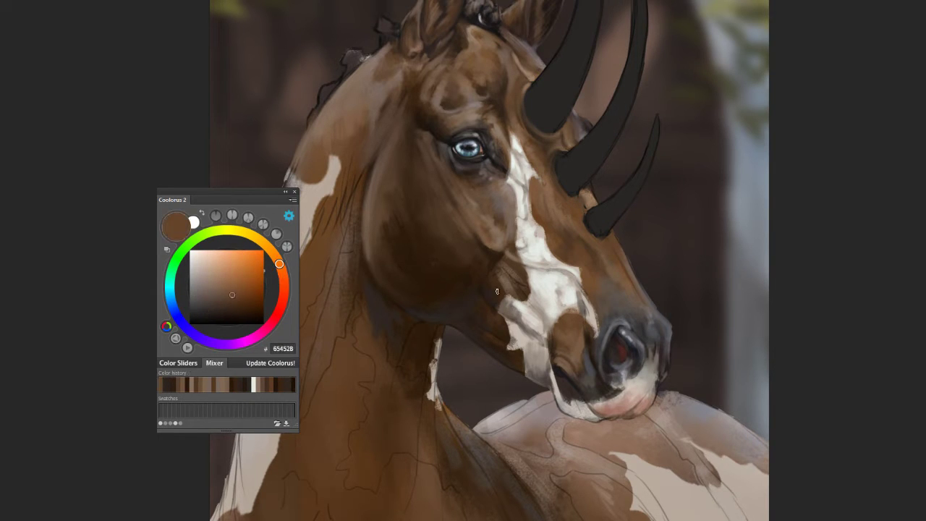
{"action": "left_click", "coordinate": [555, 365], "text": "alt"}
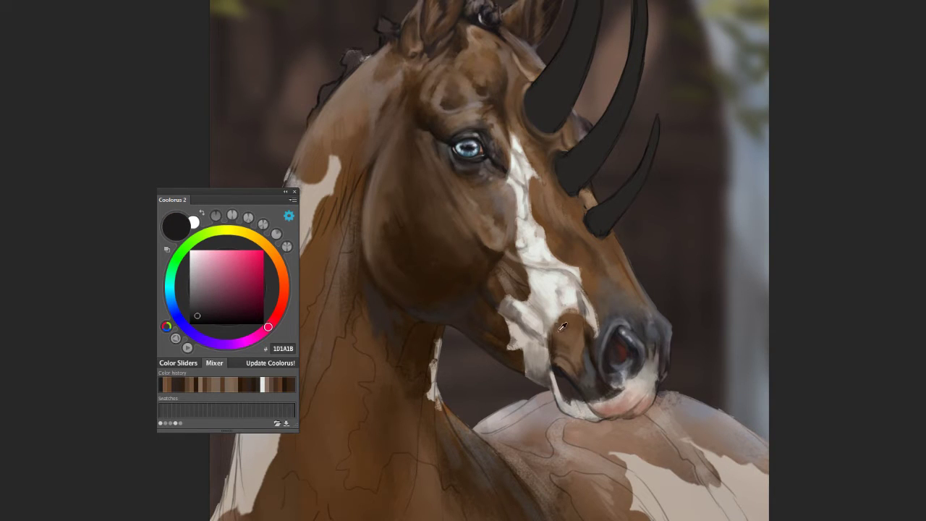
{"action": "left_click", "coordinate": [624, 310], "text": "alt"}
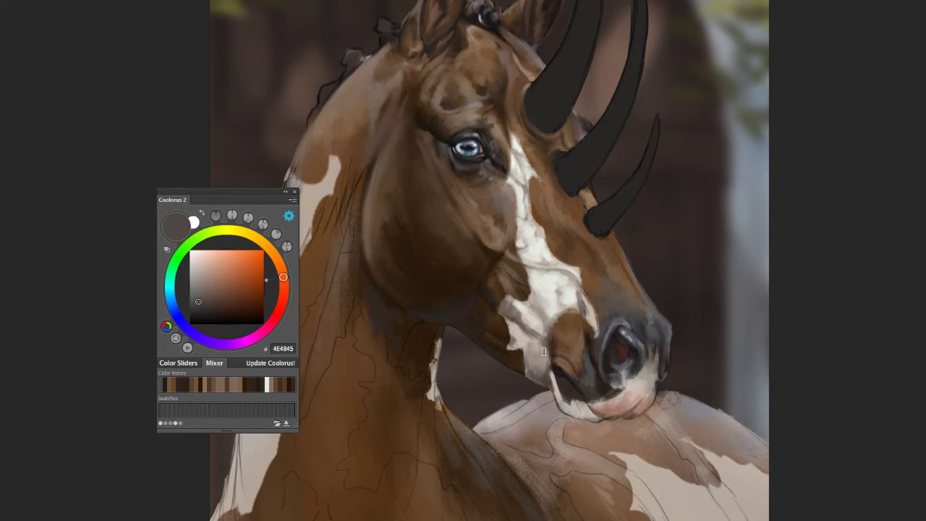
{"action": "left_click", "coordinate": [546, 353], "text": "alt"}
Step: Sample warm greys, mid browns and near-black from the nose and nostril
{"action": "left_click", "coordinate": [625, 310], "text": "alt"}
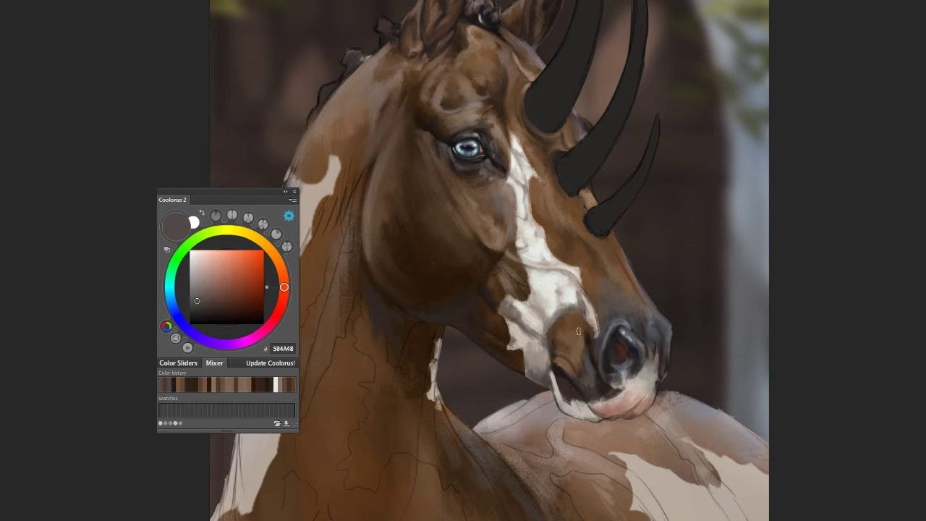
{"action": "left_click", "coordinate": [567, 320], "text": "alt"}
{"action": "left_click", "coordinate": [551, 333], "text": "alt"}
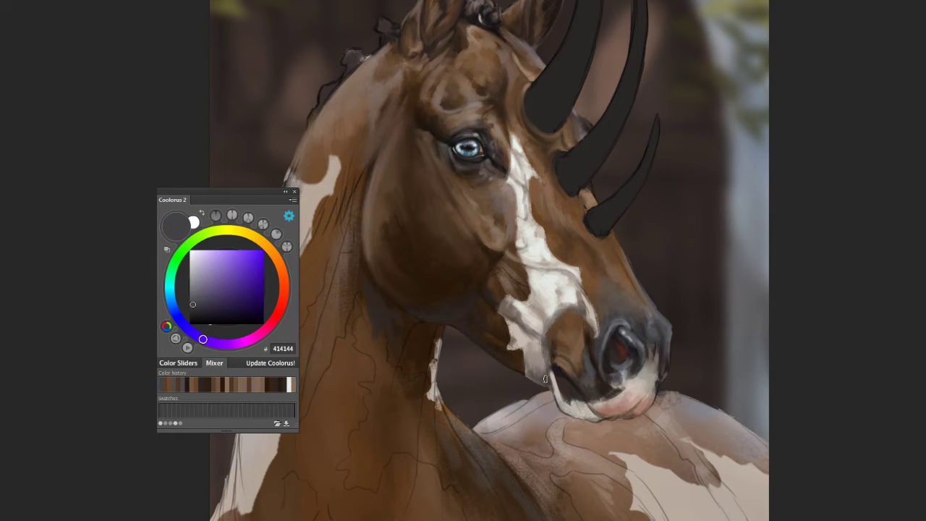
{"action": "left_click", "coordinate": [550, 365], "text": "alt"}
{"action": "left_click", "coordinate": [554, 367], "text": "alt"}
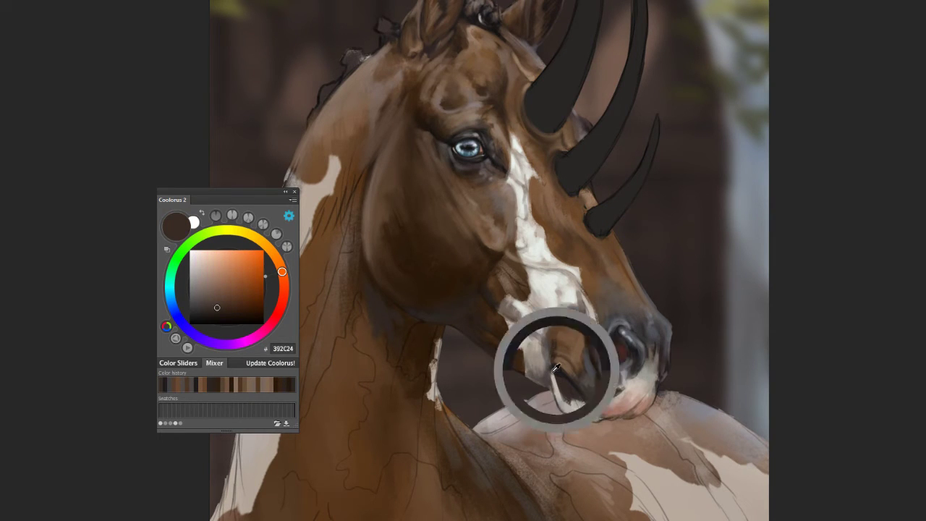
{"action": "left_click", "coordinate": [550, 373], "text": "alt"}
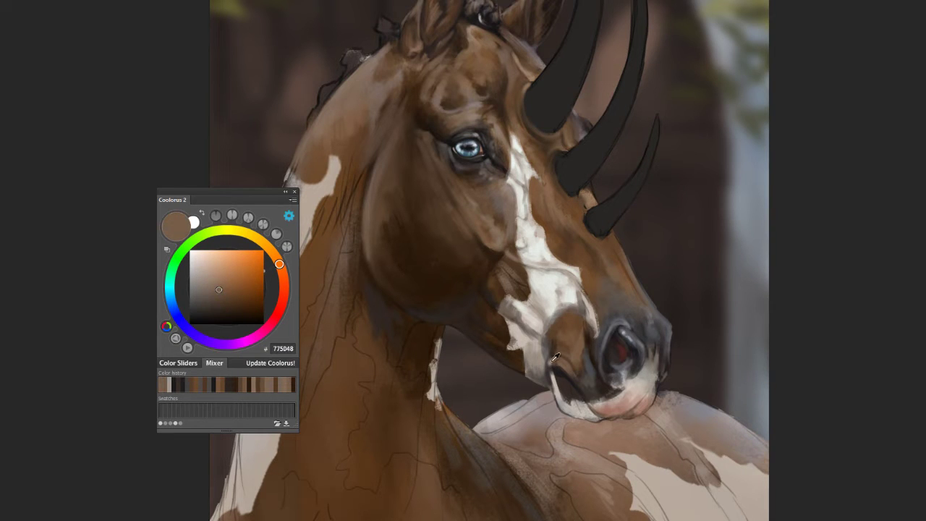
{"action": "left_click", "coordinate": [558, 361], "text": "alt"}
Step: Choose a warm golden ochre paint colour in the Coolorus wheel, via a muted olive
{"action": "scroll", "coordinate": [579, 408], "scroll_direction": "down", "scroll_amount": 1}
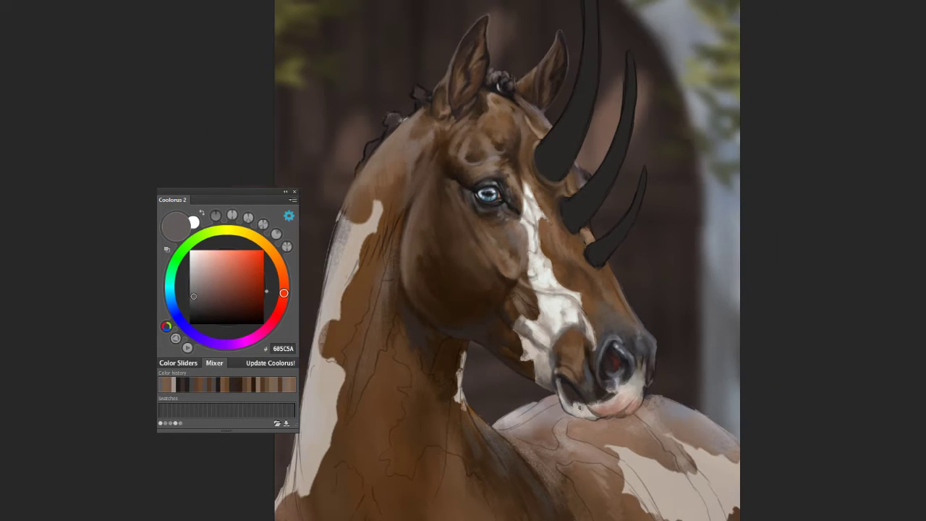
{"action": "left_click_drag", "start_coordinate": [539, 355], "coordinate": [499, 298]}
{"action": "left_click", "coordinate": [250, 236]}
{"action": "left_click", "coordinate": [207, 287]}
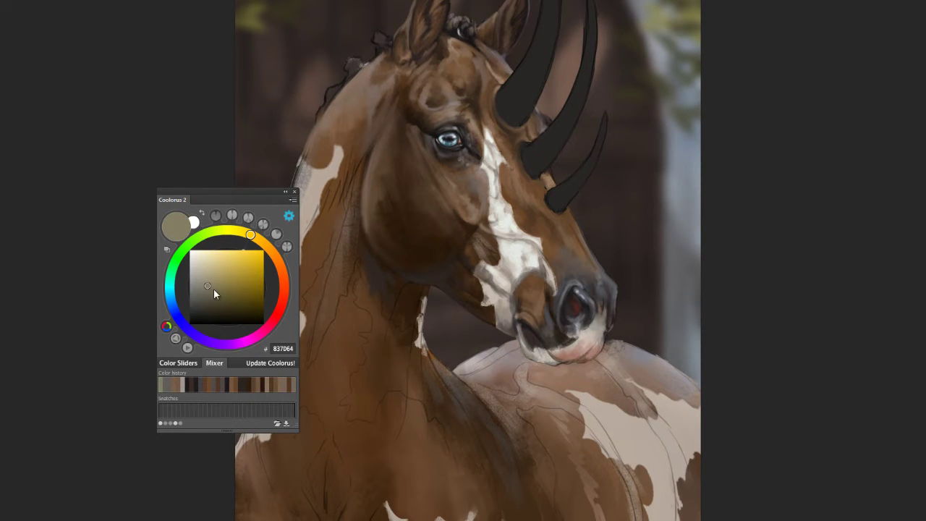
{"action": "left_click", "coordinate": [217, 292]}
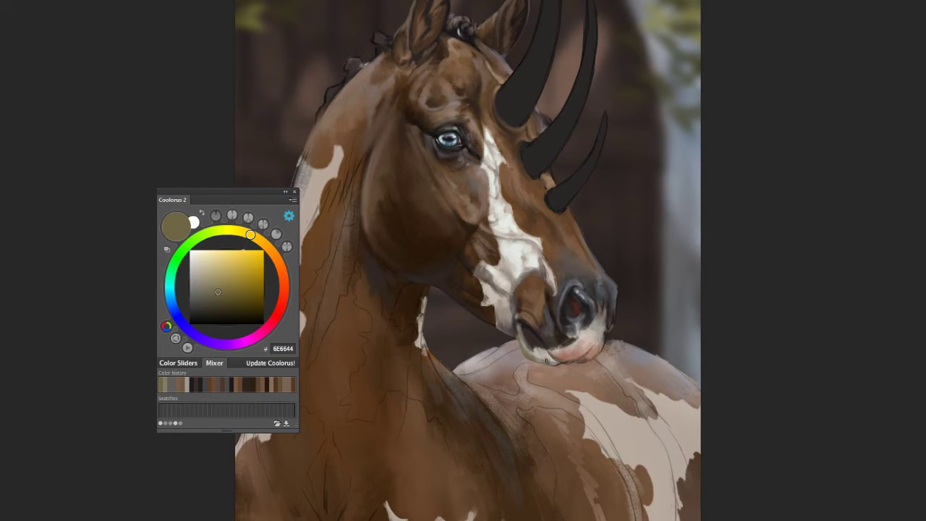
{"action": "left_click", "coordinate": [260, 240]}
{"action": "left_click", "coordinate": [237, 273]}
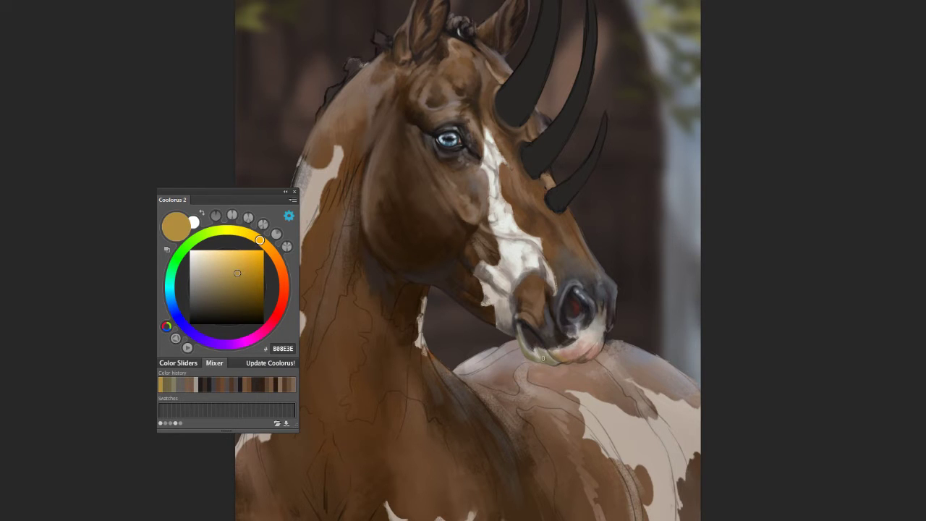
Step: Sample pale pink, red-brown, blue-grey and brown muzzle tones for the lip and chin shadow
{"action": "left_click", "coordinate": [590, 338], "text": "alt"}
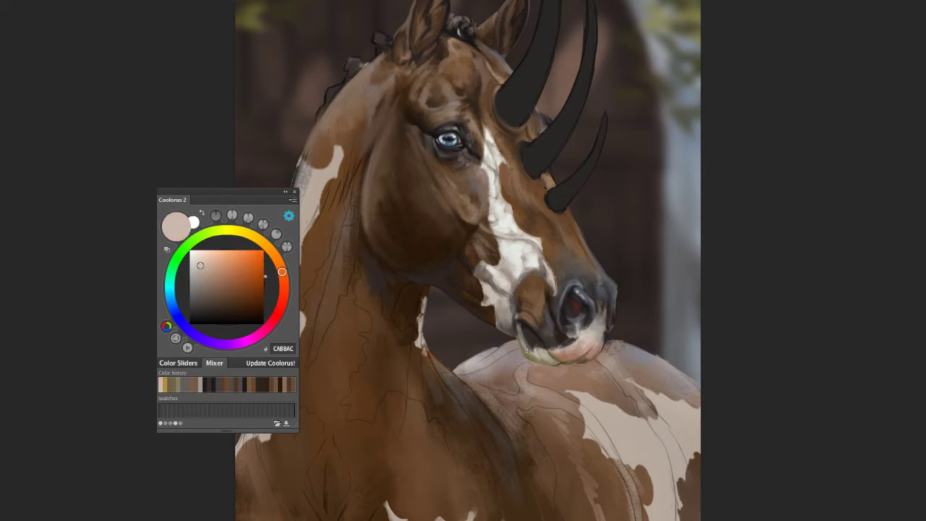
{"action": "left_click", "coordinate": [552, 352], "text": "alt"}
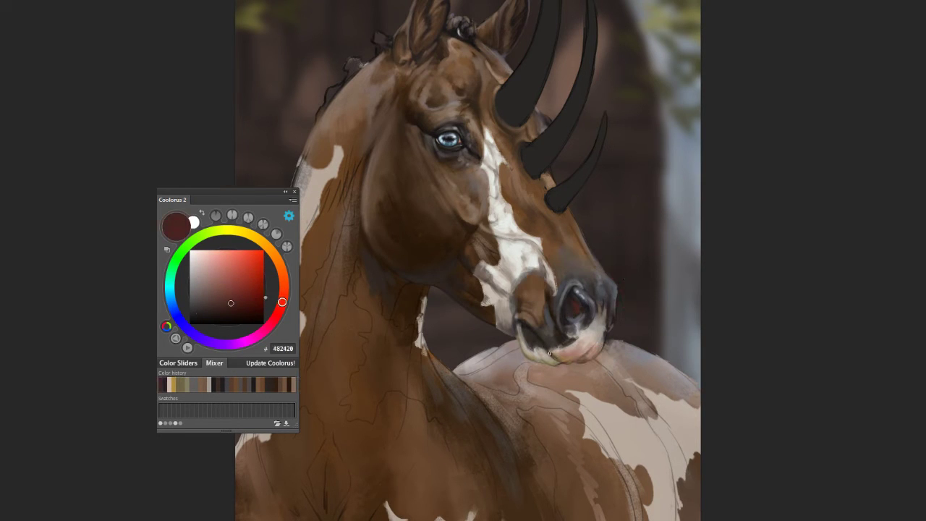
{"action": "left_click", "coordinate": [548, 329], "text": "alt"}
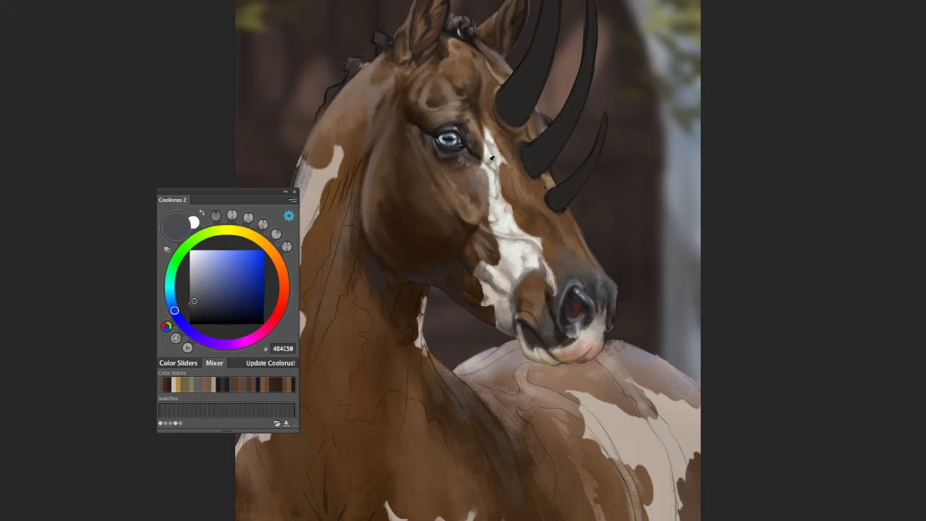
{"action": "left_click", "coordinate": [570, 318], "text": "alt"}
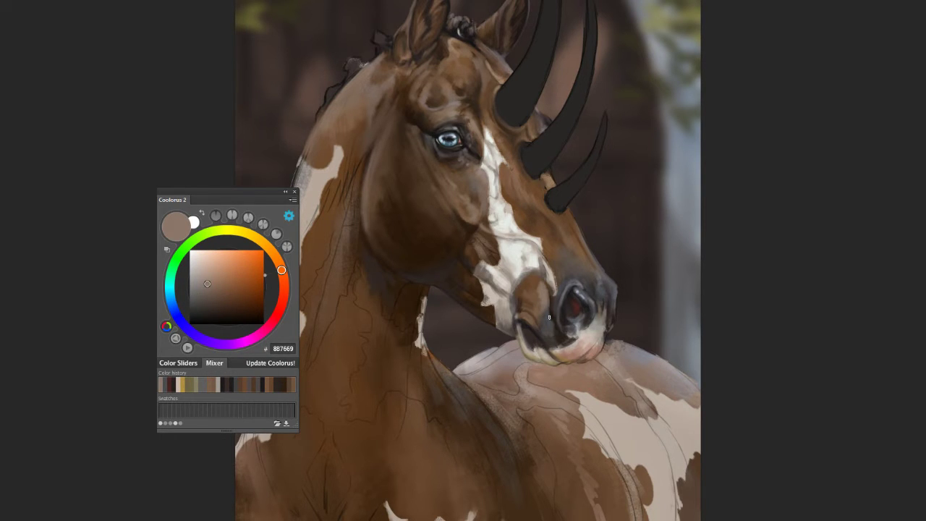
{"action": "left_click", "coordinate": [558, 323], "text": "alt"}
{"action": "left_click", "coordinate": [547, 316], "text": "alt"}
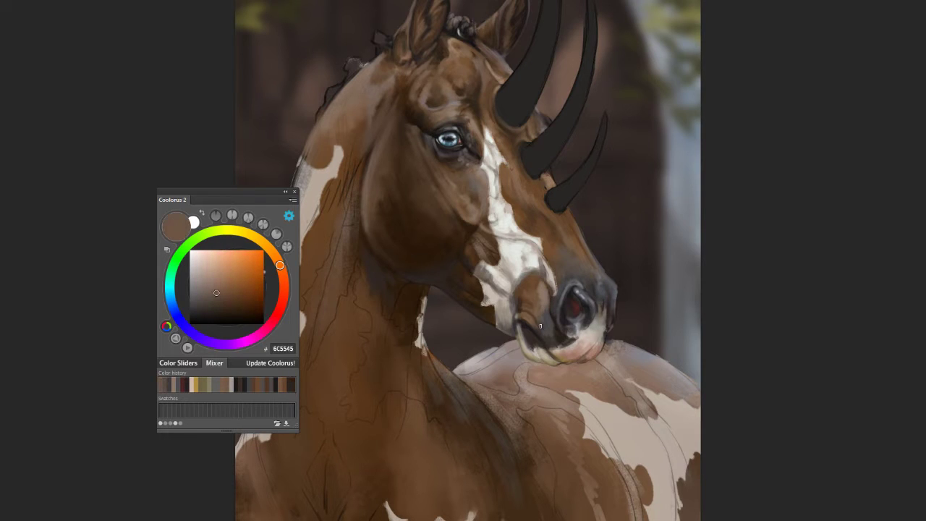
{"action": "left_click", "coordinate": [545, 300], "text": "alt"}
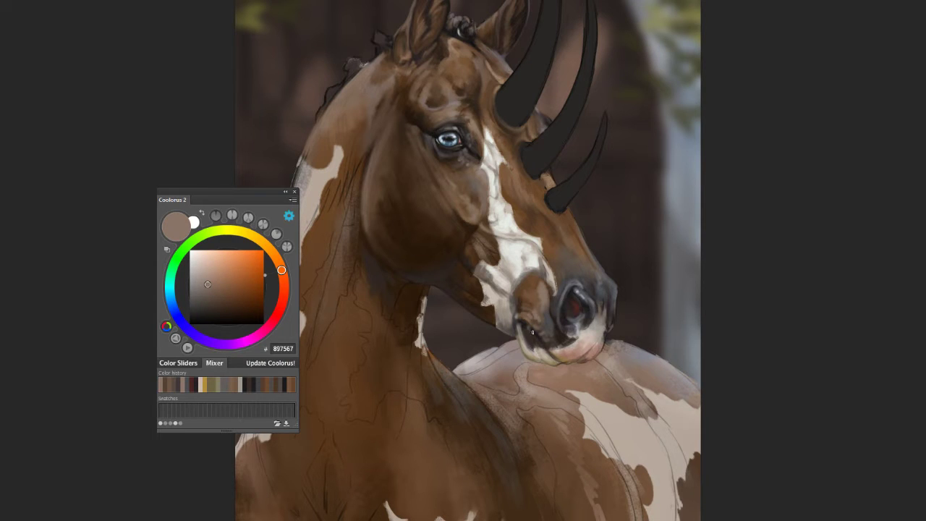
{"action": "left_click", "coordinate": [530, 318], "text": "alt"}
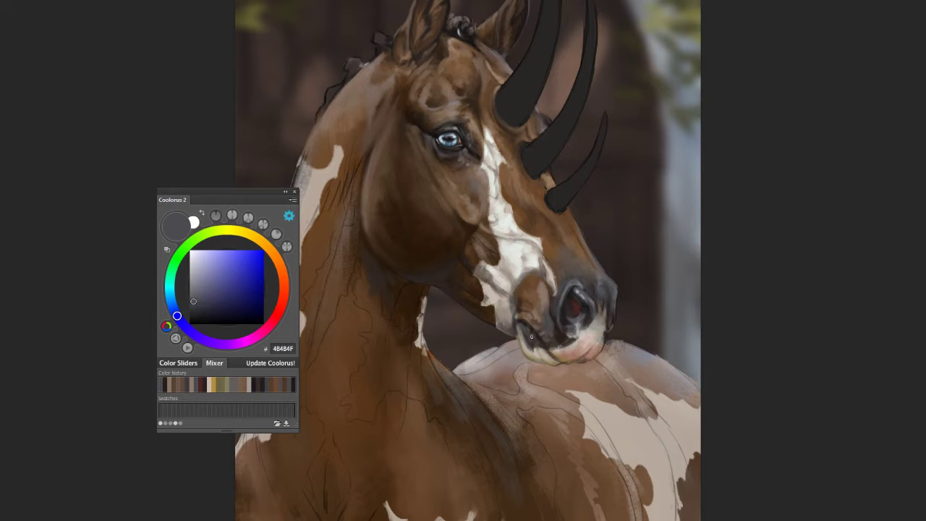
{"action": "left_click", "coordinate": [535, 289], "text": "alt"}
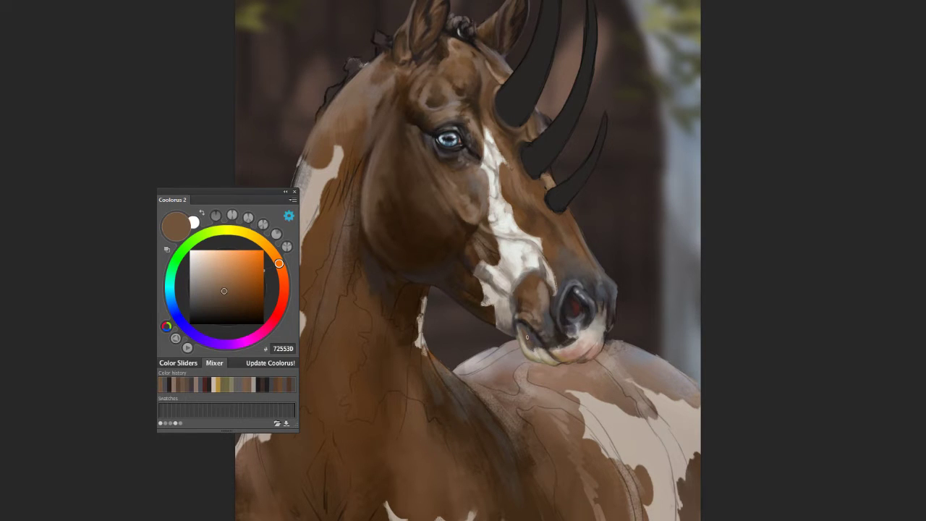
{"action": "left_click", "coordinate": [522, 331], "text": "alt"}
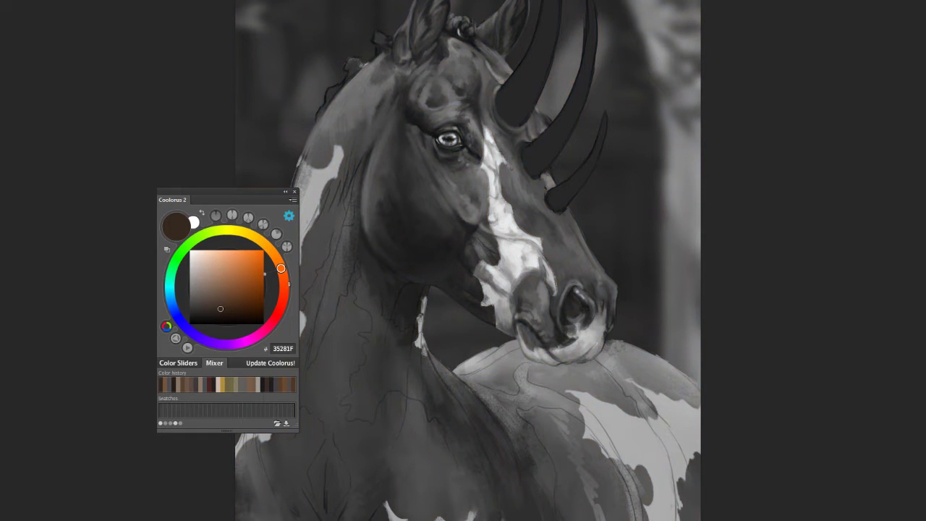
Step: Darken the lower lip, chin and area beneath, then sample beige and grey nose tones
{"action": "mouse_move", "coordinate": [515, 320]}
{"action": "left_mouse_down"}
{"action": "mouse_move", "coordinate": [534, 352]}
{"action": "mouse_move", "coordinate": [526, 333]}
{"action": "mouse_move", "coordinate": [499, 326]}
{"action": "left_mouse_up"}
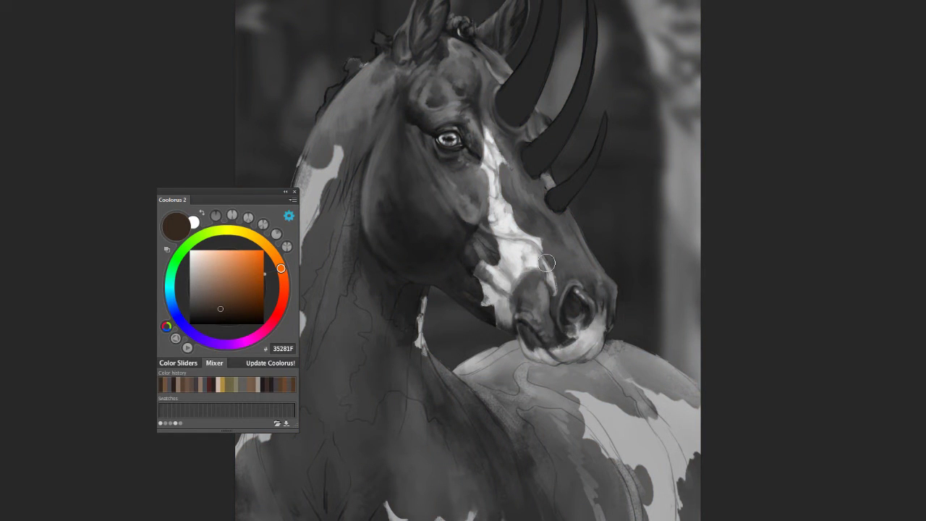
{"action": "left_click_drag", "start_coordinate": [557, 361], "coordinate": [580, 354]}
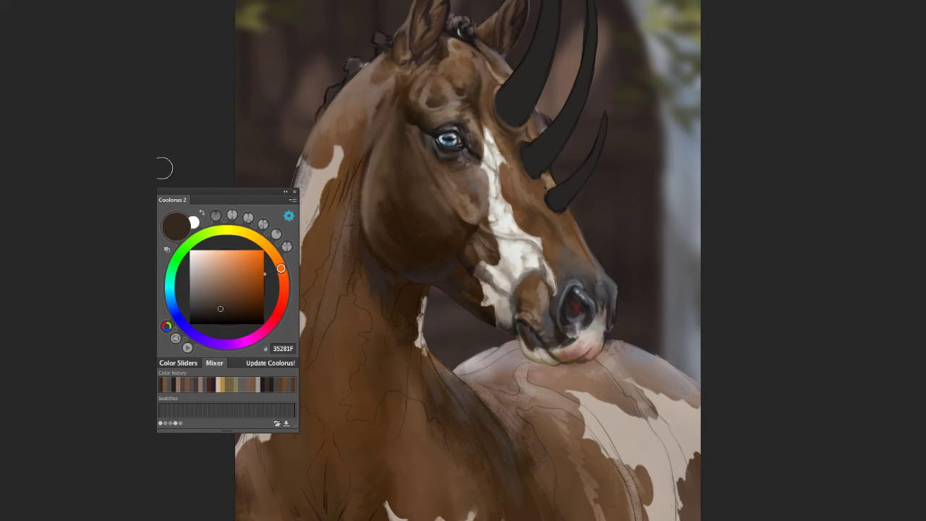
{"action": "left_click", "coordinate": [516, 313], "text": "alt"}
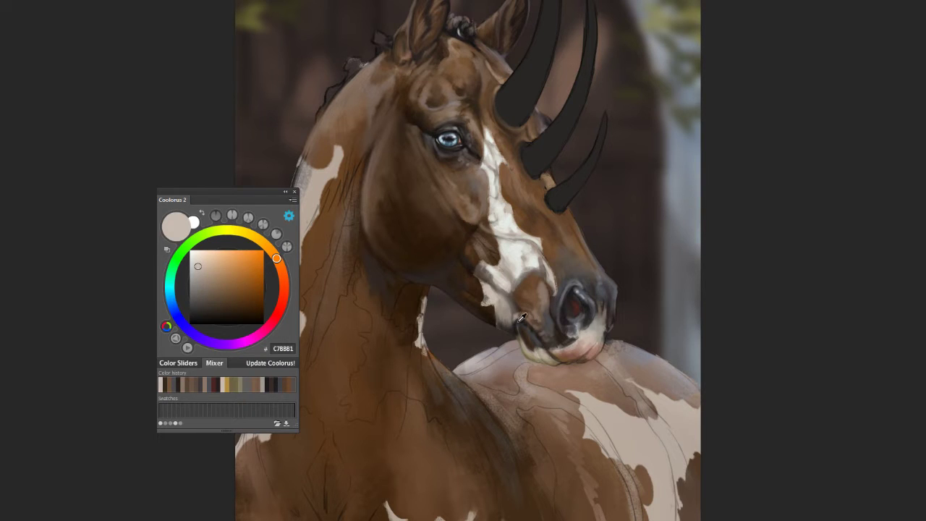
{"action": "left_click", "coordinate": [521, 319], "text": "alt"}
{"action": "left_click", "coordinate": [514, 305], "text": "alt"}
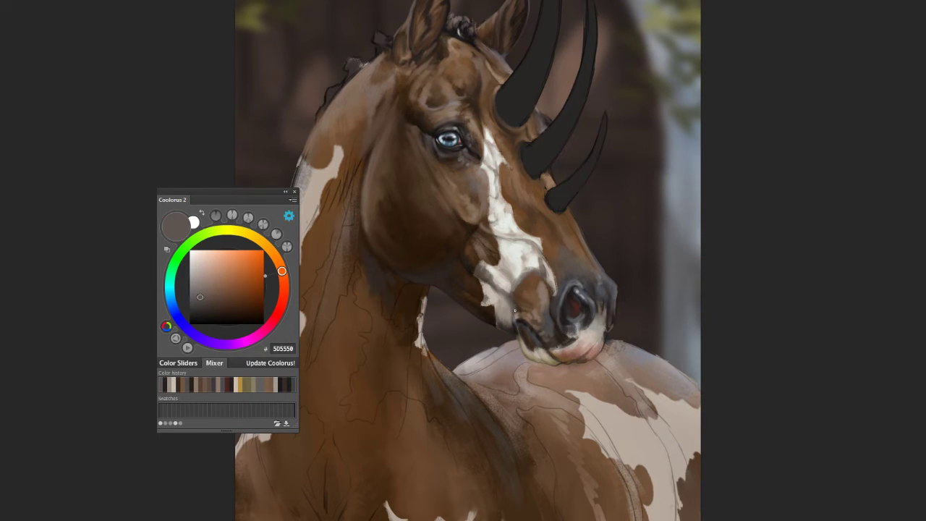
{"action": "left_click", "coordinate": [519, 314], "text": "alt"}
{"action": "left_click", "coordinate": [521, 309], "text": "alt"}
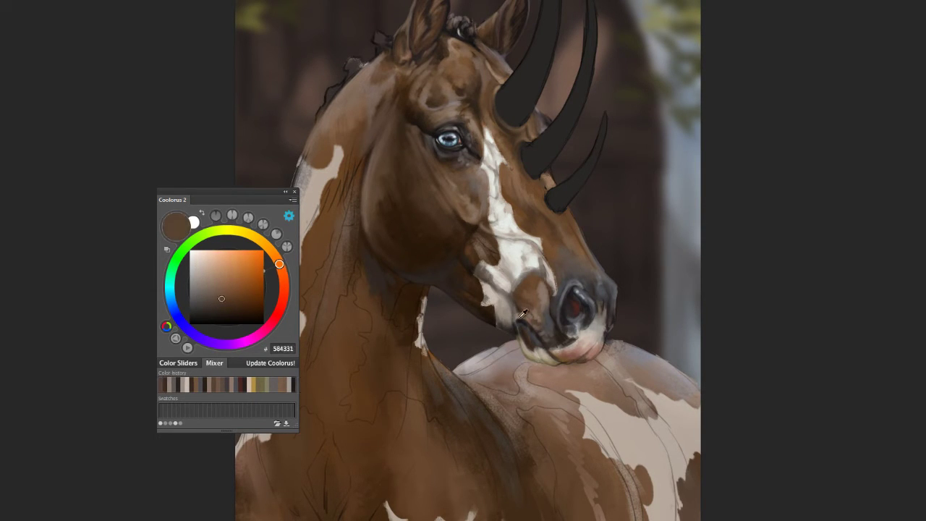
{"action": "left_click", "coordinate": [521, 319], "text": "alt"}
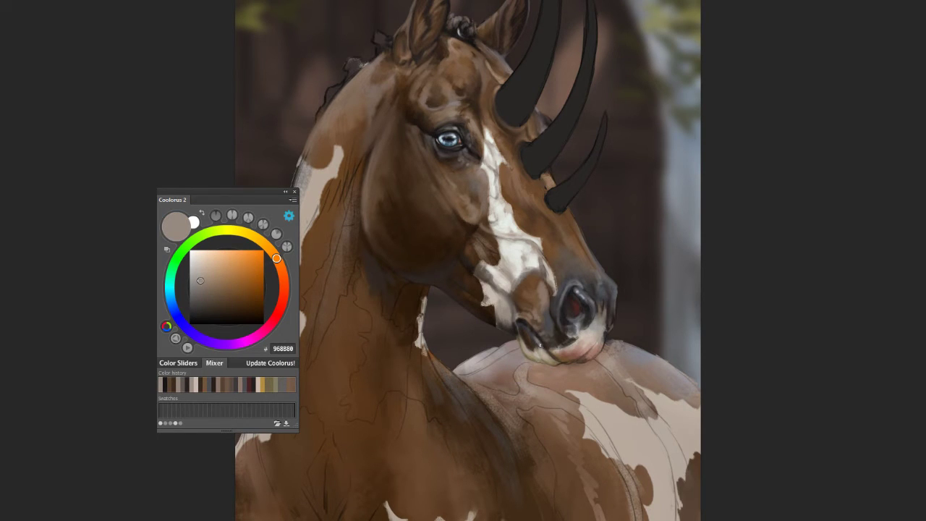
Step: Sample a bluish-grey shadow and mid to light greyish browns from the muzzle
{"action": "left_click", "coordinate": [579, 293], "text": "alt"}
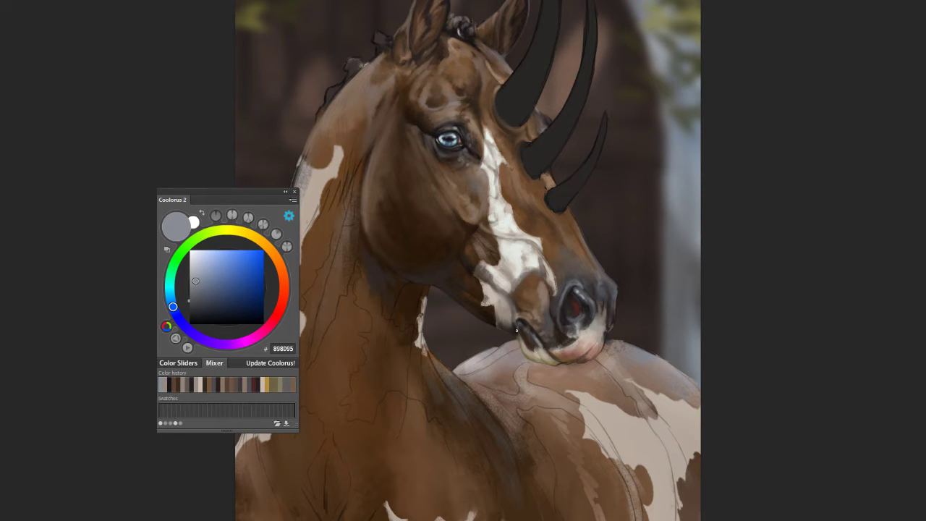
{"action": "left_click", "coordinate": [521, 332], "text": "alt"}
{"action": "left_click", "coordinate": [493, 324], "text": "alt"}
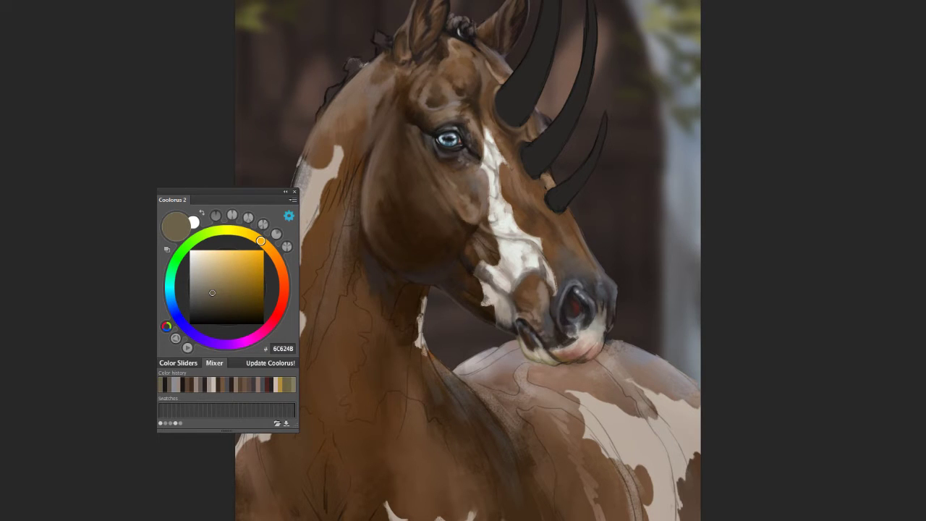
{"action": "left_click", "coordinate": [587, 332], "text": "alt"}
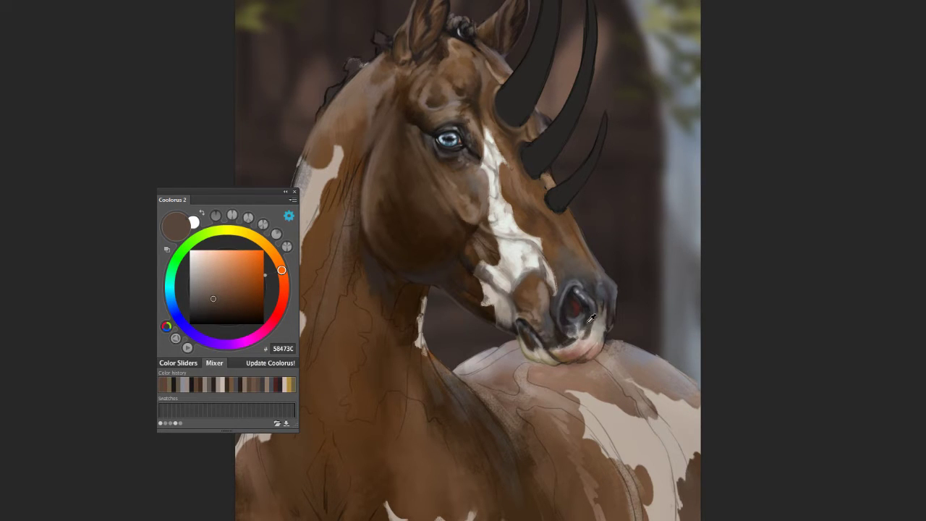
{"action": "left_click", "coordinate": [592, 318], "text": "alt"}
{"action": "left_click", "coordinate": [586, 337], "text": "alt"}
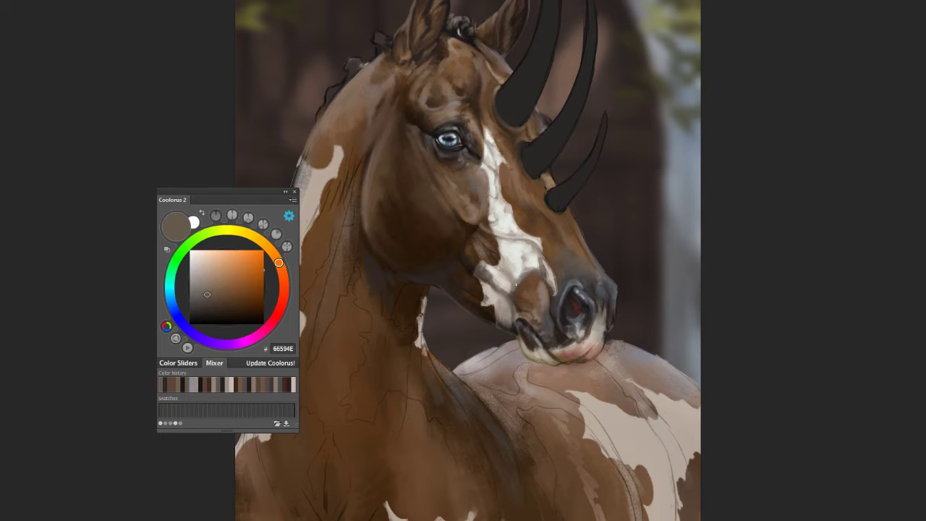
Step: Sample cool dark greys and an even darker tone from the nose
{"action": "left_click", "coordinate": [592, 306], "text": "alt"}
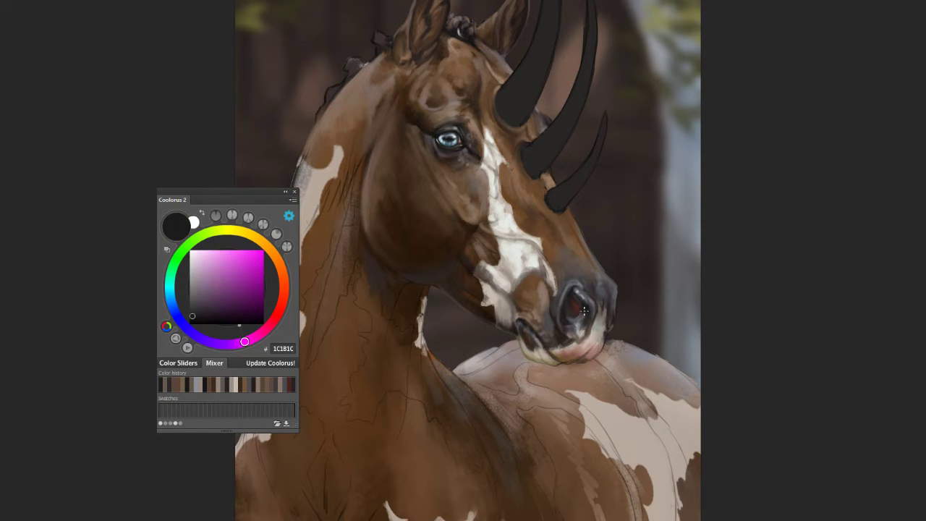
{"action": "left_click", "coordinate": [606, 310], "text": "alt"}
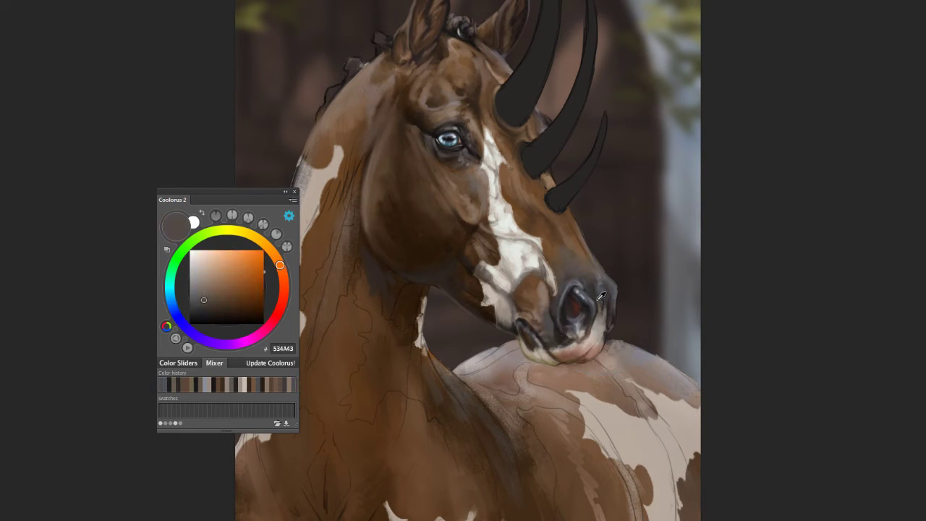
{"action": "left_click", "coordinate": [600, 317], "text": "alt"}
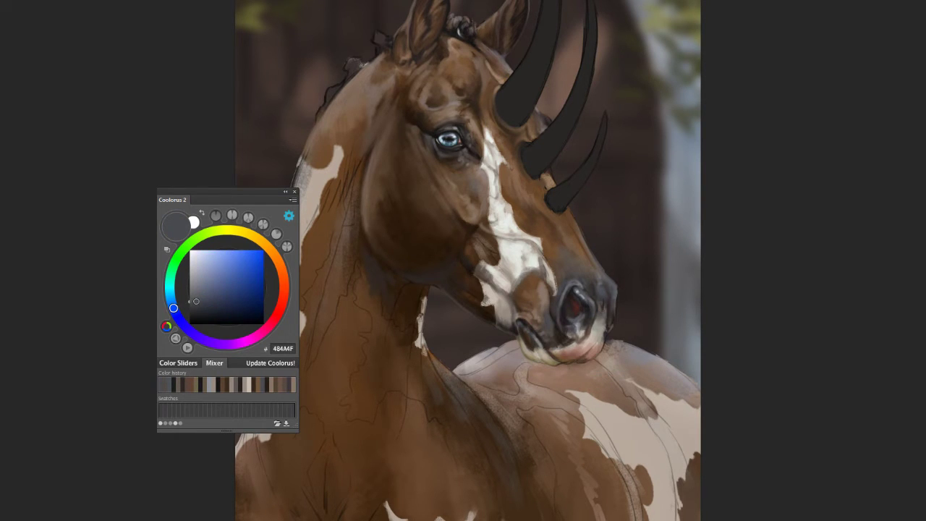
{"action": "left_click", "coordinate": [599, 306], "text": "alt"}
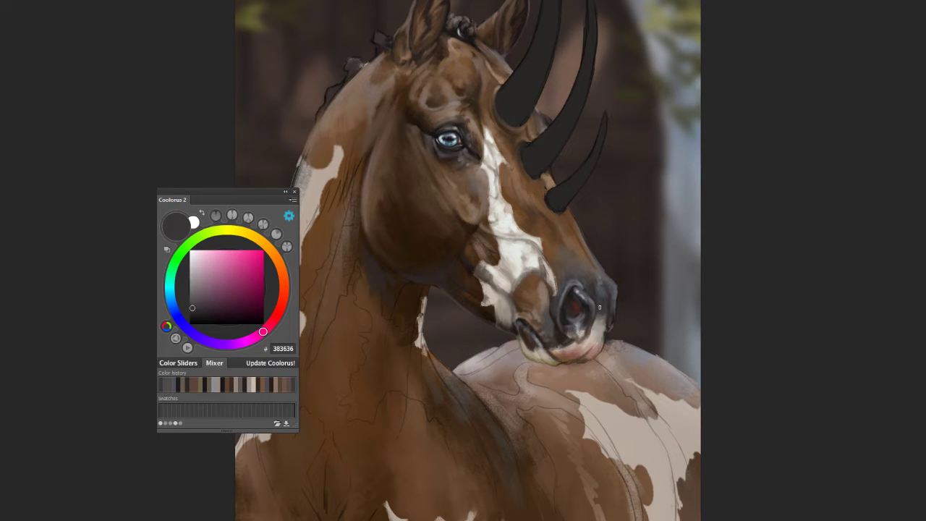
{"action": "left_click", "coordinate": [595, 301], "text": "alt"}
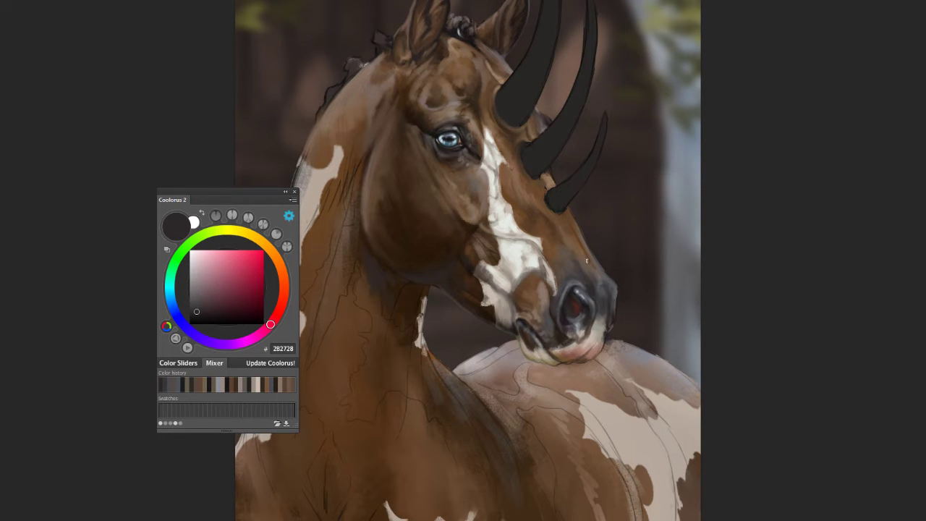
Step: Sample mid, beige and very dark browns from the face beside the blaze
{"action": "left_click", "coordinate": [584, 271], "text": "alt"}
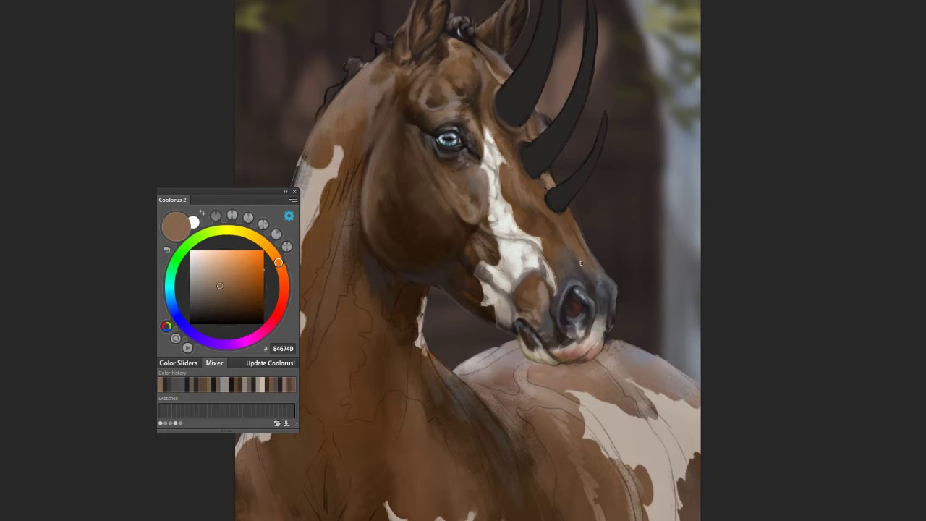
{"action": "left_click", "coordinate": [585, 265], "text": "alt"}
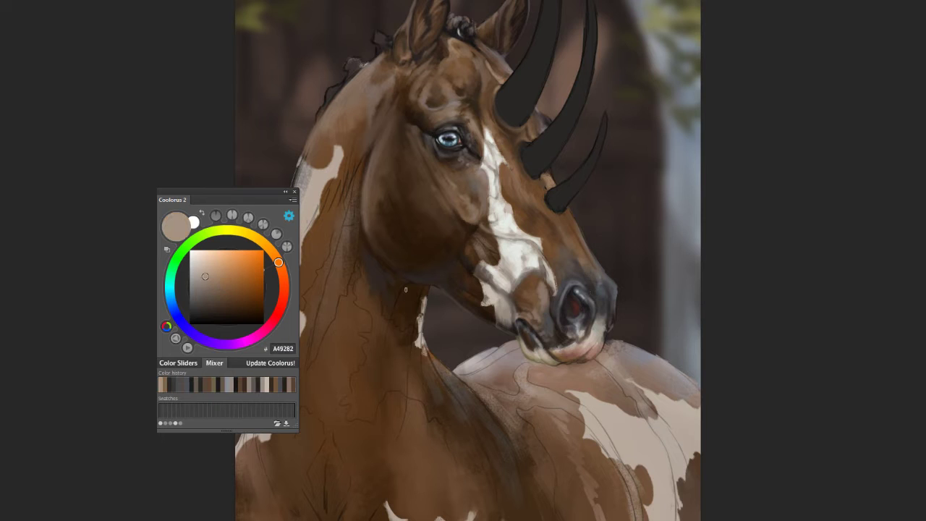
{"action": "left_click", "coordinate": [588, 267], "text": "alt"}
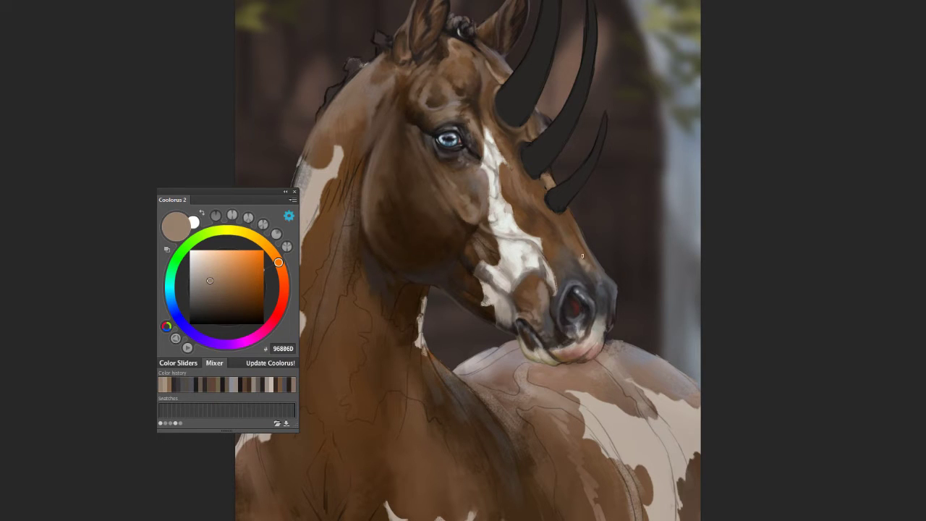
{"action": "left_click", "coordinate": [562, 215], "text": "alt"}
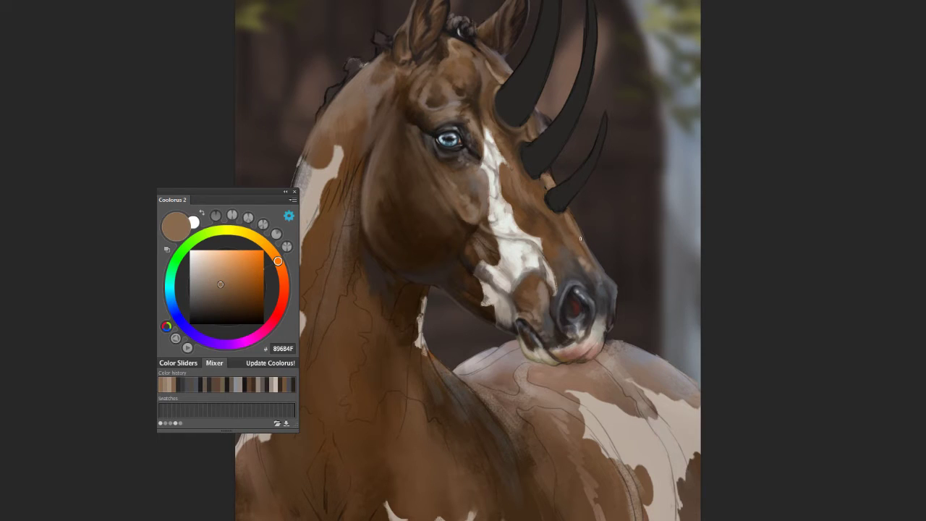
{"action": "left_click", "coordinate": [569, 220], "text": "alt"}
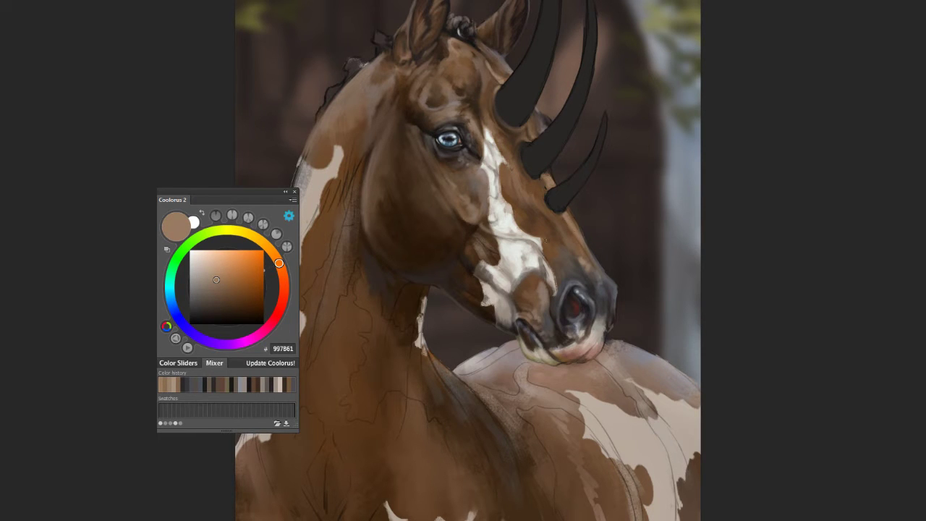
{"action": "left_click", "coordinate": [544, 185], "text": "alt"}
{"action": "left_click", "coordinate": [548, 193], "text": "alt"}
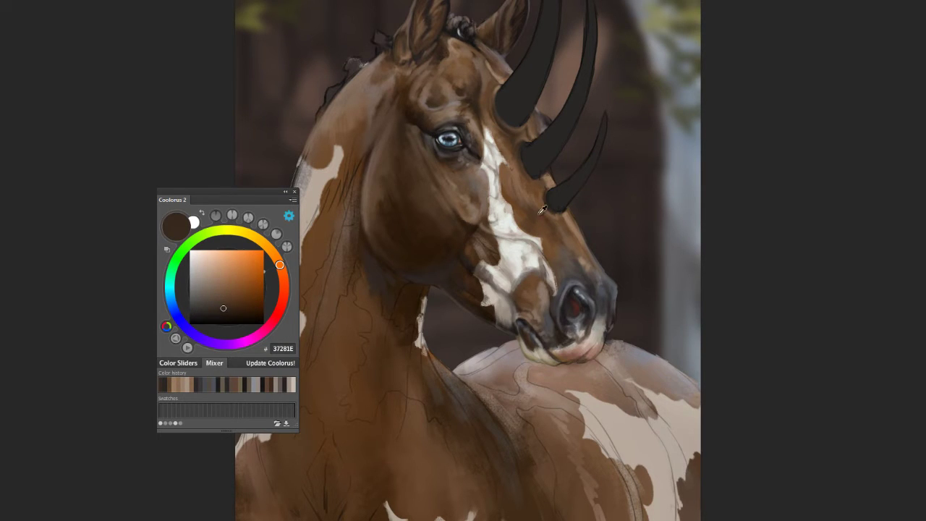
{"action": "left_click", "coordinate": [531, 201], "text": "alt"}
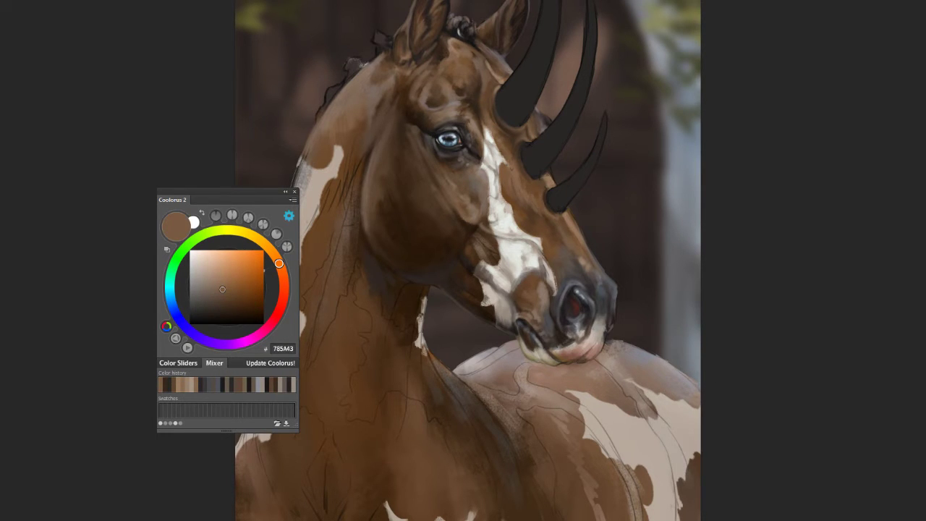
Step: Sample alternating lighter and darker browns between the eye and the blaze
{"action": "left_click", "coordinate": [498, 175], "text": "alt"}
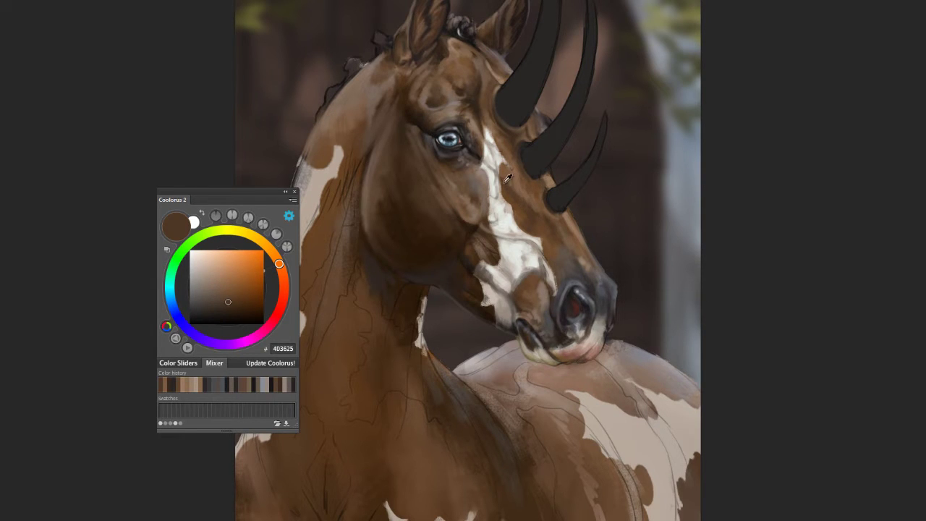
{"action": "left_click", "coordinate": [527, 212], "text": "alt"}
{"action": "left_click", "coordinate": [512, 191], "text": "alt"}
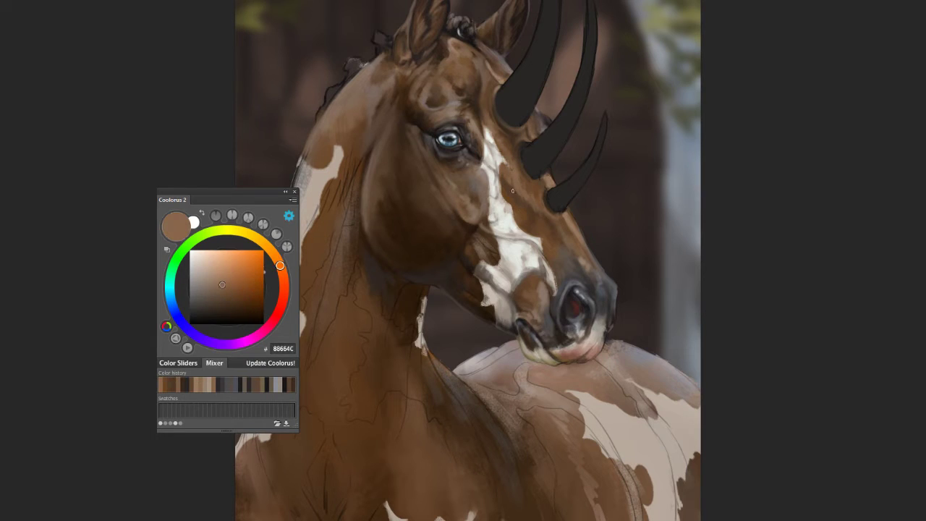
{"action": "left_click", "coordinate": [502, 190], "text": "alt"}
{"action": "left_click", "coordinate": [516, 211], "text": "alt"}
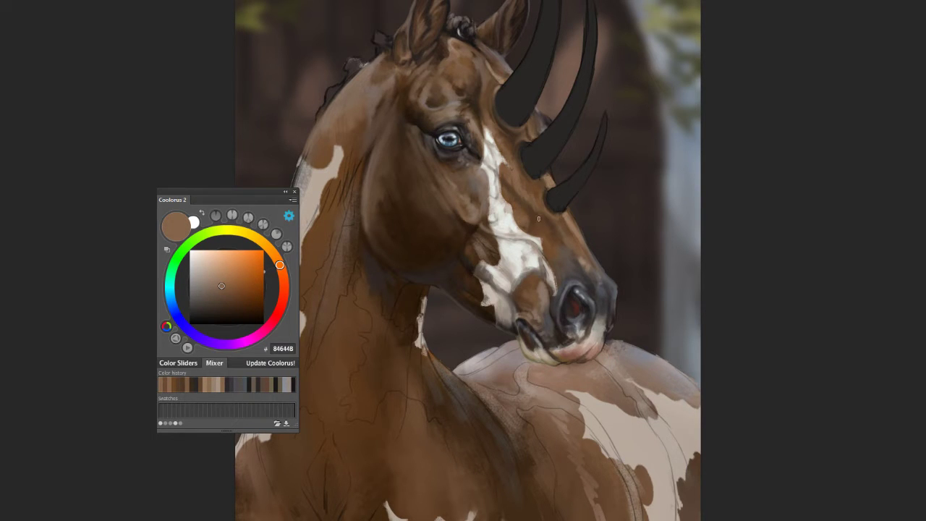
{"action": "left_click", "coordinate": [525, 173], "text": "alt"}
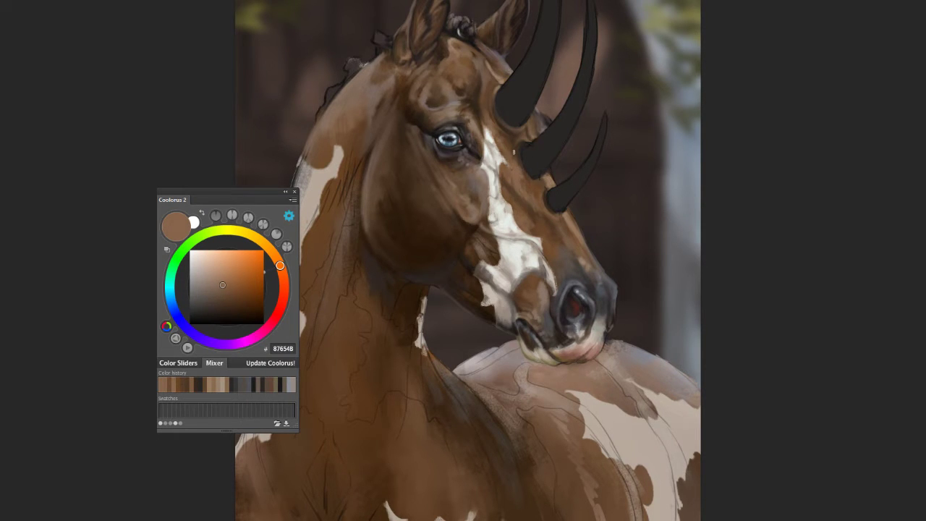
Step: Sample forehead browns and a very dark shadow tone near the horns
{"action": "left_click", "coordinate": [514, 182], "text": "alt"}
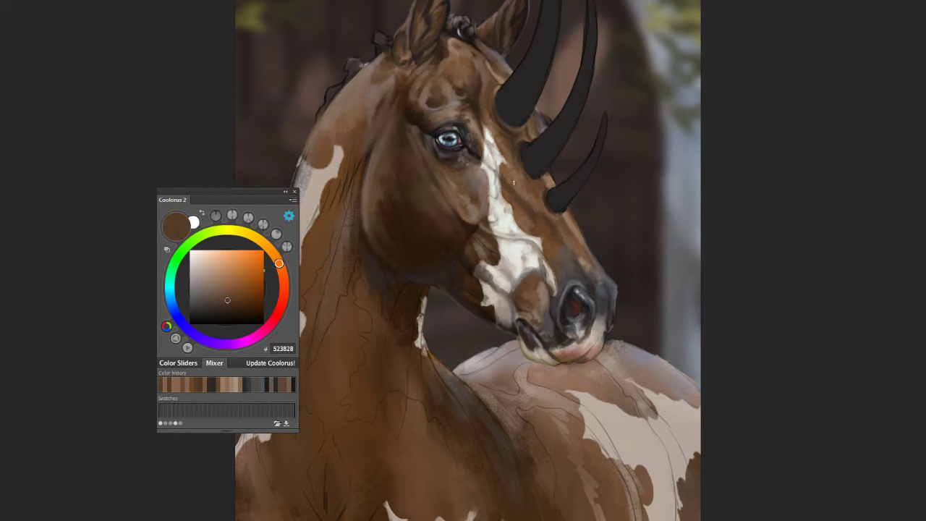
{"action": "left_click", "coordinate": [513, 184], "text": "alt"}
{"action": "left_click", "coordinate": [537, 193], "text": "alt"}
{"action": "left_click", "coordinate": [550, 179], "text": "alt"}
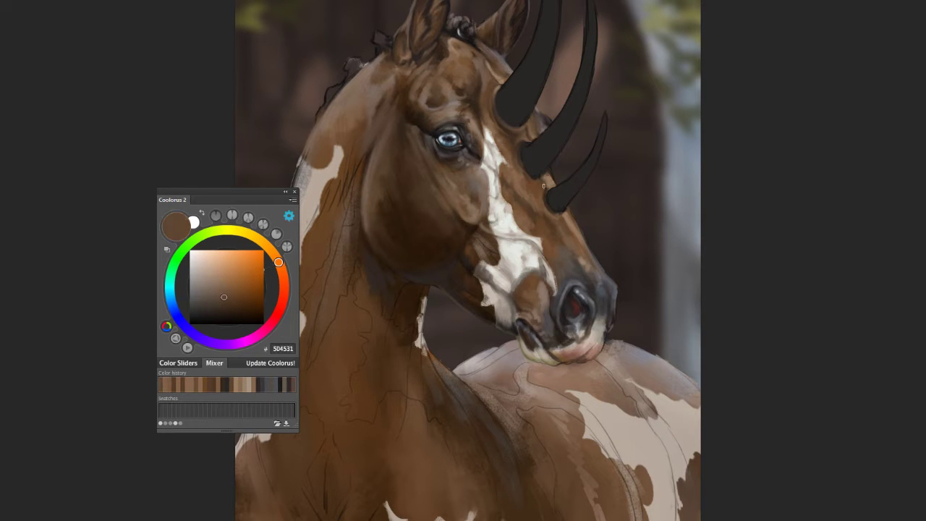
{"action": "left_click", "coordinate": [478, 113], "text": "alt"}
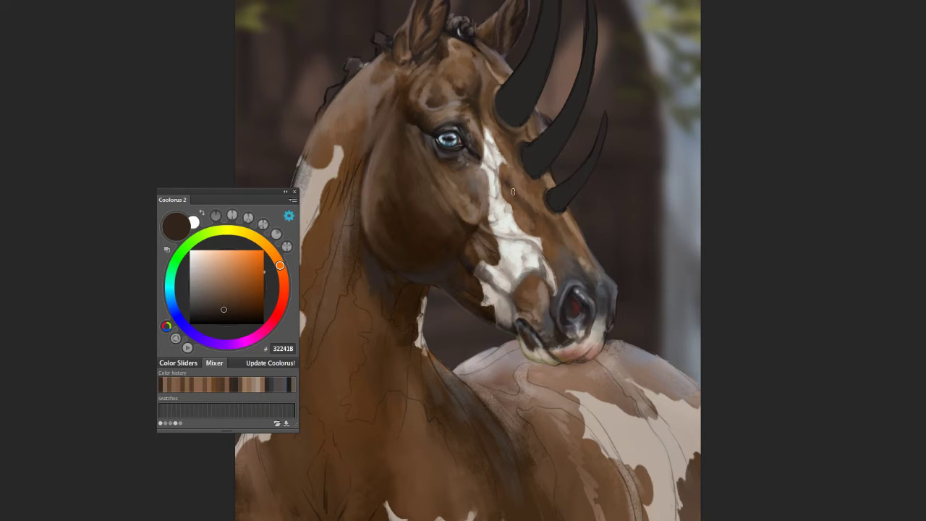
{"action": "scroll", "coordinate": [566, 278], "scroll_direction": "down", "scroll_amount": 1}
Step: Toggle between grayscale and colour with Ctrl+Y, darkening the nose and nostril shading and sampling face browns
{"action": "scroll", "coordinate": [566, 278], "scroll_direction": "down", "scroll_amount": 1}
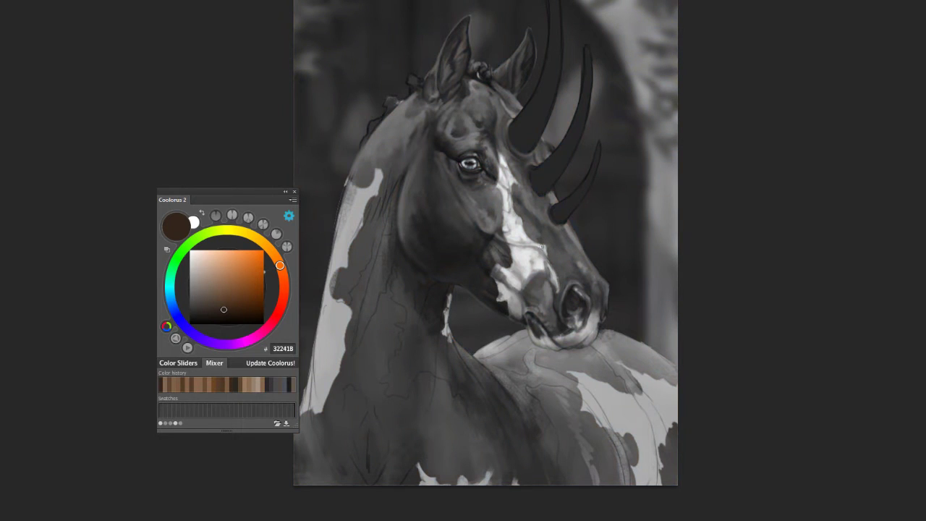
{"action": "key", "text": "ctrl+y"}
{"action": "key", "text": "ctrl+y"}
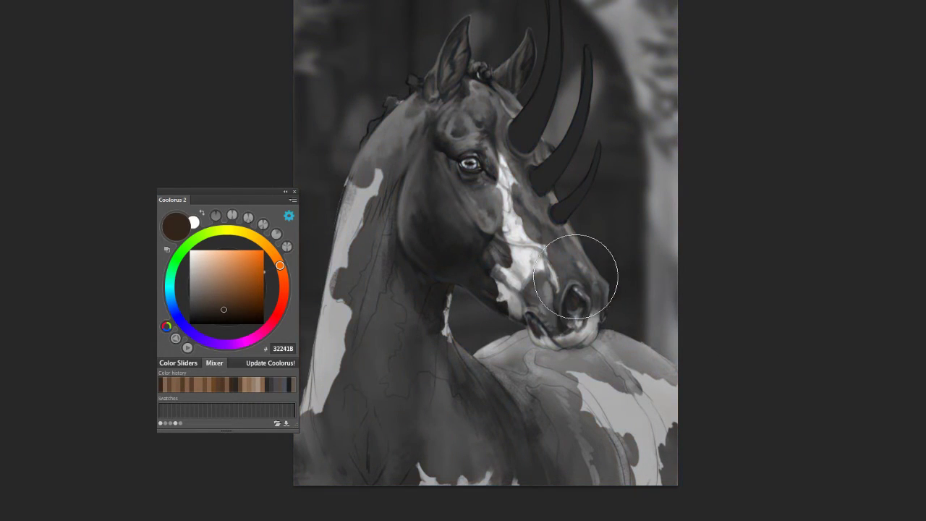
{"action": "left_click_drag", "start_coordinate": [578, 278], "coordinate": [560, 260]}
{"action": "key", "text": "ctrl+y"}
{"action": "key", "text": "ctrl+y"}
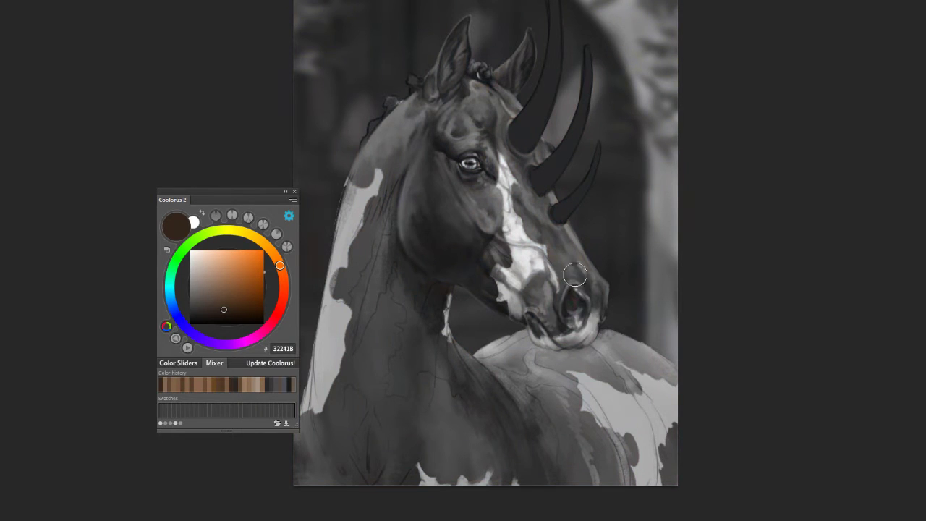
{"action": "key", "text": "ctrl+y"}
{"action": "left_click", "coordinate": [567, 259], "text": "alt"}
{"action": "left_click", "coordinate": [568, 250], "text": "alt"}
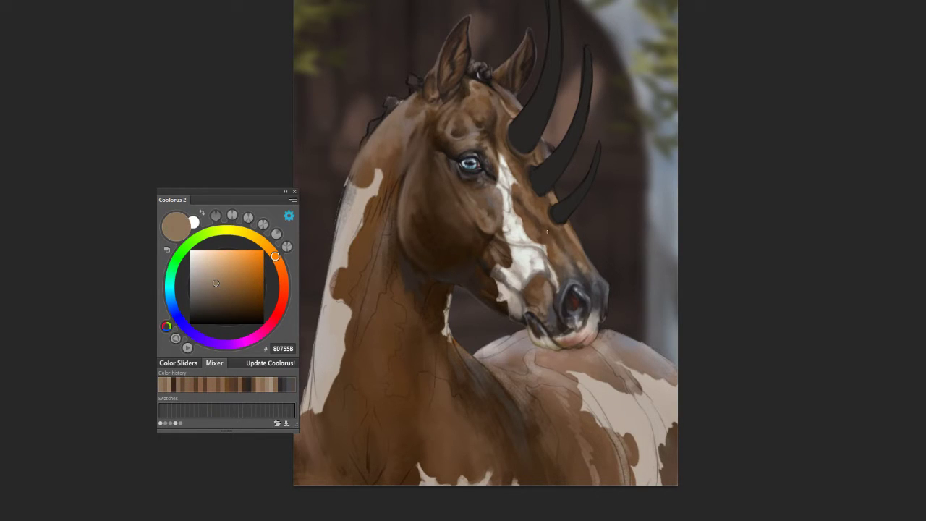
Step: Sample a dark brown and switch to the Hard Round 19 brush preset
{"action": "left_click", "coordinate": [547, 231], "text": "alt"}
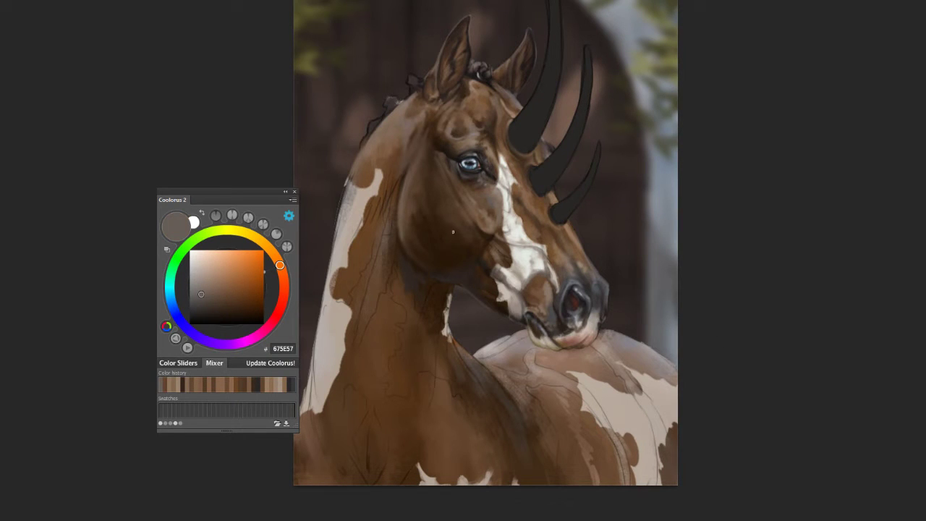
{"action": "right_click", "coordinate": [453, 232]}
{"action": "key", "text": "Return"}
{"action": "right_click", "coordinate": [436, 228]}
{"action": "key", "text": "Up"}
{"action": "key", "text": "Up"}
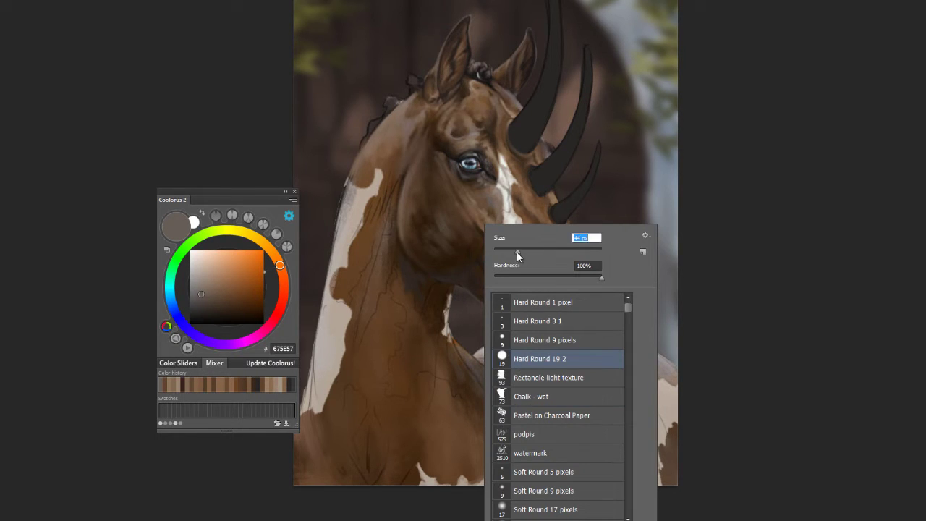
{"action": "key", "text": "Return"}
Step: Sample darker browns from the cheek and muzzle and a lighter face brown
{"action": "left_click", "coordinate": [443, 223], "text": "alt"}
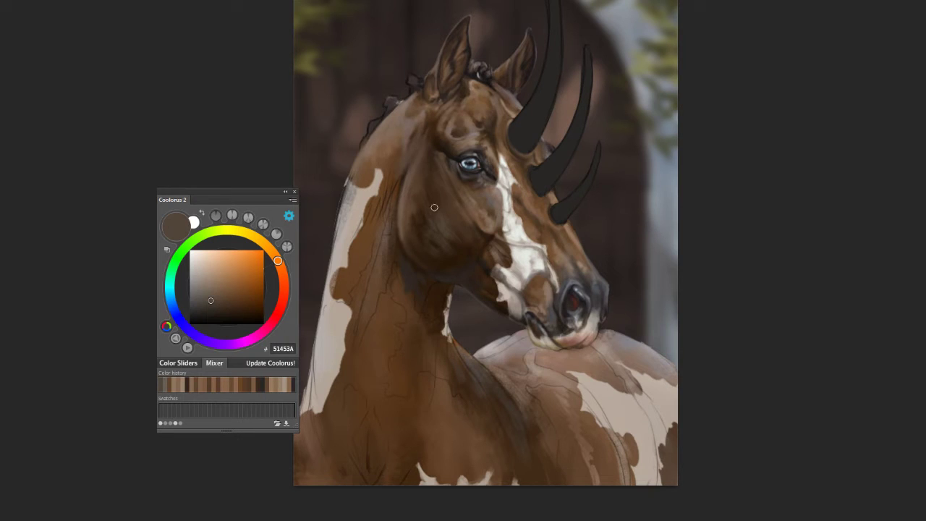
{"action": "left_click", "coordinate": [420, 192], "text": "alt"}
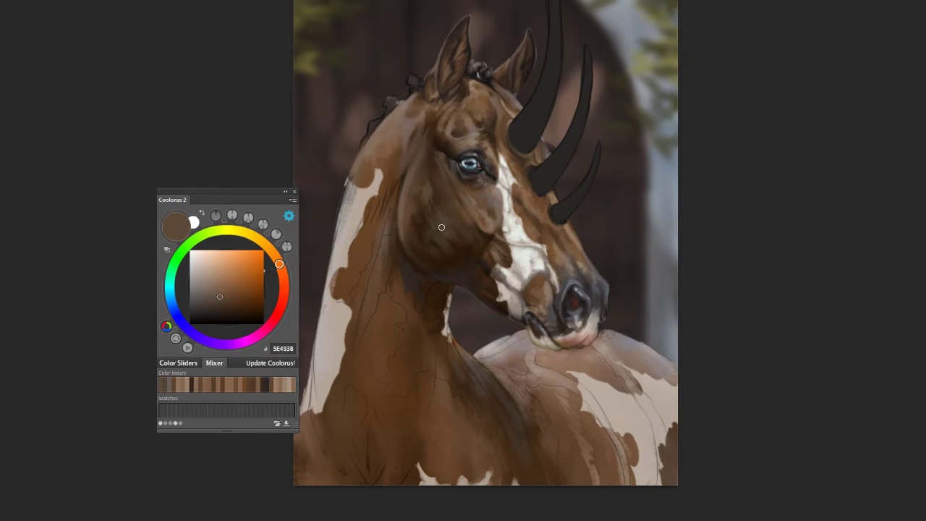
{"action": "left_click", "coordinate": [553, 281], "text": "alt"}
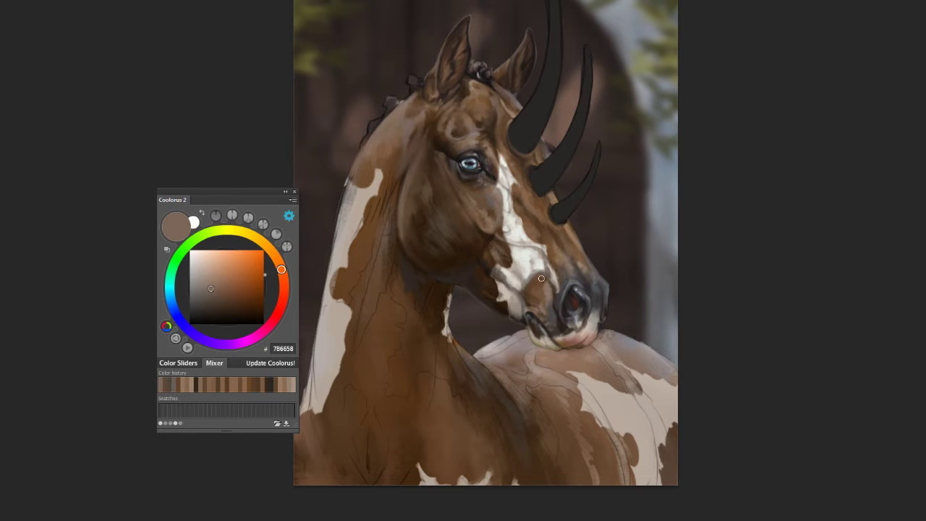
{"action": "left_click", "coordinate": [550, 282], "text": "alt"}
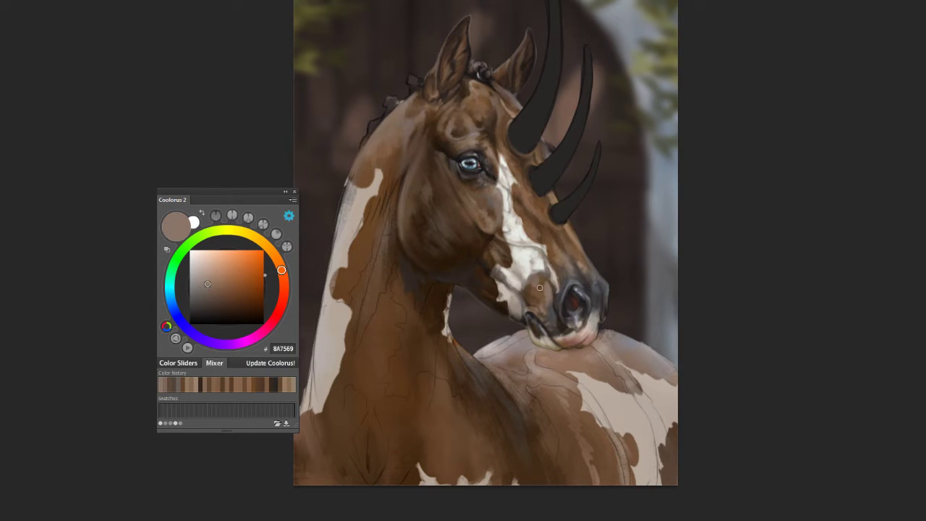
{"action": "left_click", "coordinate": [532, 291], "text": "alt"}
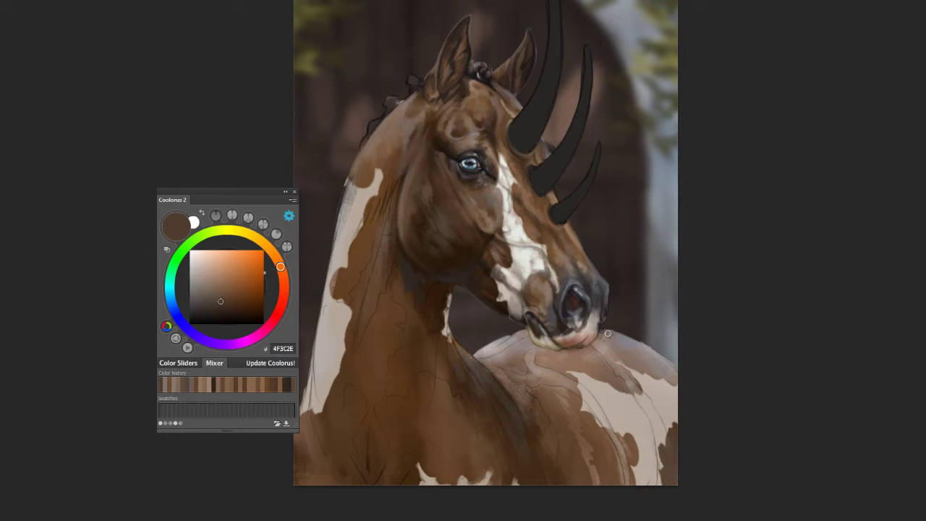
{"action": "left_click", "coordinate": [557, 250], "text": "alt"}
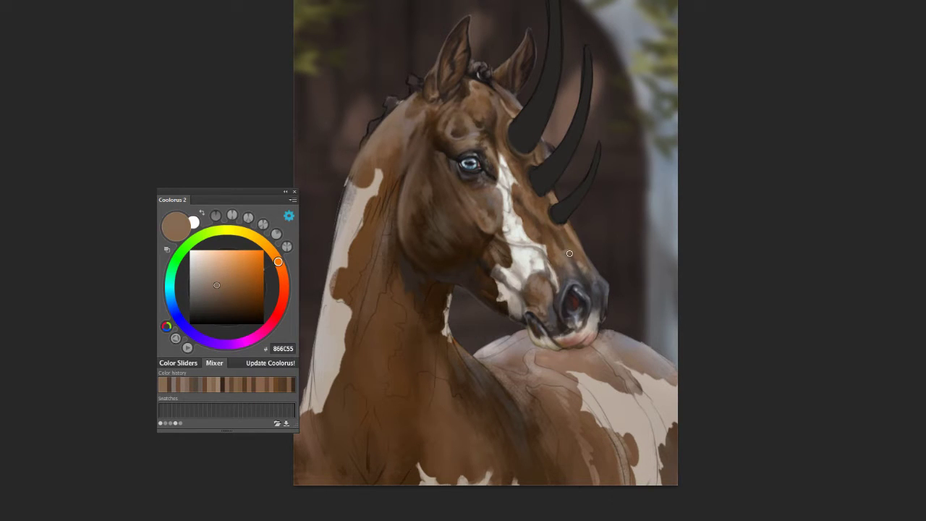
Step: Sample dark browns near the horn, a grey-blue, and near-black from the eye area
{"action": "left_click", "coordinate": [541, 219], "text": "alt"}
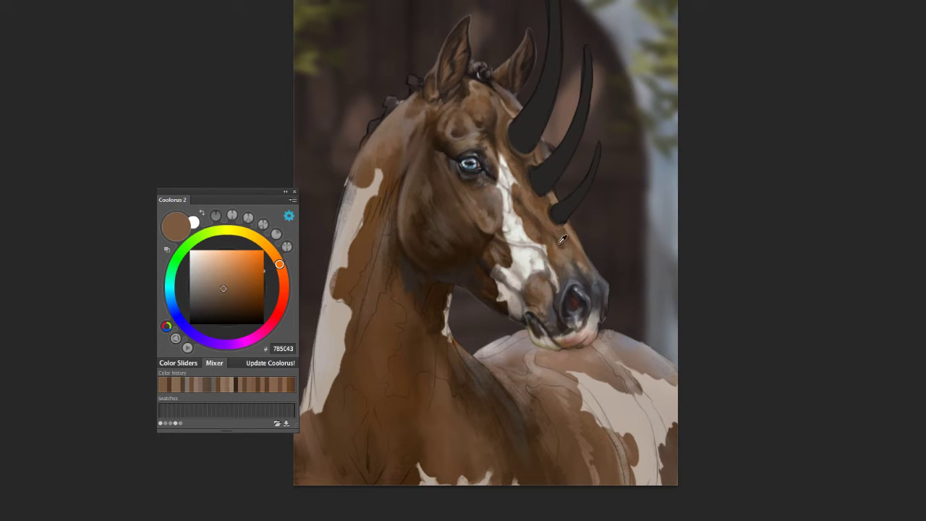
{"action": "left_click", "coordinate": [556, 230], "text": "alt"}
{"action": "left_click", "coordinate": [550, 216], "text": "alt"}
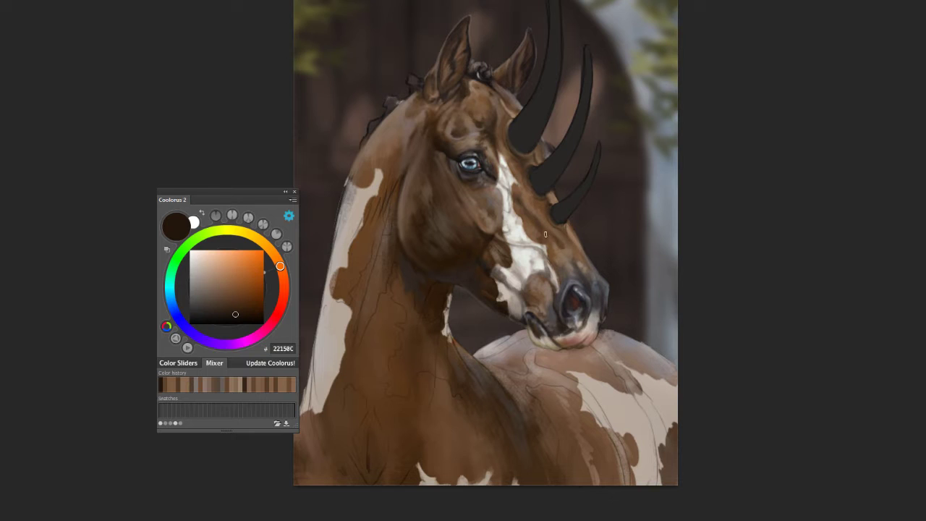
{"action": "left_click", "coordinate": [543, 136], "text": "alt"}
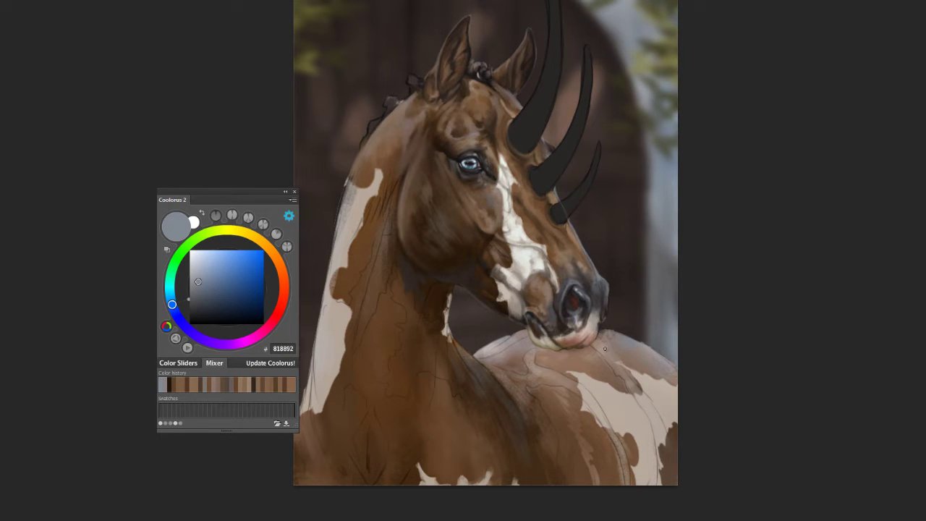
{"action": "key", "text": "ctrl+minus"}
{"action": "key", "text": "ctrl+plus"}
{"action": "left_click", "coordinate": [439, 219], "text": "alt"}
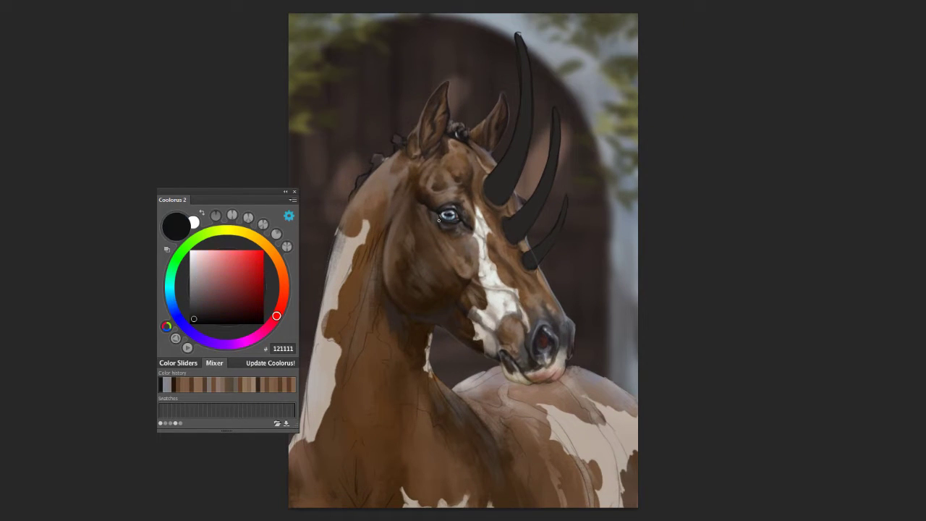
{"action": "left_click", "coordinate": [434, 225], "text": "alt"}
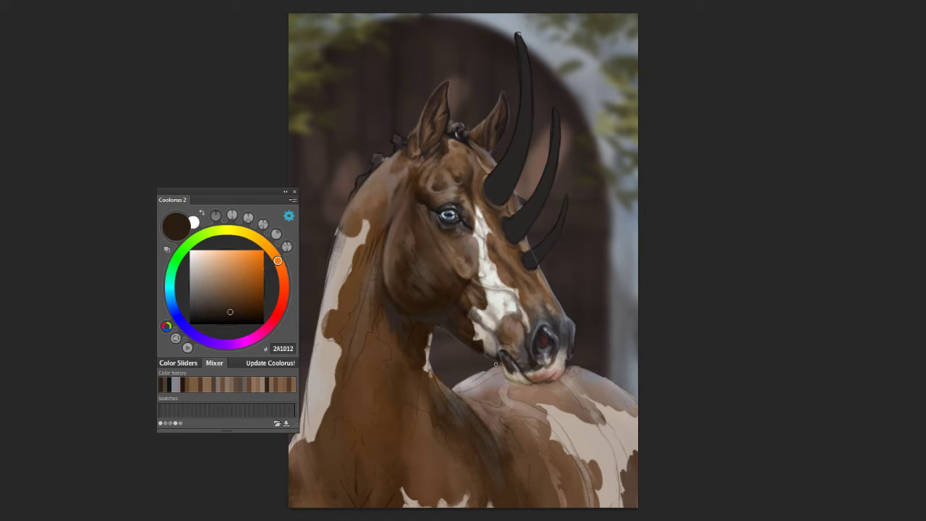
{"action": "scroll", "coordinate": [495, 364], "scroll_direction": "up", "scroll_amount": 1}
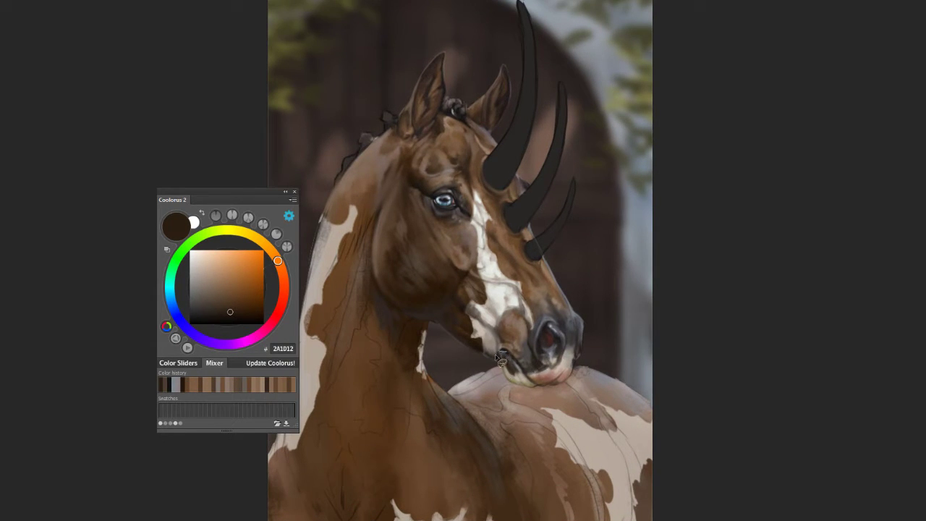
Step: Reshape the horse's lasso-selected mouth area with a Warp transform
{"action": "left_click_drag", "start_coordinate": [541, 387], "coordinate": [531, 421]}
{"action": "key", "text": "ctrl+t"}
{"action": "right_click", "coordinate": [526, 387]}
{"action": "left_click", "coordinate": [556, 276]}
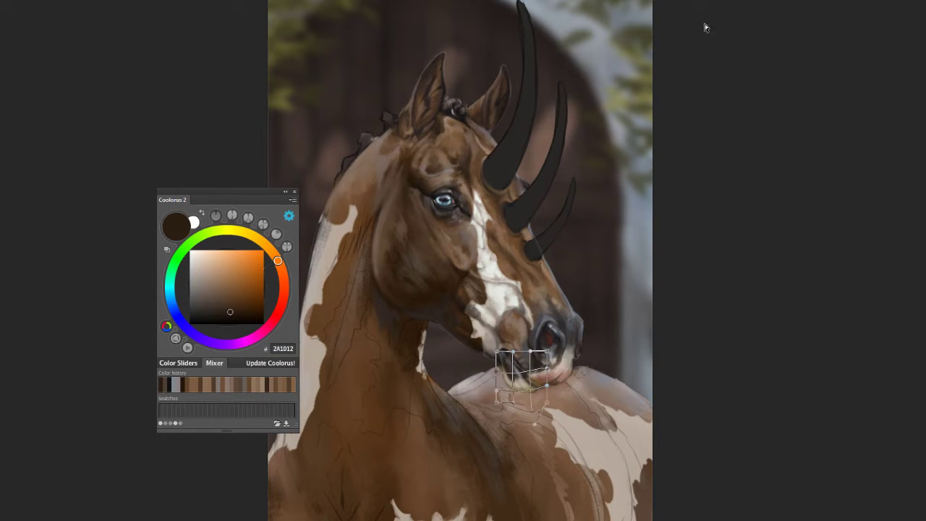
{"action": "key", "text": "Return"}
Step: Shade the cheek and jaw below the eye with sampled dark and mid browns
{"action": "left_click", "coordinate": [502, 350], "text": "alt"}
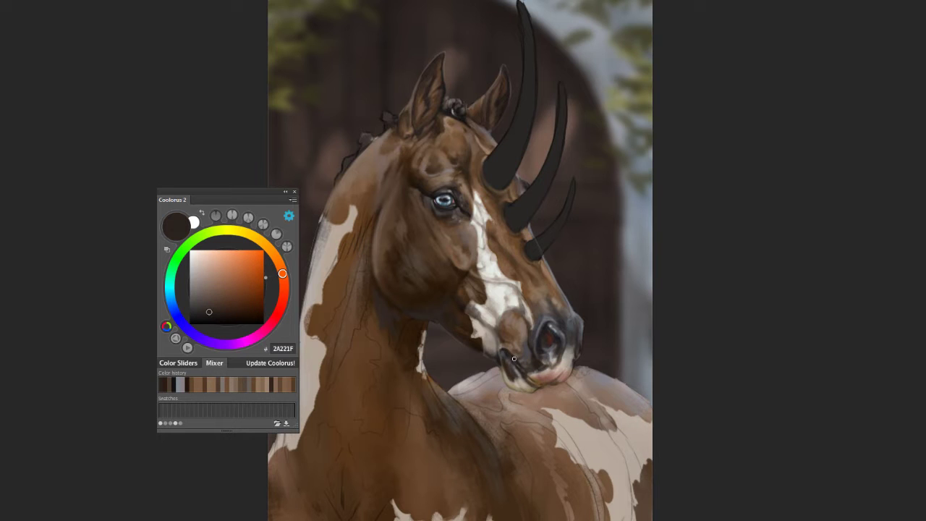
{"action": "left_click", "coordinate": [515, 357], "text": "alt"}
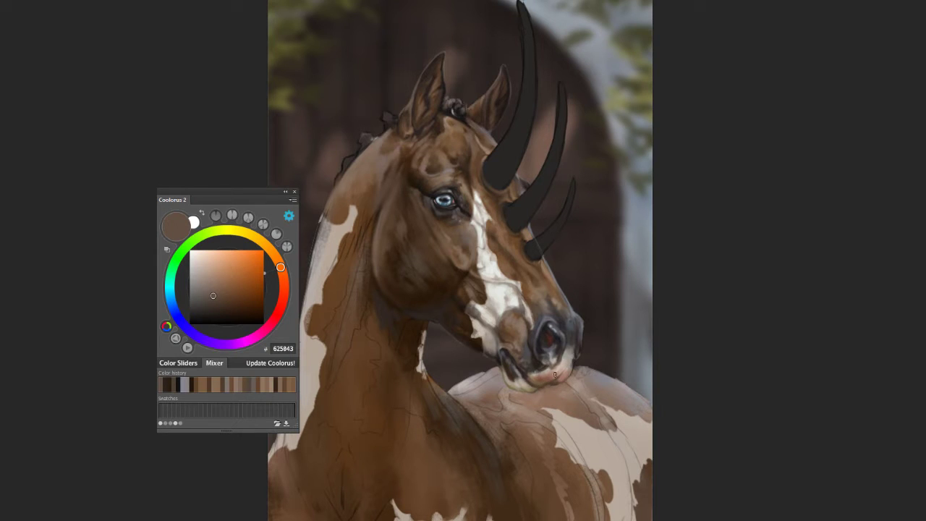
{"action": "left_click", "coordinate": [418, 180], "text": "alt"}
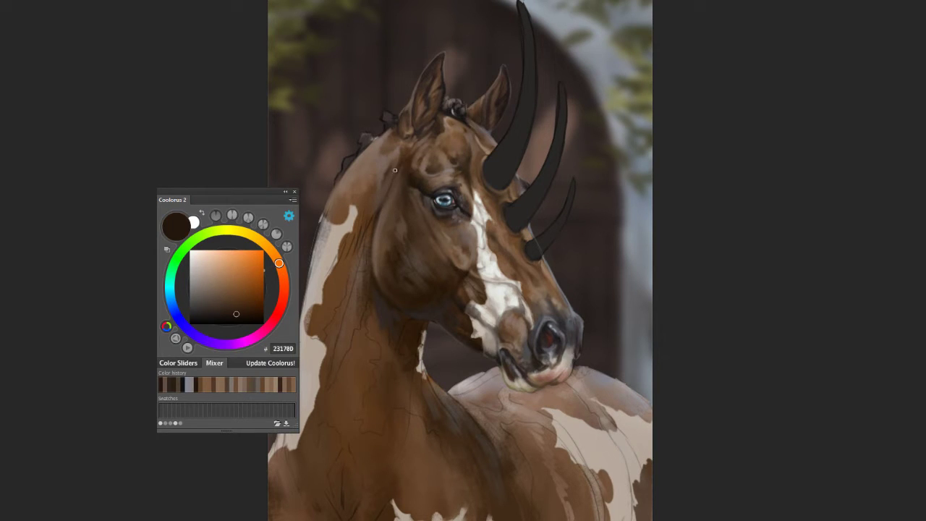
{"action": "left_click", "coordinate": [380, 217], "text": "alt"}
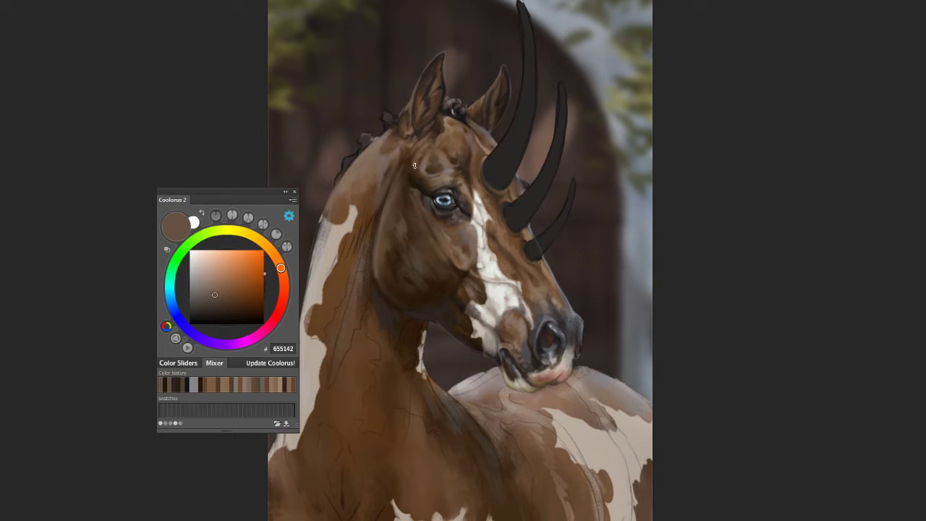
{"action": "left_click", "coordinate": [465, 305], "text": "alt"}
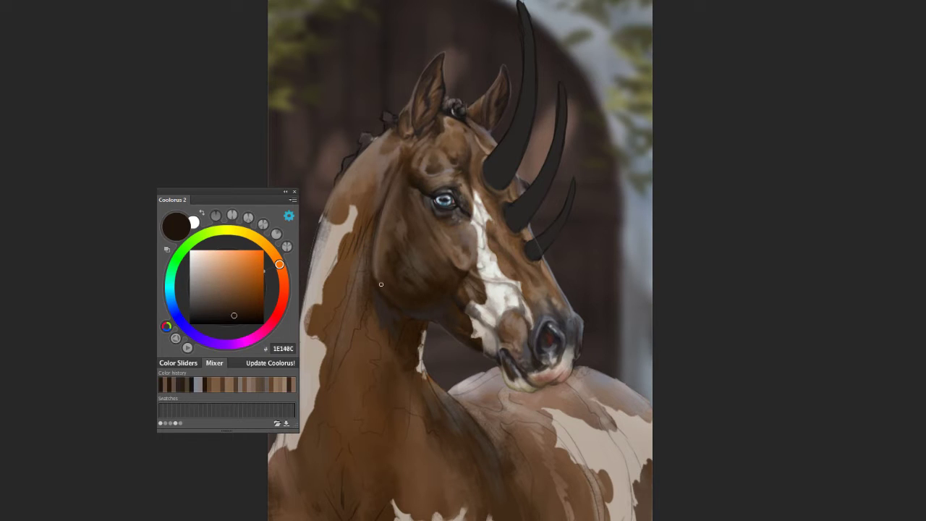
{"action": "left_click", "coordinate": [382, 268], "text": "alt"}
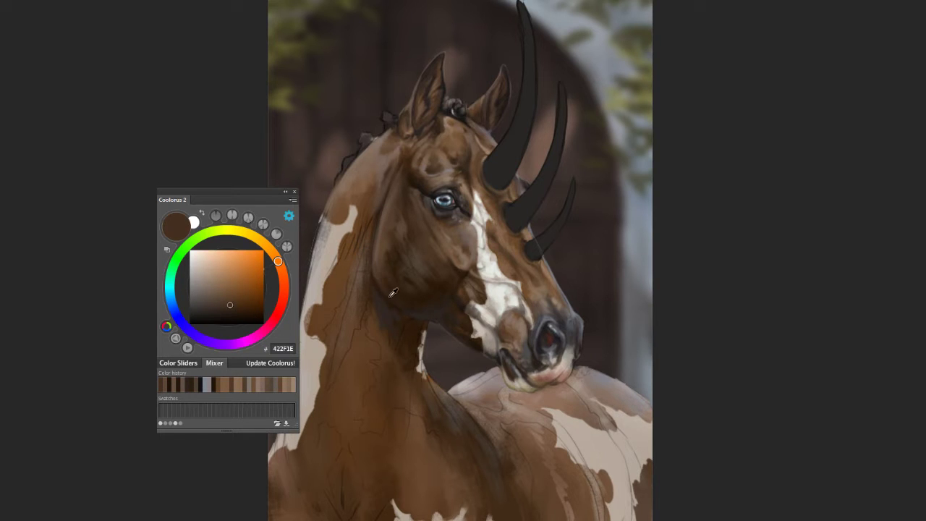
{"action": "left_click", "coordinate": [407, 307], "text": "alt"}
{"action": "left_click", "coordinate": [382, 289], "text": "alt"}
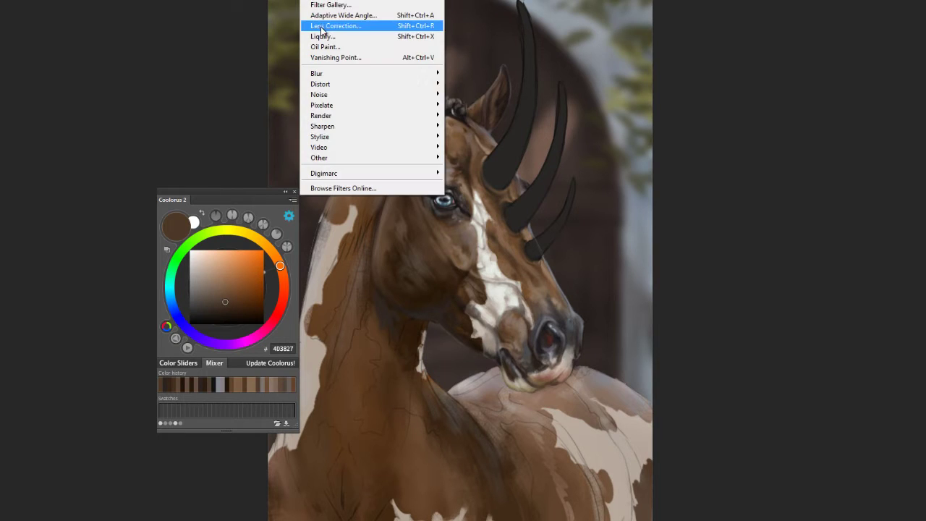
Step: Flip the whole canvas horizontally so the horse faces left
{"action": "left_click", "coordinate": [318, 34]}
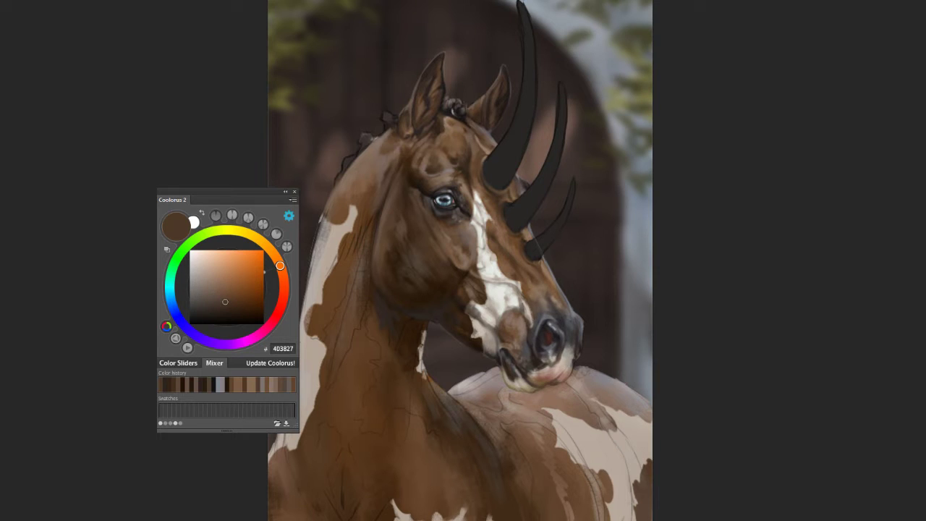
{"action": "left_click", "coordinate": [369, 110]}
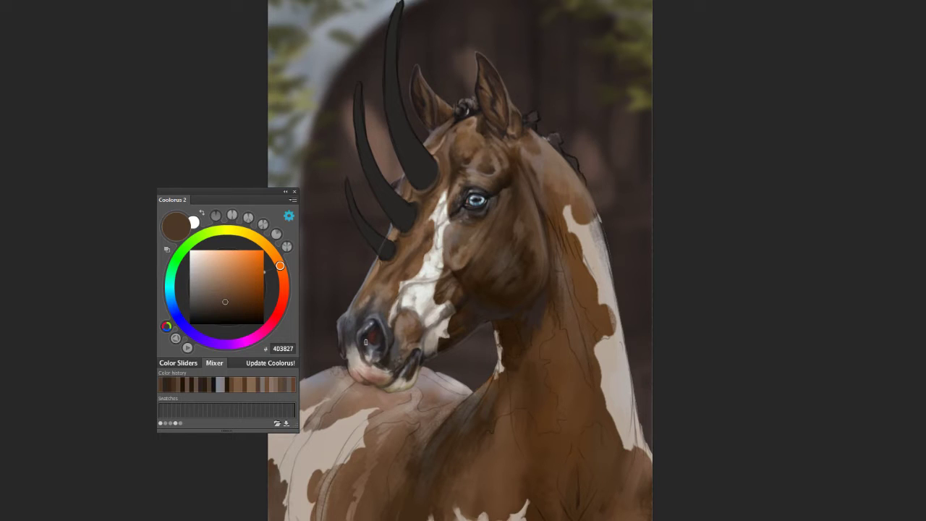
{"action": "left_click", "coordinate": [363, 352], "text": "alt"}
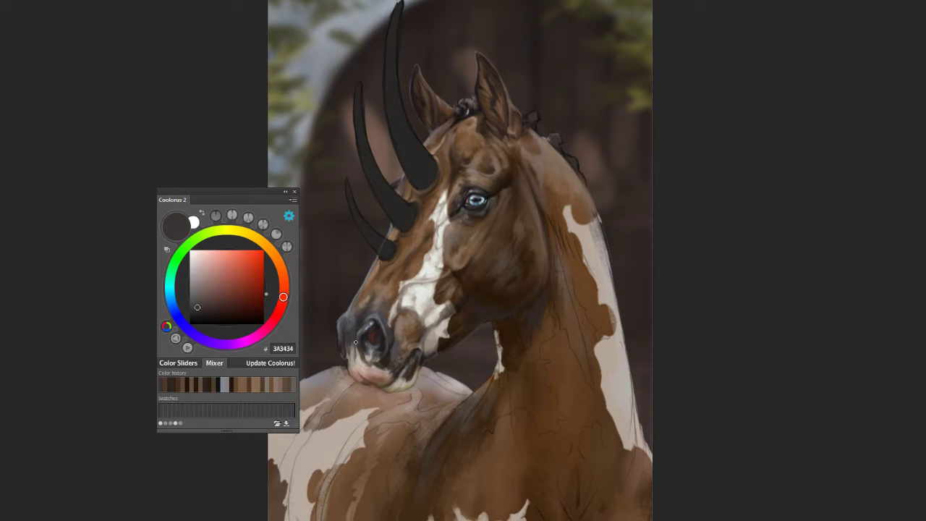
{"action": "key", "text": "ctrl+minus"}
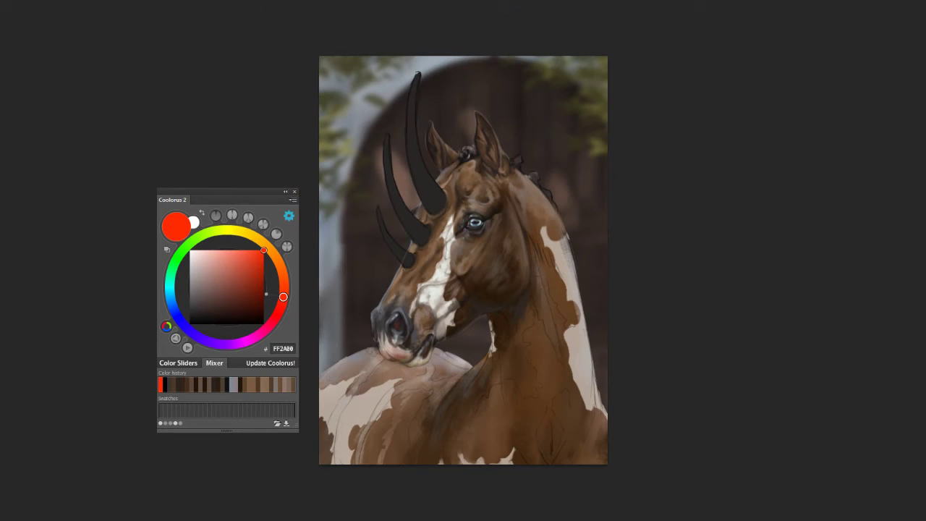
Step: Shade the throat just behind the jaw with sampled very dark browns
{"action": "left_click", "coordinate": [513, 335], "text": "alt"}
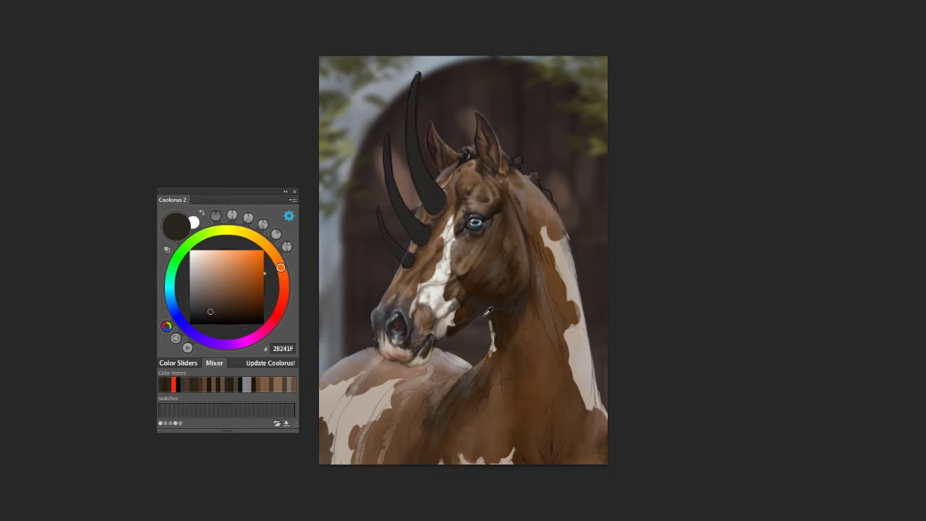
{"action": "left_click", "coordinate": [502, 323], "text": "alt"}
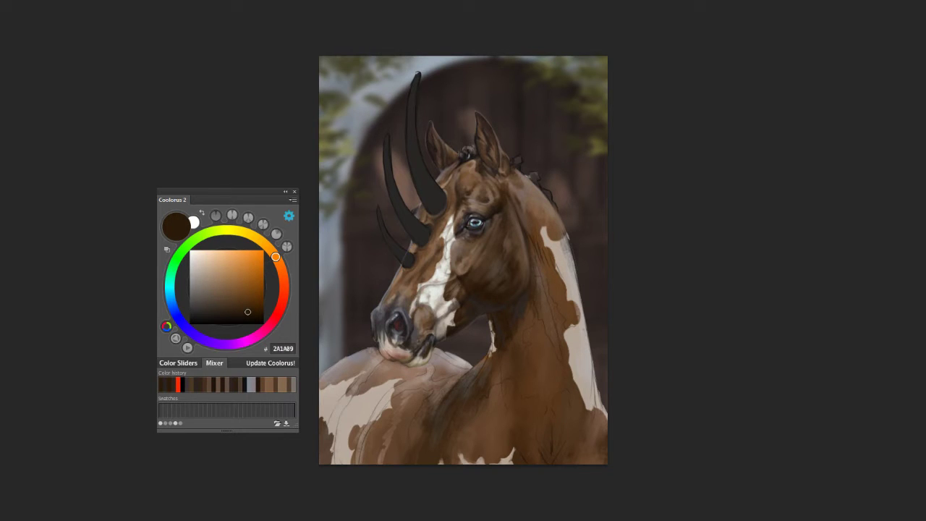
{"action": "left_click", "coordinate": [472, 232], "text": "alt"}
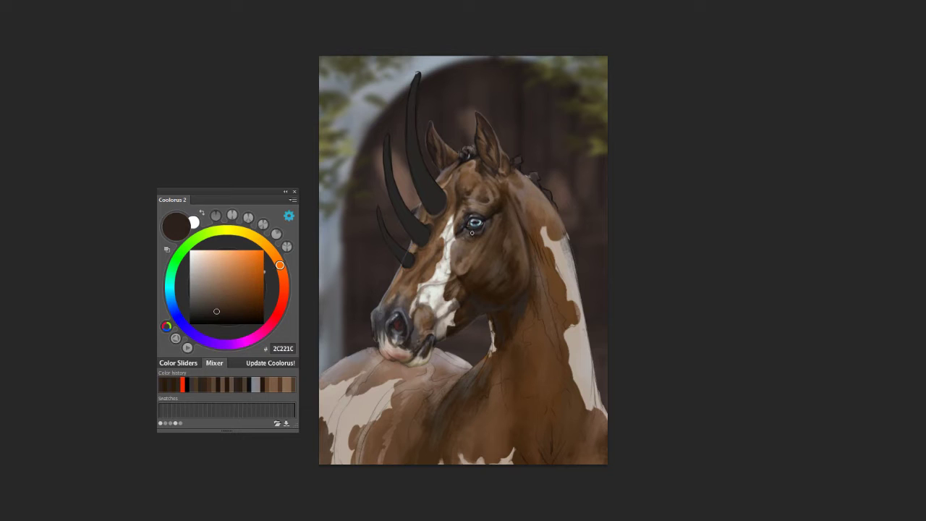
{"action": "left_click", "coordinate": [483, 307], "text": "alt"}
Step: Shade the neck with sampled dark and reddish browns in a rotated view
{"action": "key", "text": "r"}
{"action": "left_click_drag", "start_coordinate": [483, 306], "coordinate": [460, 352]}
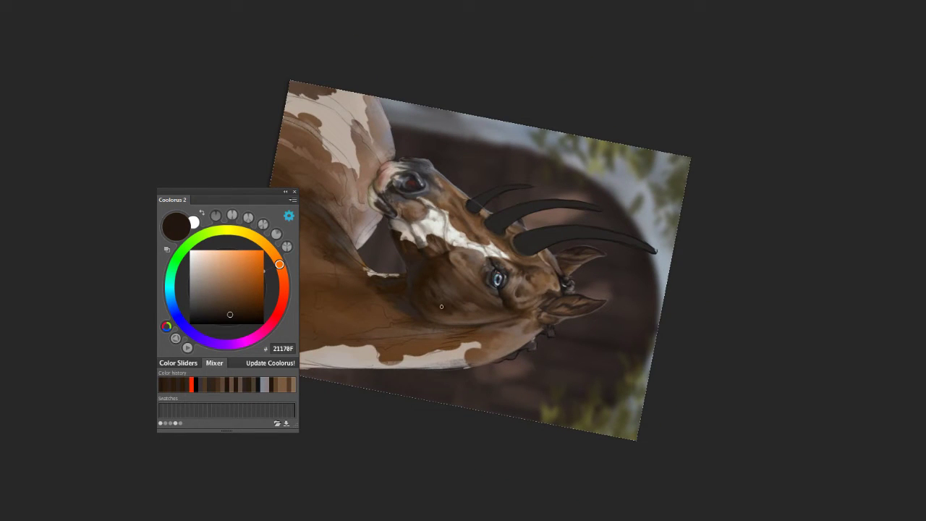
{"action": "left_click", "coordinate": [413, 298], "text": "alt"}
{"action": "left_click", "coordinate": [404, 291], "text": "alt"}
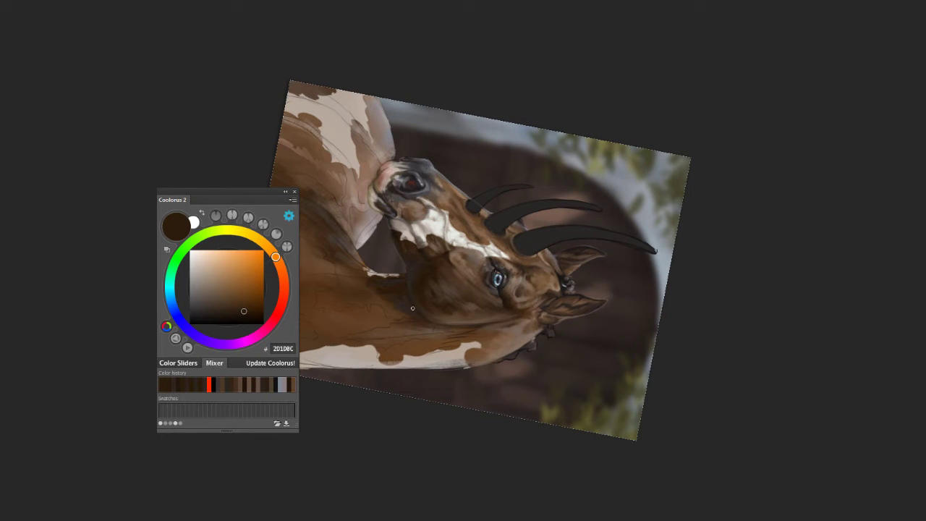
{"action": "left_click", "coordinate": [410, 300], "text": "alt"}
{"action": "key", "text": "Escape"}
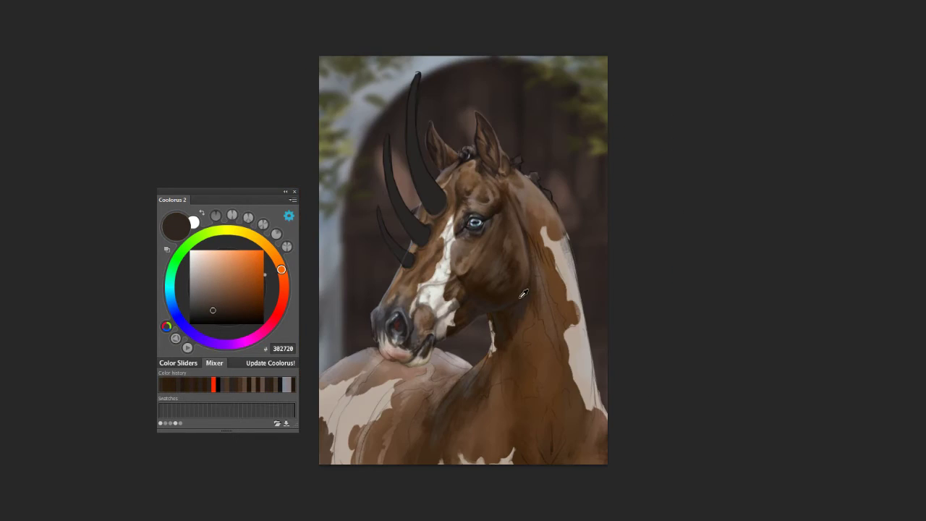
{"action": "left_click", "coordinate": [523, 293], "text": "alt"}
{"action": "left_click", "coordinate": [509, 327], "text": "alt"}
Step: Paint textured mid, light and dark browns over the neck with the Rectangle-light brush
{"action": "right_click", "coordinate": [555, 348]}
{"action": "left_click", "coordinate": [572, 377]}
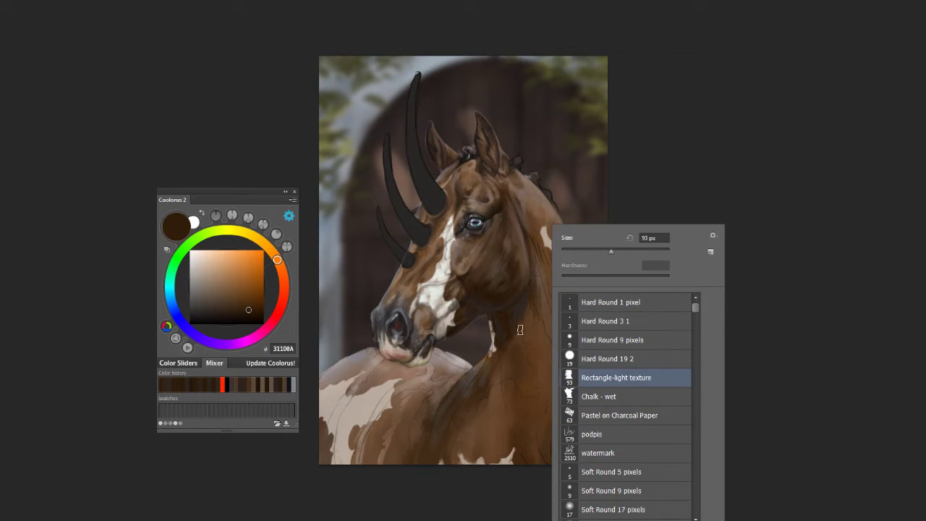
{"action": "key", "text": "Return"}
{"action": "key", "text": "ctrl+minus"}
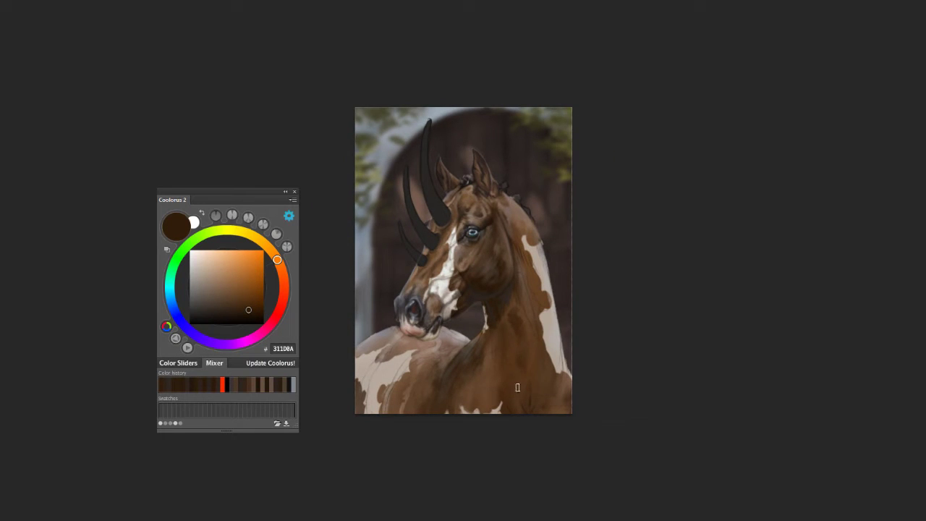
{"action": "left_click", "coordinate": [510, 369], "text": "alt"}
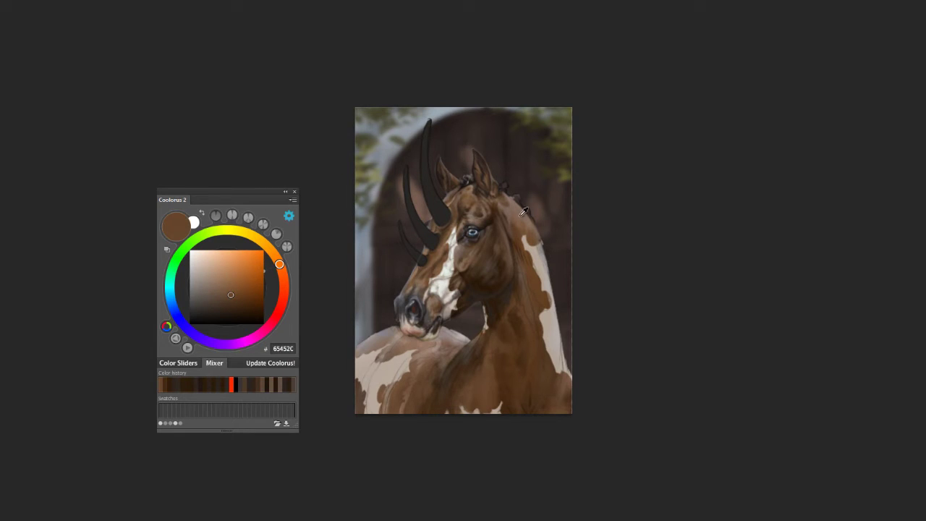
{"action": "left_click", "coordinate": [505, 345], "text": "alt"}
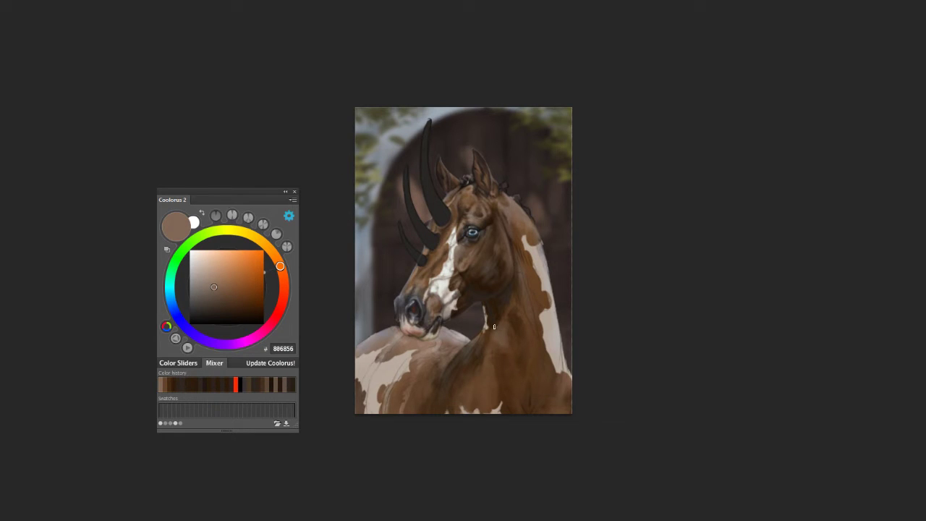
{"action": "left_click", "coordinate": [508, 324], "text": "alt"}
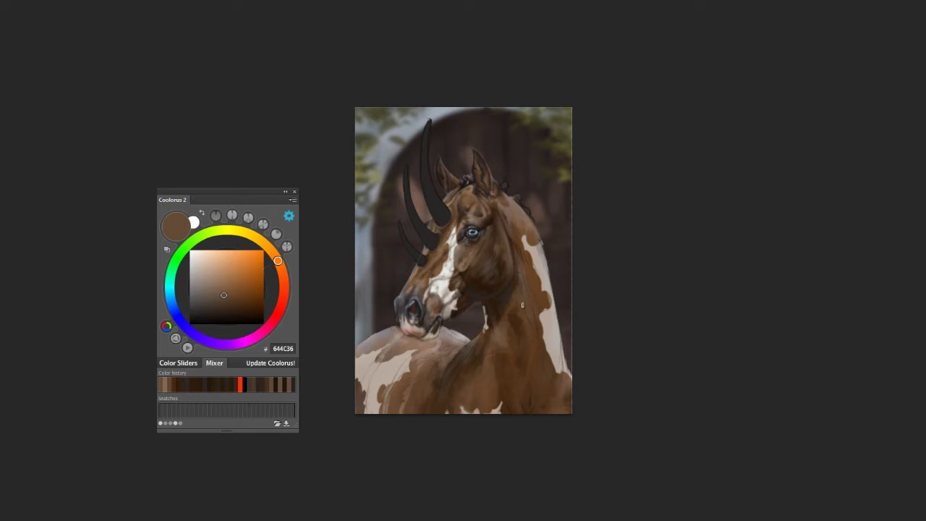
{"action": "left_click", "coordinate": [521, 279], "text": "alt"}
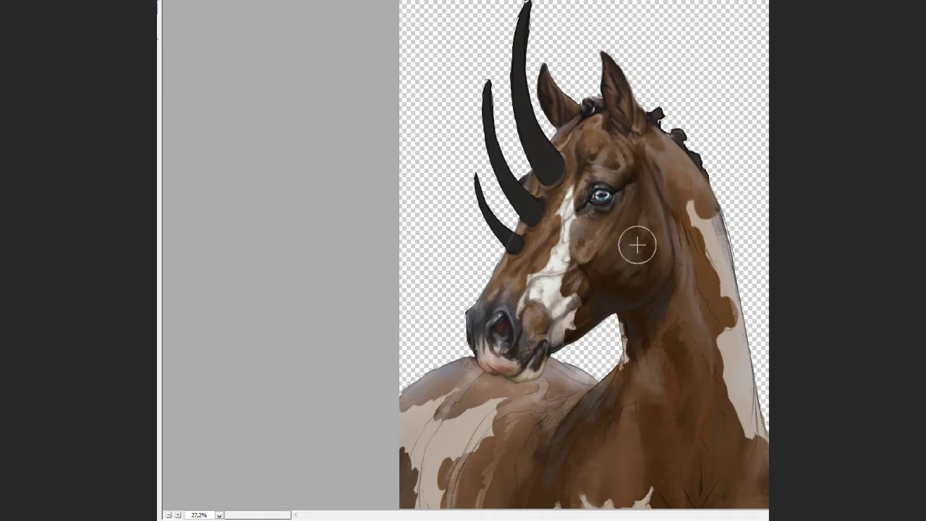
Step: Lighten the nostril, then shrink the brush and load a grey-blue colour
{"action": "mouse_move", "coordinate": [465, 310]}
{"action": "left_mouse_down"}
{"action": "mouse_move", "coordinate": [479, 337]}
{"action": "mouse_move", "coordinate": [480, 310]}
{"action": "left_mouse_up"}
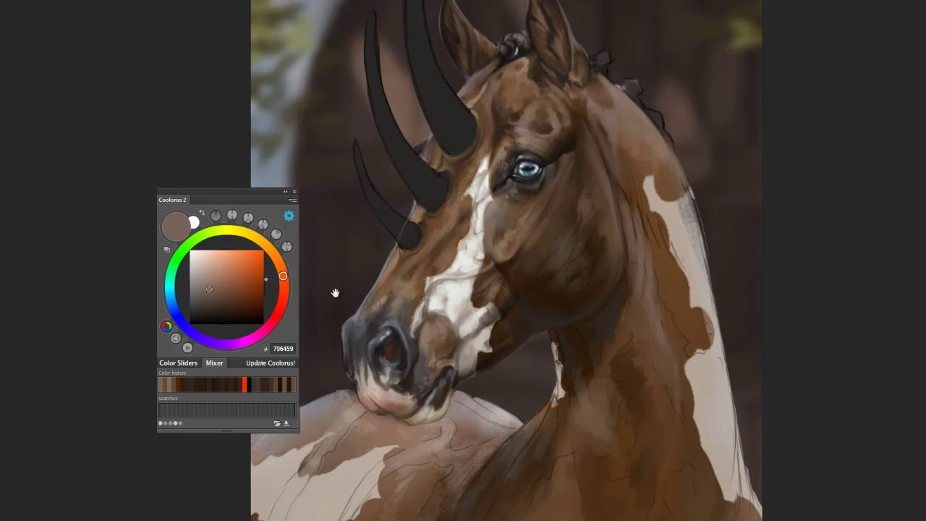
{"action": "left_click_drag", "start_coordinate": [335, 293], "coordinate": [436, 279]}
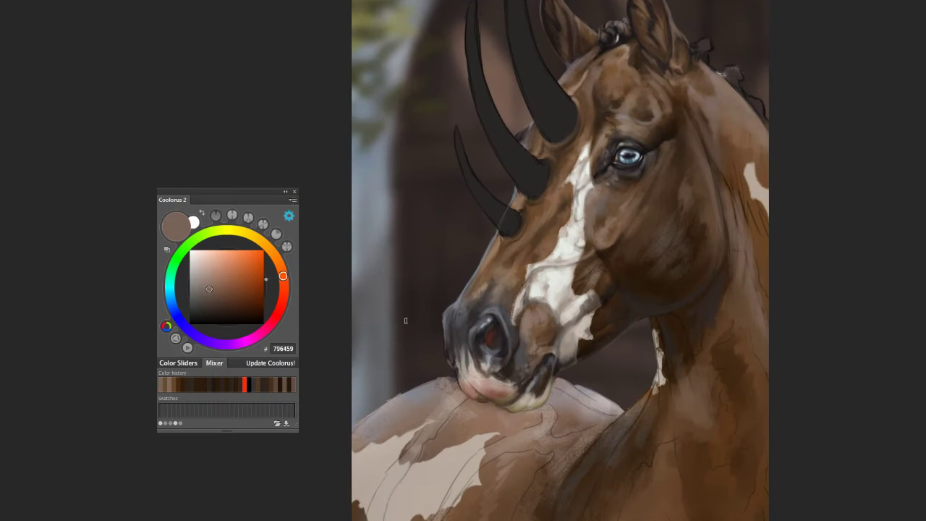
{"action": "right_click", "coordinate": [476, 319]}
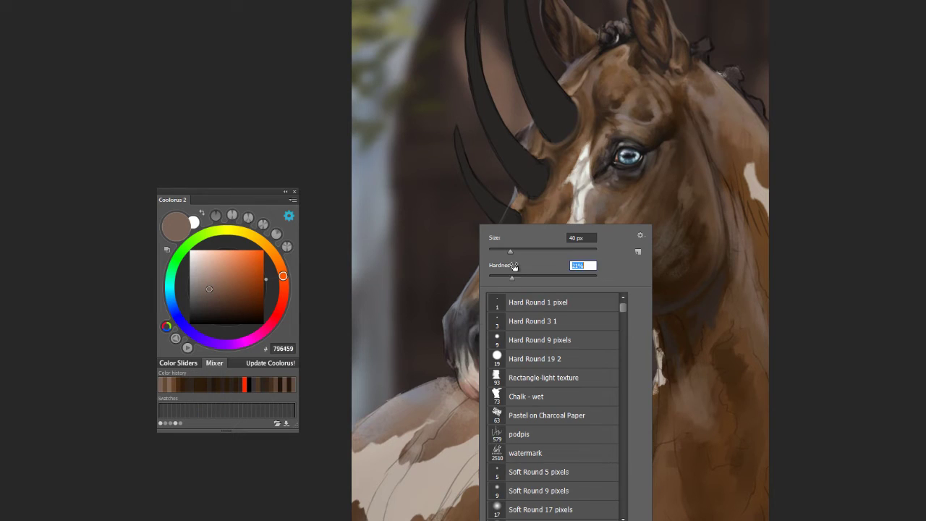
{"action": "left_click_drag", "start_coordinate": [518, 253], "coordinate": [512, 253]}
{"action": "key", "text": "Return"}
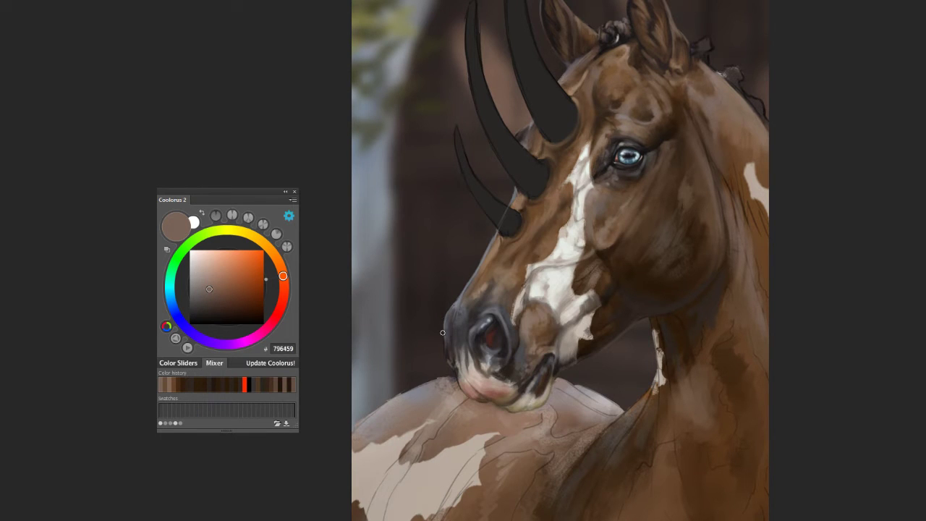
{"action": "left_click", "coordinate": [460, 301], "text": "alt"}
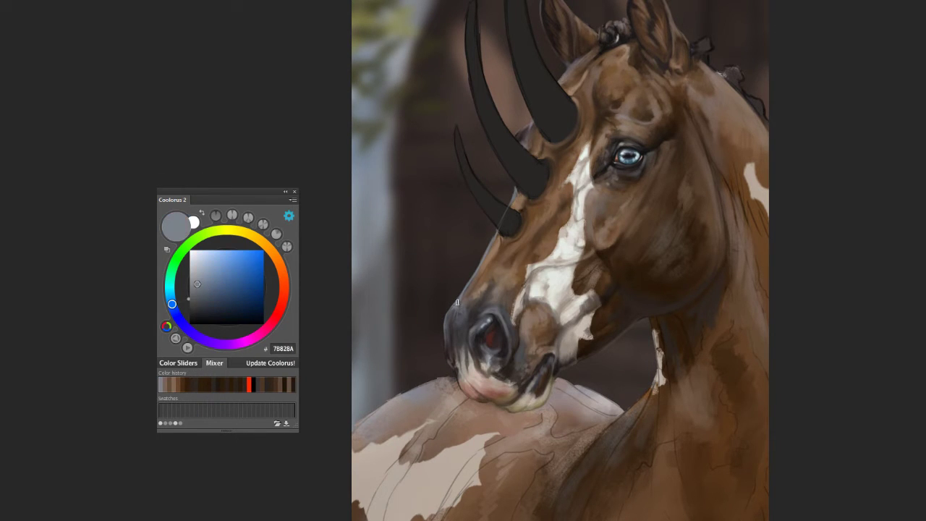
{"action": "key", "text": "ctrl+minus"}
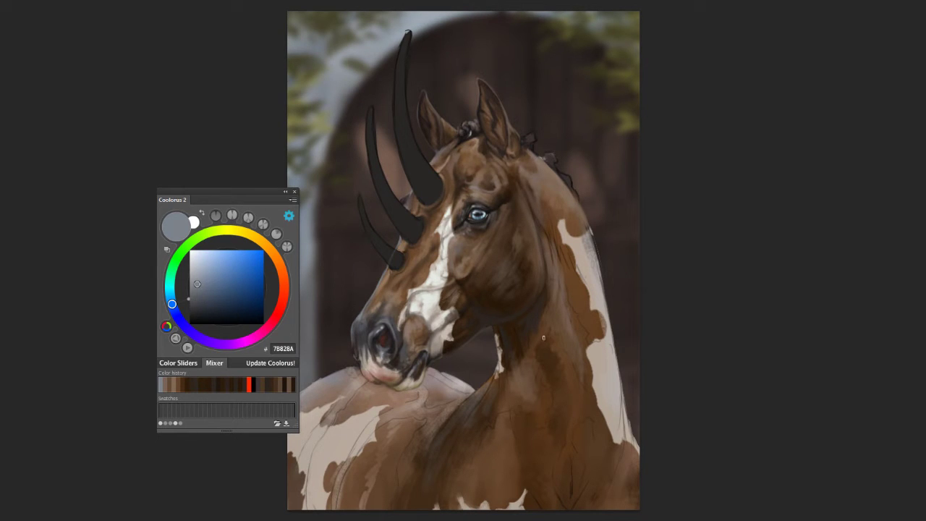
Step: Open Filter > Liquify and leave it without applying changes
{"action": "left_click", "coordinate": [313, 1]}
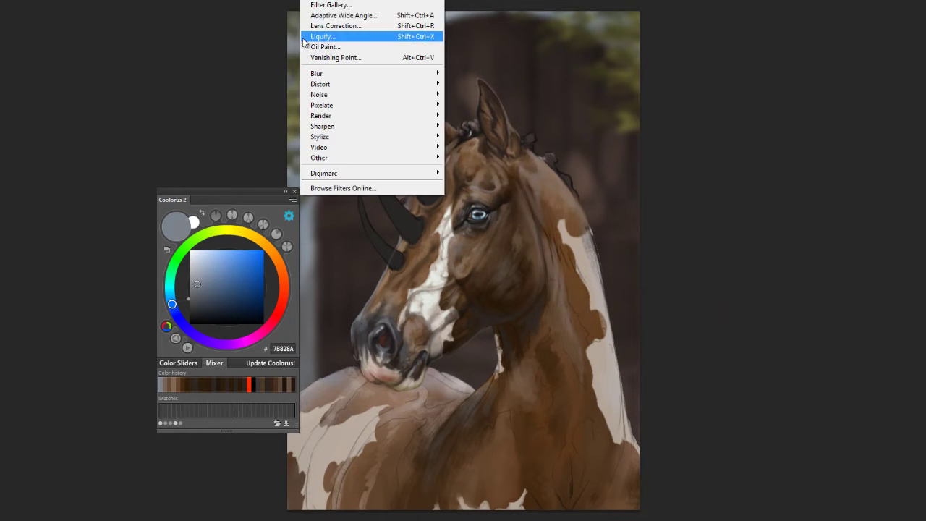
{"action": "left_click", "coordinate": [326, 33]}
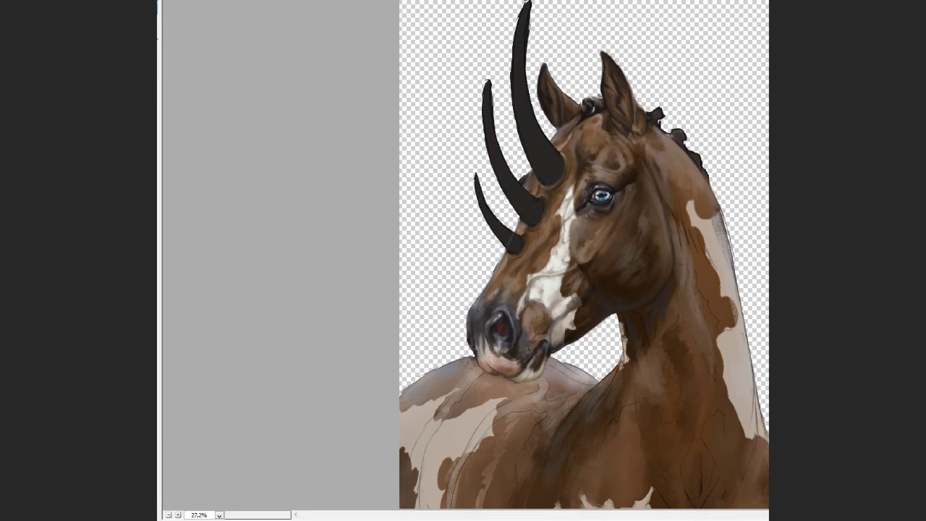
{"action": "key", "text": "Return"}
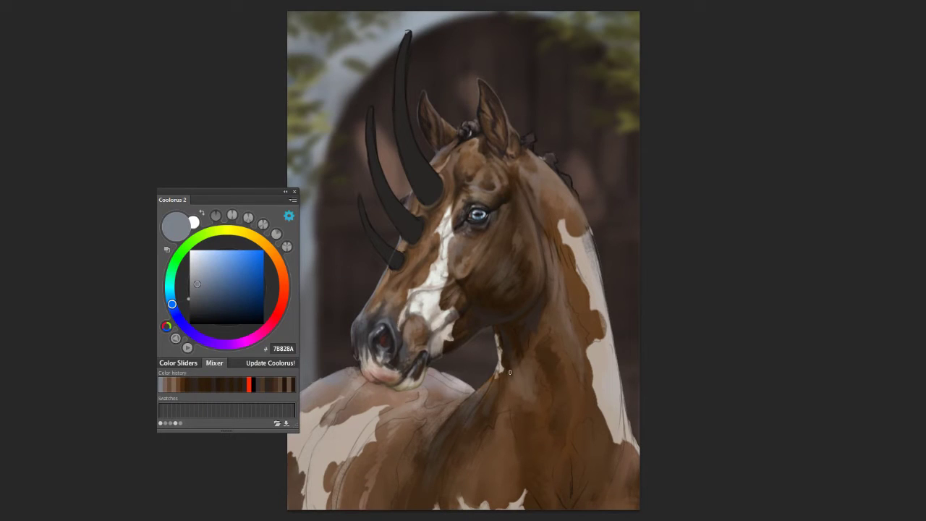
Step: Darken the shading along the neck with sampled dark warm browns
{"action": "left_click", "coordinate": [510, 338], "text": "alt"}
{"action": "scroll", "coordinate": [479, 411], "scroll_direction": "down", "scroll_amount": 2}
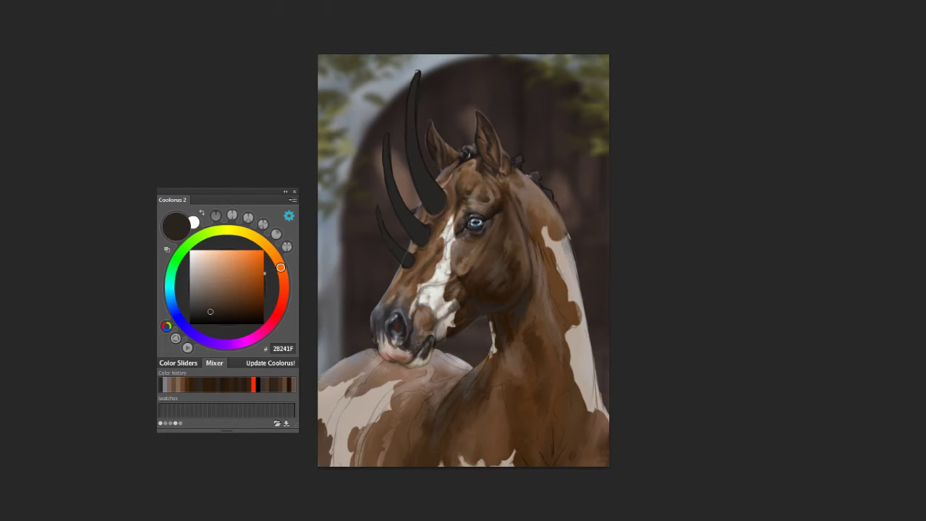
{"action": "left_click", "coordinate": [510, 389], "text": "alt"}
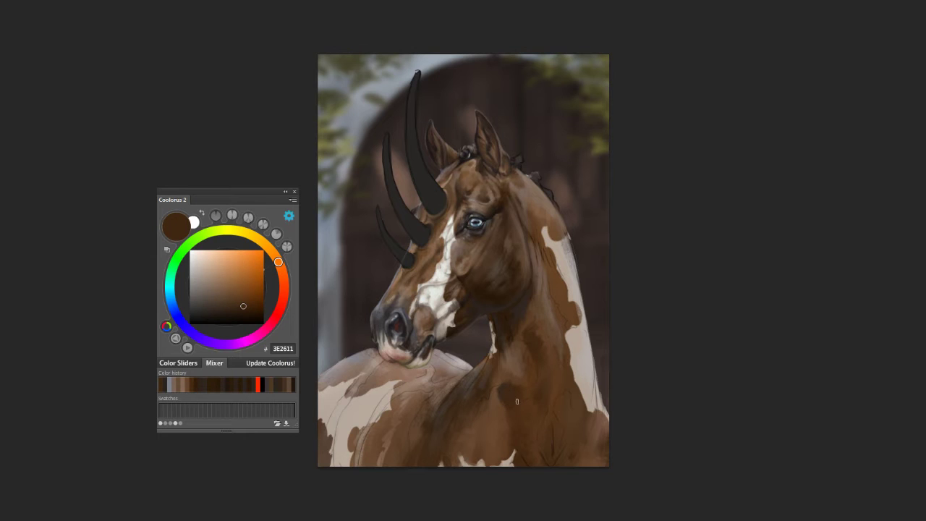
{"action": "left_click", "coordinate": [471, 277], "text": "alt"}
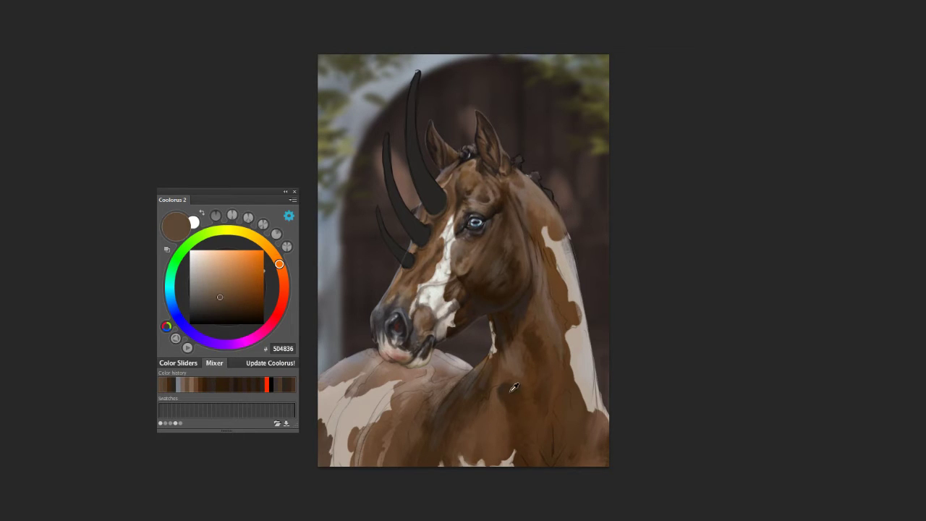
{"action": "left_click", "coordinate": [508, 417], "text": "alt"}
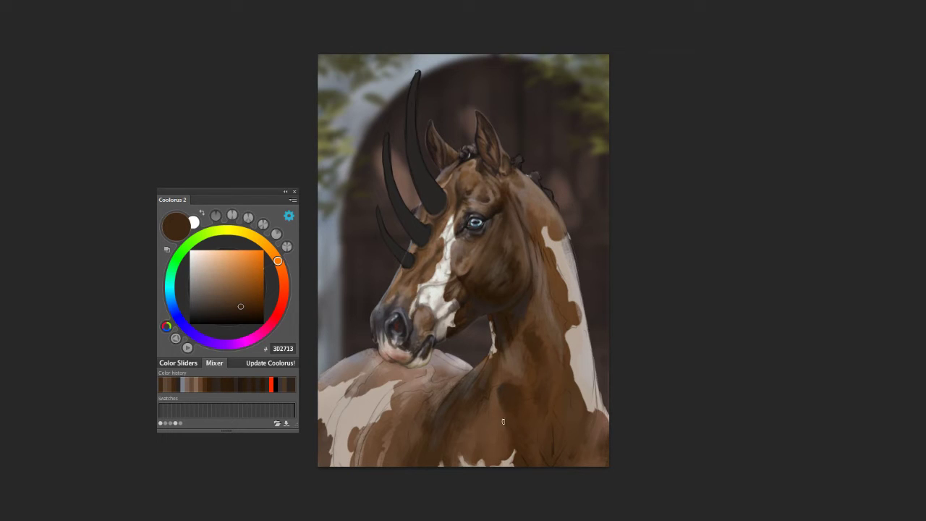
{"action": "left_click_drag", "start_coordinate": [502, 421], "coordinate": [515, 446]}
Step: Blend the mid and lower neck with sampled reddish and dark browns
{"action": "left_click", "coordinate": [517, 359], "text": "alt"}
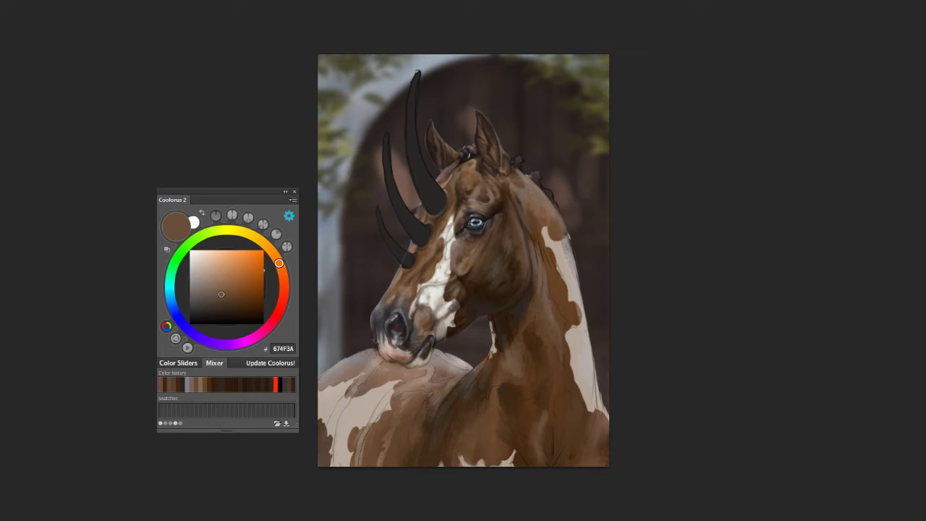
{"action": "left_click", "coordinate": [554, 401], "text": "alt"}
{"action": "left_click", "coordinate": [547, 388], "text": "alt"}
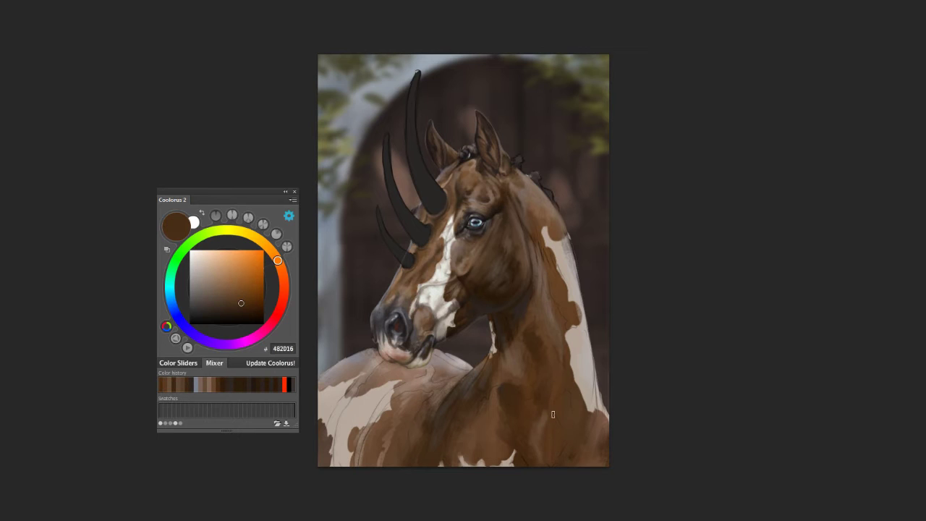
{"action": "left_click", "coordinate": [539, 393], "text": "alt"}
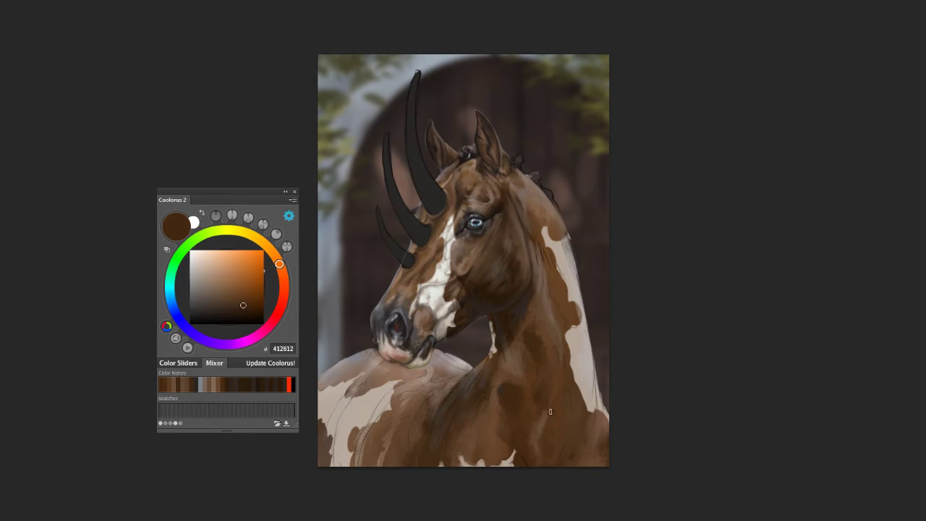
{"action": "left_click", "coordinate": [543, 425], "text": "alt"}
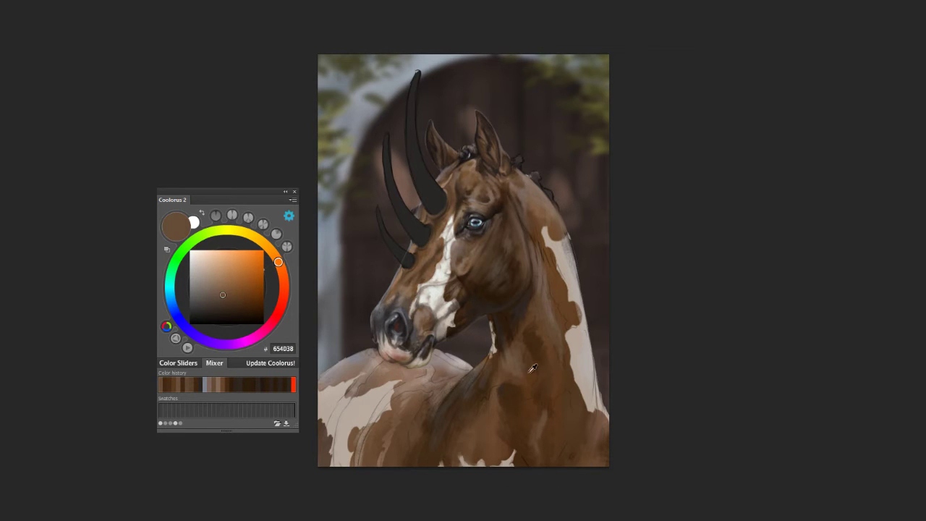
{"action": "left_click", "coordinate": [548, 423], "text": "alt"}
{"action": "left_click", "coordinate": [544, 421], "text": "alt"}
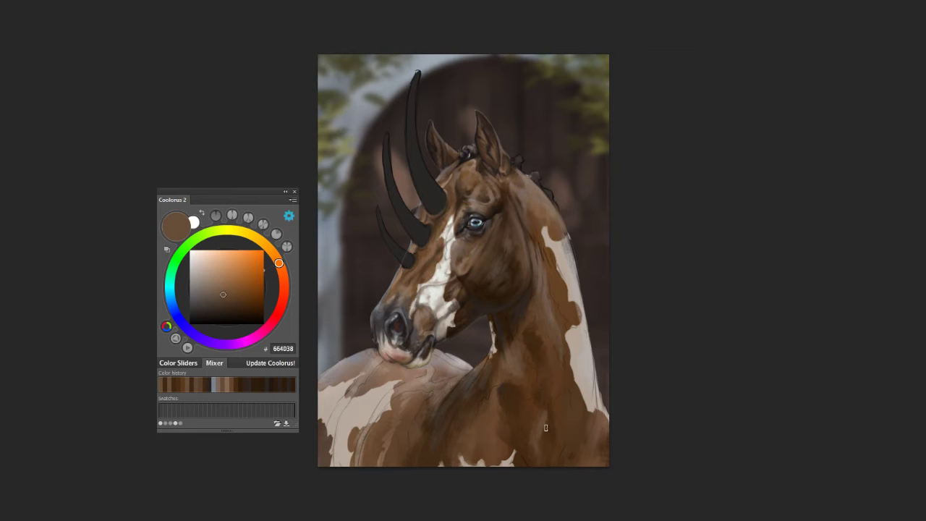
{"action": "left_click", "coordinate": [587, 433], "text": "alt"}
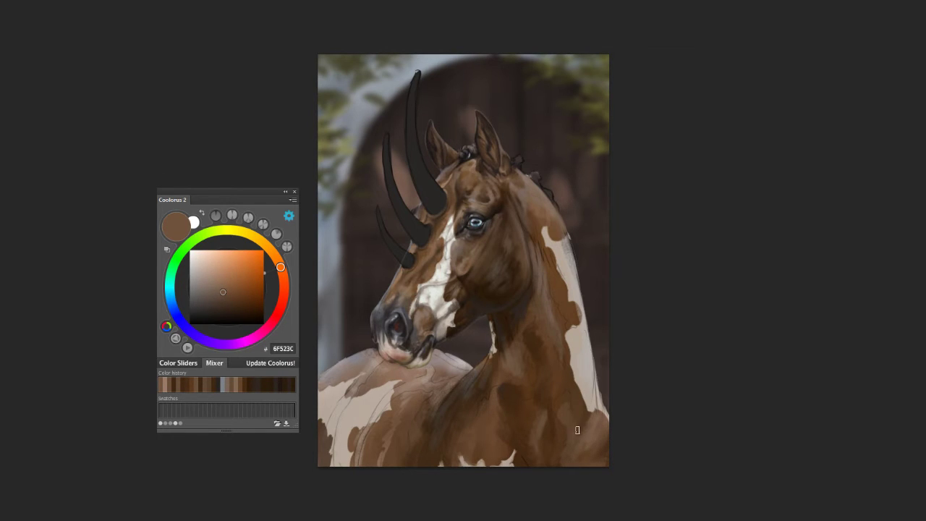
Step: Refine the throat and upper neck with greyish browns, deep browns and blaze near-white
{"action": "left_click", "coordinate": [505, 372], "text": "alt"}
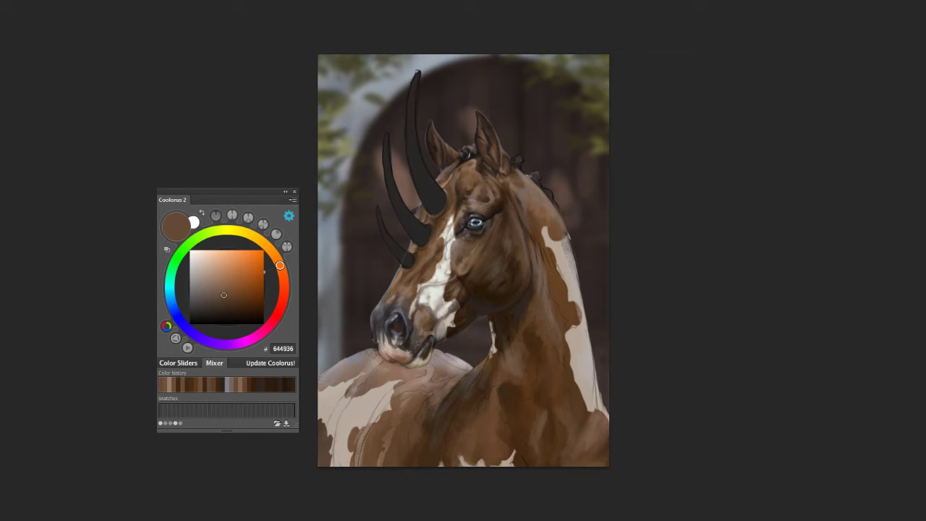
{"action": "left_click", "coordinate": [364, 355], "text": "alt"}
{"action": "left_click", "coordinate": [472, 377], "text": "alt"}
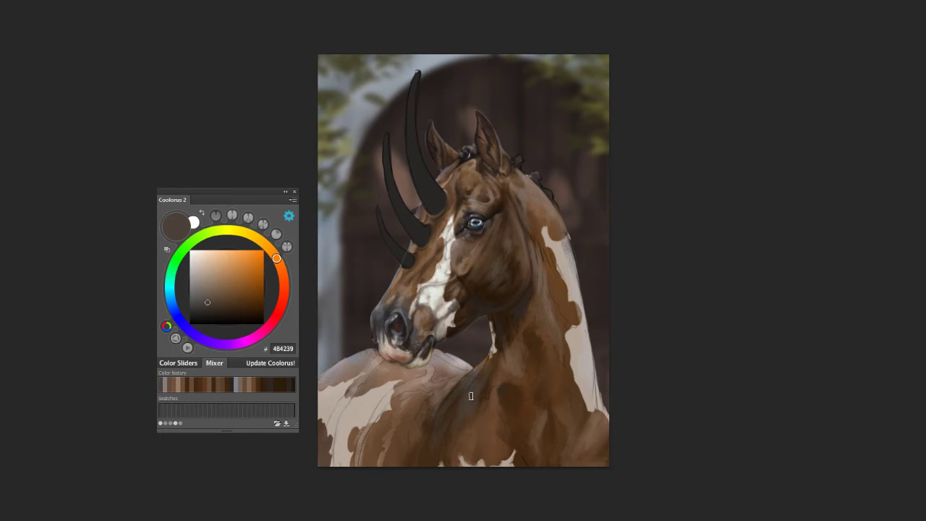
{"action": "left_click", "coordinate": [437, 410], "text": "alt"}
{"action": "left_click", "coordinate": [456, 385], "text": "alt"}
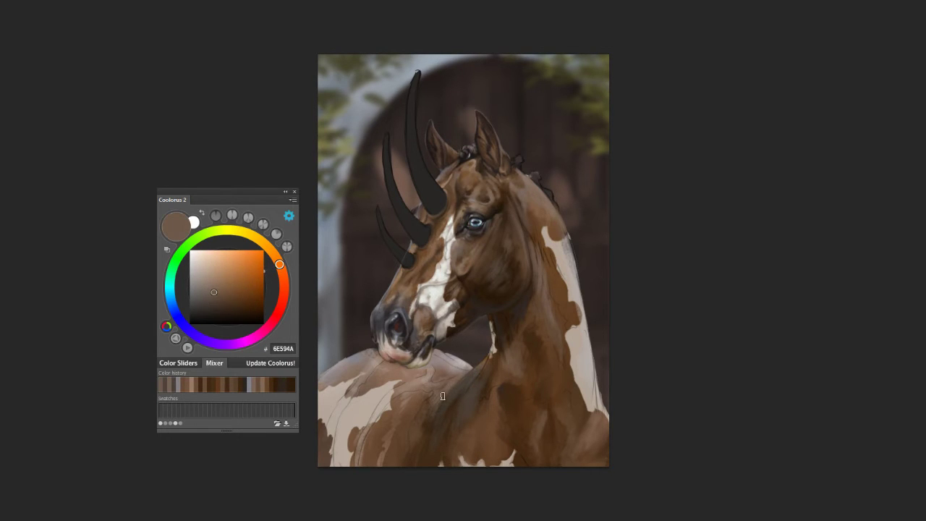
{"action": "left_click", "coordinate": [454, 405], "text": "alt"}
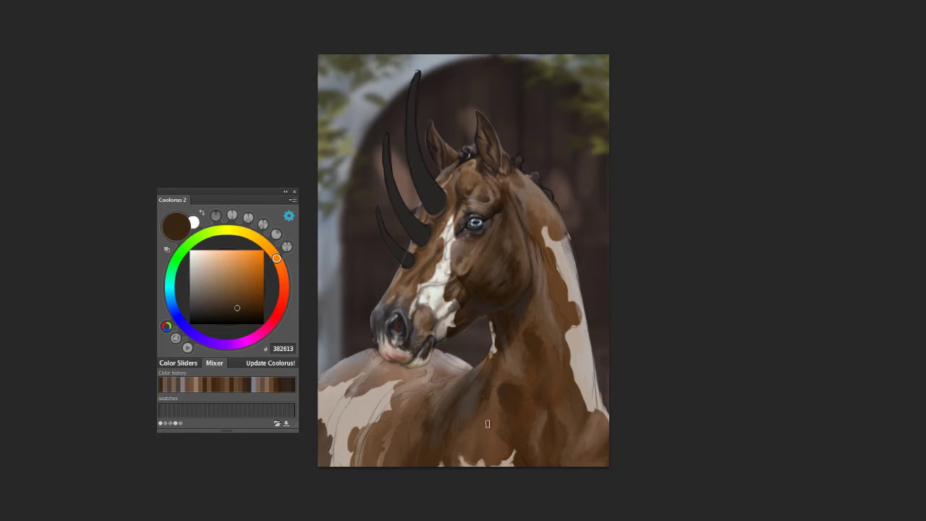
{"action": "left_click", "coordinate": [492, 366], "text": "alt"}
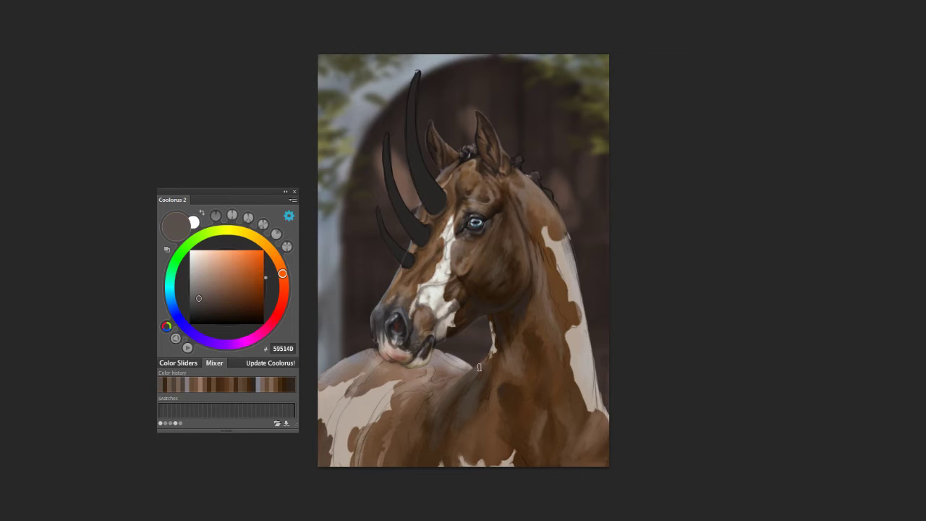
{"action": "left_click", "coordinate": [493, 322], "text": "alt"}
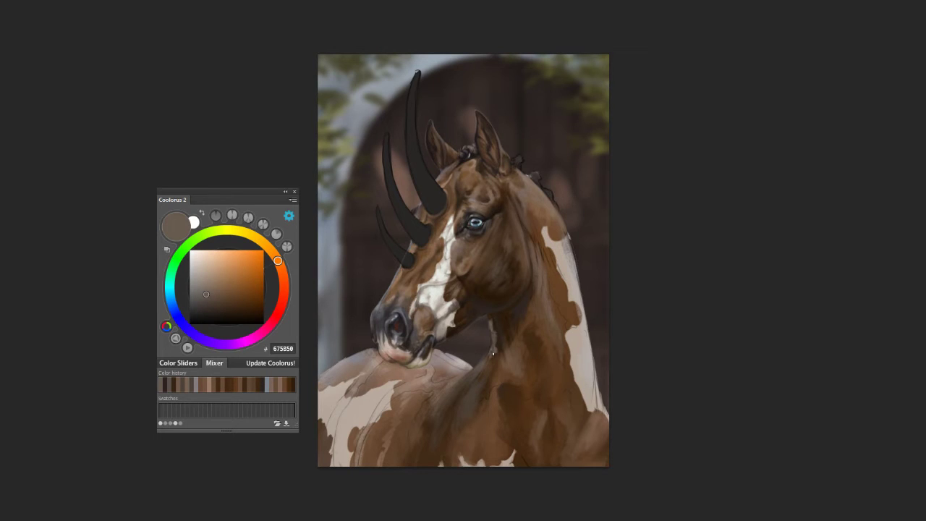
{"action": "left_click", "coordinate": [450, 292], "text": "alt"}
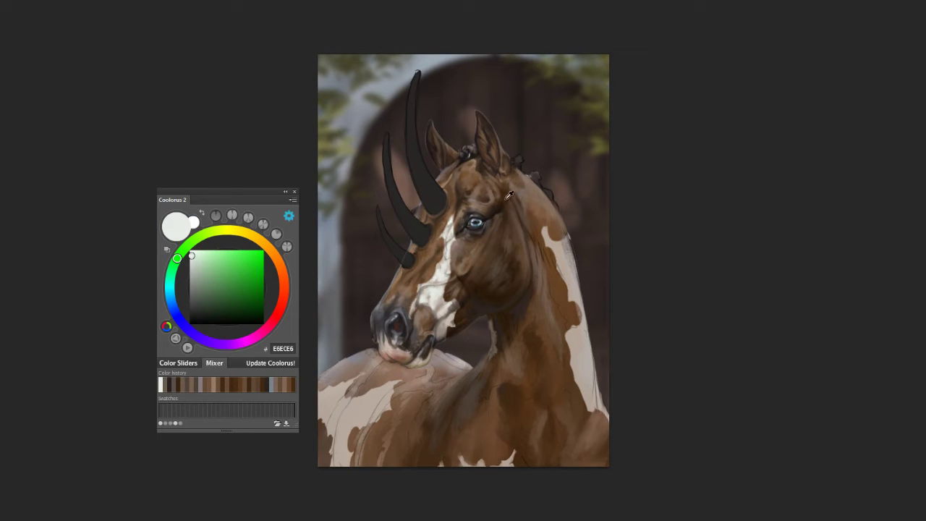
{"action": "left_click", "coordinate": [540, 243], "text": "alt"}
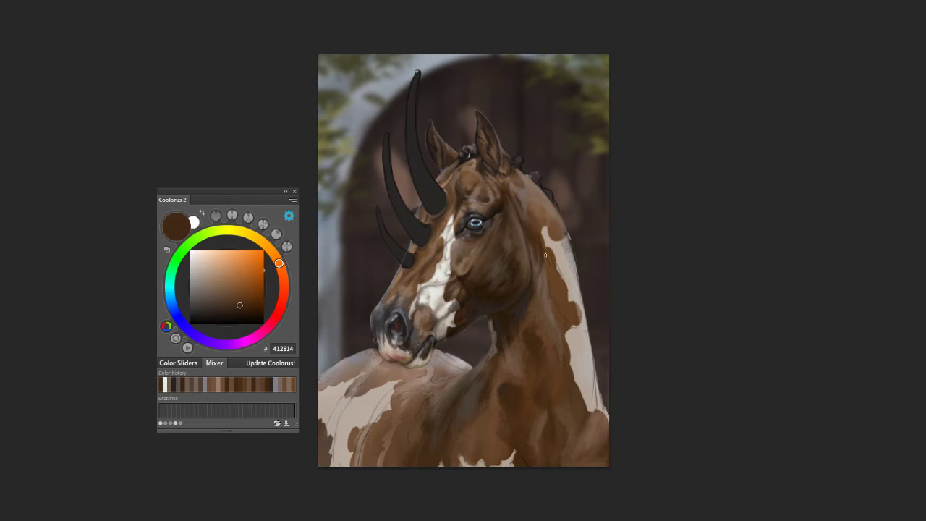
{"action": "left_click", "coordinate": [525, 225], "text": "alt"}
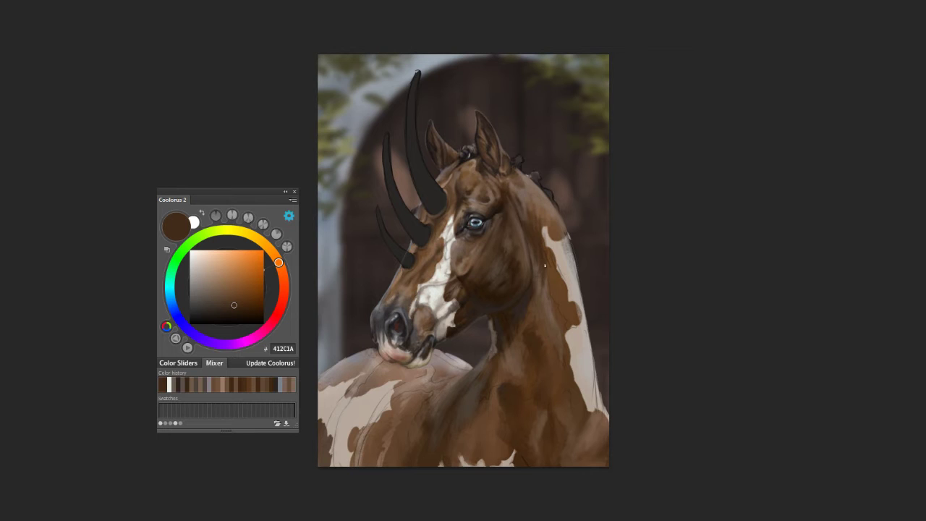
Step: Shade the upper neck with sampled medium and darker shadow browns
{"action": "left_click", "coordinate": [533, 205], "text": "alt"}
{"action": "right_click", "coordinate": [533, 205]}
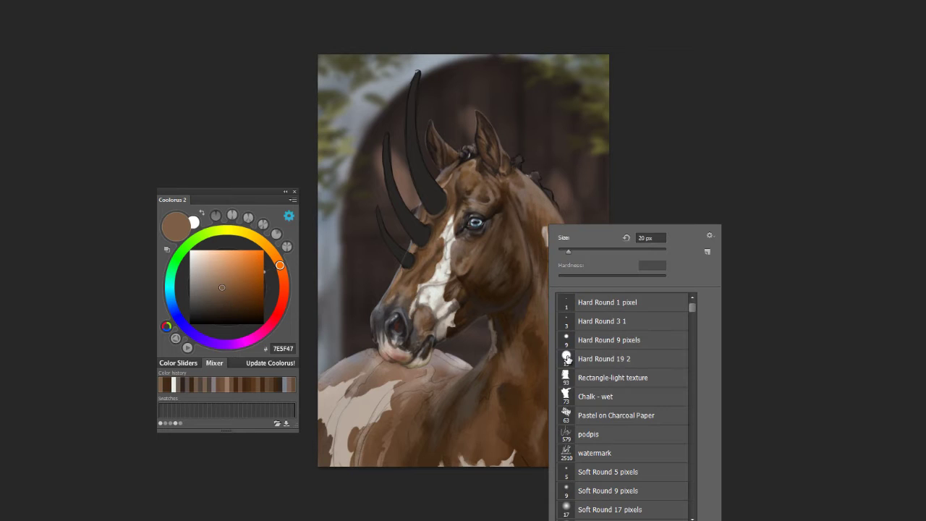
{"action": "left_click", "coordinate": [530, 206], "text": "alt"}
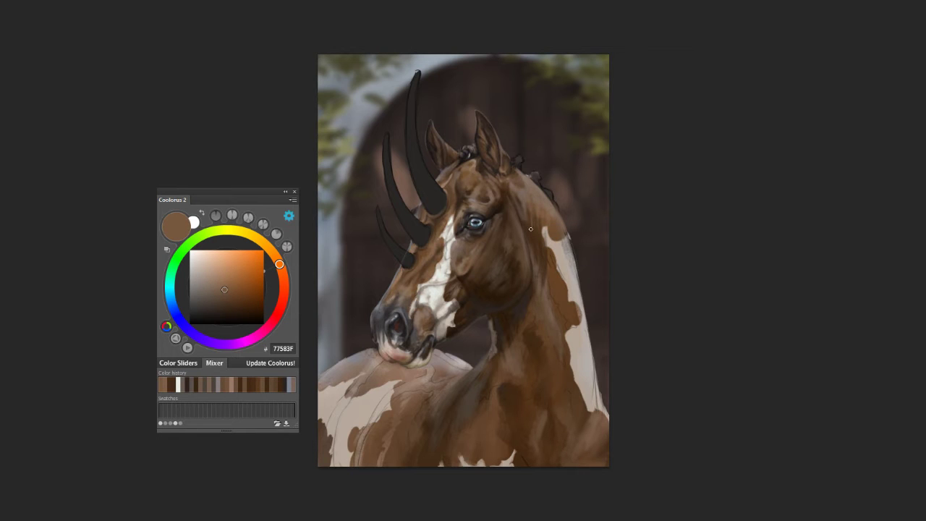
{"action": "left_click", "coordinate": [533, 210], "text": "alt"}
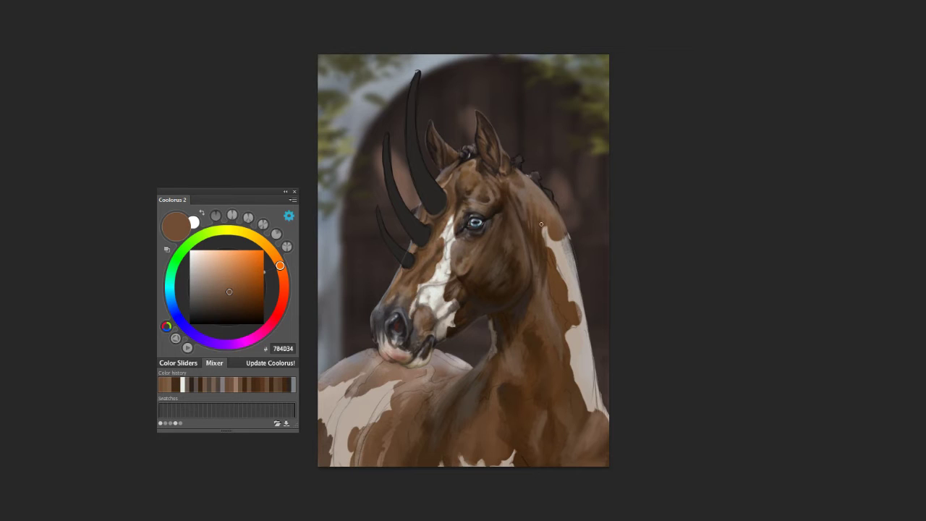
{"action": "left_click", "coordinate": [536, 223], "text": "alt"}
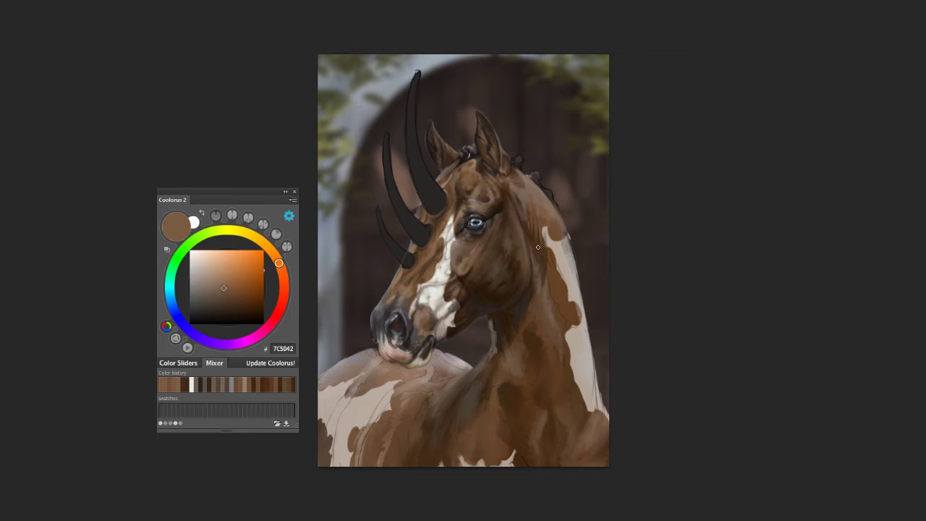
{"action": "left_click", "coordinate": [538, 248], "text": "alt"}
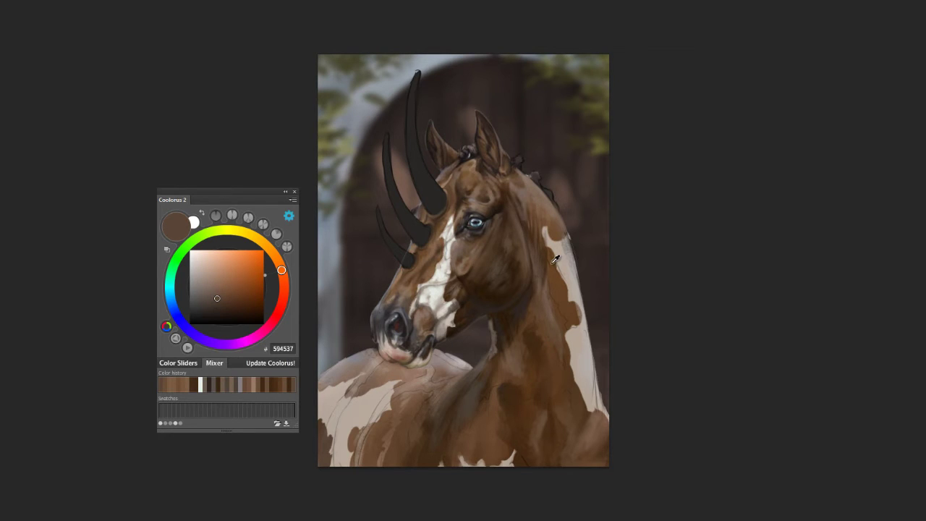
{"action": "left_click", "coordinate": [547, 262], "text": "alt"}
{"action": "left_click", "coordinate": [514, 233], "text": "alt"}
Step: Blend the cheek beside the blaze with very dark, reddish and muted browns
{"action": "right_click", "coordinate": [568, 228]}
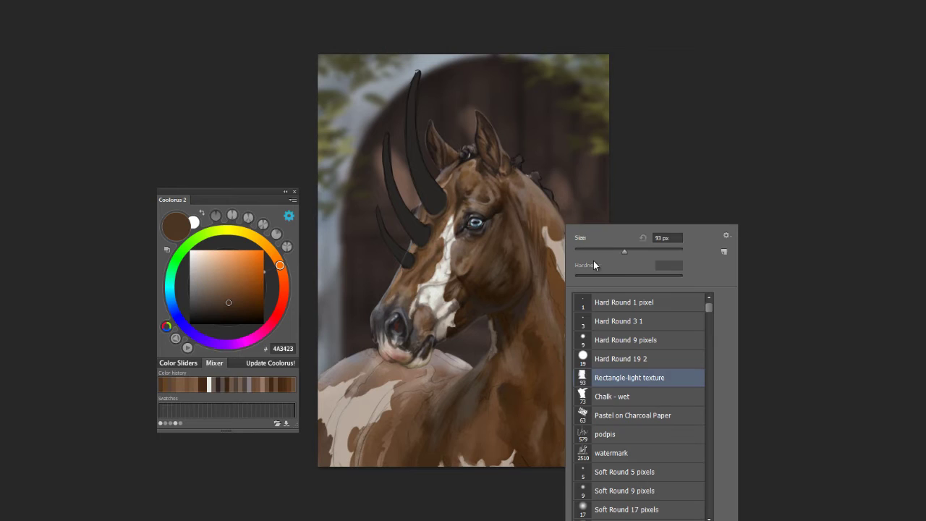
{"action": "left_click", "coordinate": [547, 261]}
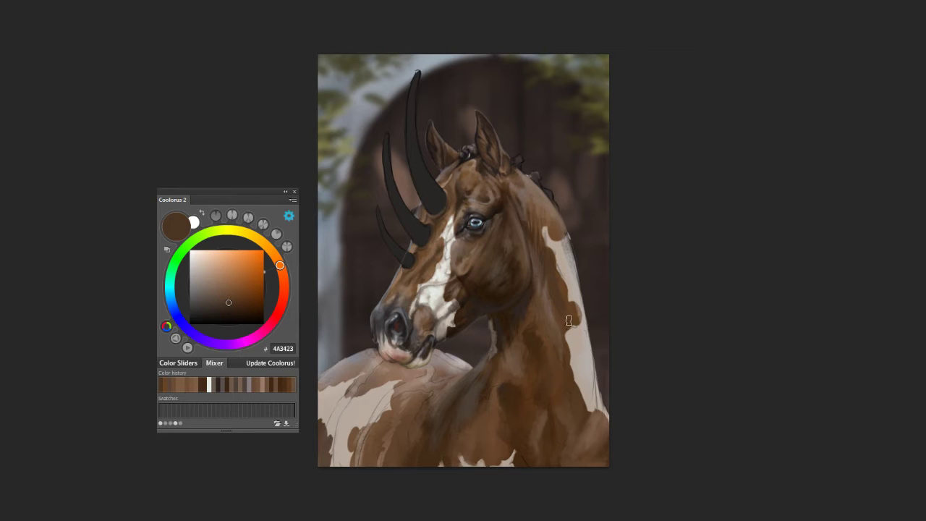
{"action": "left_click", "coordinate": [517, 313], "text": "alt"}
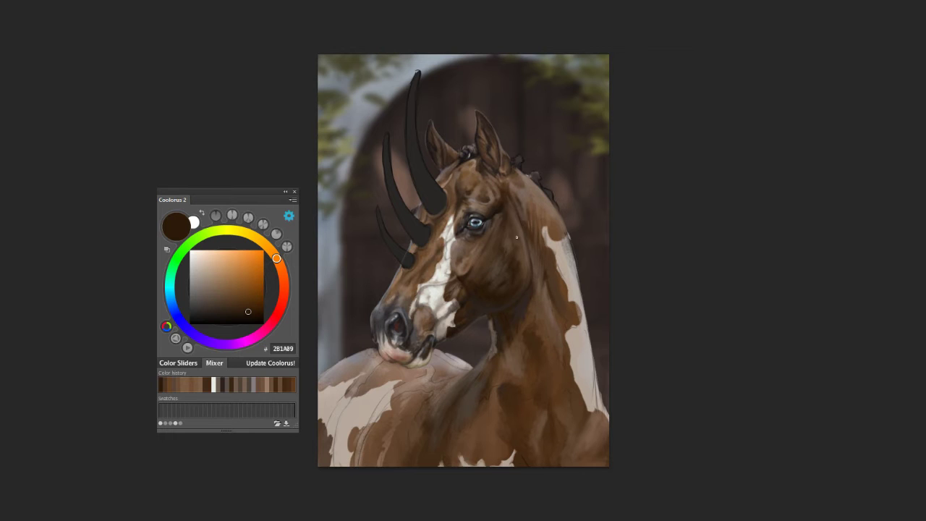
{"action": "left_click", "coordinate": [535, 219], "text": "alt"}
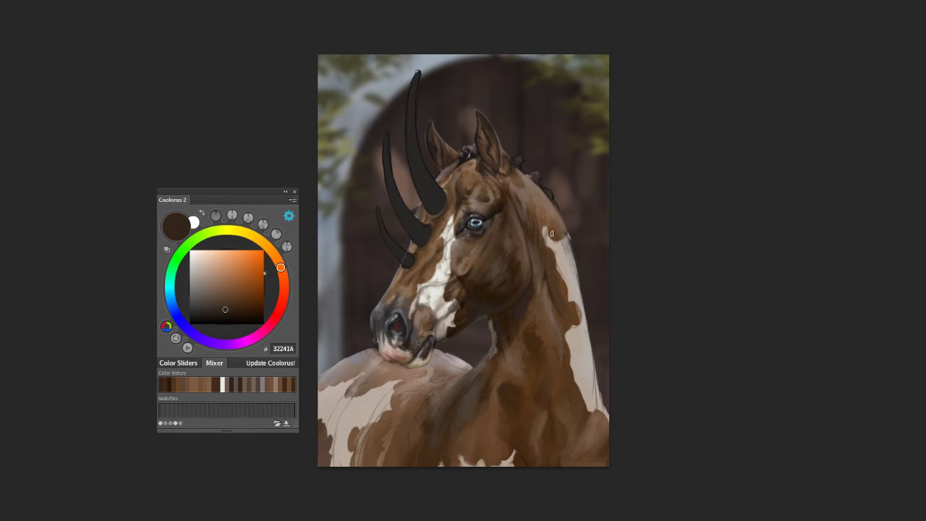
{"action": "left_click", "coordinate": [554, 290], "text": "alt"}
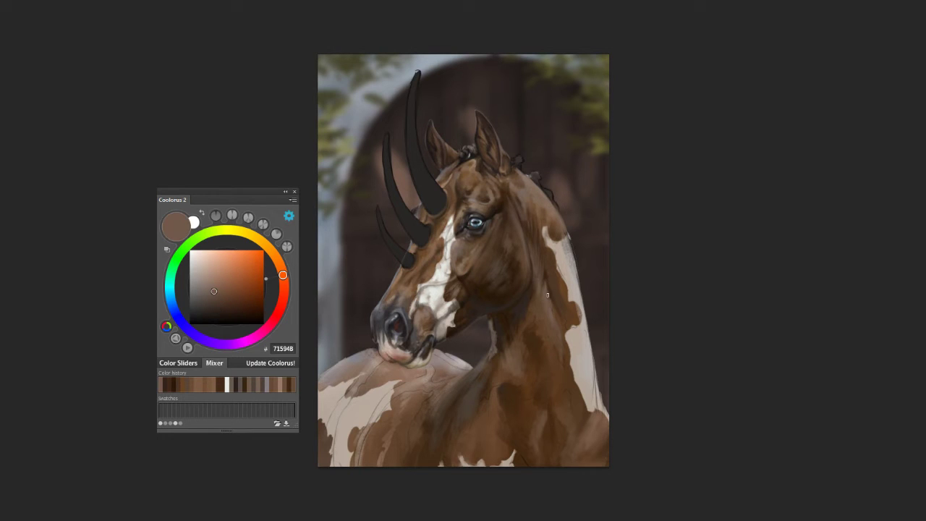
{"action": "left_click", "coordinate": [522, 304], "text": "alt"}
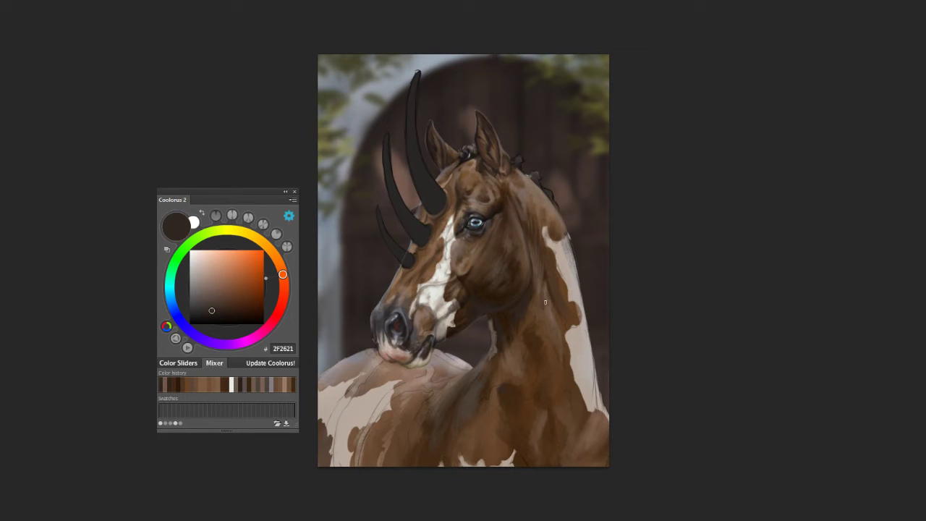
{"action": "left_click", "coordinate": [558, 330], "text": "alt"}
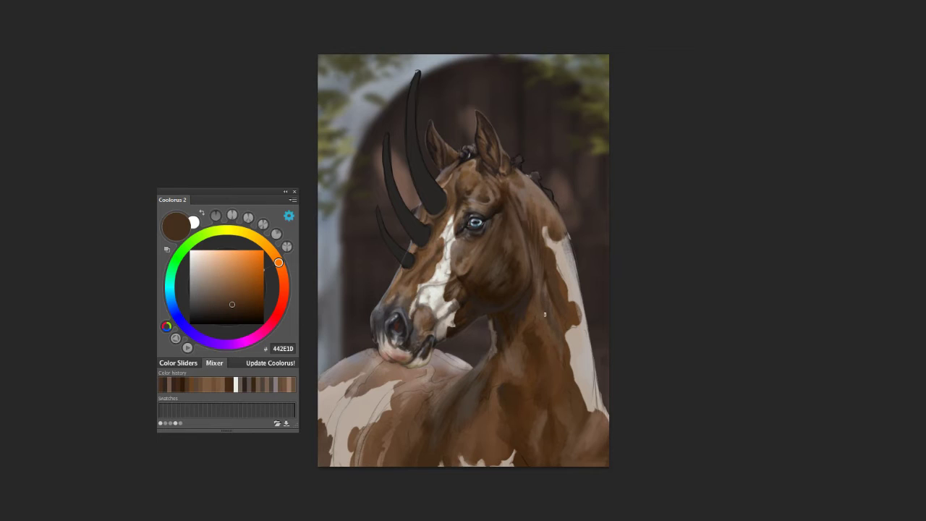
{"action": "left_click", "coordinate": [543, 291], "text": "alt"}
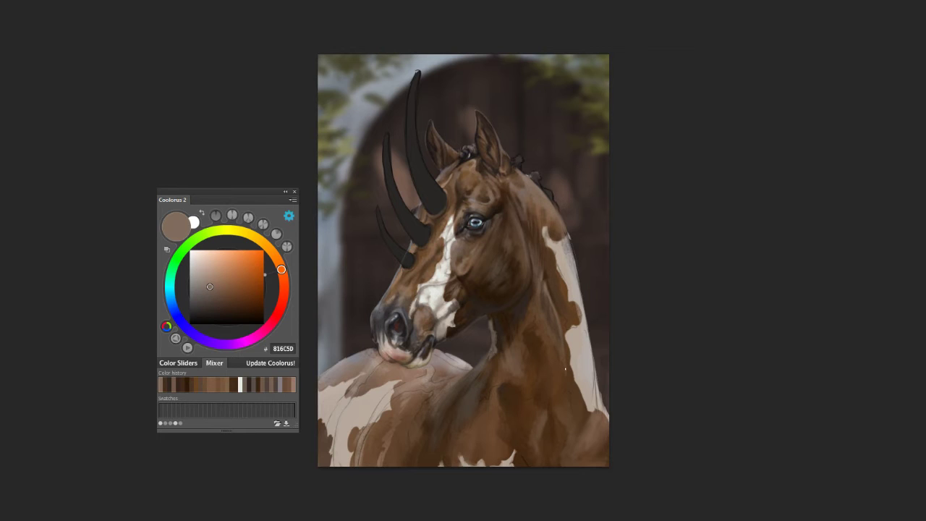
{"action": "left_click", "coordinate": [536, 291], "text": "alt"}
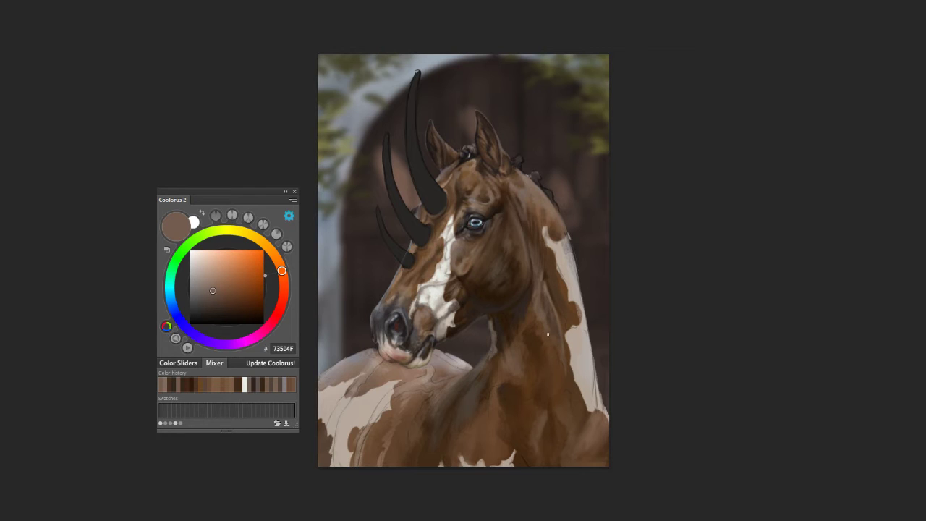
{"action": "left_click", "coordinate": [532, 290], "text": "alt"}
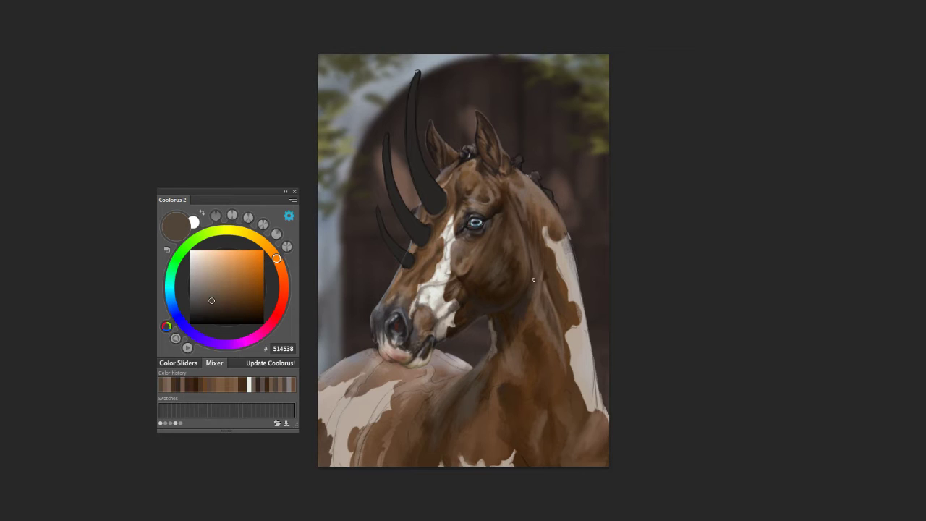
{"action": "left_click", "coordinate": [525, 302], "text": "alt"}
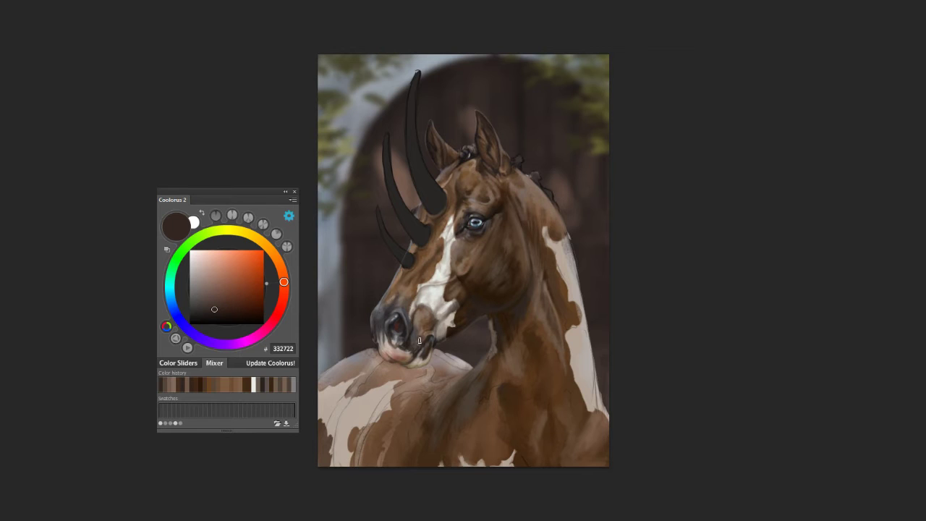
Step: Paint near-white highlights down the white neck patch, sampled from the blaze
{"action": "left_click", "coordinate": [571, 255], "text": "alt"}
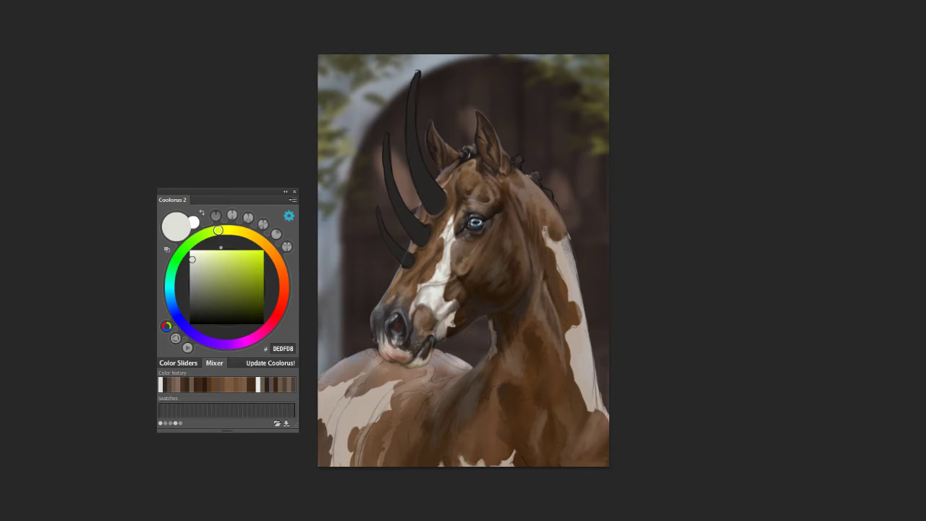
{"action": "mouse_move", "coordinate": [544, 232]}
{"action": "left_mouse_down"}
{"action": "mouse_move", "coordinate": [567, 269]}
{"action": "mouse_move", "coordinate": [572, 262]}
{"action": "left_mouse_up"}
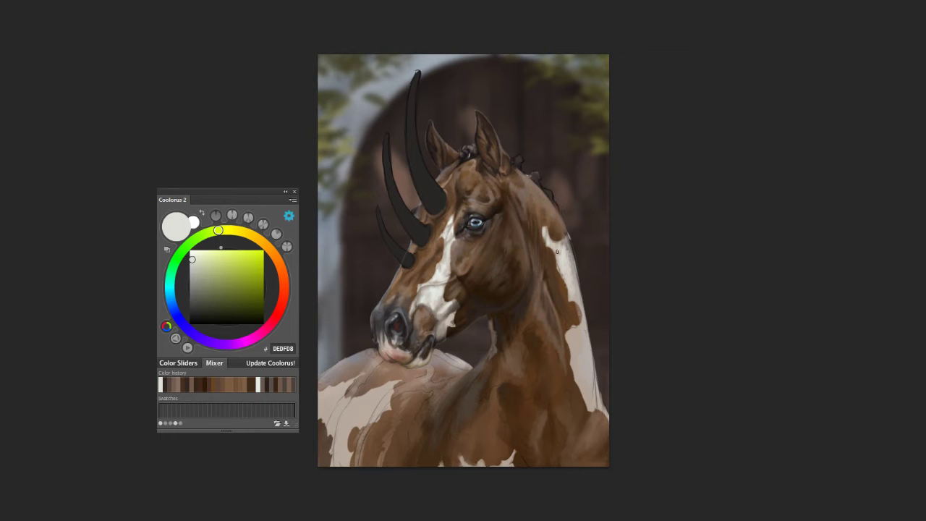
{"action": "left_click", "coordinate": [457, 301], "text": "alt"}
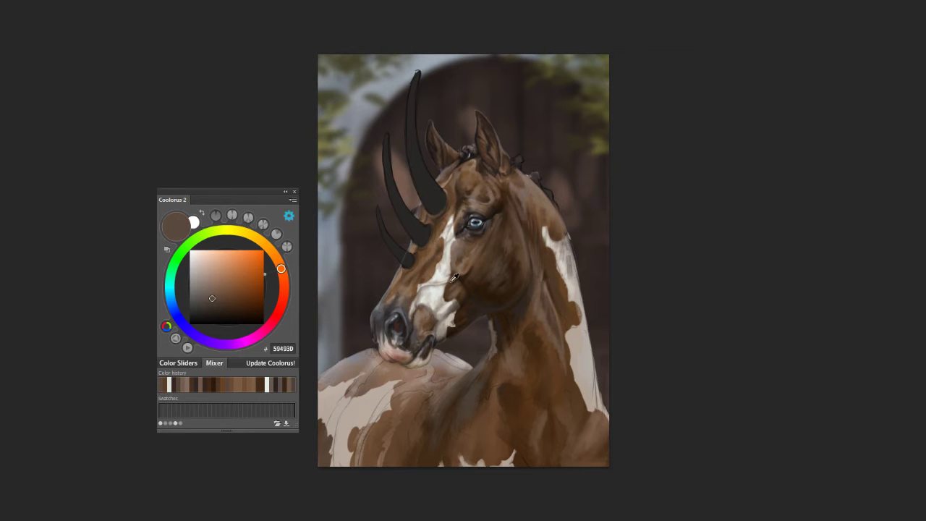
{"action": "left_click", "coordinate": [442, 283], "text": "alt"}
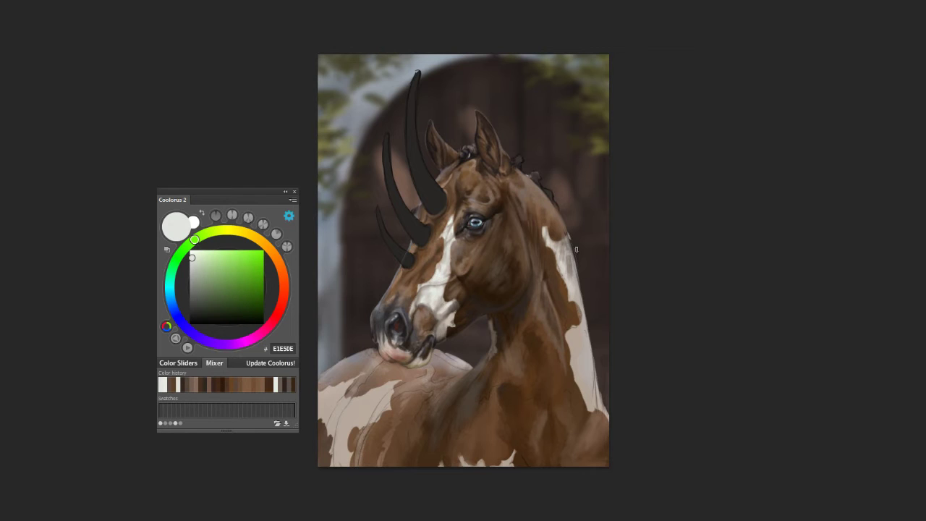
{"action": "mouse_move", "coordinate": [576, 248]}
{"action": "left_mouse_down"}
{"action": "mouse_move", "coordinate": [569, 239]}
{"action": "mouse_move", "coordinate": [582, 311]}
{"action": "left_mouse_up"}
{"action": "left_click_drag", "start_coordinate": [571, 272], "coordinate": [596, 384]}
{"action": "mouse_move", "coordinate": [587, 327]}
{"action": "left_mouse_down"}
{"action": "mouse_move", "coordinate": [596, 394]}
{"action": "mouse_move", "coordinate": [584, 324]}
{"action": "mouse_move", "coordinate": [593, 384]}
{"action": "mouse_move", "coordinate": [571, 340]}
{"action": "mouse_move", "coordinate": [586, 364]}
{"action": "left_mouse_up"}
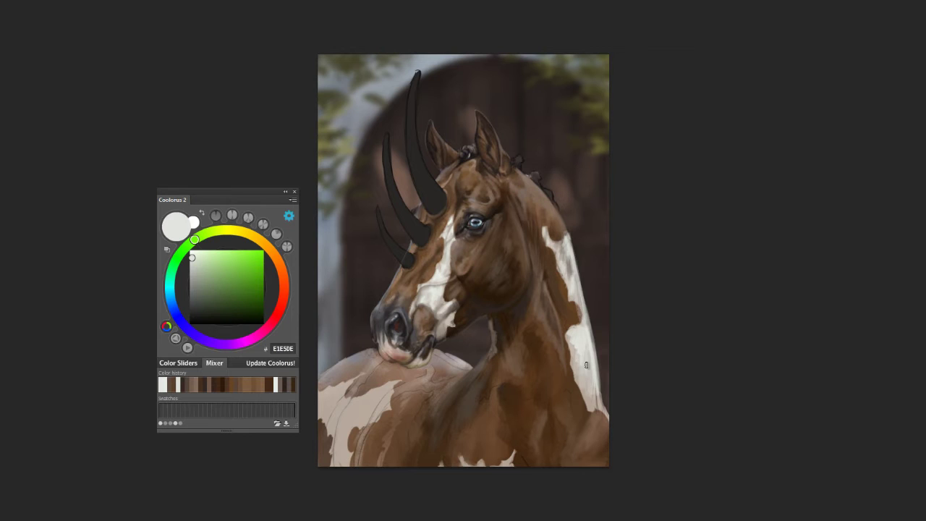
{"action": "left_click", "coordinate": [453, 297], "text": "alt"}
{"action": "left_click", "coordinate": [547, 276], "text": "alt"}
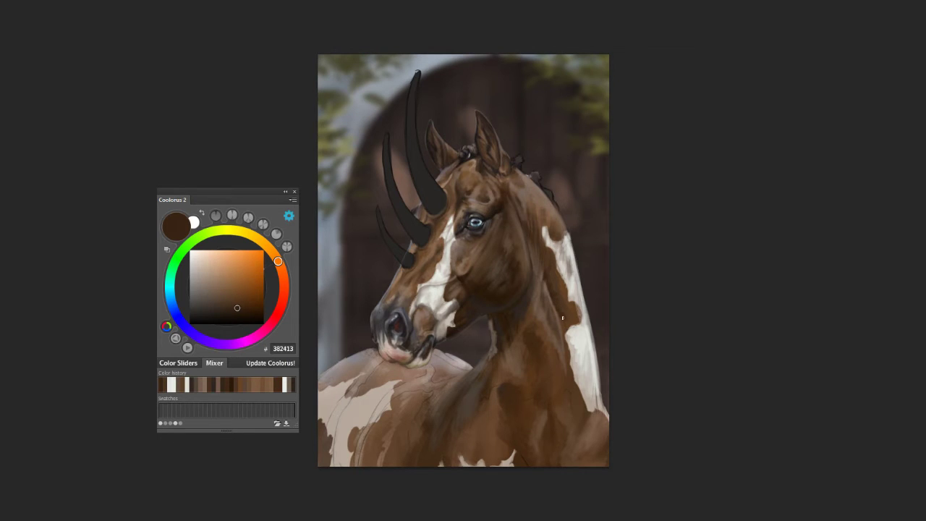
Step: Blend the mid neck with sampled mid, very dark and greyish browns
{"action": "left_click", "coordinate": [550, 223], "text": "alt"}
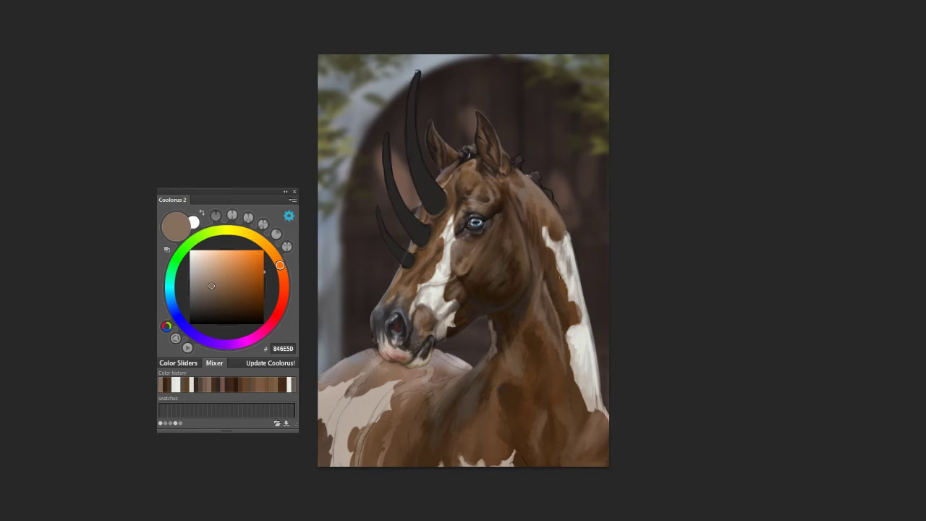
{"action": "left_click", "coordinate": [557, 292], "text": "alt"}
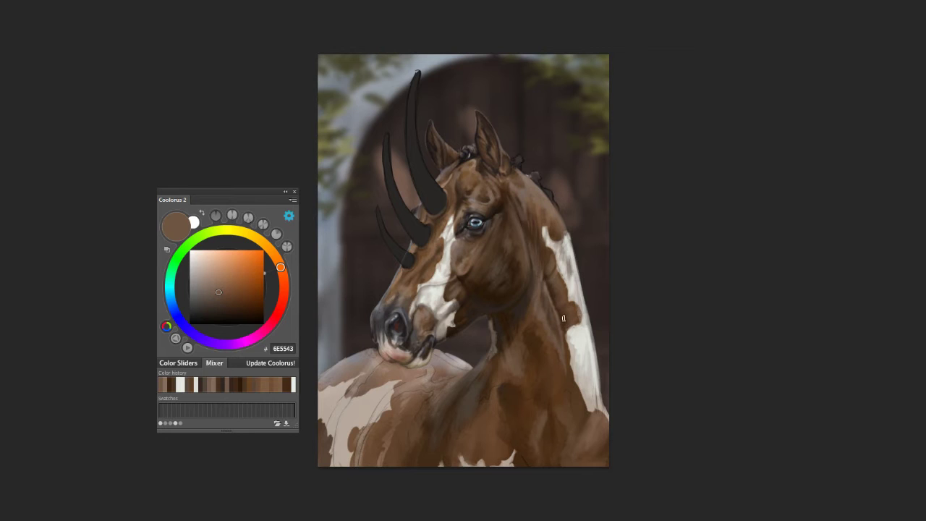
{"action": "left_click", "coordinate": [521, 240], "text": "alt"}
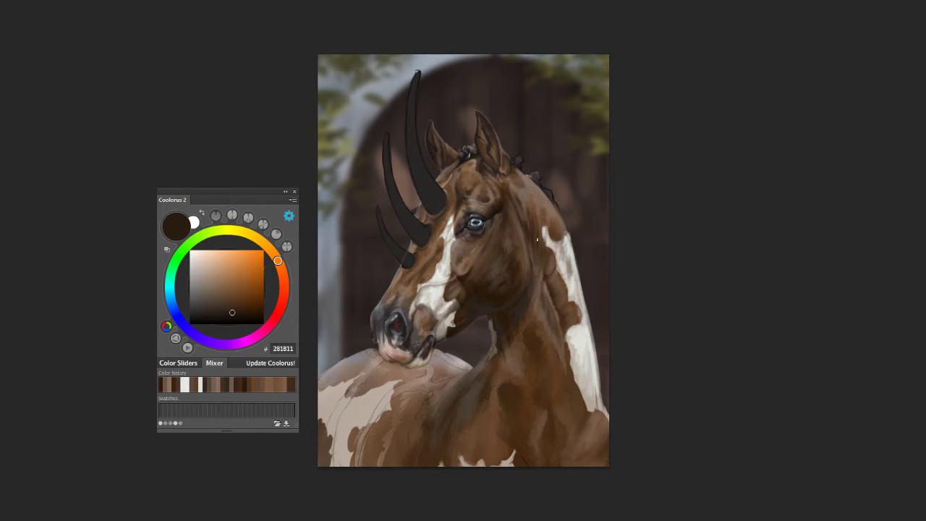
{"action": "left_click", "coordinate": [529, 233], "text": "alt"}
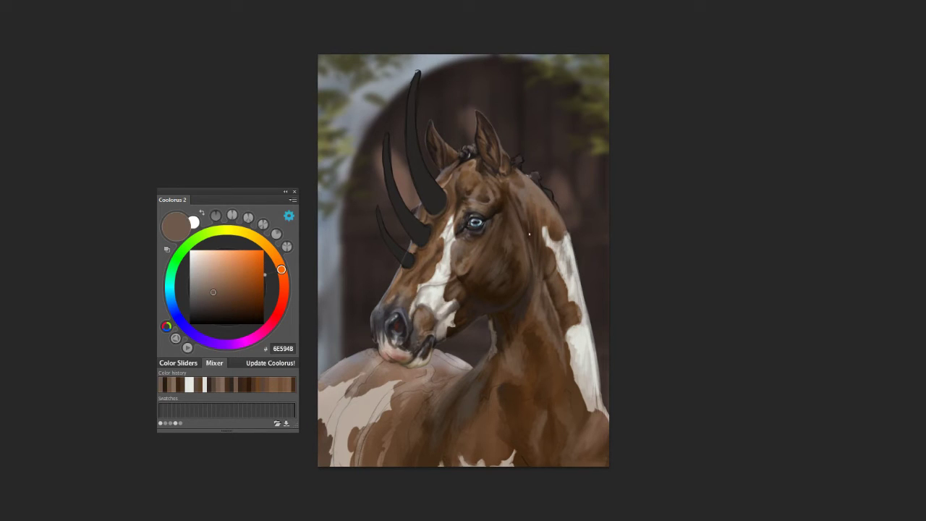
{"action": "left_click", "coordinate": [563, 285], "text": "alt"}
{"action": "left_click_drag", "start_coordinate": [563, 286], "coordinate": [553, 283]}
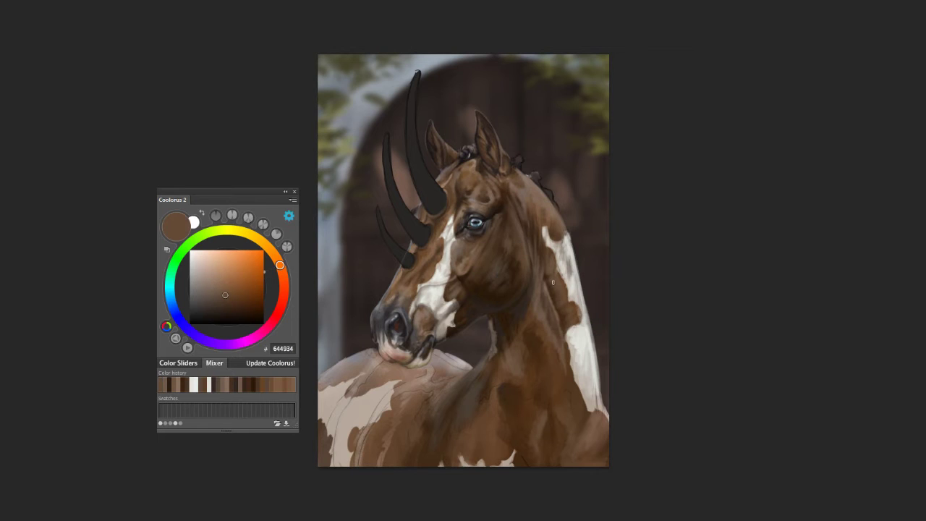
{"action": "left_click", "coordinate": [550, 288], "text": "alt"}
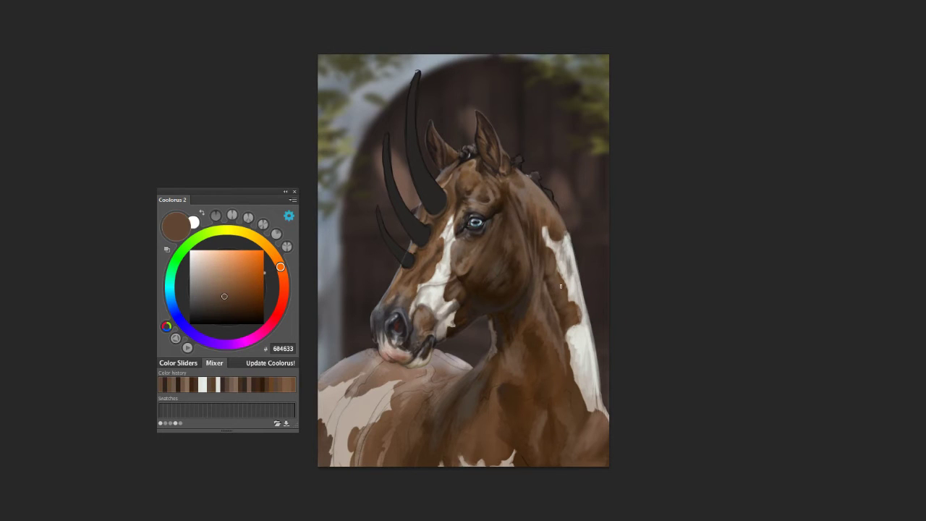
{"action": "left_click", "coordinate": [510, 182], "text": "alt"}
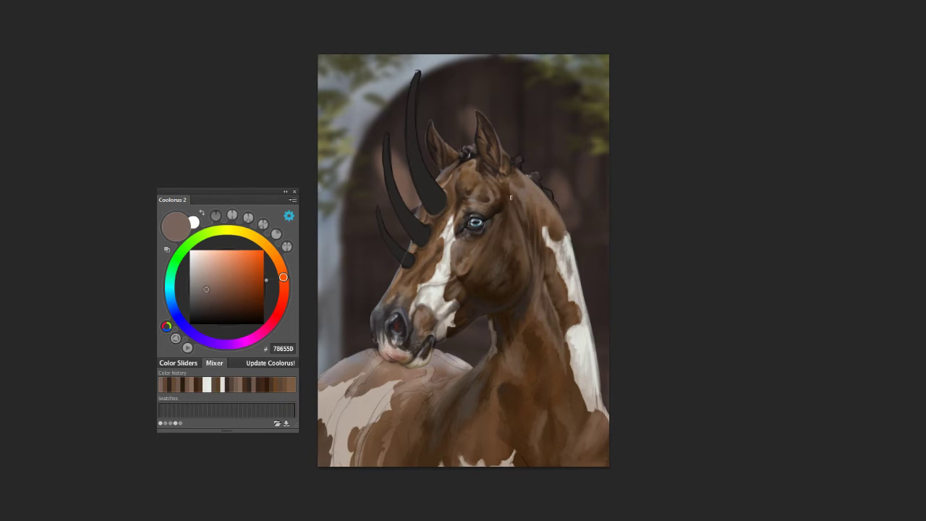
Step: Shade the upper neck and mane edge with dark, deep and lighter browns
{"action": "left_click", "coordinate": [520, 215], "text": "alt"}
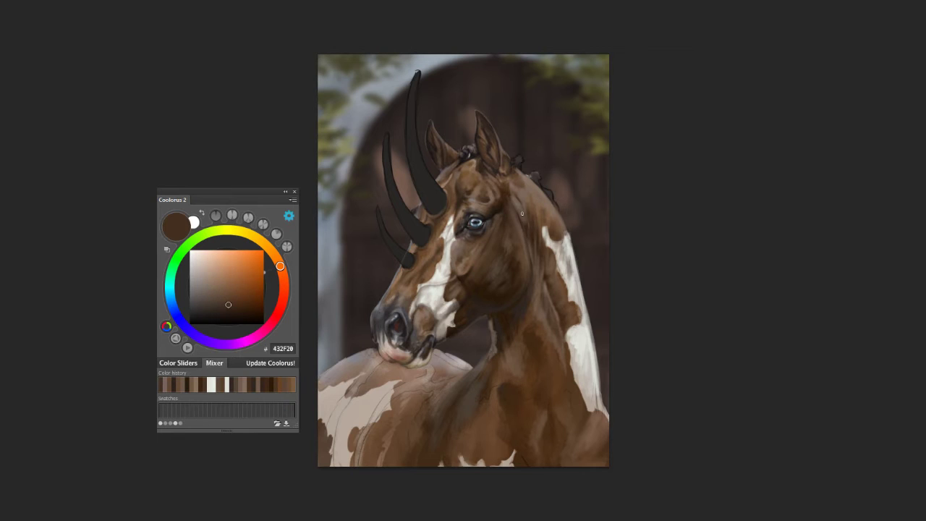
{"action": "left_click", "coordinate": [520, 204], "text": "alt"}
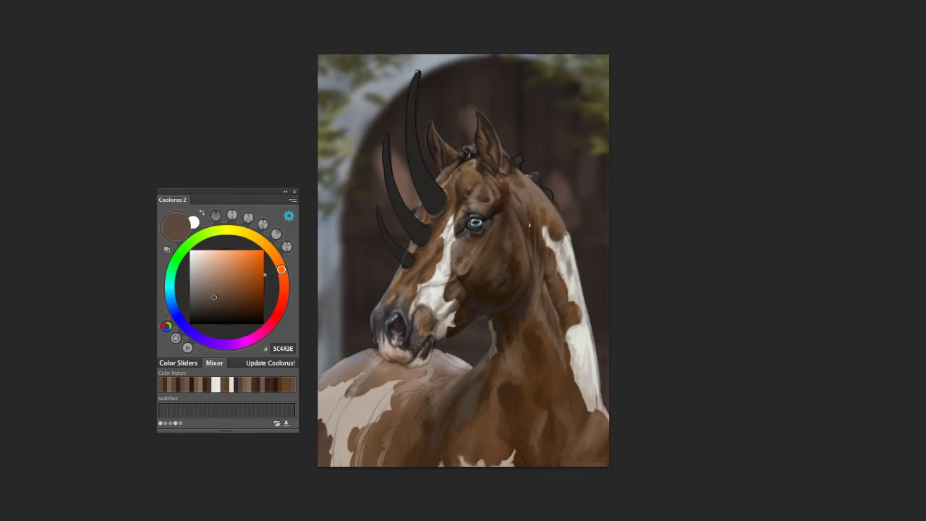
{"action": "left_click", "coordinate": [533, 213], "text": "alt"}
{"action": "left_click", "coordinate": [546, 199], "text": "alt"}
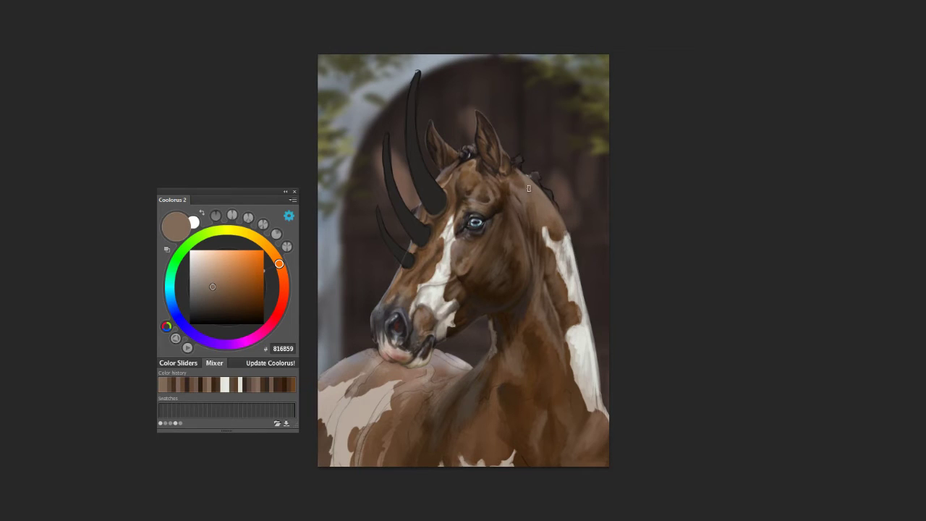
{"action": "left_click", "coordinate": [518, 329], "text": "alt"}
{"action": "left_click", "coordinate": [538, 307], "text": "alt"}
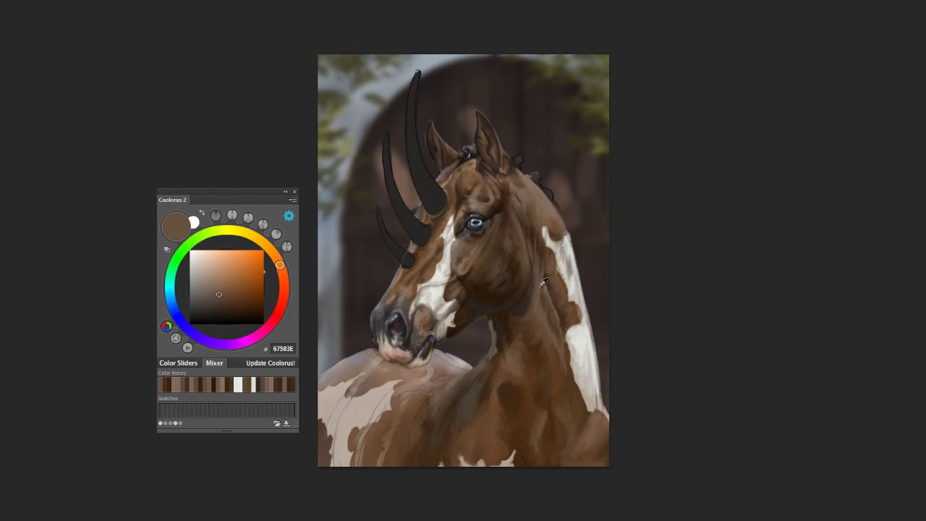
{"action": "left_click", "coordinate": [527, 250], "text": "alt"}
{"action": "left_click", "coordinate": [533, 260], "text": "alt"}
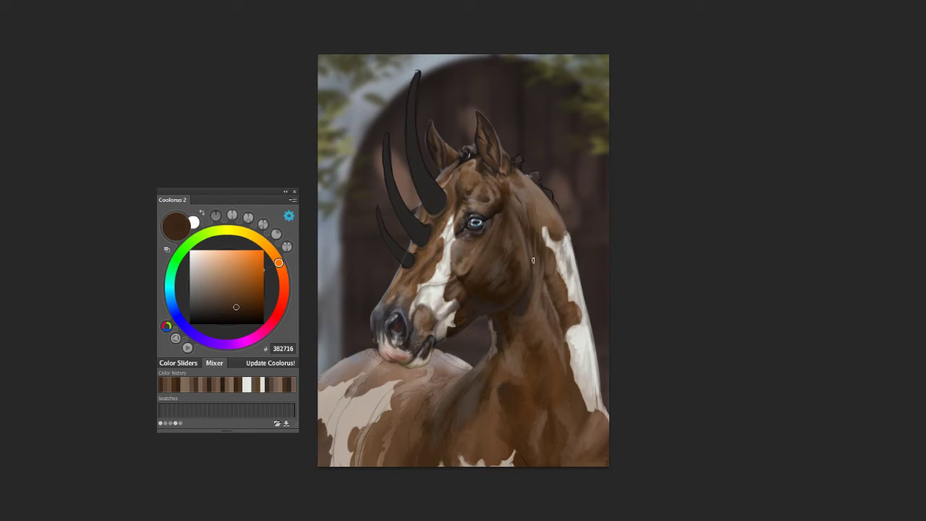
{"action": "left_click", "coordinate": [538, 285], "text": "alt"}
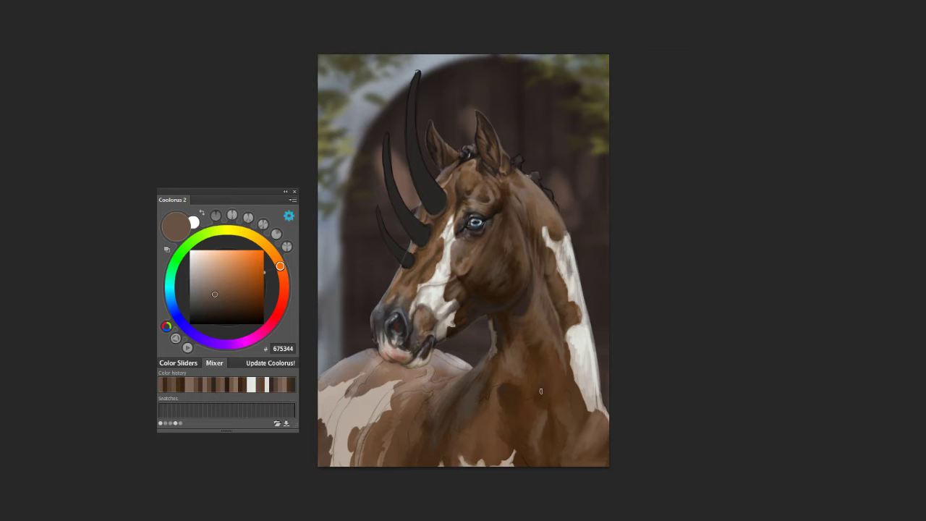
{"action": "left_click", "coordinate": [376, 108]}
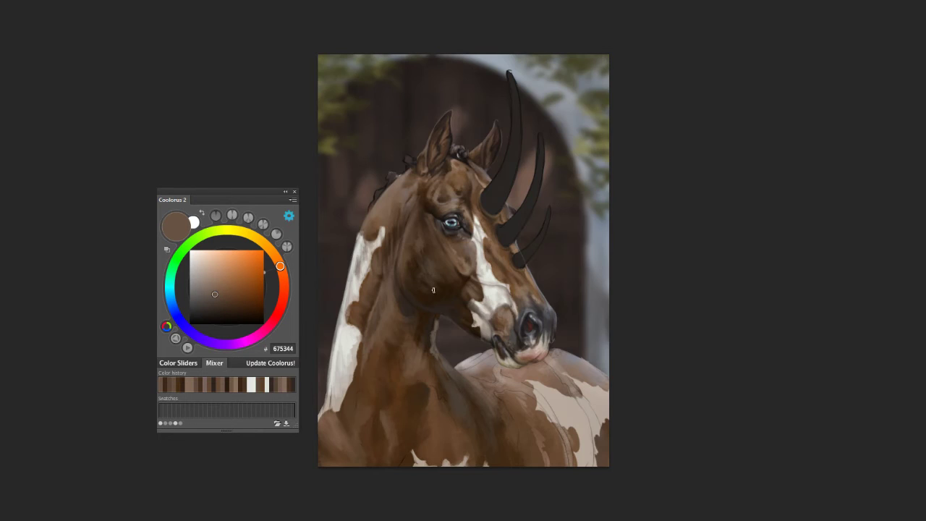
Step: Flip the canvas horizontally and paint light grey highlights along the neck's left edge
{"action": "left_click", "coordinate": [378, 272], "text": "alt"}
{"action": "left_click", "coordinate": [354, 254], "text": "alt"}
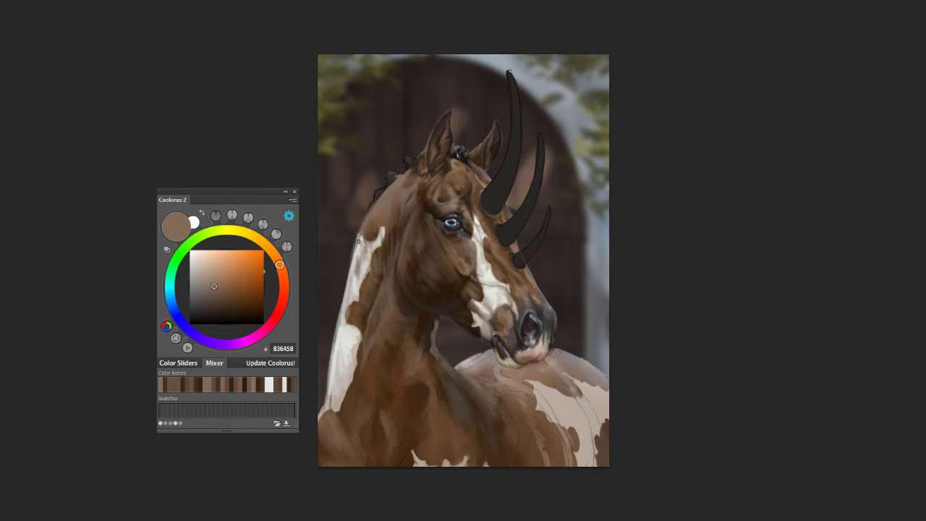
{"action": "left_click", "coordinate": [352, 263], "text": "alt"}
{"action": "left_click_drag", "start_coordinate": [358, 227], "coordinate": [343, 308]}
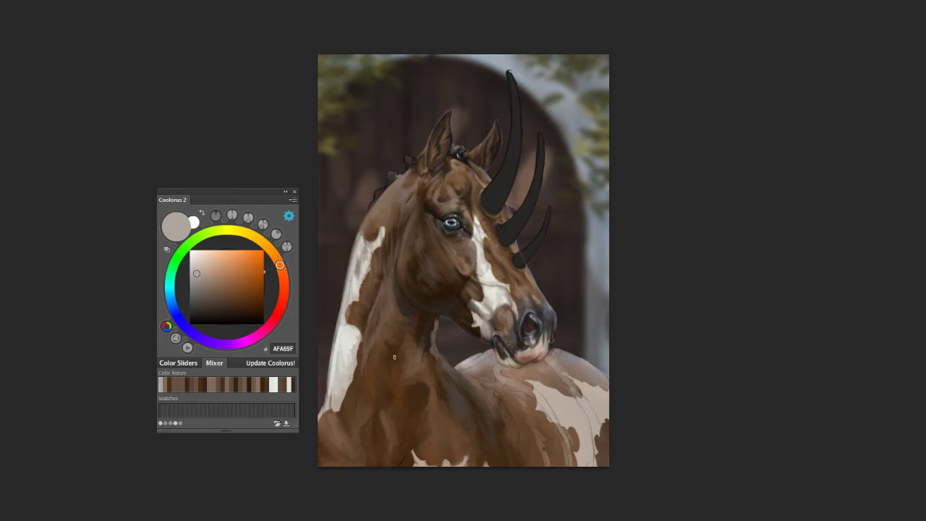
{"action": "left_click_drag", "start_coordinate": [363, 222], "coordinate": [357, 234]}
Step: Try warm light grey, near-black and grey-brown tones for the neck shading
{"action": "left_click", "coordinate": [348, 385], "text": "alt"}
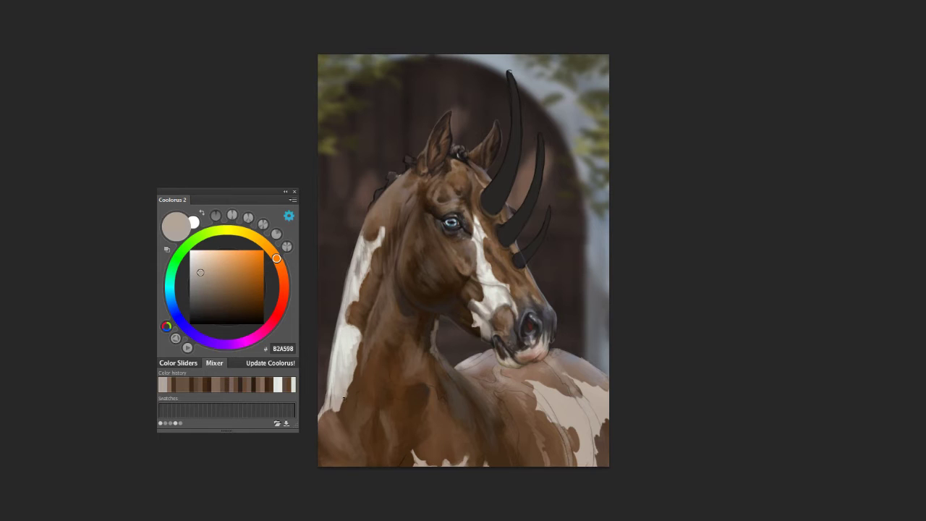
{"action": "left_click", "coordinate": [479, 301], "text": "alt"}
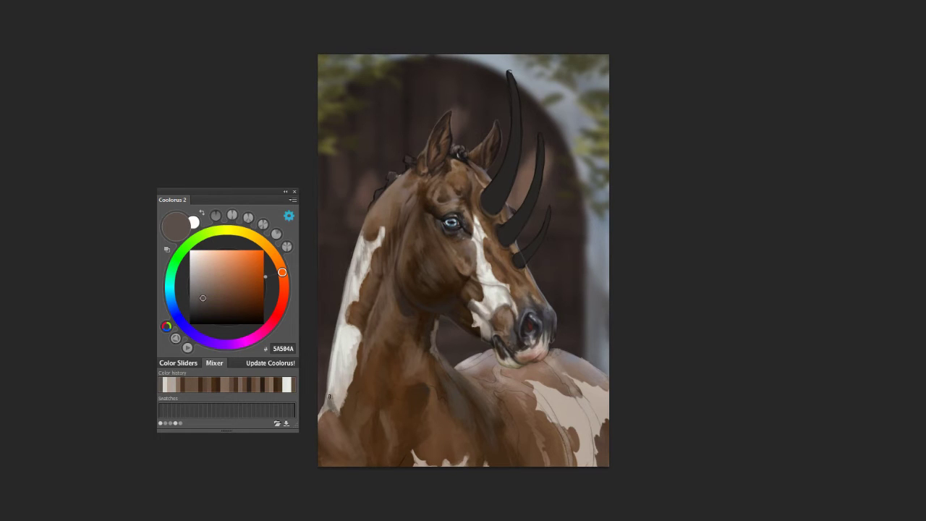
{"action": "left_click", "coordinate": [545, 323], "text": "alt"}
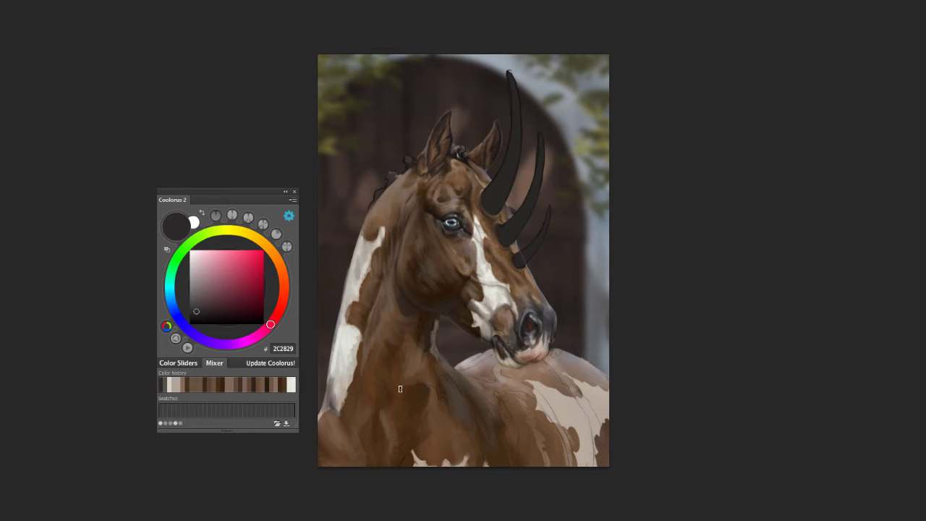
{"action": "left_click", "coordinate": [414, 160], "text": "alt"}
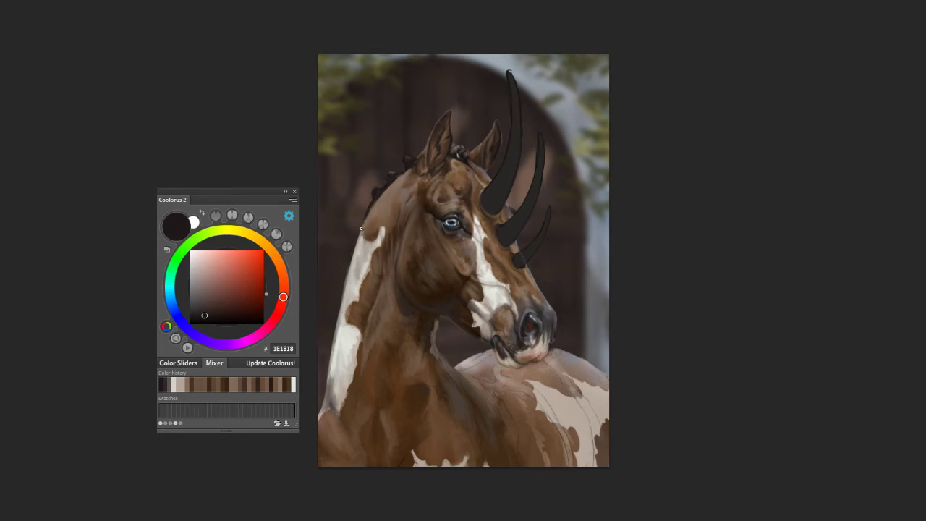
{"action": "left_click", "coordinate": [437, 325], "text": "alt"}
{"action": "left_click", "coordinate": [438, 320], "text": "alt"}
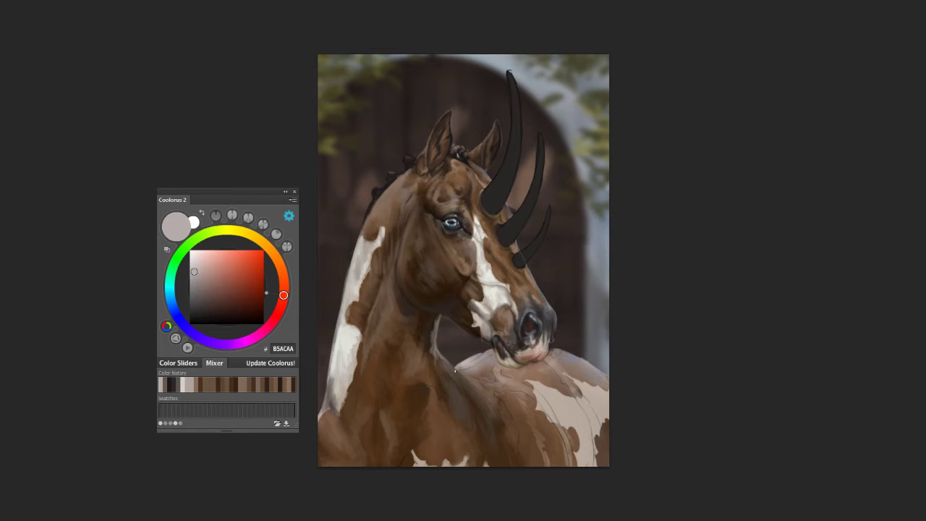
{"action": "left_click", "coordinate": [371, 370], "text": "alt"}
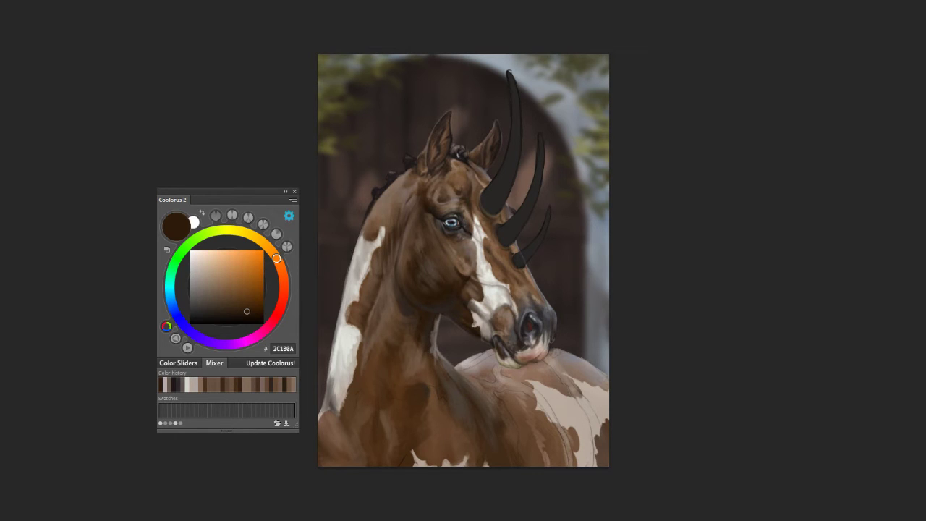
Step: Shade the lower neck and chest with medium and very dark browns
{"action": "left_click", "coordinate": [360, 396], "text": "alt"}
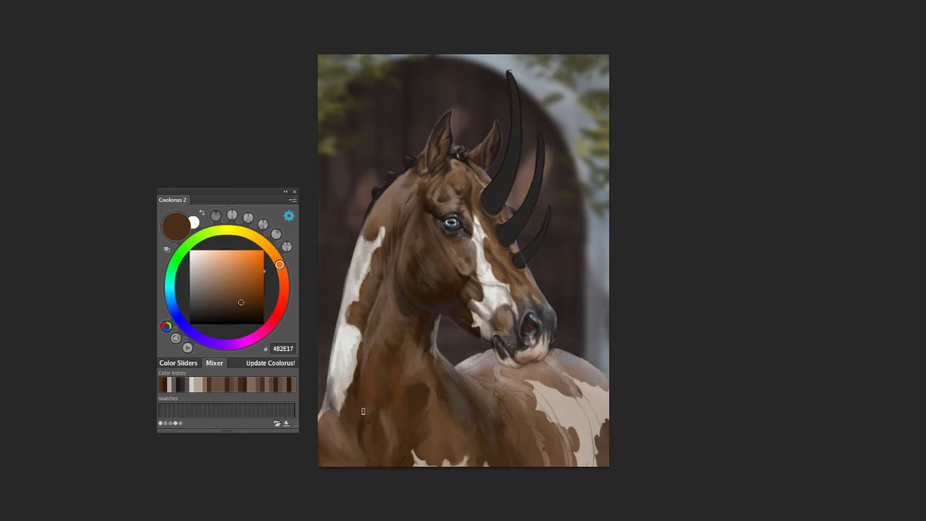
{"action": "left_click", "coordinate": [401, 356], "text": "alt"}
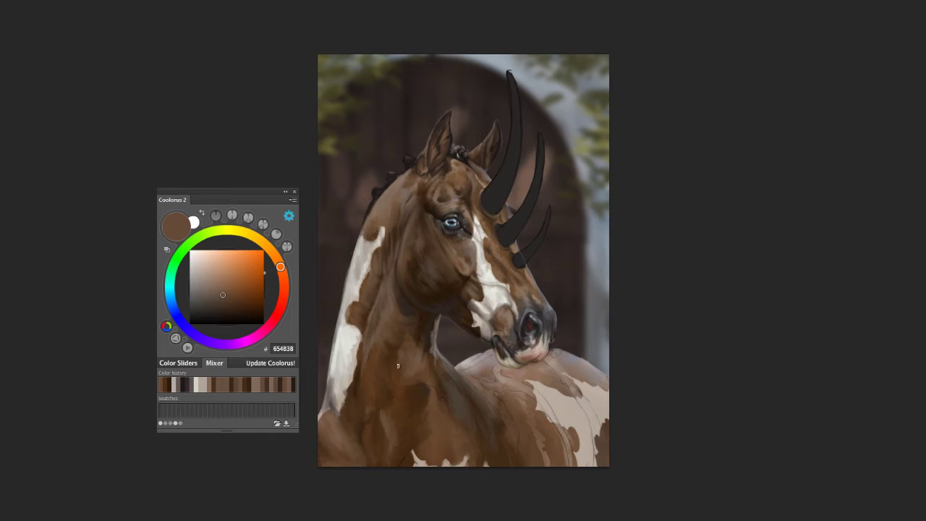
{"action": "left_click", "coordinate": [369, 345], "text": "alt"}
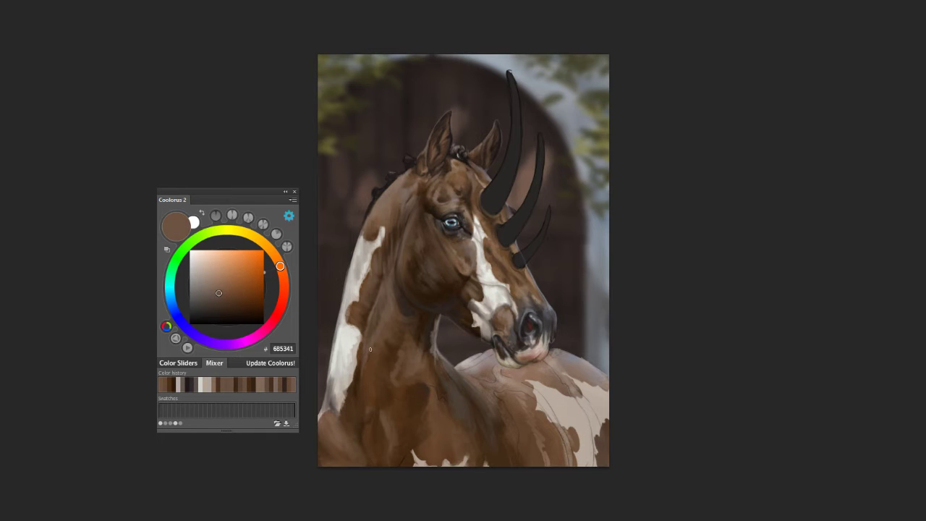
{"action": "left_click", "coordinate": [415, 342], "text": "alt"}
{"action": "left_click", "coordinate": [418, 320], "text": "alt"}
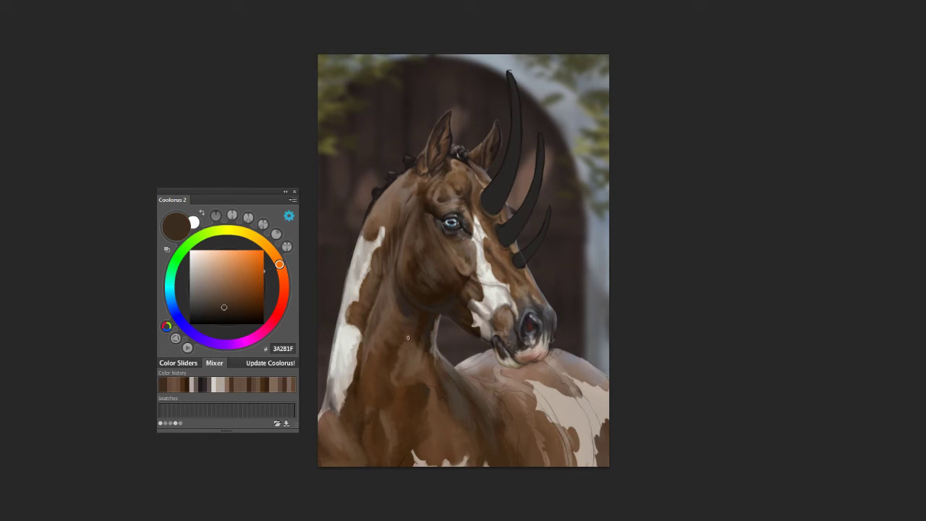
{"action": "left_click", "coordinate": [432, 308], "text": "alt"}
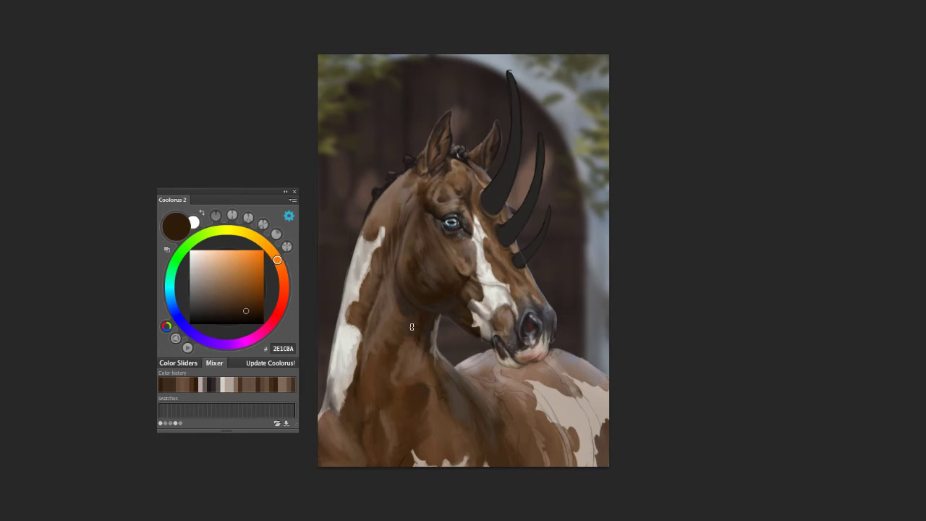
{"action": "left_click", "coordinate": [414, 317], "text": "alt"}
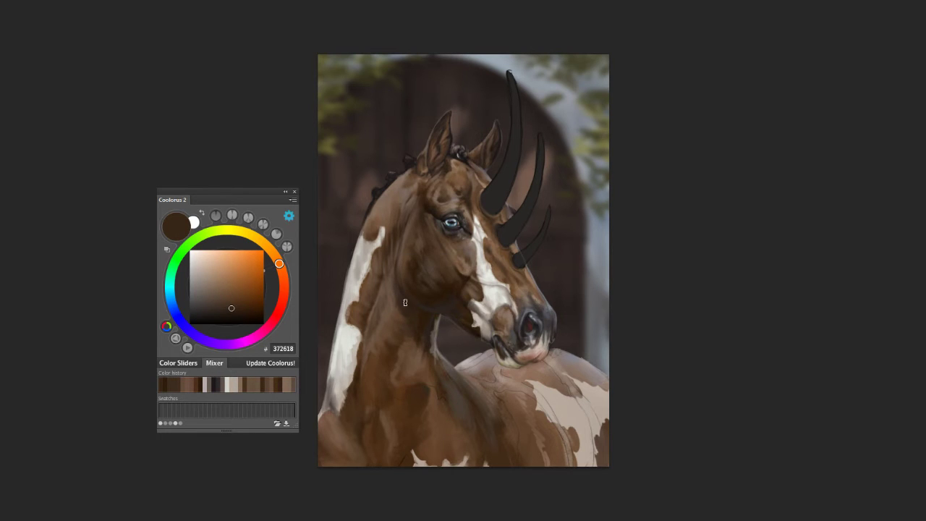
Step: Try dark blue and several browns, then dab a lighter brown onto the neck
{"action": "left_click", "coordinate": [172, 304]}
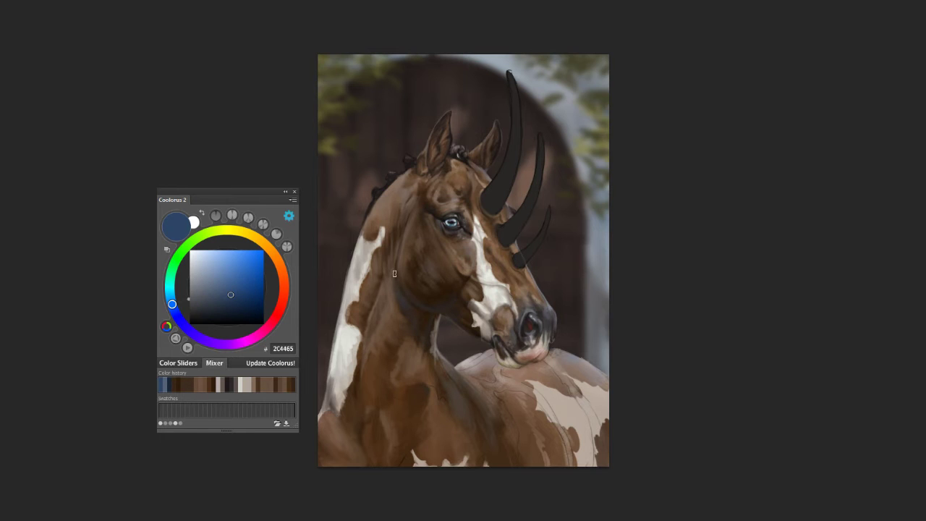
{"action": "left_click", "coordinate": [423, 309], "text": "alt"}
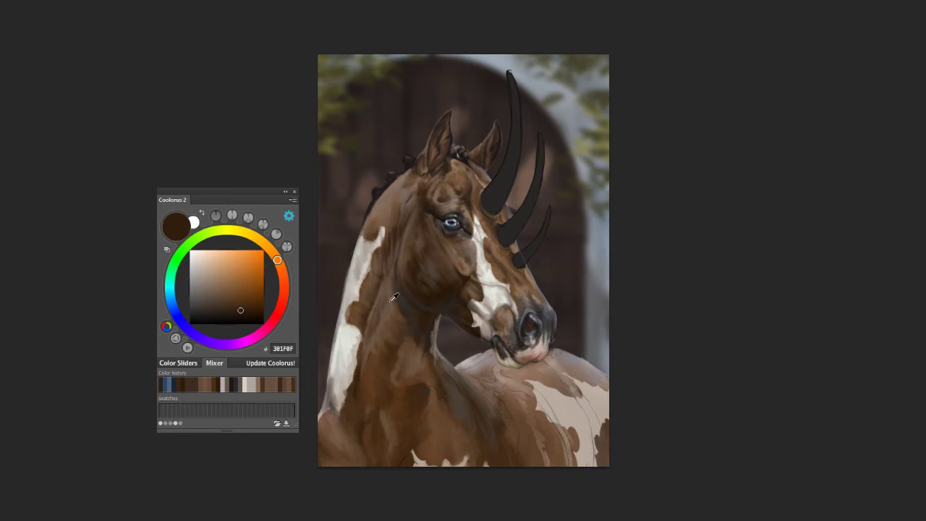
{"action": "left_click", "coordinate": [388, 278], "text": "alt"}
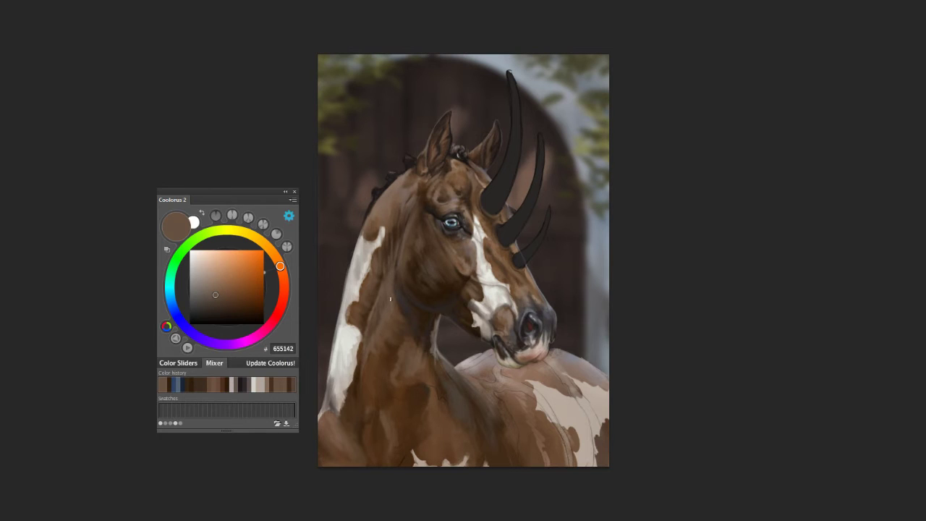
{"action": "left_click", "coordinate": [401, 237], "text": "alt"}
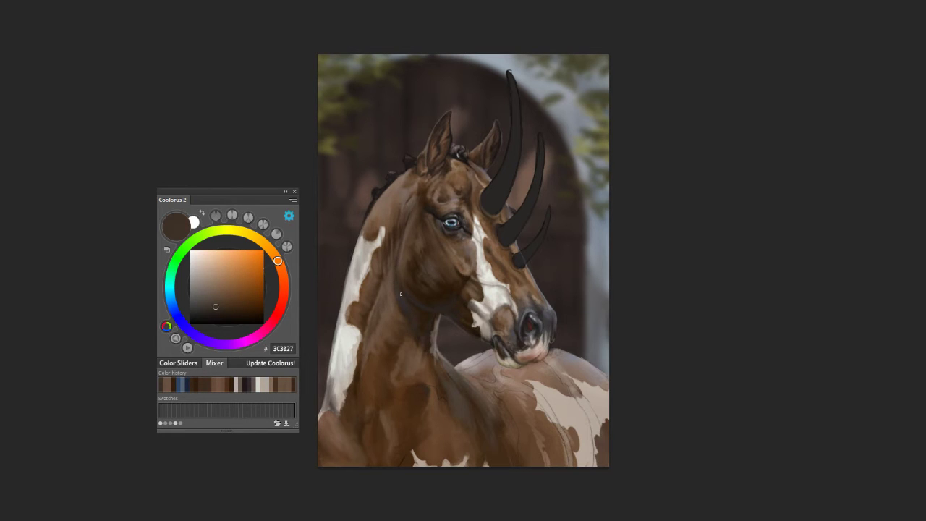
{"action": "left_click", "coordinate": [424, 355], "text": "alt"}
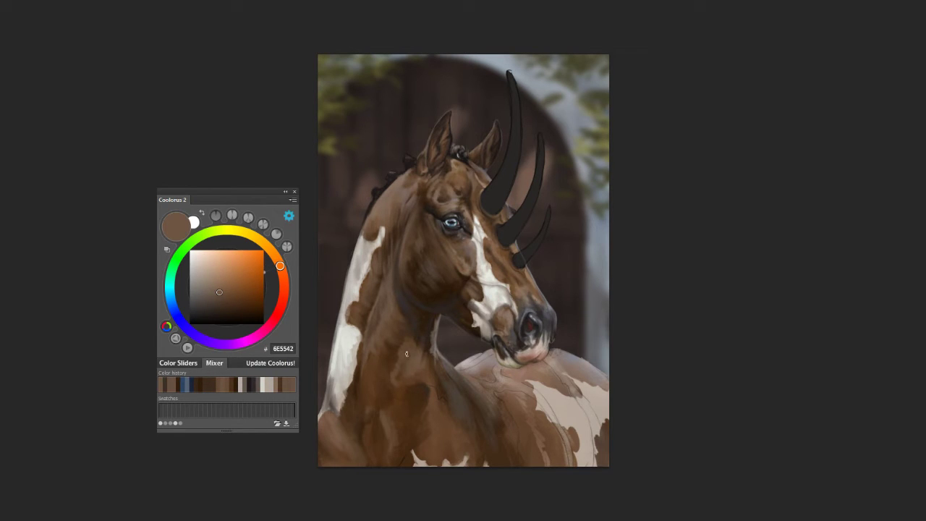
{"action": "left_click_drag", "start_coordinate": [401, 386], "coordinate": [401, 387]}
Step: Sample darker and lighter browns, then stroke a soft light-grey highlight down the neck's left edge
{"action": "left_click", "coordinate": [389, 383], "text": "alt"}
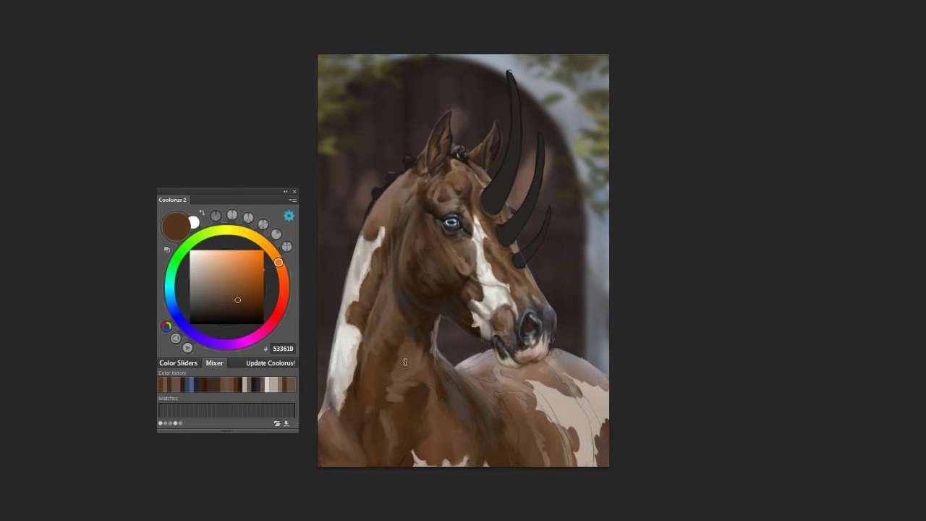
{"action": "left_click", "coordinate": [402, 393], "text": "alt"}
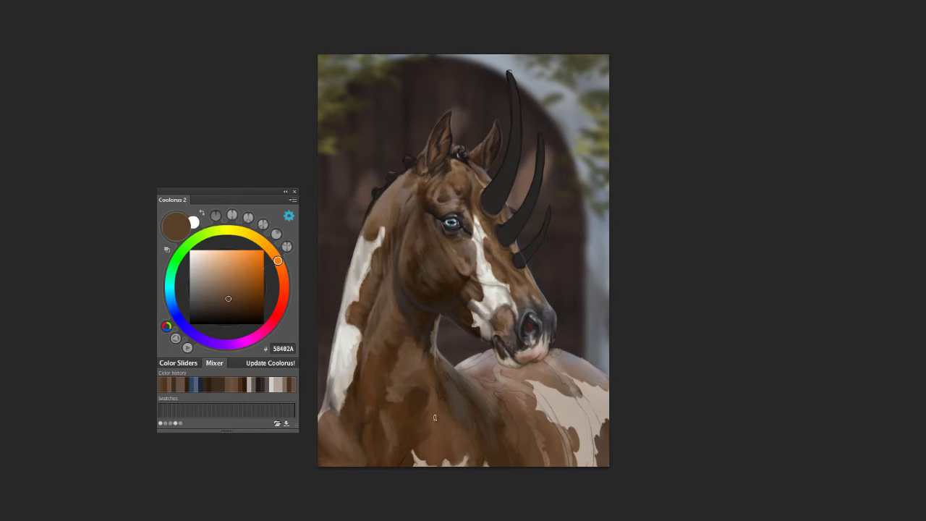
{"action": "left_click", "coordinate": [364, 436], "text": "alt"}
{"action": "left_click", "coordinate": [341, 434], "text": "alt"}
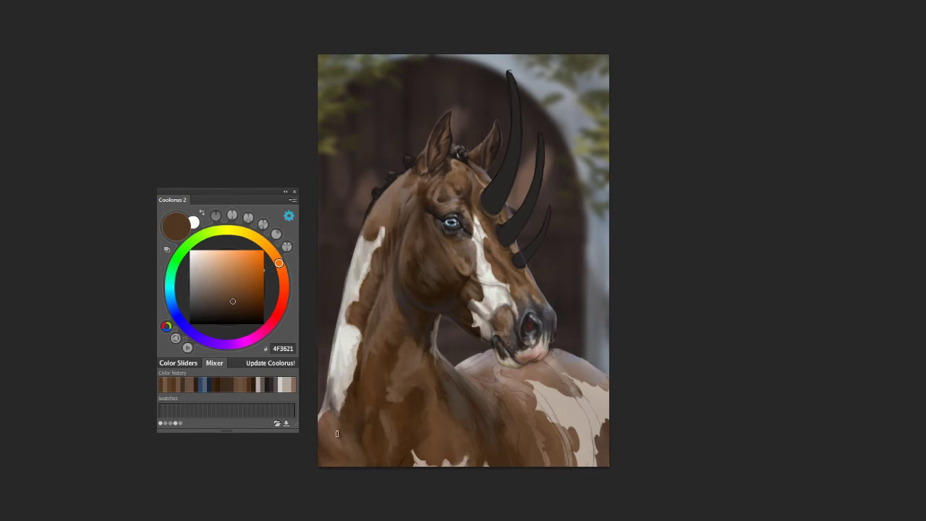
{"action": "left_click", "coordinate": [331, 436], "text": "alt"}
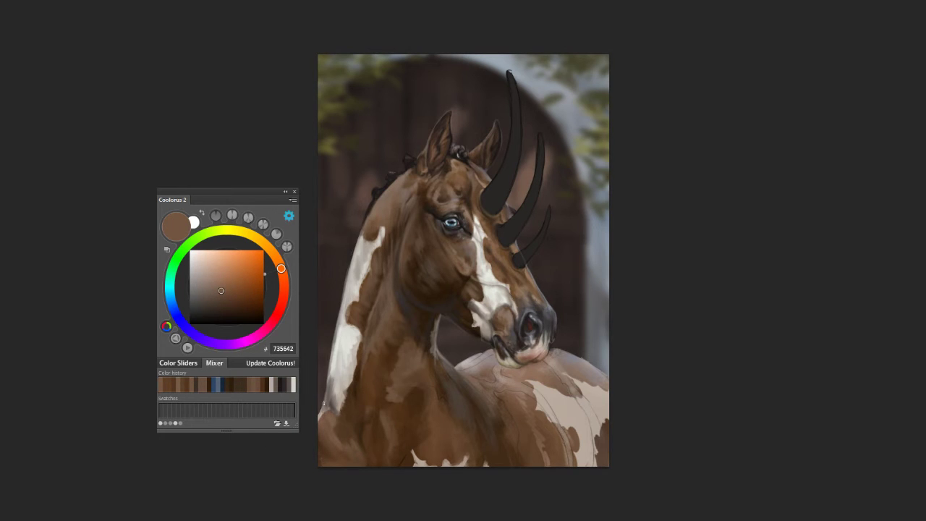
{"action": "left_click", "coordinate": [331, 358], "text": "alt"}
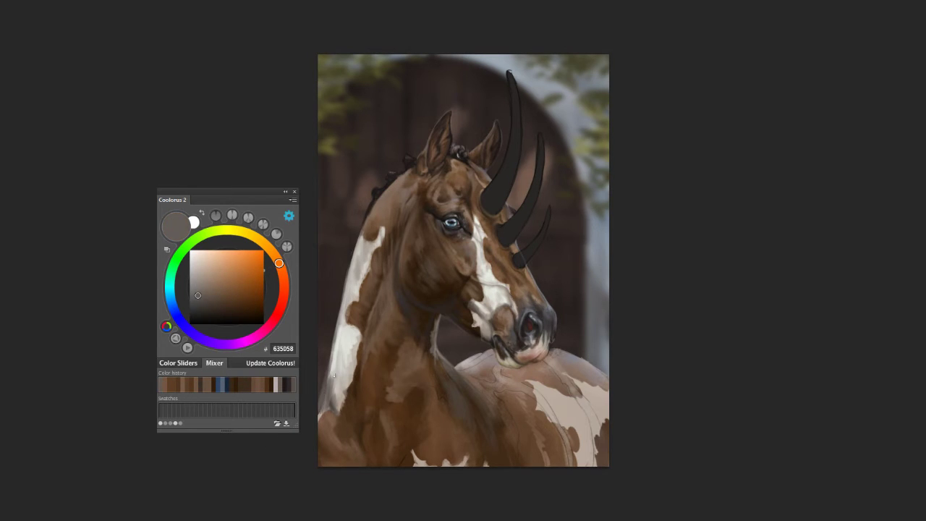
{"action": "left_click", "coordinate": [333, 374], "text": "alt"}
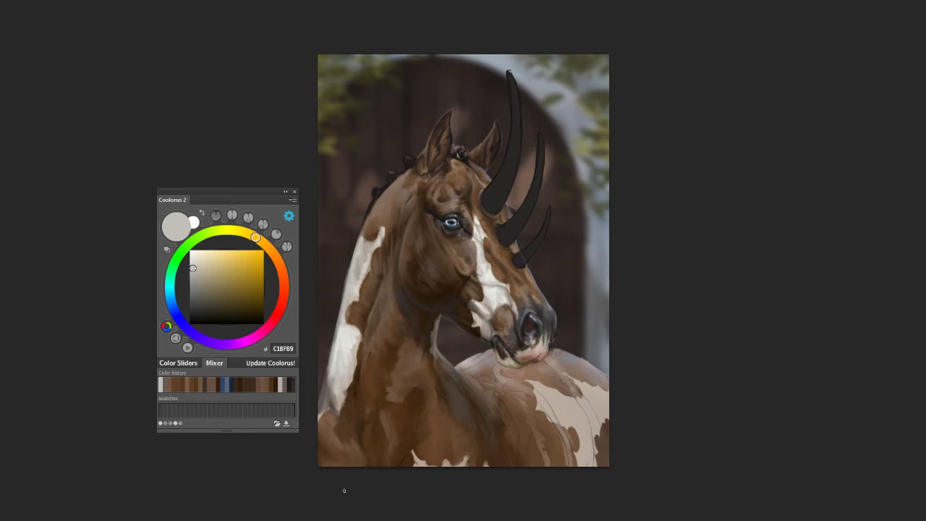
{"action": "left_click", "coordinate": [365, 239], "text": "alt"}
{"action": "left_click_drag", "start_coordinate": [336, 319], "coordinate": [326, 406]}
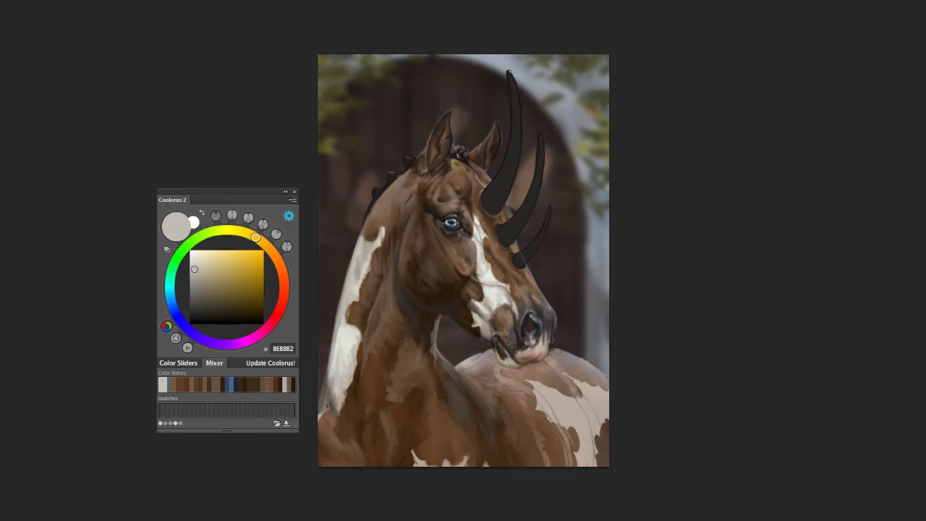
{"action": "left_click", "coordinate": [431, 315], "text": "alt"}
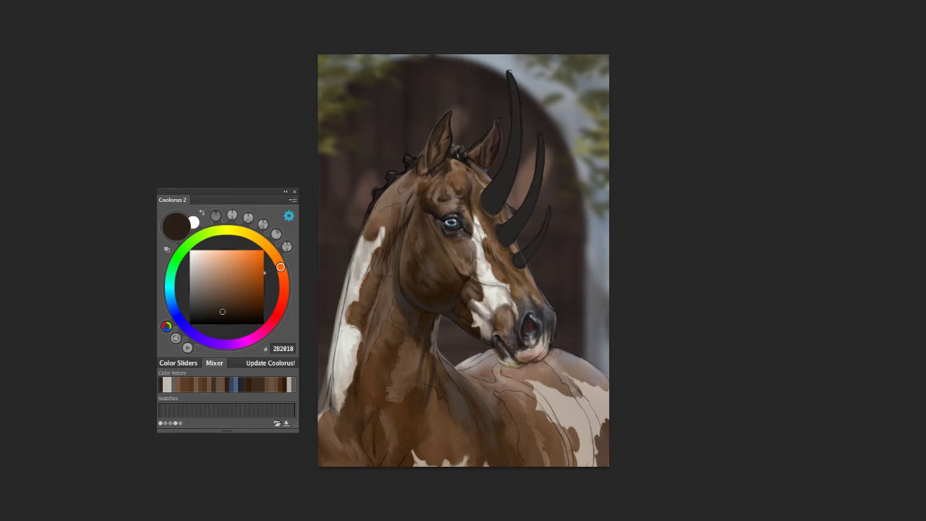
Step: Stroke over the throat line to soften it, then eyedrop mid and dark browns from the neck
{"action": "left_click_drag", "start_coordinate": [428, 361], "coordinate": [426, 390]}
{"action": "left_click", "coordinate": [426, 359], "text": "alt"}
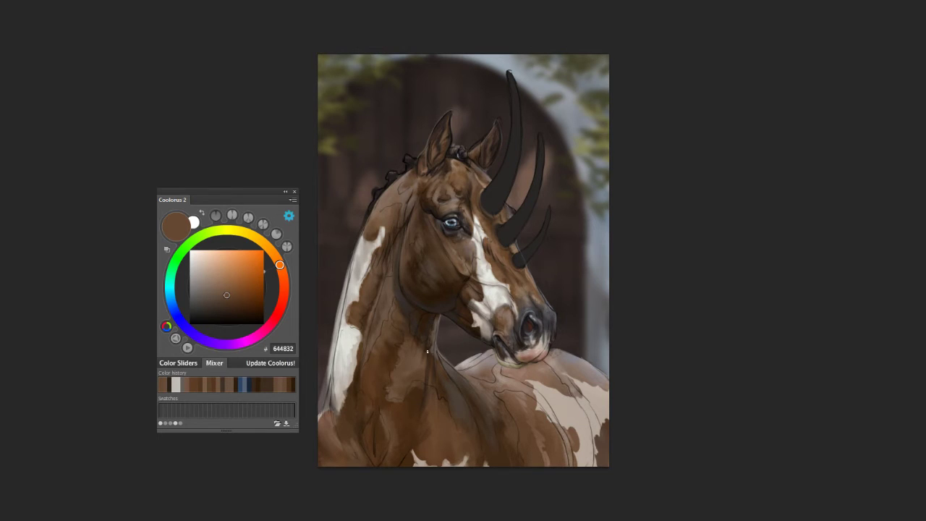
{"action": "left_click", "coordinate": [427, 351], "text": "alt"}
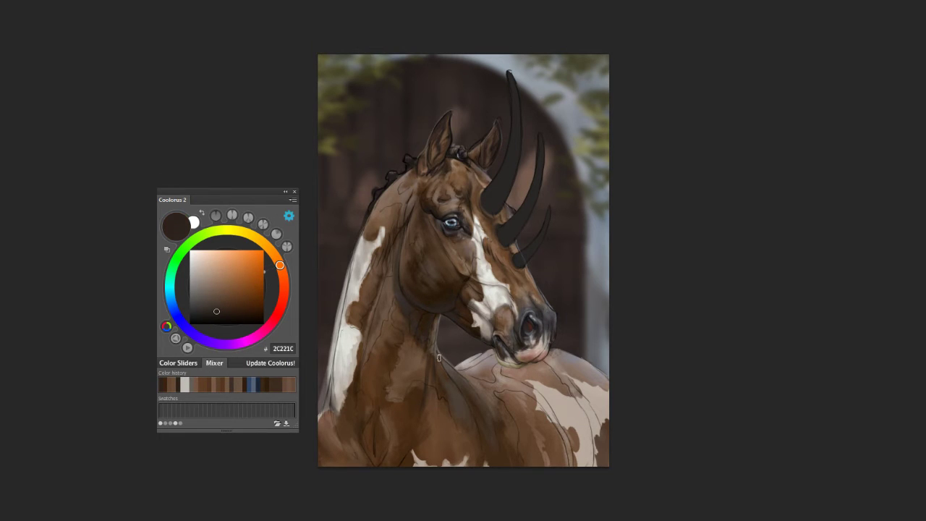
{"action": "left_click", "coordinate": [426, 355], "text": "alt"}
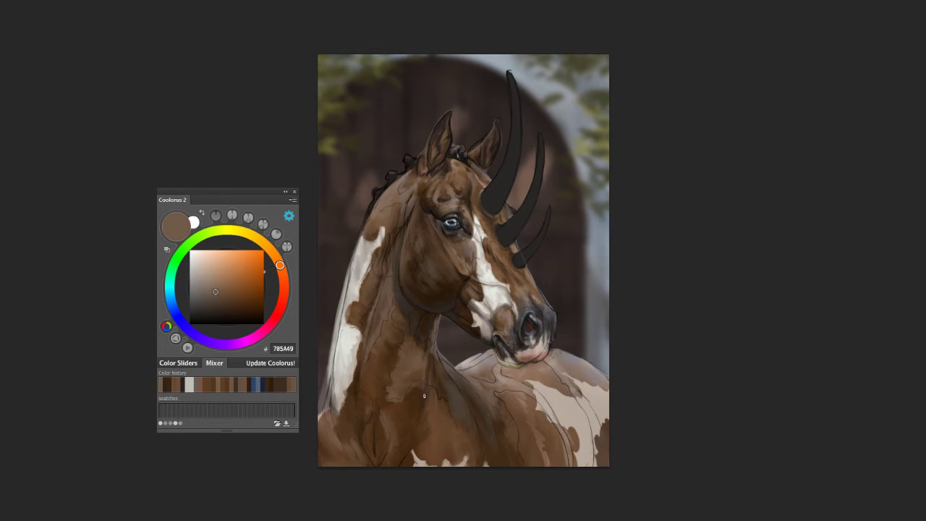
{"action": "left_click", "coordinate": [412, 312], "text": "alt"}
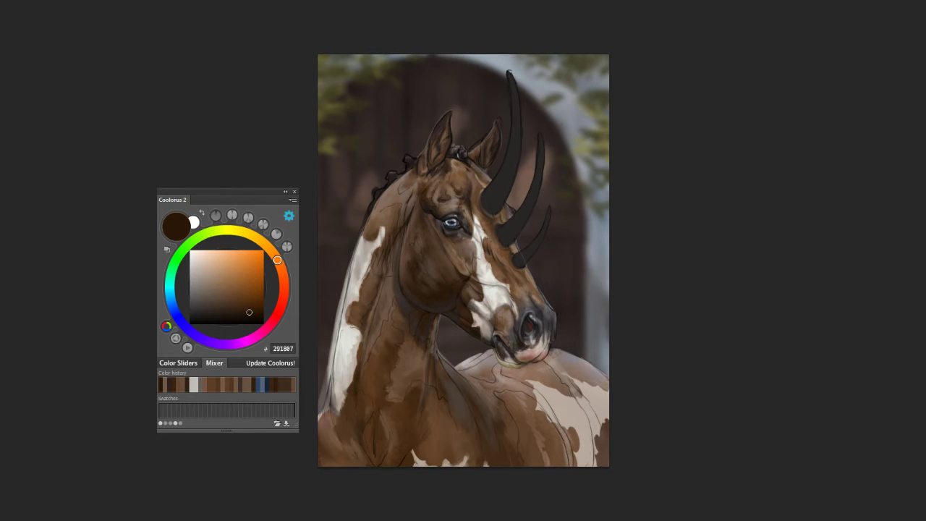
{"action": "left_click", "coordinate": [444, 385], "text": "alt"}
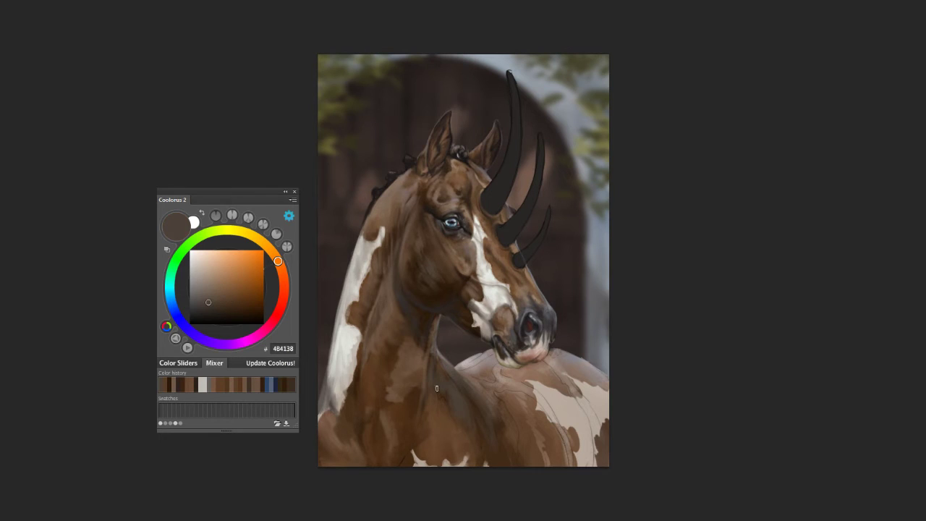
Step: Sample lighter browns, tan and pale grey from the neck and back, trying muted greys
{"action": "left_click", "coordinate": [434, 365], "text": "alt"}
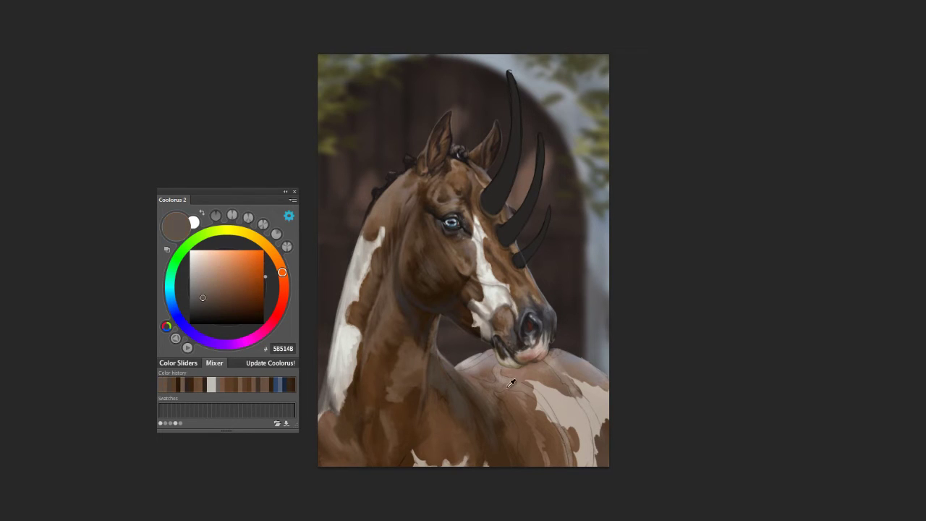
{"action": "left_click", "coordinate": [434, 371], "text": "alt"}
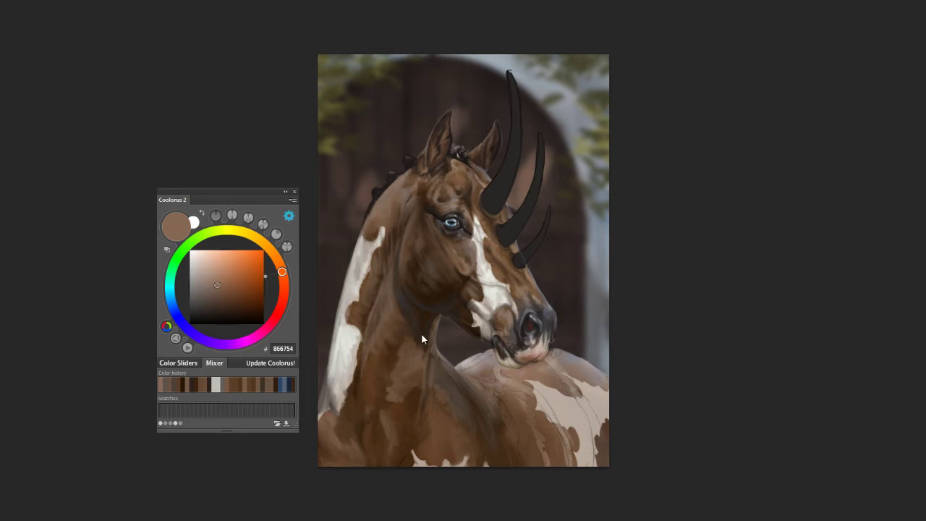
{"action": "left_click", "coordinate": [502, 371], "text": "alt"}
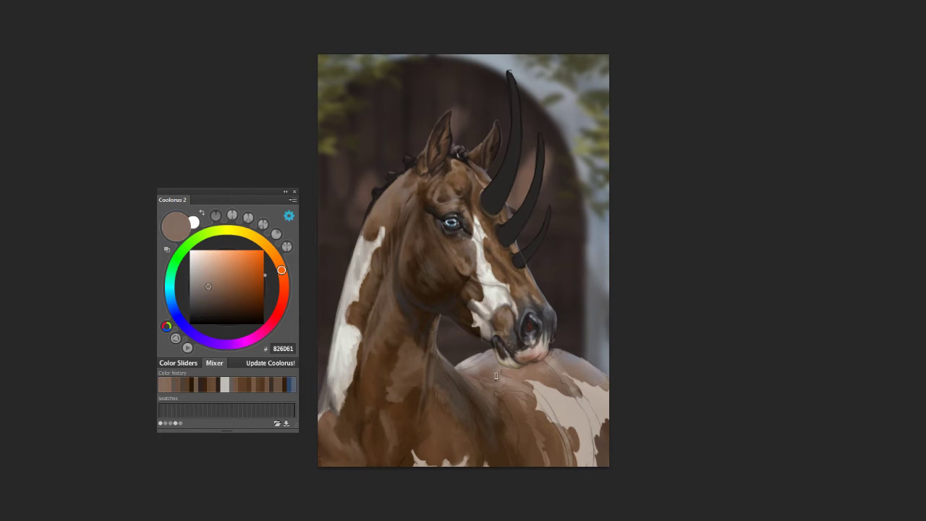
{"action": "left_click", "coordinate": [504, 381], "text": "alt"}
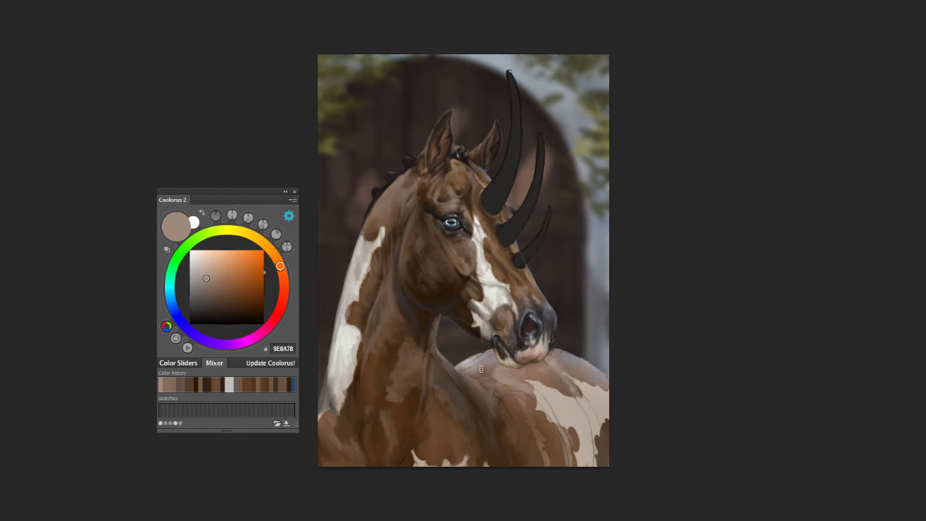
{"action": "left_click", "coordinate": [476, 359], "text": "alt"}
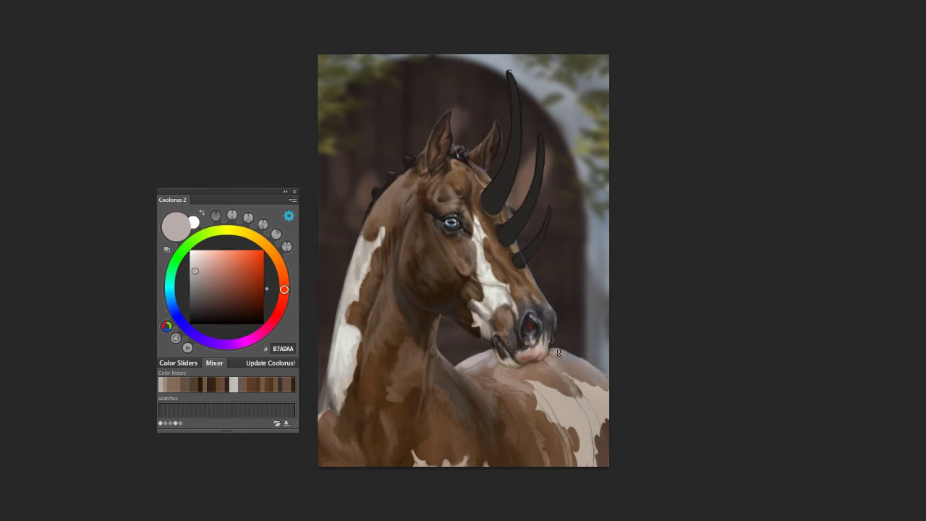
{"action": "left_click", "coordinate": [587, 353], "text": "alt"}
{"action": "left_click", "coordinate": [603, 374], "text": "alt"}
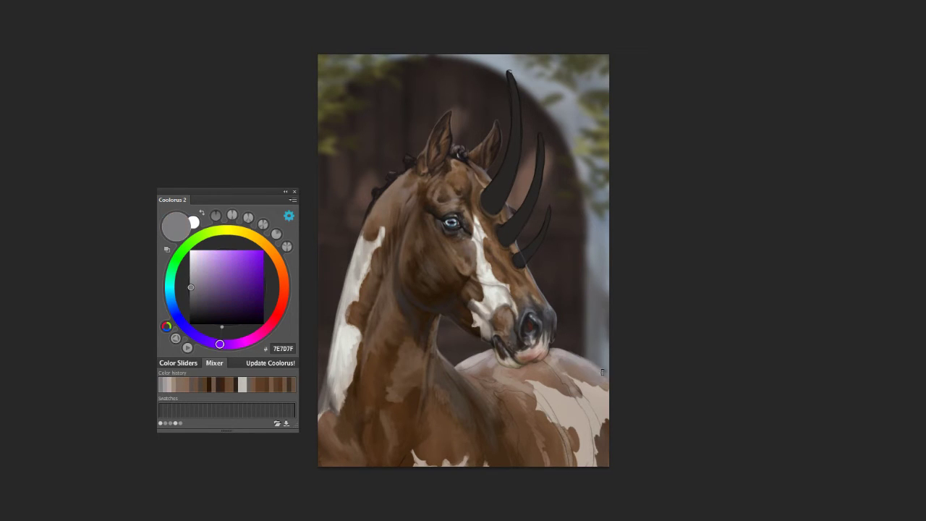
Step: Resample warm and dark browns from the horse's back and lower body
{"action": "left_click", "coordinate": [557, 356], "text": "alt"}
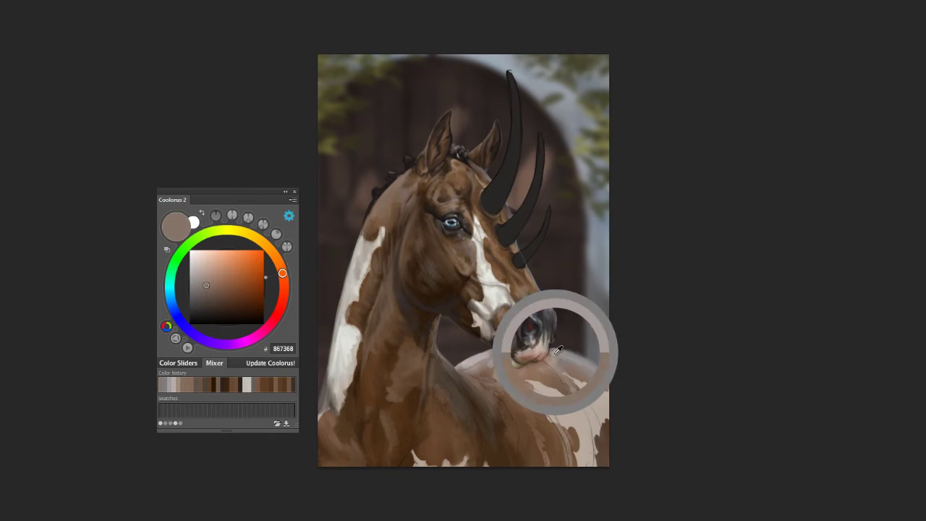
{"action": "left_click", "coordinate": [575, 375], "text": "alt"}
{"action": "left_click", "coordinate": [561, 378], "text": "alt"}
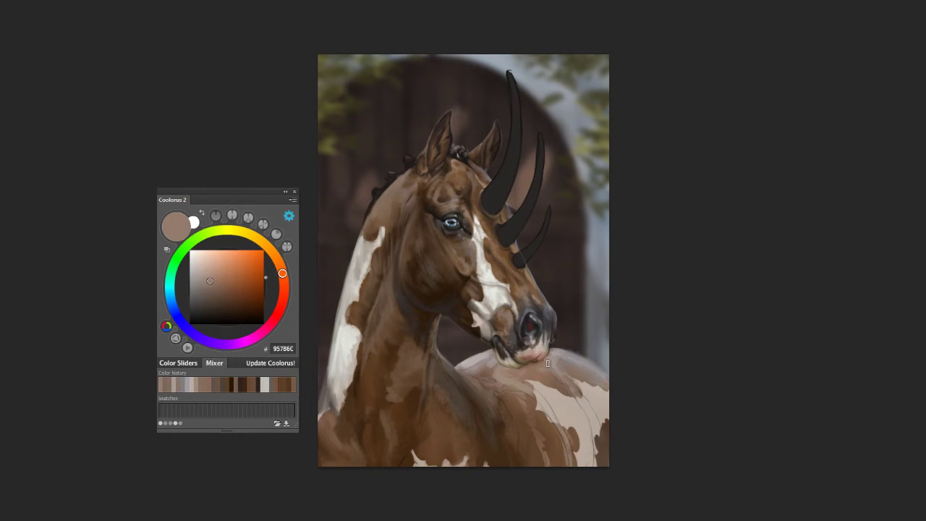
{"action": "left_click", "coordinate": [489, 371], "text": "alt"}
{"action": "left_click", "coordinate": [491, 389], "text": "alt"}
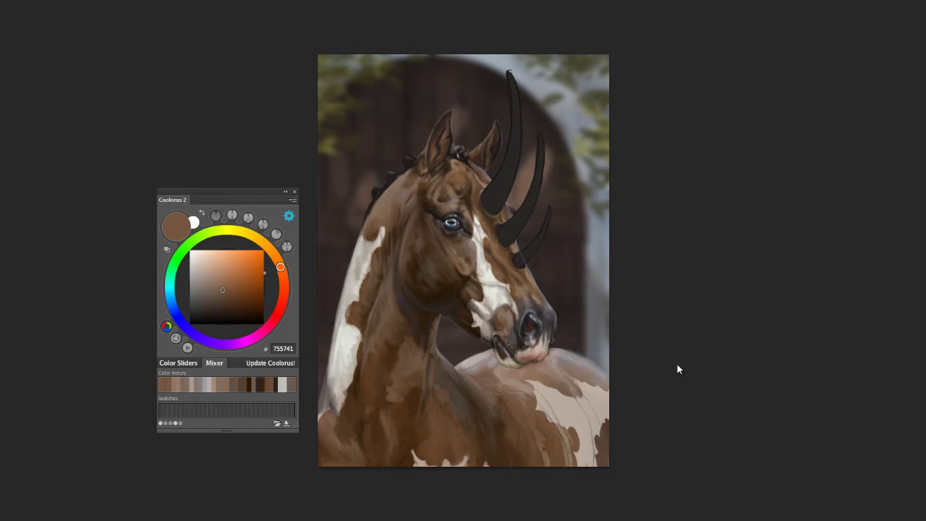
{"action": "left_click", "coordinate": [504, 430], "text": "alt"}
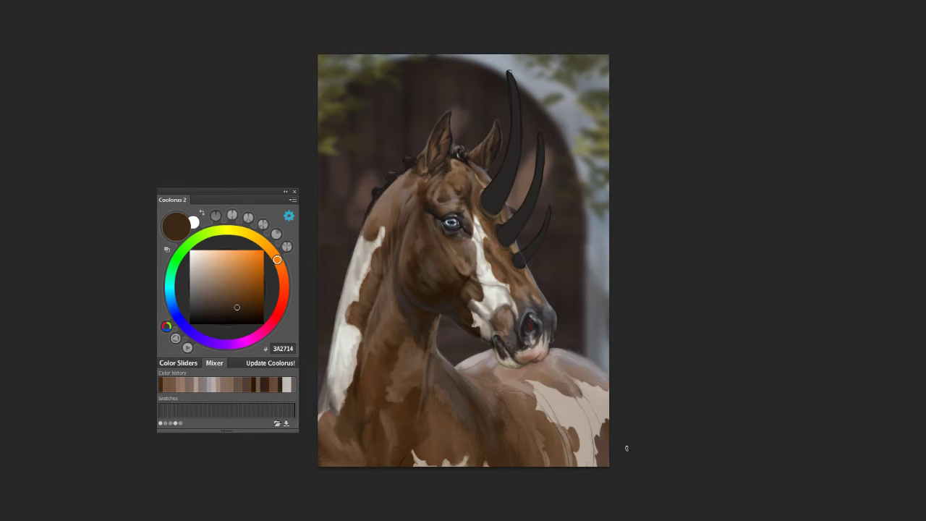
{"action": "left_click", "coordinate": [546, 448], "text": "alt"}
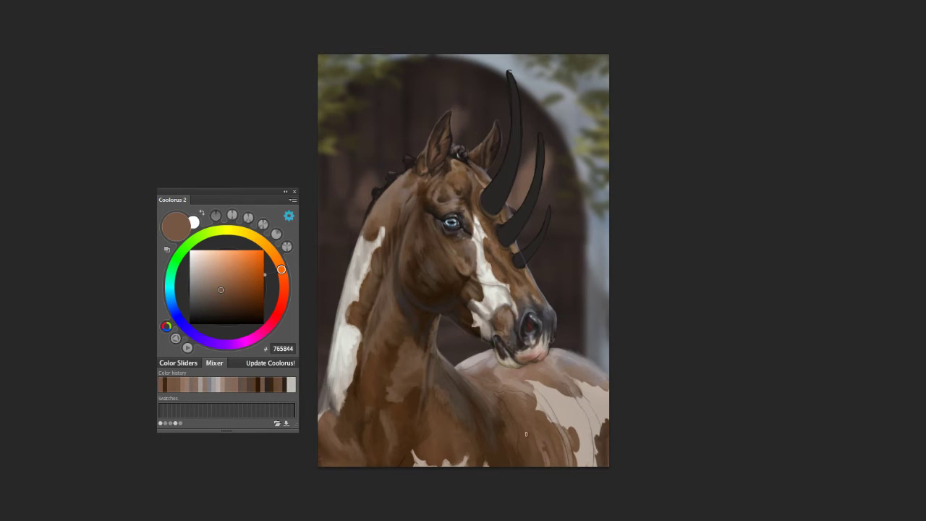
{"action": "left_click", "coordinate": [531, 453], "text": "alt"}
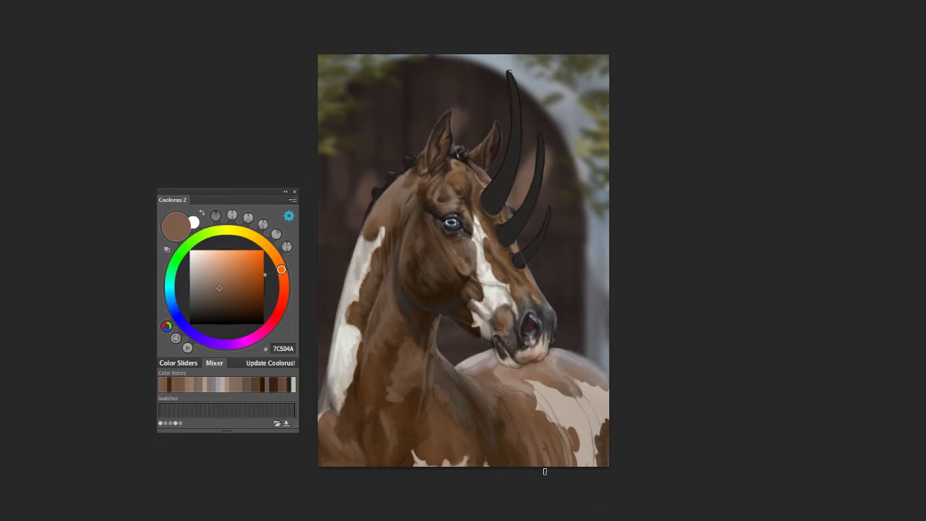
Step: Brighten the white patch on the horse's back with light grey strokes
{"action": "left_click", "coordinate": [515, 368], "text": "alt"}
{"action": "left_click_drag", "start_coordinate": [540, 395], "coordinate": [555, 416]}
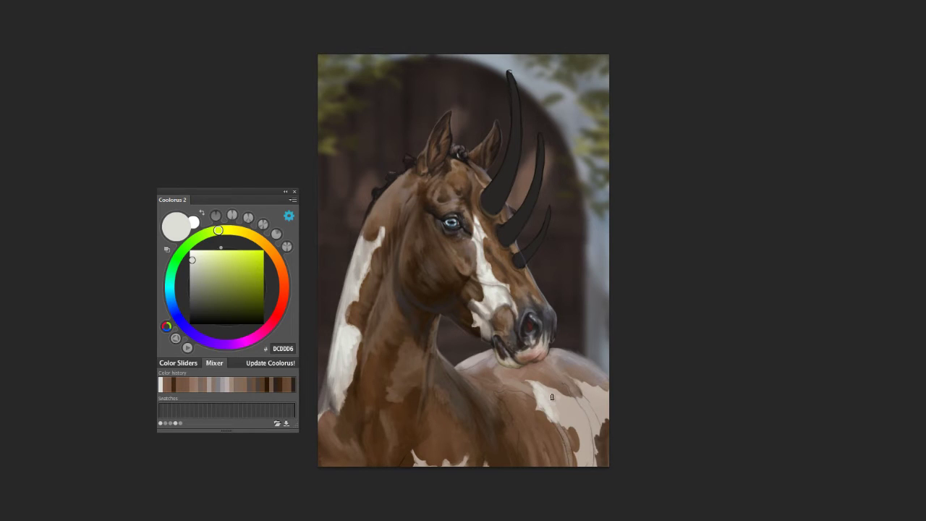
{"action": "left_click_drag", "start_coordinate": [579, 398], "coordinate": [594, 428]}
{"action": "left_click_drag", "start_coordinate": [581, 394], "coordinate": [600, 419]}
{"action": "mouse_move", "coordinate": [573, 379]}
{"action": "left_mouse_down"}
{"action": "mouse_move", "coordinate": [602, 396]}
{"action": "mouse_move", "coordinate": [592, 398]}
{"action": "left_mouse_up"}
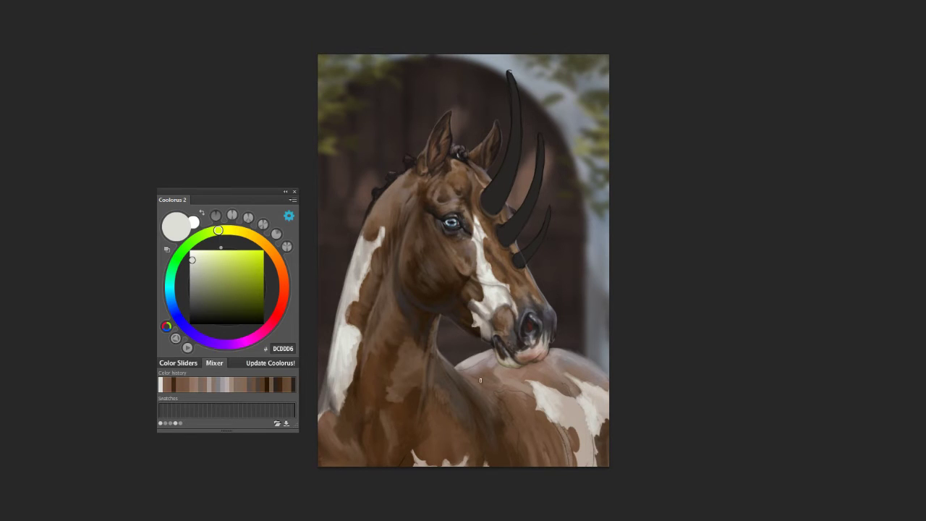
Step: Sample coat browns and greyish browns, then paint soft lighter tones onto the neck and shoulder
{"action": "left_click", "coordinate": [478, 365], "text": "alt"}
{"action": "left_click", "coordinate": [481, 369], "text": "alt"}
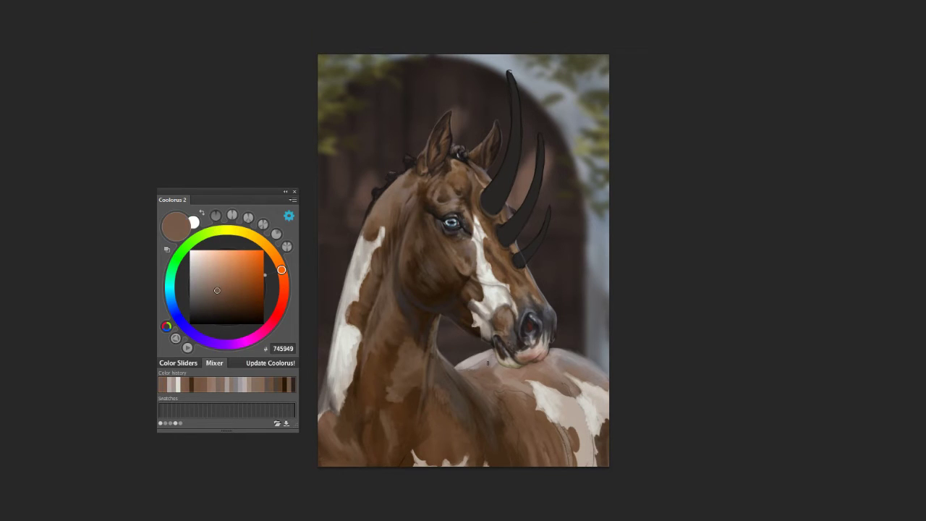
{"action": "left_click", "coordinate": [457, 367], "text": "alt"}
{"action": "left_click", "coordinate": [467, 372], "text": "alt"}
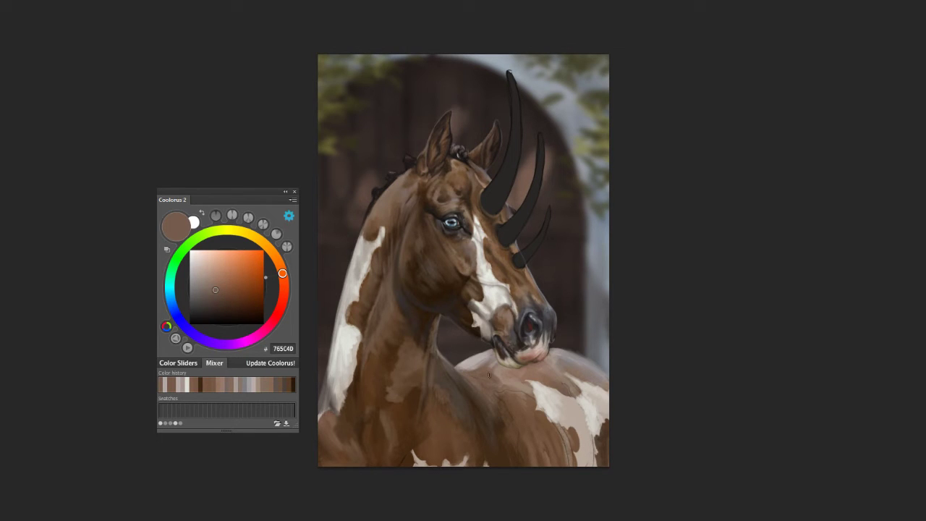
{"action": "left_click", "coordinate": [510, 369], "text": "alt"}
{"action": "left_click", "coordinate": [515, 380], "text": "alt"}
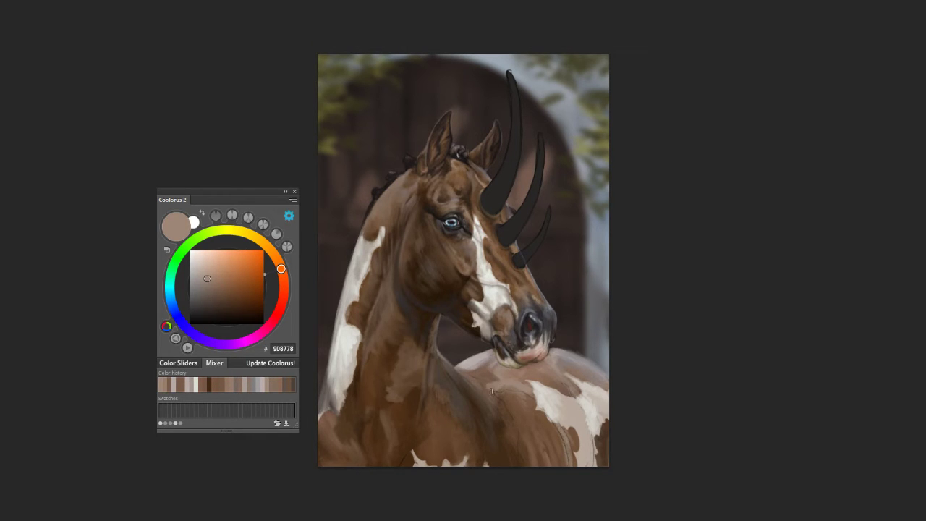
{"action": "mouse_move", "coordinate": [491, 392]}
{"action": "left_mouse_down"}
{"action": "mouse_move", "coordinate": [478, 385]}
{"action": "mouse_move", "coordinate": [502, 409]}
{"action": "mouse_move", "coordinate": [495, 415]}
{"action": "mouse_move", "coordinate": [505, 434]}
{"action": "mouse_move", "coordinate": [500, 420]}
{"action": "left_mouse_up"}
Step: Sample warm and very dark browns from the shoulder, neck and chest for shading
{"action": "left_click", "coordinate": [525, 405], "text": "alt"}
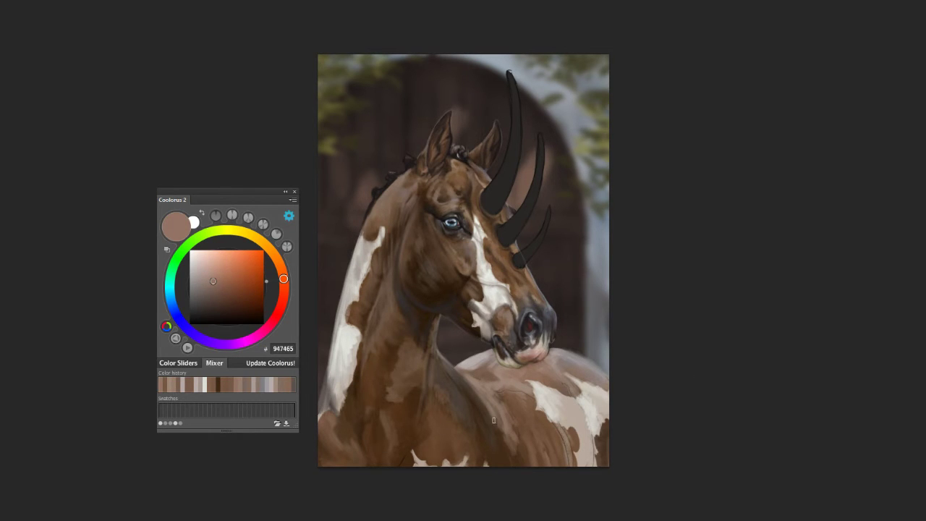
{"action": "left_click", "coordinate": [434, 347], "text": "alt"}
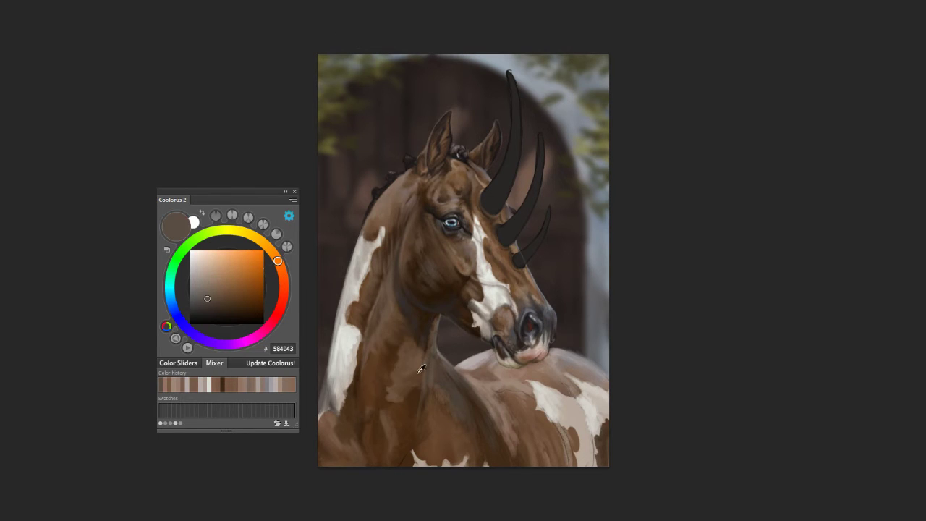
{"action": "left_click", "coordinate": [481, 413], "text": "alt"}
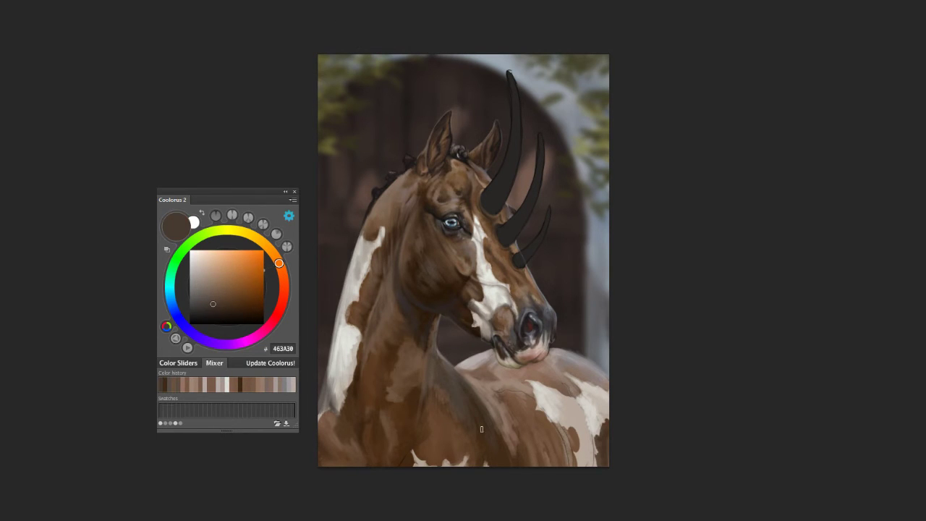
{"action": "left_click", "coordinate": [491, 432], "text": "alt"}
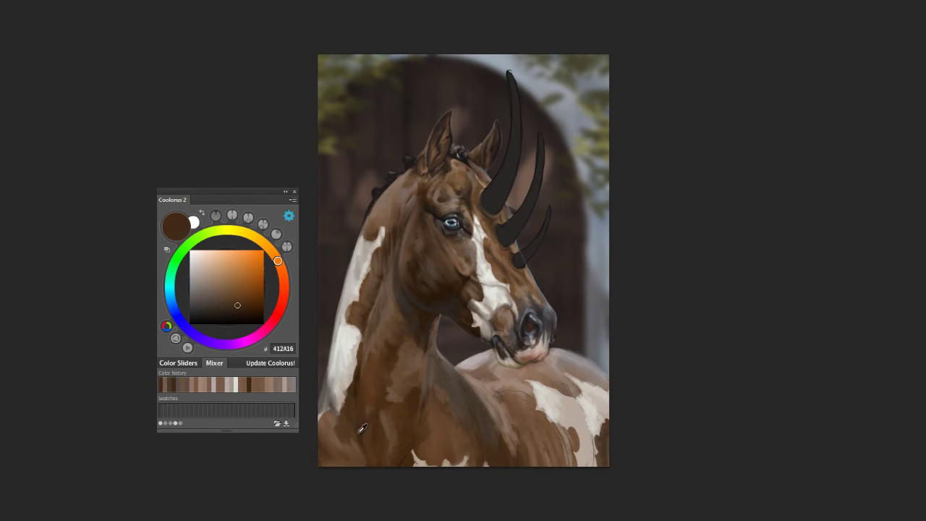
{"action": "left_click", "coordinate": [431, 327], "text": "alt"}
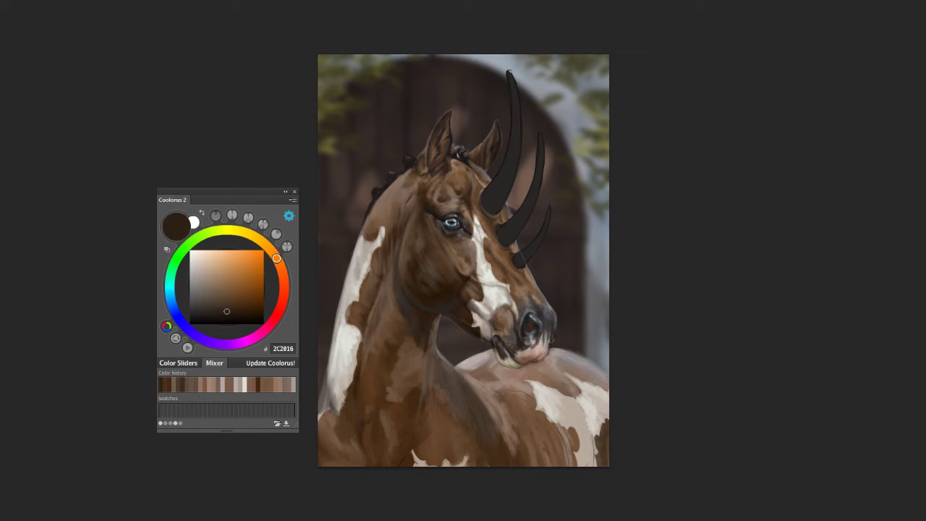
Step: Flip the canvas horizontally via Image > Image Rotation so the horse faces left
{"action": "left_click", "coordinate": [210, 0]}
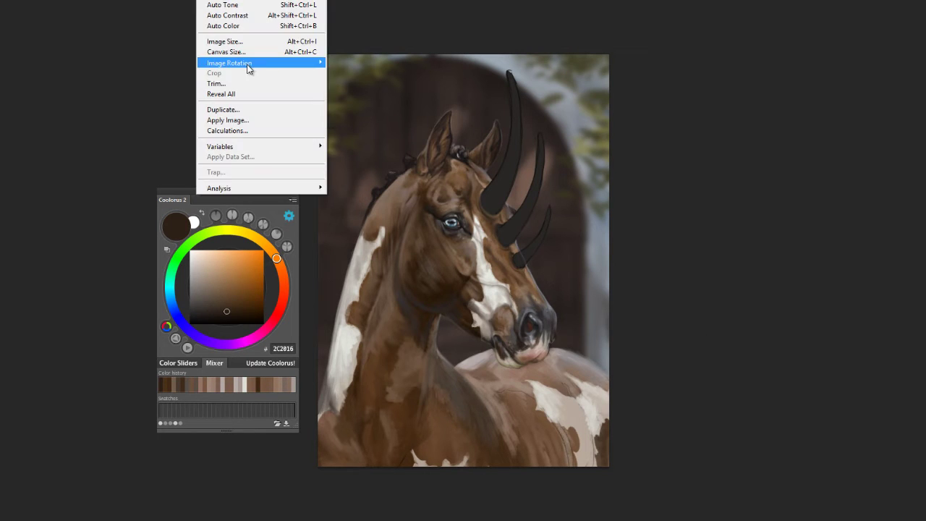
{"action": "left_click", "coordinate": [395, 109]}
{"action": "key", "text": "ctrl+minus"}
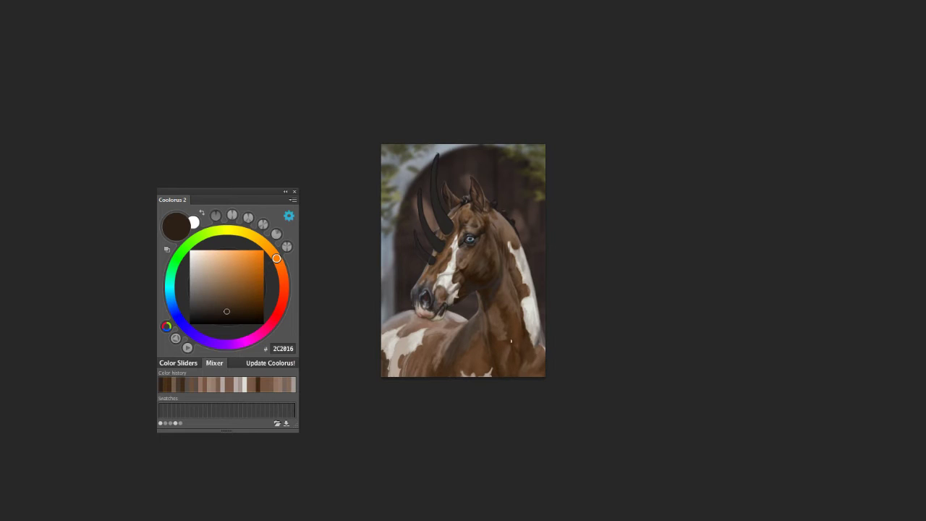
Step: Sample mid, lighter and greyish browns from the coat, then dark shadow browns from the neck
{"action": "left_click", "coordinate": [449, 342], "text": "alt"}
{"action": "left_click", "coordinate": [434, 370], "text": "alt"}
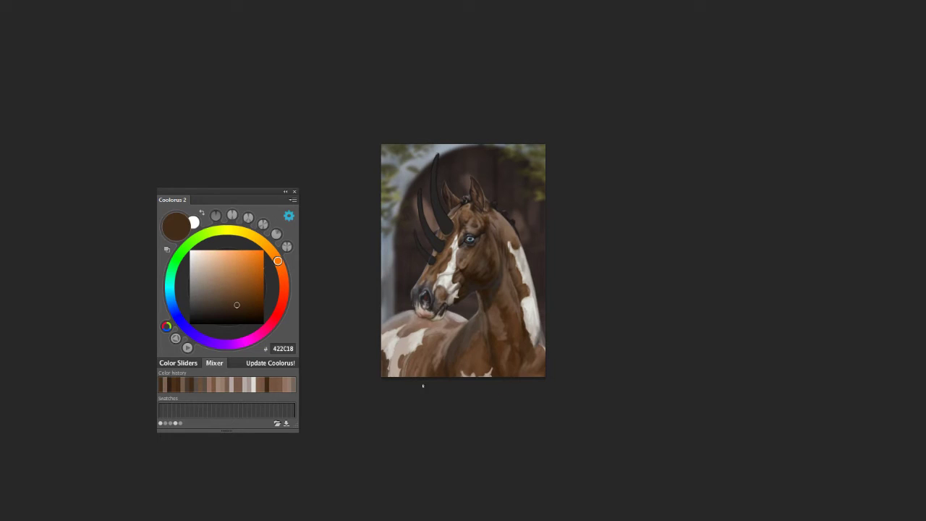
{"action": "left_click", "coordinate": [404, 369], "text": "alt"}
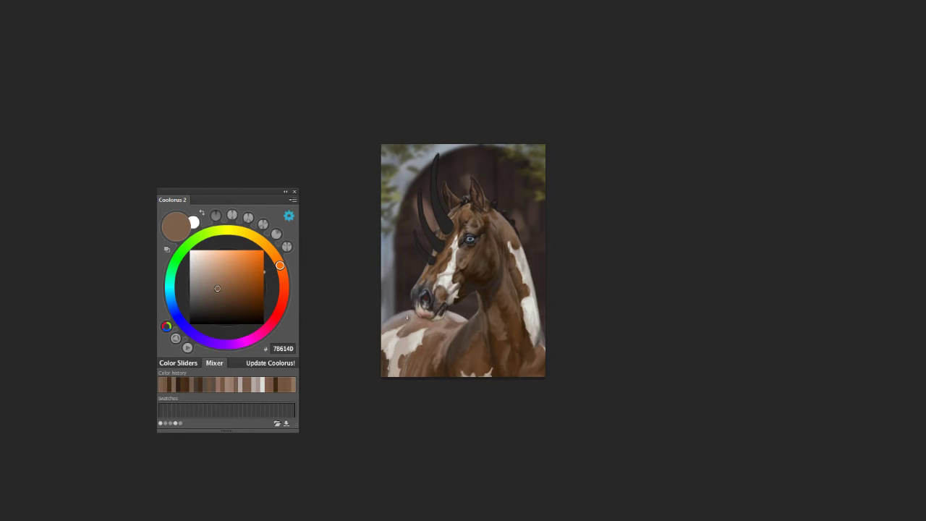
{"action": "left_click", "coordinate": [381, 357], "text": "alt"}
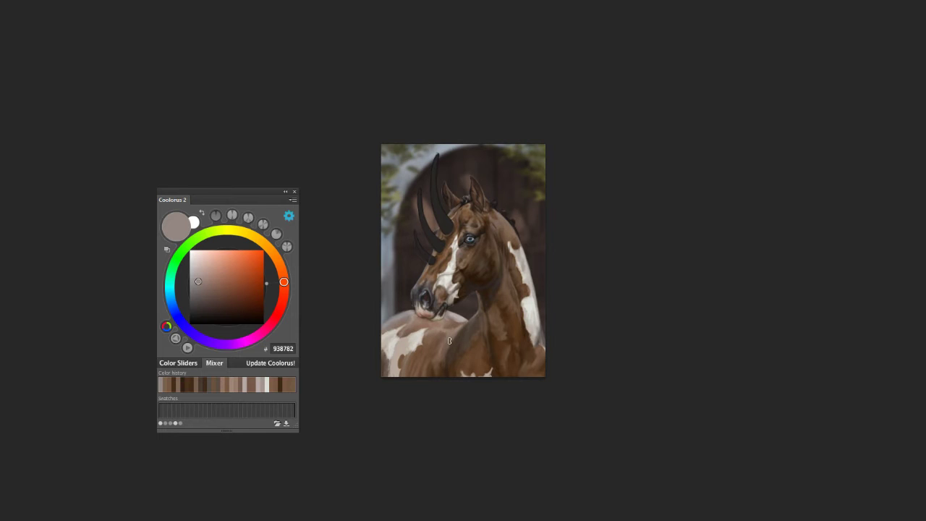
{"action": "left_click", "coordinate": [458, 340], "text": "alt"}
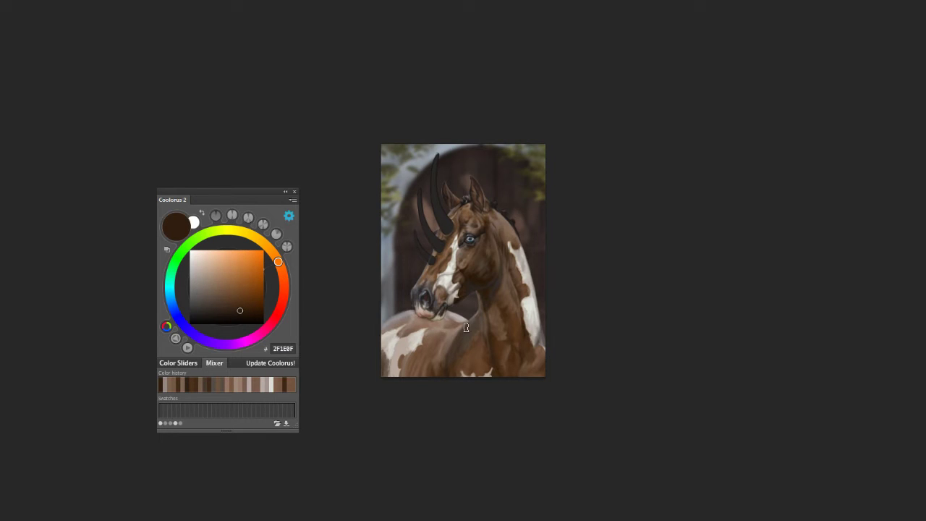
{"action": "left_click", "coordinate": [449, 342], "text": "alt"}
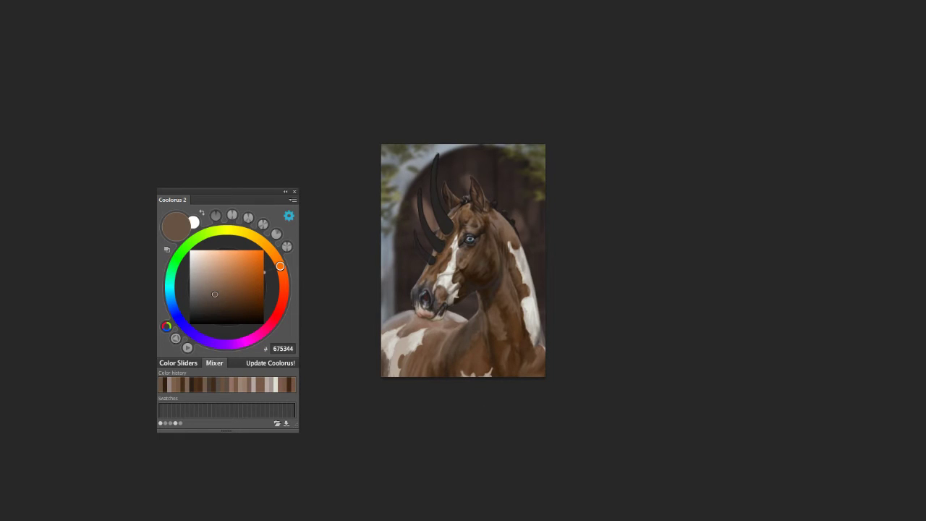
{"action": "left_click", "coordinate": [480, 301], "text": "alt"}
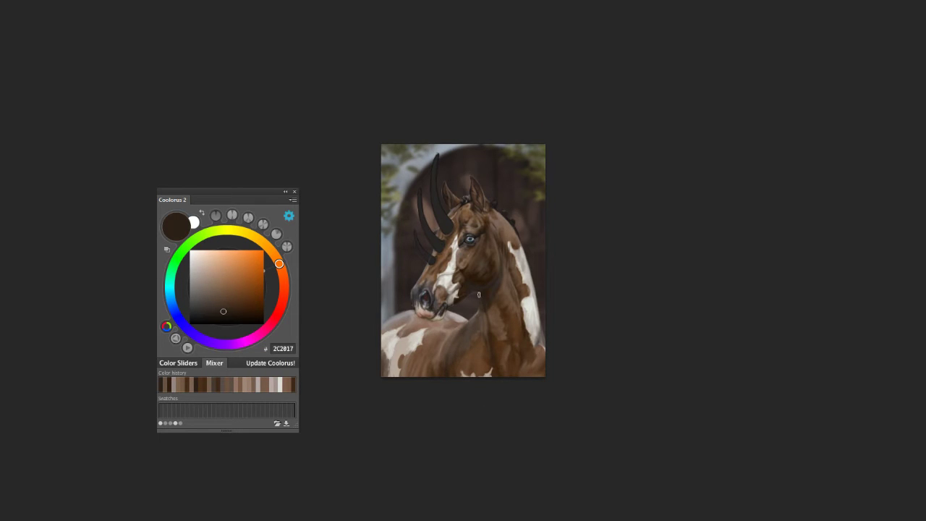
{"action": "left_click", "coordinate": [486, 303], "text": "alt"}
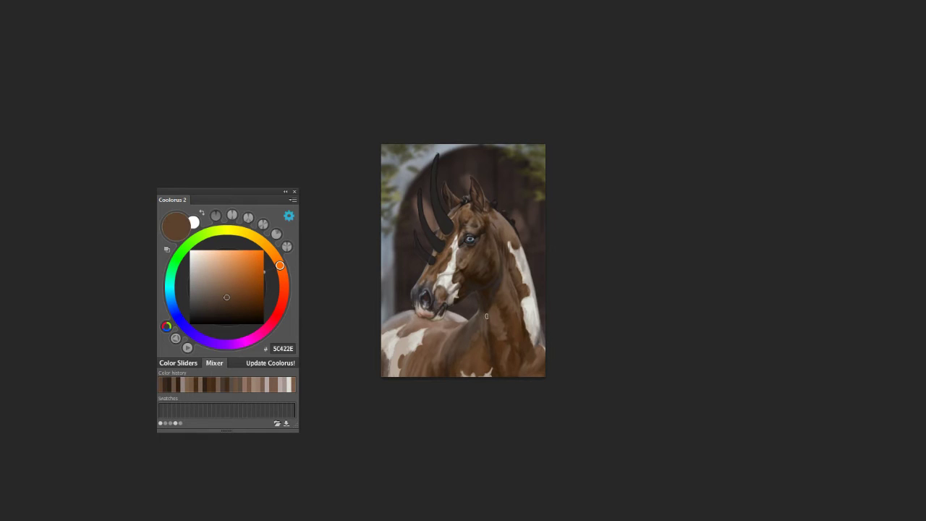
{"action": "left_click", "coordinate": [481, 321], "text": "alt"}
Step: Keep sampling neck browns, ending on the light brown 806550 for shading
{"action": "left_click", "coordinate": [483, 338], "text": "alt"}
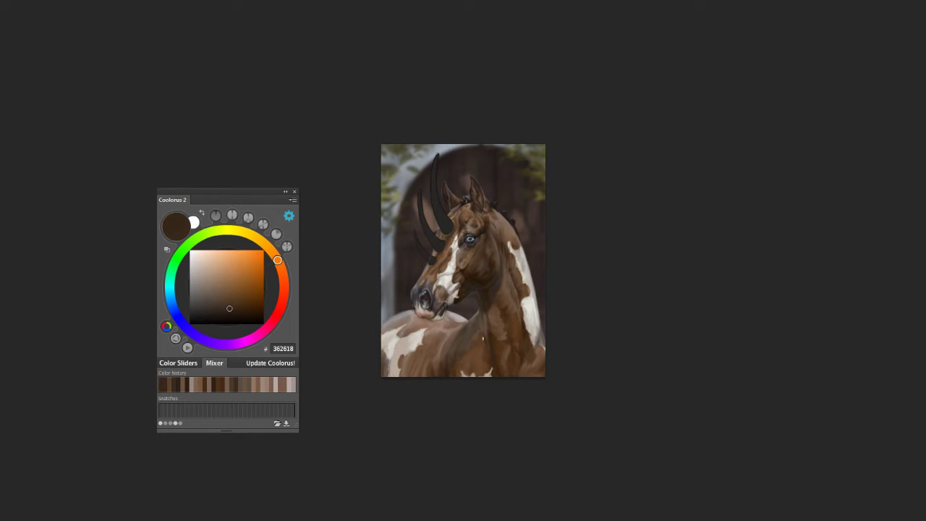
{"action": "left_click", "coordinate": [487, 315], "text": "alt"}
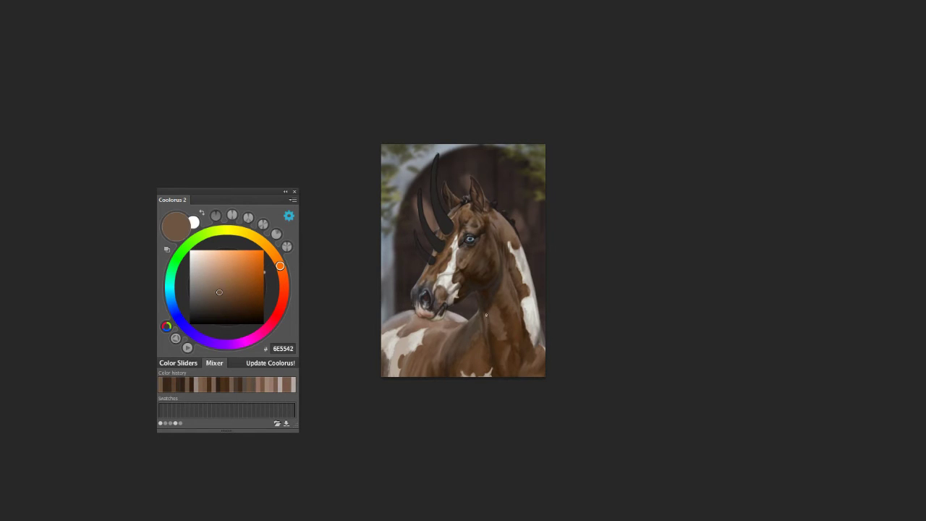
{"action": "left_click", "coordinate": [484, 299], "text": "alt"}
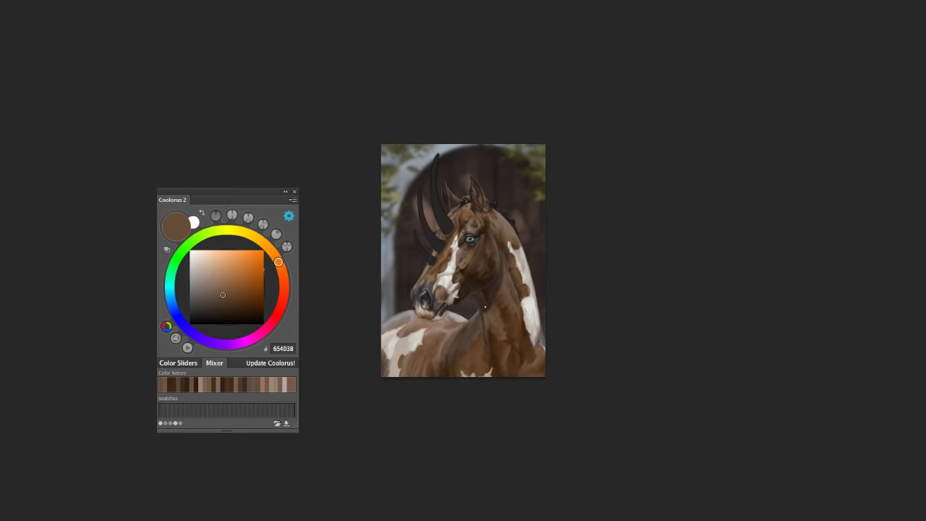
{"action": "left_click", "coordinate": [488, 325], "text": "alt"}
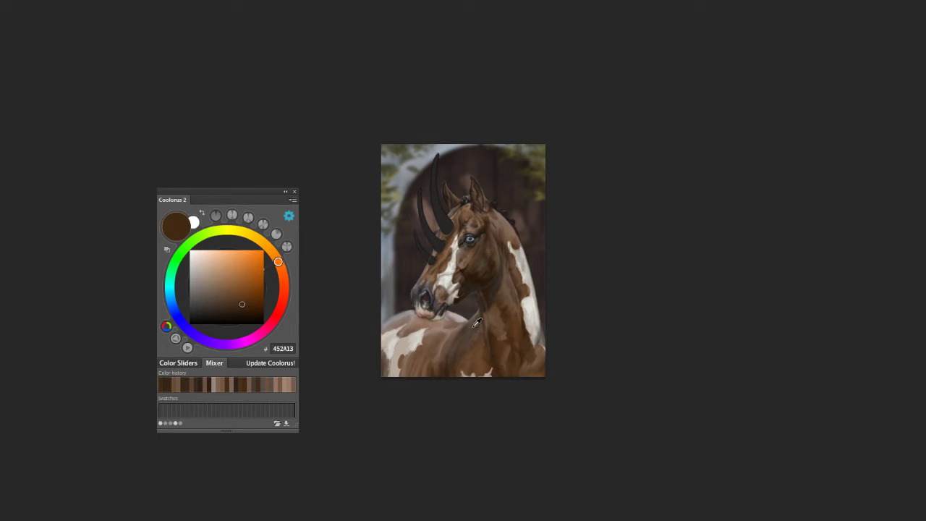
{"action": "left_click", "coordinate": [478, 323], "text": "alt"}
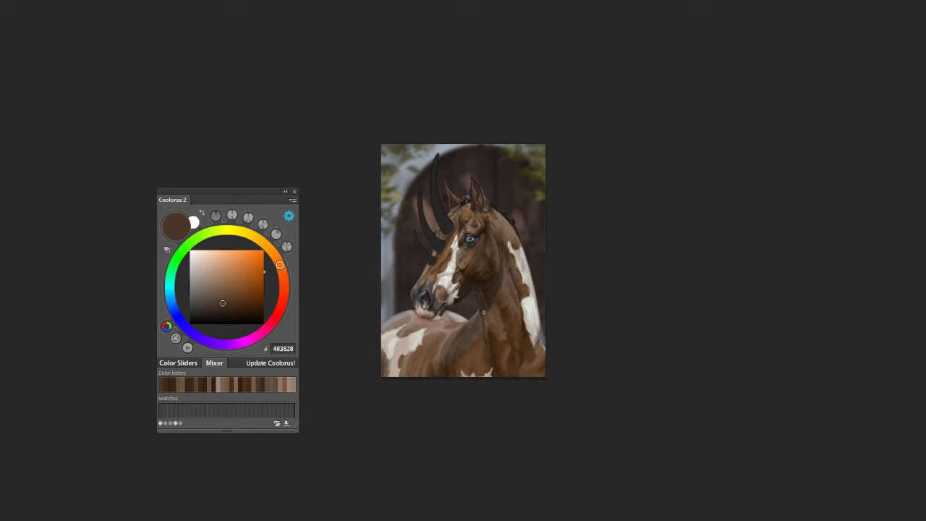
{"action": "left_click", "coordinate": [498, 353], "text": "alt"}
{"action": "left_click", "coordinate": [480, 349], "text": "alt"}
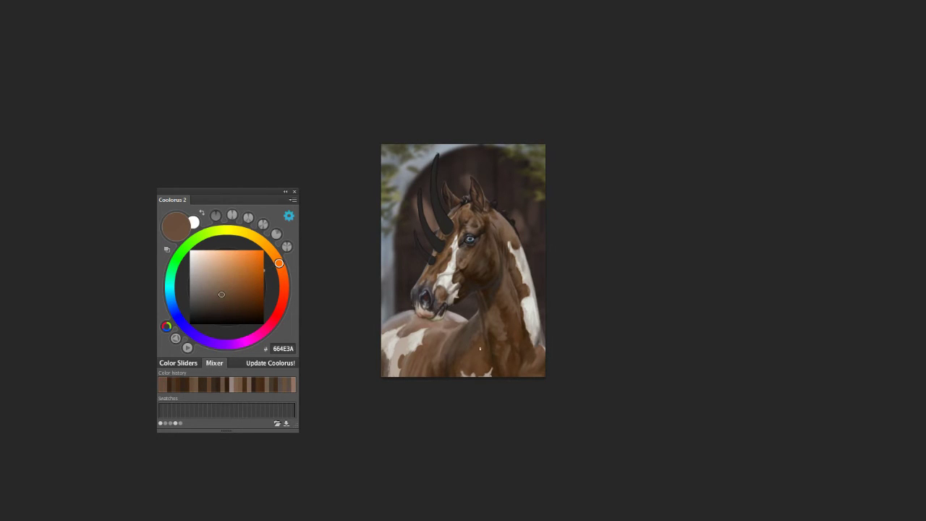
{"action": "left_click", "coordinate": [512, 287], "text": "alt"}
{"action": "left_click", "coordinate": [494, 348], "text": "alt"}
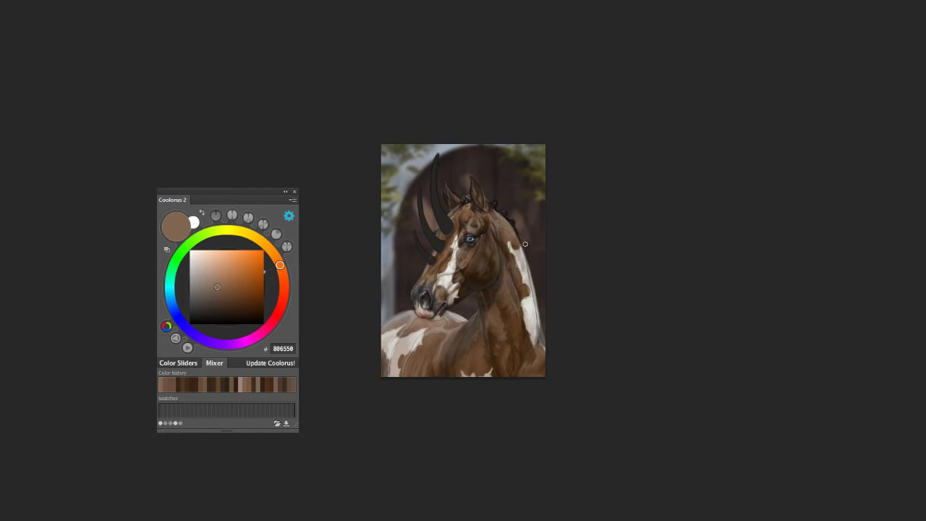
Step: Darken the neck's right edge, add a light grey D6D6CF highlight down it, and compare with undo
{"action": "left_click_drag", "start_coordinate": [526, 243], "coordinate": [542, 336]}
{"action": "left_click_drag", "start_coordinate": [520, 228], "coordinate": [536, 336]}
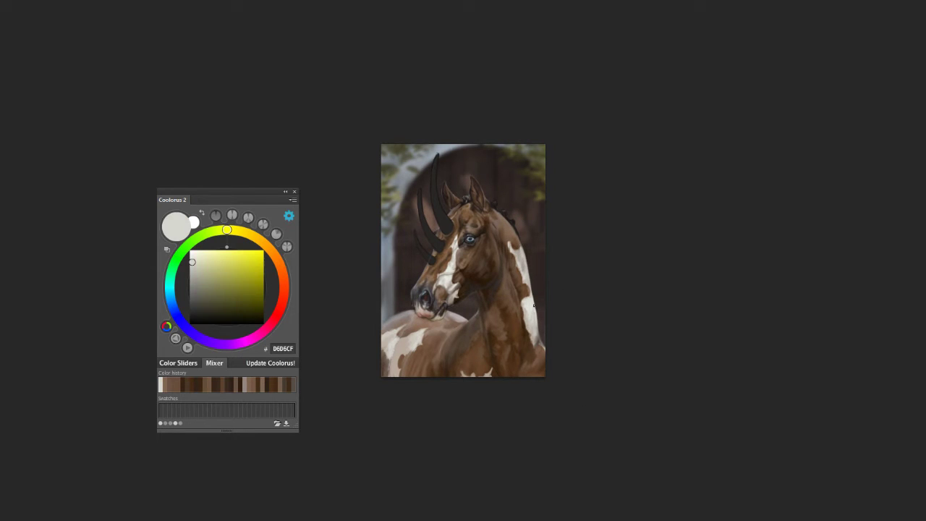
{"action": "left_click_drag", "start_coordinate": [534, 305], "coordinate": [540, 339]}
{"action": "key", "text": "ctrl+z"}
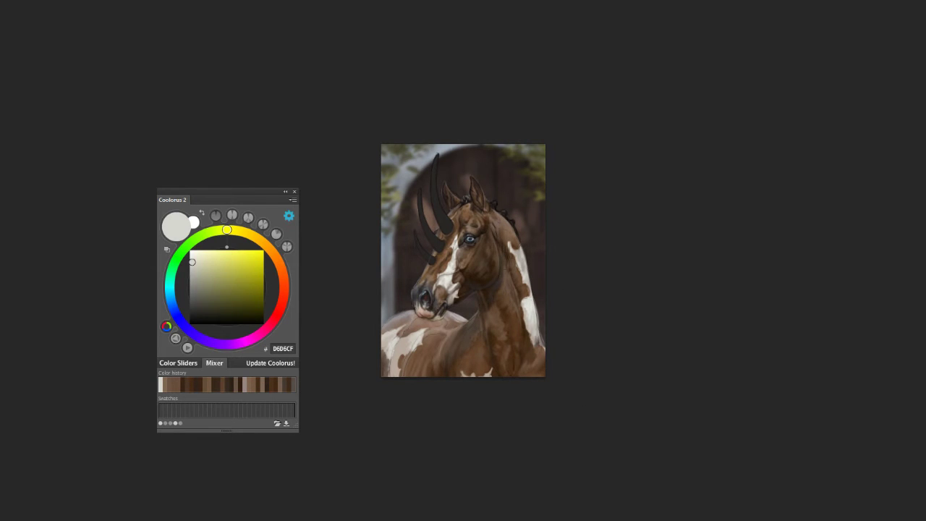
{"action": "key", "text": "ctrl+z"}
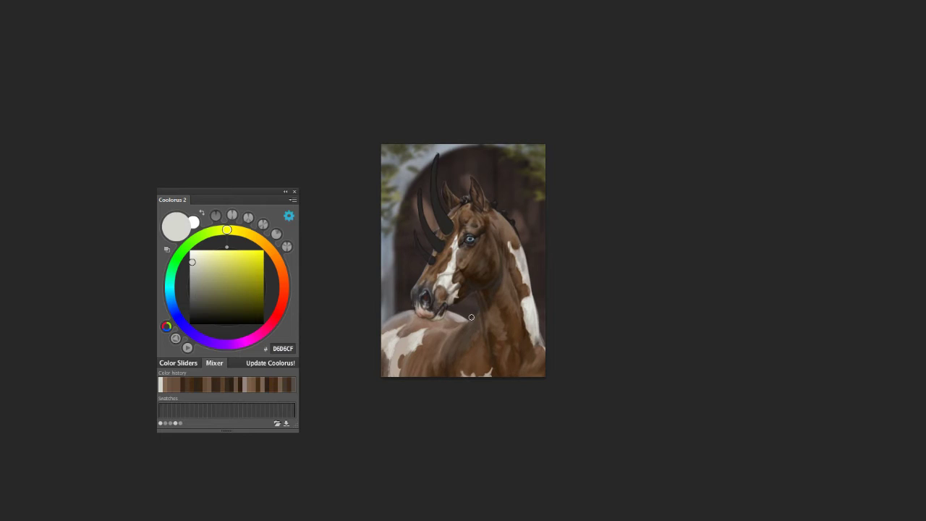
Step: Sample greyish, mid, dark and warm reddish browns from the neck for blending
{"action": "left_click", "coordinate": [474, 298], "text": "alt"}
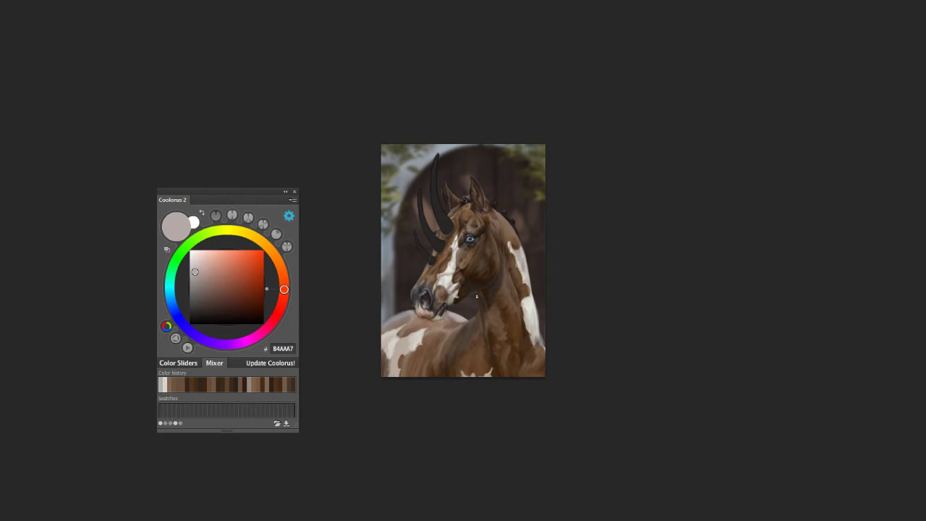
{"action": "left_click", "coordinate": [480, 299], "text": "alt"}
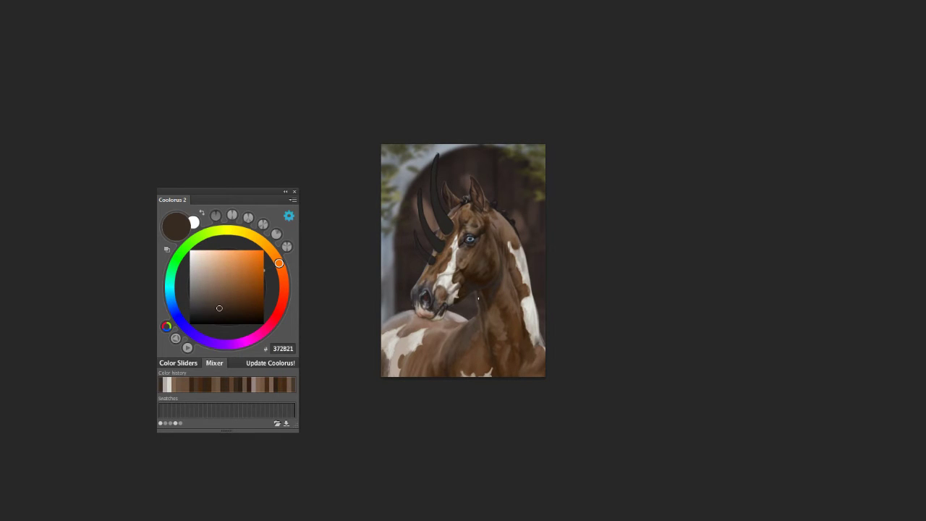
{"action": "left_click", "coordinate": [479, 313], "text": "alt"}
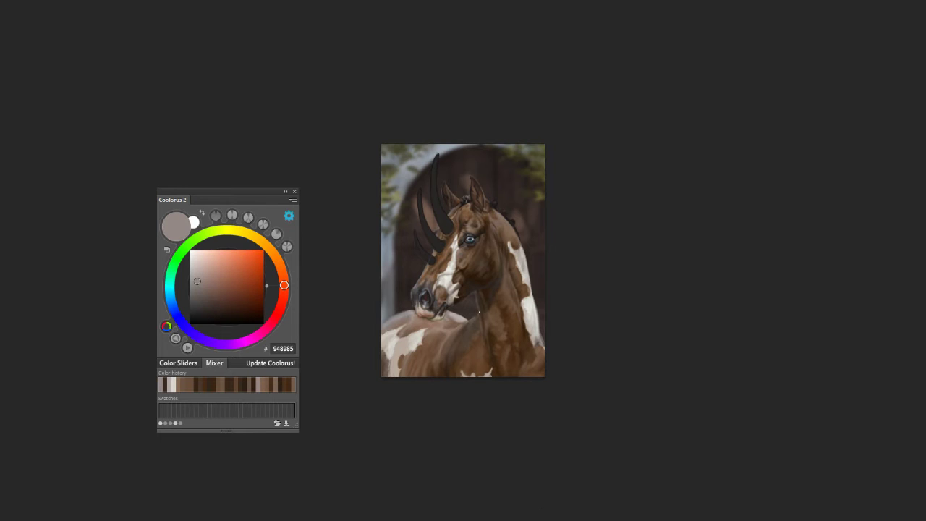
{"action": "left_click", "coordinate": [463, 324], "text": "alt"}
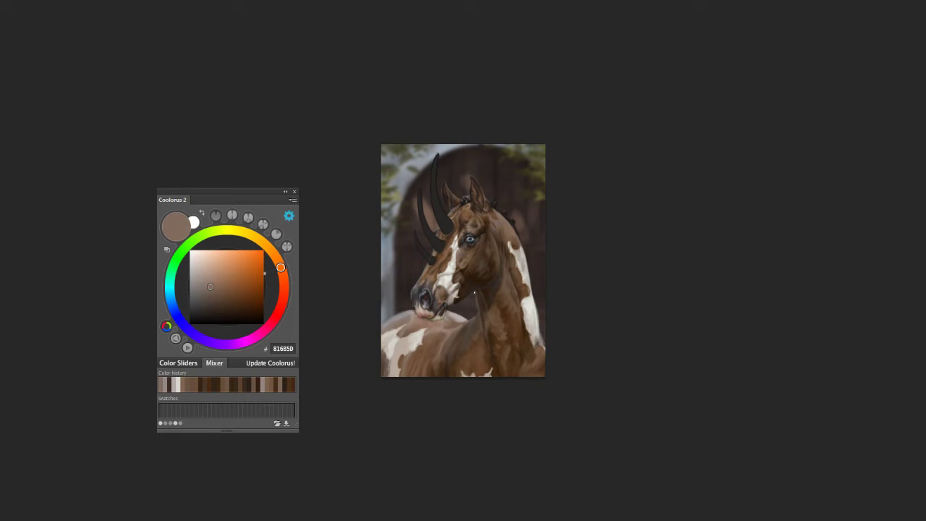
{"action": "left_click", "coordinate": [479, 319], "text": "alt"}
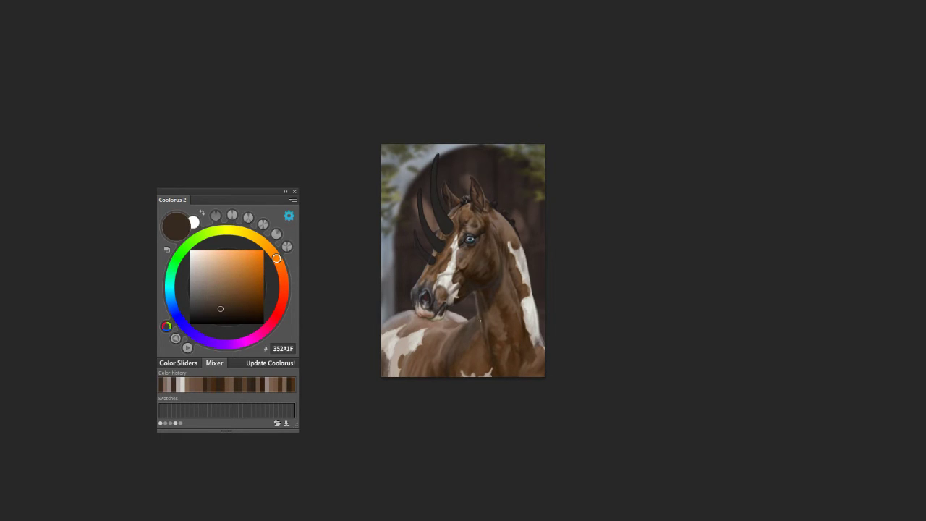
{"action": "left_click", "coordinate": [484, 321], "text": "alt"}
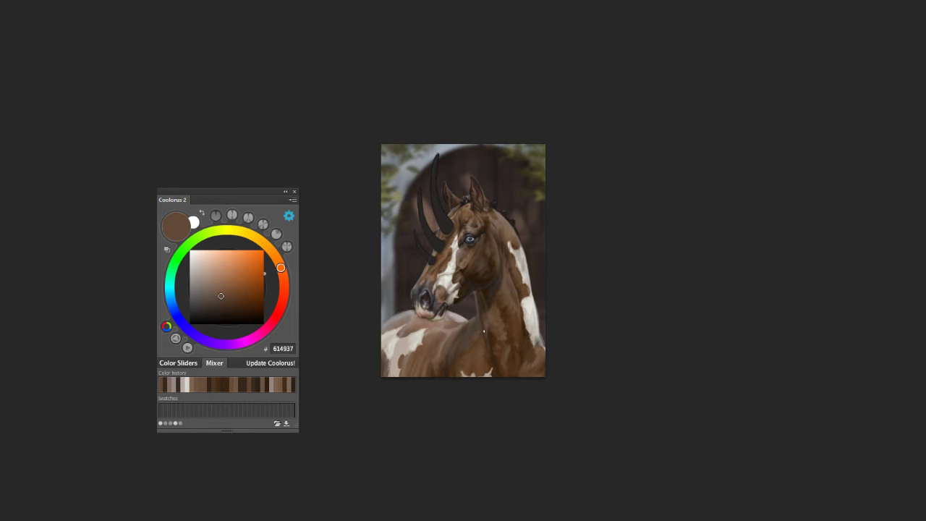
{"action": "left_click", "coordinate": [479, 329], "text": "alt"}
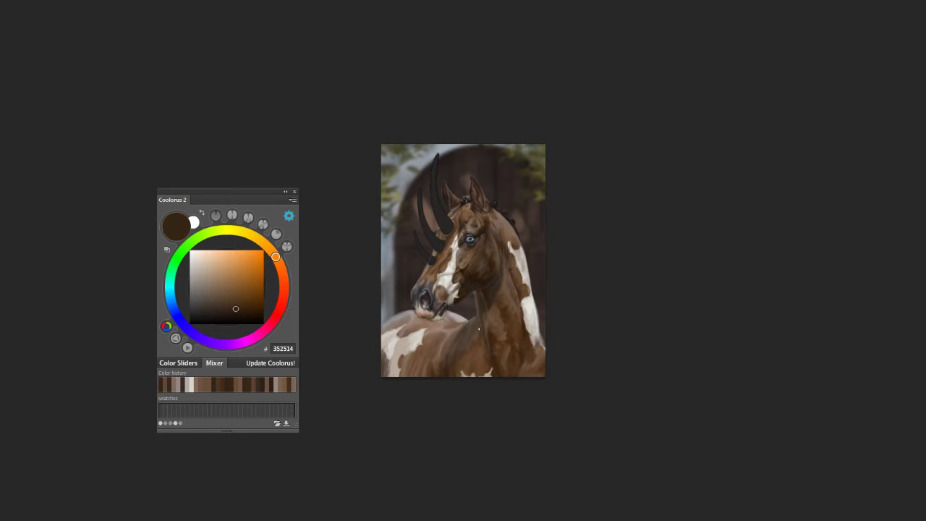
{"action": "left_click", "coordinate": [492, 340], "text": "alt"}
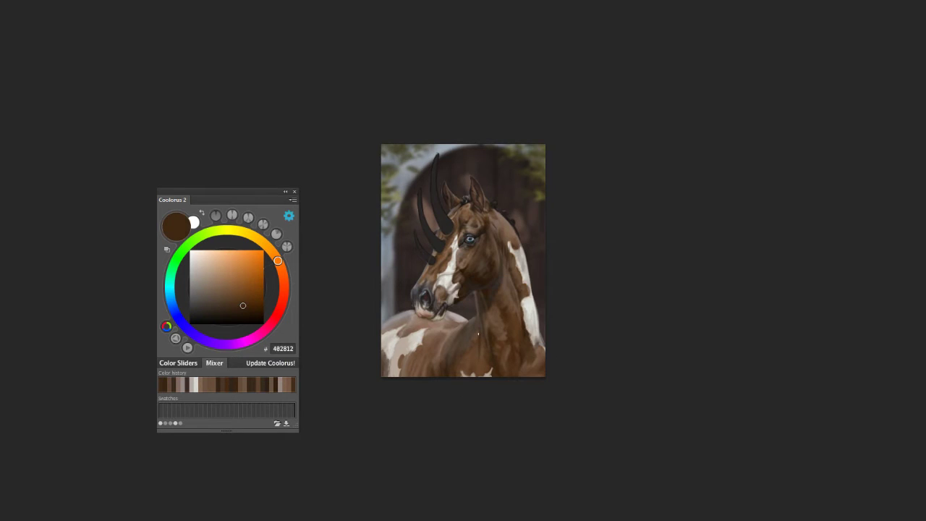
{"action": "left_click", "coordinate": [493, 346], "text": "alt"}
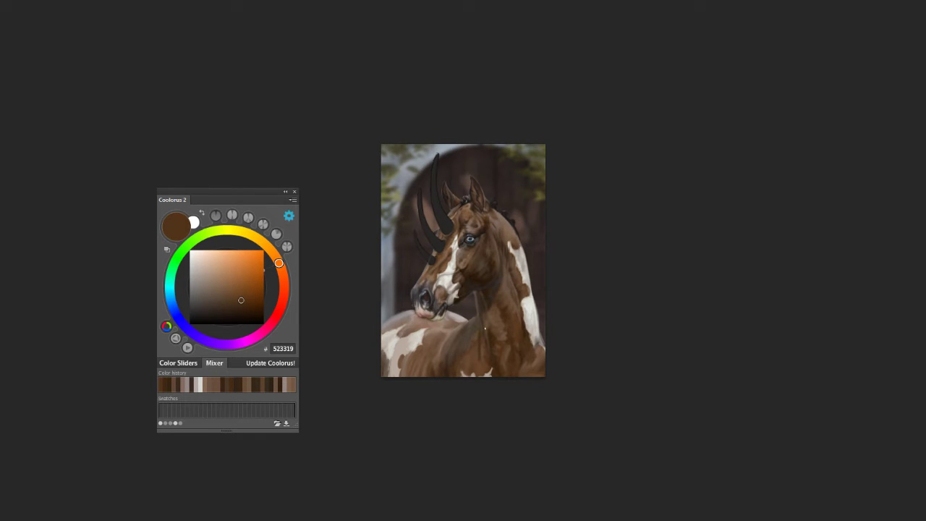
{"action": "left_click", "coordinate": [483, 325], "text": "alt"}
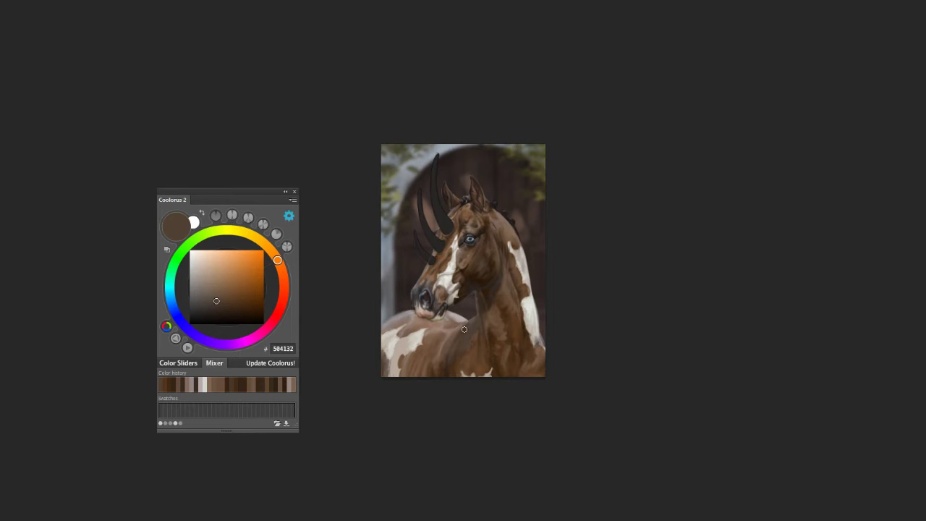
Step: Paint light grey and near-white strokes along the edge of the white neck patch
{"action": "left_click", "coordinate": [530, 255], "text": "alt"}
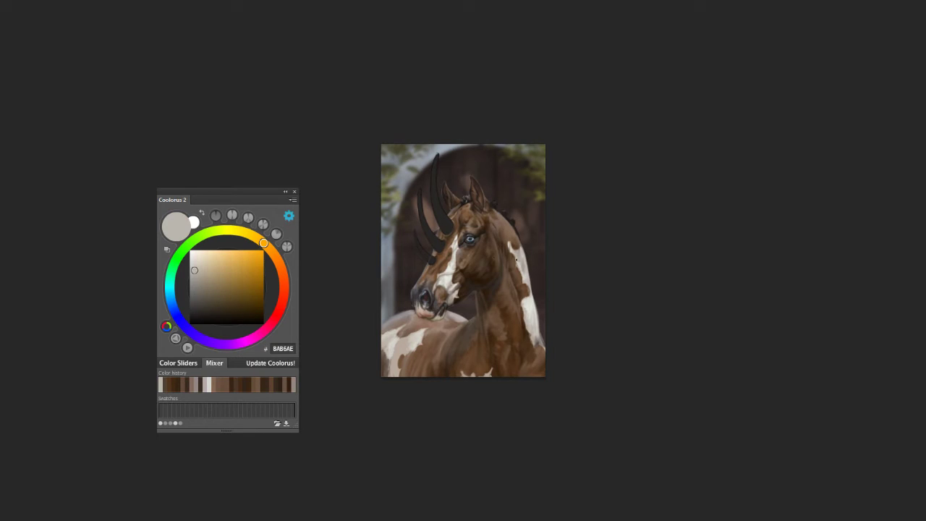
{"action": "left_click", "coordinate": [525, 265], "text": "alt"}
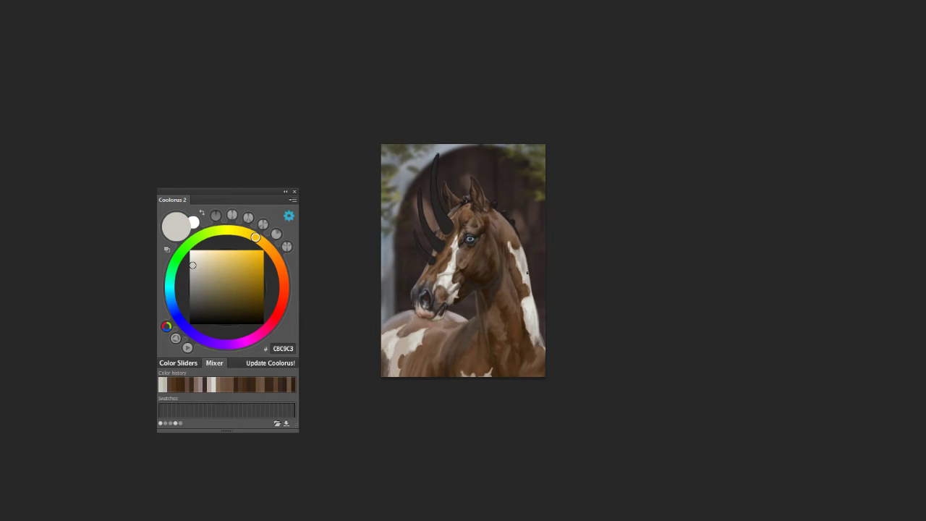
{"action": "left_click_drag", "start_coordinate": [528, 269], "coordinate": [538, 322]}
{"action": "left_click", "coordinate": [531, 303], "text": "alt"}
{"action": "left_click_drag", "start_coordinate": [534, 307], "coordinate": [535, 326]}
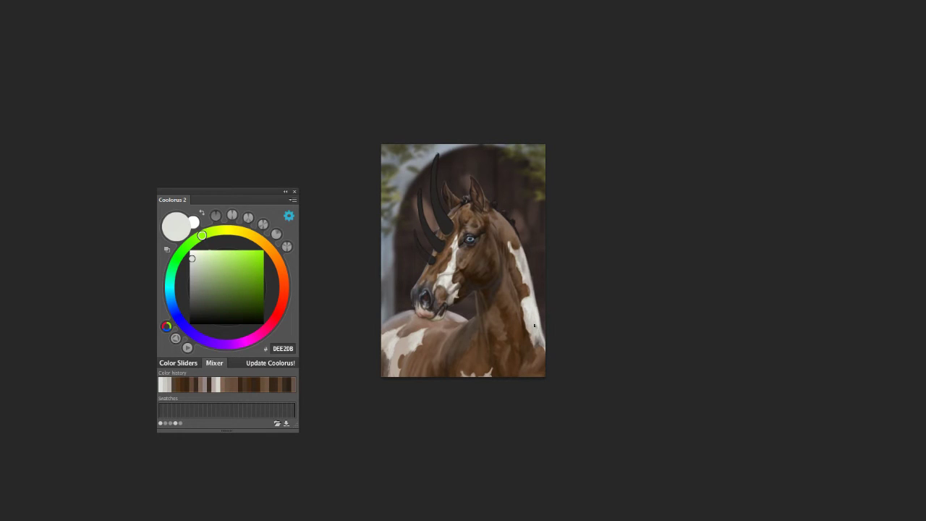
Step: Sample greyish, darker and lighter browns from the neck
{"action": "left_click", "coordinate": [477, 318], "text": "alt"}
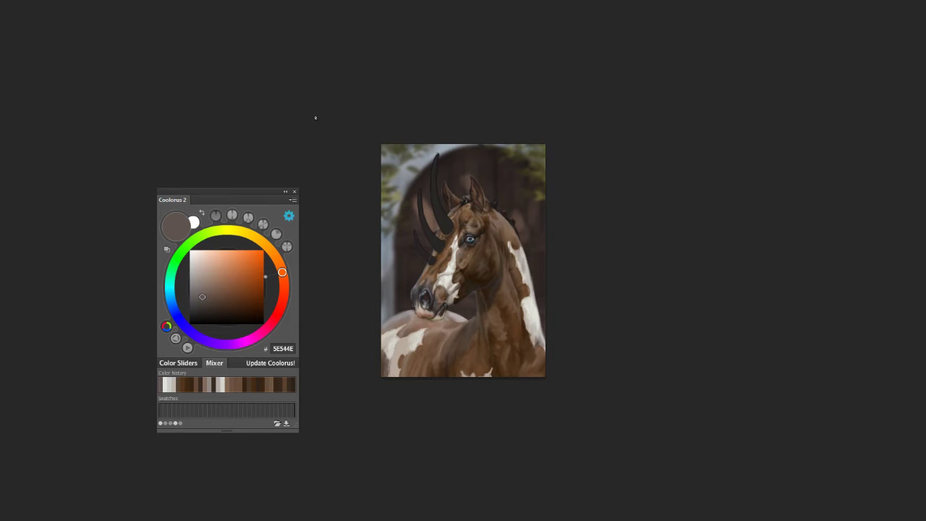
{"action": "left_click", "coordinate": [500, 324], "text": "alt"}
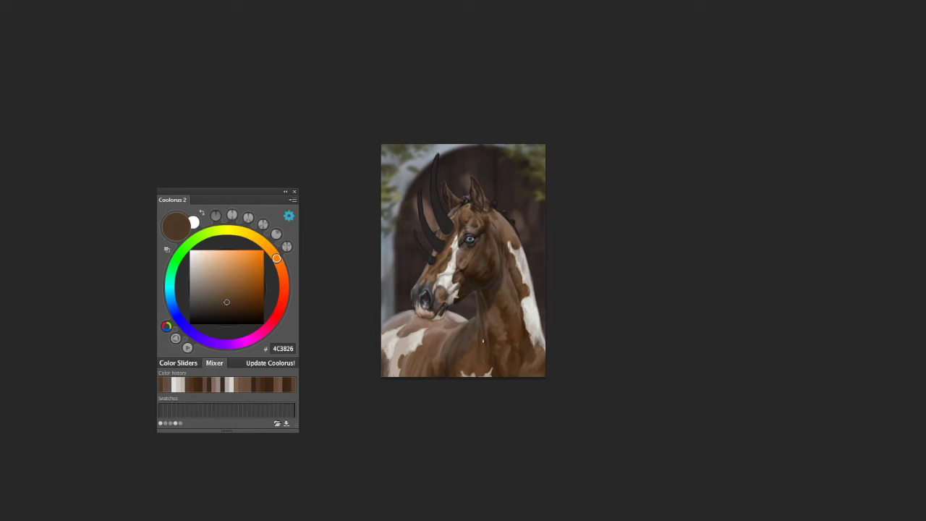
{"action": "left_click", "coordinate": [484, 343], "text": "alt"}
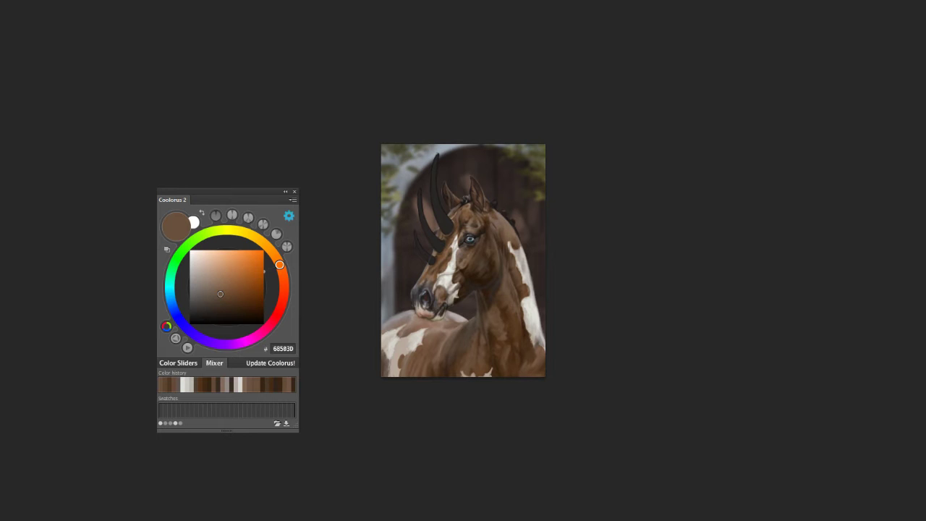
Step: Zoom in and paint reddish brown over the lower-left white chest patch
{"action": "scroll", "coordinate": [512, 300], "scroll_direction": "up", "scroll_amount": 2}
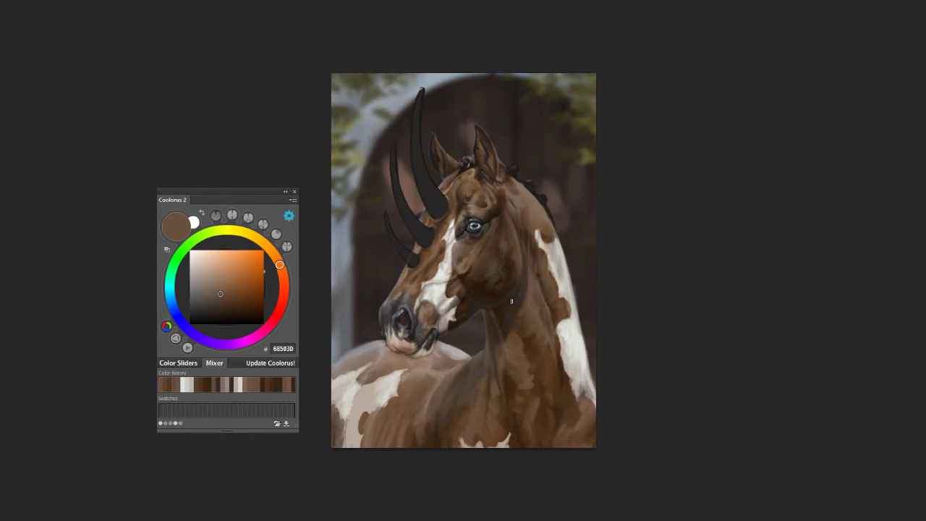
{"action": "left_click", "coordinate": [538, 319], "text": "alt"}
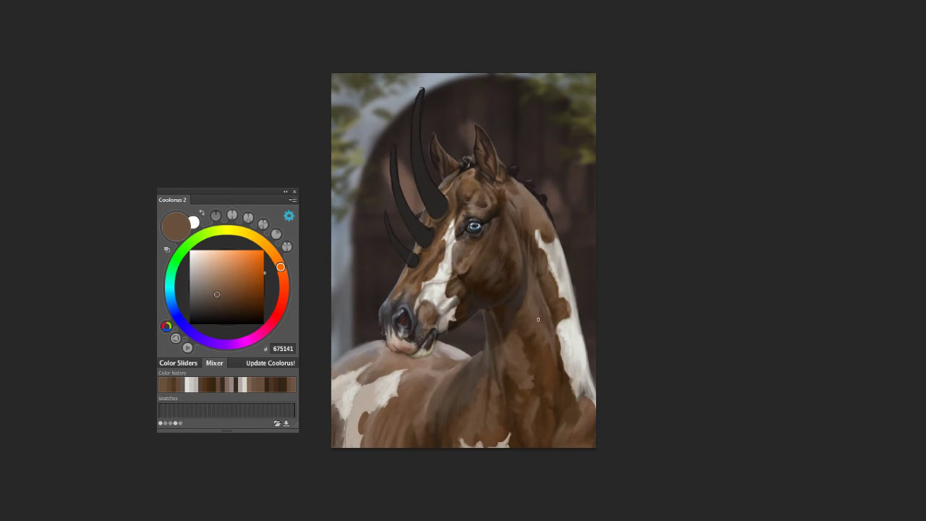
{"action": "left_click", "coordinate": [496, 303], "text": "alt"}
{"action": "left_click", "coordinate": [497, 310], "text": "alt"}
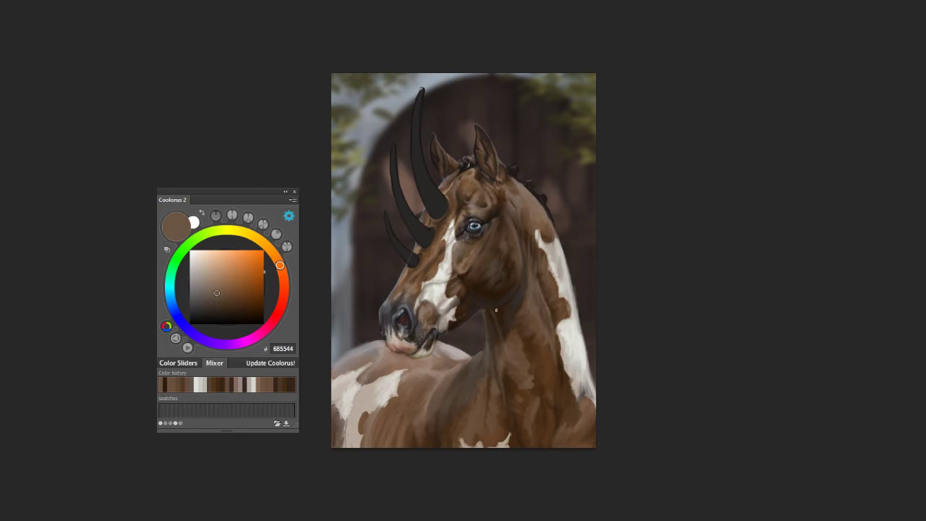
{"action": "left_click", "coordinate": [488, 312], "text": "alt"}
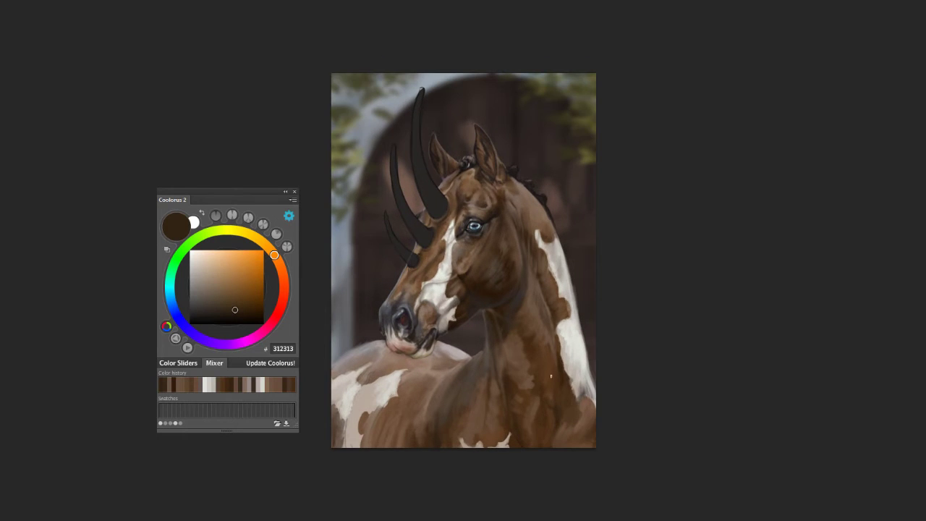
{"action": "left_click", "coordinate": [547, 396], "text": "alt"}
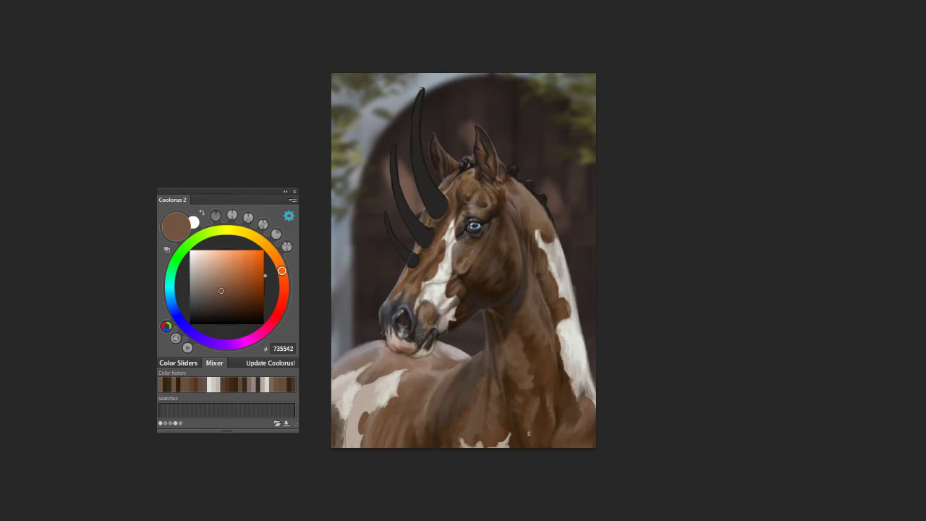
{"action": "left_click", "coordinate": [529, 377], "text": "alt"}
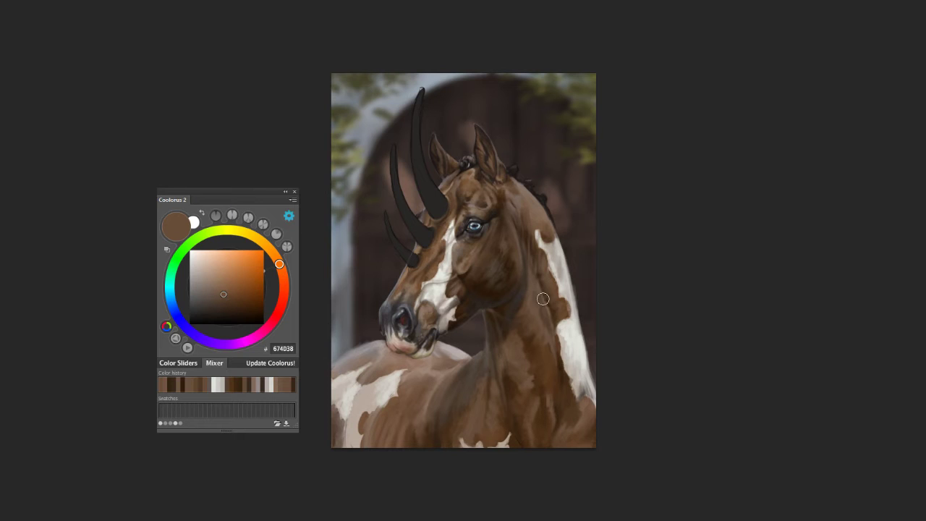
{"action": "mouse_move", "coordinate": [370, 383]}
{"action": "left_mouse_down"}
{"action": "mouse_move", "coordinate": [344, 442]}
{"action": "mouse_move", "coordinate": [350, 450]}
{"action": "left_mouse_up"}
Step: Extend the chest's cream patch using cream and near-white sampled from the painting
{"action": "left_click", "coordinate": [337, 424], "text": "alt"}
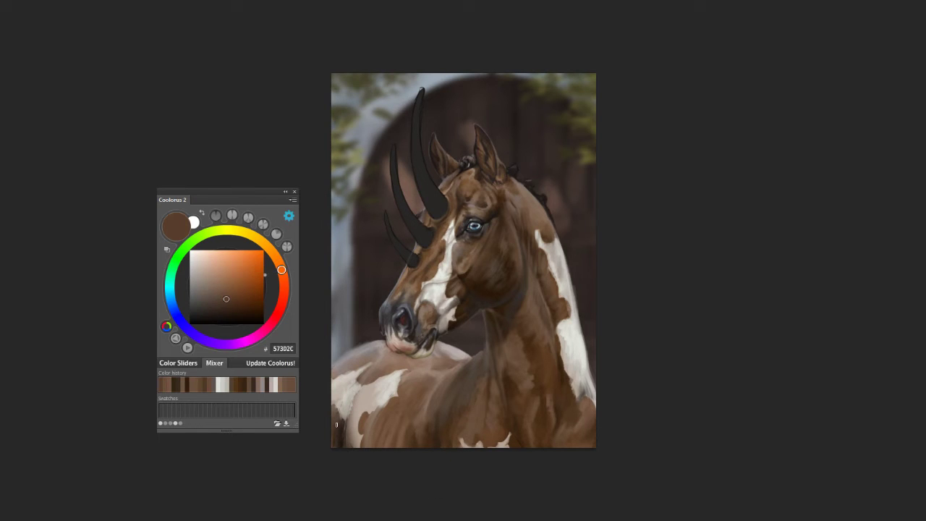
{"action": "left_click", "coordinate": [341, 437], "text": "alt"}
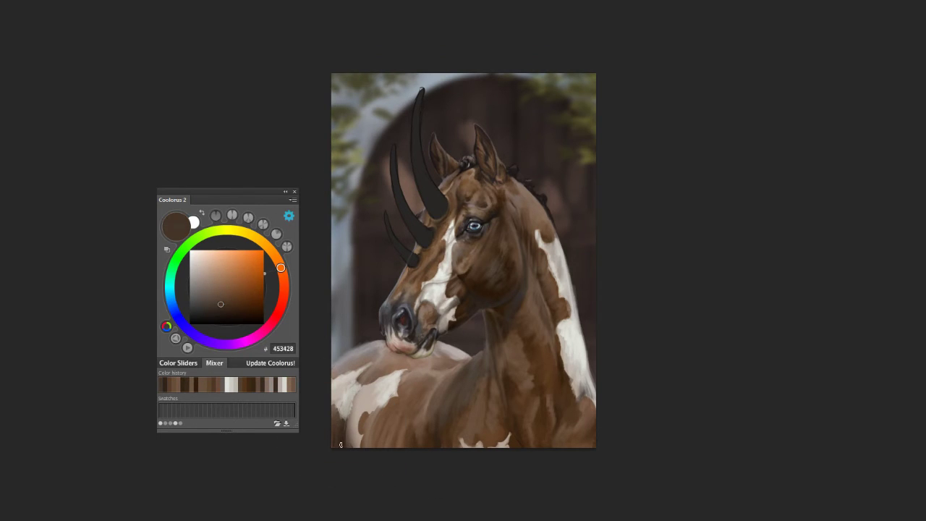
{"action": "left_click", "coordinate": [356, 398], "text": "alt"}
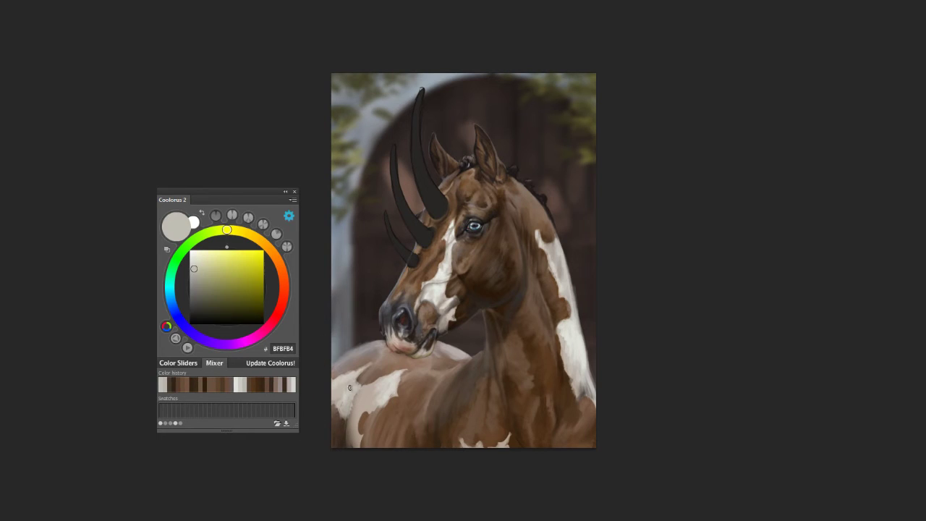
{"action": "left_click", "coordinate": [582, 342], "text": "alt"}
{"action": "left_click_drag", "start_coordinate": [385, 389], "coordinate": [349, 415]}
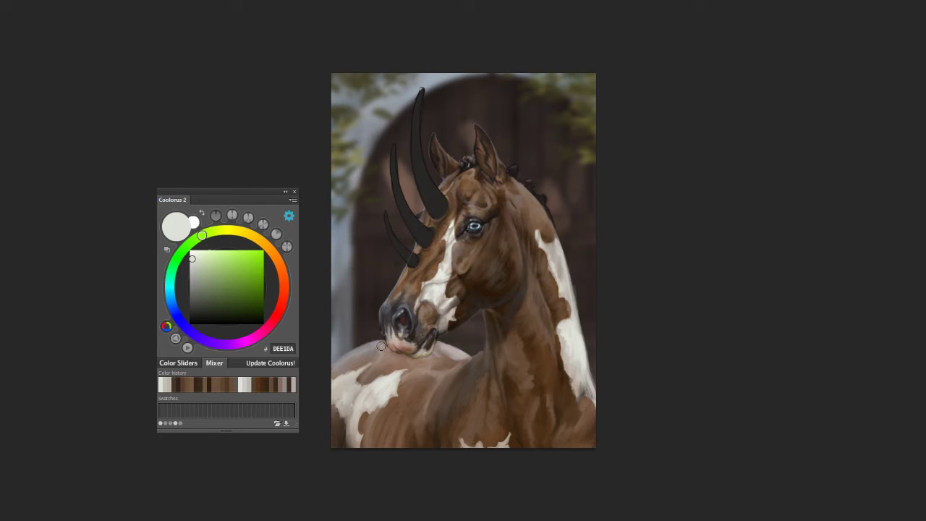
{"action": "left_click", "coordinate": [576, 320], "text": "alt"}
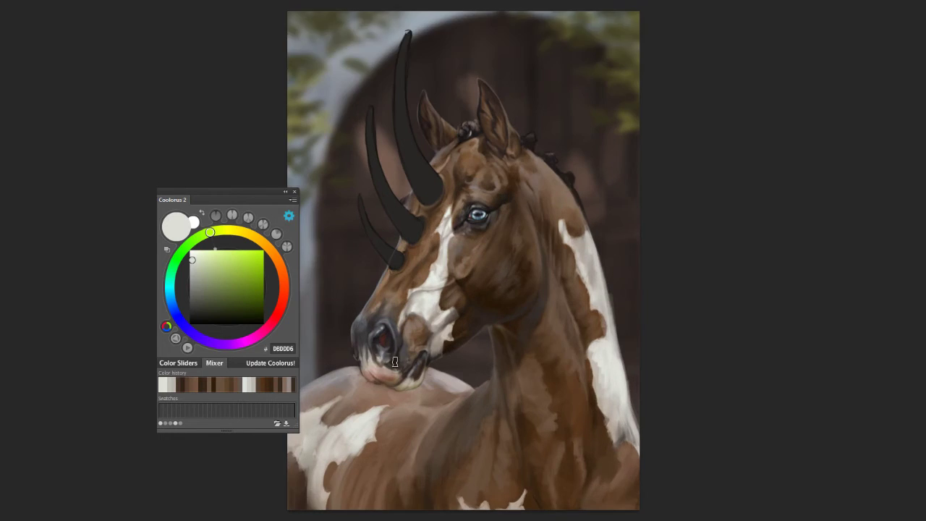
Step: Zoom in and sample grey-brown, pinkish and tan tones around the shoulder, lip and chin
{"action": "scroll", "coordinate": [576, 321], "scroll_direction": "up", "scroll_amount": 3}
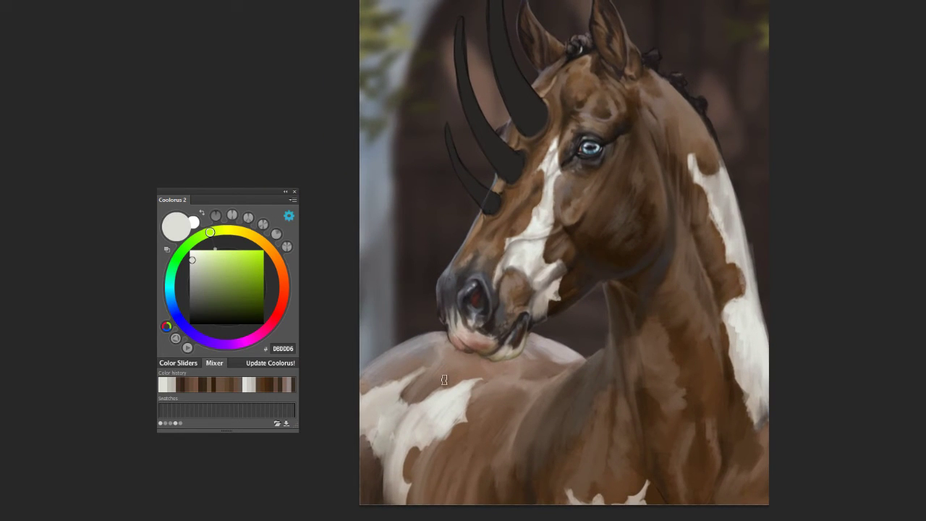
{"action": "scroll", "coordinate": [458, 388], "scroll_direction": "down", "scroll_amount": 3}
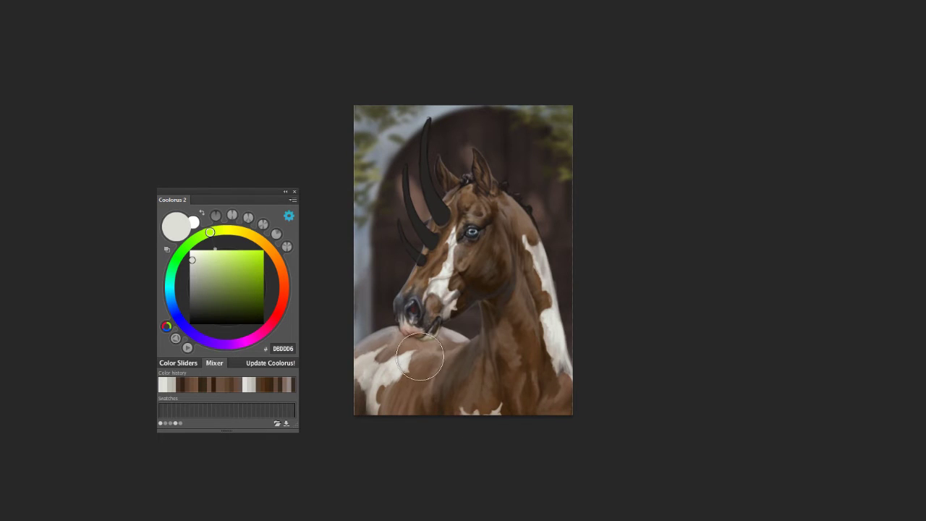
{"action": "scroll", "coordinate": [416, 365], "scroll_direction": "up", "scroll_amount": 4}
{"action": "left_click", "coordinate": [549, 373], "text": "alt"}
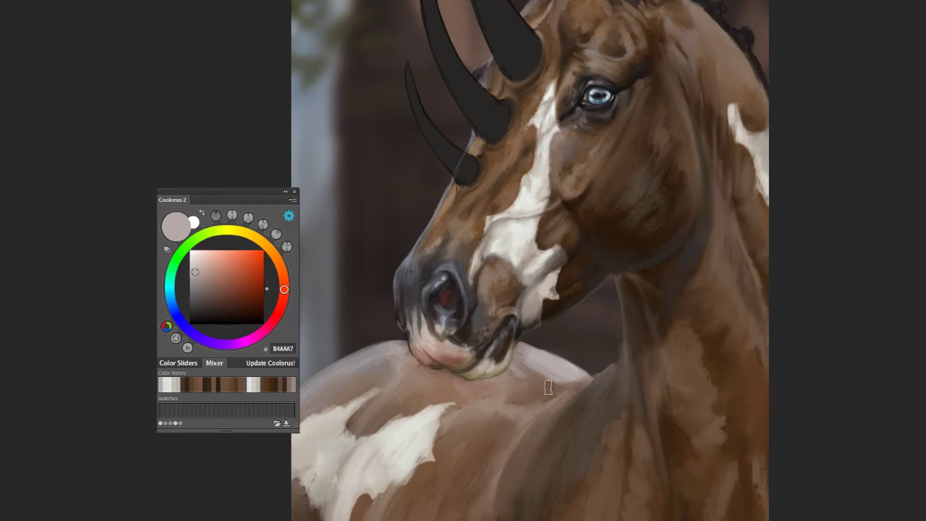
{"action": "left_click", "coordinate": [430, 388], "text": "alt"}
{"action": "left_click", "coordinate": [423, 367], "text": "alt"}
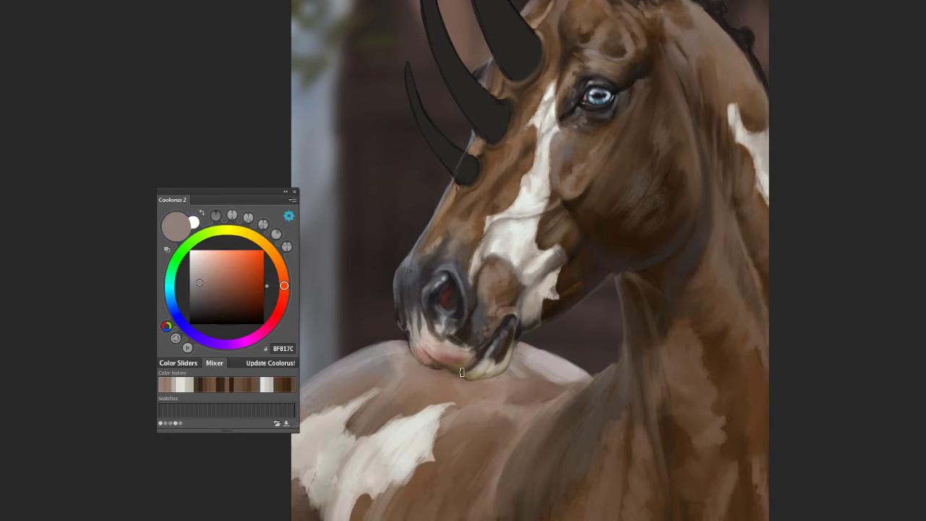
{"action": "left_click", "coordinate": [443, 366], "text": "alt"}
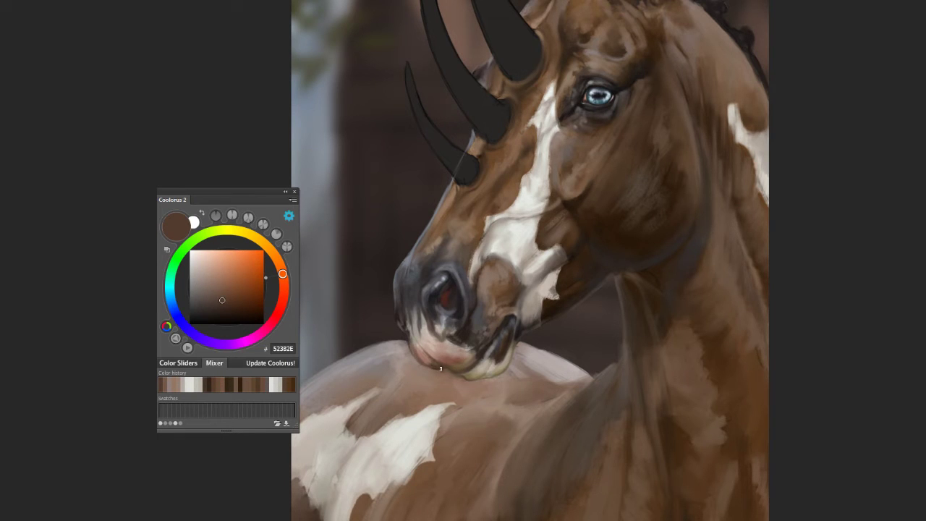
{"action": "left_click", "coordinate": [427, 356], "text": "alt"}
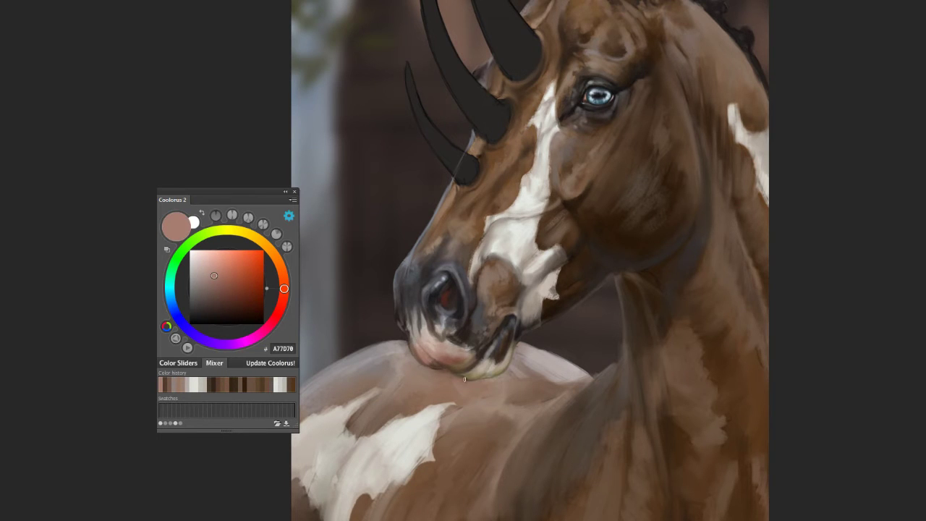
{"action": "left_click", "coordinate": [464, 377], "text": "alt"}
{"action": "left_click", "coordinate": [477, 362], "text": "alt"}
{"action": "left_click", "coordinate": [467, 373], "text": "alt"}
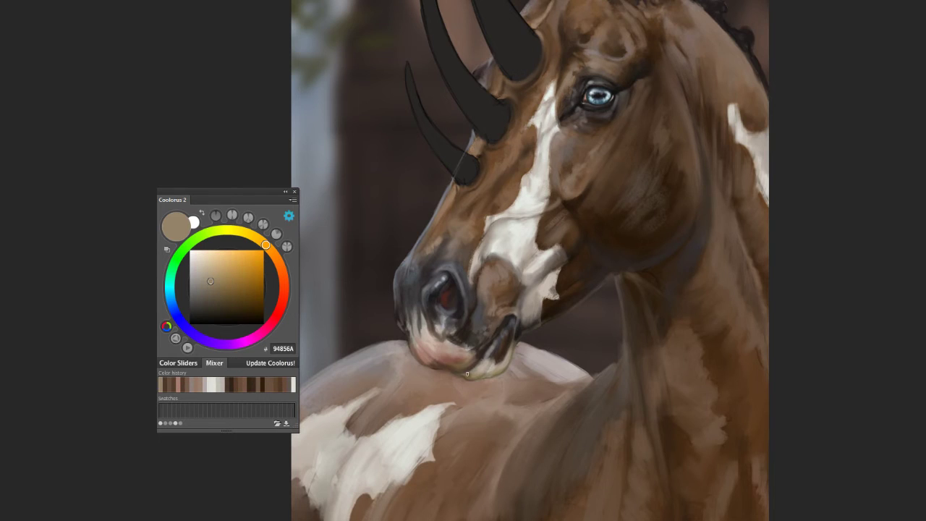
Step: Darken and define the chin and lower lip with dark brown, then pick near-black 0F100B
{"action": "left_click_drag", "start_coordinate": [466, 374], "coordinate": [399, 289]}
{"action": "left_click", "coordinate": [400, 289], "text": "alt"}
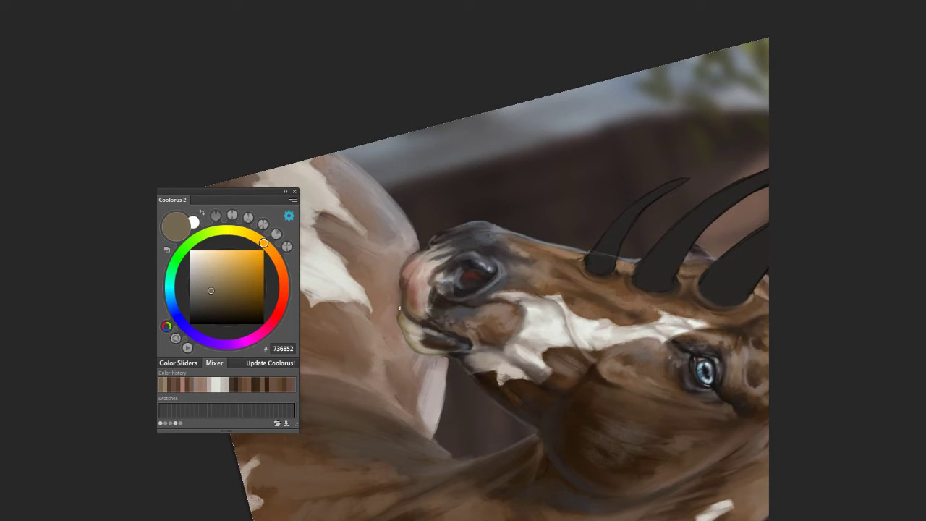
{"action": "left_click", "coordinate": [399, 309], "text": "alt"}
{"action": "left_click", "coordinate": [399, 295], "text": "alt"}
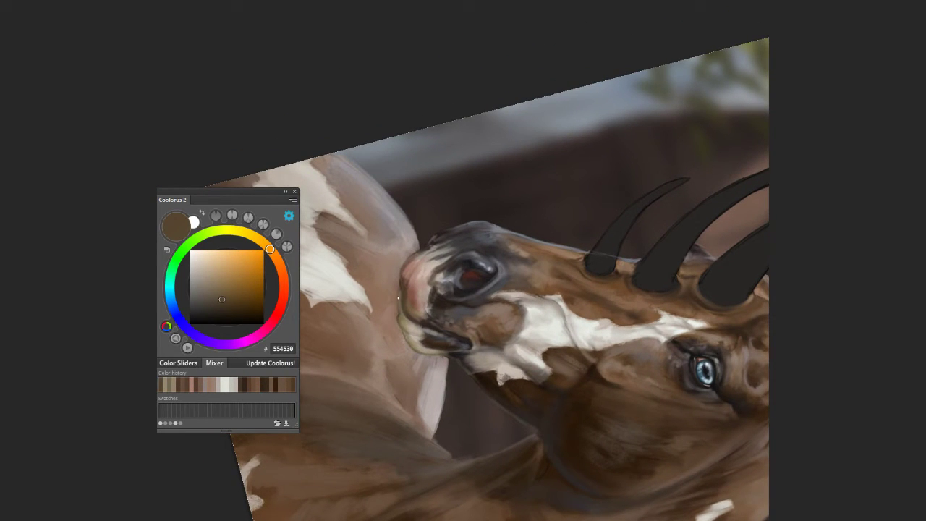
{"action": "left_click_drag", "start_coordinate": [396, 287], "coordinate": [452, 402]}
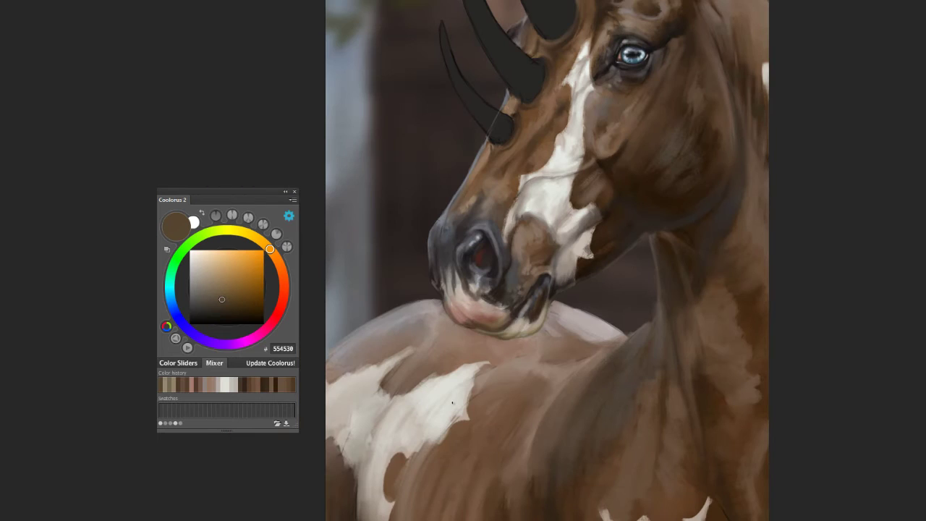
{"action": "key", "text": "ctrl+0"}
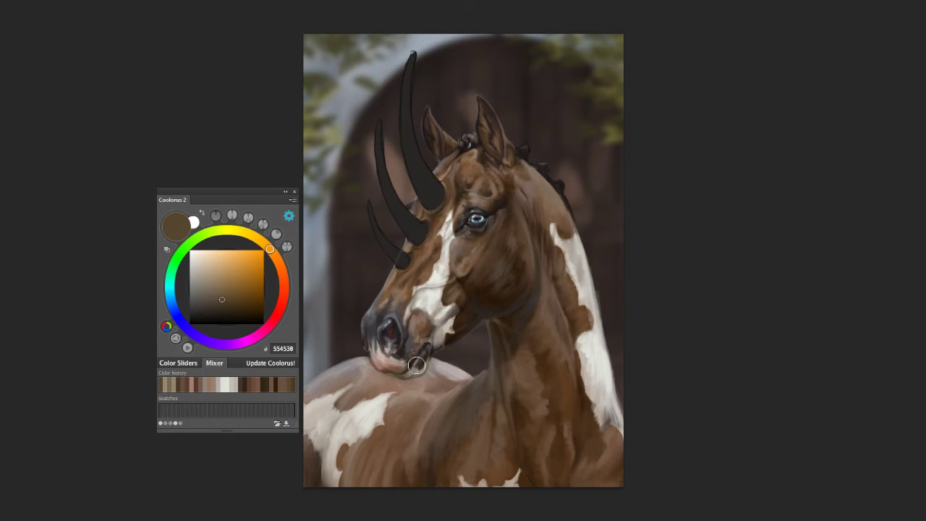
{"action": "left_click_drag", "start_coordinate": [417, 366], "coordinate": [379, 369]}
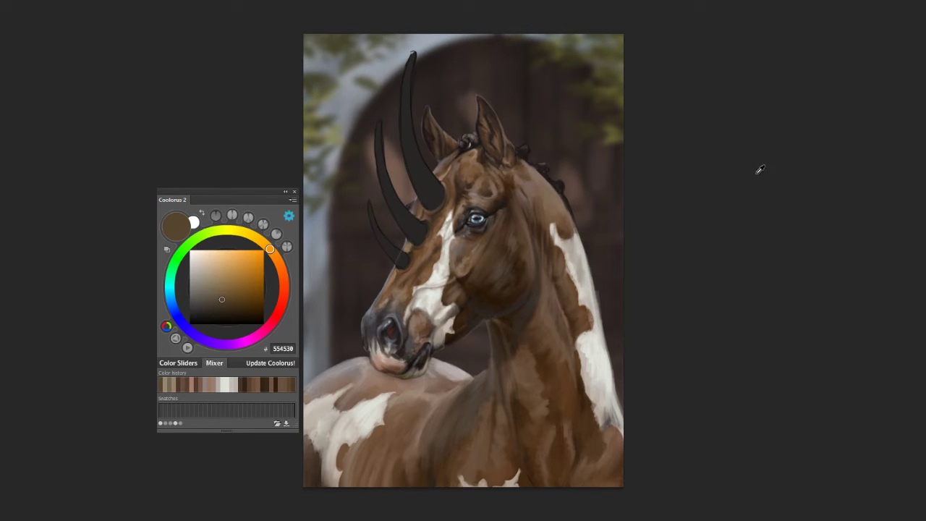
{"action": "left_click", "coordinate": [447, 191], "text": "alt"}
Step: Switch to a textured brush and paint a grey-blue highlight along a horn
{"action": "right_click", "coordinate": [442, 214]}
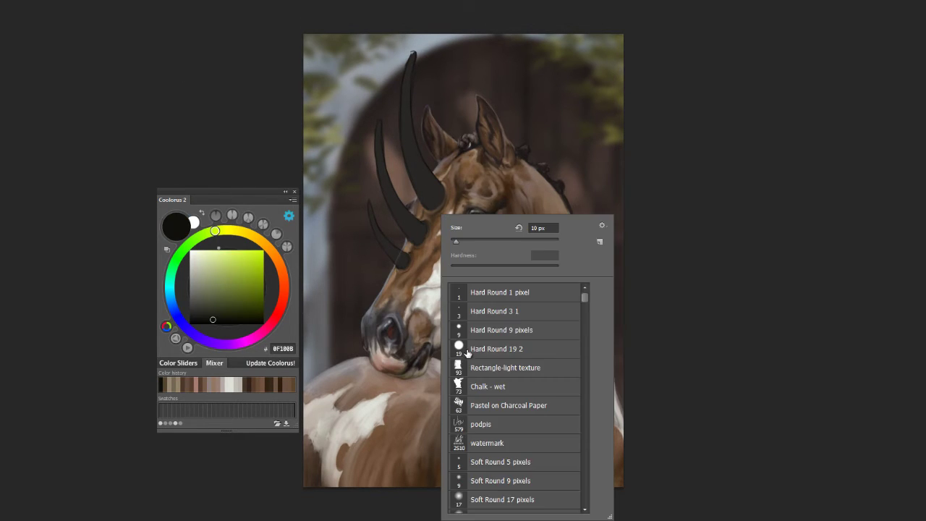
{"action": "left_click", "coordinate": [467, 350]}
{"action": "key", "text": "Return"}
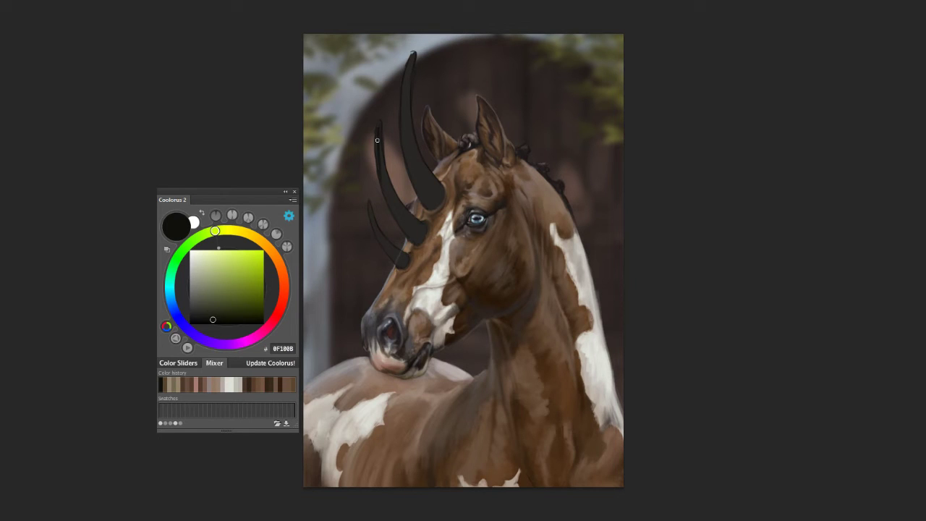
{"action": "left_click", "coordinate": [400, 52], "text": "alt"}
{"action": "right_click", "coordinate": [403, 212]}
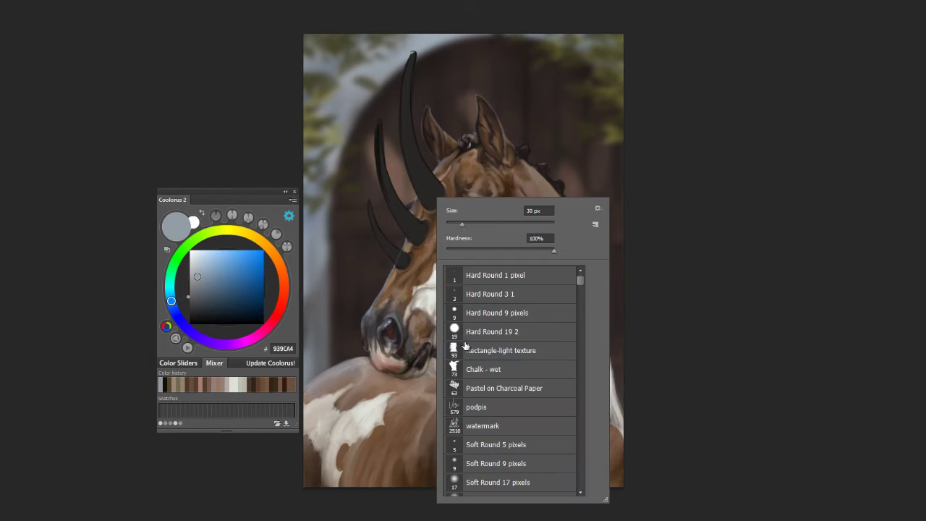
{"action": "key", "text": "period"}
{"action": "key", "text": "Return"}
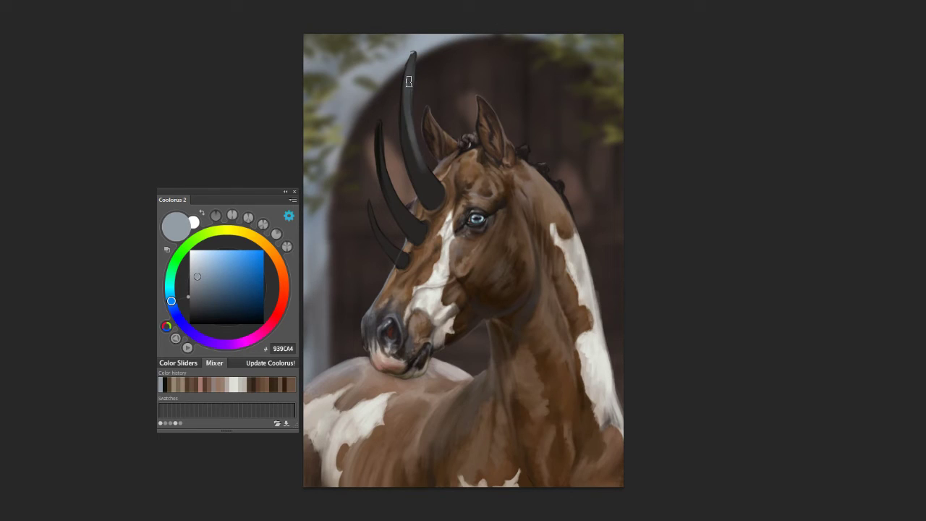
{"action": "left_click_drag", "start_coordinate": [381, 108], "coordinate": [392, 250]}
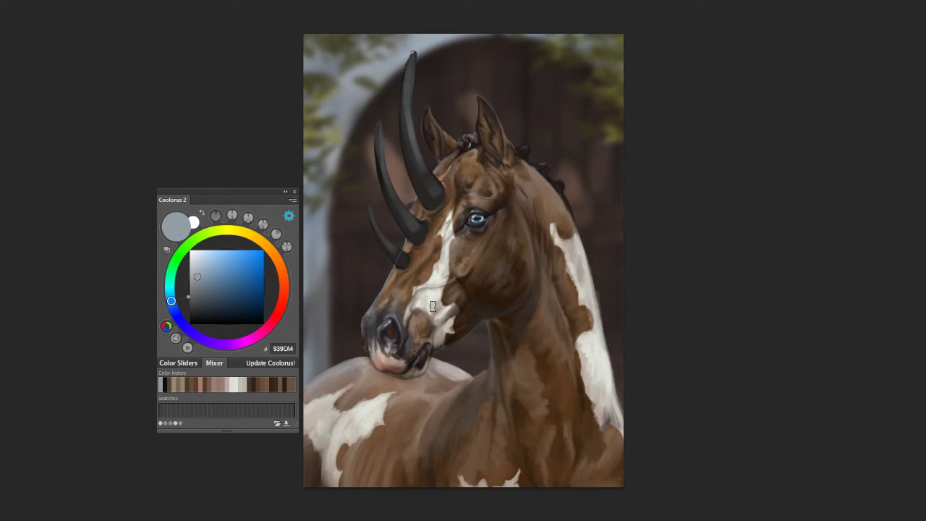
Step: Darken the lower horn bases and add a faint olive highlight along the upper horn
{"action": "left_click", "coordinate": [467, 223], "text": "alt"}
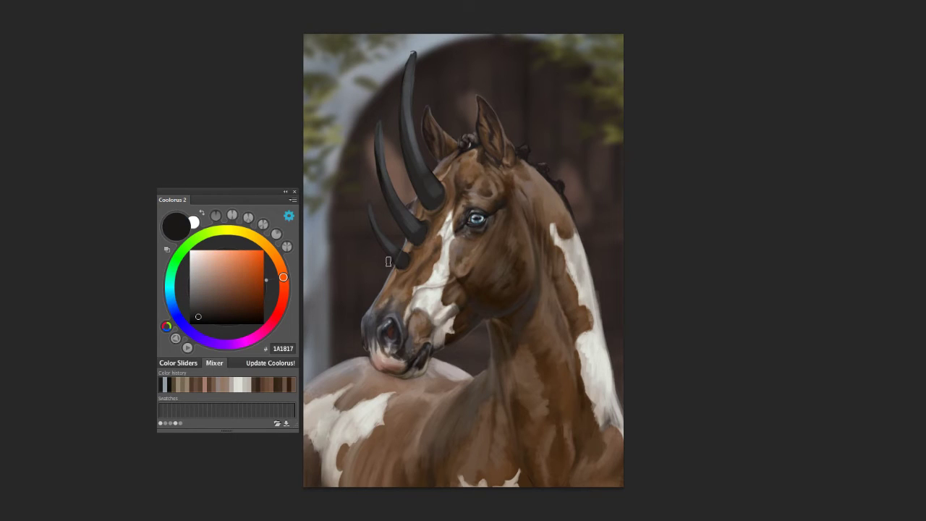
{"action": "left_click_drag", "start_coordinate": [394, 255], "coordinate": [382, 242]}
{"action": "left_click", "coordinate": [313, 107], "text": "alt"}
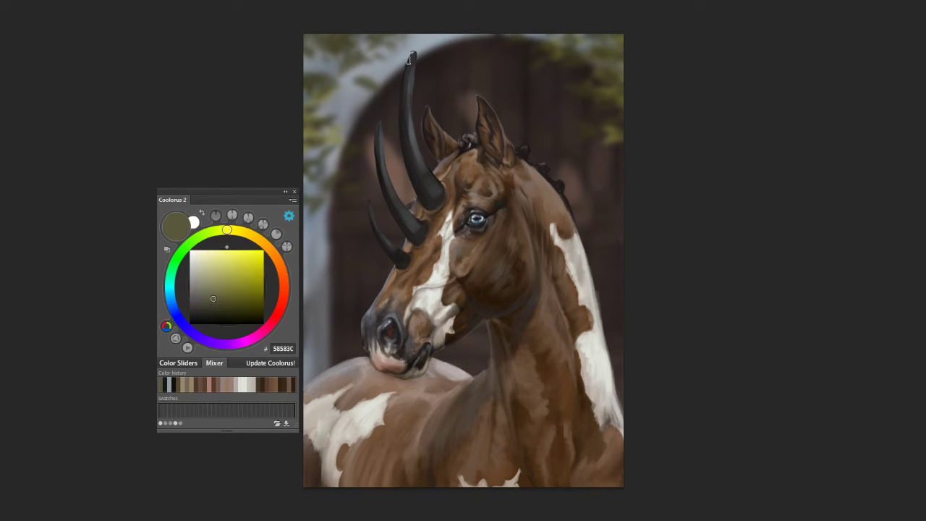
{"action": "left_click_drag", "start_coordinate": [403, 77], "coordinate": [407, 181]}
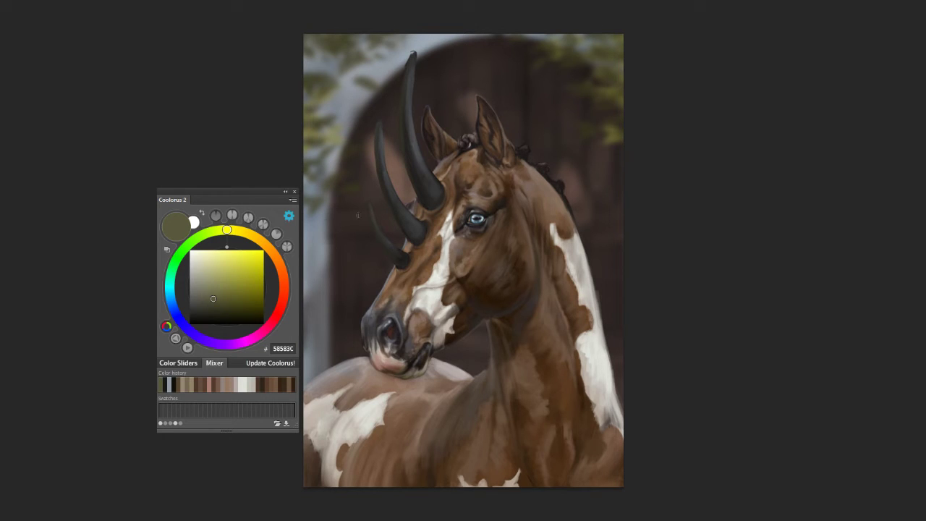
{"action": "left_click", "coordinate": [413, 150], "text": "alt"}
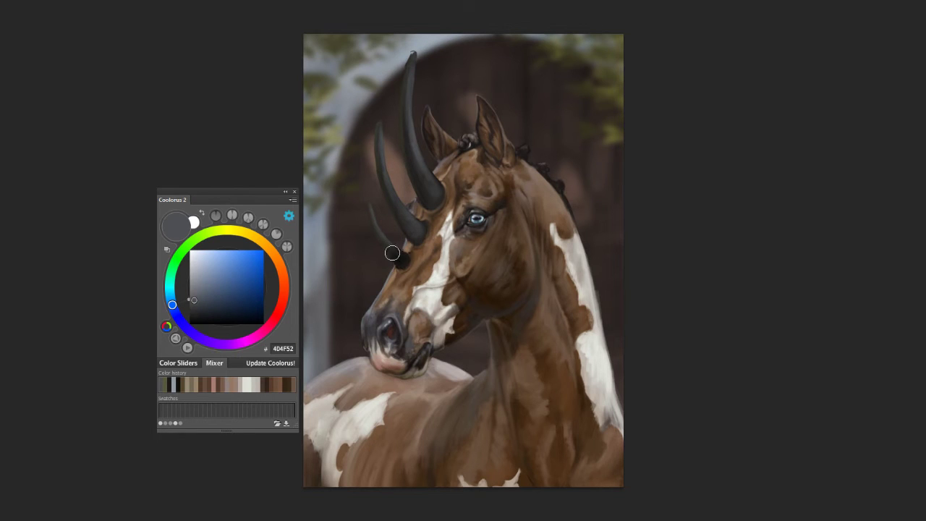
{"action": "left_click_drag", "start_coordinate": [379, 238], "coordinate": [412, 233]}
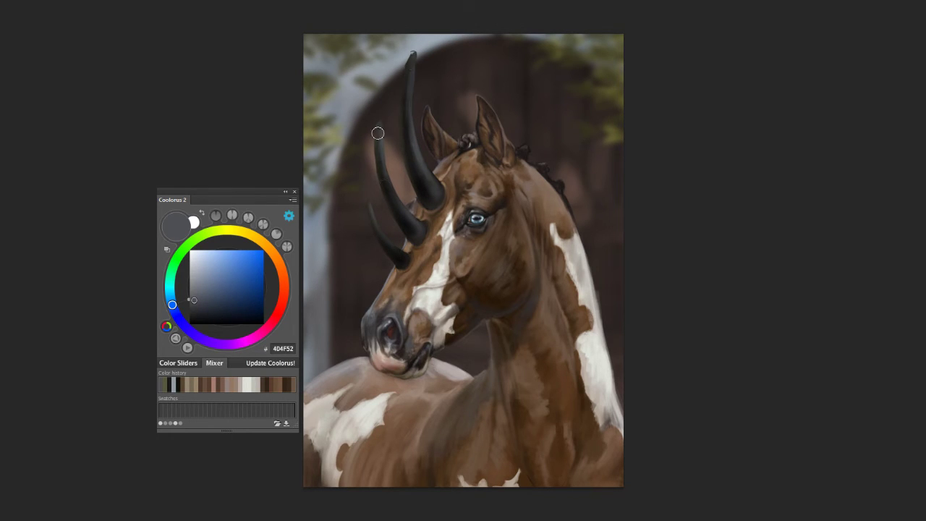
Step: Zoom in and paint a light highlight along the tall horn with a small hard round brush
{"action": "left_click", "coordinate": [401, 76], "text": "alt"}
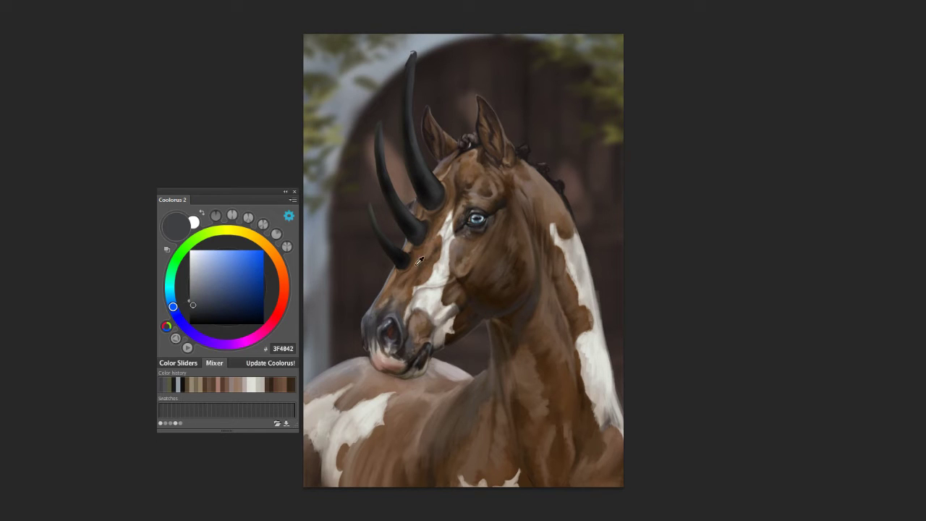
{"action": "left_click", "coordinate": [440, 179]}
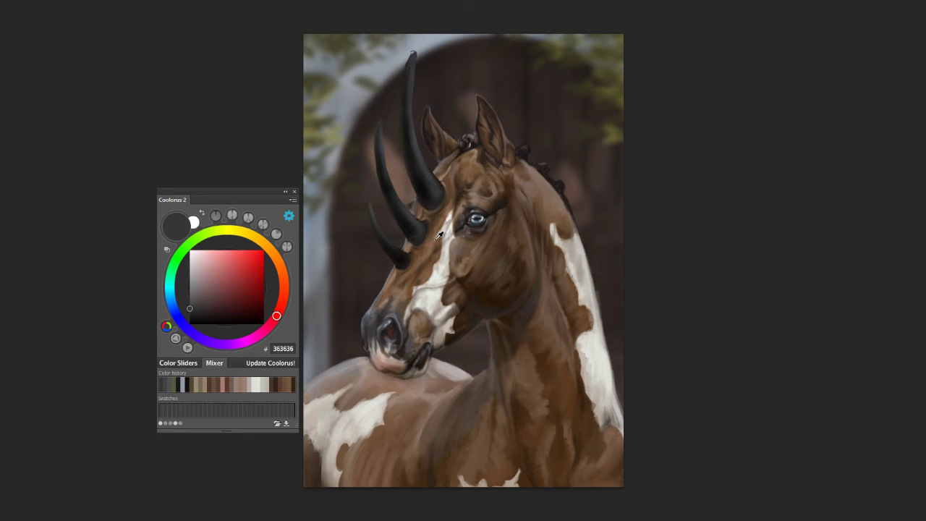
{"action": "scroll", "coordinate": [443, 185], "scroll_direction": "up", "scroll_amount": 1}
{"action": "scroll", "coordinate": [463, 210], "scroll_direction": "up", "scroll_amount": 2}
{"action": "scroll", "coordinate": [506, 245], "scroll_direction": "up", "scroll_amount": 1}
{"action": "left_click_drag", "start_coordinate": [518, 260], "coordinate": [517, 255]}
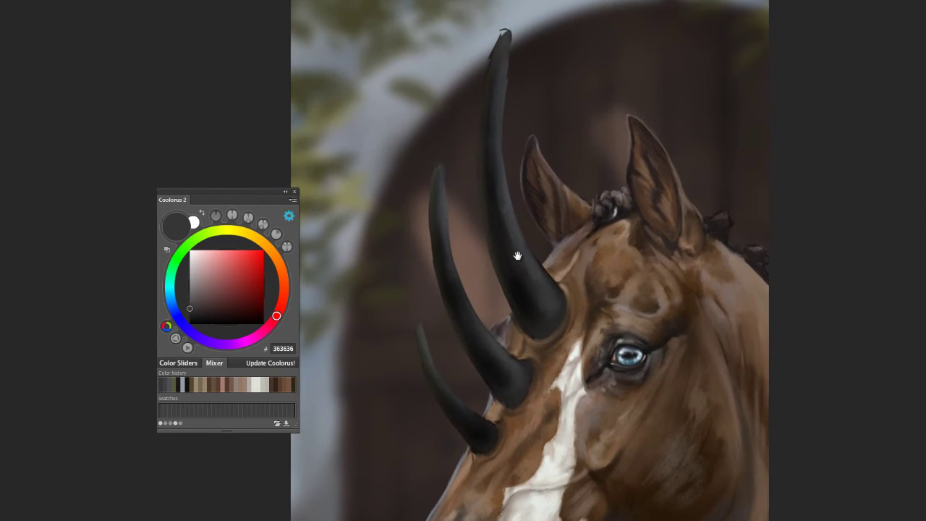
{"action": "scroll", "coordinate": [499, 192], "scroll_direction": "up", "scroll_amount": 1}
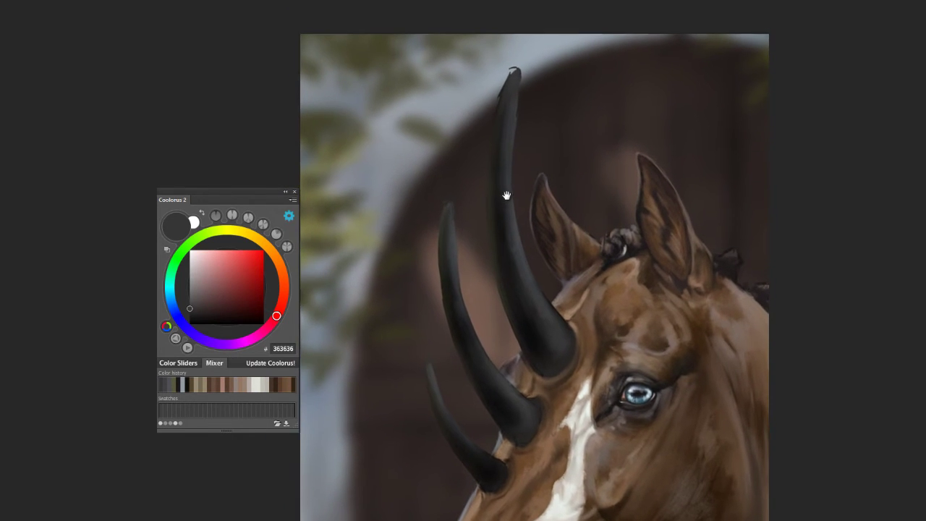
{"action": "right_click", "coordinate": [553, 156]}
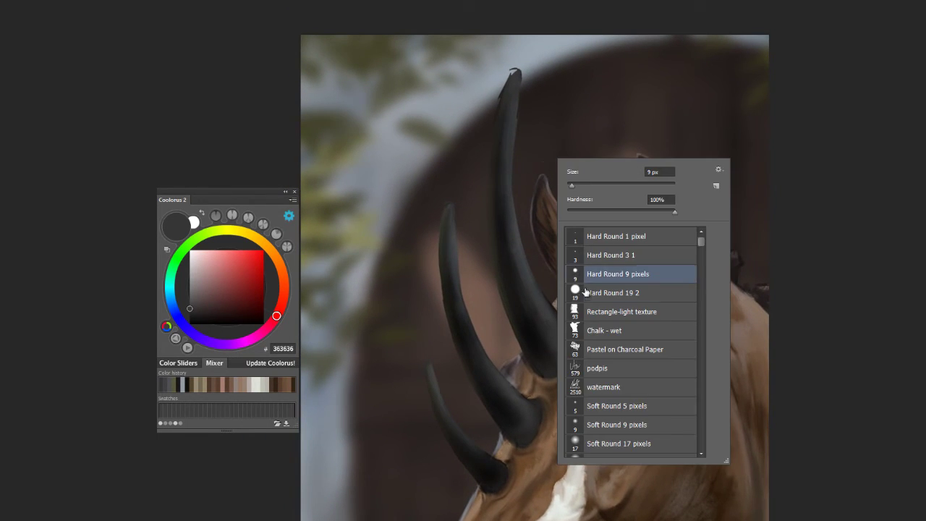
{"action": "double_click", "coordinate": [615, 293]}
{"action": "left_click", "coordinate": [499, 69], "text": "alt"}
{"action": "left_click_drag", "start_coordinate": [516, 73], "coordinate": [511, 157]}
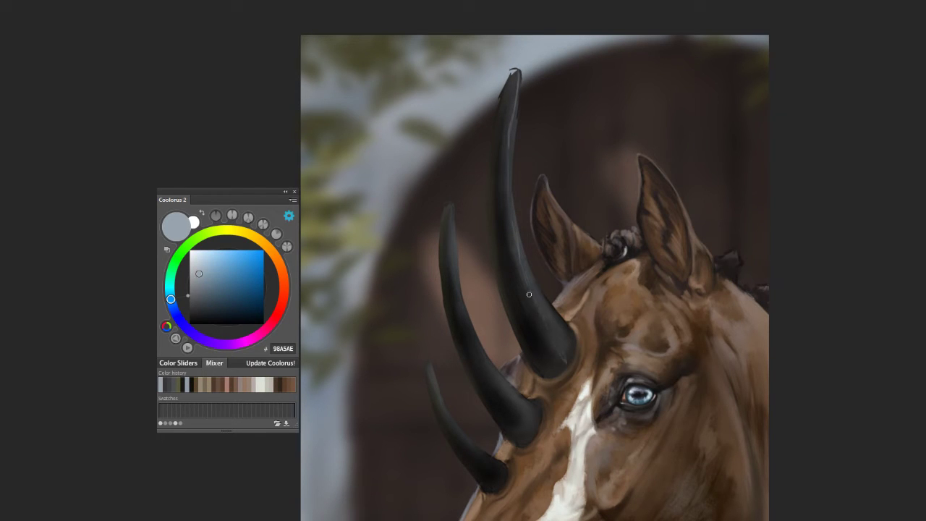
Step: Sharpen and lengthen the tallest horn's tip with a 19 px hard round brush
{"action": "left_click", "coordinate": [567, 343], "text": "alt"}
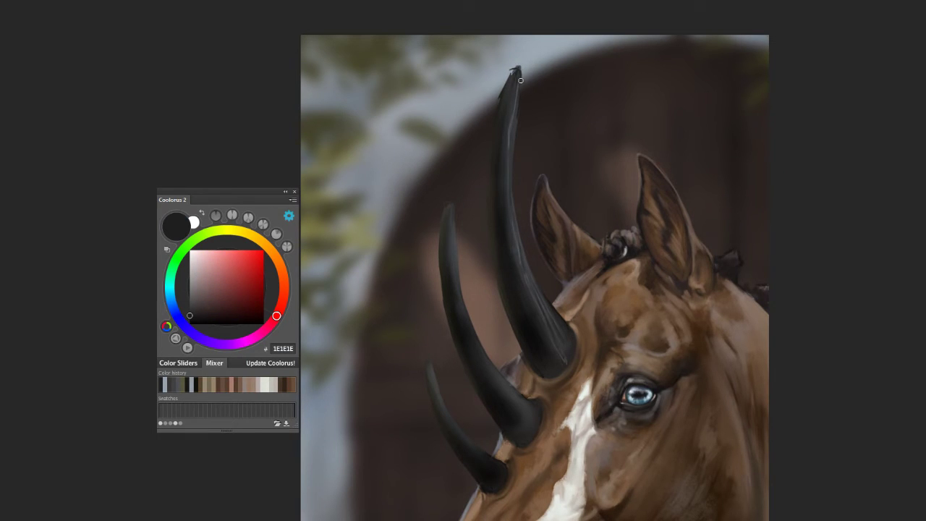
{"action": "right_click", "coordinate": [532, 136]}
{"action": "double_click", "coordinate": [589, 265]}
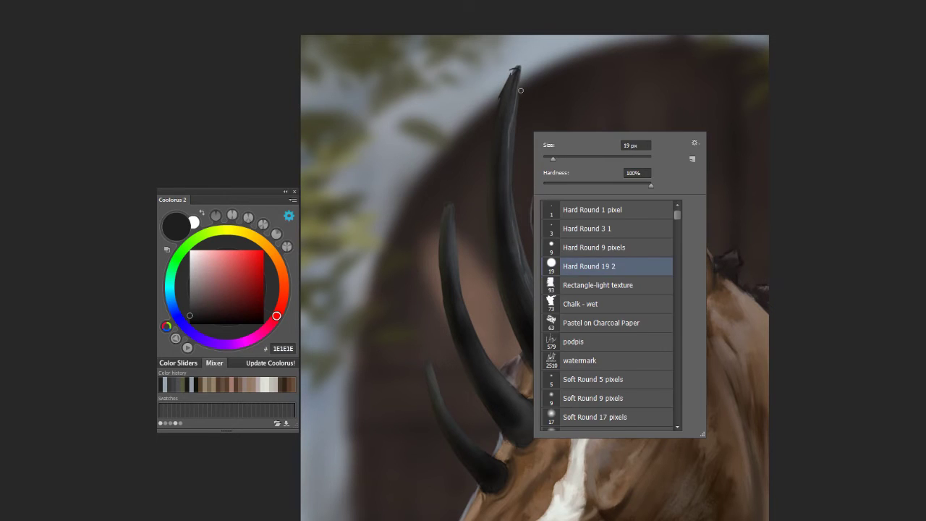
{"action": "left_click_drag", "start_coordinate": [516, 68], "coordinate": [497, 112]}
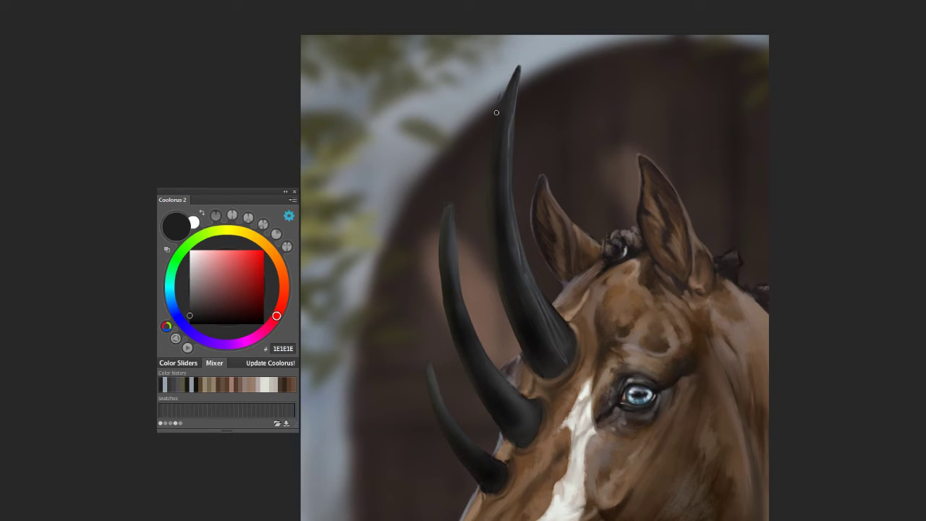
Step: Sample dark olive, grey and black horn tones, ending on light blue-grey 939EA7
{"action": "left_click", "coordinate": [497, 209], "text": "alt"}
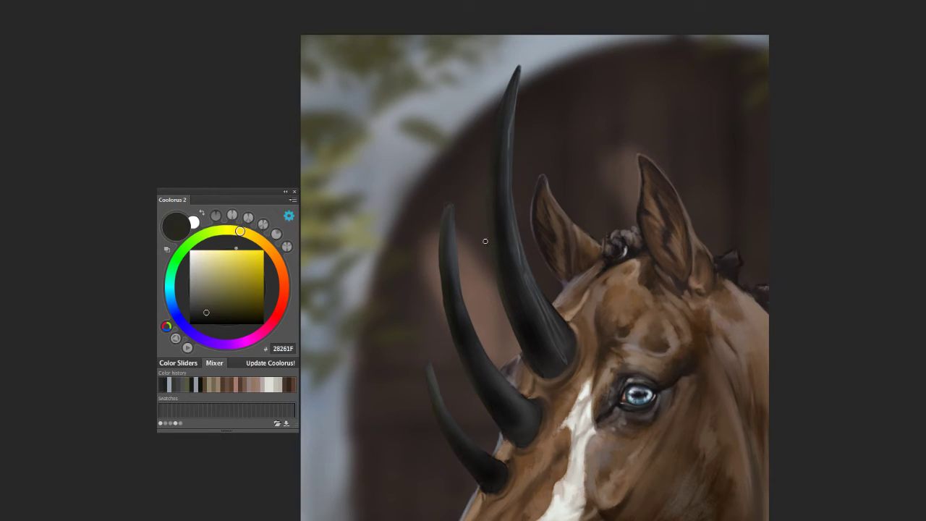
{"action": "left_click", "coordinate": [496, 143], "text": "alt"}
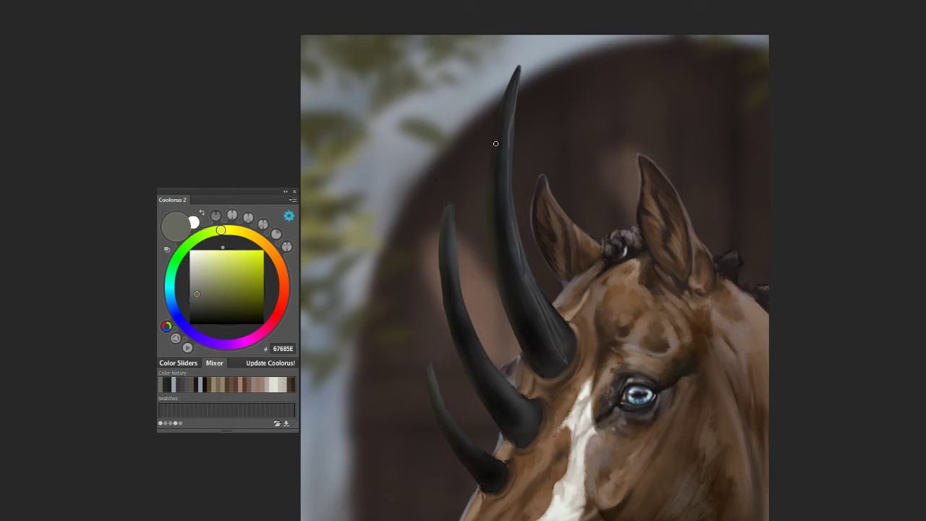
{"action": "left_click", "coordinate": [490, 225], "text": "alt"}
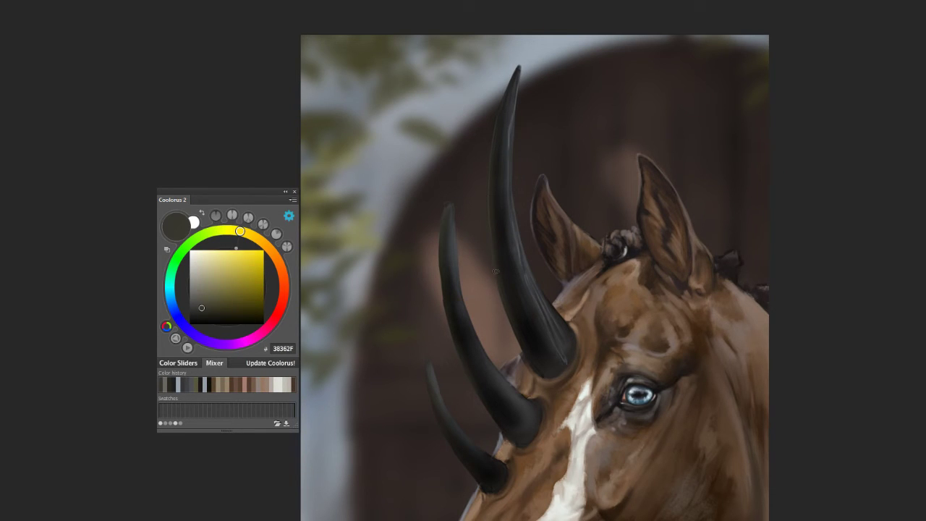
{"action": "left_click", "coordinate": [535, 318], "text": "alt"}
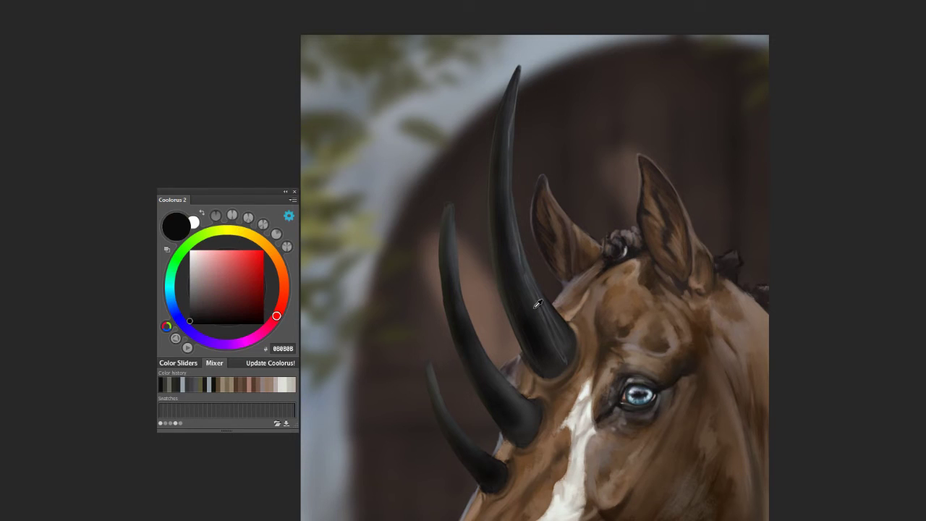
{"action": "left_click", "coordinate": [521, 297], "text": "alt"}
{"action": "left_click", "coordinate": [557, 374], "text": "alt"}
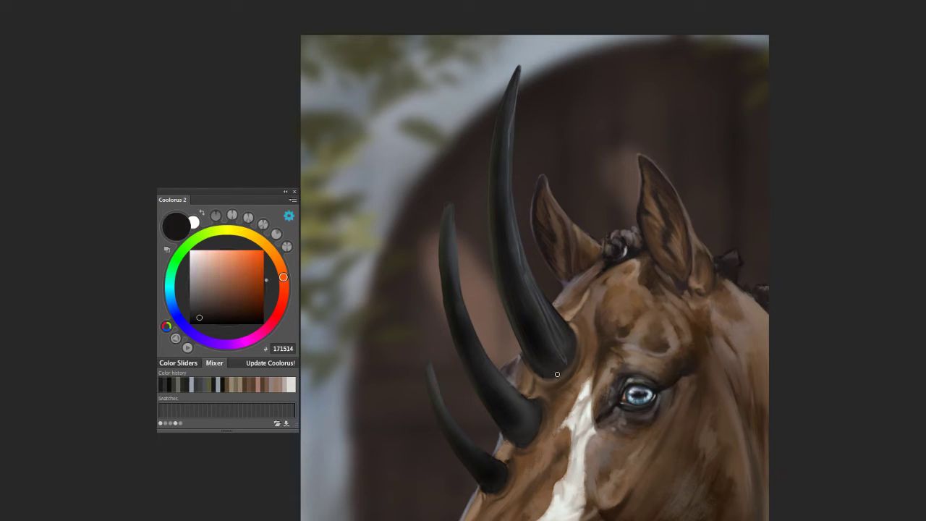
{"action": "left_click", "coordinate": [556, 374], "text": "alt"}
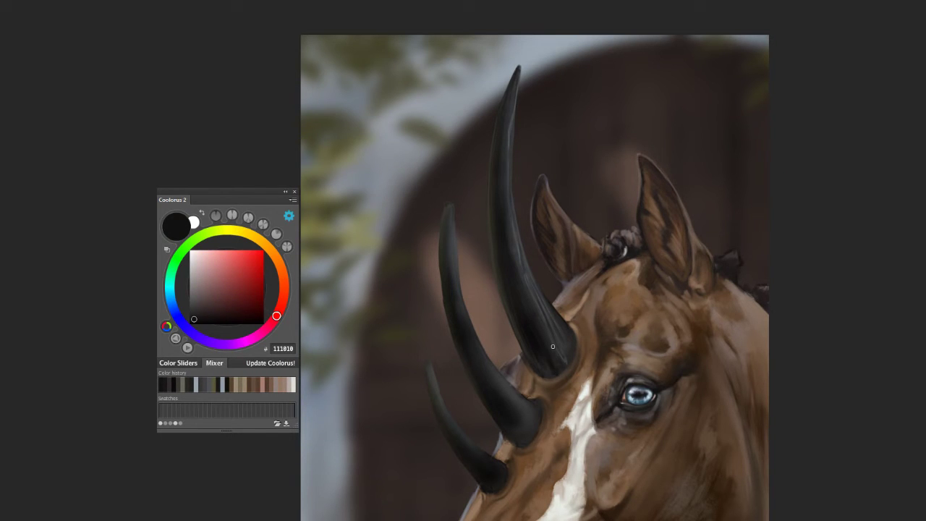
{"action": "left_click", "coordinate": [556, 360], "text": "alt"}
{"action": "left_click", "coordinate": [568, 340], "text": "alt"}
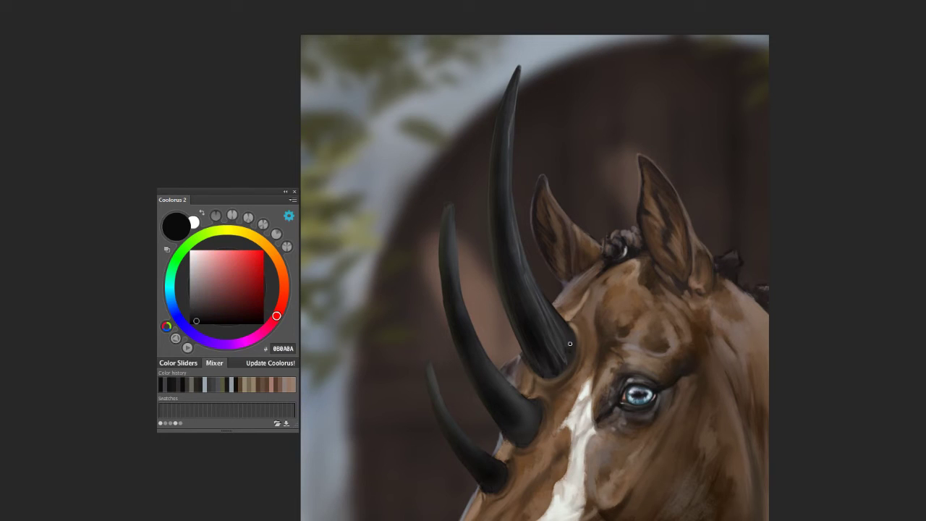
{"action": "left_click", "coordinate": [527, 279], "text": "alt"}
{"action": "left_click", "coordinate": [515, 87], "text": "alt"}
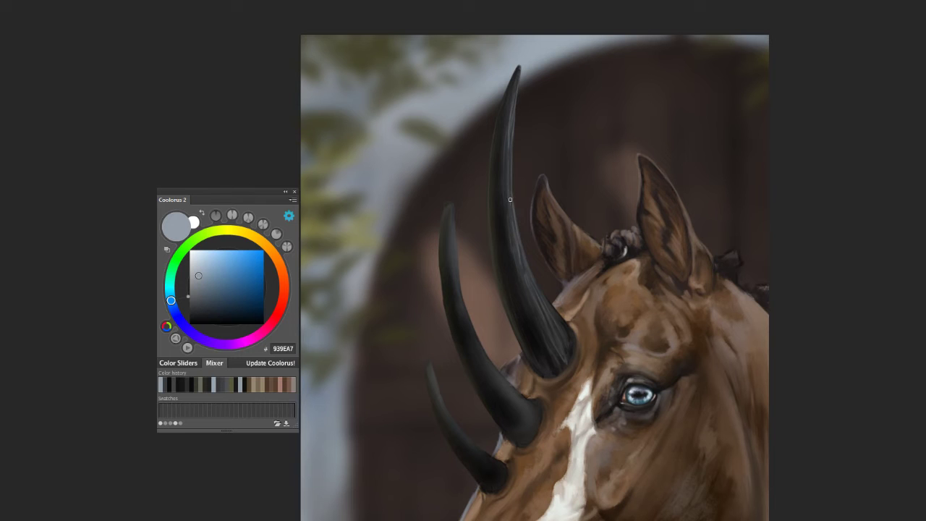
{"action": "scroll", "coordinate": [517, 260], "scroll_direction": "up", "scroll_amount": 1}
Step: Pan along the tallest horn and sample dark tones down to brown 382418 at its base
{"action": "scroll", "coordinate": [517, 260], "scroll_direction": "up", "scroll_amount": 1}
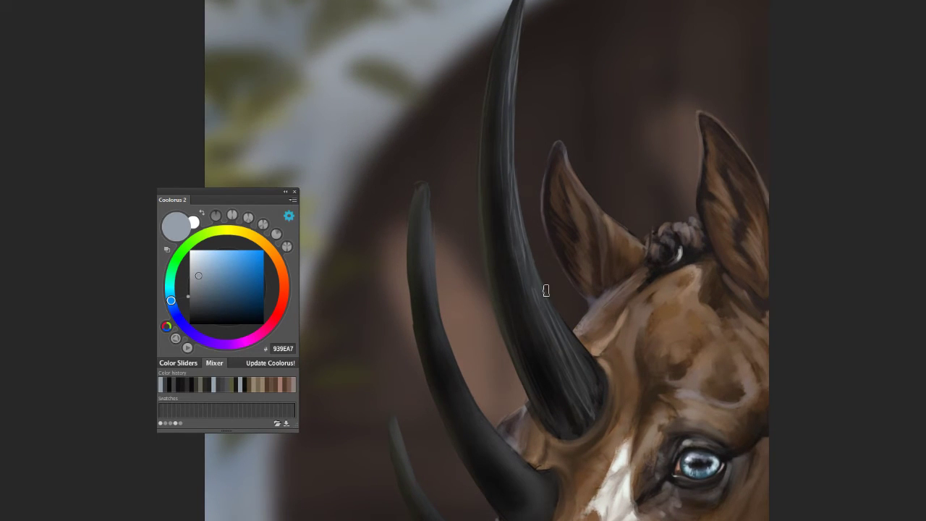
{"action": "left_click_drag", "start_coordinate": [511, 116], "coordinate": [502, 190]}
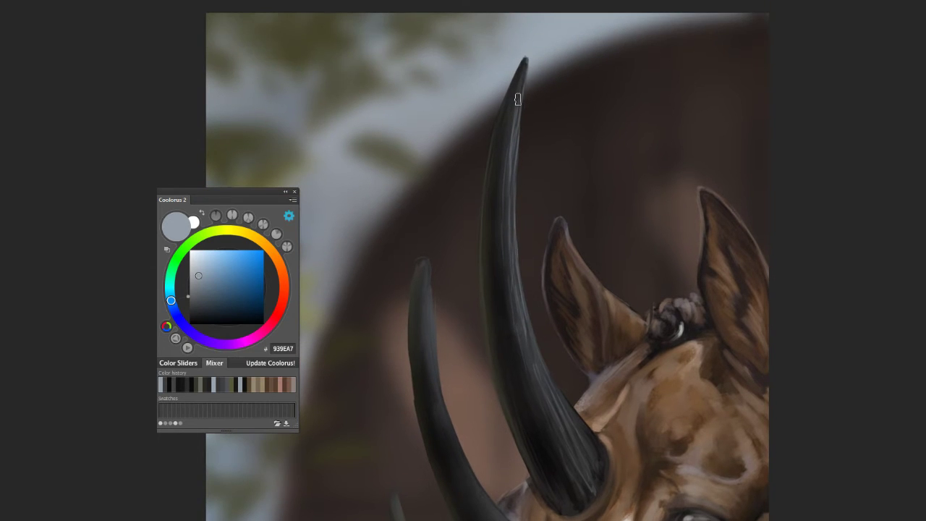
{"action": "left_click", "coordinate": [486, 233], "text": "alt"}
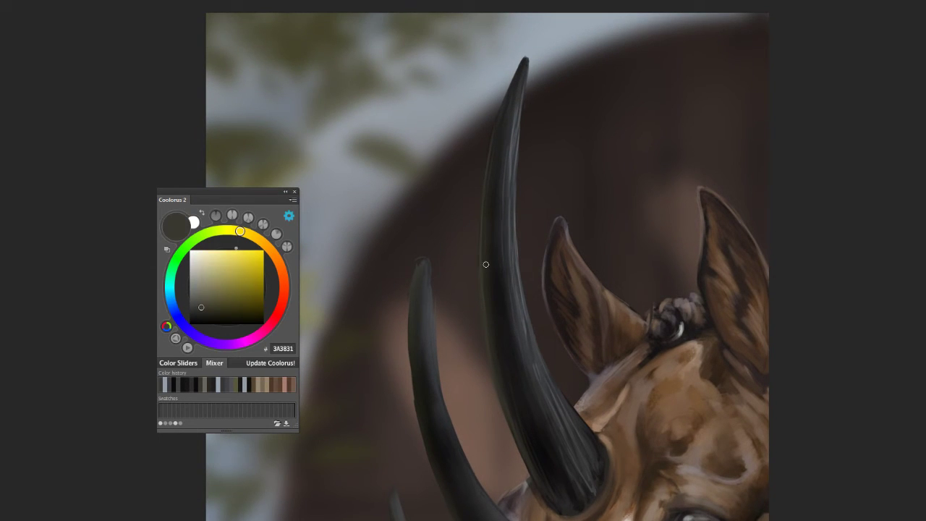
{"action": "left_click", "coordinate": [504, 338], "text": "alt"}
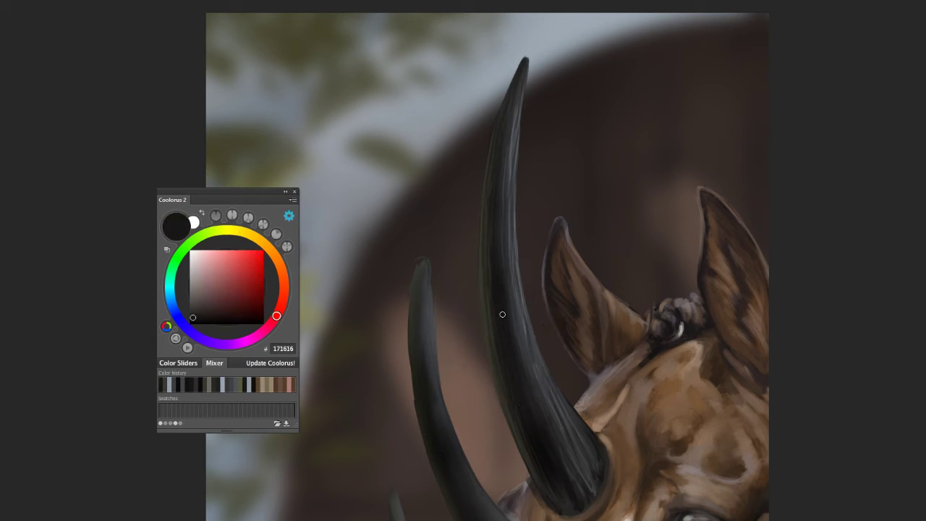
{"action": "left_click", "coordinate": [593, 379], "text": "alt"}
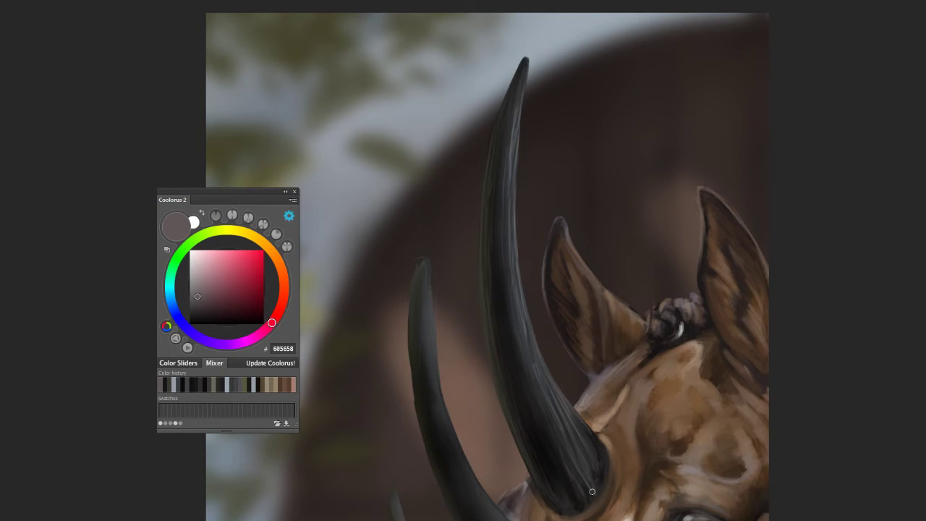
{"action": "left_click_drag", "start_coordinate": [592, 492], "coordinate": [611, 402]}
{"action": "left_click", "coordinate": [553, 393], "text": "alt"}
{"action": "left_click", "coordinate": [566, 424], "text": "alt"}
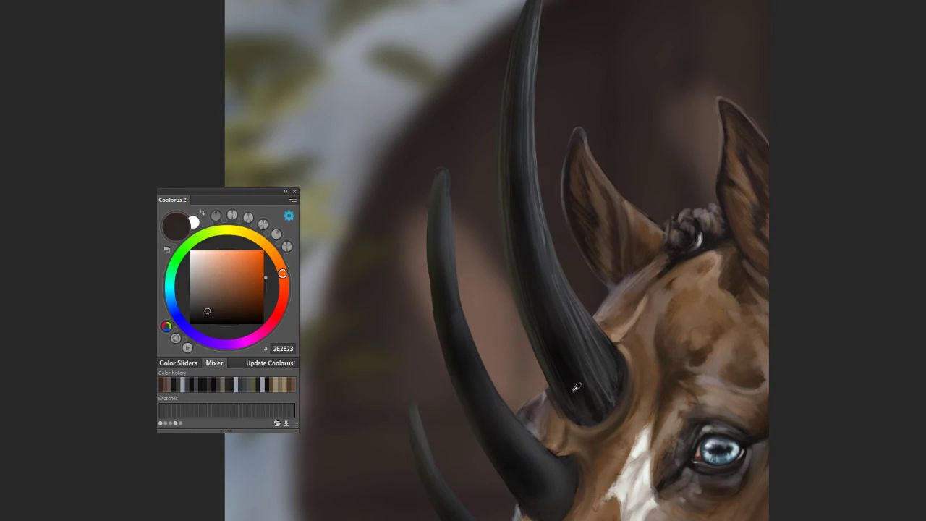
{"action": "left_click", "coordinate": [673, 381], "text": "alt"}
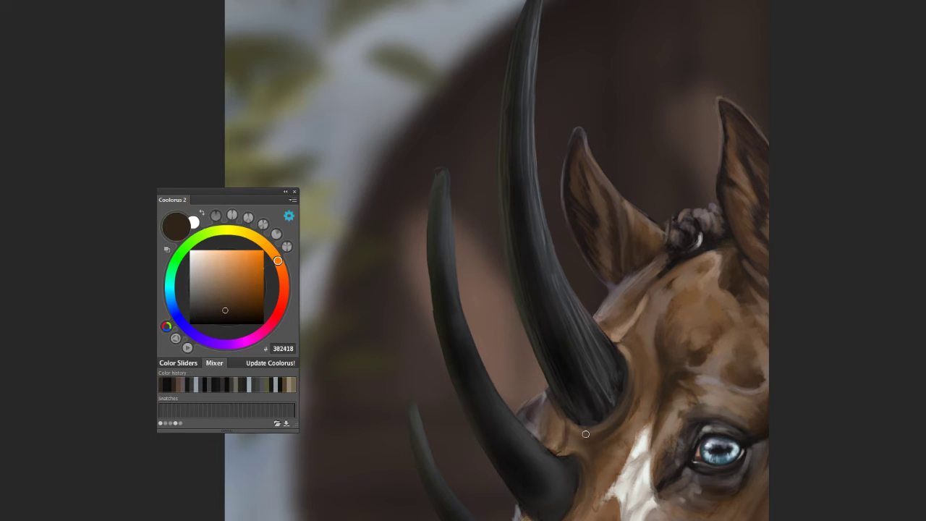
Step: Switch to the Rectangle-light texture brush and paint a thin brown stroke along the horn's right edge
{"action": "right_click", "coordinate": [564, 399]}
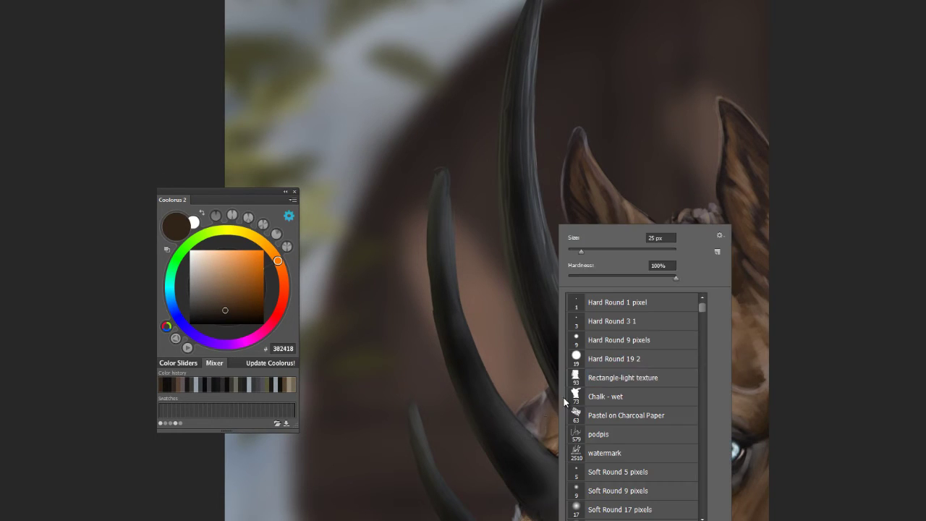
{"action": "double_click", "coordinate": [579, 377]}
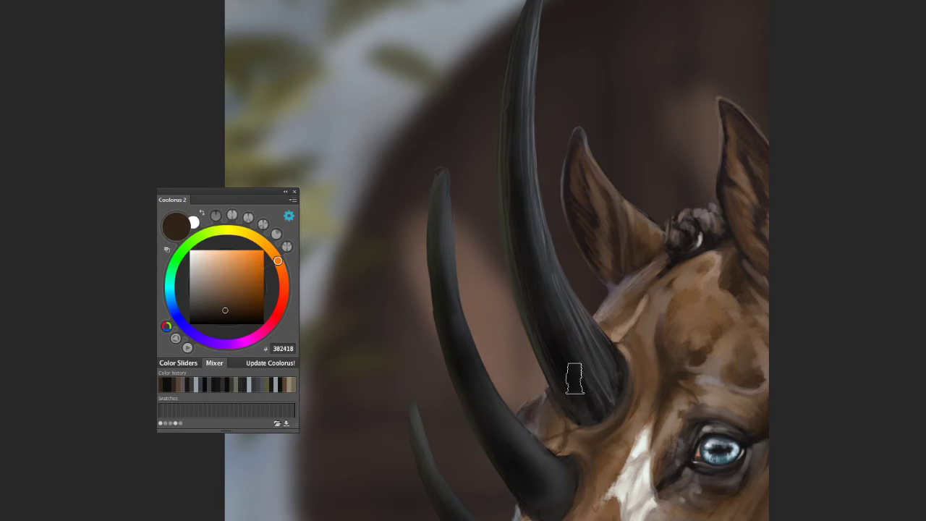
{"action": "left_click", "coordinate": [575, 377], "text": "alt"}
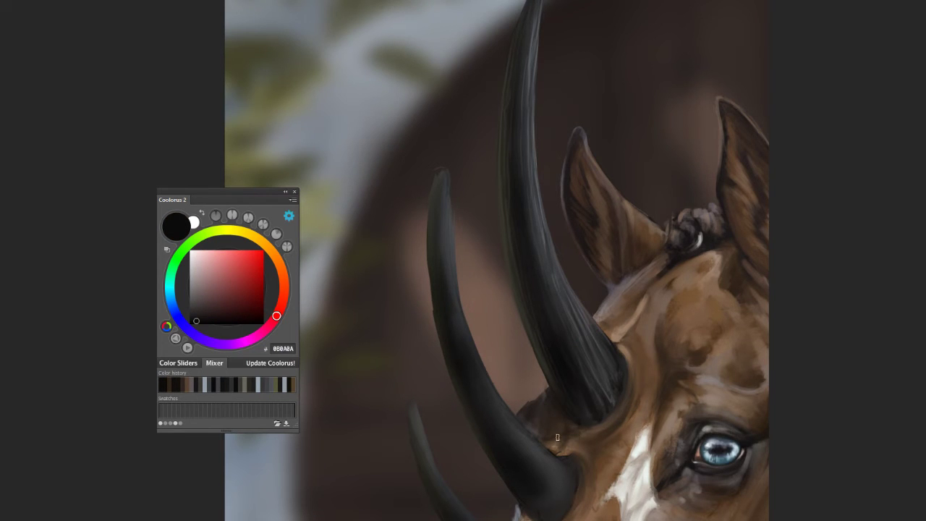
{"action": "left_click", "coordinate": [616, 345], "text": "alt"}
{"action": "right_click", "coordinate": [617, 345]}
{"action": "key", "text": "Escape"}
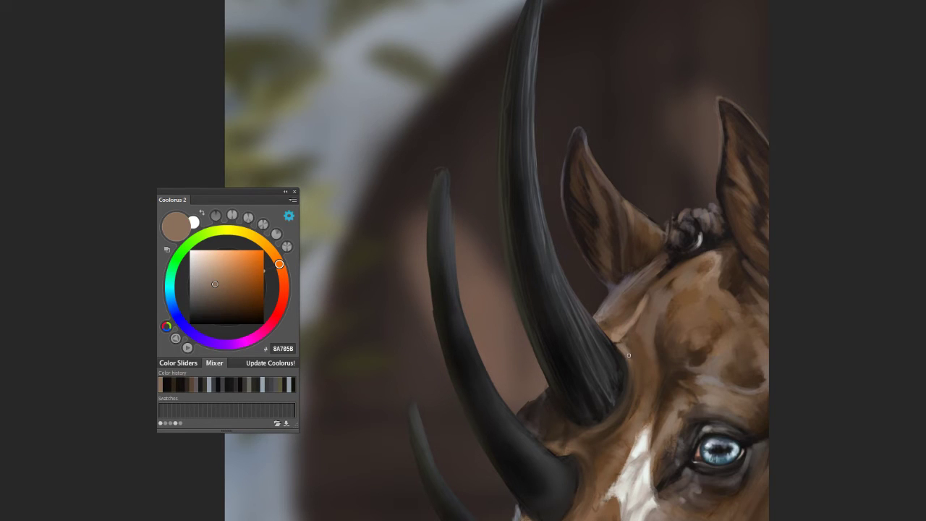
{"action": "left_click_drag", "start_coordinate": [625, 357], "coordinate": [621, 407]}
Step: Sample dark and mid browns from the head and horn base
{"action": "left_click", "coordinate": [586, 423], "text": "alt"}
{"action": "left_click", "coordinate": [567, 420], "text": "alt"}
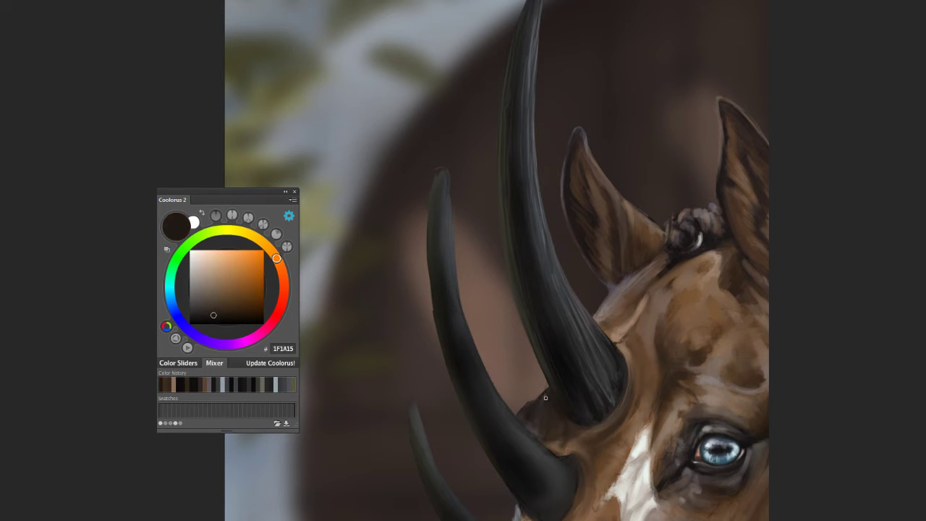
{"action": "left_click", "coordinate": [545, 397], "text": "alt"}
{"action": "left_click", "coordinate": [552, 385], "text": "alt"}
{"action": "left_click", "coordinate": [607, 309], "text": "alt"}
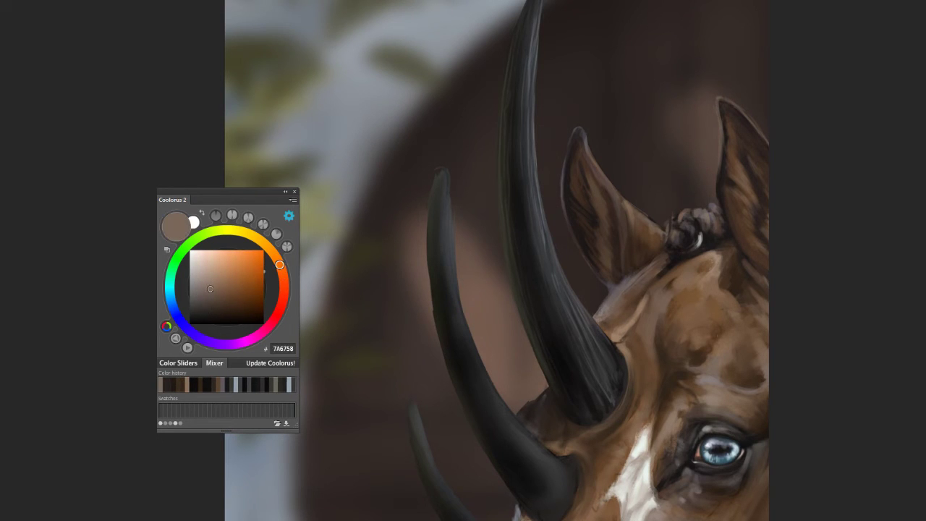
{"action": "left_click", "coordinate": [545, 390], "text": "alt"}
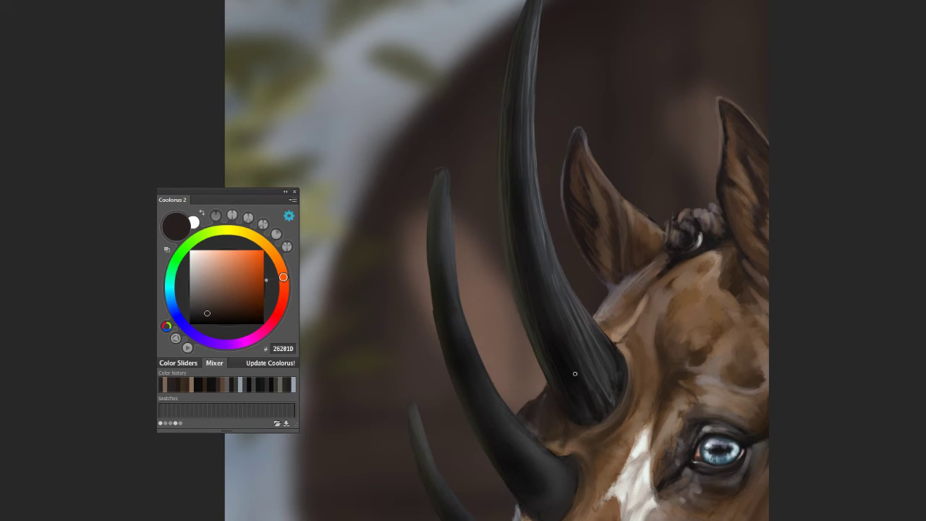
{"action": "left_click", "coordinate": [608, 308], "text": "alt"}
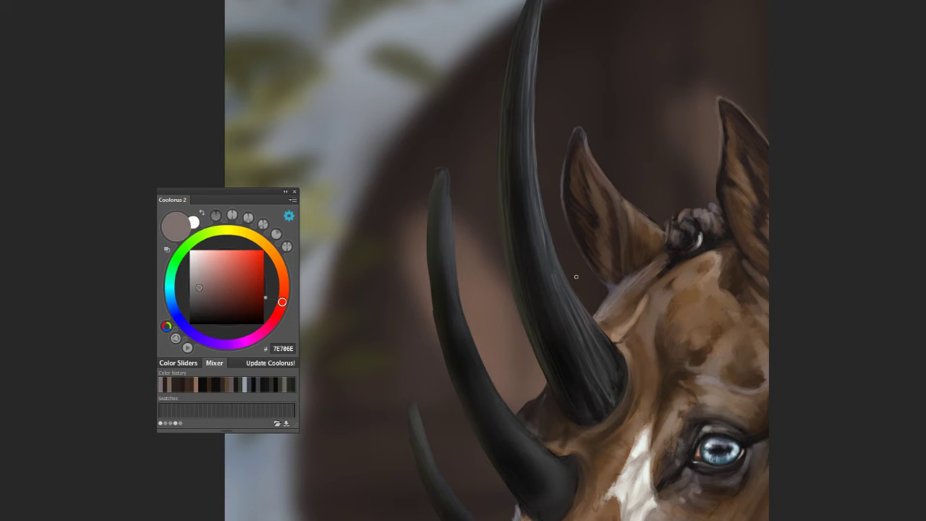
Step: Shift to the lower horns and sample browns and near-blacks, ending on near-black 181919
{"action": "left_click_drag", "start_coordinate": [638, 408], "coordinate": [660, 264]}
{"action": "left_click", "coordinate": [640, 351], "text": "alt"}
{"action": "left_click", "coordinate": [589, 306], "text": "alt"}
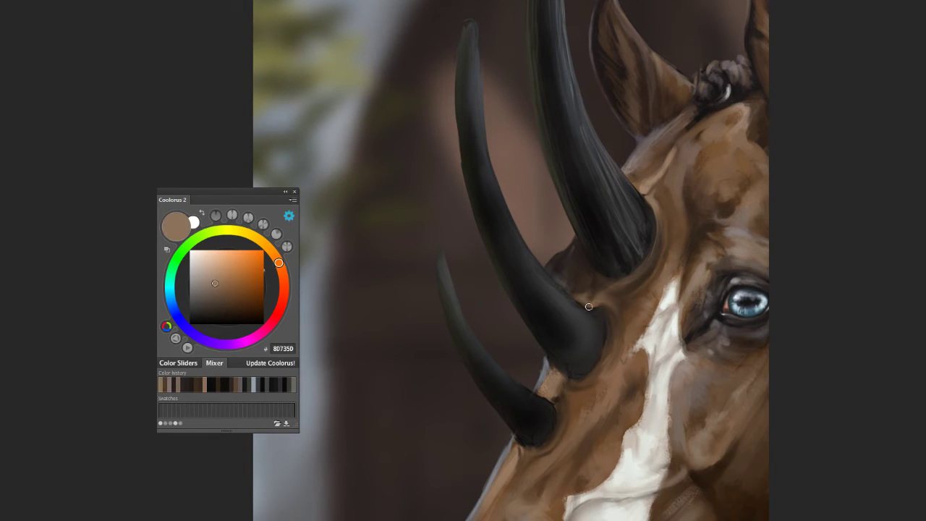
{"action": "left_click", "coordinate": [605, 329], "text": "alt"}
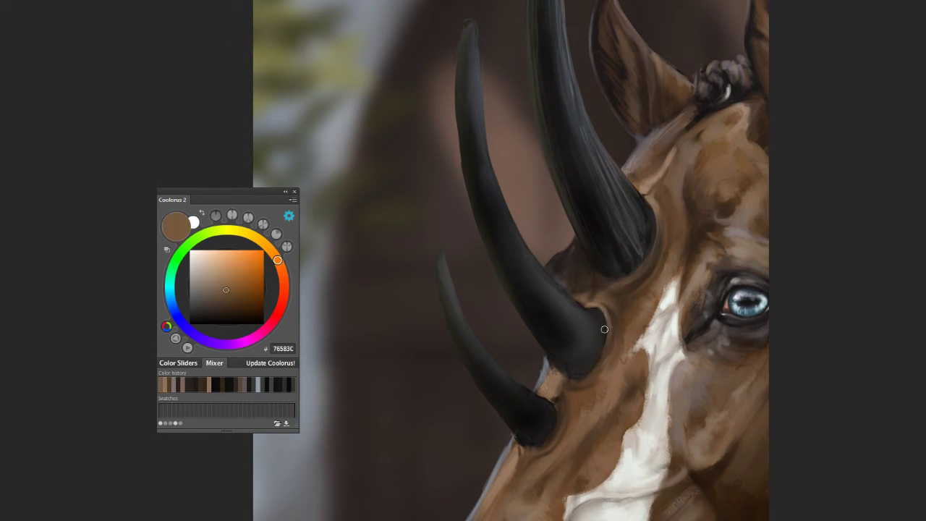
{"action": "left_click", "coordinate": [596, 314], "text": "alt"}
{"action": "left_click", "coordinate": [602, 319], "text": "alt"}
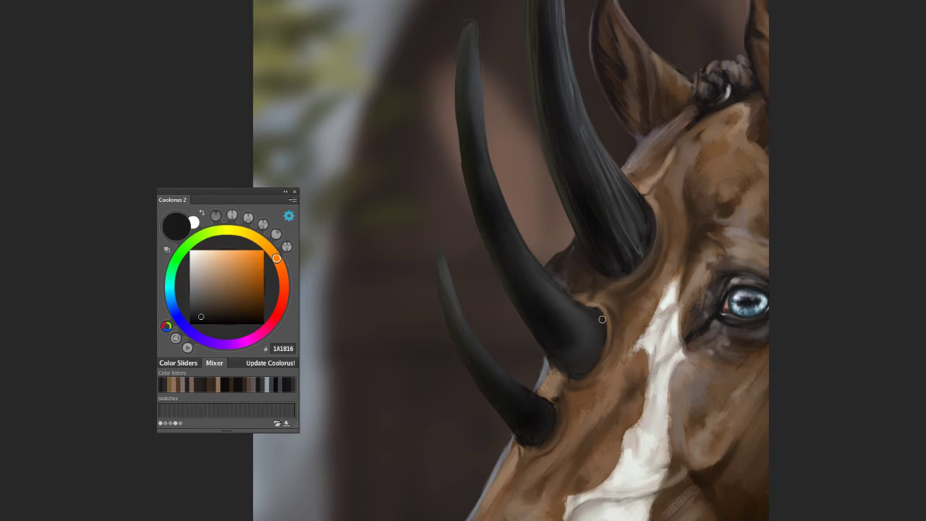
{"action": "left_click", "coordinate": [627, 305], "text": "alt"}
{"action": "left_click", "coordinate": [612, 342], "text": "alt"}
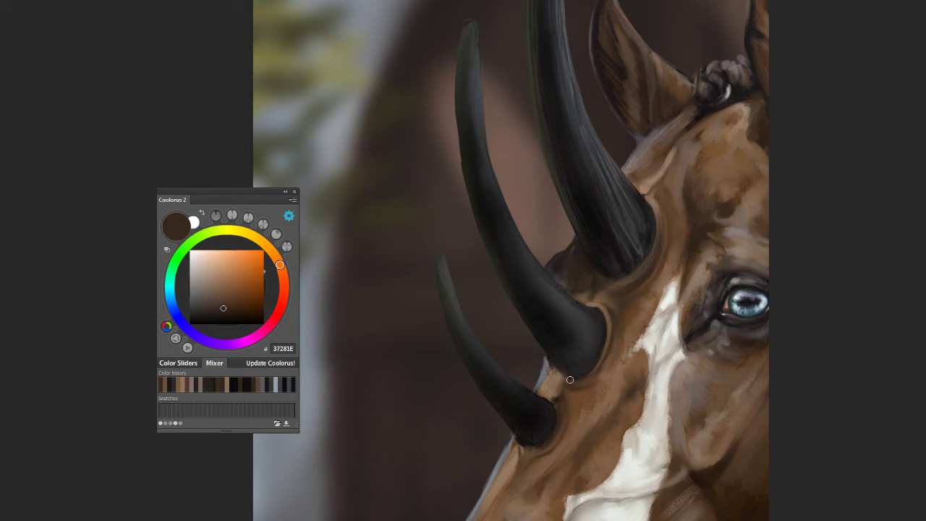
{"action": "left_click", "coordinate": [567, 381], "text": "alt"}
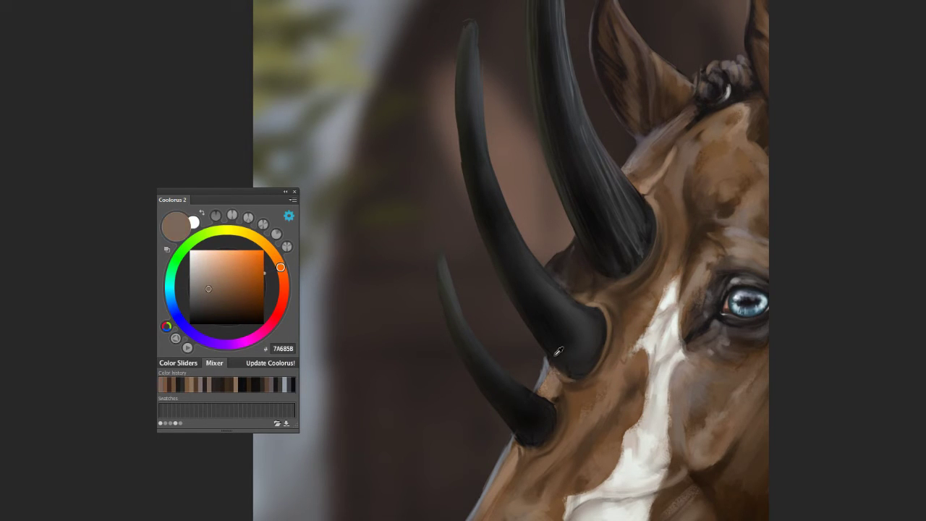
{"action": "left_click", "coordinate": [547, 359], "text": "alt"}
{"action": "left_click", "coordinate": [561, 377], "text": "alt"}
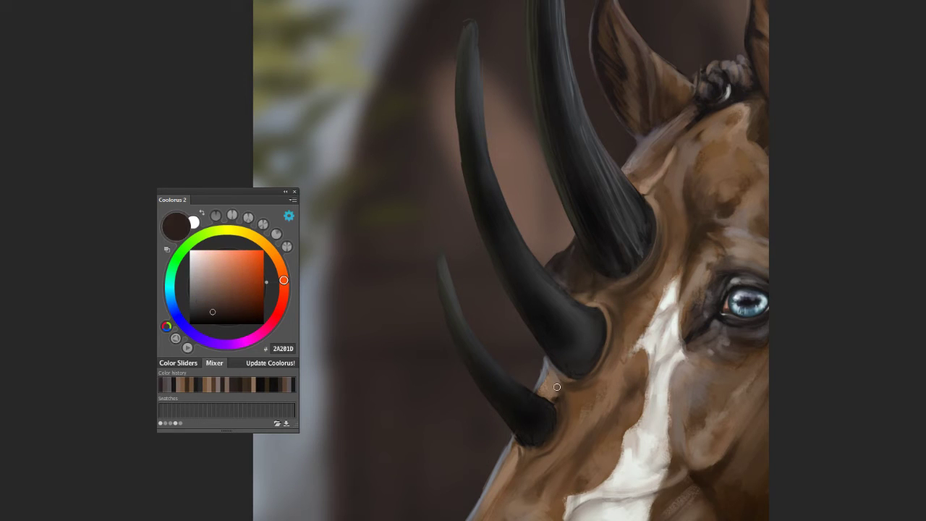
{"action": "left_click", "coordinate": [562, 364], "text": "alt"}
Step: Paint a dark stroke along the tall horn's right edge and a grey-blue highlight down its left
{"action": "left_click_drag", "start_coordinate": [494, 143], "coordinate": [510, 231]}
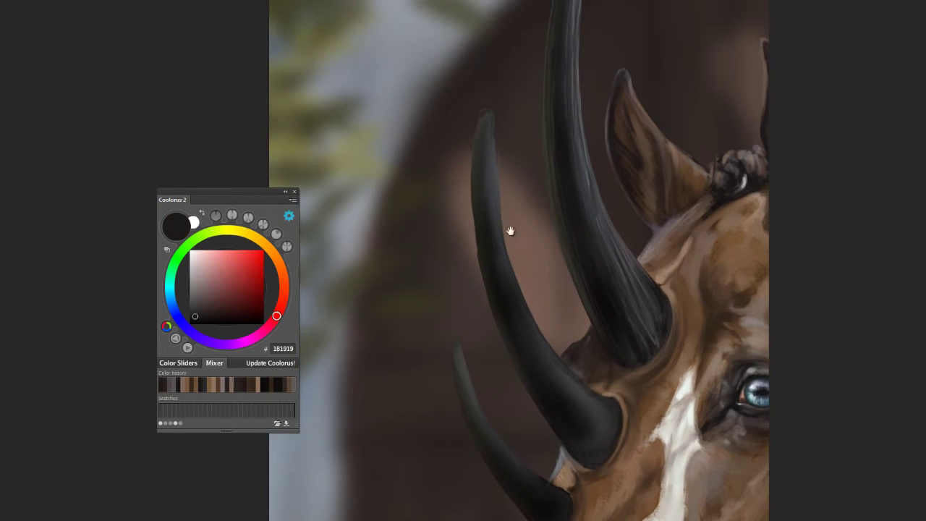
{"action": "left_click_drag", "start_coordinate": [492, 135], "coordinate": [510, 241]}
{"action": "key", "text": "bracketright"}
{"action": "key", "text": "bracketleft"}
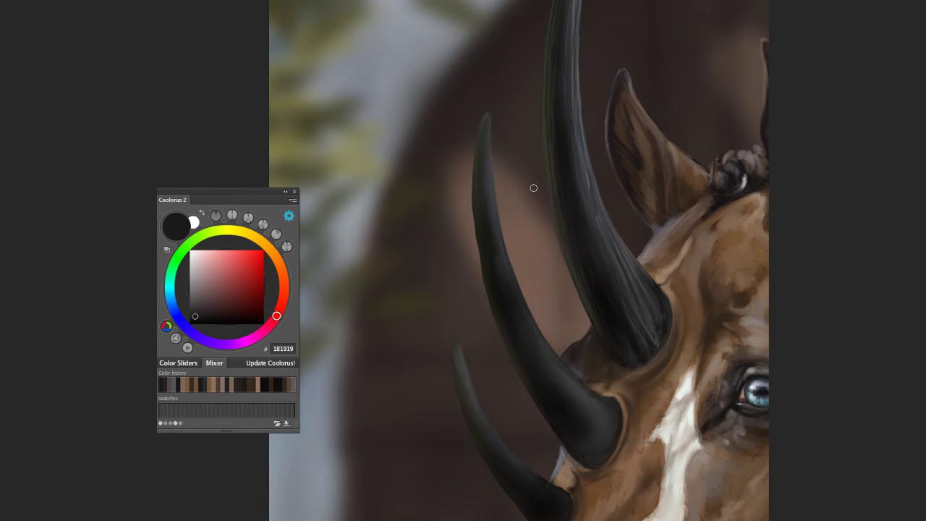
{"action": "left_click", "coordinate": [489, 117], "text": "alt"}
{"action": "mouse_move", "coordinate": [489, 120]}
{"action": "left_mouse_down"}
{"action": "mouse_move", "coordinate": [572, 402]}
{"action": "mouse_move", "coordinate": [605, 419]}
{"action": "mouse_move", "coordinate": [523, 304]}
{"action": "left_mouse_up"}
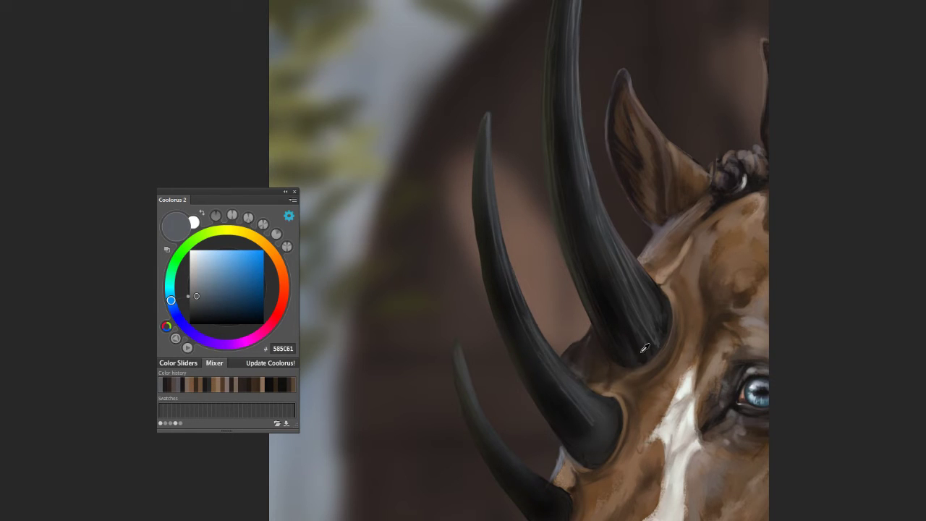
Step: Darken the grey highlights at the lower horn's base and fill the gap between horns with brown
{"action": "left_click", "coordinate": [585, 407], "text": "alt"}
{"action": "left_click_drag", "start_coordinate": [585, 406], "coordinate": [612, 413]}
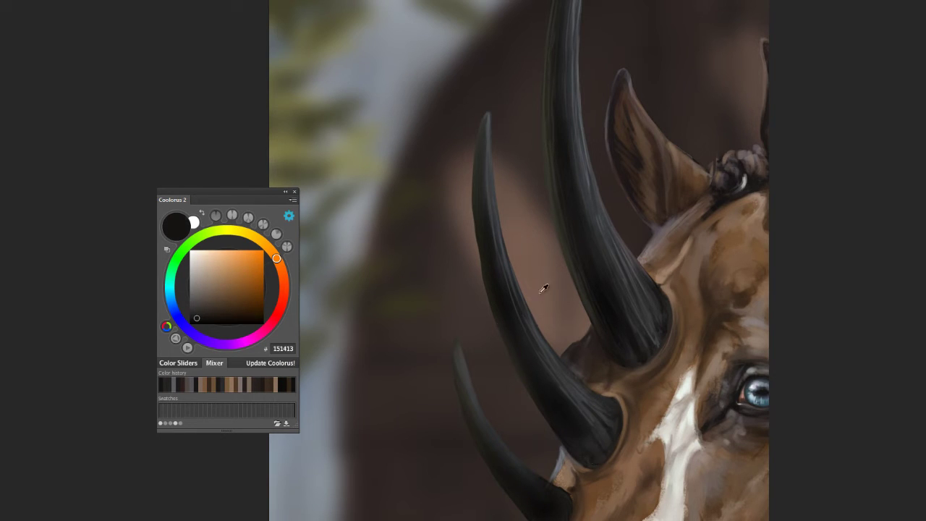
{"action": "left_click", "coordinate": [493, 307], "text": "alt"}
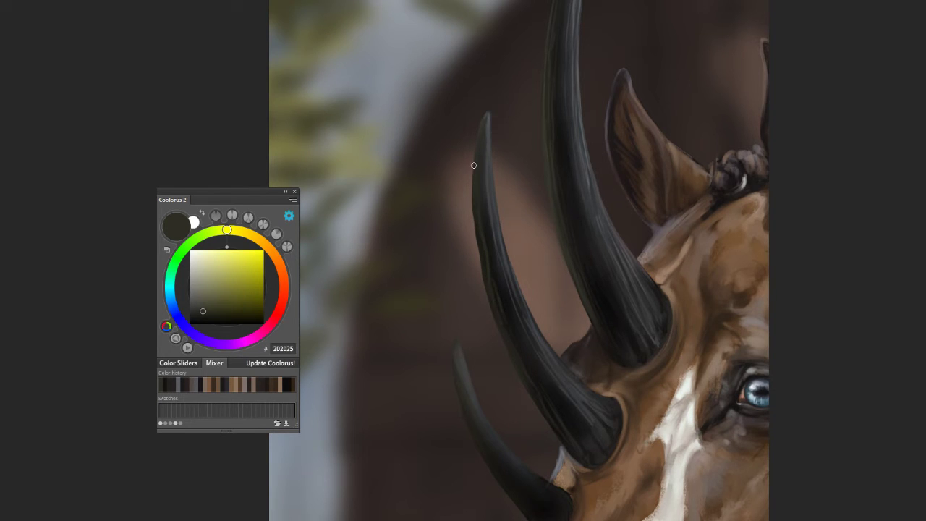
{"action": "left_click", "coordinate": [534, 346], "text": "alt"}
{"action": "left_click", "coordinate": [518, 330], "text": "alt"}
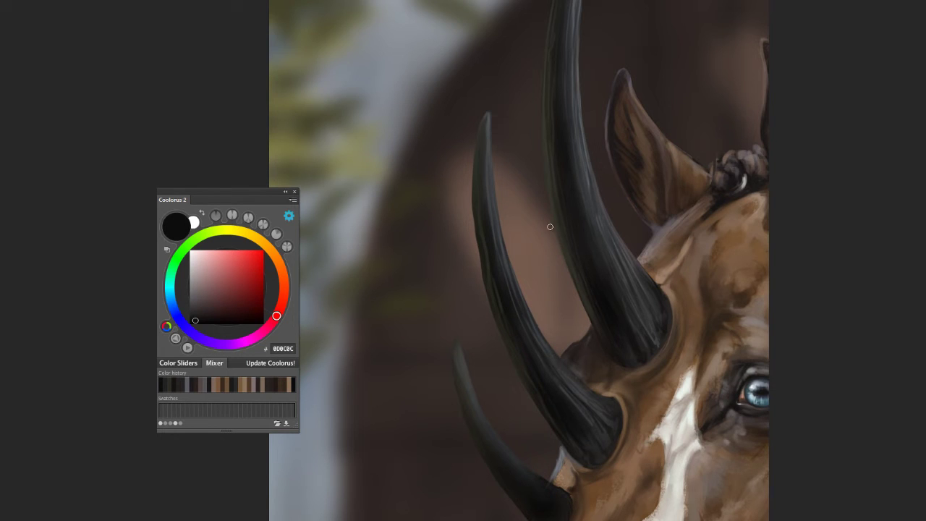
{"action": "left_click", "coordinate": [495, 206], "text": "alt"}
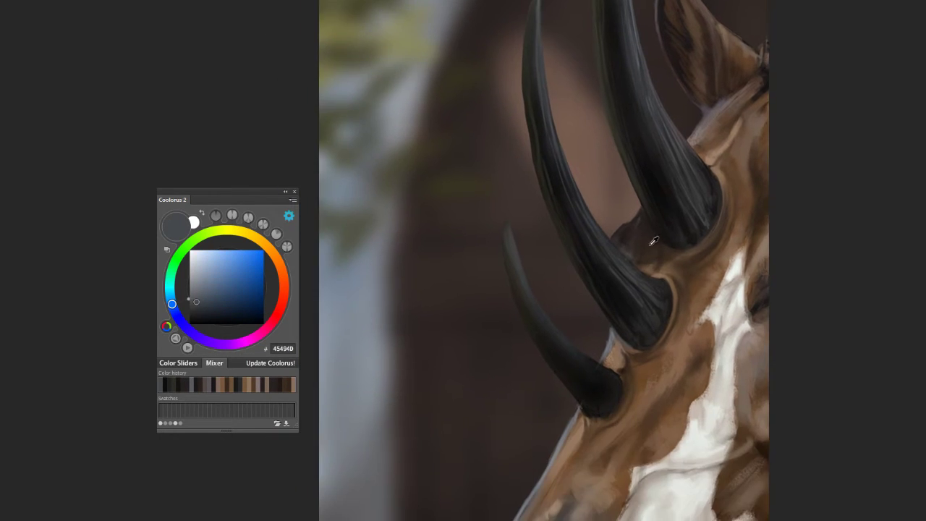
{"action": "left_click", "coordinate": [654, 241], "text": "alt"}
{"action": "left_click", "coordinate": [637, 229], "text": "alt"}
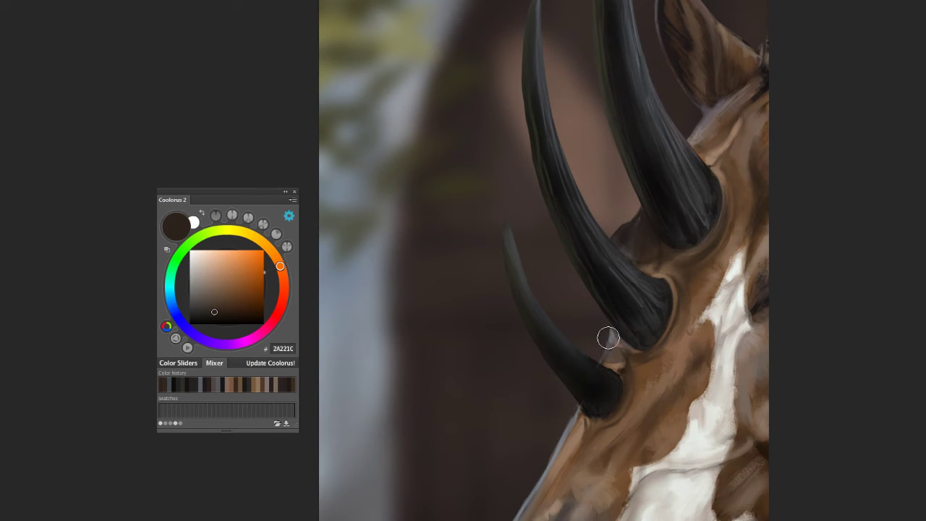
{"action": "mouse_move", "coordinate": [605, 335]}
{"action": "left_mouse_down"}
{"action": "mouse_move", "coordinate": [634, 347]}
{"action": "mouse_move", "coordinate": [614, 362]}
{"action": "left_mouse_up"}
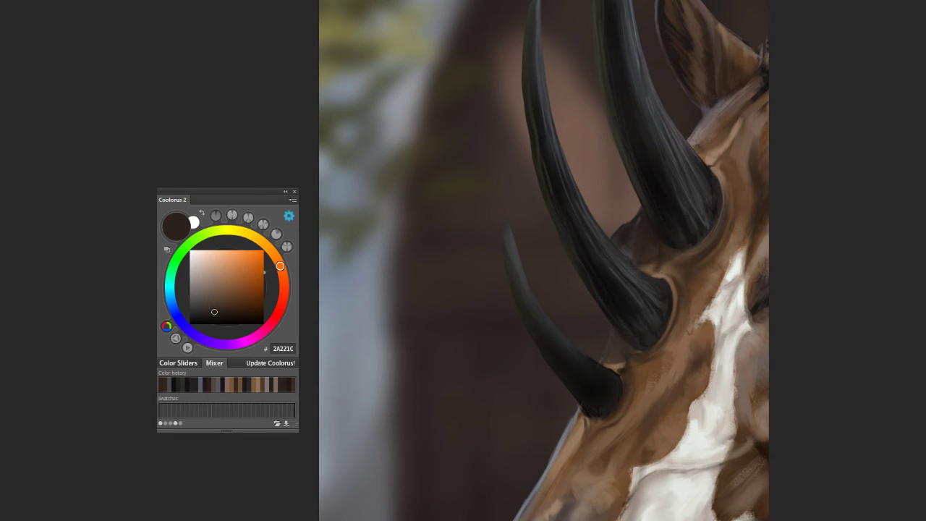
Step: Sample dark tones, head browns and blaze white around the lower horn base
{"action": "left_click", "coordinate": [640, 360], "text": "alt"}
{"action": "left_click", "coordinate": [633, 349], "text": "alt"}
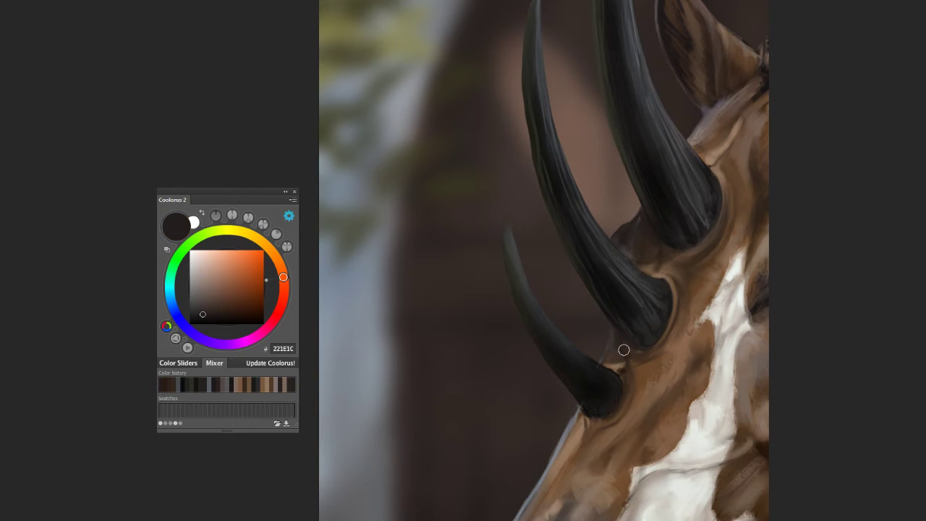
{"action": "left_click_drag", "start_coordinate": [620, 383], "coordinate": [673, 330]}
{"action": "left_click", "coordinate": [718, 203], "text": "alt"}
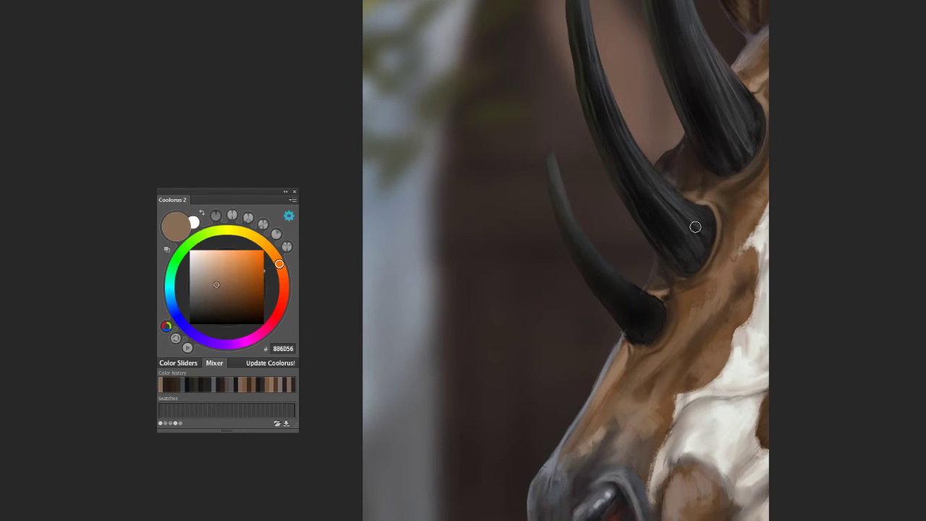
{"action": "left_click_drag", "start_coordinate": [695, 227], "coordinate": [643, 249]}
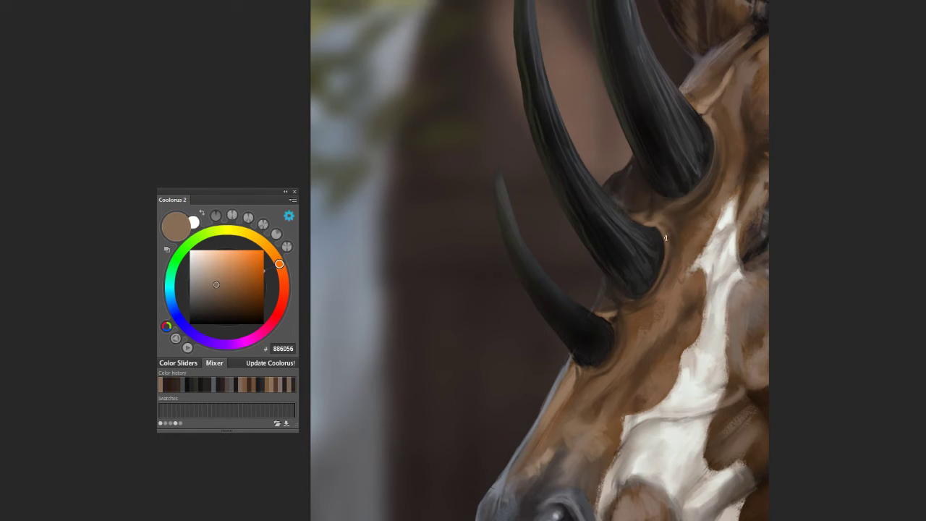
{"action": "left_click", "coordinate": [729, 215], "text": "alt"}
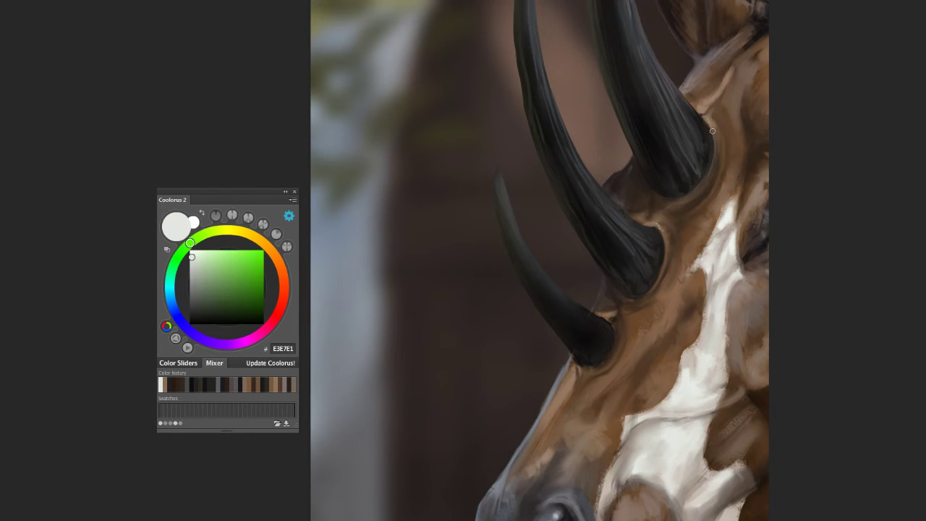
{"action": "left_click", "coordinate": [666, 323], "text": "alt"}
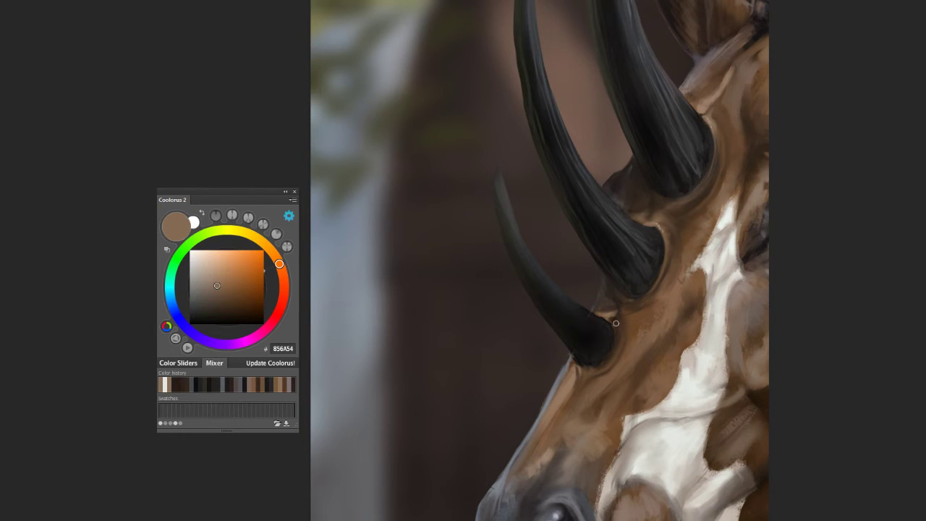
{"action": "left_click", "coordinate": [651, 337], "text": "alt"}
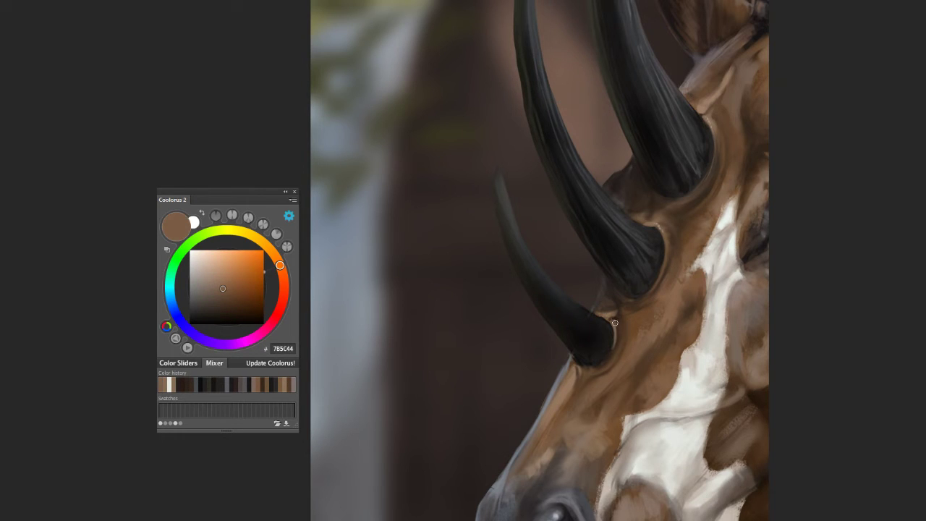
{"action": "left_click", "coordinate": [581, 366], "text": "alt"}
{"action": "left_click", "coordinate": [592, 363], "text": "alt"}
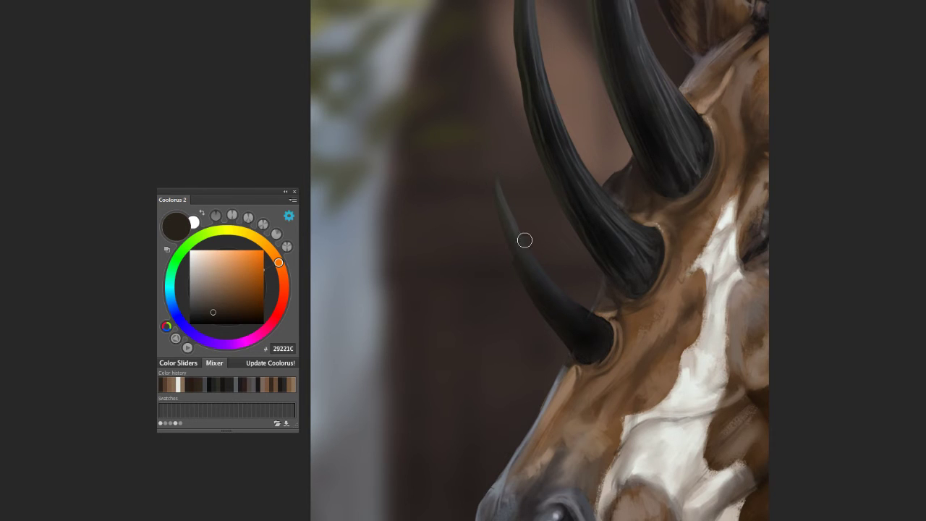
Step: Darken and texture the lower horn's base with dark grey, ending on dark olive 35342C
{"action": "left_click", "coordinate": [497, 196], "text": "alt"}
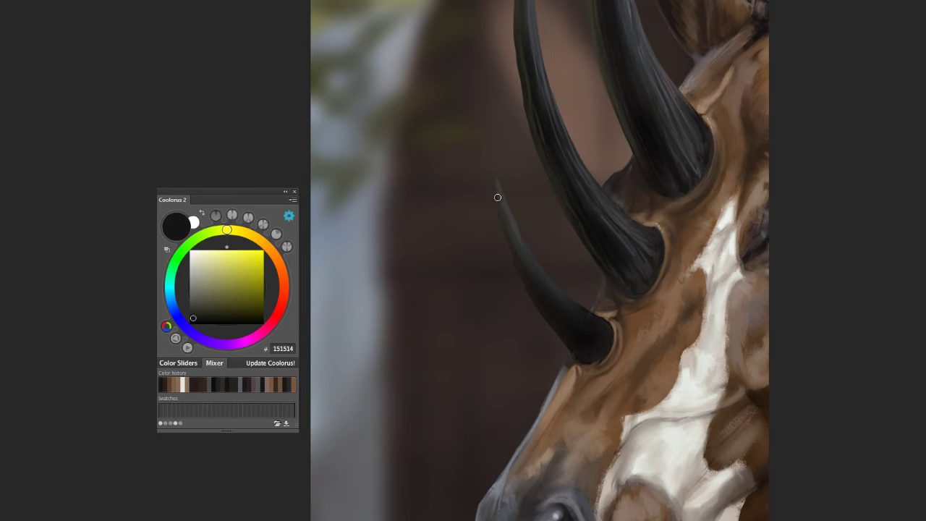
{"action": "left_click", "coordinate": [534, 282], "text": "alt"}
{"action": "left_click", "coordinate": [641, 38], "text": "alt"}
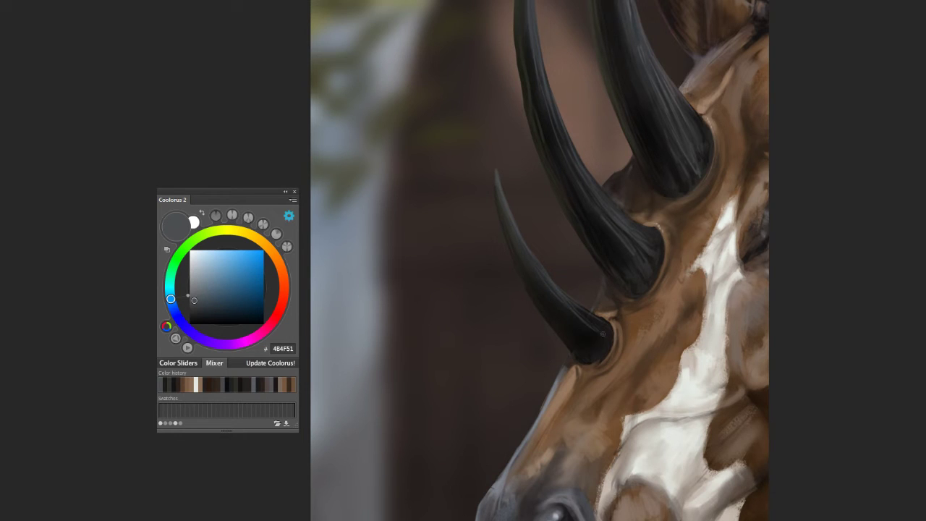
{"action": "left_click", "coordinate": [547, 291], "text": "alt"}
{"action": "left_click_drag", "start_coordinate": [538, 296], "coordinate": [588, 340]}
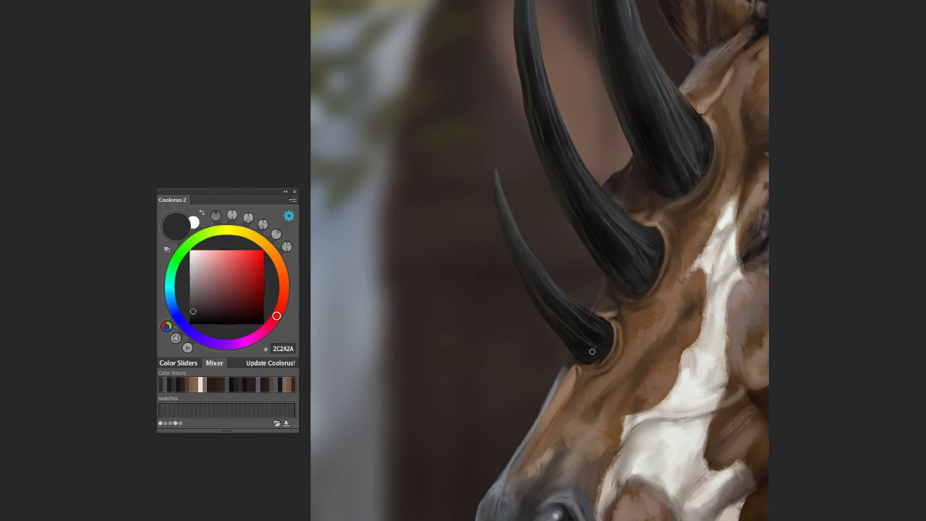
{"action": "left_click", "coordinate": [597, 20], "text": "alt"}
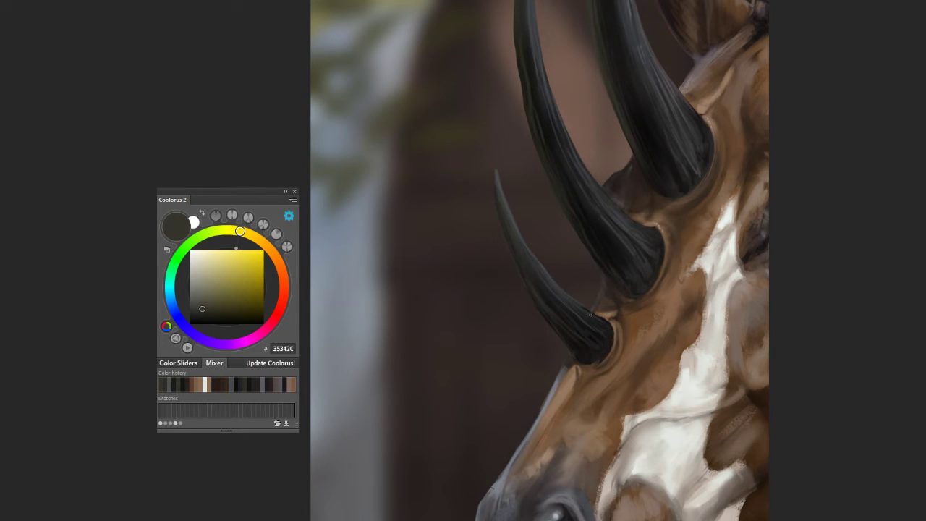
{"action": "left_click_drag", "start_coordinate": [607, 227], "coordinate": [565, 285]}
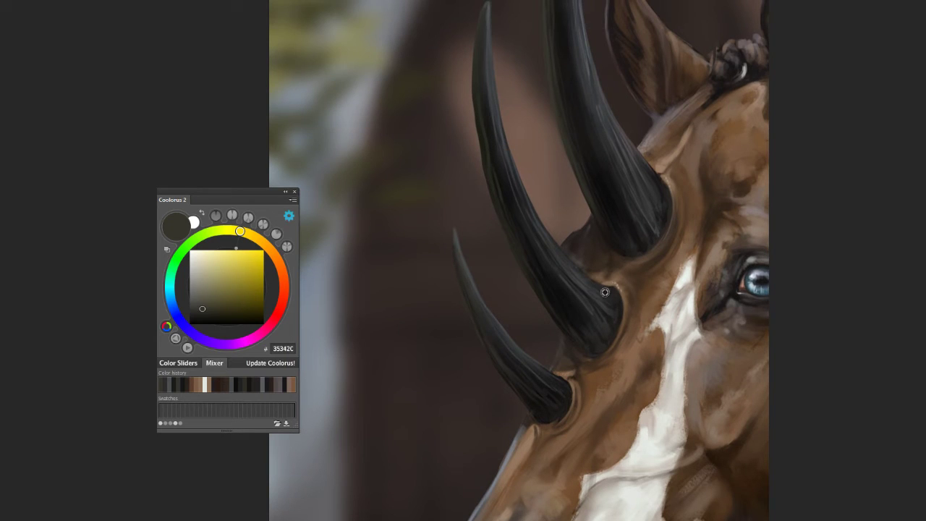
Step: Darken the lower horn's left edge and add small near-black strokes at its base
{"action": "left_click", "coordinate": [546, 218], "text": "alt"}
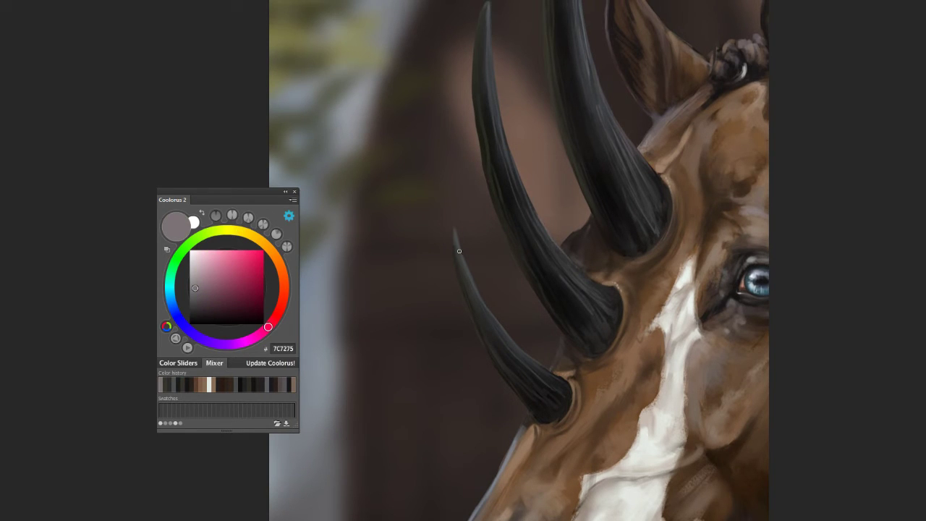
{"action": "left_click", "coordinate": [502, 158], "text": "alt"}
{"action": "left_click_drag", "start_coordinate": [469, 290], "coordinate": [483, 329]}
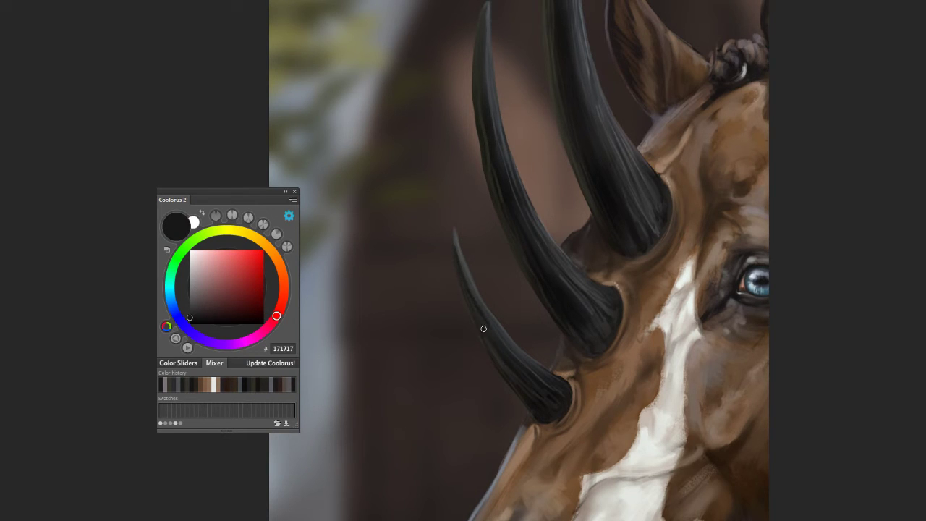
{"action": "left_click", "coordinate": [558, 397], "text": "alt"}
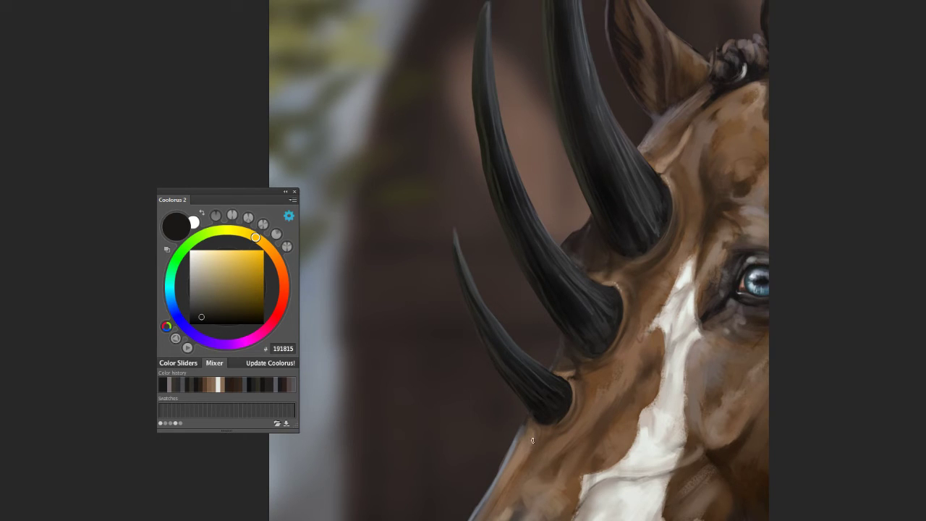
{"action": "mouse_move", "coordinate": [521, 434]}
{"action": "left_mouse_down"}
{"action": "mouse_move", "coordinate": [546, 406]}
{"action": "mouse_move", "coordinate": [553, 439]}
{"action": "left_mouse_up"}
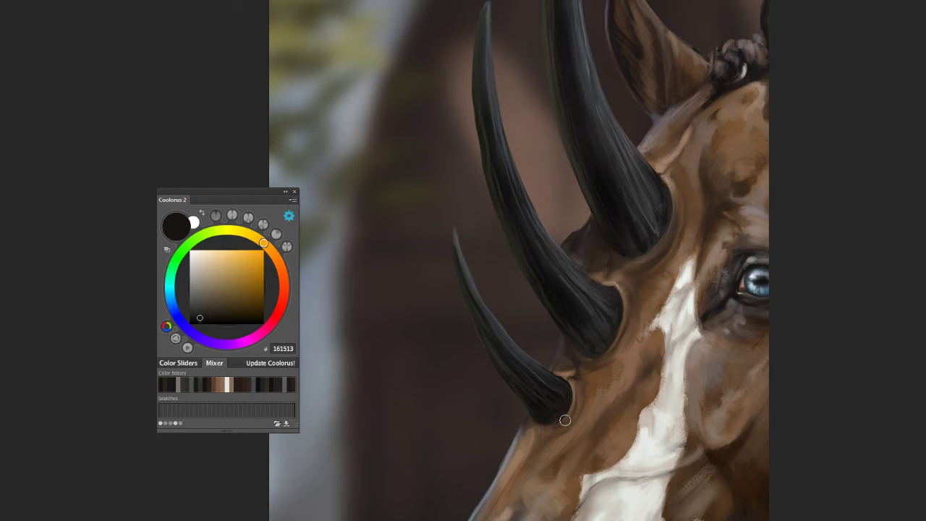
{"action": "scroll", "coordinate": [507, 326], "scroll_direction": "down", "scroll_amount": 3}
{"action": "scroll", "coordinate": [470, 217], "scroll_direction": "up", "scroll_amount": 1}
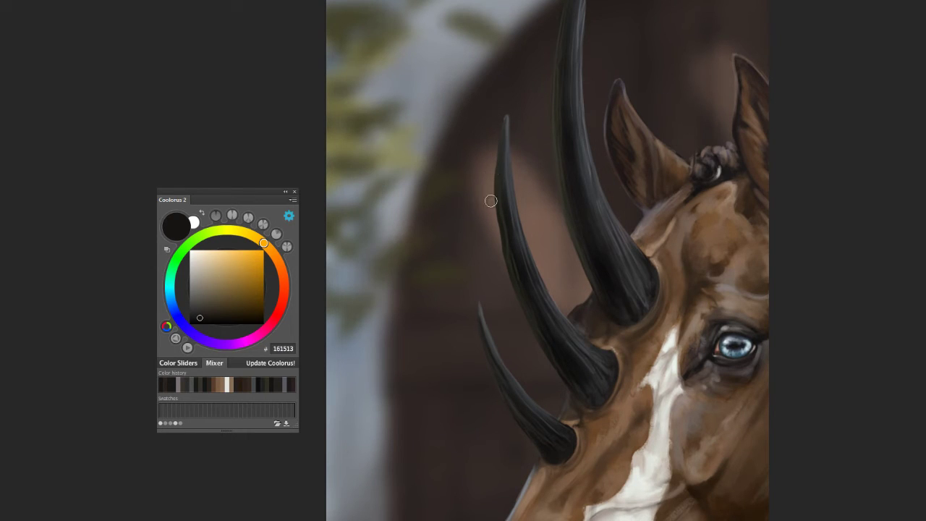
{"action": "left_click", "coordinate": [414, 153], "text": "alt"}
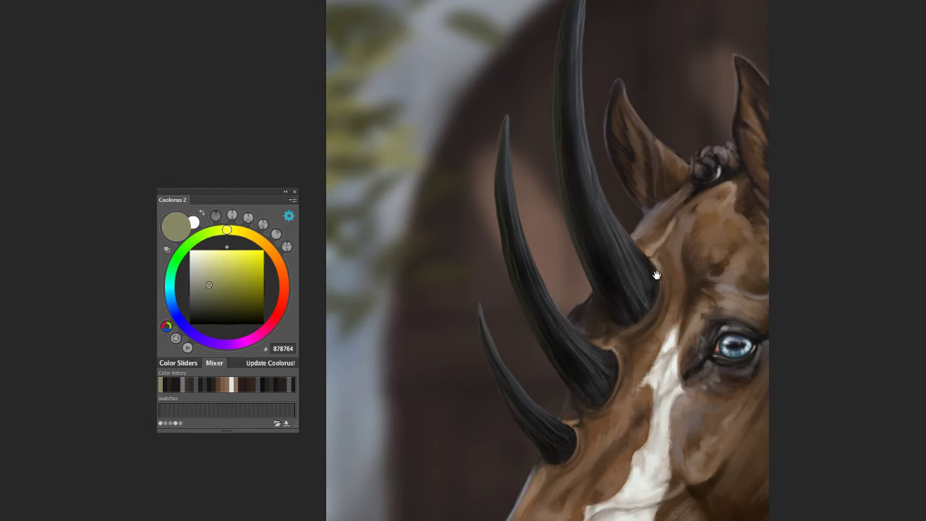
{"action": "left_click_drag", "start_coordinate": [656, 275], "coordinate": [535, 334]}
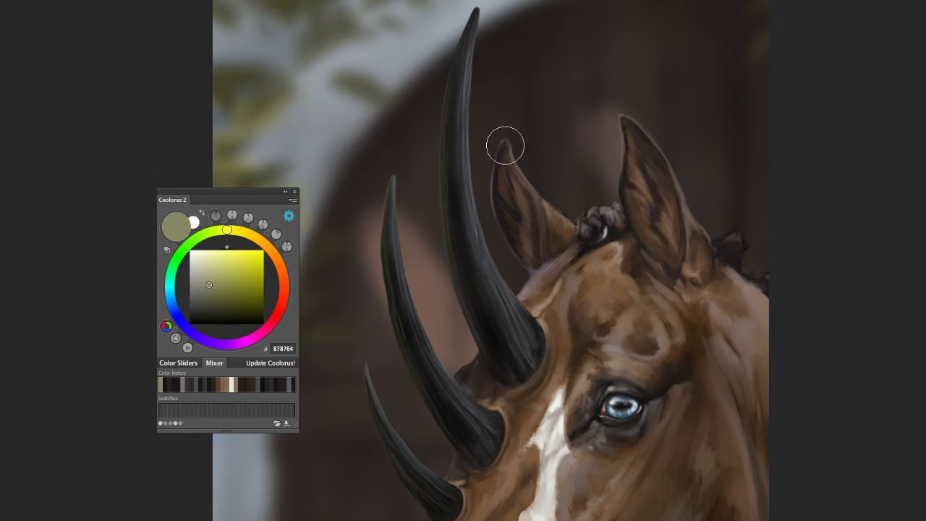
Step: Sample browns and shadow tones from both ears, the mane knot and cheek, ending on near-black 1C1A18
{"action": "left_click", "coordinate": [520, 200], "text": "alt"}
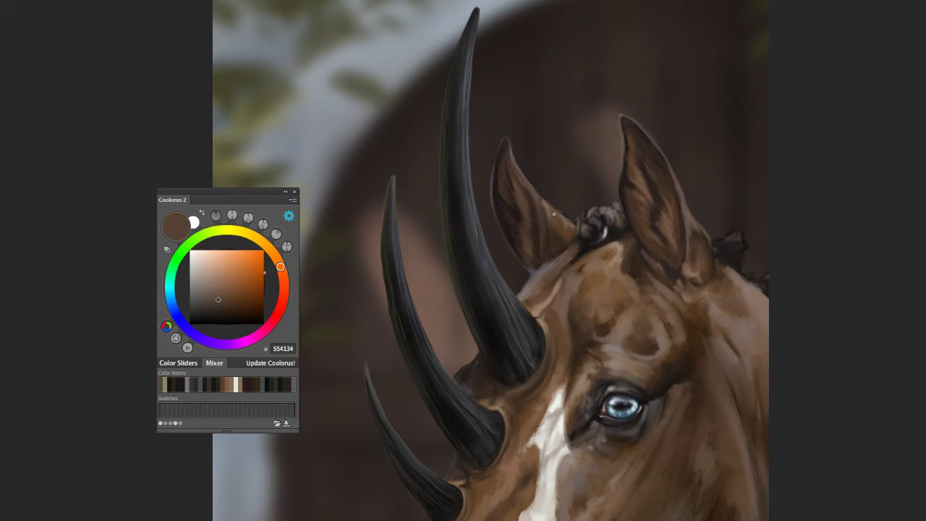
{"action": "left_click", "coordinate": [516, 185], "text": "alt"}
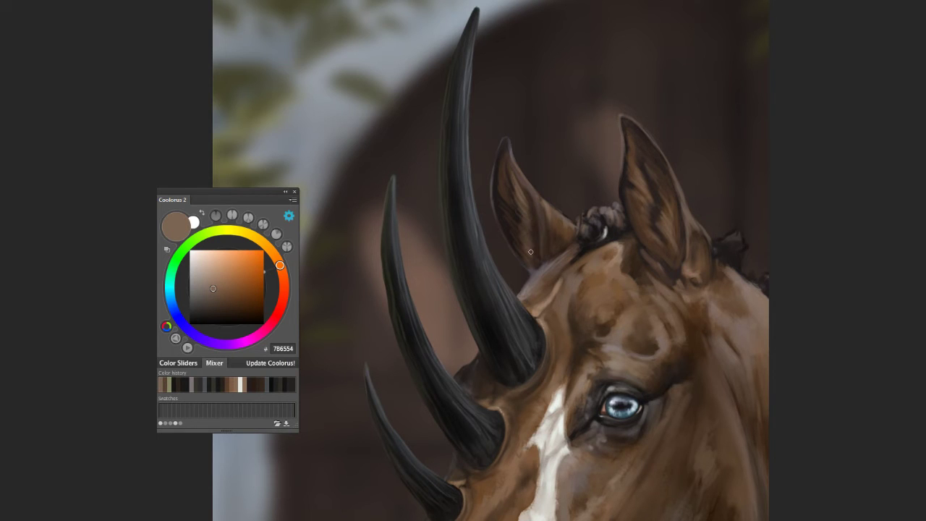
{"action": "left_click", "coordinate": [644, 182], "text": "alt"}
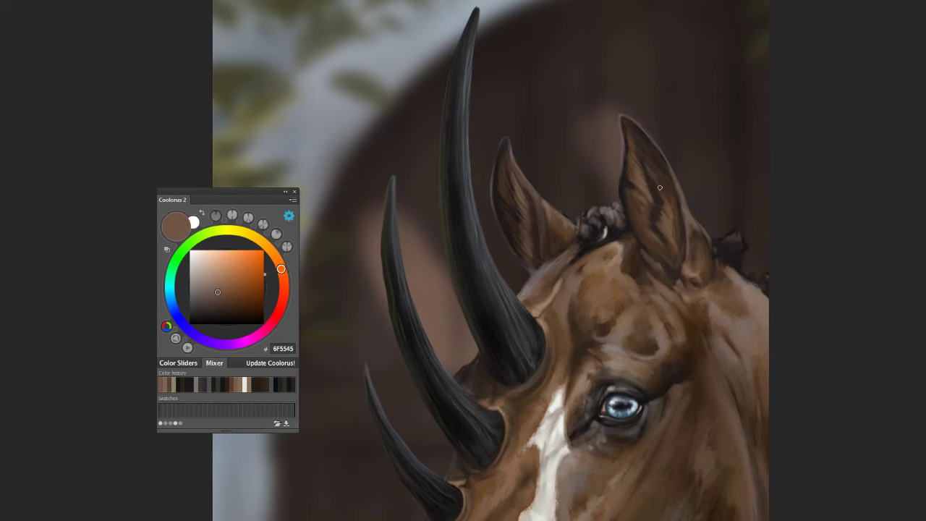
{"action": "left_click", "coordinate": [623, 185], "text": "alt"}
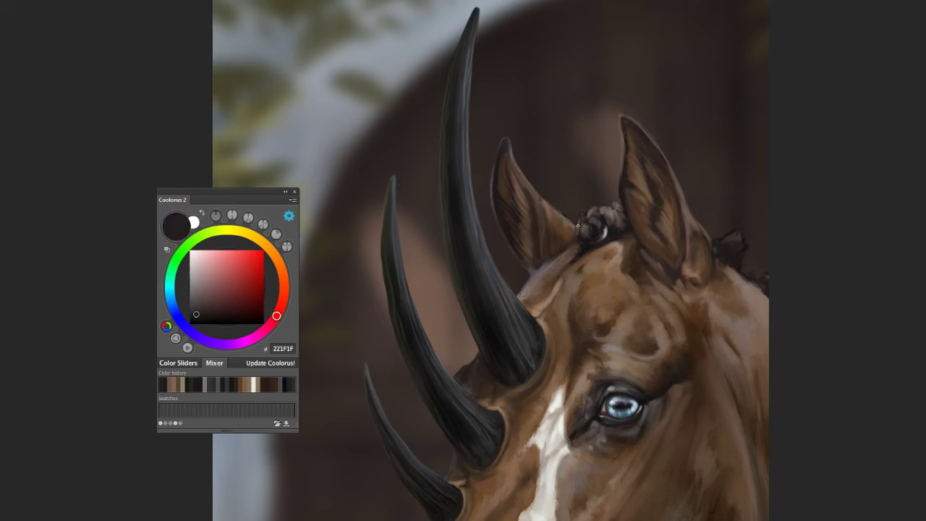
{"action": "left_click", "coordinate": [577, 225], "text": "alt"}
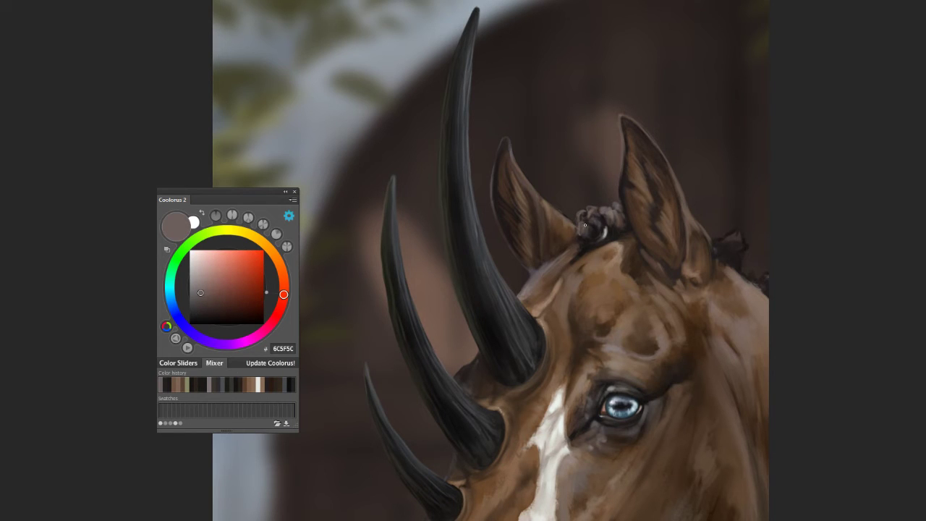
{"action": "left_click", "coordinate": [586, 222], "text": "alt"}
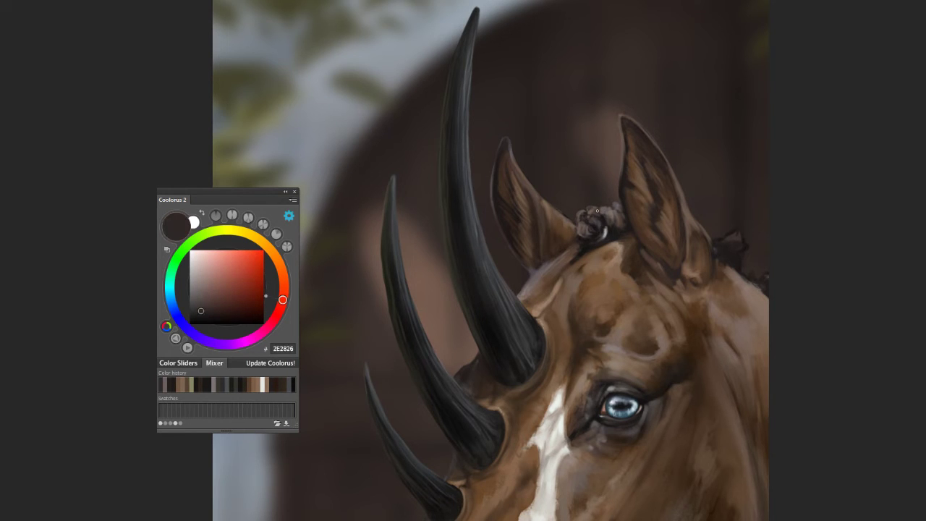
{"action": "left_click", "coordinate": [580, 245], "text": "alt"}
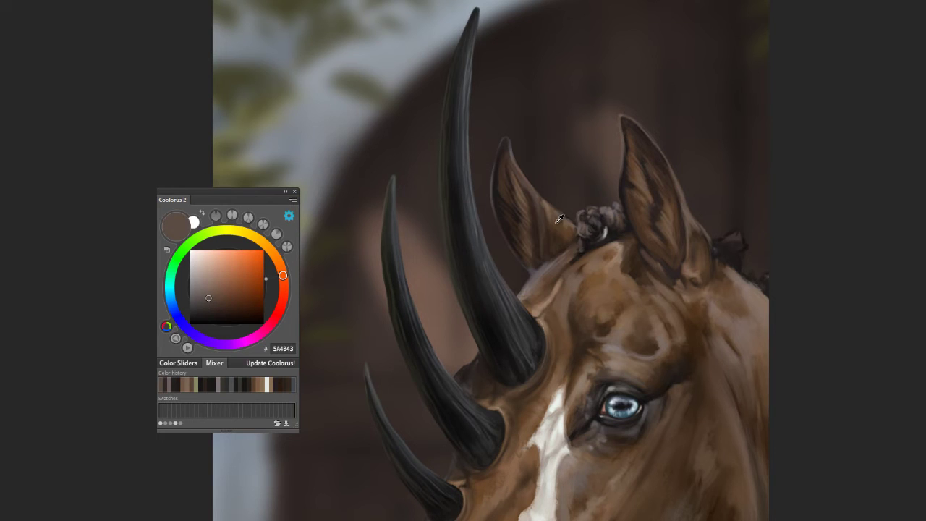
{"action": "left_click", "coordinate": [559, 220], "text": "alt"}
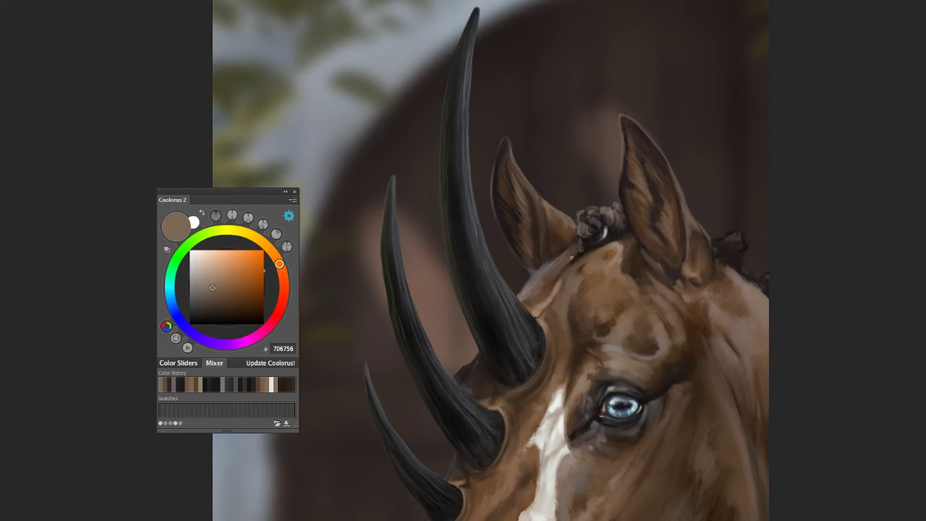
{"action": "left_click", "coordinate": [586, 364], "text": "alt"}
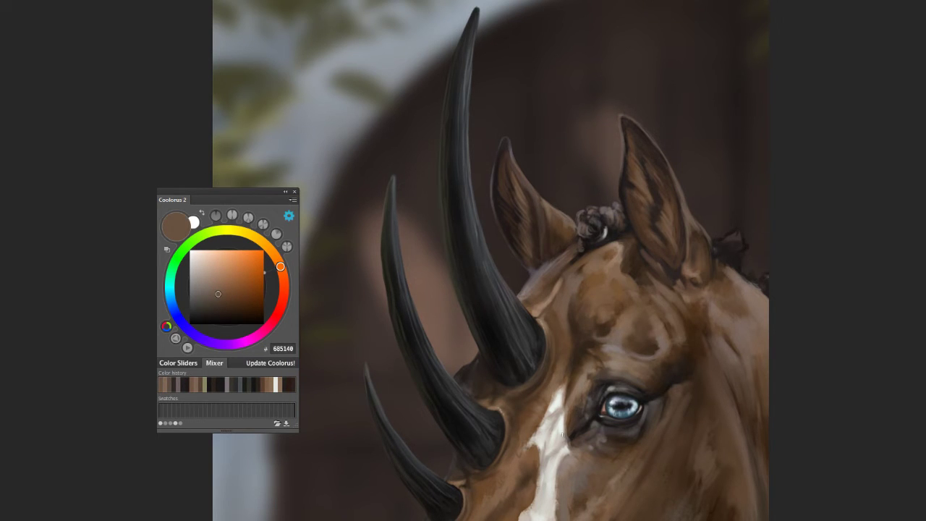
{"action": "left_click_drag", "start_coordinate": [563, 438], "coordinate": [578, 387]}
{"action": "left_click", "coordinate": [600, 355], "text": "alt"}
Step: Sample a dark 322922 by the eye, zoom, then pick the blaze's off-white D7D6CF
{"action": "left_click", "coordinate": [590, 384], "text": "alt"}
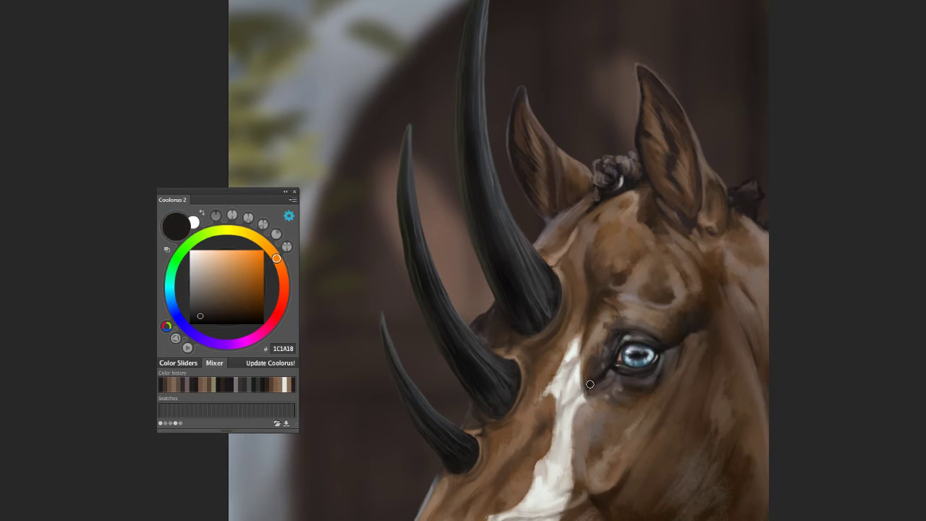
{"action": "scroll", "coordinate": [602, 380], "scroll_direction": "up", "scroll_amount": 1}
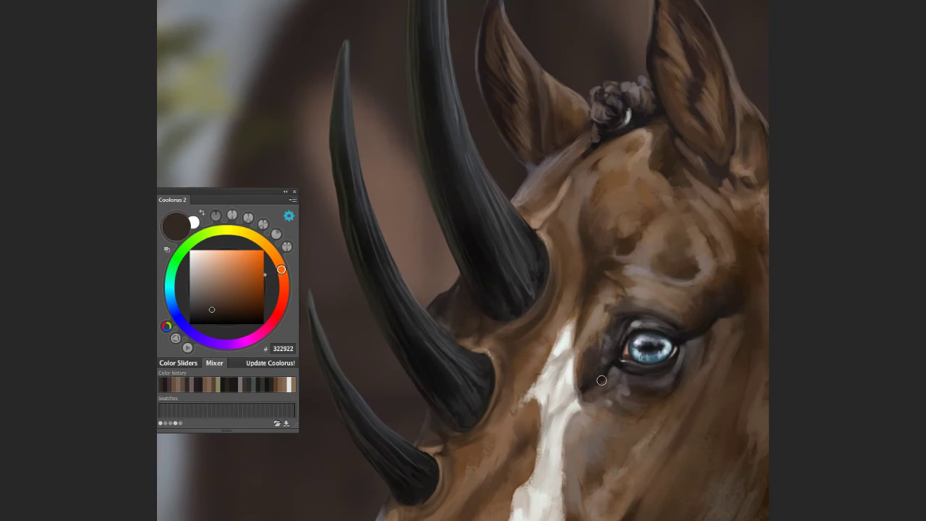
{"action": "scroll", "coordinate": [583, 415], "scroll_direction": "down", "scroll_amount": 1}
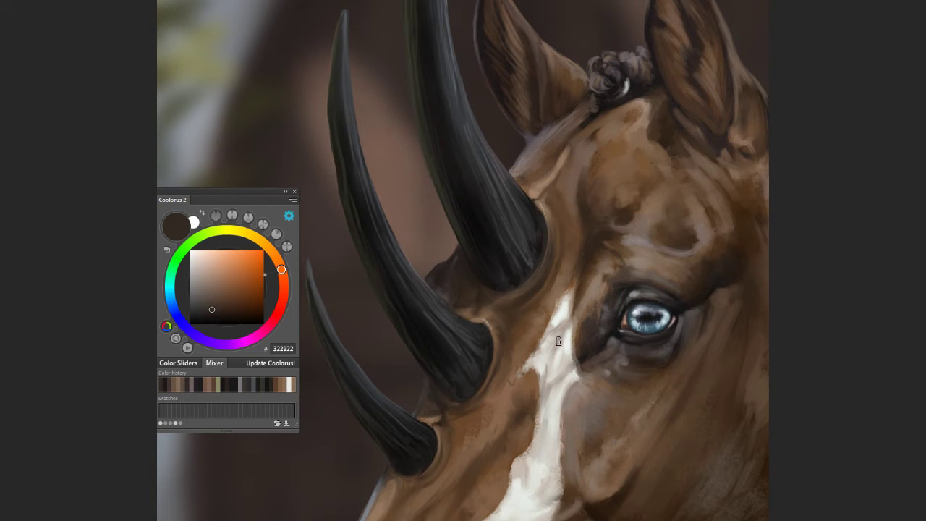
{"action": "scroll", "coordinate": [557, 405], "scroll_direction": "down", "scroll_amount": 4}
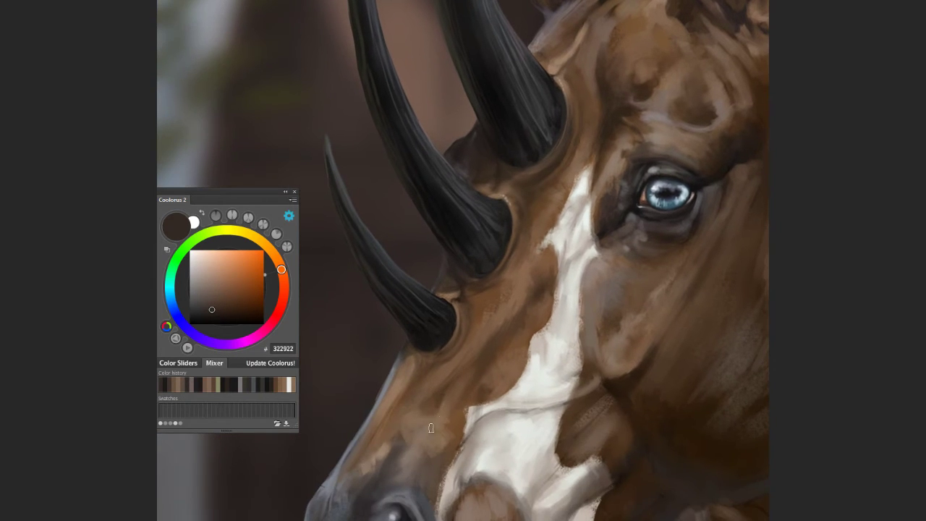
{"action": "left_click", "coordinate": [565, 254], "text": "alt"}
Step: Lighten both the left and right edges of the white blaze with off-white strokes
{"action": "right_click", "coordinate": [570, 275]}
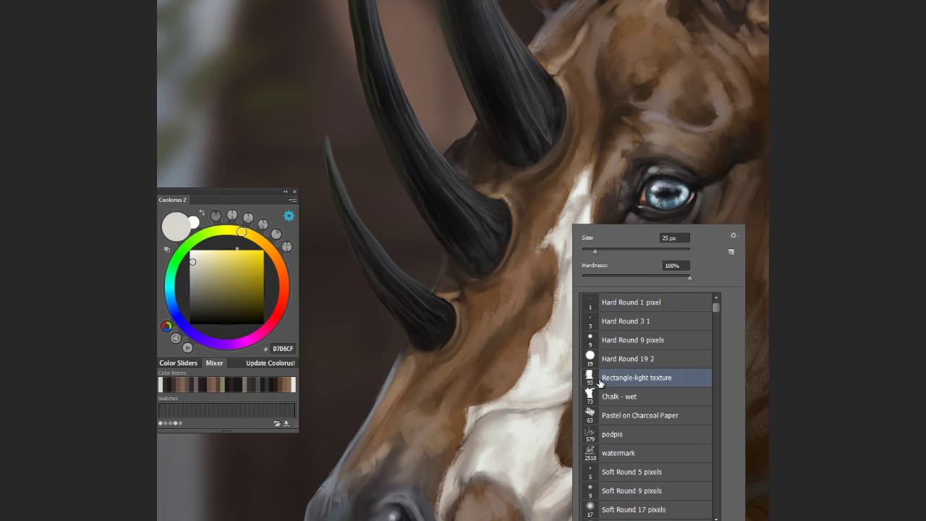
{"action": "left_click", "coordinate": [544, 247]}
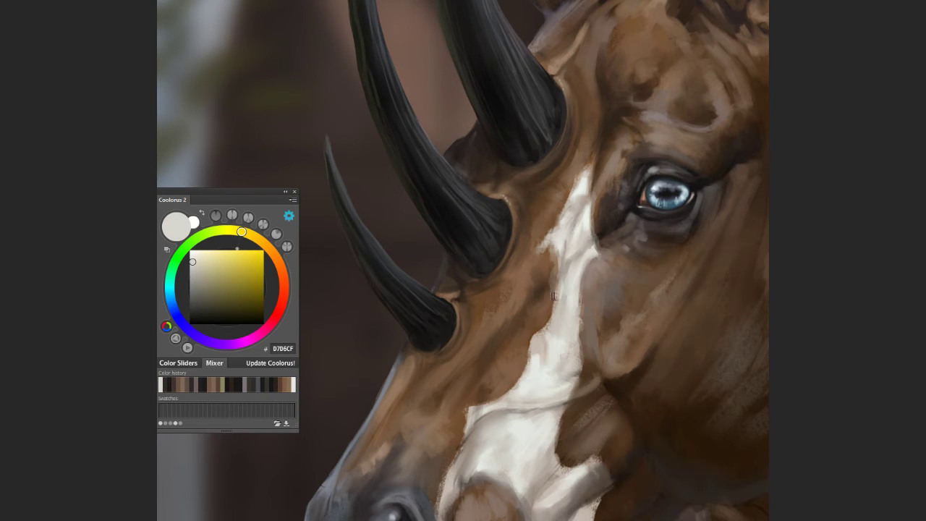
{"action": "mouse_move", "coordinate": [553, 295]}
{"action": "left_mouse_down"}
{"action": "mouse_move", "coordinate": [467, 419]}
{"action": "mouse_move", "coordinate": [456, 456]}
{"action": "left_mouse_up"}
{"action": "left_click_drag", "start_coordinate": [601, 252], "coordinate": [557, 460]}
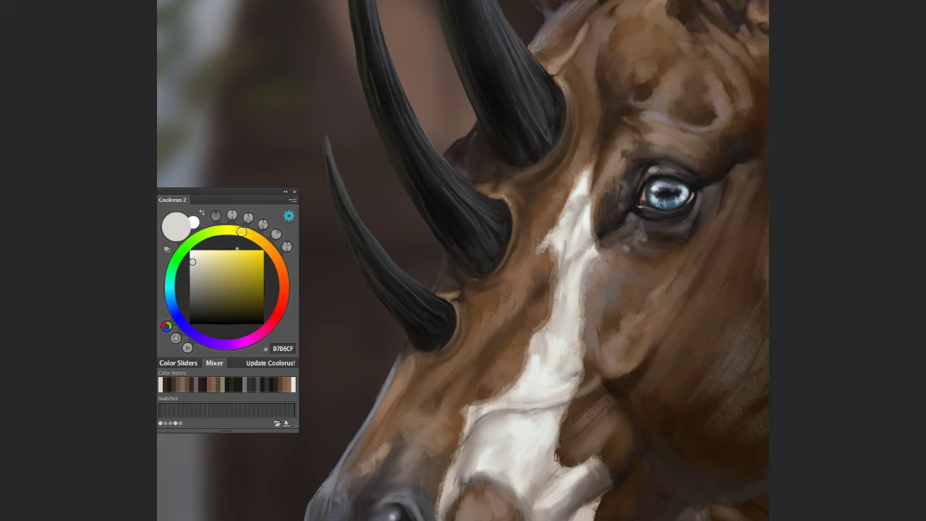
{"action": "left_click", "coordinate": [533, 394], "text": "alt"}
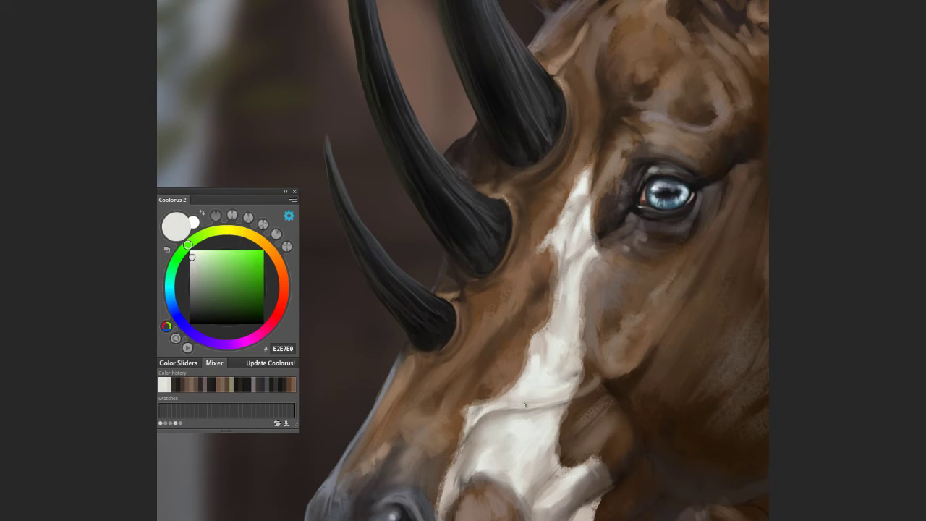
Step: Brighten and dab light grey-white paint along the blaze edge near the muzzle
{"action": "left_click_drag", "start_coordinate": [528, 444], "coordinate": [544, 402]}
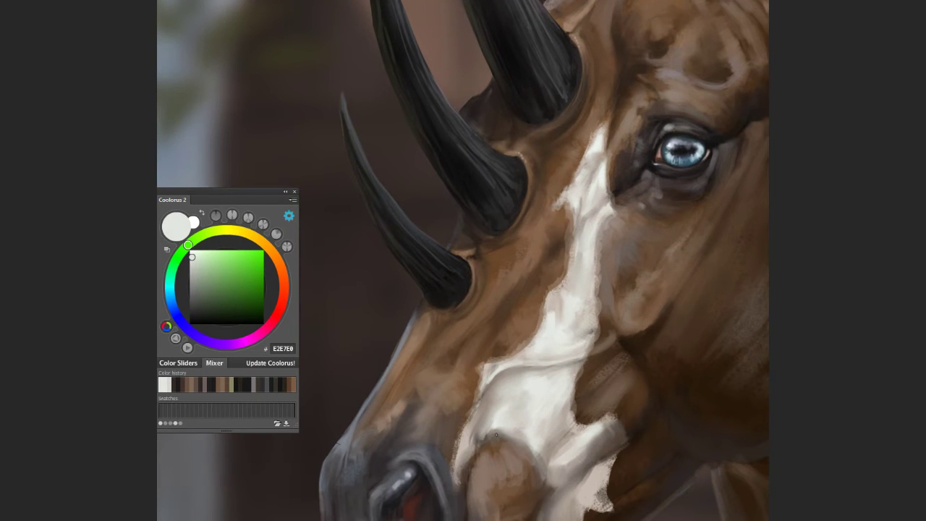
{"action": "left_click", "coordinate": [615, 402], "text": "alt"}
{"action": "left_click", "coordinate": [605, 304], "text": "alt"}
{"action": "left_click", "coordinate": [598, 255], "text": "alt"}
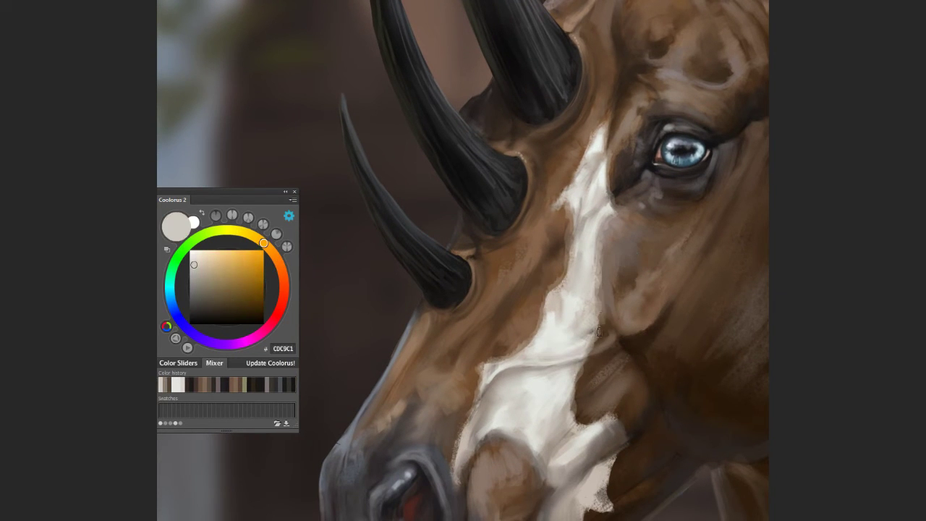
{"action": "left_click_drag", "start_coordinate": [599, 332], "coordinate": [582, 423]}
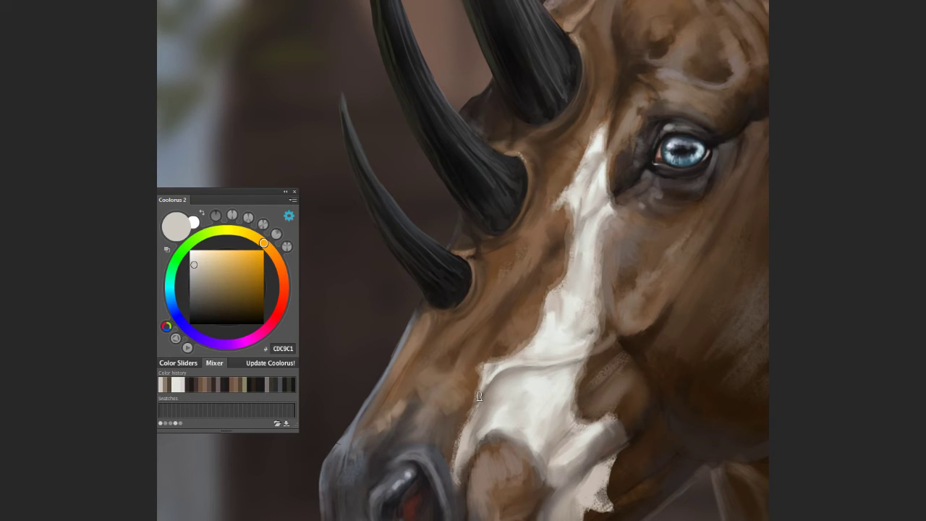
{"action": "left_click", "coordinate": [447, 469], "text": "alt"}
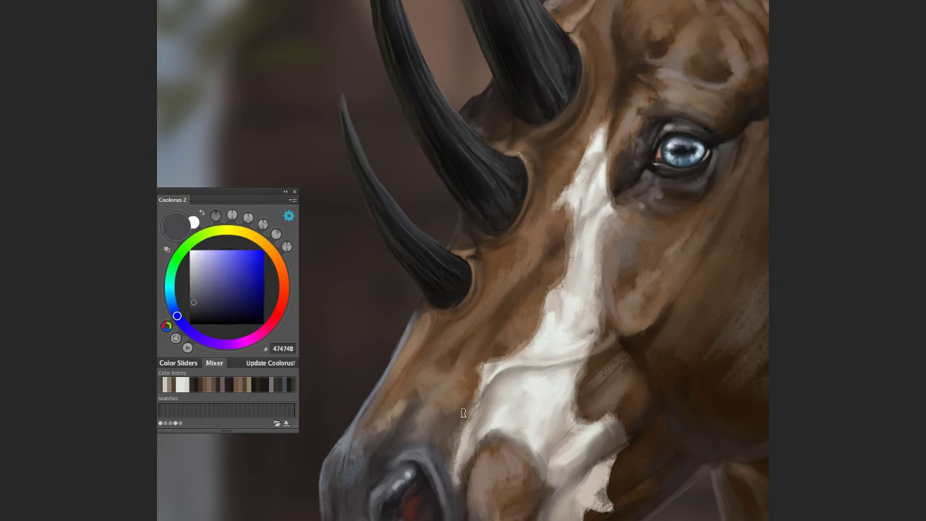
{"action": "left_click", "coordinate": [493, 389], "text": "alt"}
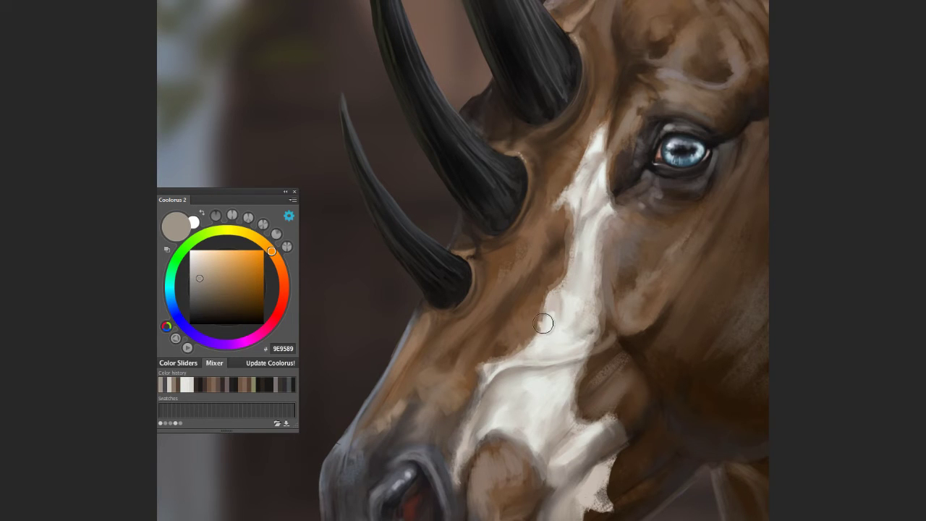
{"action": "left_click_drag", "start_coordinate": [579, 255], "coordinate": [571, 252]}
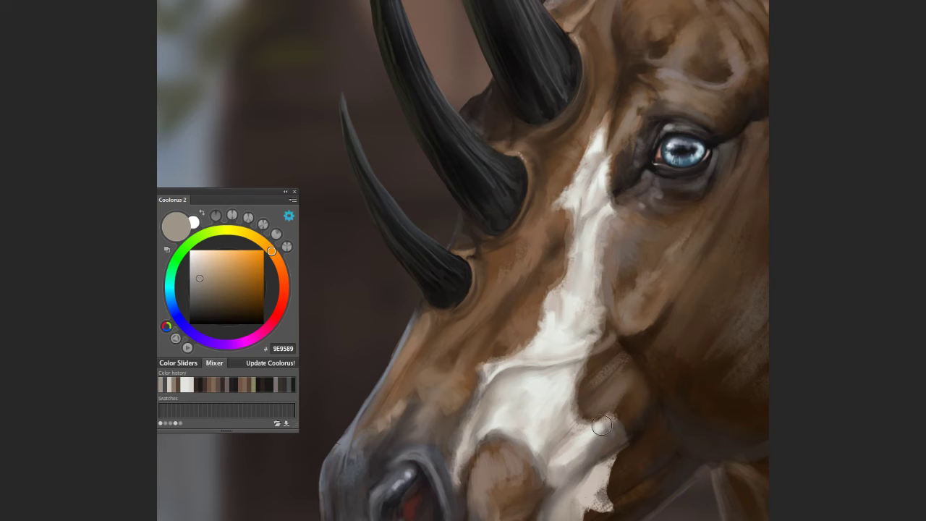
Step: Extend the white blaze down along the jaw with a near-white sampled from the blaze
{"action": "scroll", "coordinate": [644, 434], "scroll_direction": "down", "scroll_amount": 2}
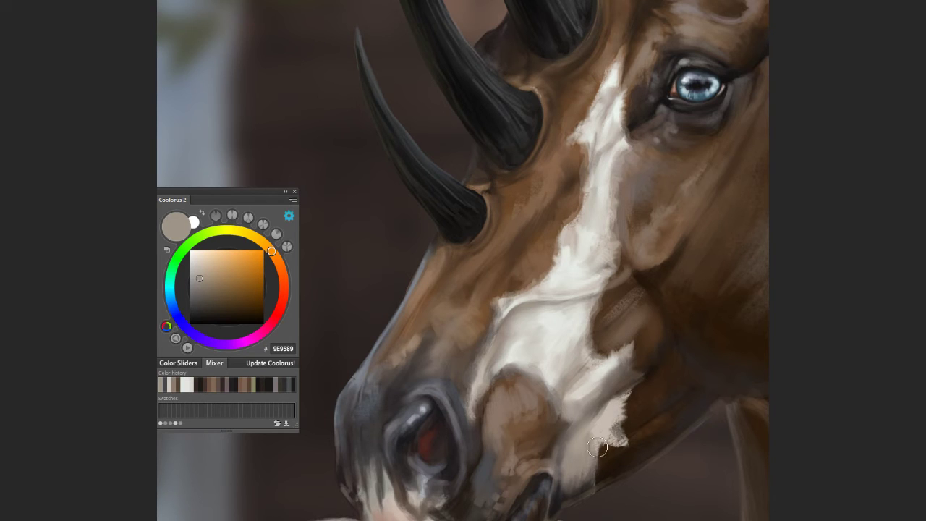
{"action": "scroll", "coordinate": [715, 359], "scroll_direction": "down", "scroll_amount": 2}
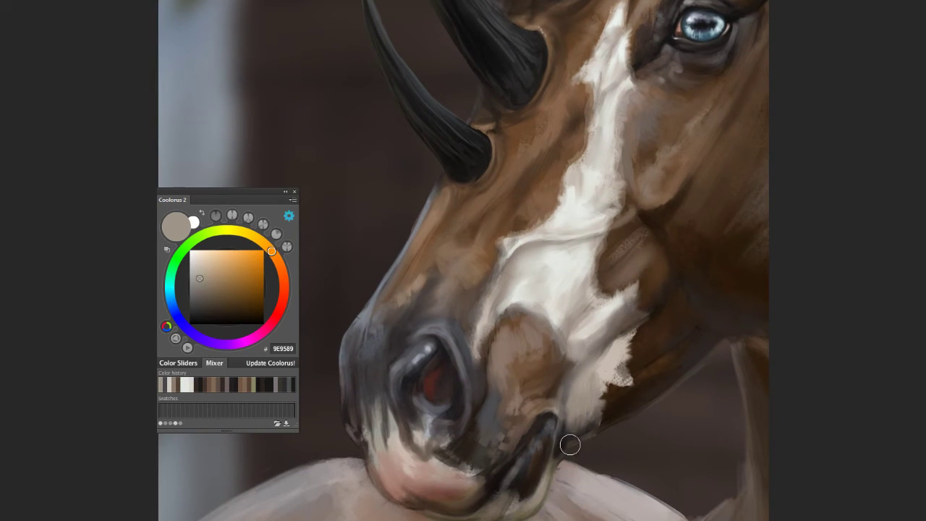
{"action": "left_click", "coordinate": [623, 371], "text": "alt"}
{"action": "left_click", "coordinate": [587, 405], "text": "alt"}
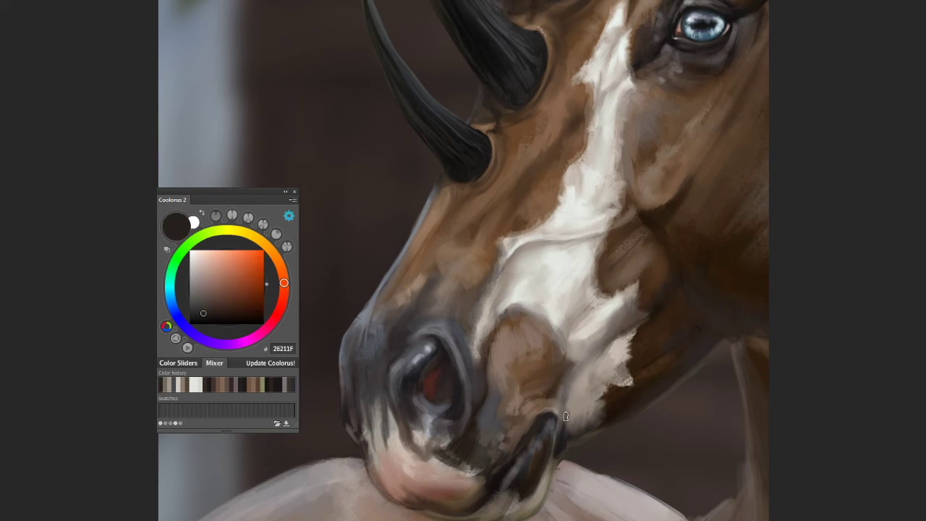
{"action": "left_click", "coordinate": [581, 387], "text": "alt"}
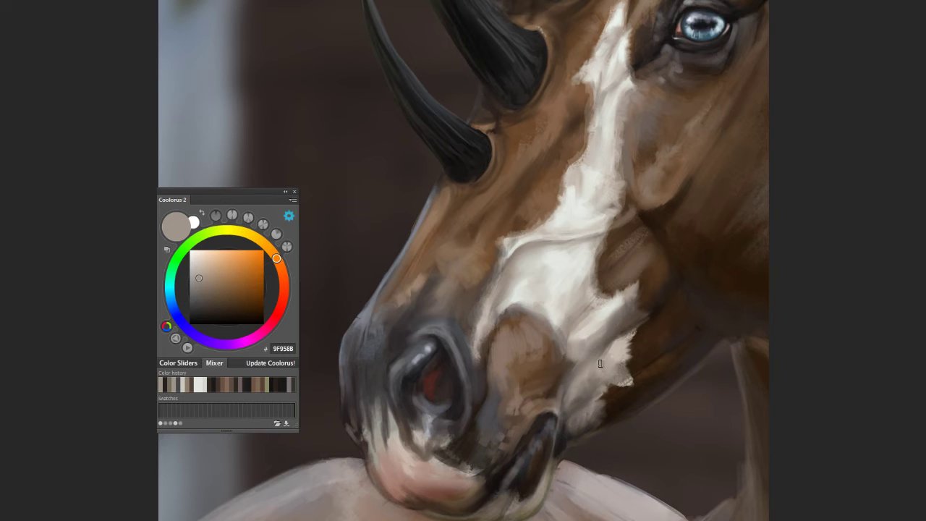
{"action": "left_click", "coordinate": [597, 305], "text": "alt"}
{"action": "mouse_move", "coordinate": [592, 303]}
{"action": "left_mouse_down"}
{"action": "mouse_move", "coordinate": [618, 344]}
{"action": "mouse_move", "coordinate": [586, 399]}
{"action": "left_mouse_up"}
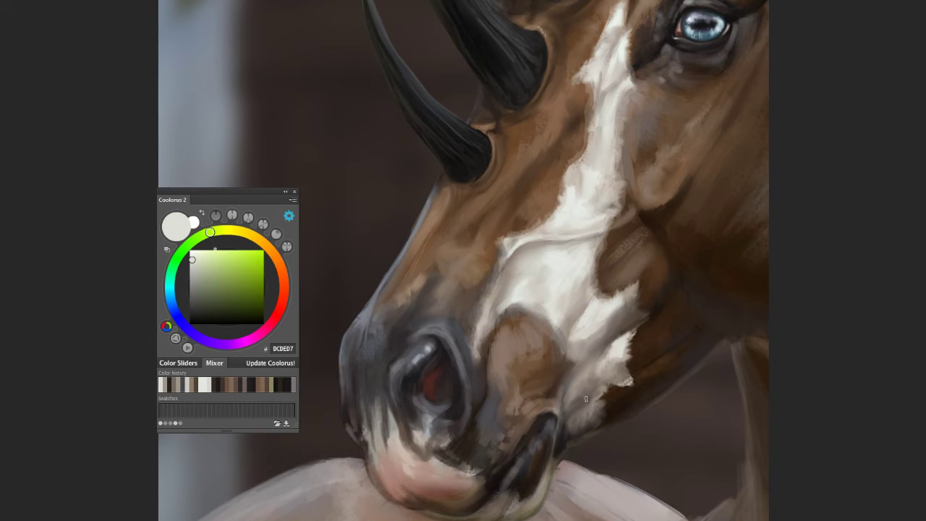
{"action": "left_click", "coordinate": [580, 238], "text": "alt"}
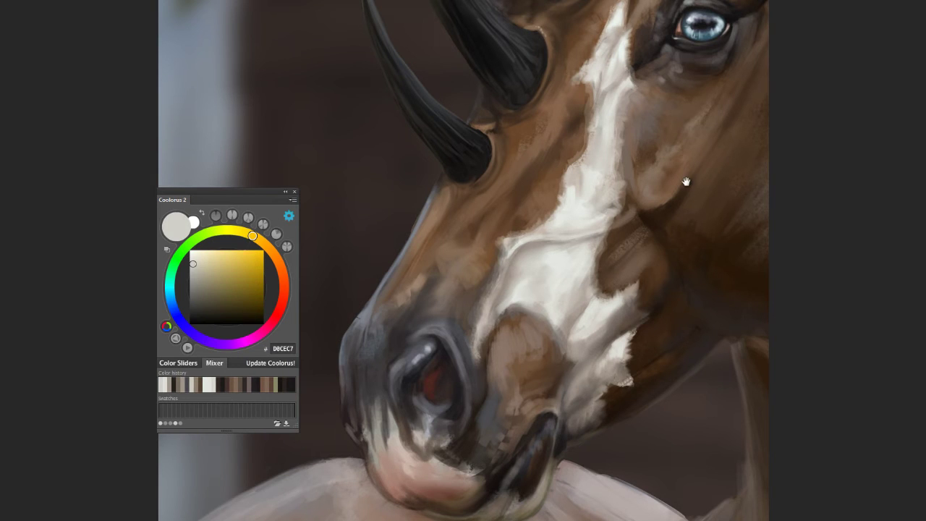
{"action": "left_click_drag", "start_coordinate": [684, 182], "coordinate": [525, 314]}
{"action": "left_click", "coordinate": [641, 227], "text": "alt"}
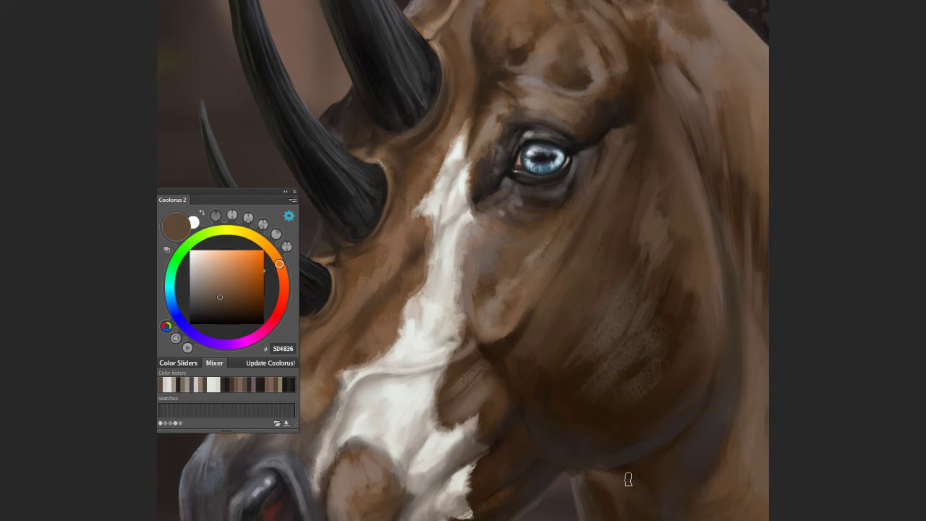
Step: Paint a faint light streak down the cheek and blend the textured cheek striations
{"action": "left_click_drag", "start_coordinate": [589, 422], "coordinate": [630, 356]}
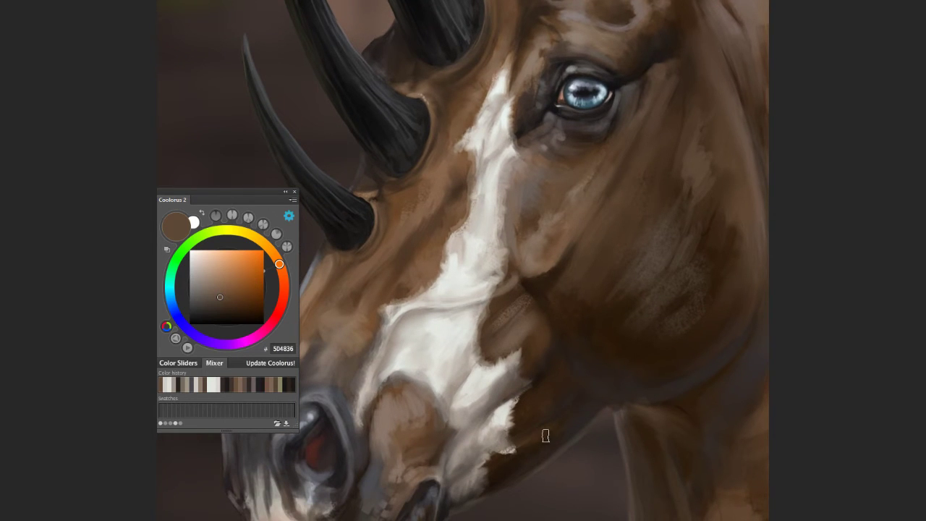
{"action": "left_click", "coordinate": [555, 403], "text": "alt"}
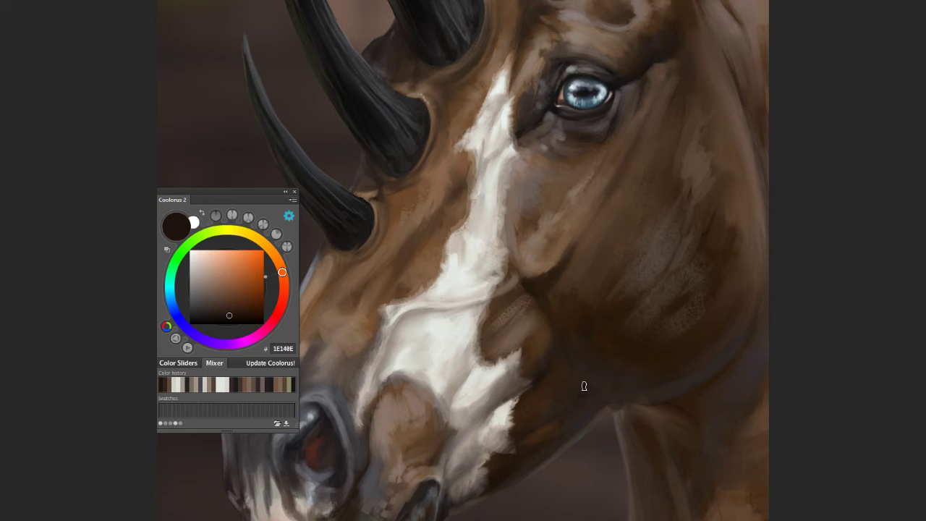
{"action": "left_click", "coordinate": [578, 284], "text": "alt"}
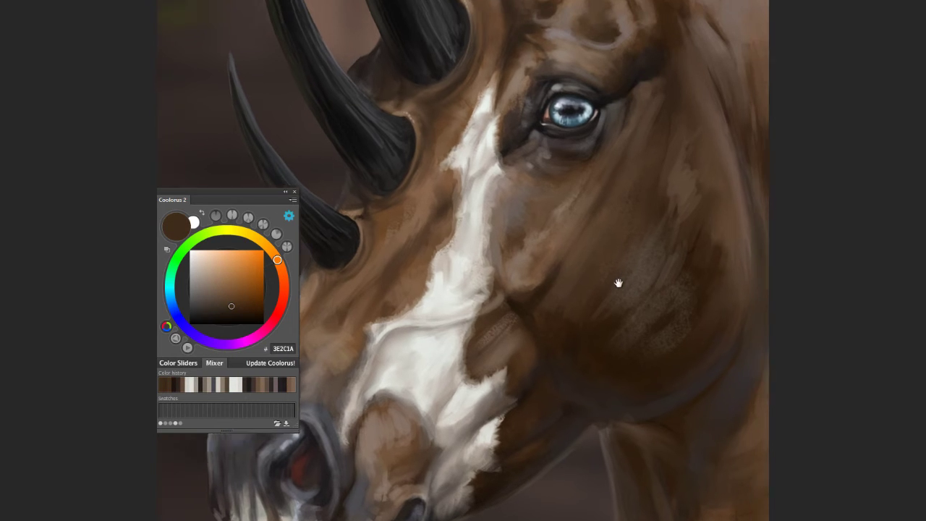
{"action": "left_click_drag", "start_coordinate": [620, 275], "coordinate": [587, 311]}
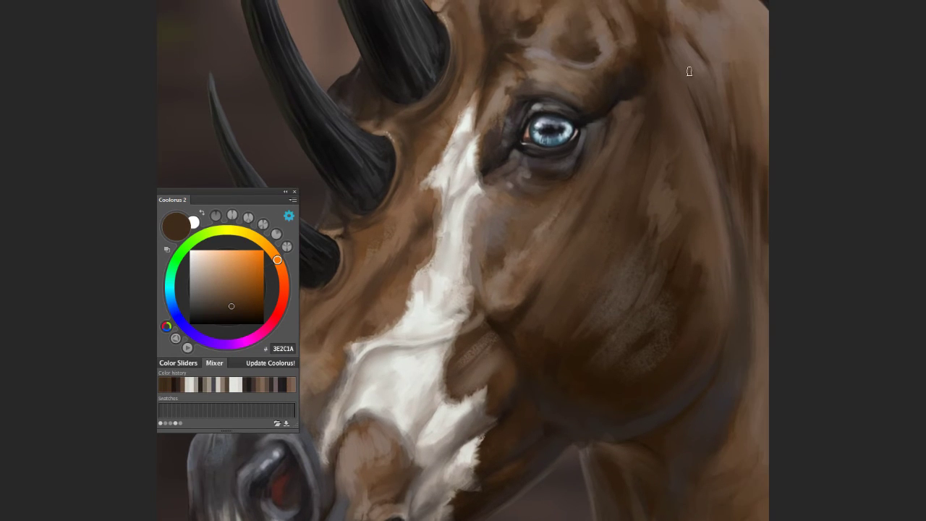
{"action": "left_click", "coordinate": [672, 72], "text": "alt"}
{"action": "left_click_drag", "start_coordinate": [692, 114], "coordinate": [692, 167]}
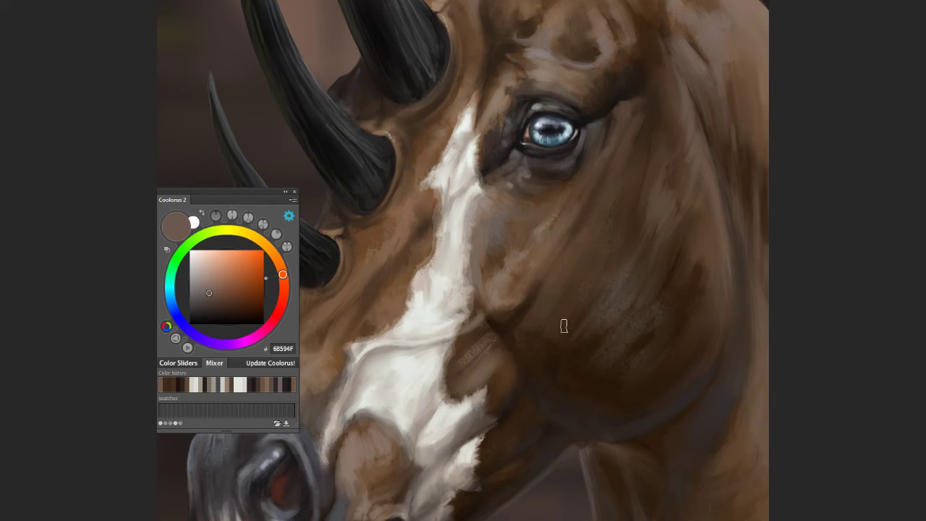
{"action": "left_click_drag", "start_coordinate": [460, 356], "coordinate": [516, 338]}
Step: Sample a series of dark, mid and lighter warm browns across the cheek
{"action": "left_click", "coordinate": [509, 366], "text": "alt"}
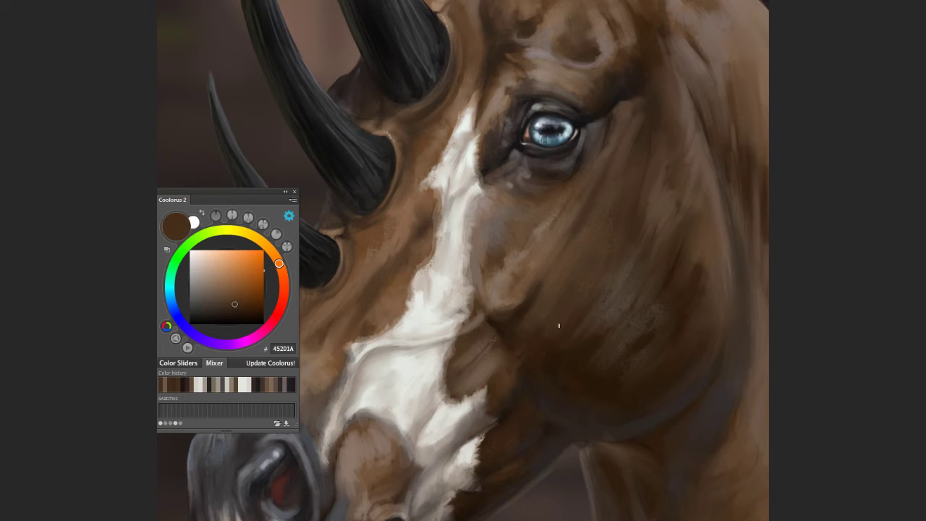
{"action": "left_click", "coordinate": [659, 172], "text": "alt"}
{"action": "left_click", "coordinate": [661, 190], "text": "alt"}
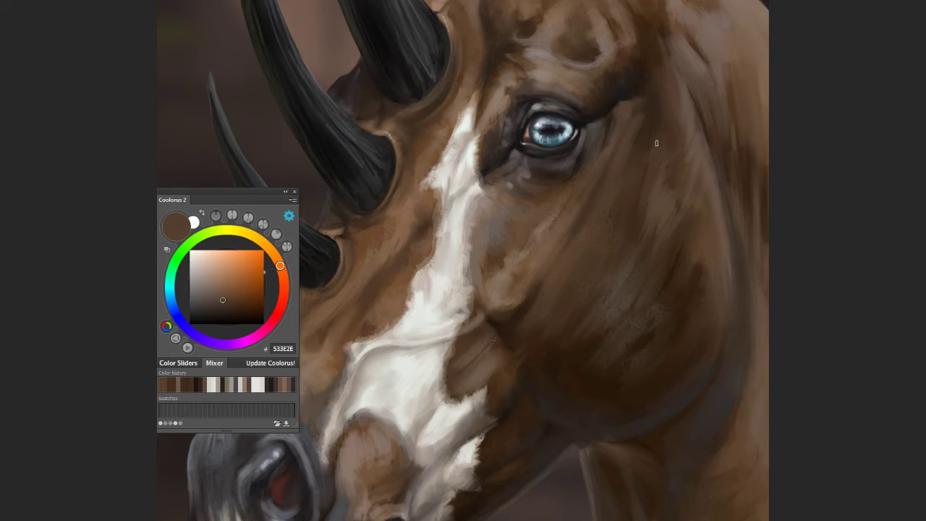
{"action": "left_click", "coordinate": [662, 169], "text": "alt"}
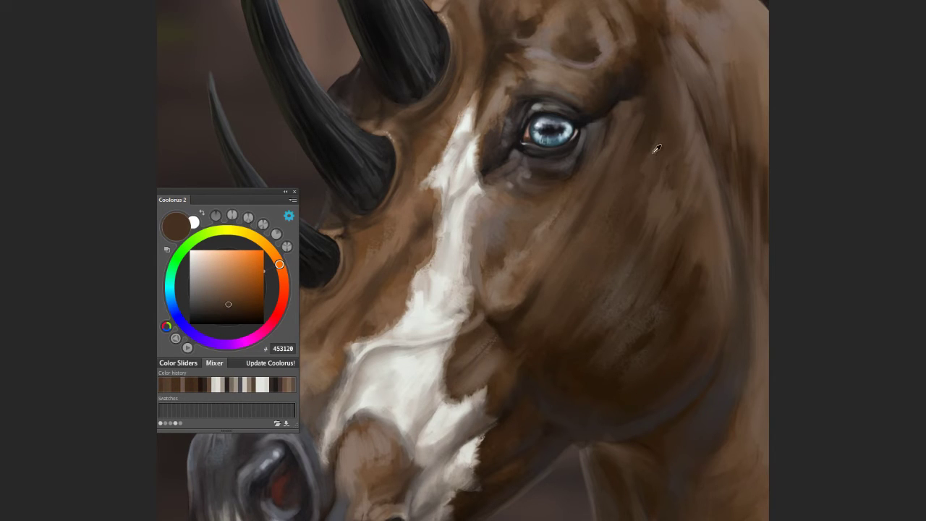
{"action": "left_click", "coordinate": [657, 149], "text": "alt"}
{"action": "left_click", "coordinate": [640, 125], "text": "alt"}
{"action": "left_click", "coordinate": [641, 168], "text": "alt"}
{"action": "left_click", "coordinate": [650, 191], "text": "alt"}
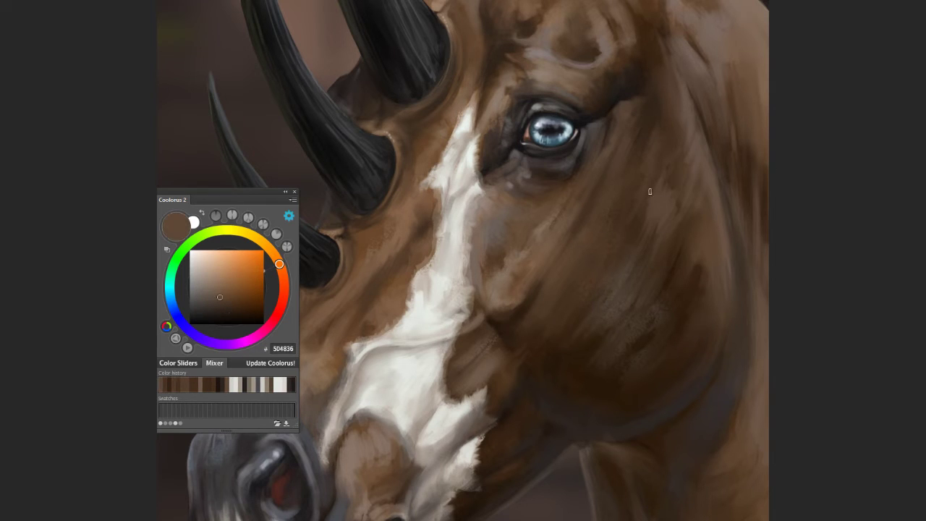
{"action": "left_click", "coordinate": [588, 220], "text": "alt"}
{"action": "left_click", "coordinate": [555, 213], "text": "alt"}
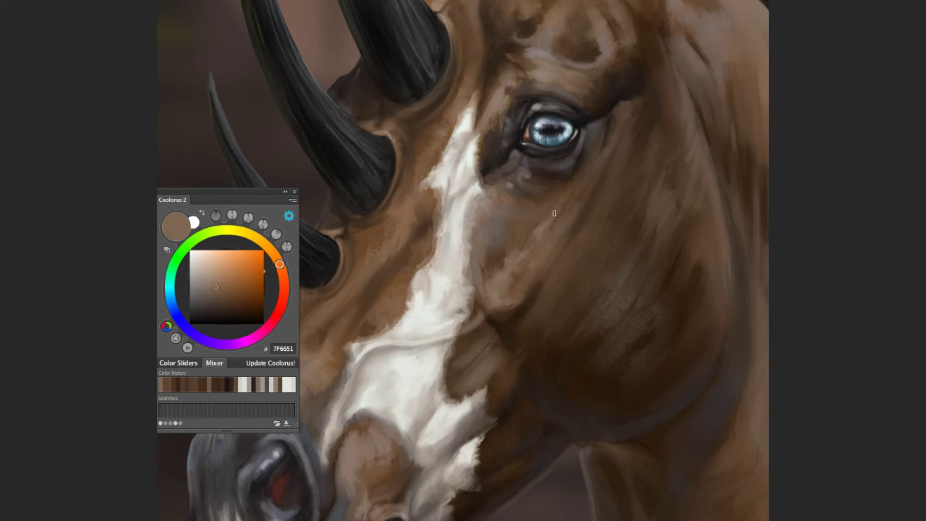
{"action": "left_click", "coordinate": [477, 257], "text": "alt"}
Step: Sample warm reddish and very dark browns near the horns, ending on dark brown 2C1D0F
{"action": "left_click_drag", "start_coordinate": [397, 214], "coordinate": [468, 248]}
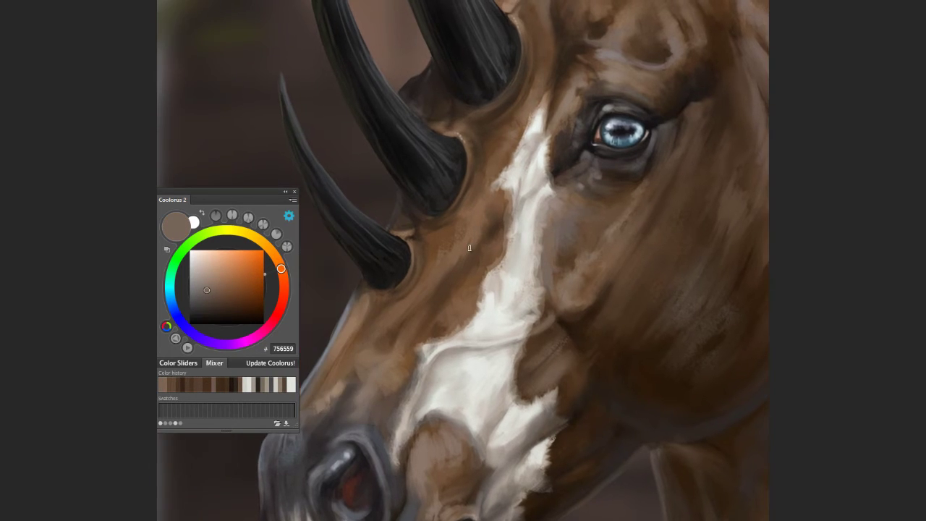
{"action": "left_click", "coordinate": [463, 243], "text": "alt"}
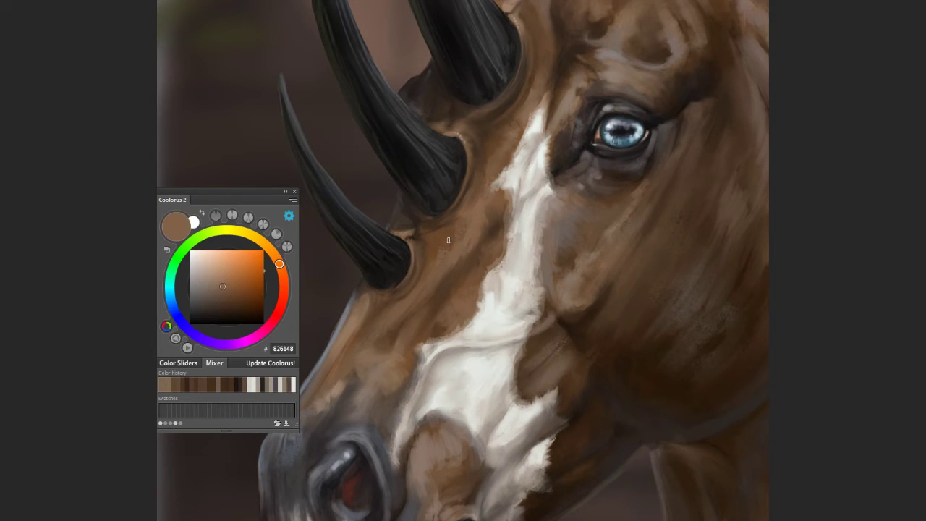
{"action": "left_click", "coordinate": [457, 225], "text": "alt"}
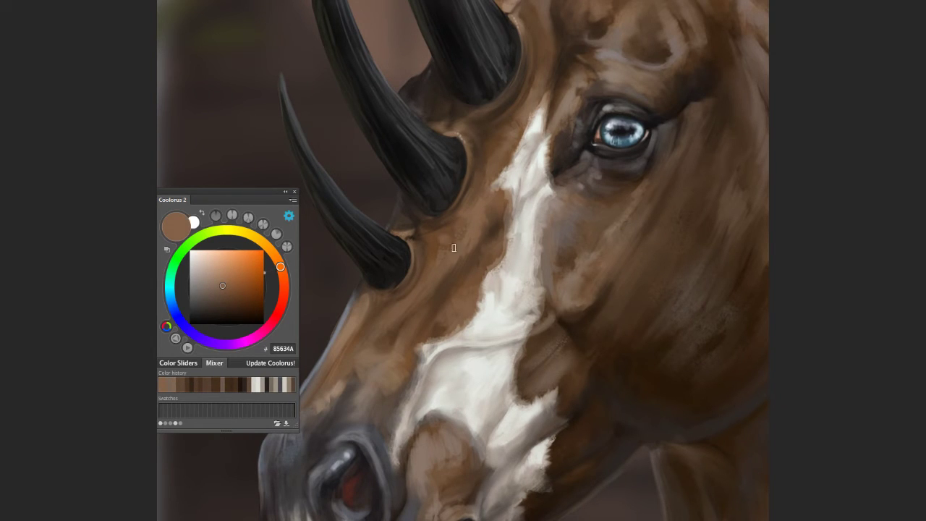
{"action": "left_click", "coordinate": [434, 253], "text": "alt"}
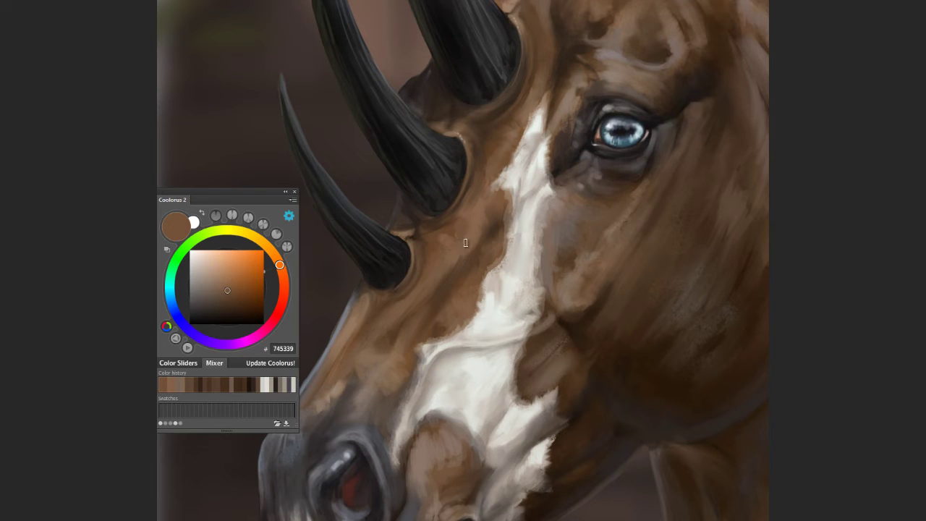
{"action": "left_click", "coordinate": [465, 242], "text": "alt"}
{"action": "left_click", "coordinate": [458, 268], "text": "alt"}
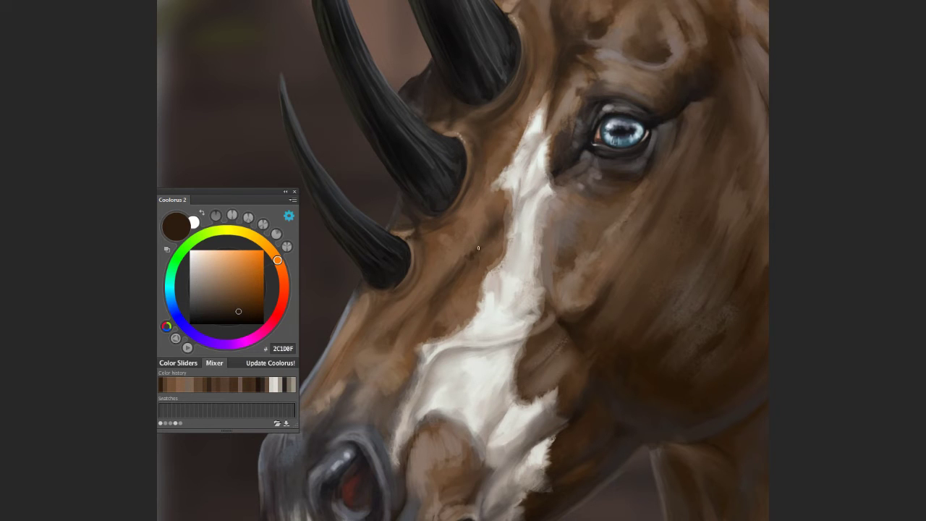
{"action": "left_click_drag", "start_coordinate": [477, 249], "coordinate": [527, 177]}
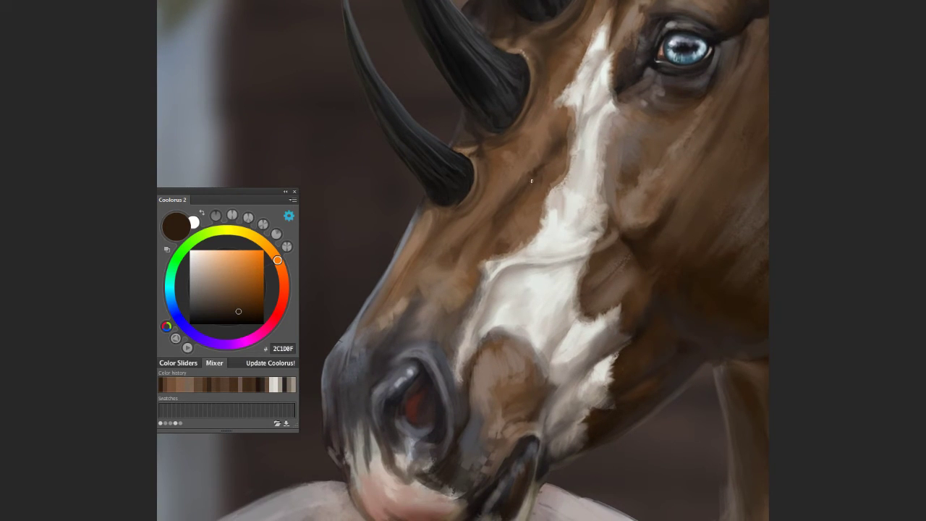
Step: Sample brown tones from the horse's face and bring the muzzle into view
{"action": "left_click", "coordinate": [502, 206], "text": "alt"}
{"action": "left_click", "coordinate": [492, 206], "text": "alt"}
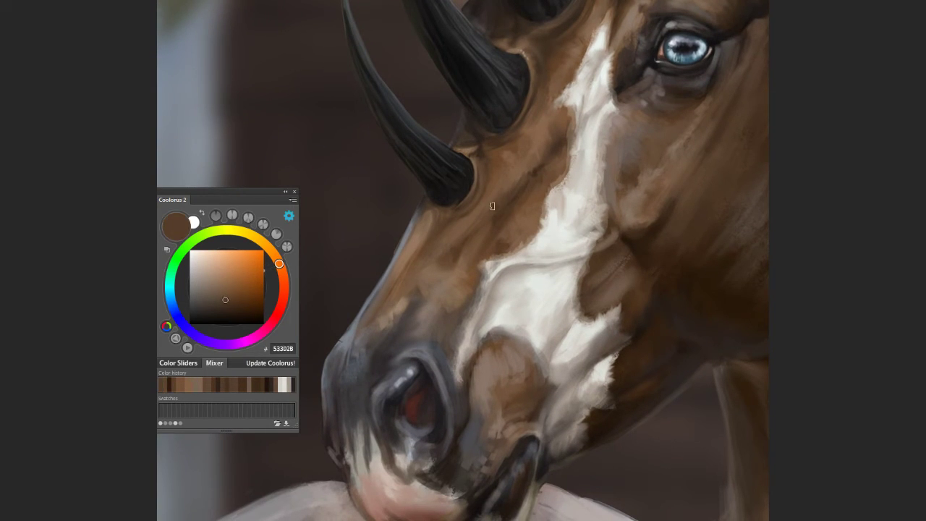
{"action": "left_click", "coordinate": [411, 287], "text": "alt"}
{"action": "left_click_drag", "start_coordinate": [445, 341], "coordinate": [468, 305]}
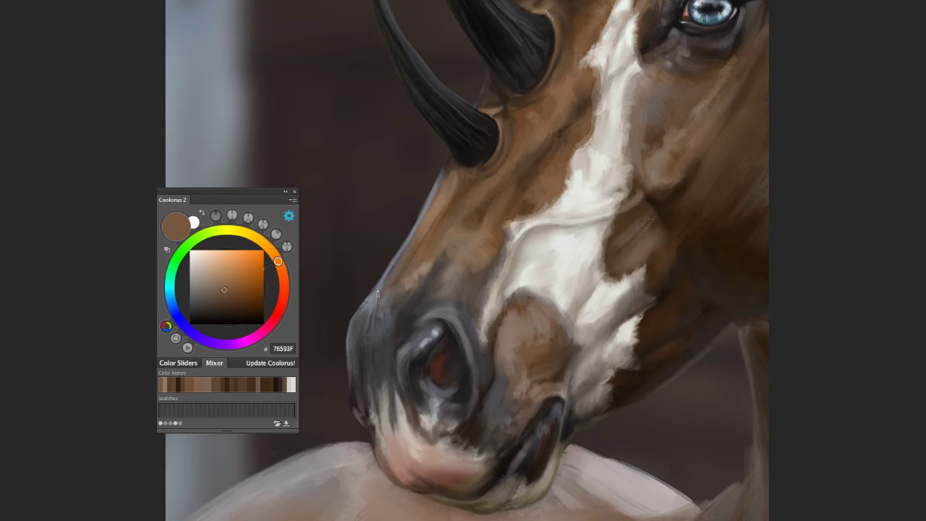
Step: Sample muzzle greys and pinks, restore full-colour view, and paint pinkish strokes on the lower muzzle
{"action": "left_click", "coordinate": [355, 325], "text": "alt"}
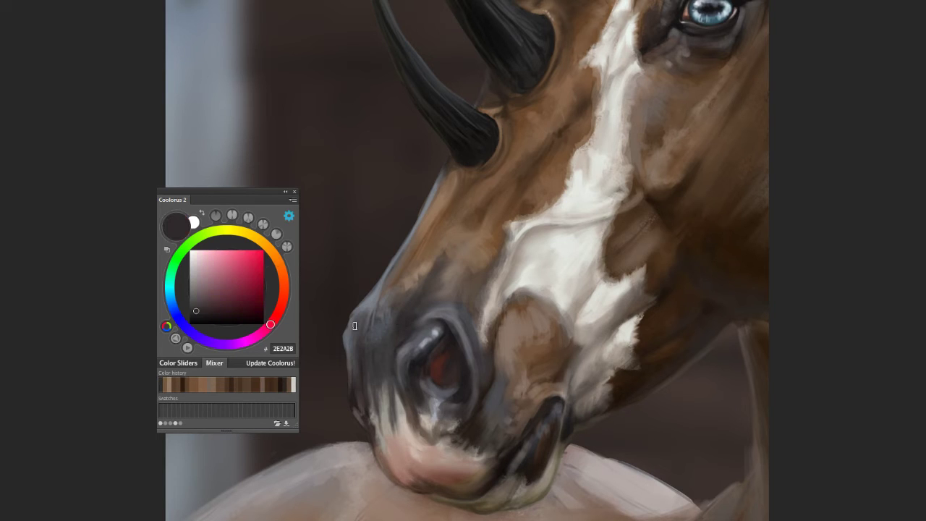
{"action": "left_click", "coordinate": [379, 390], "text": "alt"}
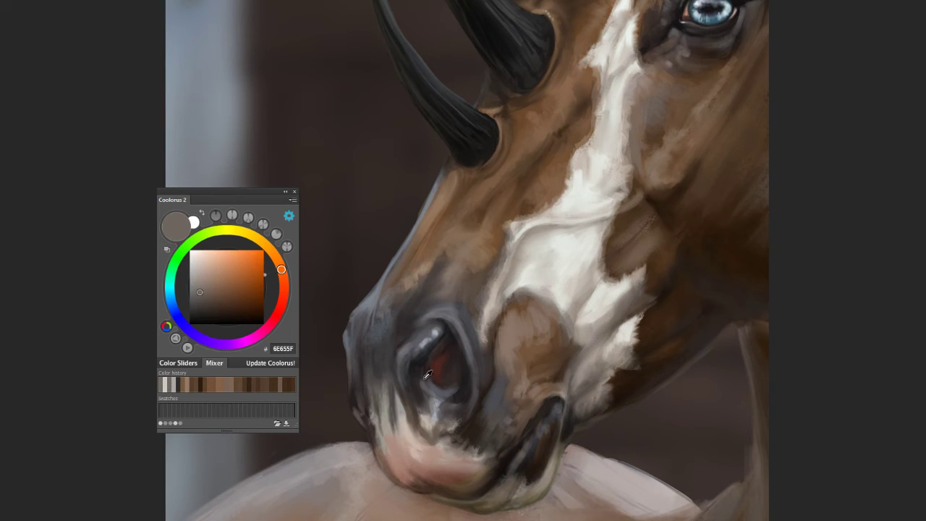
{"action": "left_click", "coordinate": [375, 390], "text": "alt"}
{"action": "left_click", "coordinate": [382, 396], "text": "alt"}
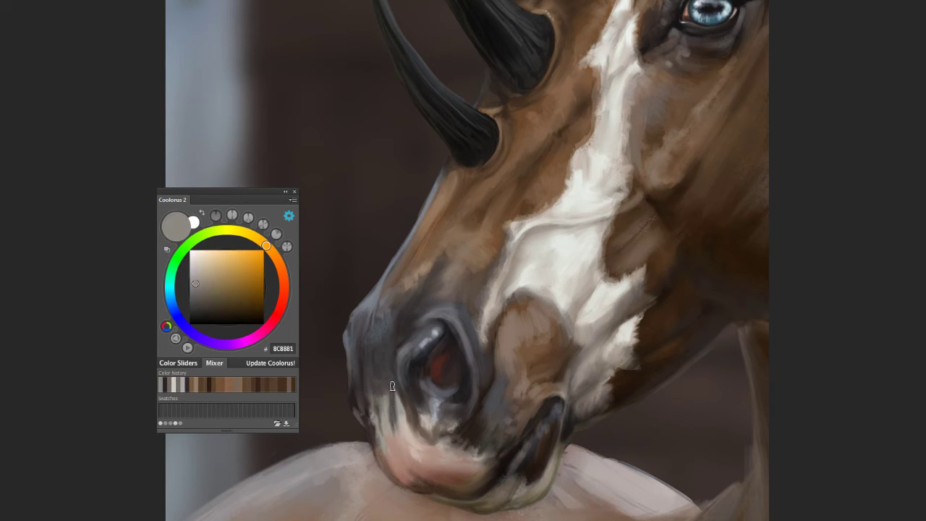
{"action": "left_click", "coordinate": [495, 453], "text": "alt"}
{"action": "left_click", "coordinate": [477, 468], "text": "alt"}
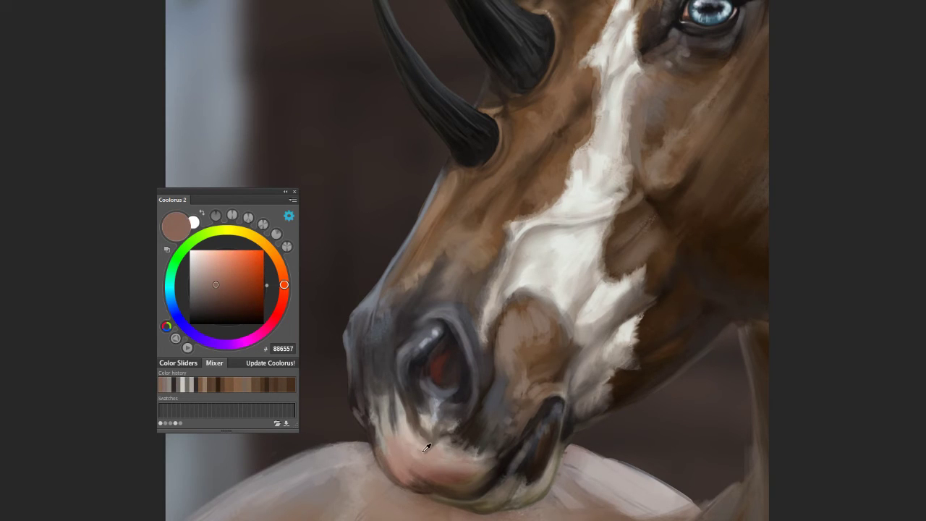
{"action": "left_click", "coordinate": [429, 449], "text": "alt"}
{"action": "key", "text": "ctrl+y"}
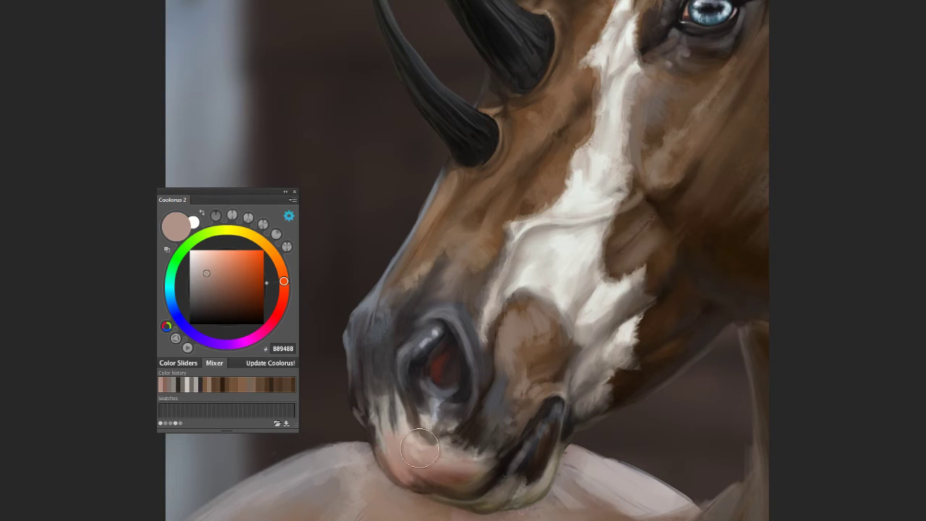
{"action": "left_click_drag", "start_coordinate": [384, 463], "coordinate": [434, 473]}
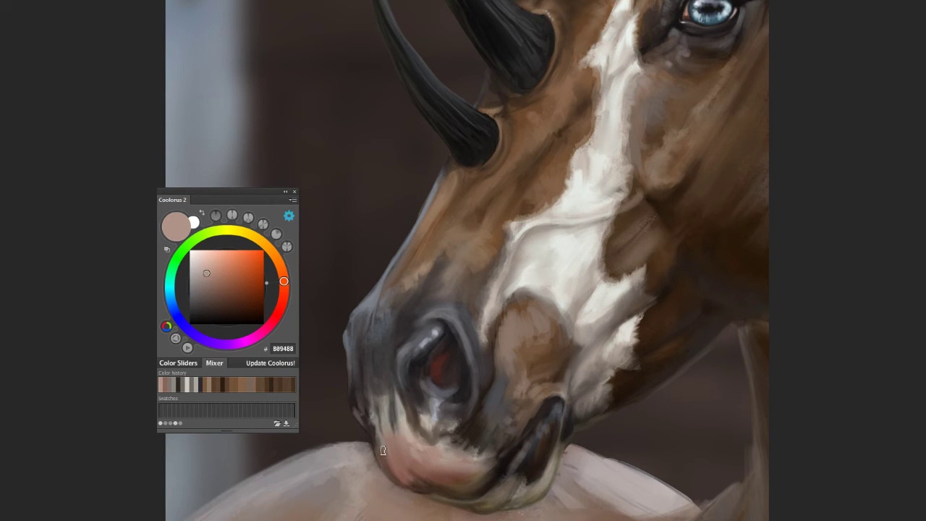
Step: Pick near-black and dark brown tones to shade the nostril and lip crease
{"action": "left_click", "coordinate": [394, 467], "text": "alt"}
{"action": "left_click", "coordinate": [407, 417], "text": "alt"}
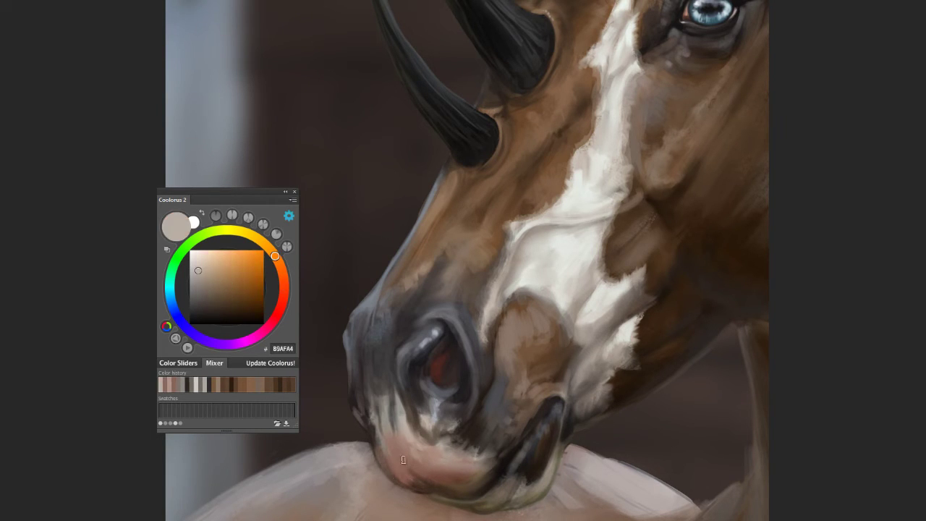
{"action": "left_click", "coordinate": [554, 402], "text": "alt"}
{"action": "left_click", "coordinate": [532, 408], "text": "alt"}
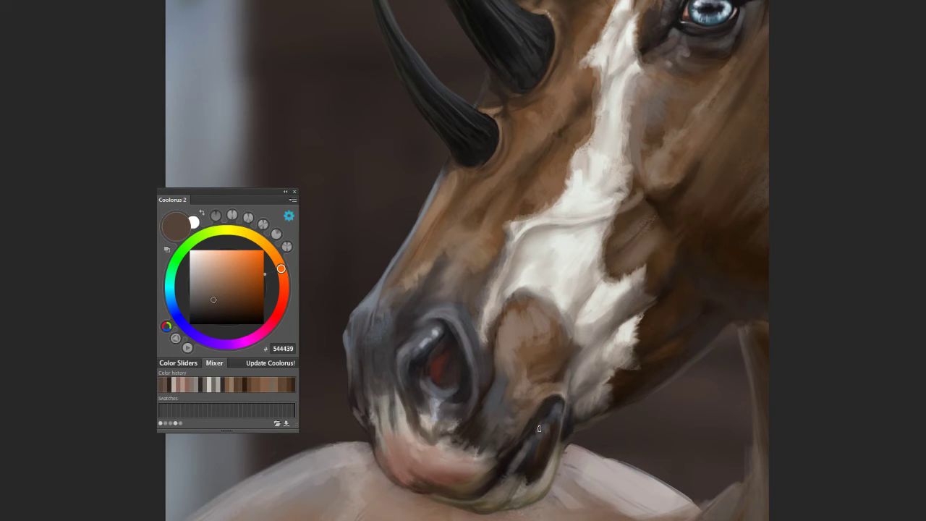
{"action": "left_click", "coordinate": [546, 404], "text": "alt"}
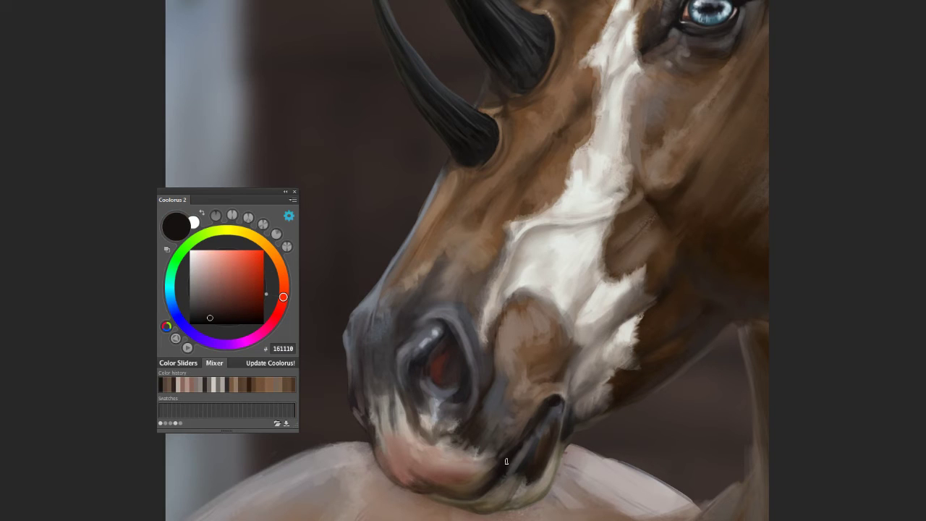
{"action": "left_click", "coordinate": [537, 411], "text": "alt"}
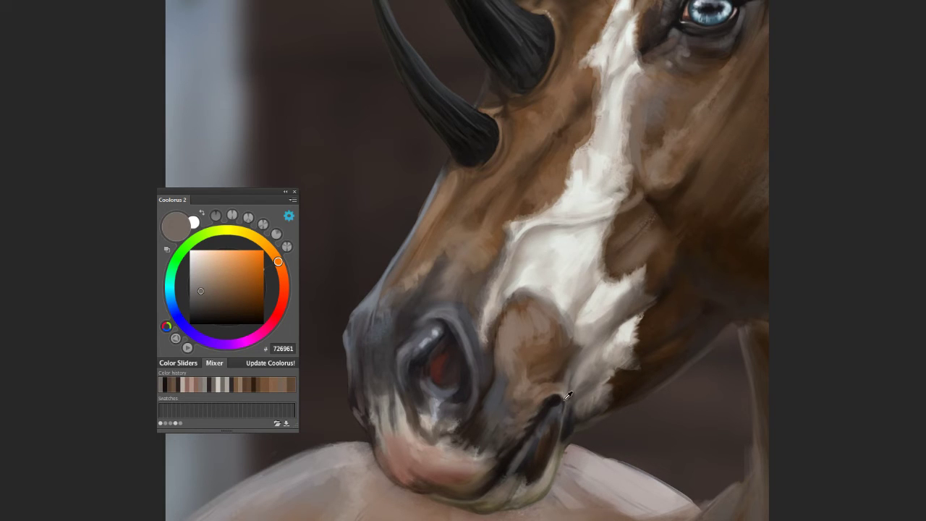
{"action": "left_click", "coordinate": [517, 406], "text": "alt"}
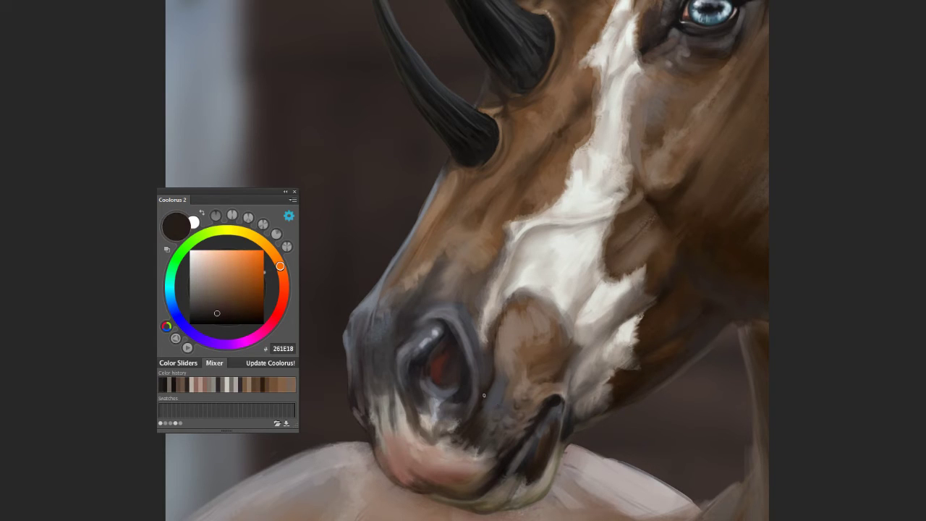
{"action": "left_click", "coordinate": [403, 347], "text": "alt"}
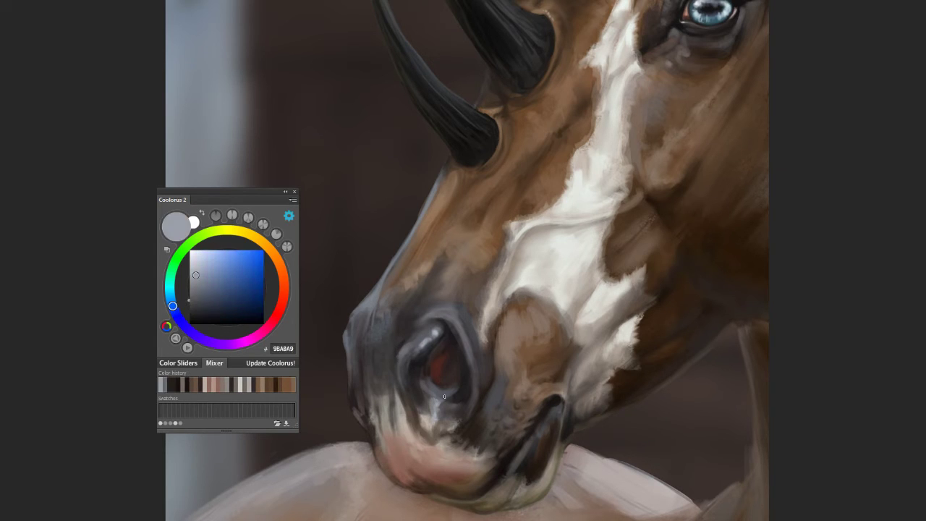
{"action": "left_click", "coordinate": [568, 287], "text": "alt"}
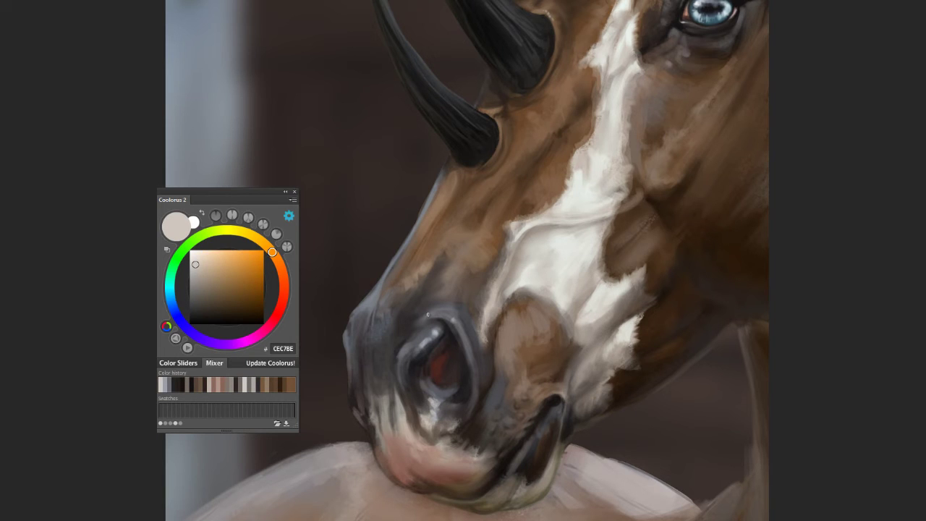
Step: Sample mauve, brown, taupe and dark grey tones for blending the muzzle shading
{"action": "scroll", "coordinate": [464, 330], "scroll_direction": "up", "scroll_amount": 3}
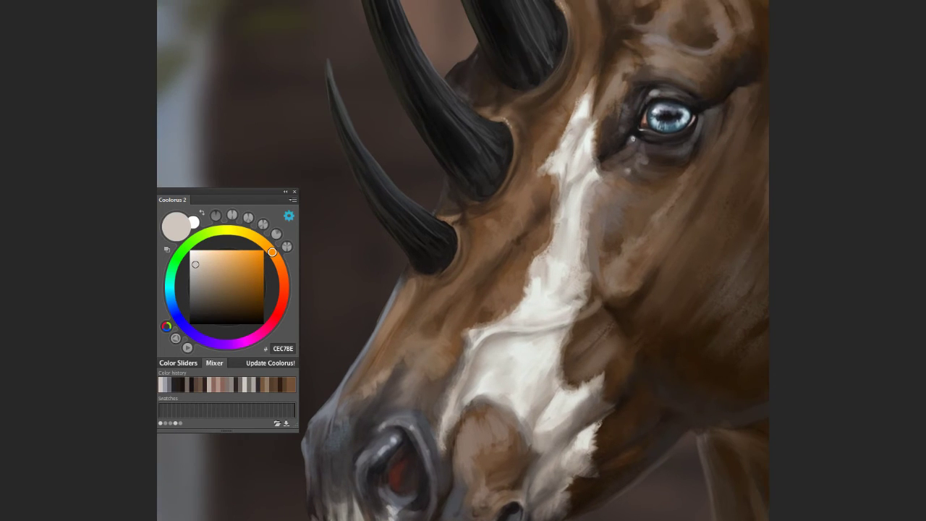
{"action": "scroll", "coordinate": [632, 362], "scroll_direction": "down", "scroll_amount": 3}
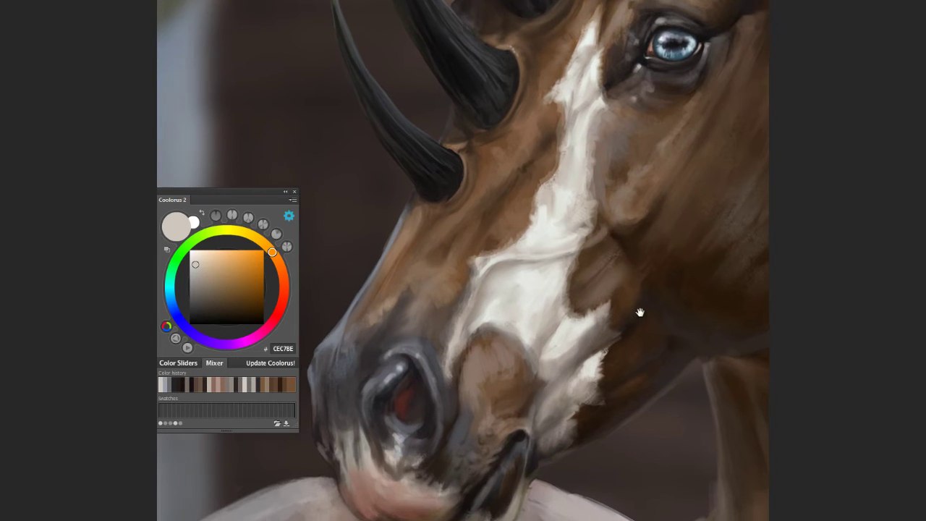
{"action": "left_click", "coordinate": [639, 312], "text": "alt"}
{"action": "left_click", "coordinate": [413, 218], "text": "alt"}
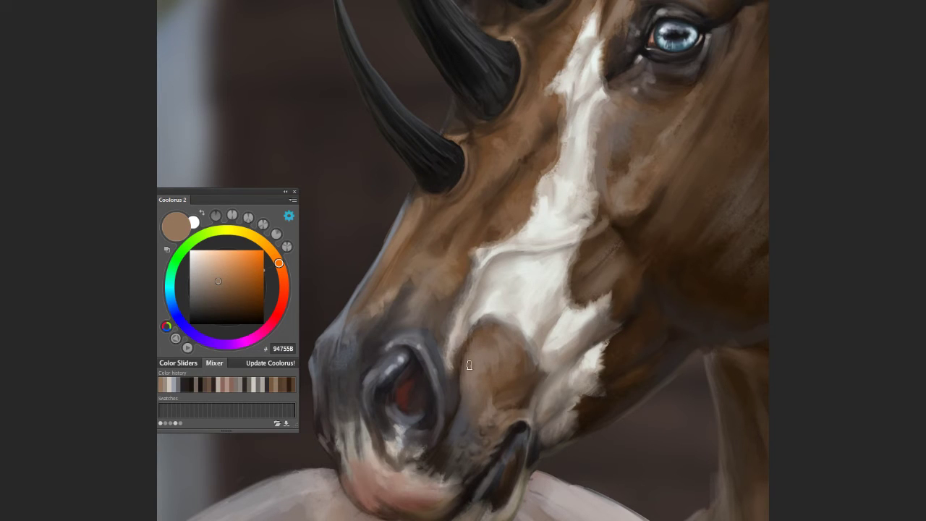
{"action": "left_click", "coordinate": [492, 346], "text": "alt"}
{"action": "left_click", "coordinate": [488, 355], "text": "alt"}
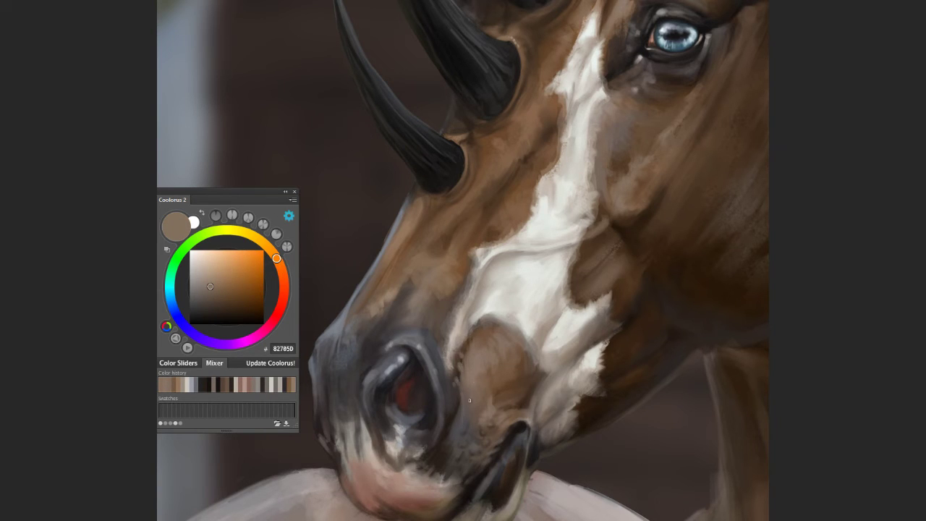
{"action": "left_click", "coordinate": [421, 286], "text": "alt"}
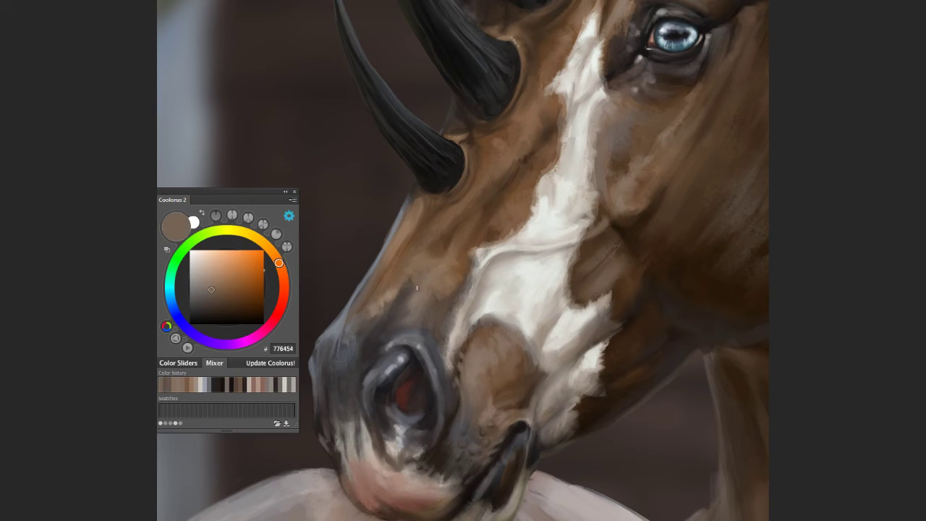
{"action": "left_click", "coordinate": [403, 316], "text": "alt"}
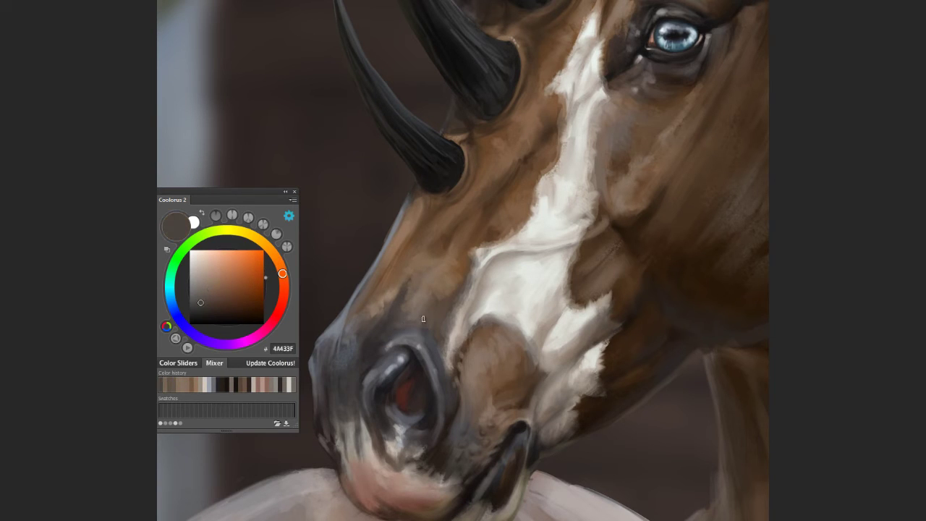
Step: Pick face browns, then neutral grey 66666A for the nostril rim
{"action": "left_click", "coordinate": [432, 295], "text": "alt"}
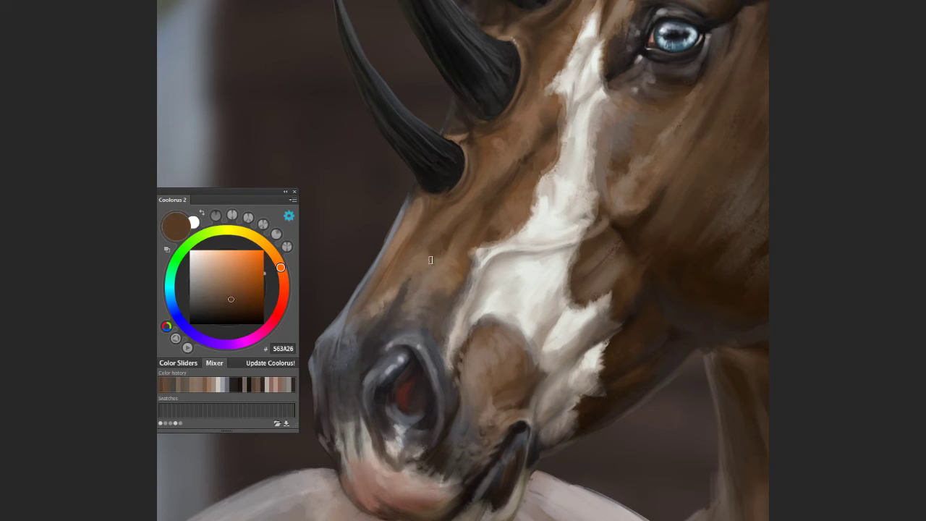
{"action": "left_click", "coordinate": [404, 270], "text": "alt"}
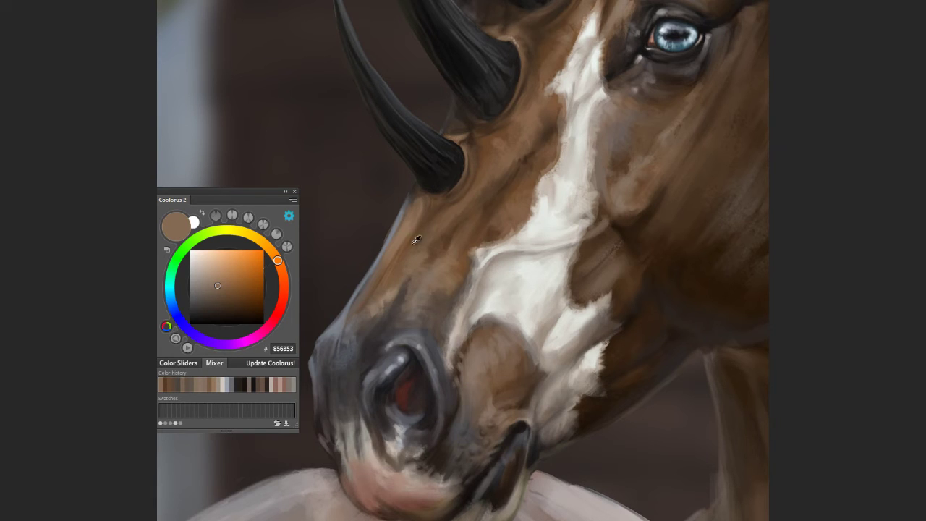
{"action": "left_click", "coordinate": [415, 241], "text": "alt"}
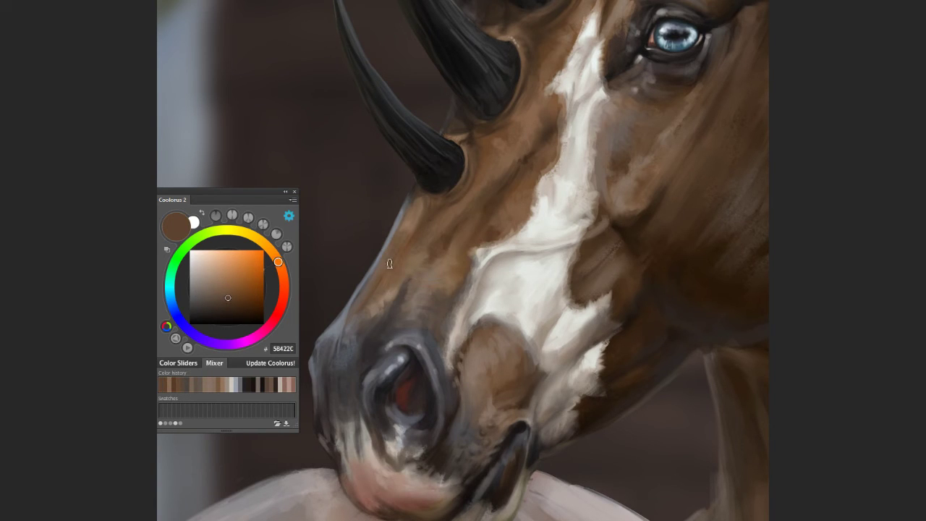
{"action": "left_click", "coordinate": [403, 217], "text": "alt"}
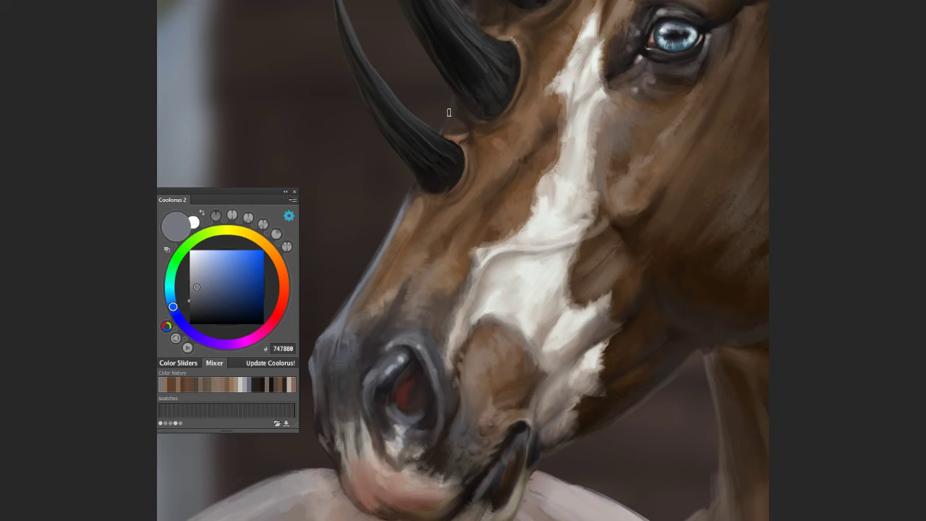
{"action": "left_click", "coordinate": [446, 247], "text": "alt"}
{"action": "left_click", "coordinate": [474, 227], "text": "alt"}
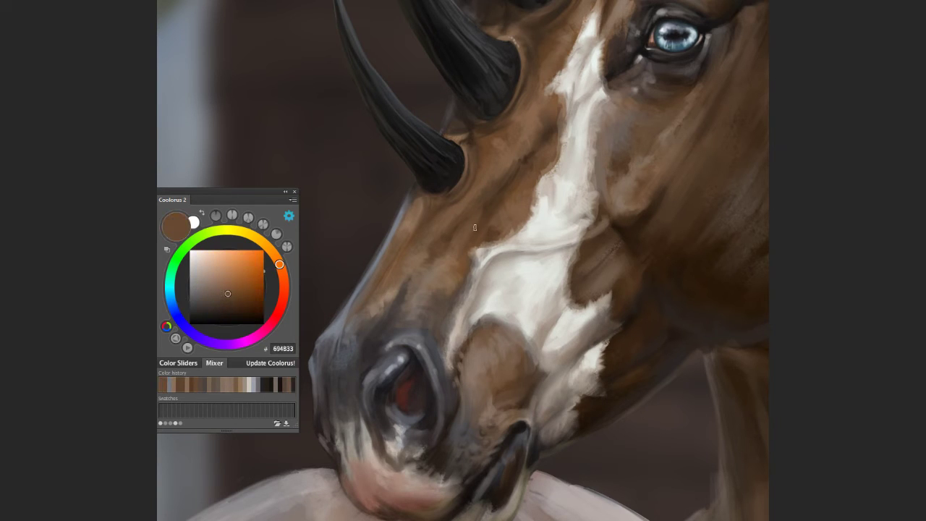
{"action": "left_click", "coordinate": [382, 375], "text": "alt"}
{"action": "left_click", "coordinate": [375, 417], "text": "alt"}
{"action": "left_click", "coordinate": [373, 375], "text": "alt"}
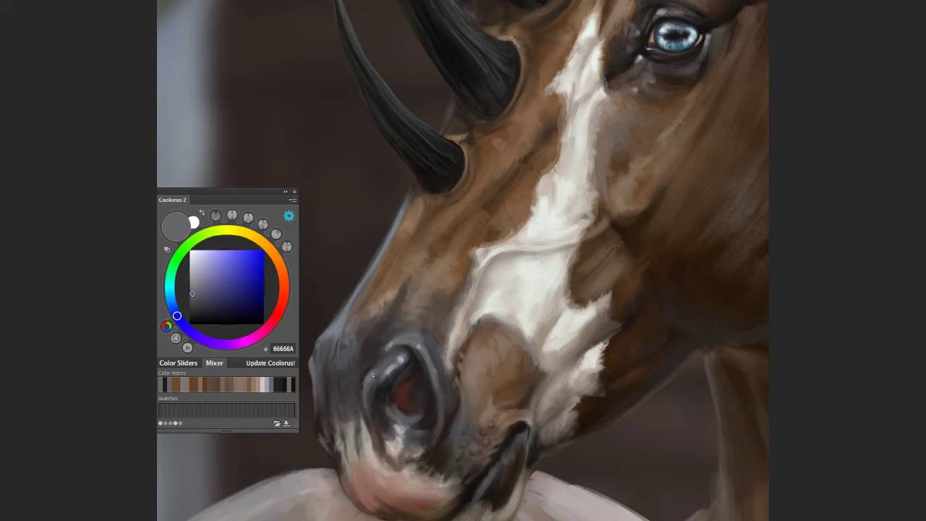
Step: Bring the eye and cheek into view and pick dark and medium browns for the cheek
{"action": "left_click_drag", "start_coordinate": [673, 315], "coordinate": [528, 341]}
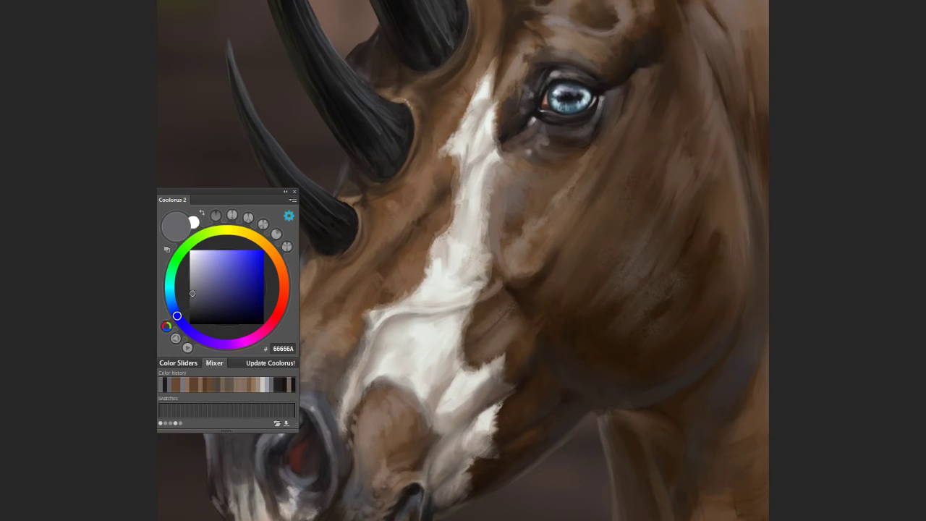
{"action": "left_click", "coordinate": [510, 303], "text": "alt"}
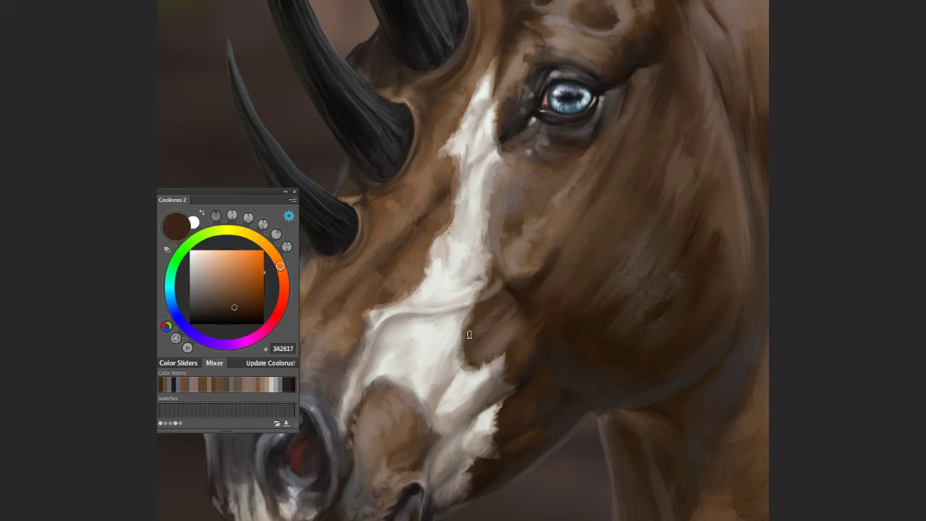
{"action": "left_click", "coordinate": [515, 313], "text": "alt"}
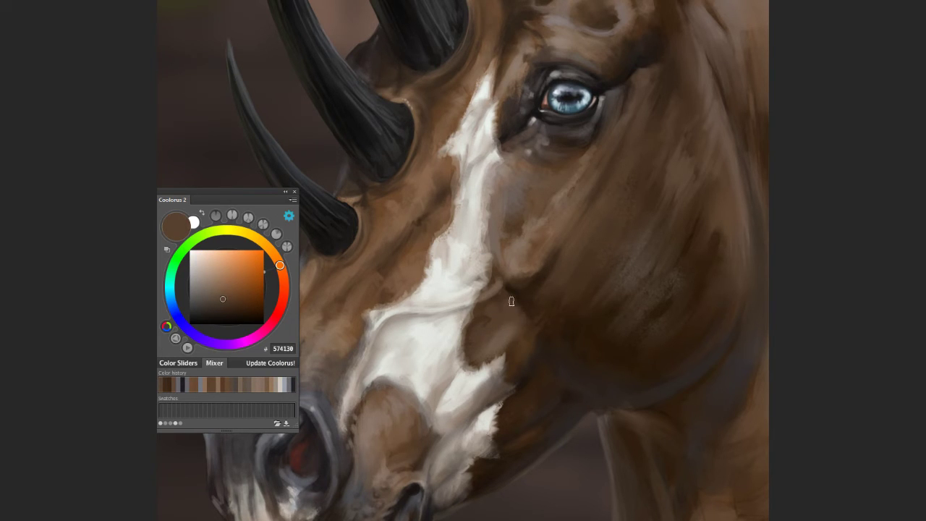
{"action": "left_click", "coordinate": [365, 421], "text": "alt"}
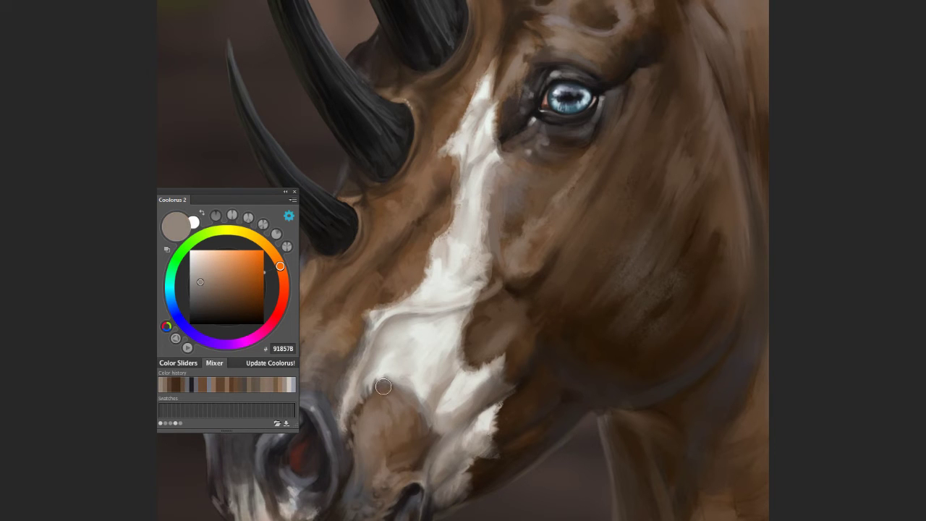
Step: Sample greys and whites from the blaze, ending on pale off-white DCE1D9
{"action": "scroll", "coordinate": [427, 449], "scroll_direction": "down", "scroll_amount": 5}
{"action": "scroll", "coordinate": [444, 308], "scroll_direction": "up", "scroll_amount": 6}
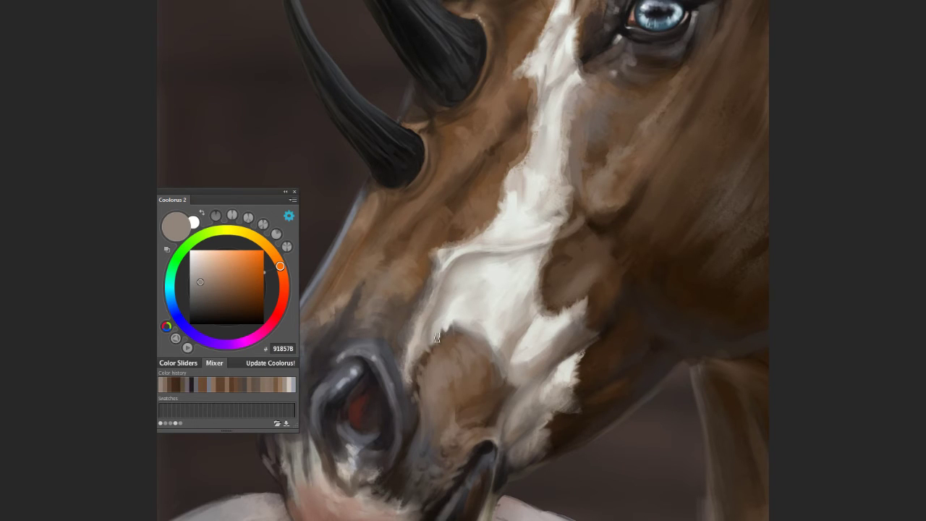
{"action": "left_click", "coordinate": [424, 355], "text": "alt"}
{"action": "left_click", "coordinate": [467, 324], "text": "alt"}
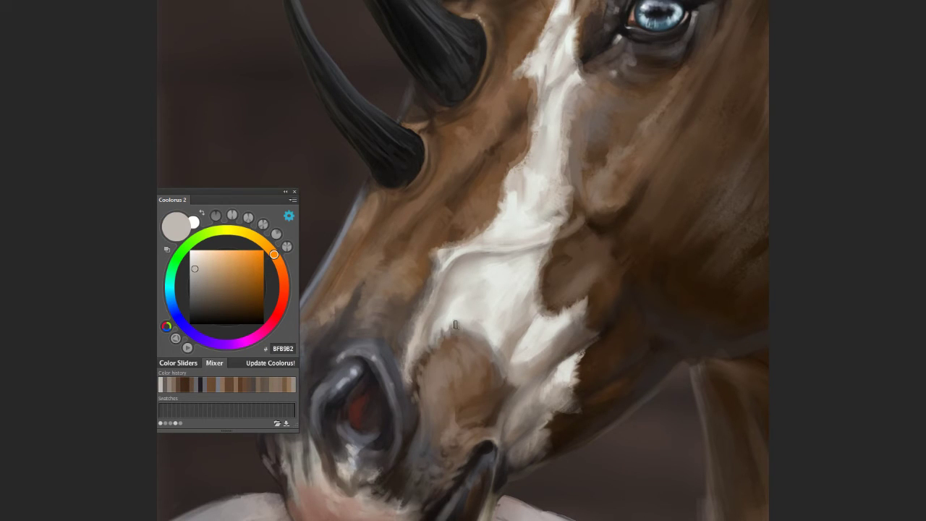
{"action": "left_click", "coordinate": [482, 264], "text": "alt"}
{"action": "left_click", "coordinate": [495, 259], "text": "alt"}
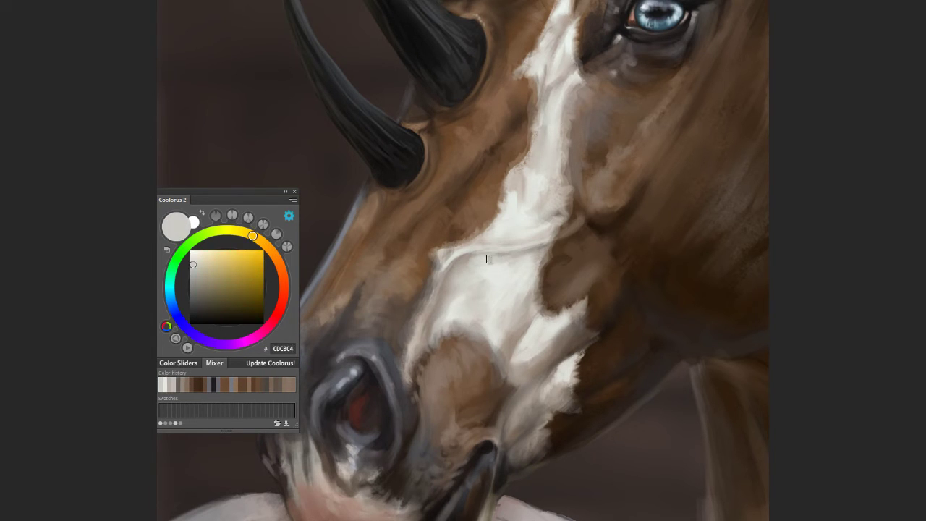
{"action": "left_click", "coordinate": [449, 284], "text": "alt"}
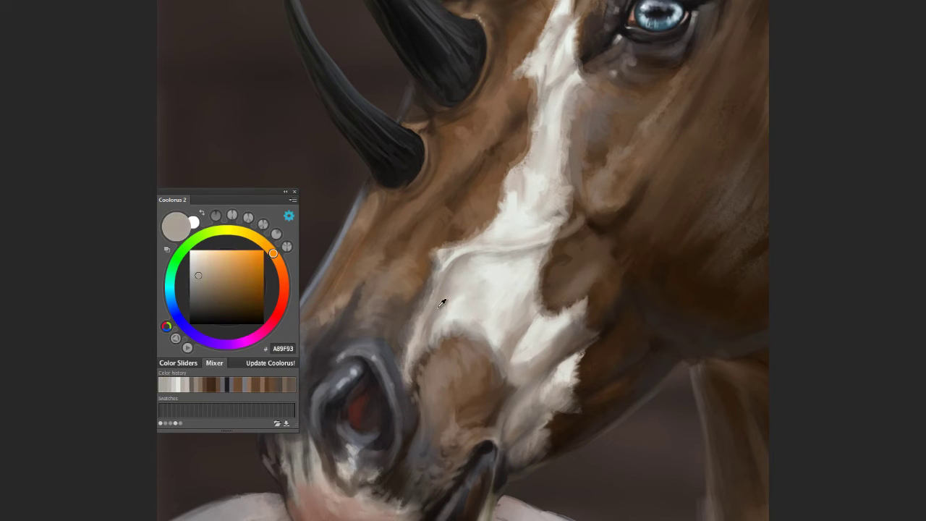
{"action": "left_click", "coordinate": [432, 326], "text": "alt"}
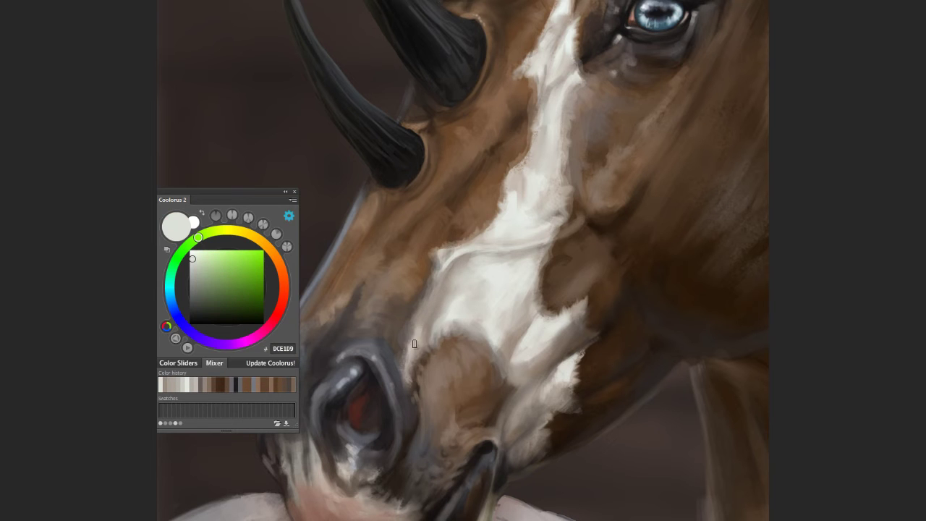
Step: Zoom in on the mane knot behind the right ear and pick a near-white highlight colour
{"action": "scroll", "coordinate": [420, 394], "scroll_direction": "down", "scroll_amount": 3}
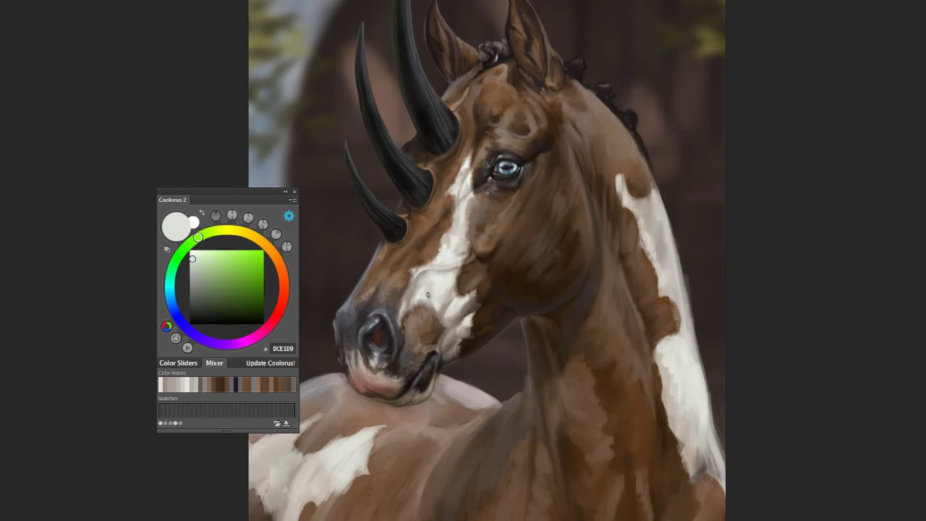
{"action": "scroll", "coordinate": [470, 152], "scroll_direction": "up", "scroll_amount": 2}
{"action": "scroll", "coordinate": [470, 152], "scroll_direction": "up", "scroll_amount": 3}
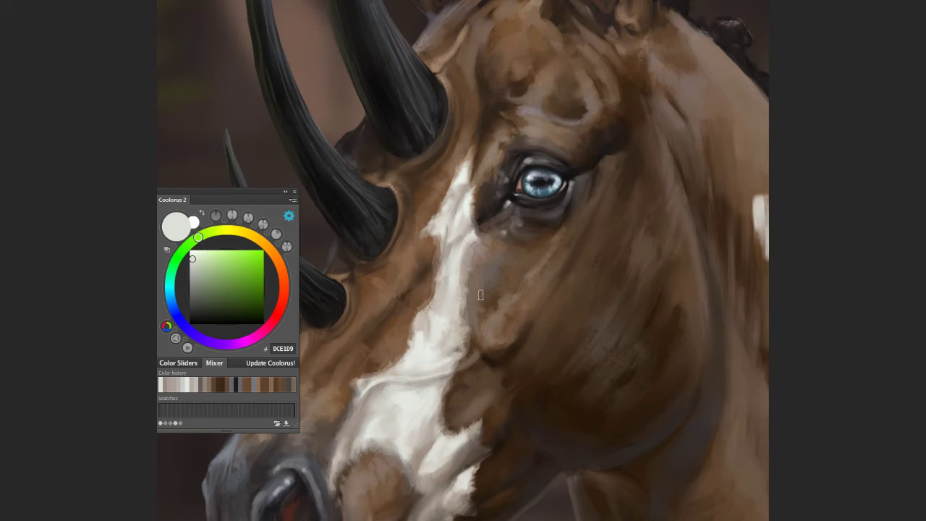
{"action": "scroll", "coordinate": [614, 181], "scroll_direction": "up", "scroll_amount": 1}
{"action": "scroll", "coordinate": [614, 174], "scroll_direction": "up", "scroll_amount": 4}
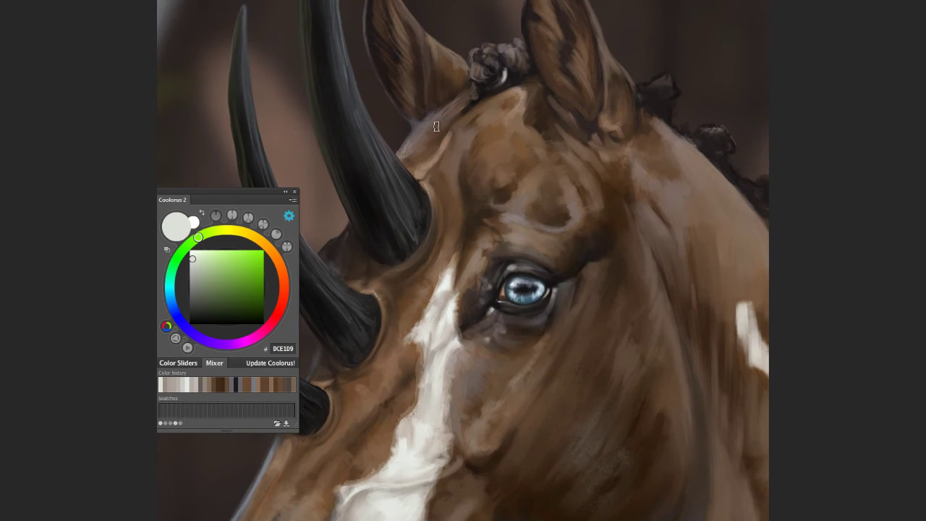
{"action": "scroll", "coordinate": [571, 118], "scroll_direction": "up", "scroll_amount": 2}
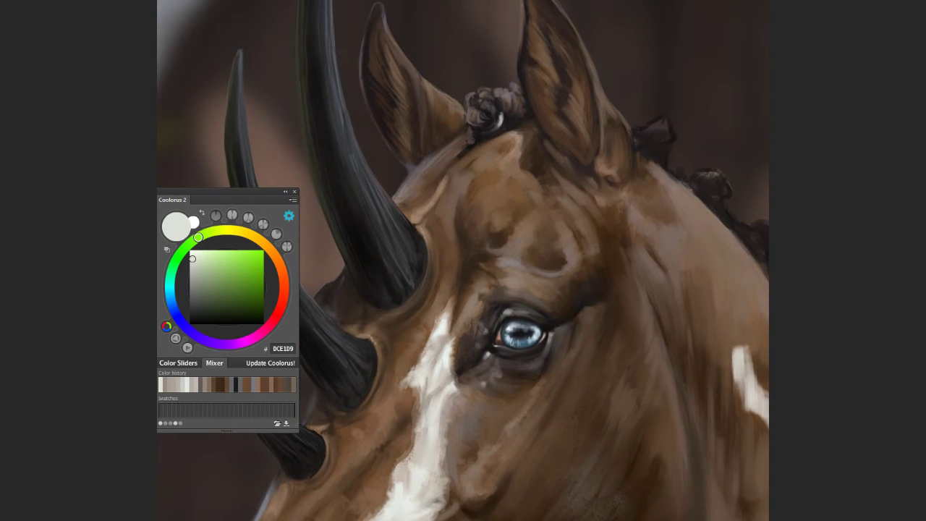
{"action": "left_click", "coordinate": [560, 154], "text": "alt"}
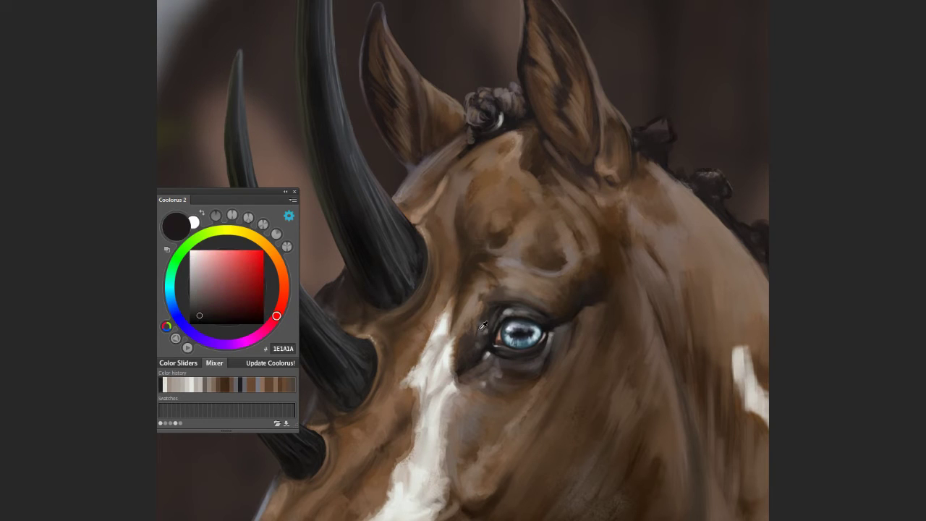
{"action": "left_click", "coordinate": [450, 323], "text": "alt"}
Step: Dab white highlights and greyish-brown texture onto the dark mane knot
{"action": "left_click", "coordinate": [562, 158], "text": "alt"}
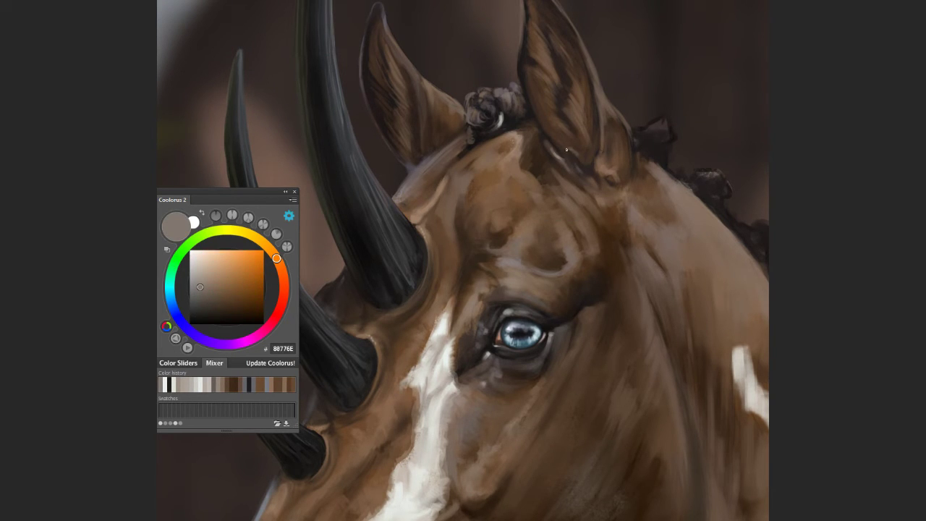
{"action": "left_click", "coordinate": [581, 154], "text": "alt"}
{"action": "left_click", "coordinate": [564, 204], "text": "alt"}
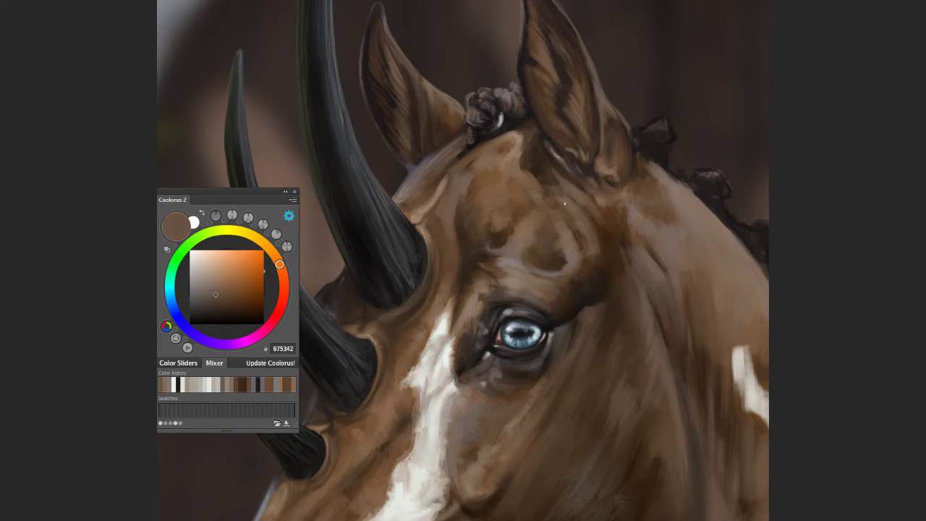
{"action": "left_click", "coordinate": [661, 135], "text": "alt"}
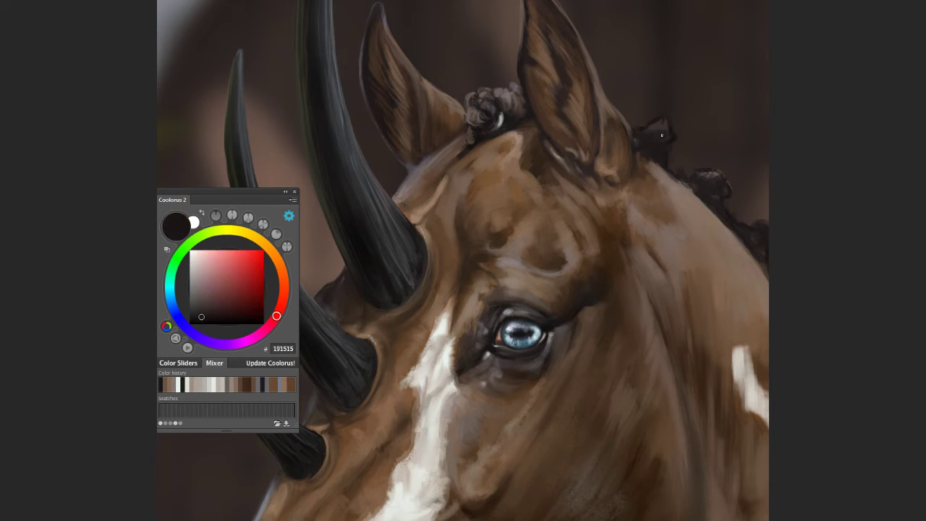
{"action": "left_click", "coordinate": [499, 116], "text": "alt"}
{"action": "left_click", "coordinate": [650, 136]}
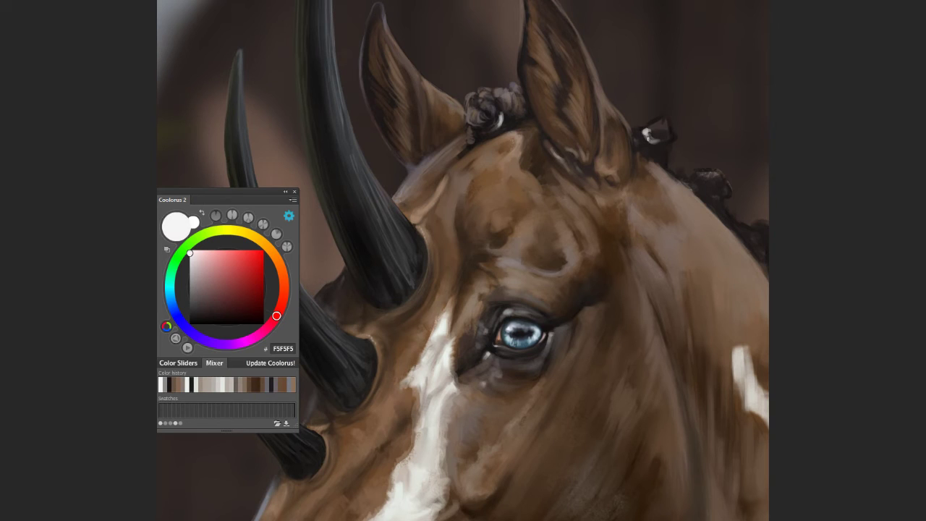
{"action": "left_click", "coordinate": [512, 93], "text": "alt"}
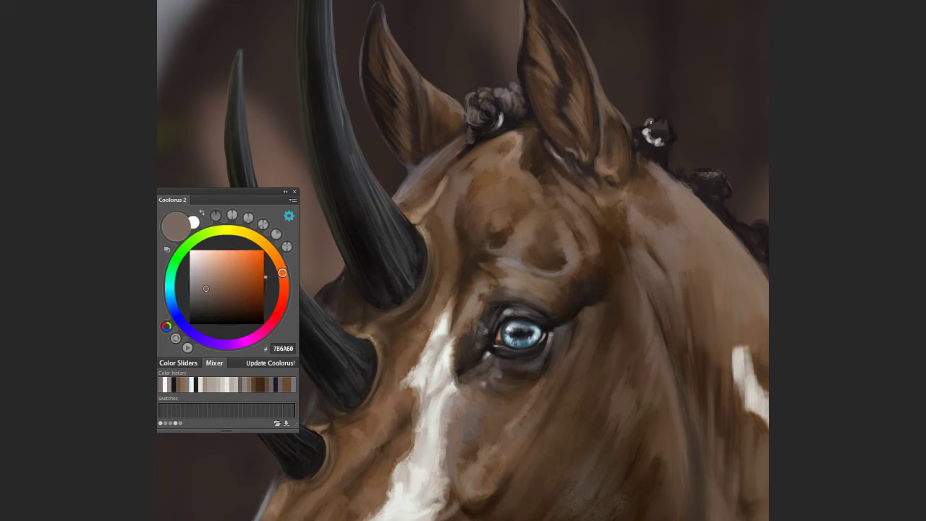
{"action": "left_click_drag", "start_coordinate": [666, 125], "coordinate": [667, 149]}
Step: Sample dark and mid tones around the knot, ending on dark 3E3636
{"action": "left_click", "coordinate": [666, 148], "text": "alt"}
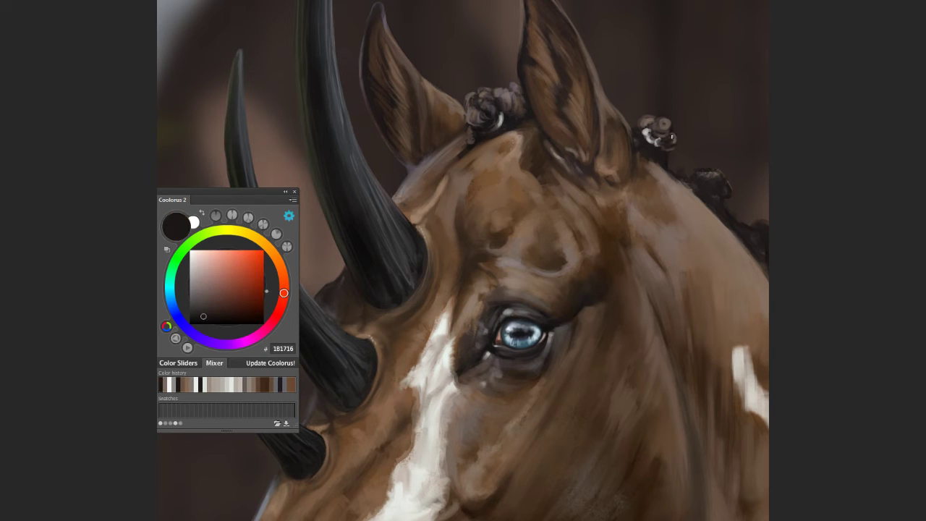
{"action": "left_click", "coordinate": [661, 156], "text": "alt"}
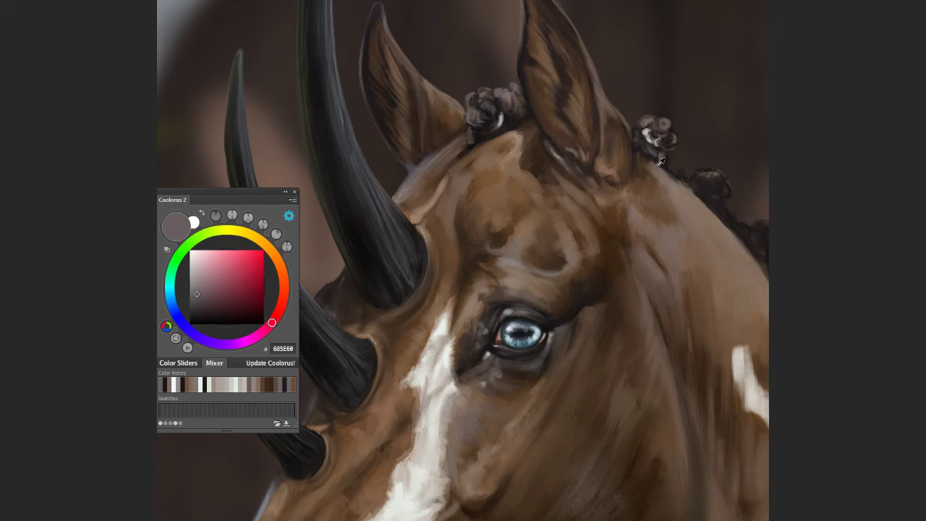
{"action": "left_click", "coordinate": [661, 162], "text": "alt"}
{"action": "left_click", "coordinate": [657, 155], "text": "alt"}
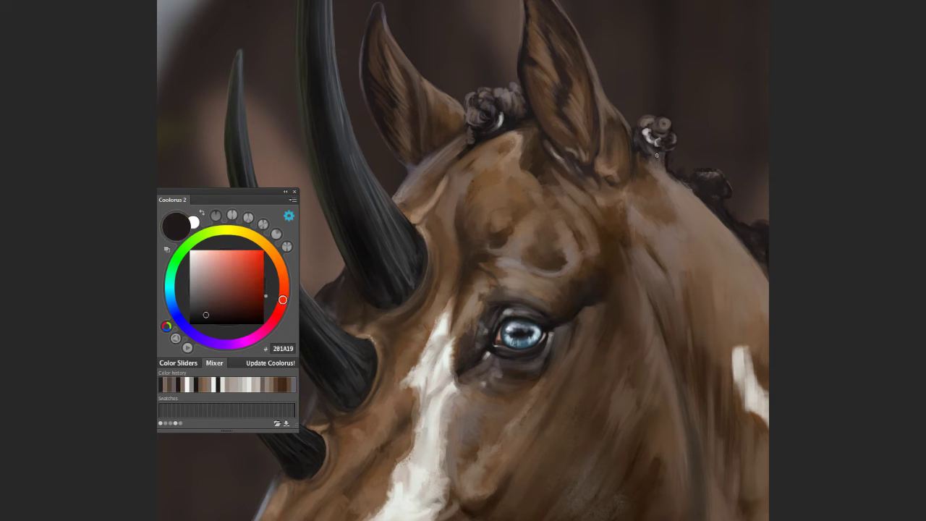
{"action": "left_click", "coordinate": [634, 124], "text": "alt"}
{"action": "left_click", "coordinate": [669, 128], "text": "alt"}
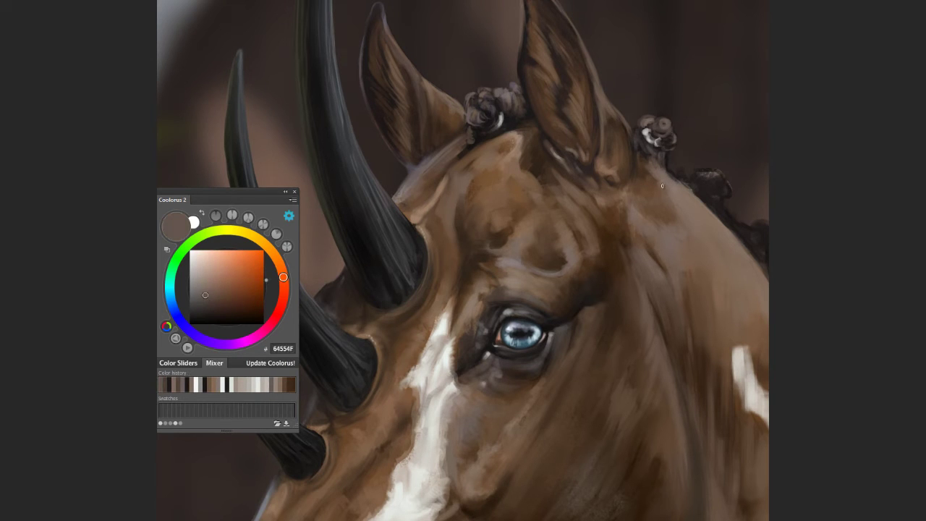
{"action": "left_click_drag", "start_coordinate": [662, 186], "coordinate": [589, 204]}
Step: Paint white highlight strokes on the first mane bun down the neck
{"action": "left_click", "coordinate": [595, 180], "text": "alt"}
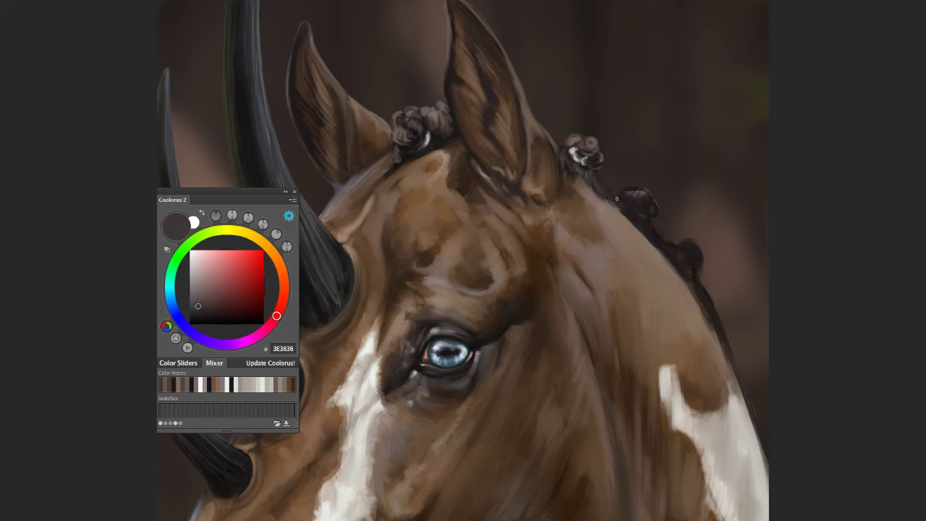
{"action": "left_click", "coordinate": [630, 221], "text": "alt"}
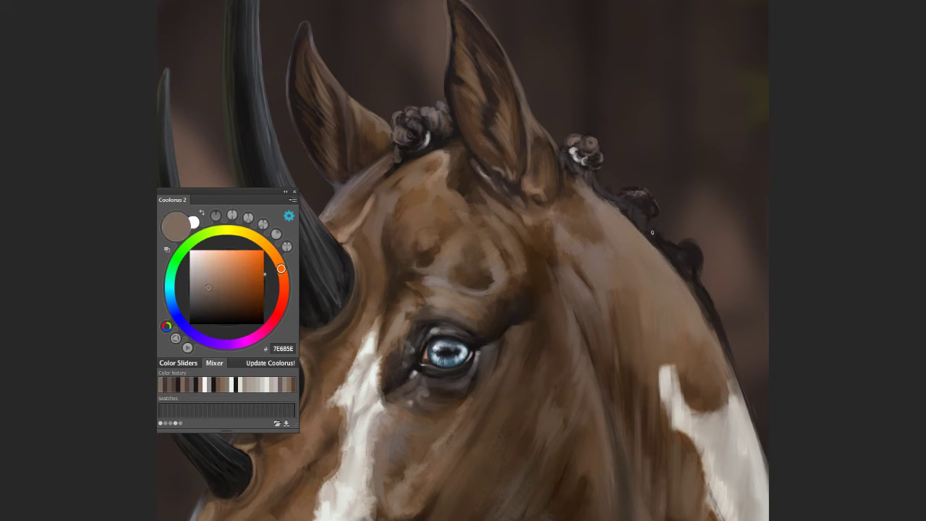
{"action": "left_click", "coordinate": [674, 378], "text": "alt"}
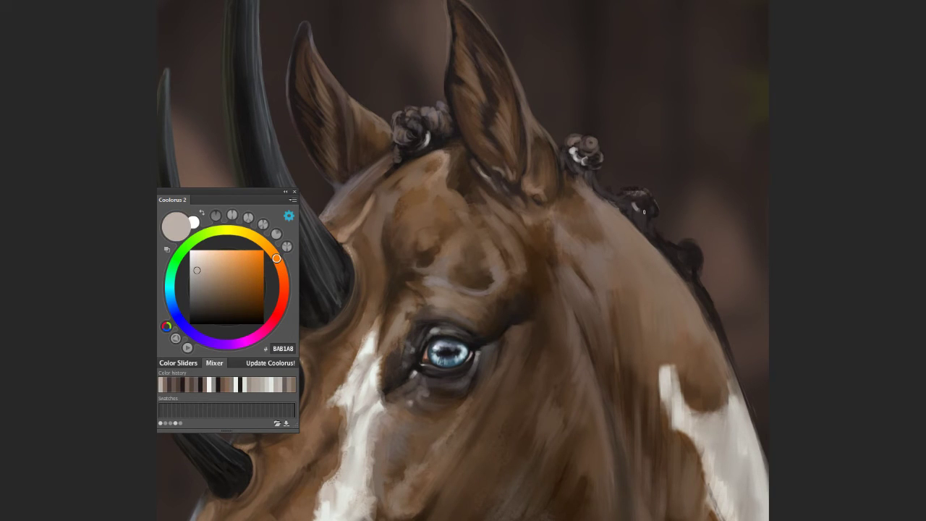
{"action": "left_click_drag", "start_coordinate": [643, 211], "coordinate": [630, 204]}
{"action": "left_click", "coordinate": [639, 204], "text": "alt"}
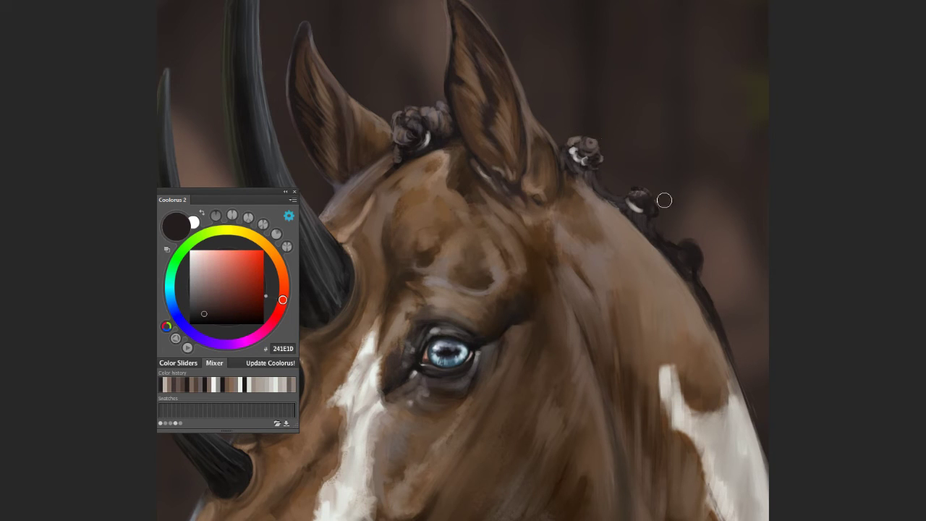
{"action": "left_click", "coordinate": [628, 190], "text": "alt"}
{"action": "left_click", "coordinate": [579, 136], "text": "alt"}
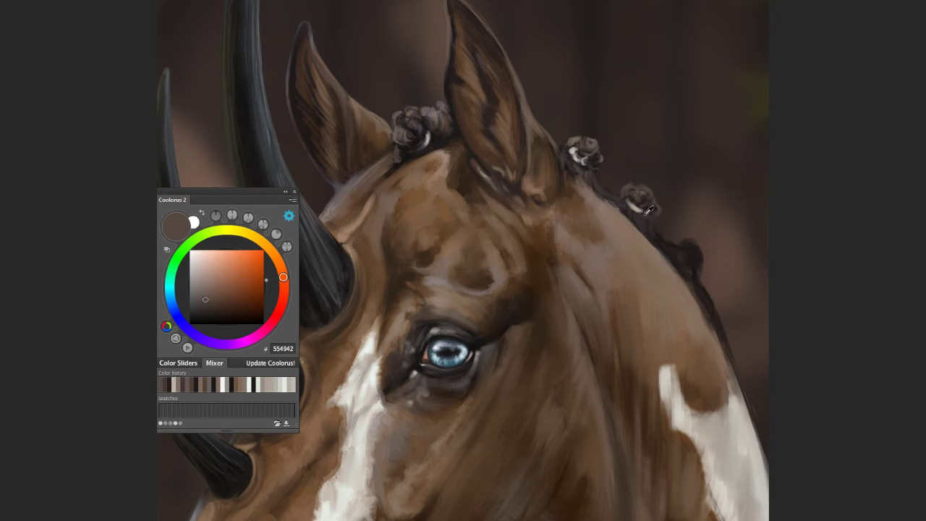
{"action": "left_click", "coordinate": [649, 210], "text": "alt"}
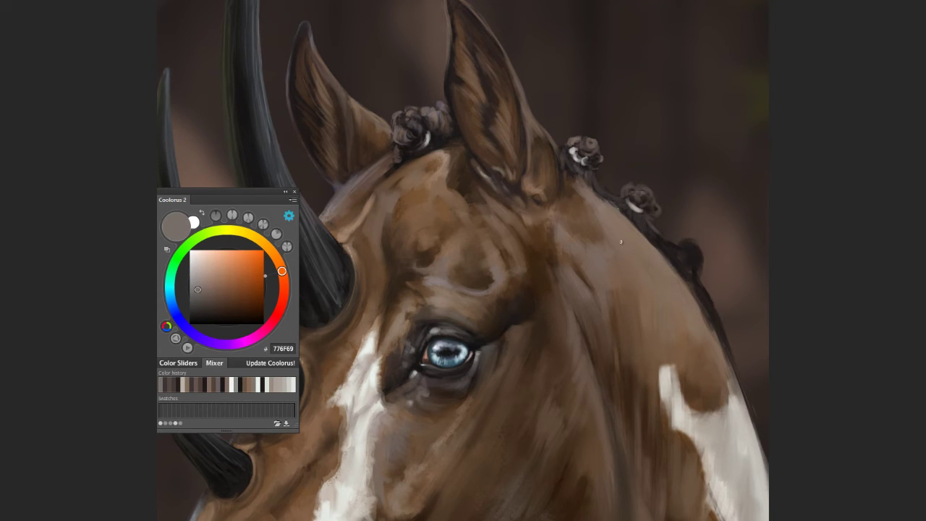
Step: Lighten the next bump down the mane with a lighter brown
{"action": "left_click", "coordinate": [578, 147], "text": "alt"}
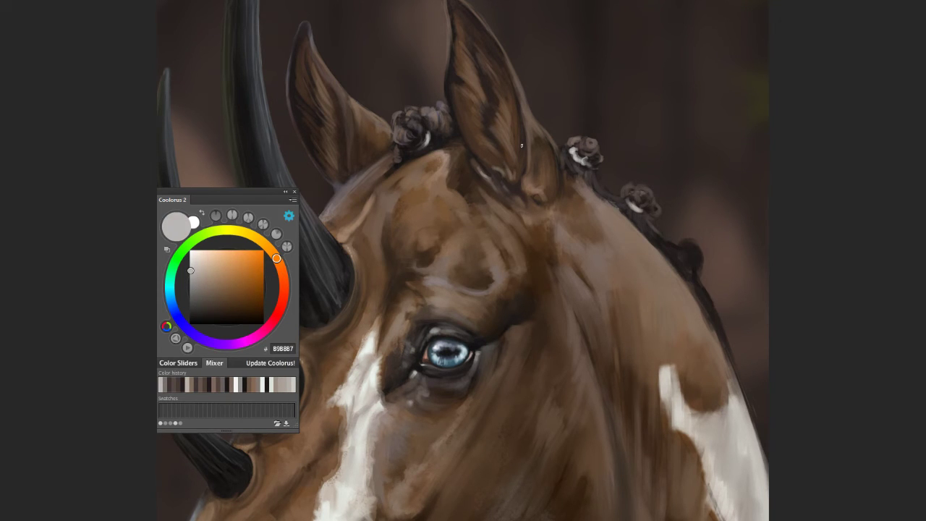
{"action": "left_click", "coordinate": [659, 208], "text": "alt"}
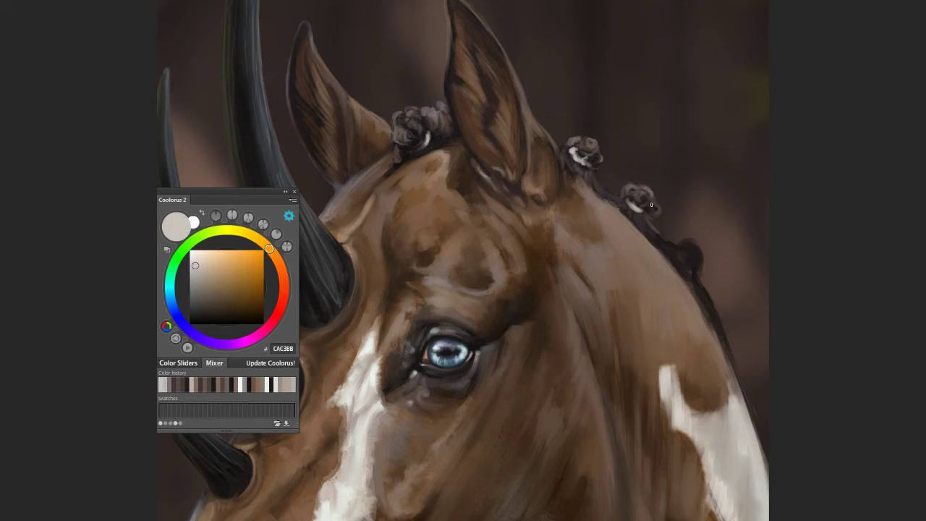
{"action": "left_click", "coordinate": [652, 218], "text": "alt"}
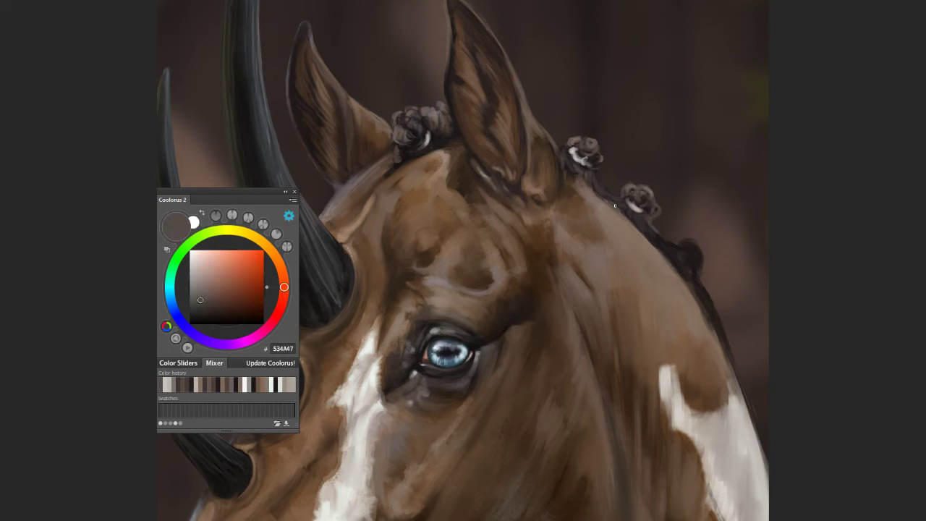
{"action": "left_click", "coordinate": [685, 242], "text": "alt"}
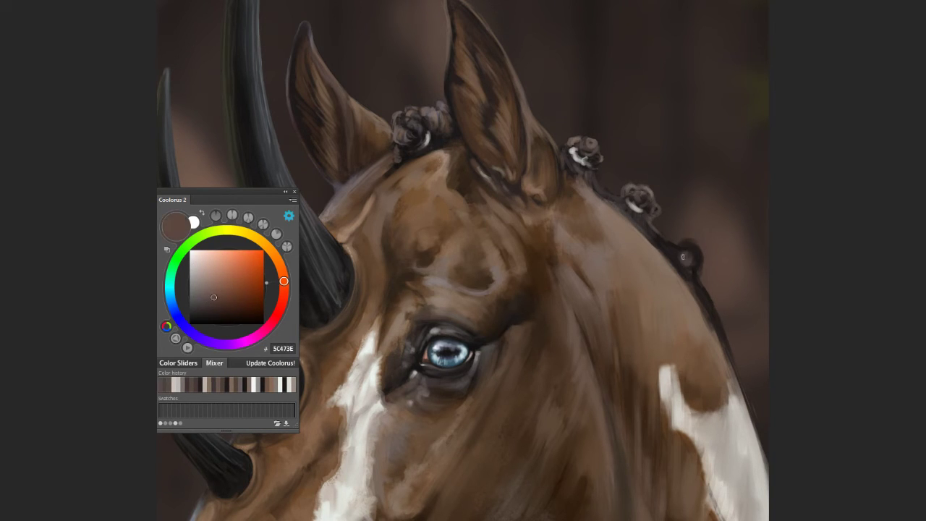
{"action": "left_click", "coordinate": [686, 255], "text": "alt"}
{"action": "left_click_drag", "start_coordinate": [699, 251], "coordinate": [700, 276]}
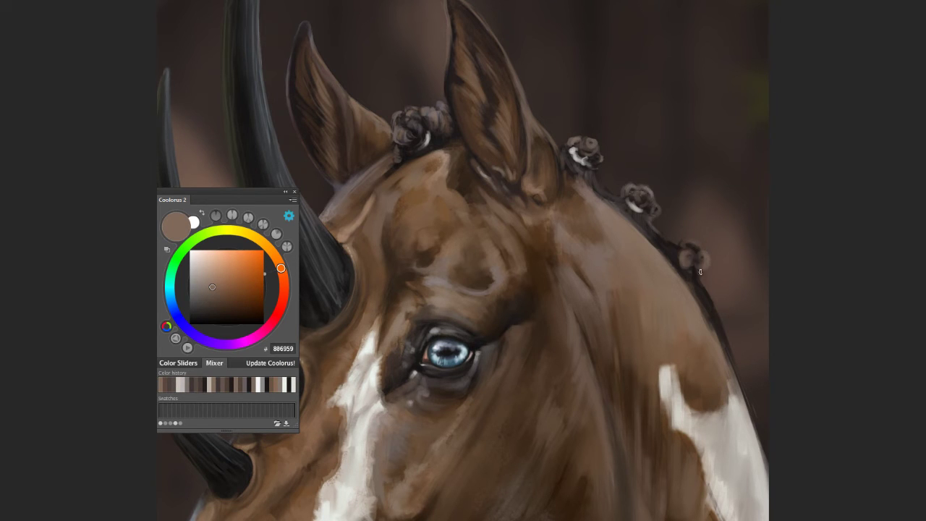
Step: Dab a greyish highlight on the lowest bead, leaving colour 887C79 active
{"action": "left_click", "coordinate": [679, 248], "text": "alt"}
{"action": "left_click", "coordinate": [729, 436], "text": "alt"}
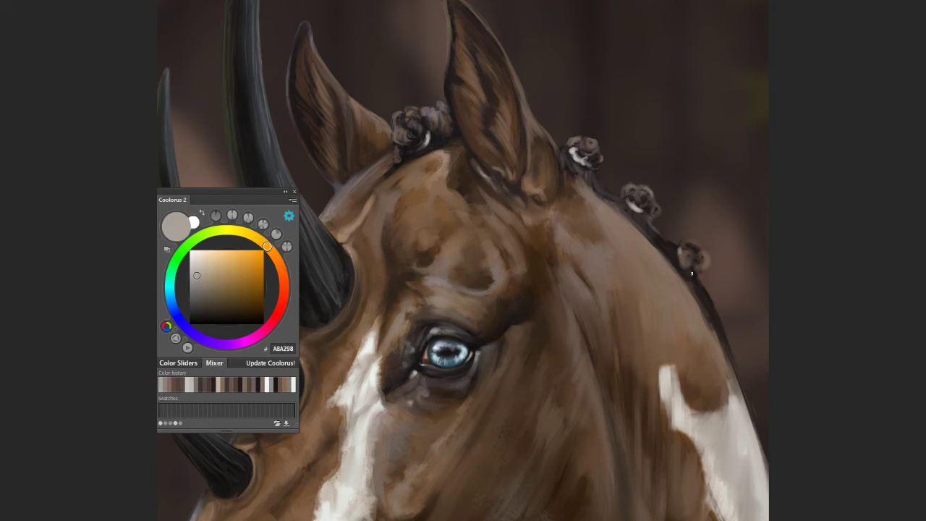
{"action": "left_click", "coordinate": [686, 253], "text": "alt"}
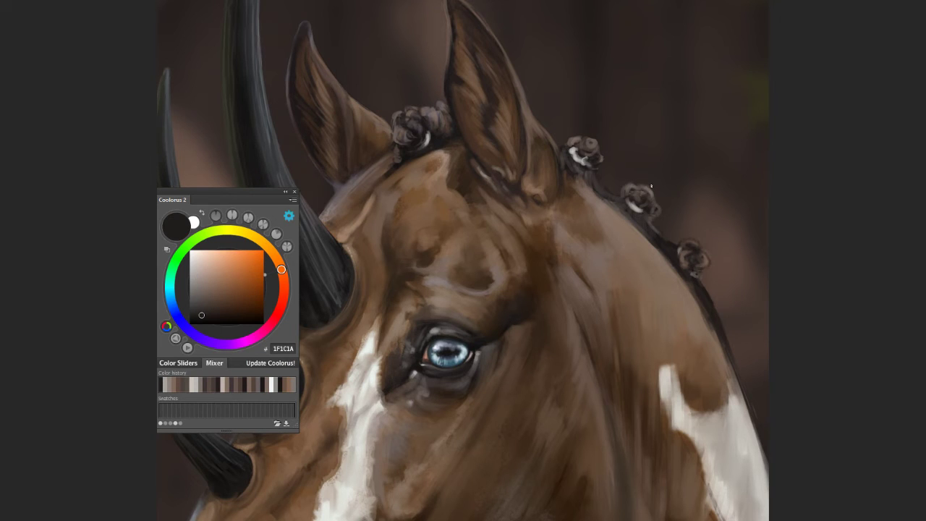
{"action": "left_click", "coordinate": [591, 262], "text": "alt"}
{"action": "left_click", "coordinate": [690, 254], "text": "alt"}
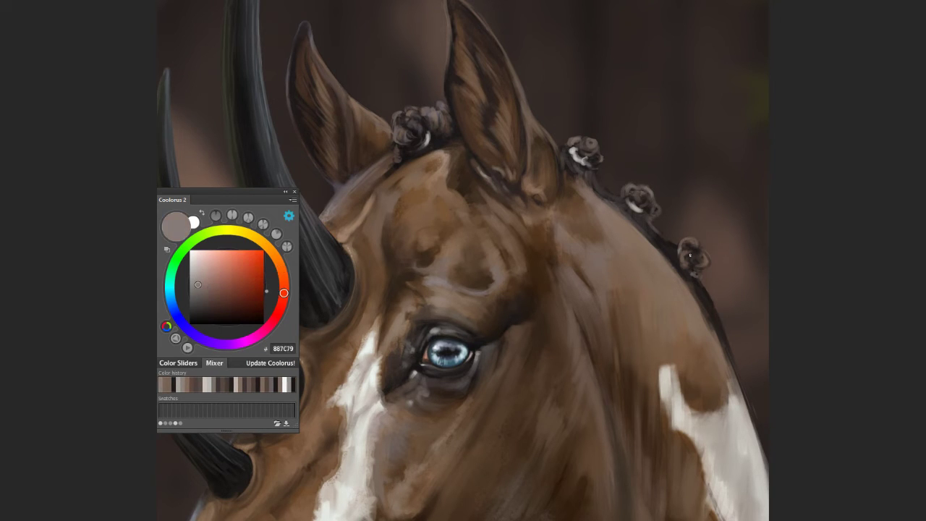
{"action": "left_click_drag", "start_coordinate": [693, 253], "coordinate": [697, 253]}
Step: Paint over the knobbed crest in black to form a plain dark mane edge
{"action": "key", "text": "ctrl+minus"}
{"action": "key", "text": "ctrl+minus"}
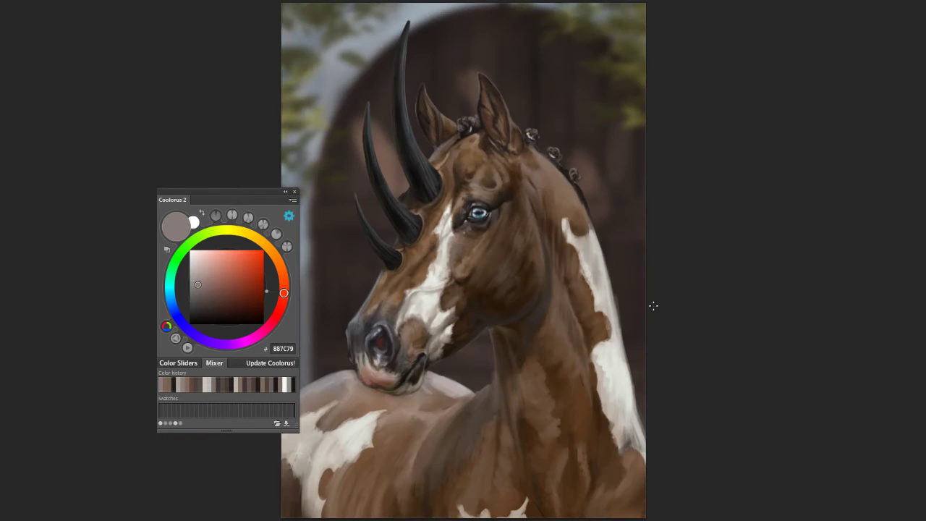
{"action": "key", "text": "ctrl+minus"}
{"action": "scroll", "coordinate": [528, 170], "scroll_direction": "up", "scroll_amount": 3}
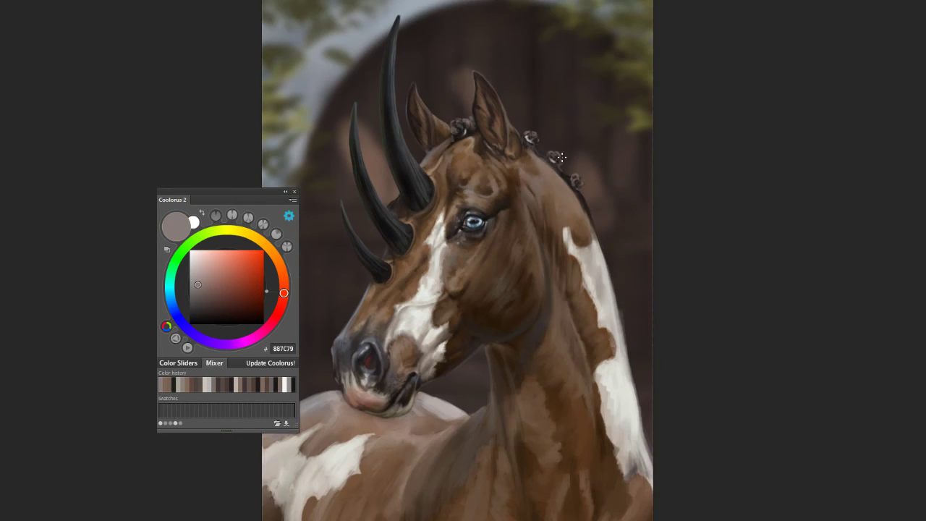
{"action": "scroll", "coordinate": [550, 188], "scroll_direction": "up", "scroll_amount": 3}
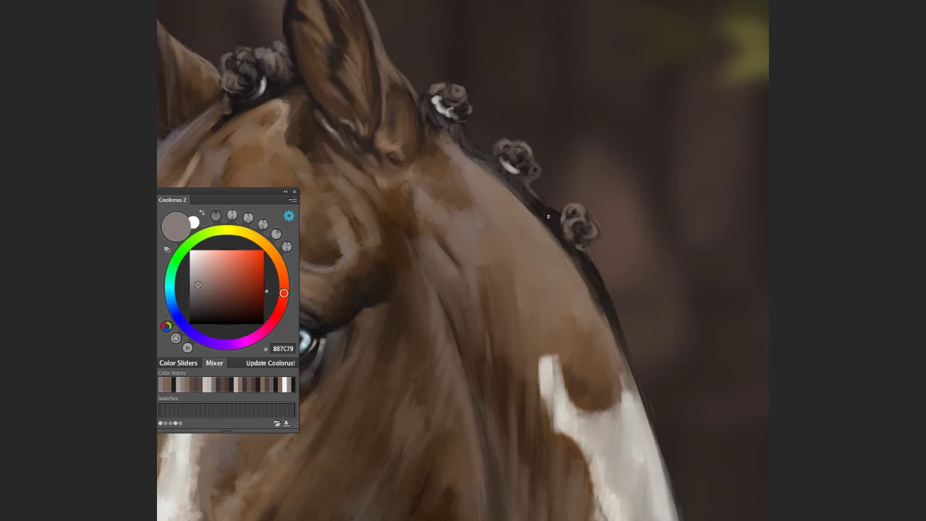
{"action": "scroll", "coordinate": [477, 291], "scroll_direction": "down", "scroll_amount": 3}
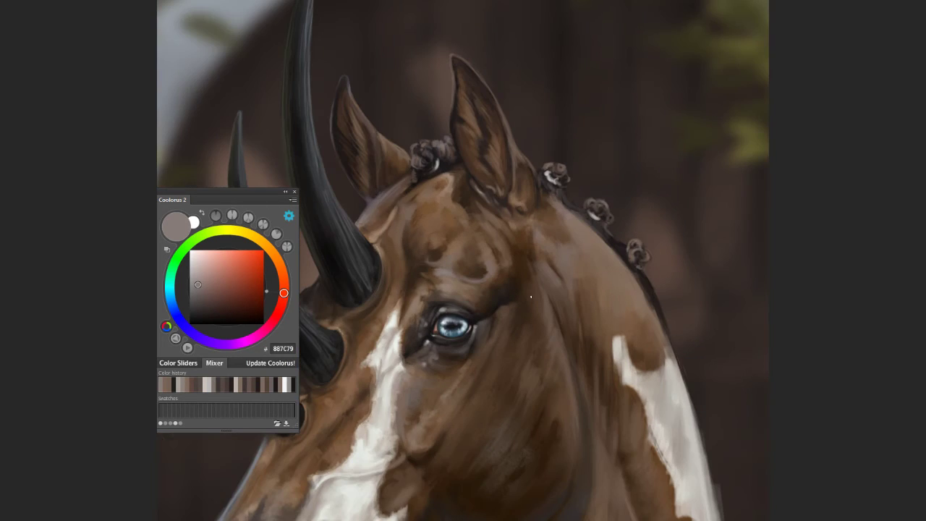
{"action": "left_click", "coordinate": [619, 248], "text": "alt"}
{"action": "left_click", "coordinate": [444, 168], "text": "alt"}
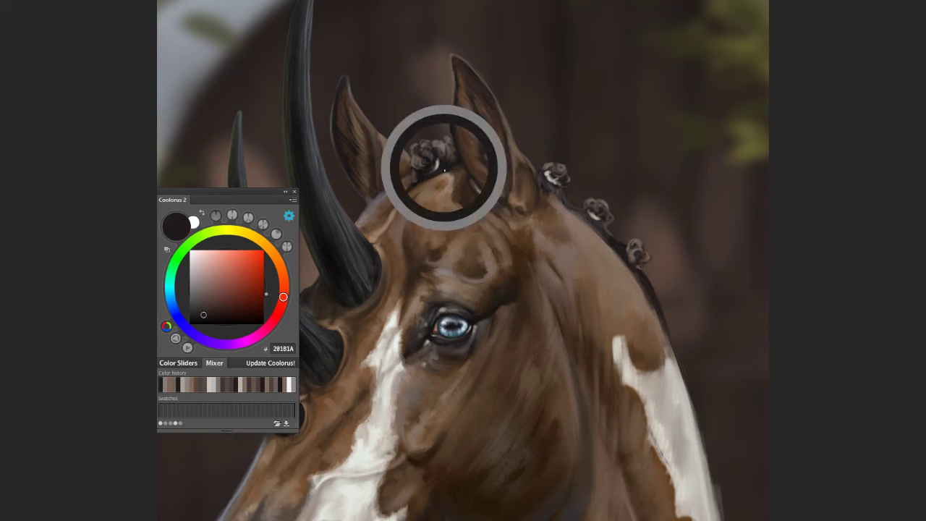
{"action": "left_click_drag", "start_coordinate": [556, 174], "coordinate": [605, 215]}
{"action": "key", "text": "d"}
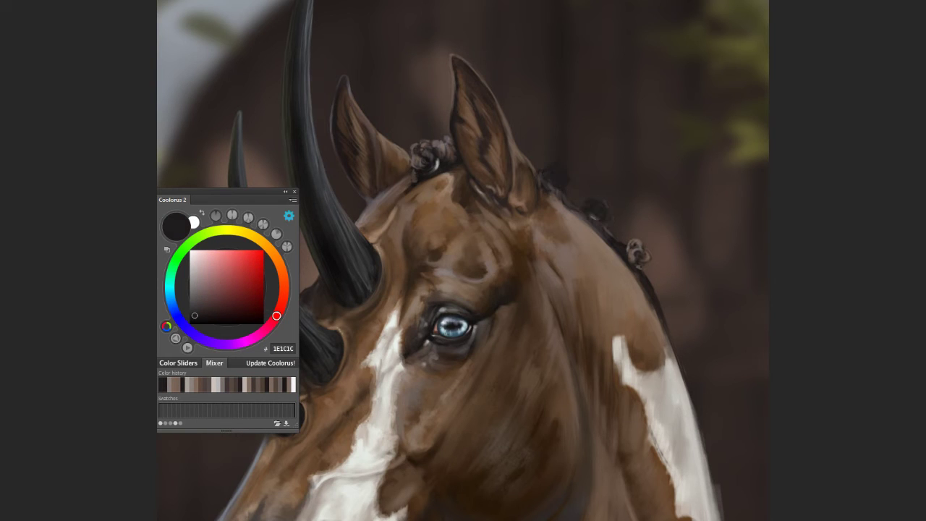
{"action": "mouse_move", "coordinate": [556, 173]}
{"action": "left_mouse_down"}
{"action": "mouse_move", "coordinate": [632, 239]}
{"action": "mouse_move", "coordinate": [666, 311]}
{"action": "left_mouse_up"}
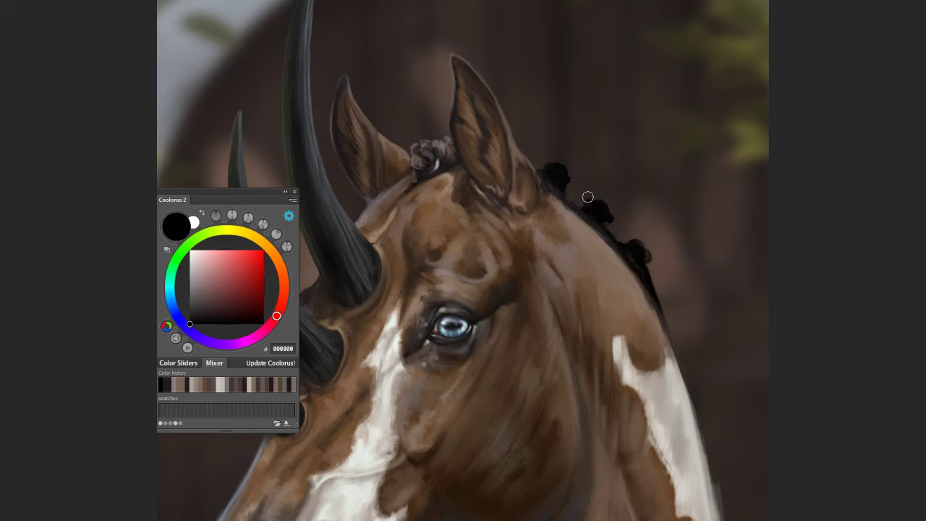
{"action": "left_click_drag", "start_coordinate": [541, 157], "coordinate": [637, 249]}
Step: With a smaller brush, paint dark mane strands and braid buns along the crest
{"action": "key", "text": "bracketleft"}
{"action": "key", "text": "bracketleft"}
{"action": "key", "text": "bracketleft"}
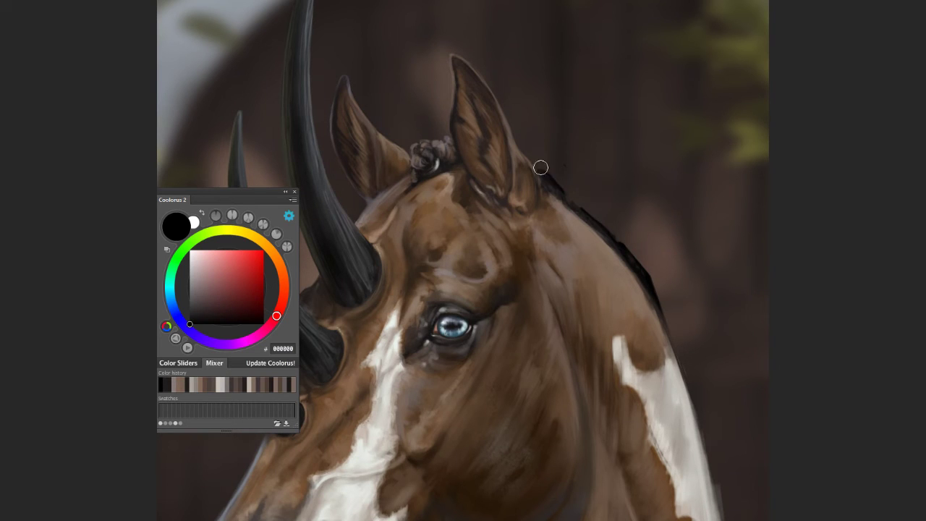
{"action": "mouse_move", "coordinate": [554, 168]}
{"action": "left_mouse_down"}
{"action": "mouse_move", "coordinate": [577, 207]}
{"action": "mouse_move", "coordinate": [615, 216]}
{"action": "mouse_move", "coordinate": [601, 213]}
{"action": "mouse_move", "coordinate": [608, 218]}
{"action": "mouse_move", "coordinate": [590, 225]}
{"action": "left_mouse_up"}
{"action": "left_click_drag", "start_coordinate": [565, 178], "coordinate": [579, 197]}
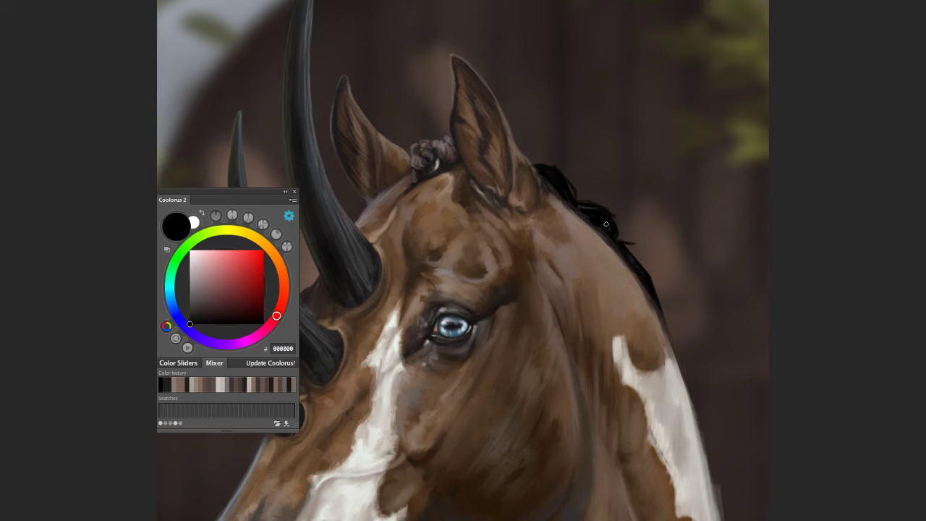
{"action": "left_click_drag", "start_coordinate": [620, 245], "coordinate": [659, 303]}
{"action": "mouse_move", "coordinate": [632, 257]}
{"action": "left_mouse_down"}
{"action": "mouse_move", "coordinate": [649, 271]}
{"action": "mouse_move", "coordinate": [642, 248]}
{"action": "mouse_move", "coordinate": [654, 261]}
{"action": "mouse_move", "coordinate": [641, 251]}
{"action": "left_mouse_up"}
{"action": "mouse_move", "coordinate": [614, 209]}
{"action": "left_mouse_down"}
{"action": "mouse_move", "coordinate": [606, 202]}
{"action": "mouse_move", "coordinate": [615, 217]}
{"action": "left_mouse_up"}
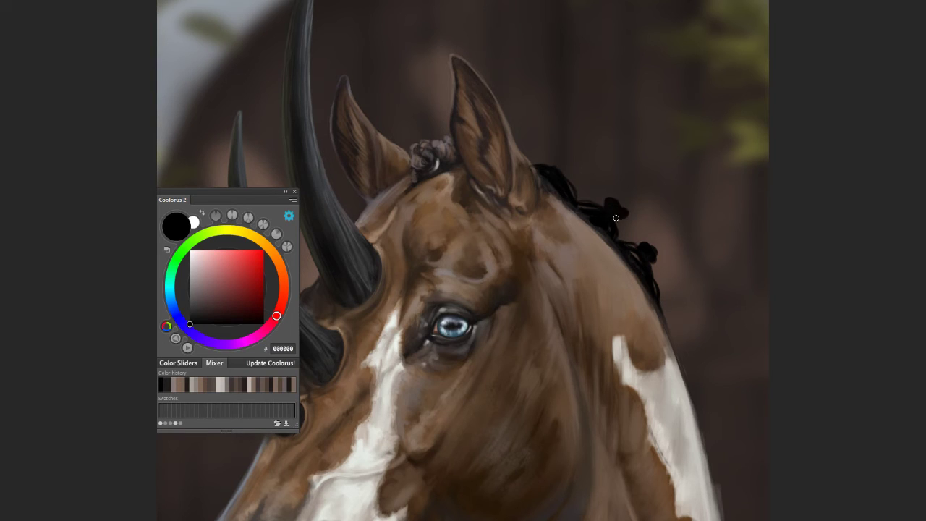
{"action": "mouse_move", "coordinate": [565, 189]}
{"action": "left_mouse_down"}
{"action": "mouse_move", "coordinate": [554, 165]}
{"action": "mouse_move", "coordinate": [562, 153]}
{"action": "mouse_move", "coordinate": [559, 163]}
{"action": "left_mouse_up"}
{"action": "mouse_move", "coordinate": [656, 315]}
{"action": "left_mouse_down"}
{"action": "mouse_move", "coordinate": [683, 348]}
{"action": "mouse_move", "coordinate": [666, 312]}
{"action": "mouse_move", "coordinate": [678, 340]}
{"action": "mouse_move", "coordinate": [684, 309]}
{"action": "mouse_move", "coordinate": [678, 364]}
{"action": "mouse_move", "coordinate": [692, 409]}
{"action": "left_mouse_up"}
Step: Brighten the bands on the first two mane ties with sampled grey 918F8B
{"action": "left_click", "coordinate": [688, 361], "text": "alt"}
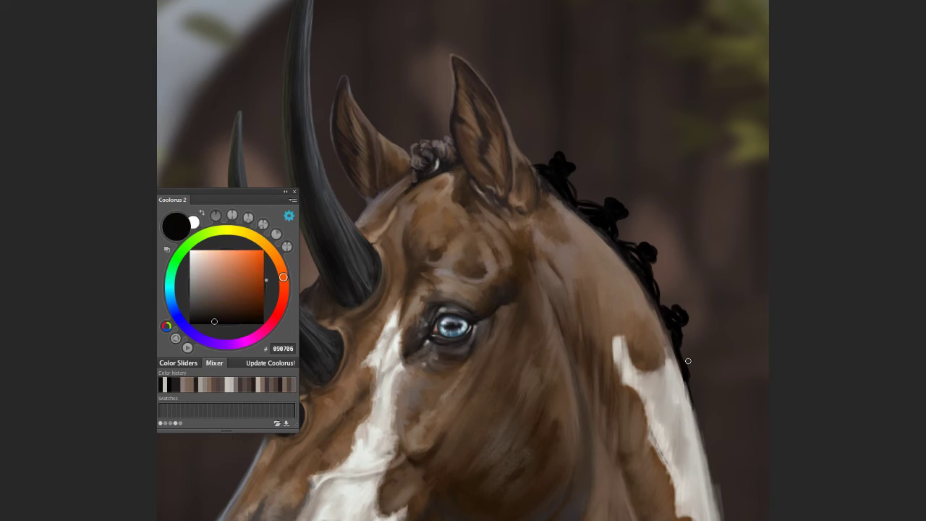
{"action": "scroll", "coordinate": [679, 405], "scroll_direction": "down", "scroll_amount": 5}
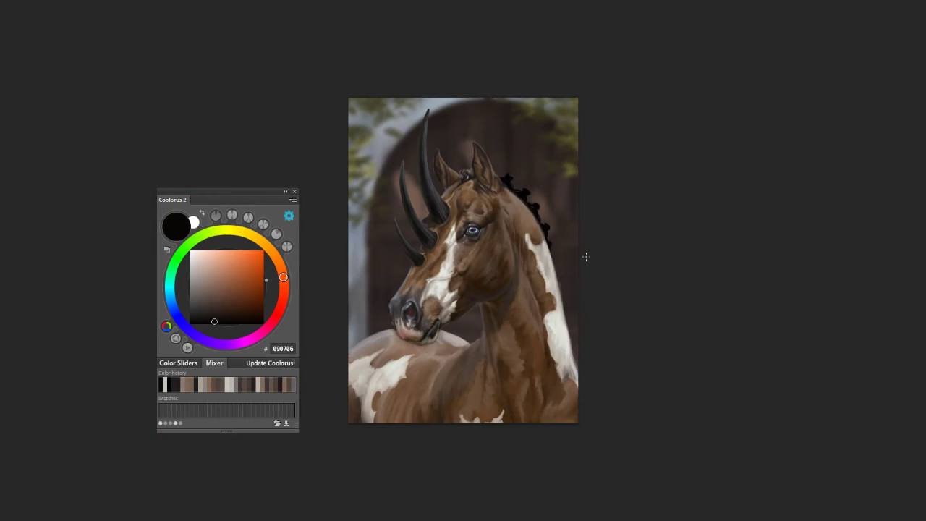
{"action": "scroll", "coordinate": [572, 114], "scroll_direction": "up", "scroll_amount": 5}
{"action": "left_click", "coordinate": [517, 133], "text": "alt"}
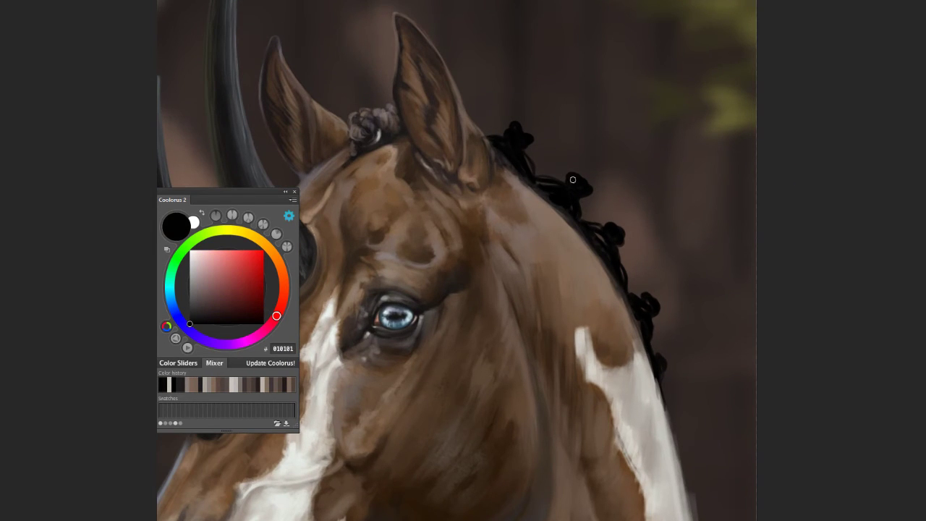
{"action": "left_click", "coordinate": [377, 134], "text": "alt"}
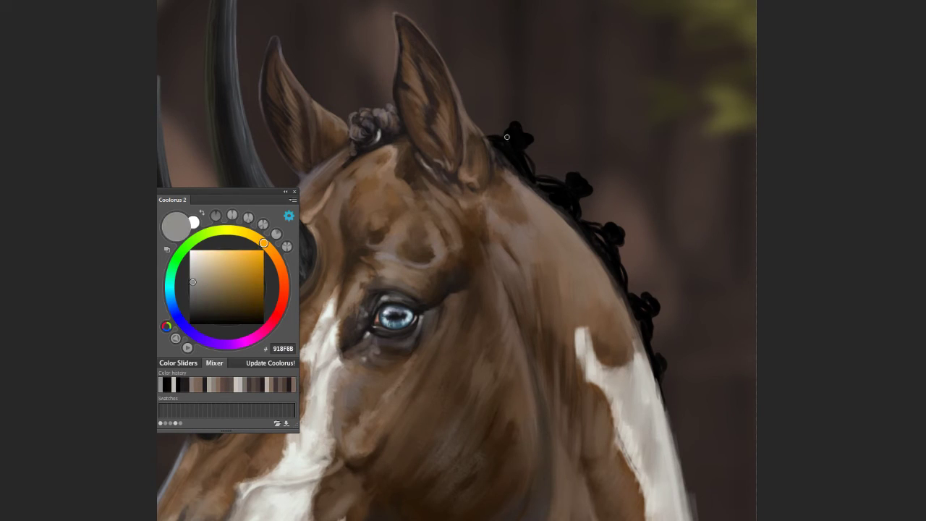
{"action": "left_click_drag", "start_coordinate": [511, 142], "coordinate": [524, 147]}
{"action": "left_click_drag", "start_coordinate": [577, 196], "coordinate": [567, 186]}
{"action": "key", "text": "ctrl+0"}
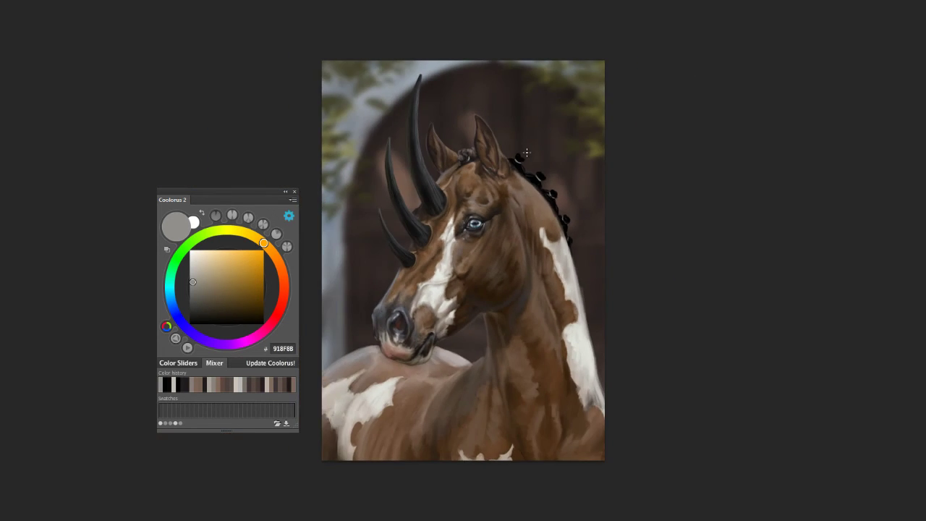
Step: Sample a muted brown near the mane and choose a new brush preset
{"action": "scroll", "coordinate": [527, 153], "scroll_direction": "up", "scroll_amount": 5}
{"action": "scroll", "coordinate": [499, 167], "scroll_direction": "up", "scroll_amount": 1}
{"action": "left_click", "coordinate": [531, 157], "text": "alt"}
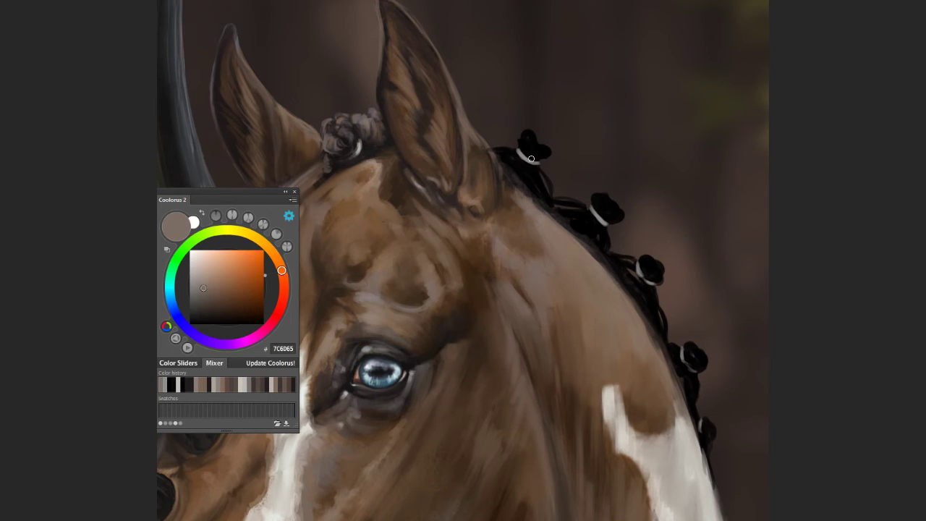
{"action": "right_click", "coordinate": [524, 143]}
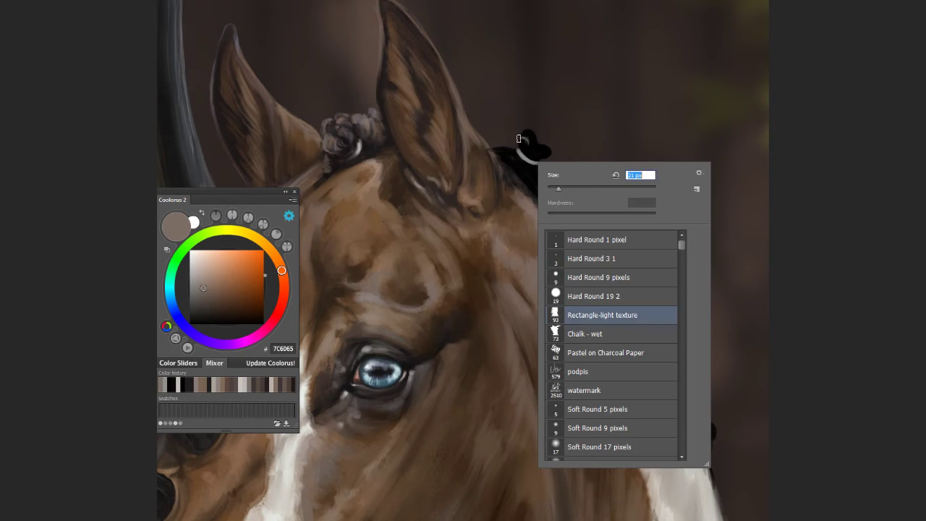
{"action": "key", "text": "Return"}
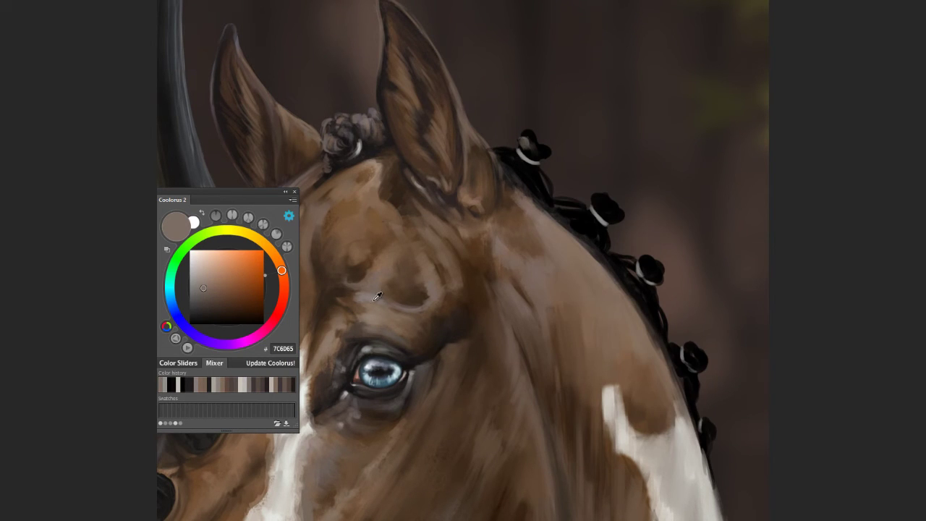
Step: Paint lighter grey-brown highlights on the top and lower braid buns
{"action": "left_click", "coordinate": [358, 405], "text": "alt"}
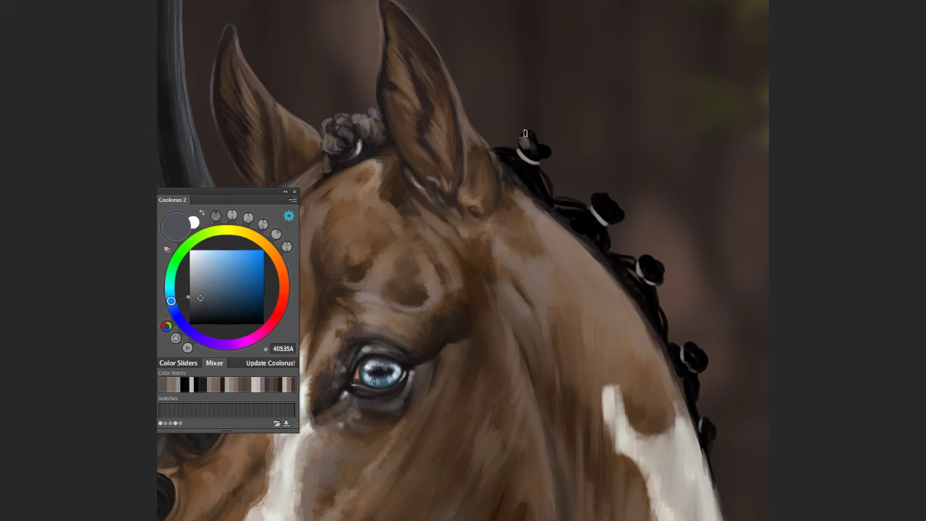
{"action": "left_click", "coordinate": [541, 151], "text": "alt"}
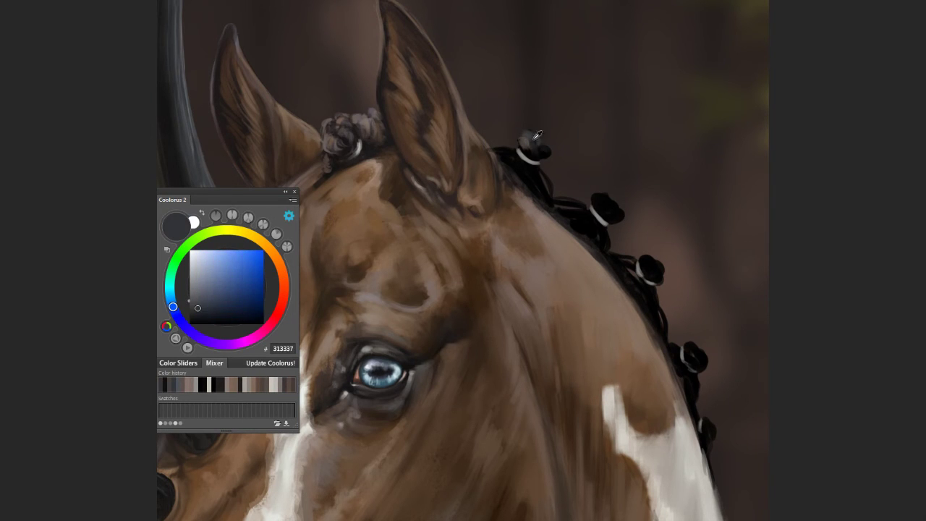
{"action": "left_click", "coordinate": [529, 157], "text": "alt"}
{"action": "left_click_drag", "start_coordinate": [600, 198], "coordinate": [618, 218]}
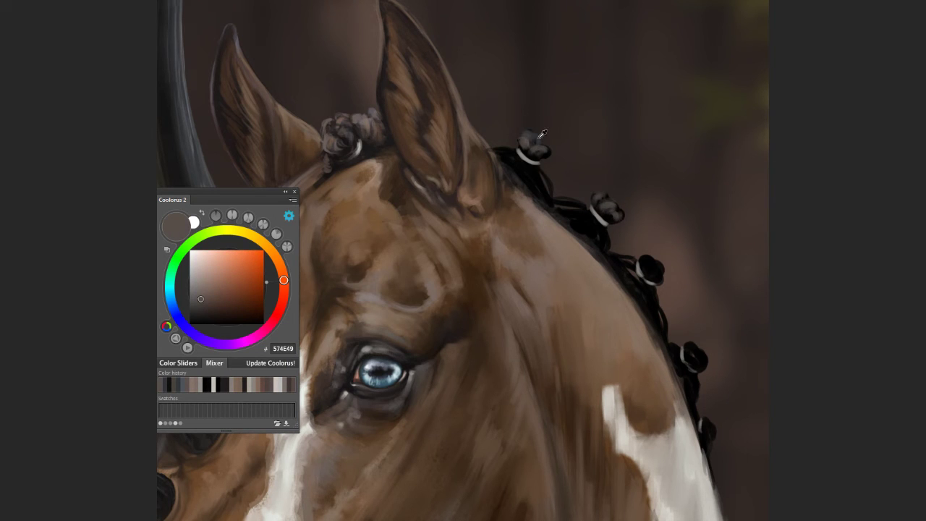
{"action": "left_click", "coordinate": [648, 259], "text": "alt"}
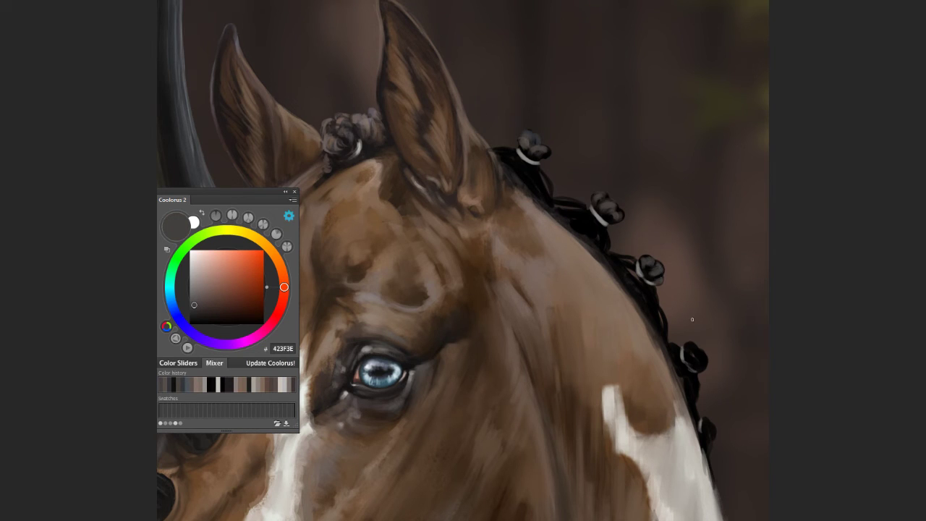
{"action": "left_click_drag", "start_coordinate": [686, 345], "coordinate": [703, 366]}
{"action": "left_click", "coordinate": [378, 159], "text": "alt"}
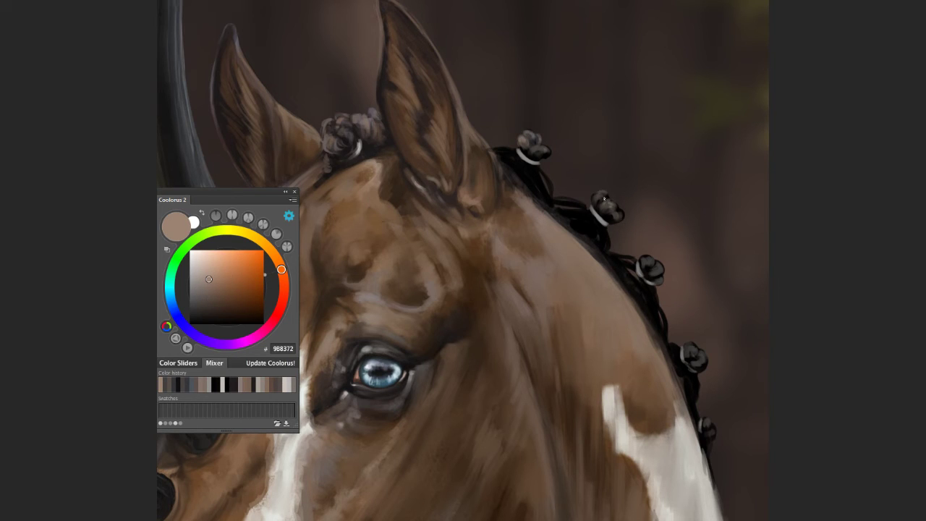
Step: Sample greys and browns from the mane and paint lighter strands between the upper braids
{"action": "left_click", "coordinate": [613, 226], "text": "alt"}
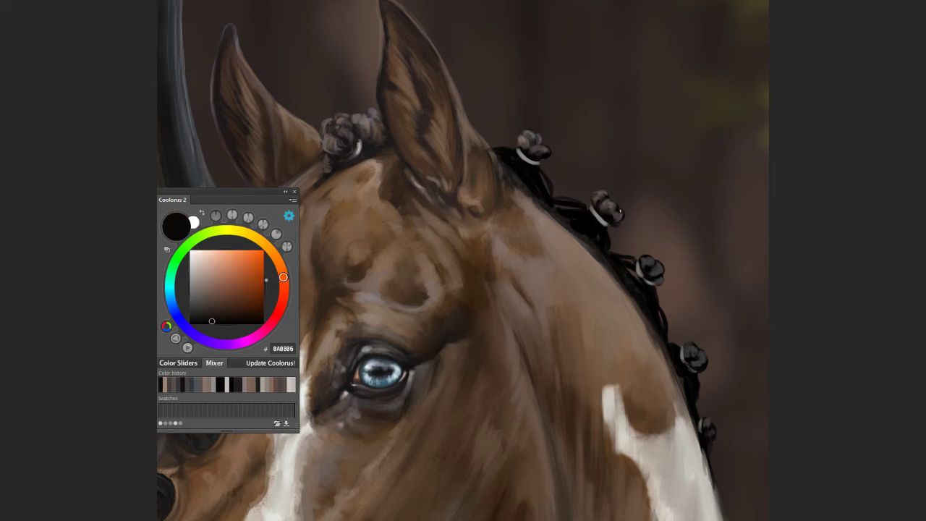
{"action": "left_click", "coordinate": [611, 225], "text": "alt"}
{"action": "left_click", "coordinate": [643, 265], "text": "alt"}
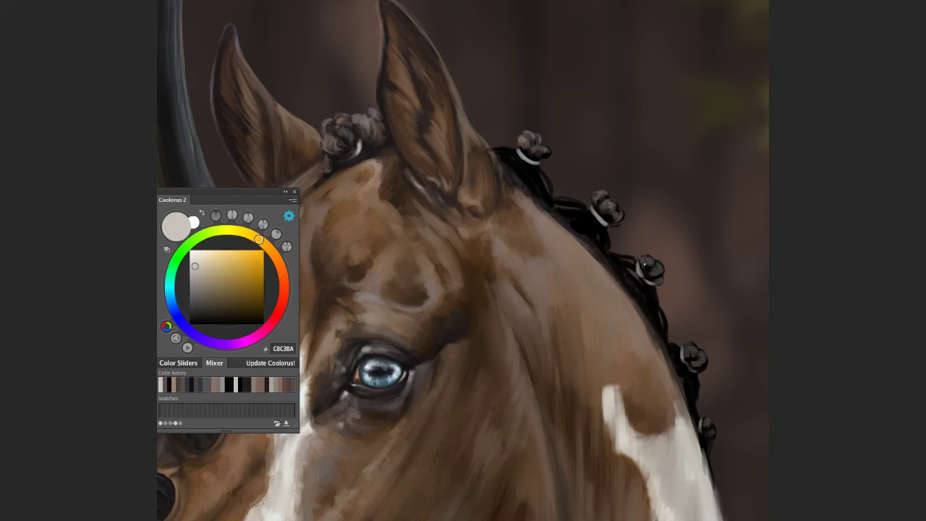
{"action": "left_click", "coordinate": [549, 204], "text": "alt"}
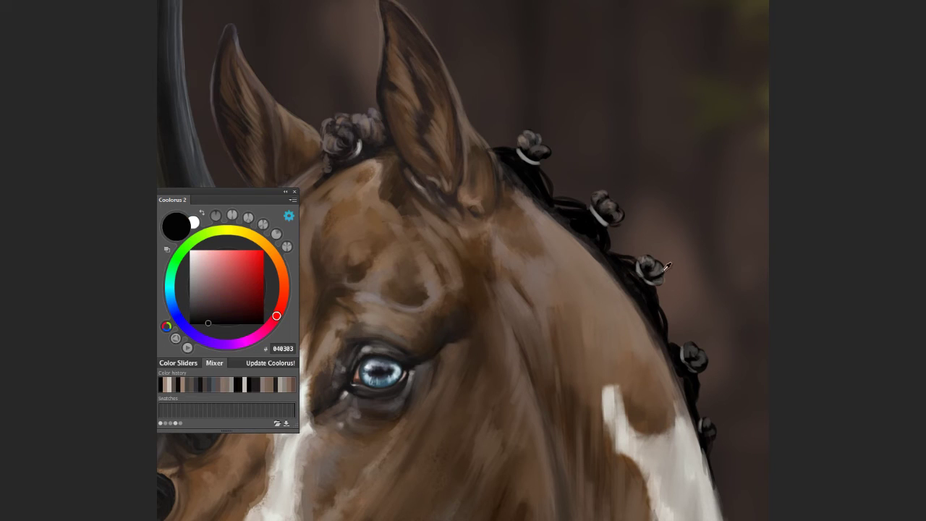
{"action": "left_click", "coordinate": [687, 351], "text": "alt"}
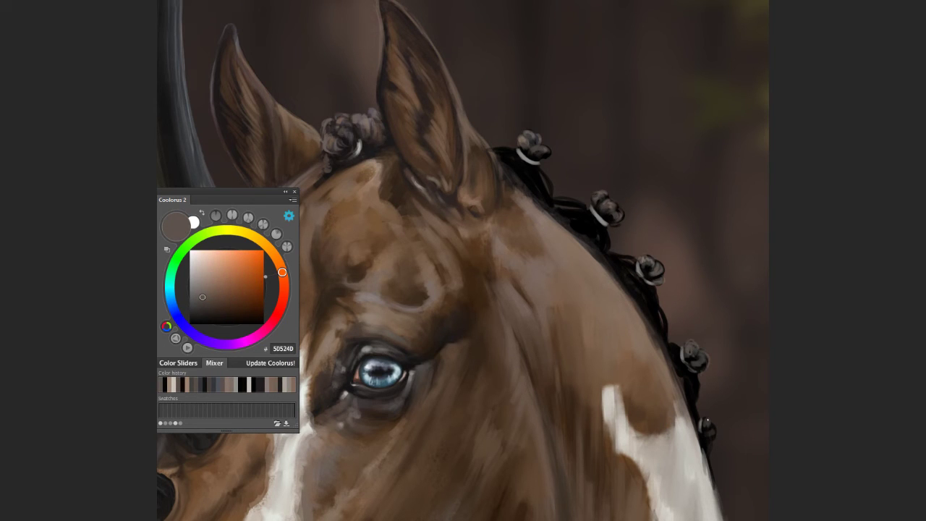
{"action": "left_click", "coordinate": [369, 121], "text": "alt"}
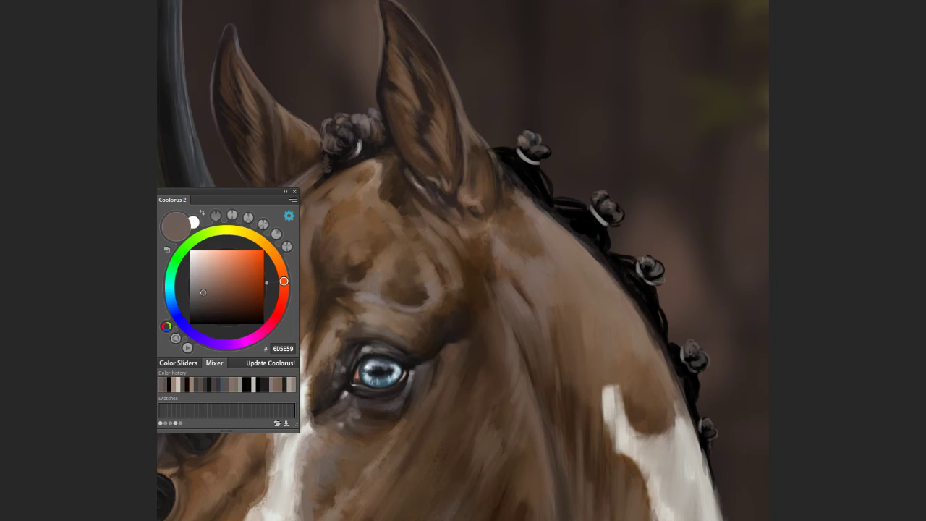
{"action": "left_click_drag", "start_coordinate": [541, 194], "coordinate": [545, 179]}
Step: Add faint reddish-grey strands through the mane, down past the lower braid
{"action": "left_click", "coordinate": [377, 110], "text": "alt"}
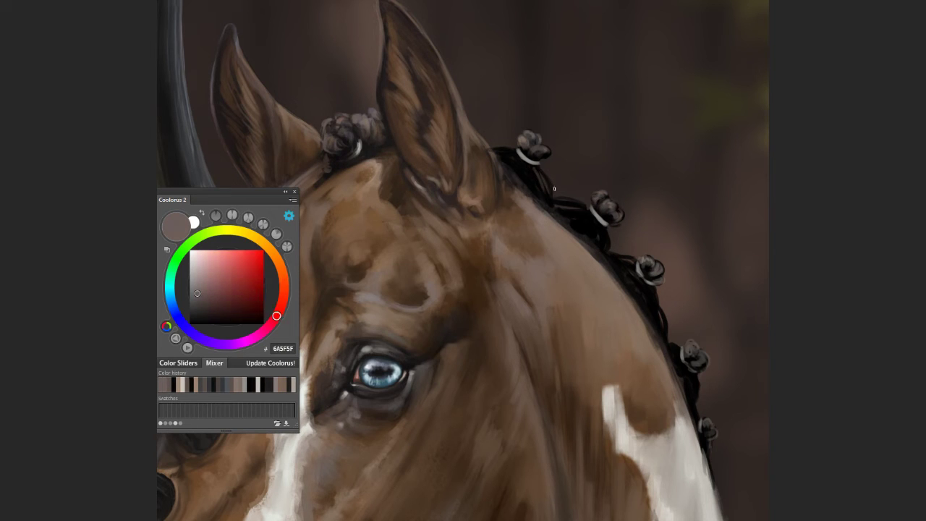
{"action": "mouse_move", "coordinate": [537, 174]}
{"action": "left_mouse_down"}
{"action": "mouse_move", "coordinate": [532, 182]}
{"action": "mouse_move", "coordinate": [521, 174]}
{"action": "left_mouse_up"}
{"action": "mouse_move", "coordinate": [578, 206]}
{"action": "left_mouse_down"}
{"action": "mouse_move", "coordinate": [576, 218]}
{"action": "mouse_move", "coordinate": [601, 249]}
{"action": "mouse_move", "coordinate": [591, 229]}
{"action": "left_mouse_up"}
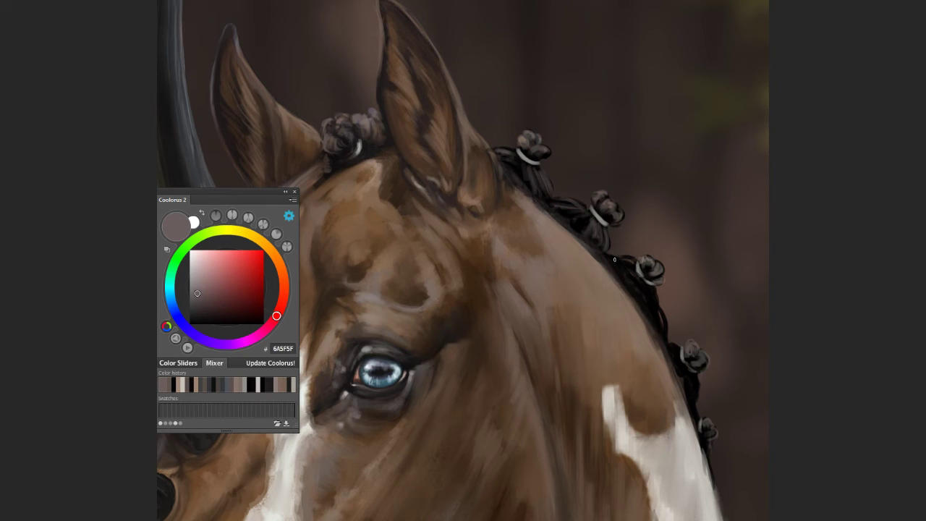
{"action": "mouse_move", "coordinate": [650, 280]}
{"action": "left_mouse_down"}
{"action": "mouse_move", "coordinate": [657, 320]}
{"action": "mouse_move", "coordinate": [638, 283]}
{"action": "left_mouse_up"}
{"action": "left_click_drag", "start_coordinate": [662, 322], "coordinate": [666, 339]}
{"action": "mouse_move", "coordinate": [681, 370]}
{"action": "left_mouse_down"}
{"action": "mouse_move", "coordinate": [690, 403]}
{"action": "mouse_move", "coordinate": [682, 371]}
{"action": "left_mouse_up"}
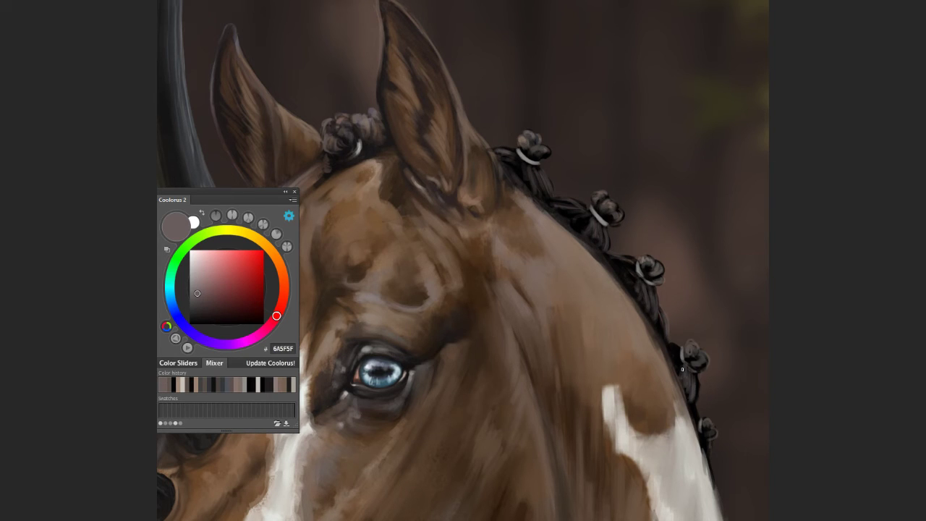
Step: Soften the mane's edge along the neck with greyish-brown, then sample pale grey AA9F9C
{"action": "left_click", "coordinate": [695, 387], "text": "alt"}
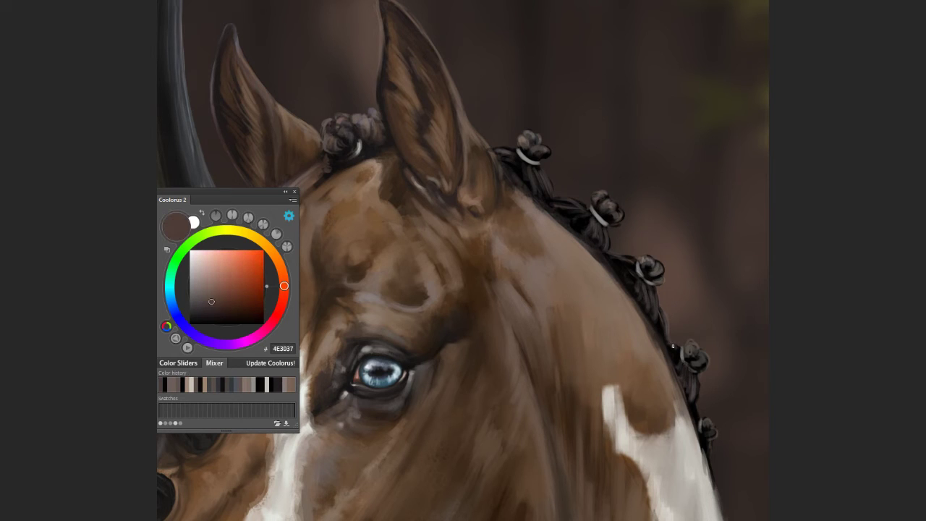
{"action": "left_click", "coordinate": [550, 220], "text": "alt"}
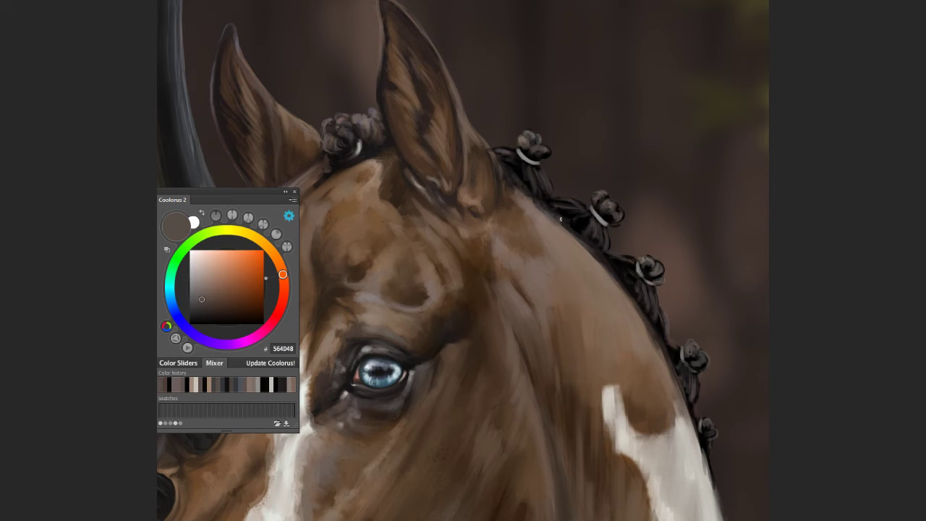
{"action": "left_click_drag", "start_coordinate": [607, 255], "coordinate": [667, 383]}
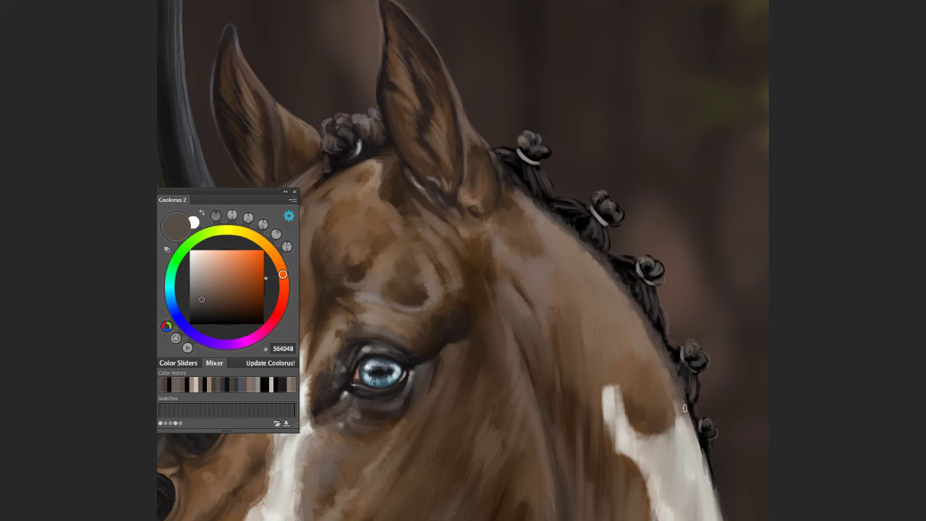
{"action": "left_click", "coordinate": [694, 431], "text": "alt"}
{"action": "left_click", "coordinate": [582, 250], "text": "alt"}
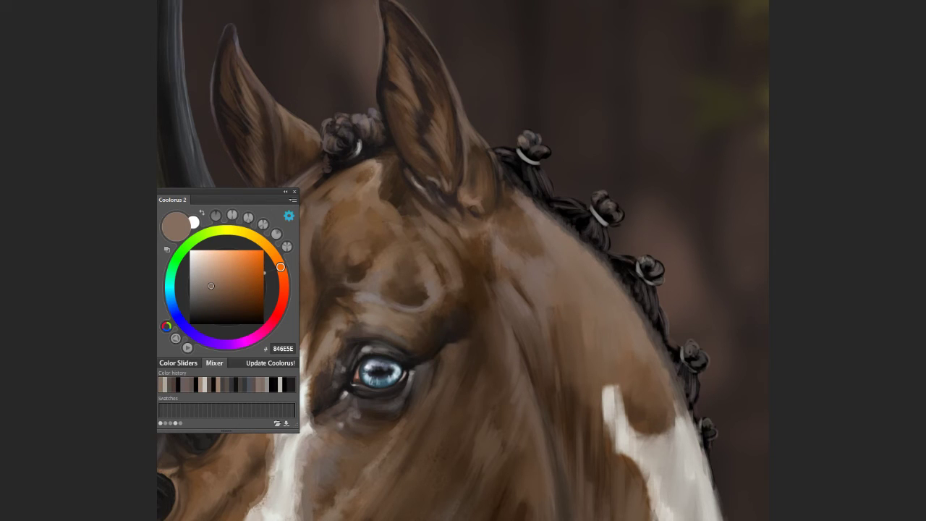
{"action": "left_click", "coordinate": [353, 294], "text": "alt"}
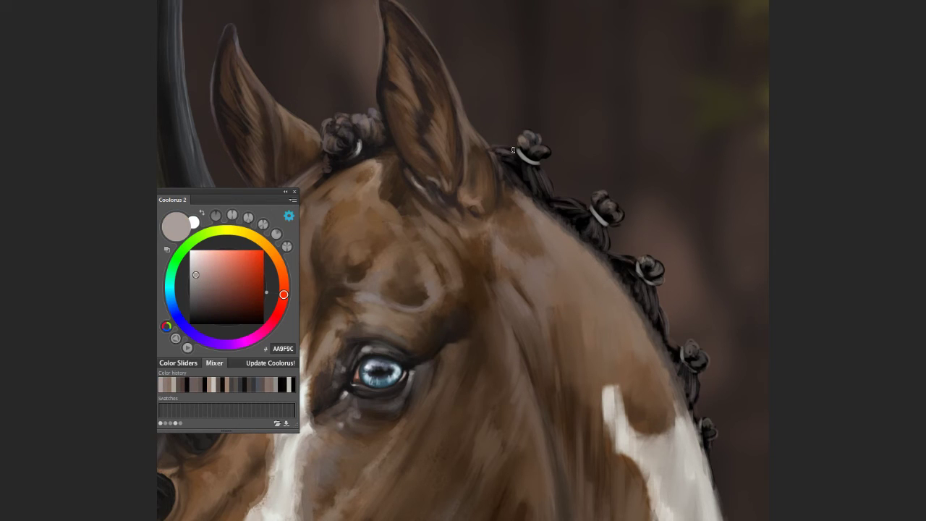
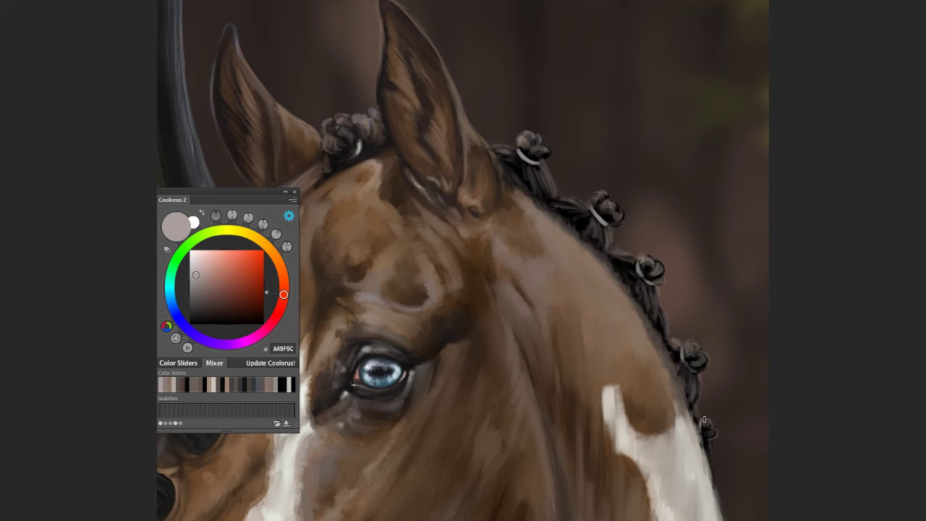
Step: Fit the painting in view, then paint white and brown along the neck patch edge
{"action": "scroll", "coordinate": [457, 303], "scroll_direction": "down", "scroll_amount": 3}
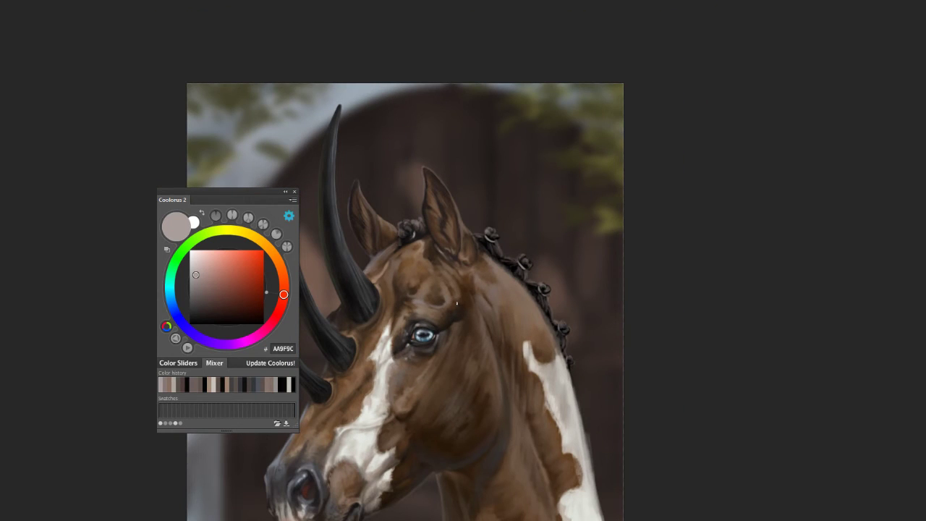
{"action": "left_click", "coordinate": [378, 85], "text": "alt"}
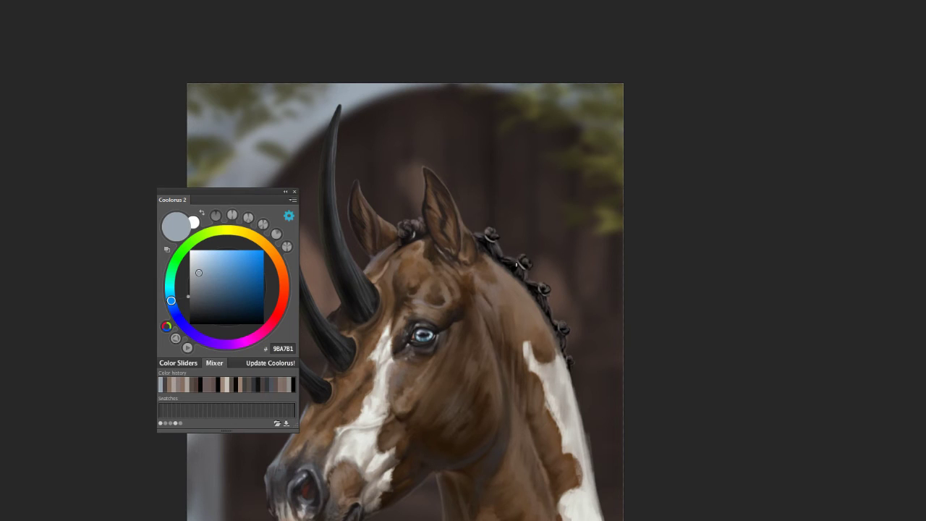
{"action": "key", "text": "ctrl+0"}
{"action": "scroll", "coordinate": [517, 304], "scroll_direction": "up", "scroll_amount": 1}
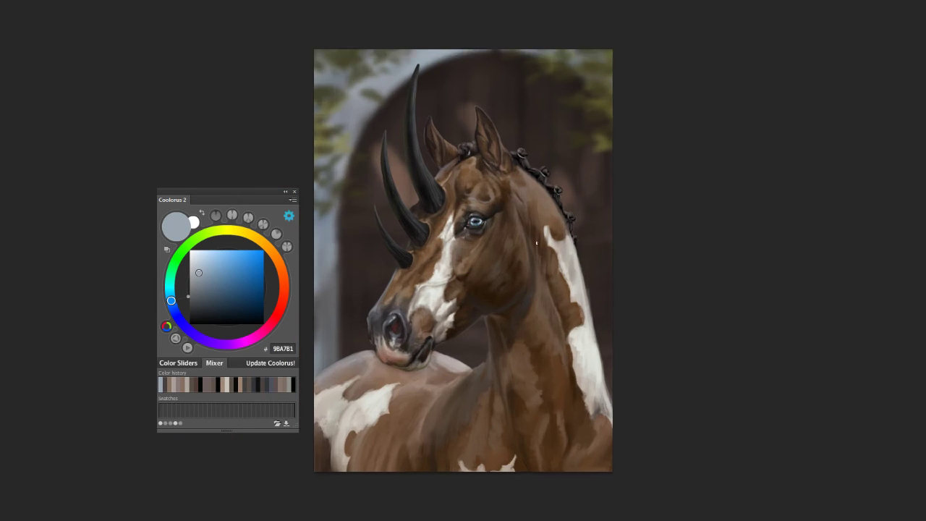
{"action": "scroll", "coordinate": [510, 275], "scroll_direction": "up", "scroll_amount": 3}
{"action": "scroll", "coordinate": [503, 239], "scroll_direction": "up", "scroll_amount": 2}
{"action": "scroll", "coordinate": [500, 213], "scroll_direction": "up", "scroll_amount": 2}
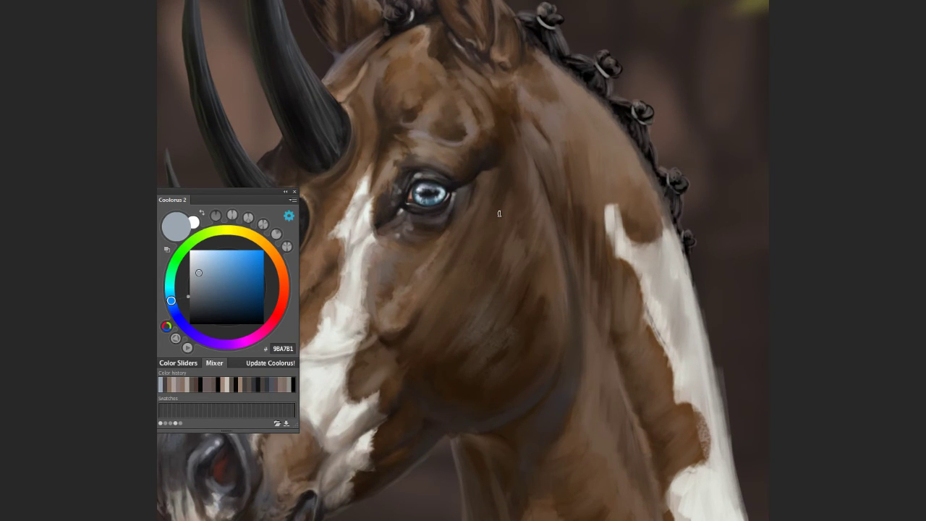
{"action": "left_click", "coordinate": [545, 78], "text": "alt"}
{"action": "left_click", "coordinate": [607, 207], "text": "alt"}
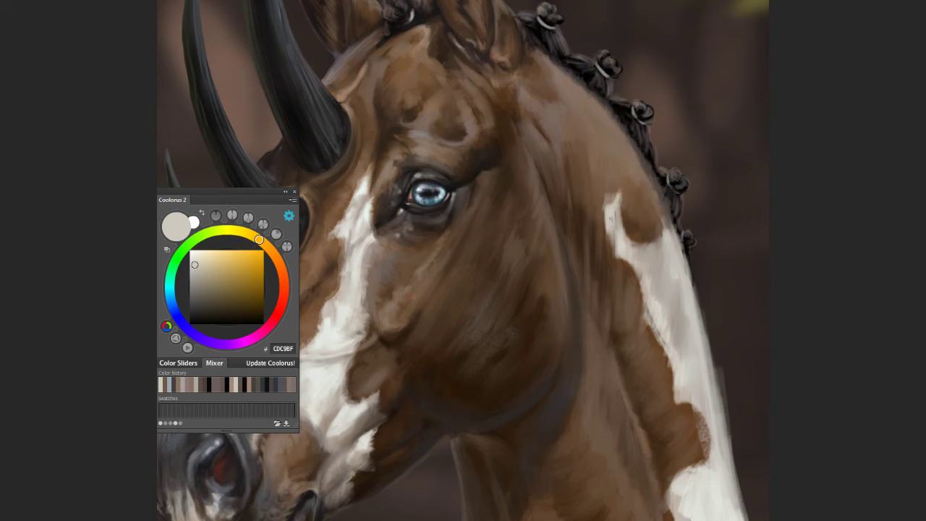
{"action": "left_click", "coordinate": [599, 221], "text": "alt"}
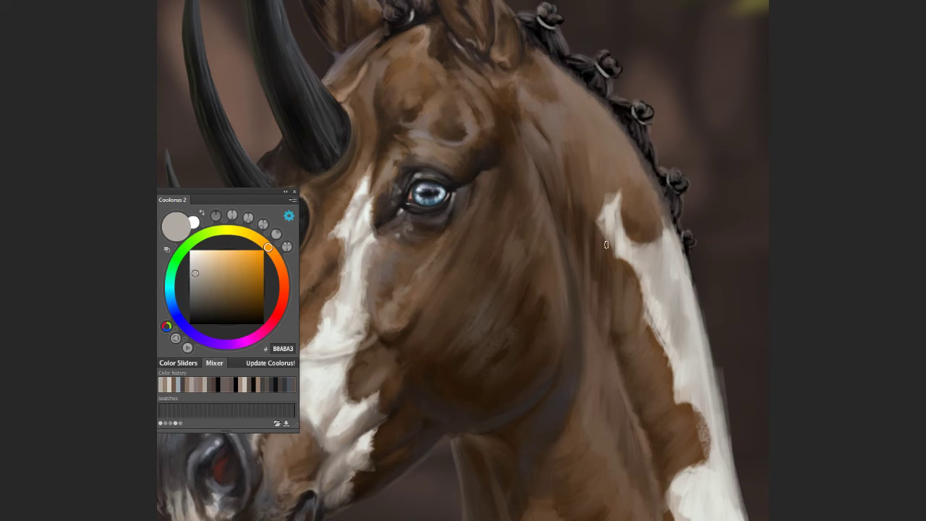
{"action": "left_click_drag", "start_coordinate": [614, 258], "coordinate": [678, 408]}
{"action": "left_click", "coordinate": [651, 310], "text": "alt"}
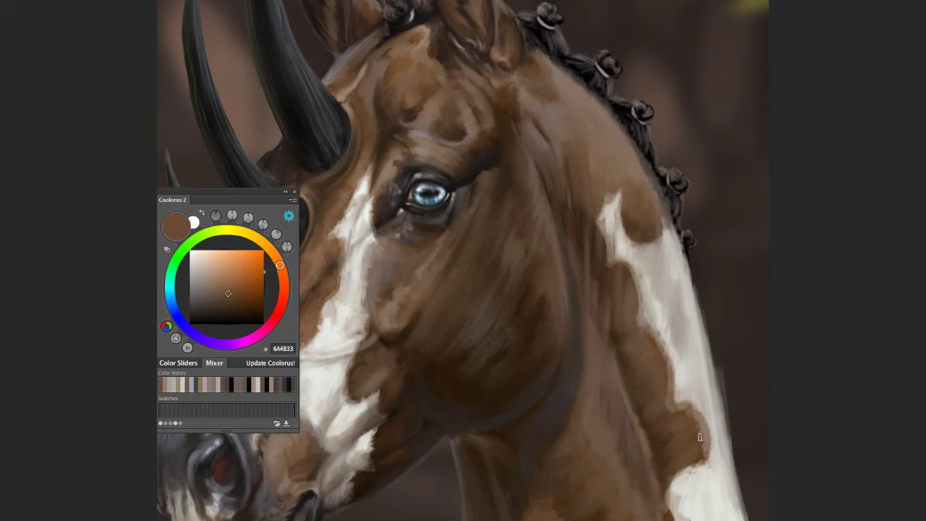
Step: Lighten the neck's right edge and white patch edge with sampled light greys
{"action": "left_click", "coordinate": [727, 372], "text": "alt"}
{"action": "left_click", "coordinate": [650, 298], "text": "alt"}
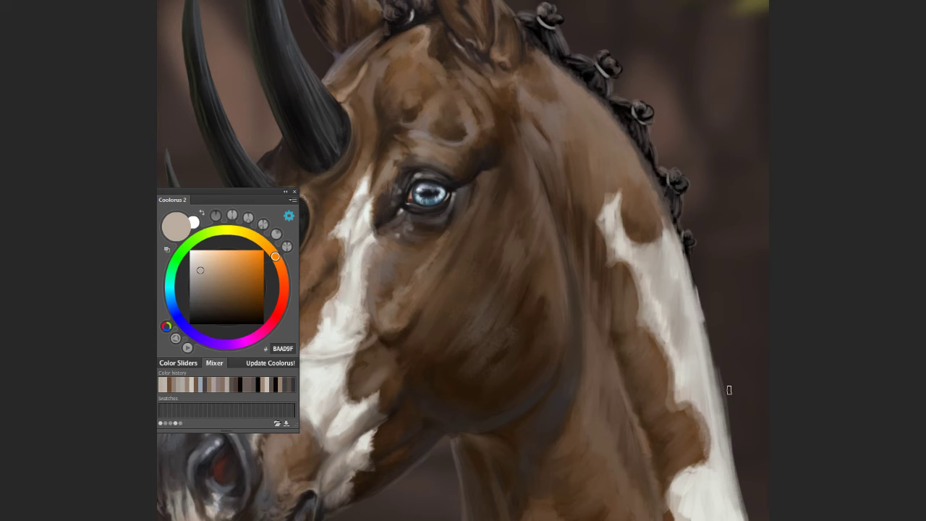
{"action": "left_click_drag", "start_coordinate": [690, 293], "coordinate": [700, 324]}
{"action": "left_click_drag", "start_coordinate": [711, 375], "coordinate": [717, 398]}
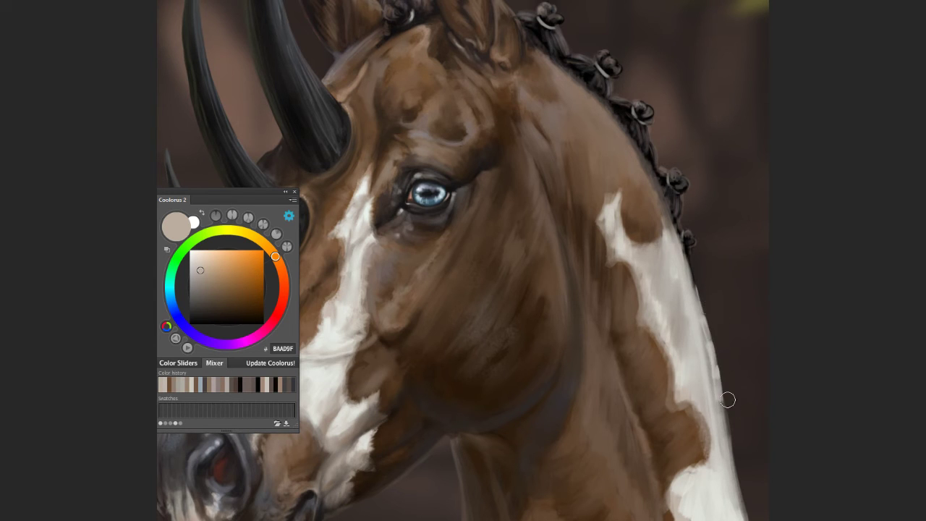
Step: Darken the top edge of the white patch with sampled dark brown
{"action": "left_click", "coordinate": [704, 369], "text": "alt"}
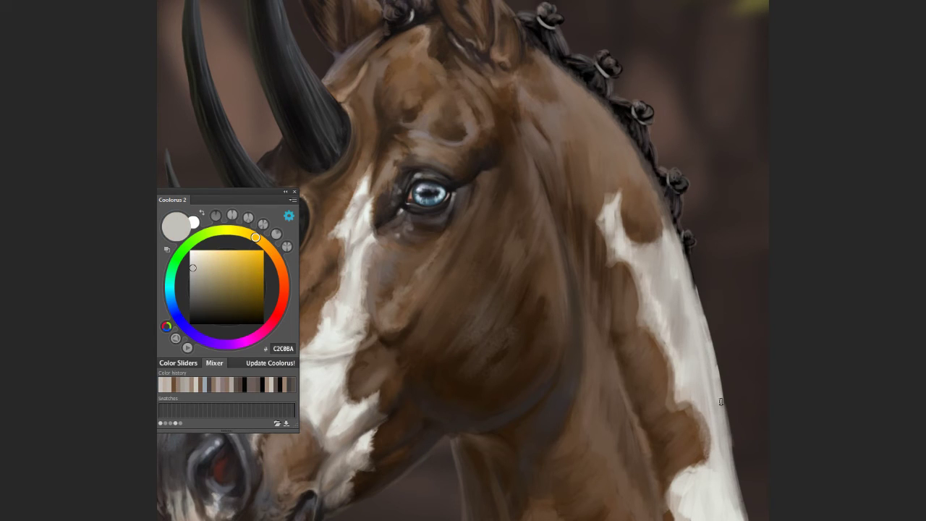
{"action": "left_click", "coordinate": [682, 345], "text": "alt"}
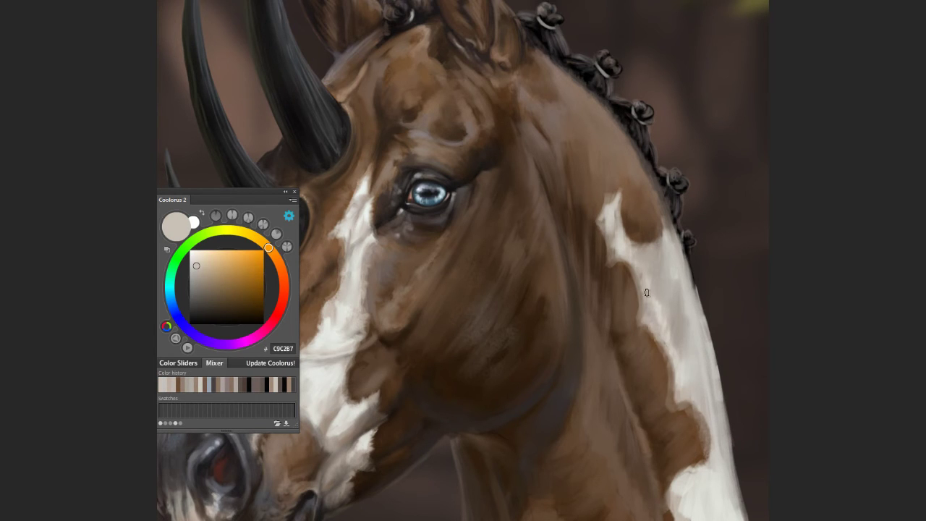
{"action": "left_click", "coordinate": [629, 213], "text": "alt"}
{"action": "left_click_drag", "start_coordinate": [621, 204], "coordinate": [663, 222]}
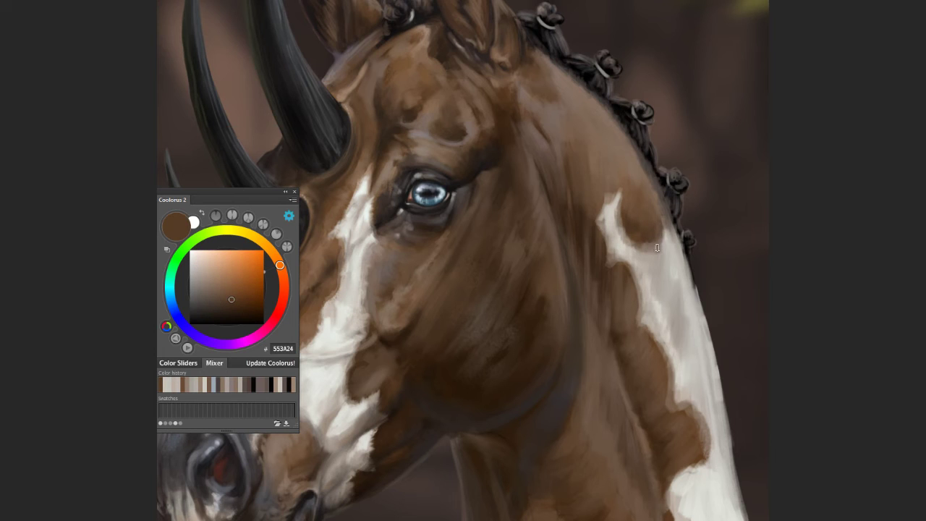
Step: Sample several coat browns and lightly brighten along the white blaze edge
{"action": "left_click_drag", "start_coordinate": [630, 232], "coordinate": [615, 190]}
{"action": "left_click", "coordinate": [530, 150], "text": "alt"}
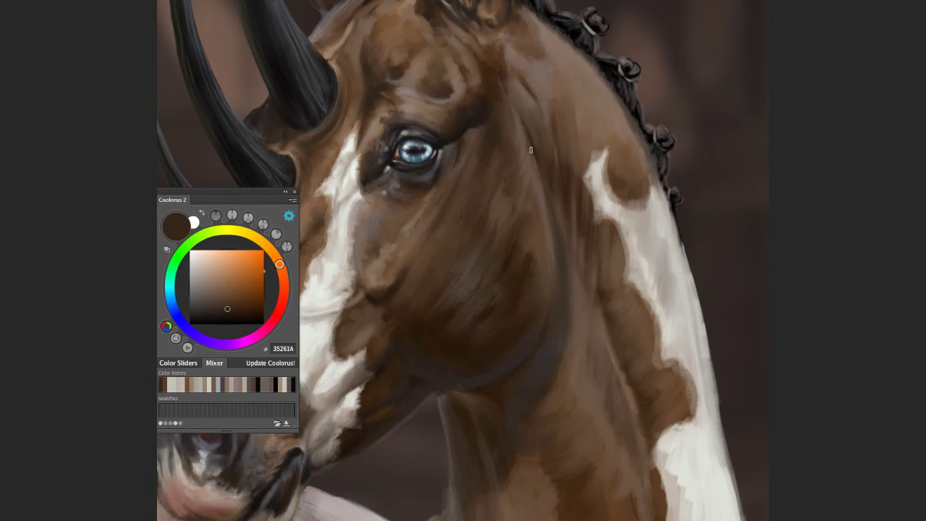
{"action": "left_click", "coordinate": [544, 323], "text": "alt"}
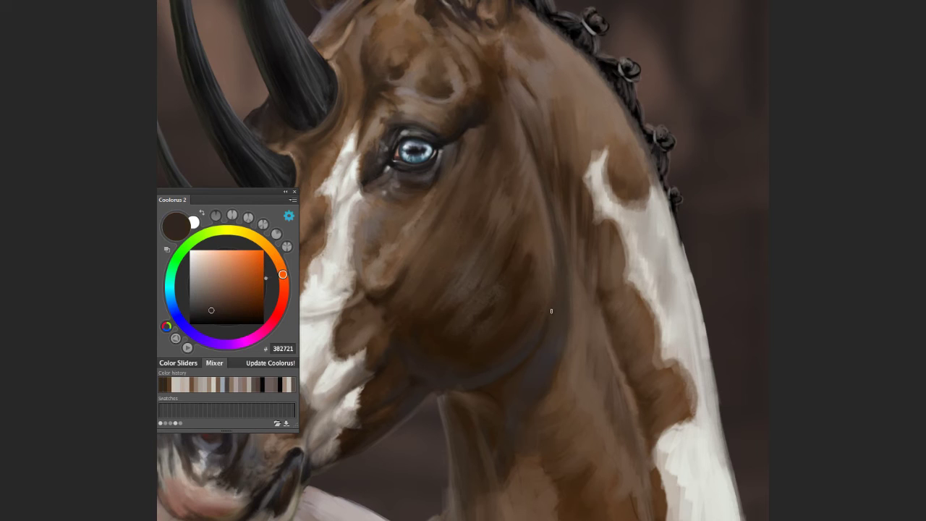
{"action": "left_click", "coordinate": [553, 188], "text": "alt"}
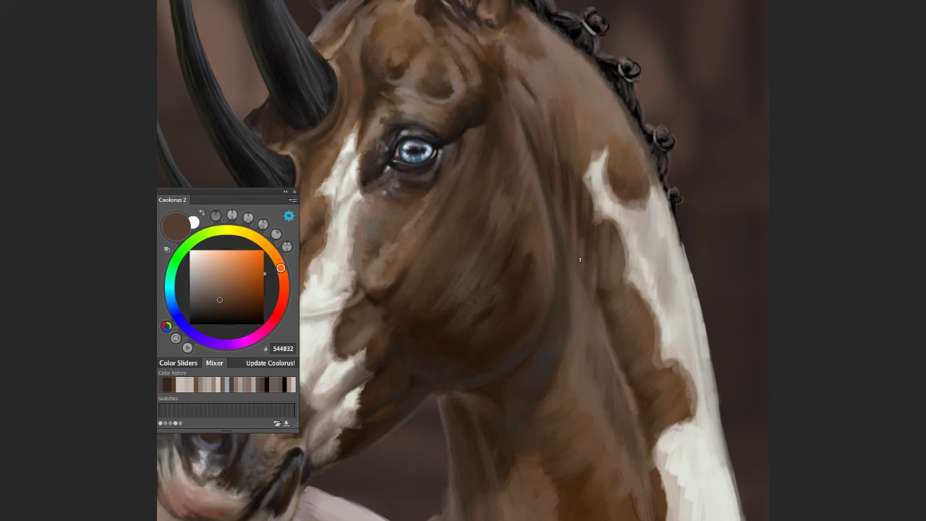
{"action": "left_click", "coordinate": [570, 116], "text": "alt"}
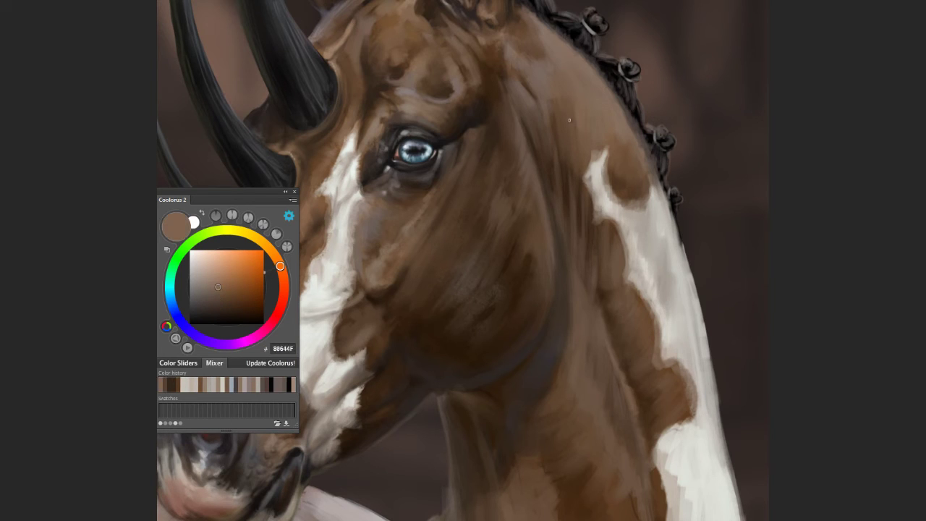
{"action": "left_click", "coordinate": [590, 295], "text": "alt"}
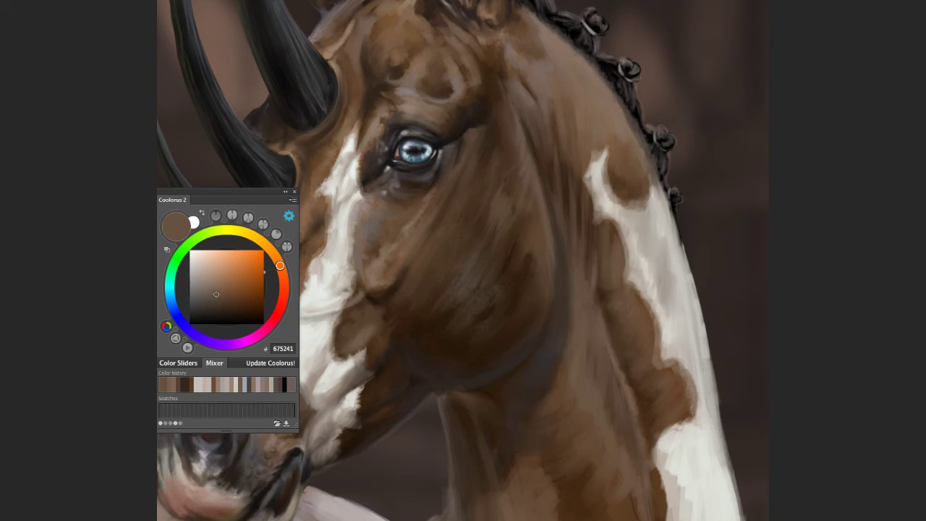
{"action": "left_click_drag", "start_coordinate": [649, 347], "coordinate": [650, 270]}
{"action": "left_click", "coordinate": [688, 295], "text": "alt"}
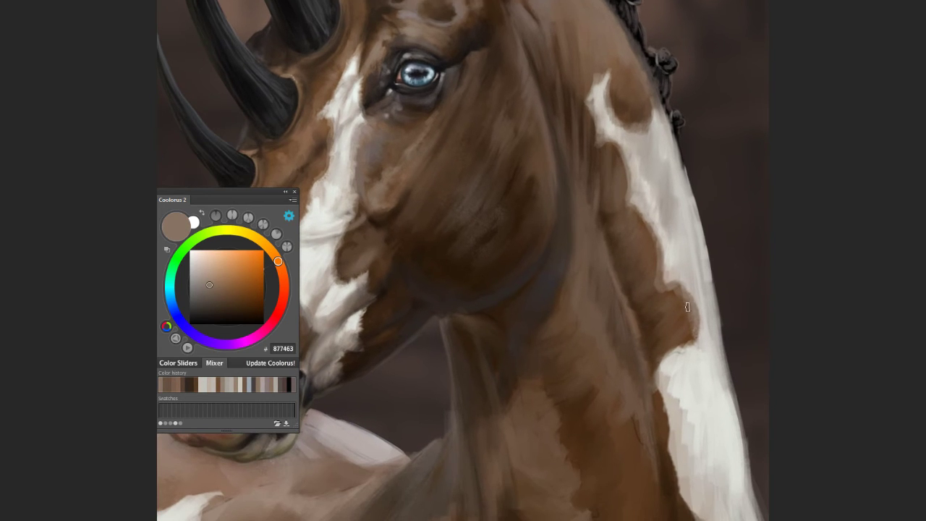
{"action": "mouse_move", "coordinate": [691, 333]}
{"action": "left_mouse_down"}
{"action": "mouse_move", "coordinate": [697, 261]}
{"action": "mouse_move", "coordinate": [688, 228]}
{"action": "left_mouse_up"}
Step: Darken the blaze's right edge down the neck with near-black brown strokes
{"action": "left_click", "coordinate": [714, 255], "text": "alt"}
{"action": "left_click_drag", "start_coordinate": [685, 152], "coordinate": [704, 267]}
{"action": "left_click_drag", "start_coordinate": [689, 189], "coordinate": [754, 463]}
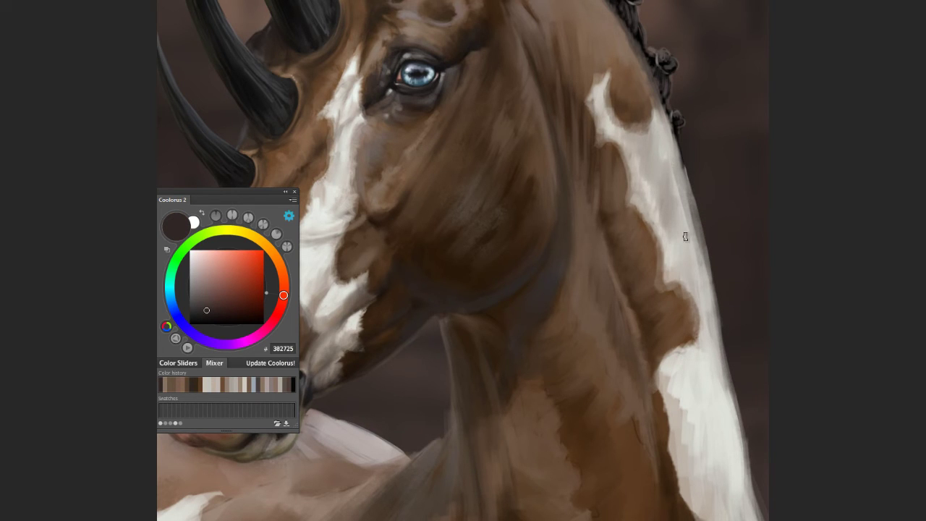
{"action": "left_click_drag", "start_coordinate": [687, 217], "coordinate": [725, 403]}
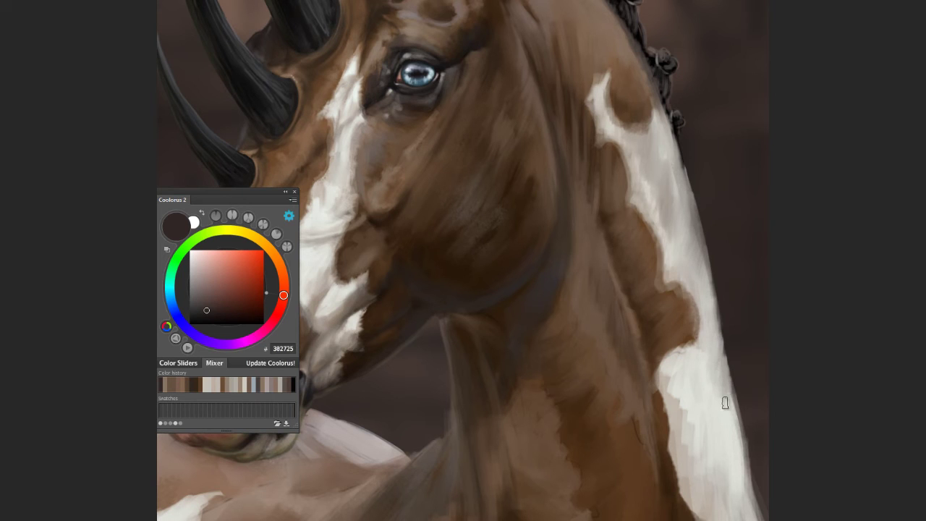
Step: Touch up the white patch edge with small off-white strokes
{"action": "left_click", "coordinate": [709, 275], "text": "alt"}
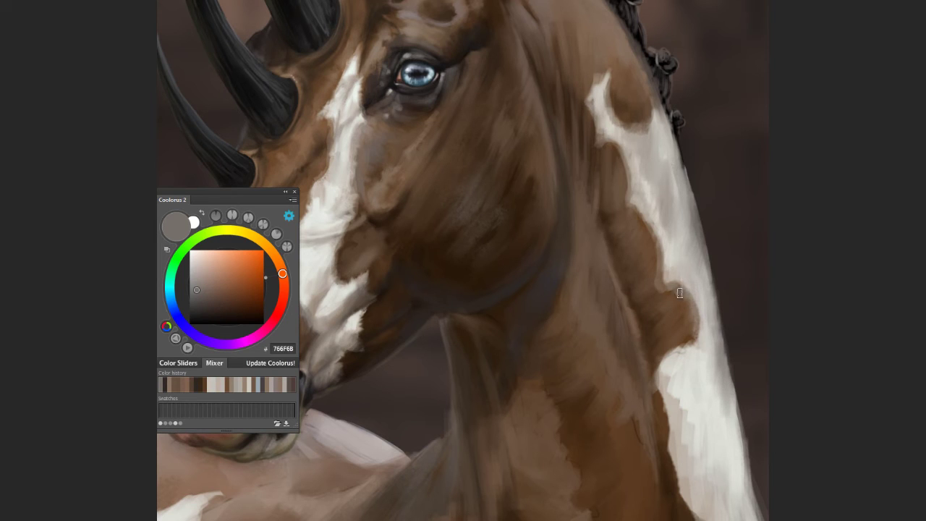
{"action": "left_click", "coordinate": [690, 342], "text": "alt"}
{"action": "left_click", "coordinate": [695, 337], "text": "alt"}
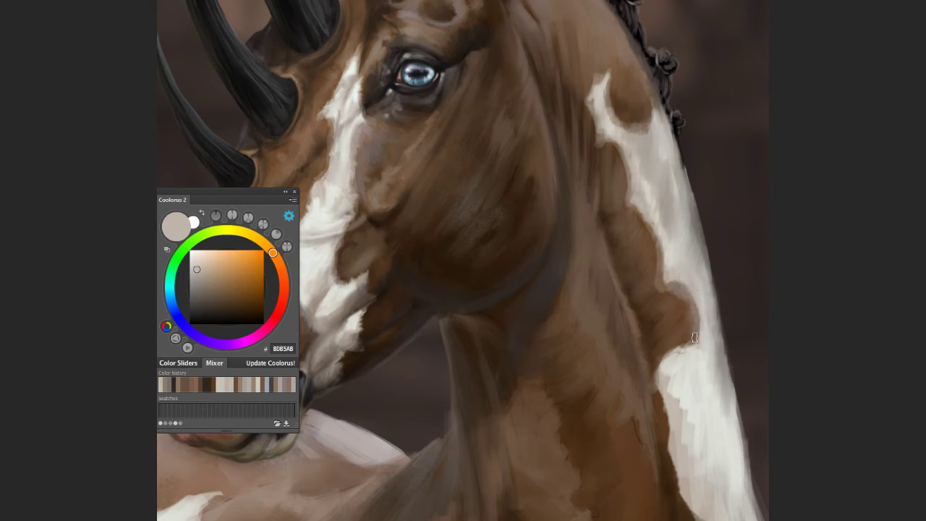
{"action": "left_click", "coordinate": [684, 298], "text": "alt"}
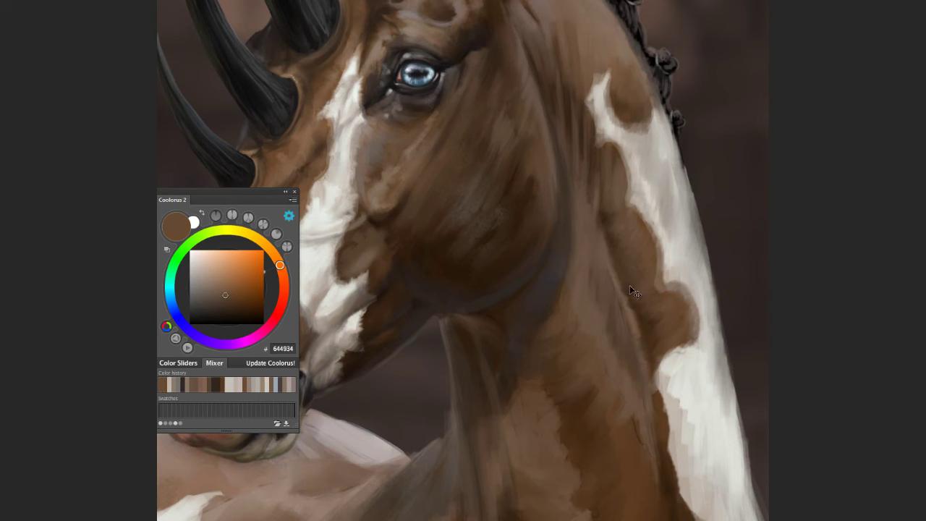
{"action": "left_click", "coordinate": [609, 291], "text": "alt"}
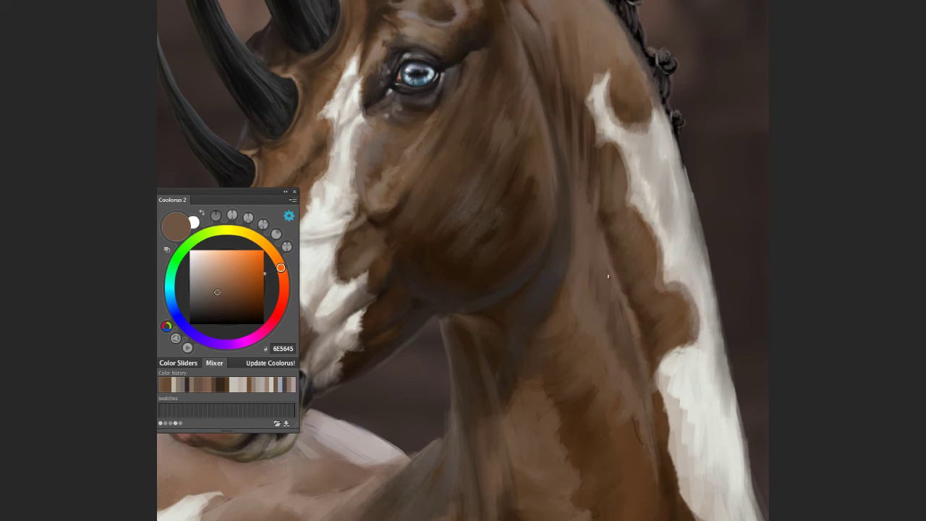
{"action": "left_click", "coordinate": [624, 328], "text": "alt"}
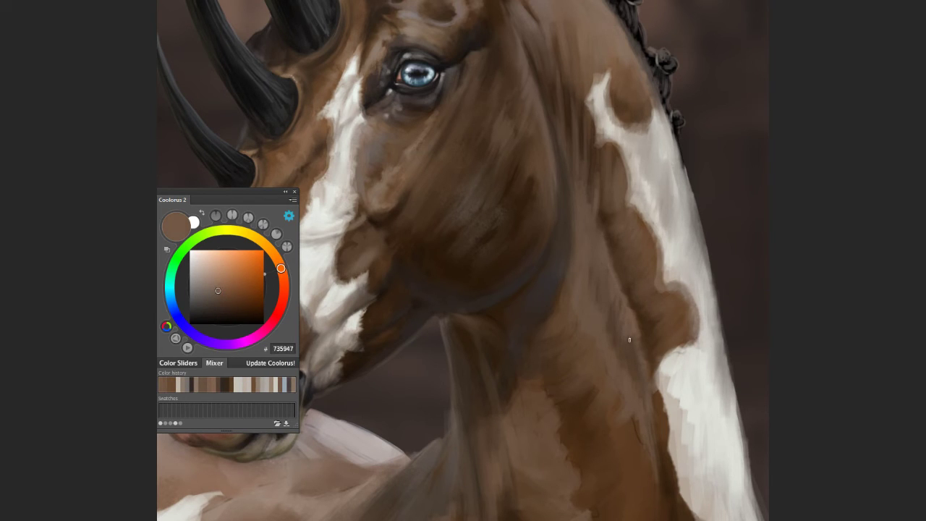
{"action": "left_click", "coordinate": [702, 334], "text": "alt"}
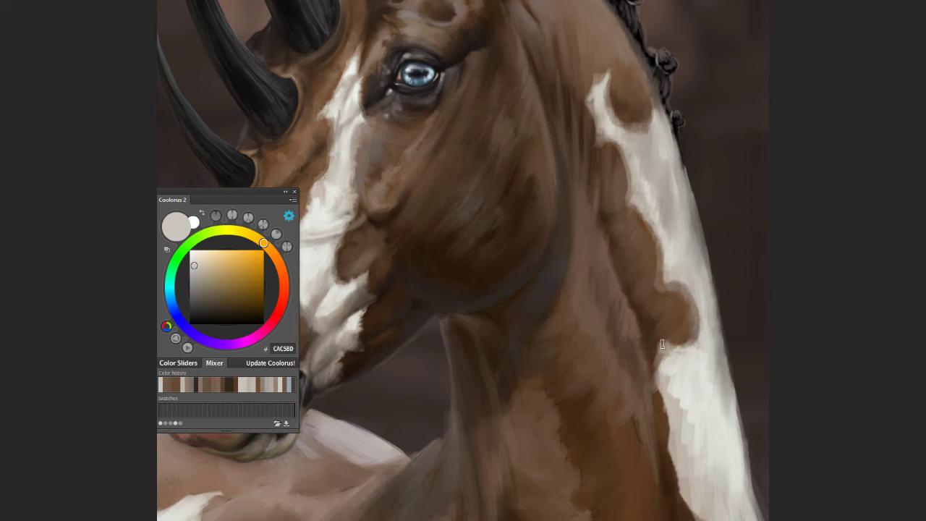
{"action": "left_click", "coordinate": [667, 349], "text": "alt"}
{"action": "left_click_drag", "start_coordinate": [666, 349], "coordinate": [662, 394]}
{"action": "left_click", "coordinate": [664, 365], "text": "alt"}
{"action": "left_click_drag", "start_coordinate": [662, 362], "coordinate": [694, 409]}
Step: Paint brown along the white patch's left edge and light grey along its lower edge
{"action": "scroll", "coordinate": [694, 409], "scroll_direction": "down", "scroll_amount": 3}
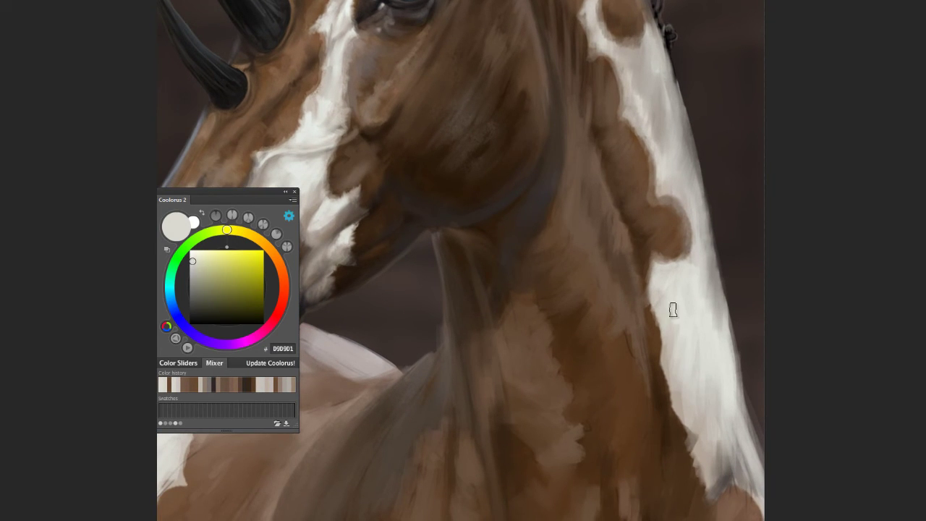
{"action": "left_click", "coordinate": [666, 259], "text": "alt"}
{"action": "mouse_move", "coordinate": [646, 289]}
{"action": "left_mouse_down"}
{"action": "mouse_move", "coordinate": [669, 406]}
{"action": "mouse_move", "coordinate": [696, 449]}
{"action": "left_mouse_up"}
{"action": "left_click", "coordinate": [691, 443], "text": "alt"}
{"action": "left_click_drag", "start_coordinate": [672, 405], "coordinate": [702, 449]}
Step: Soften the lower end of the white mane and add brown strokes along its edge
{"action": "left_click", "coordinate": [732, 328], "text": "alt"}
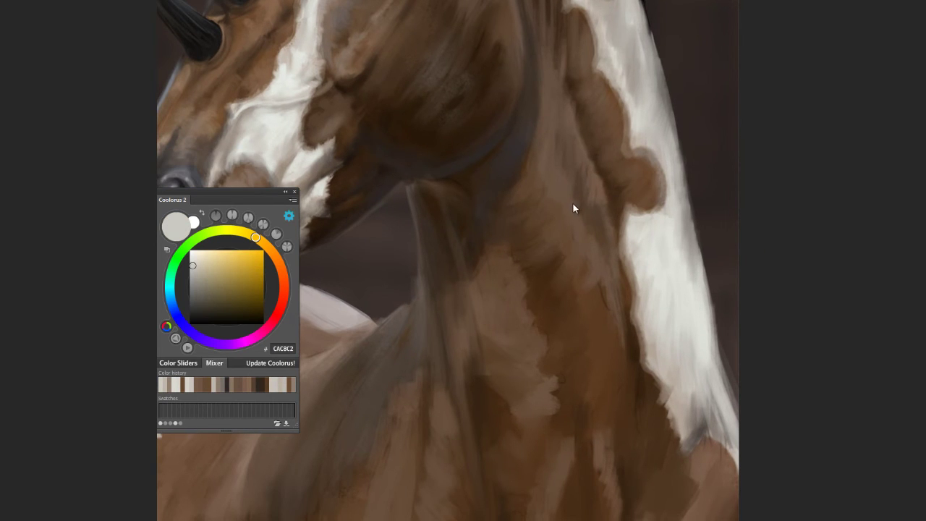
{"action": "left_click", "coordinate": [532, 208], "text": "alt"}
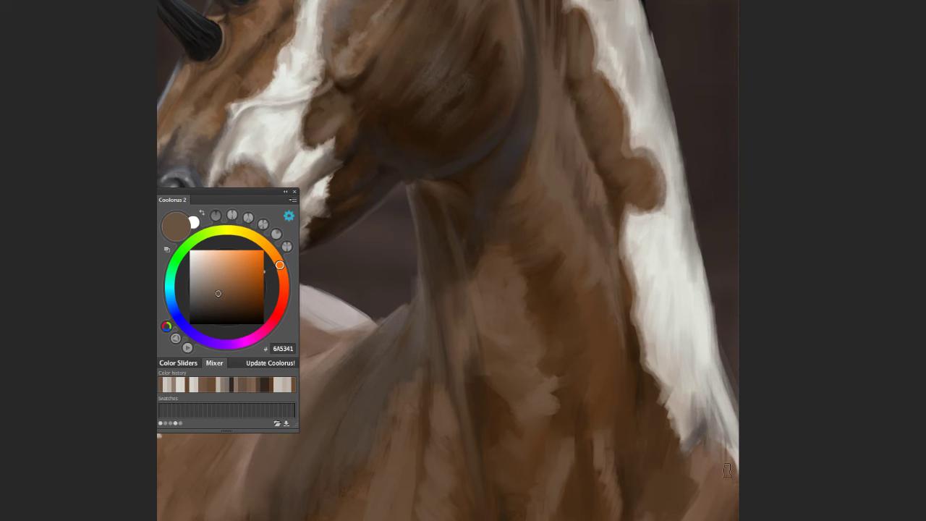
{"action": "mouse_move", "coordinate": [722, 434]}
{"action": "left_mouse_down"}
{"action": "mouse_move", "coordinate": [705, 390]}
{"action": "mouse_move", "coordinate": [695, 416]}
{"action": "mouse_move", "coordinate": [691, 387]}
{"action": "mouse_move", "coordinate": [730, 446]}
{"action": "left_mouse_up"}
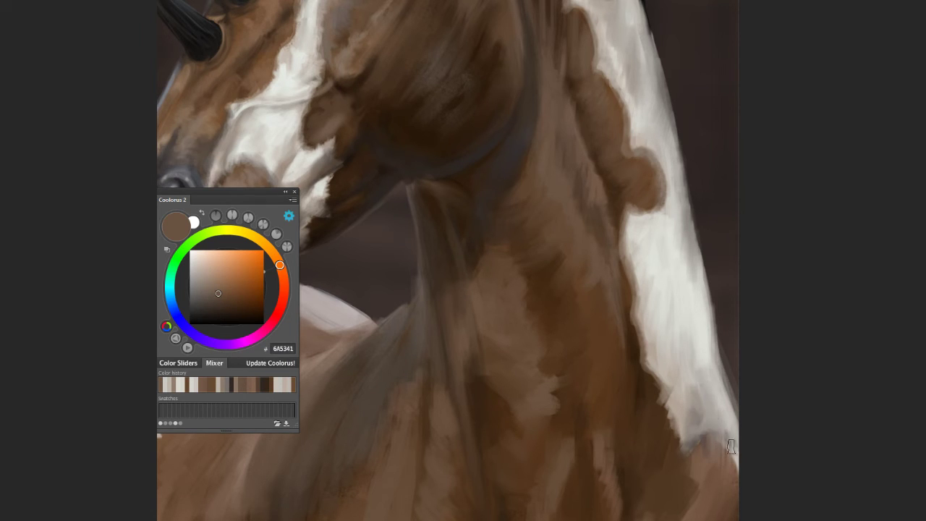
{"action": "left_click", "coordinate": [628, 297], "text": "alt"}
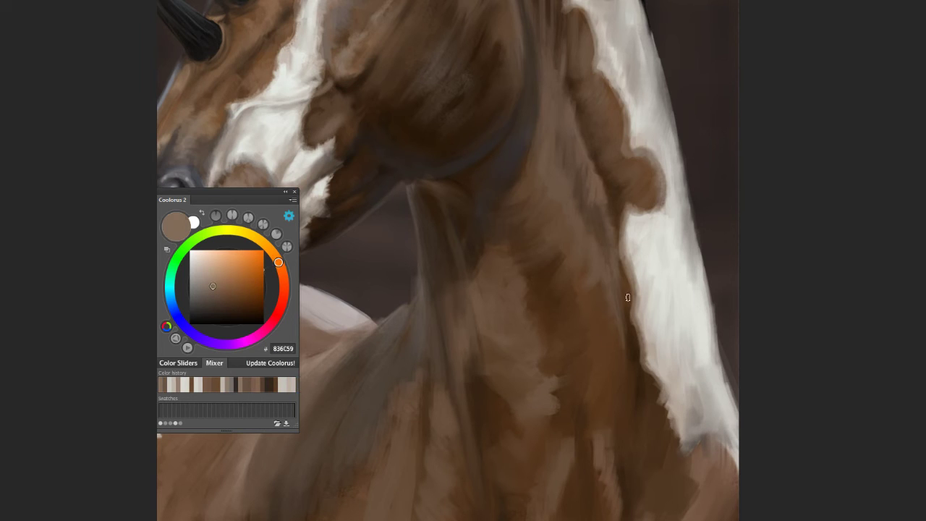
{"action": "left_click", "coordinate": [634, 321], "text": "alt"}
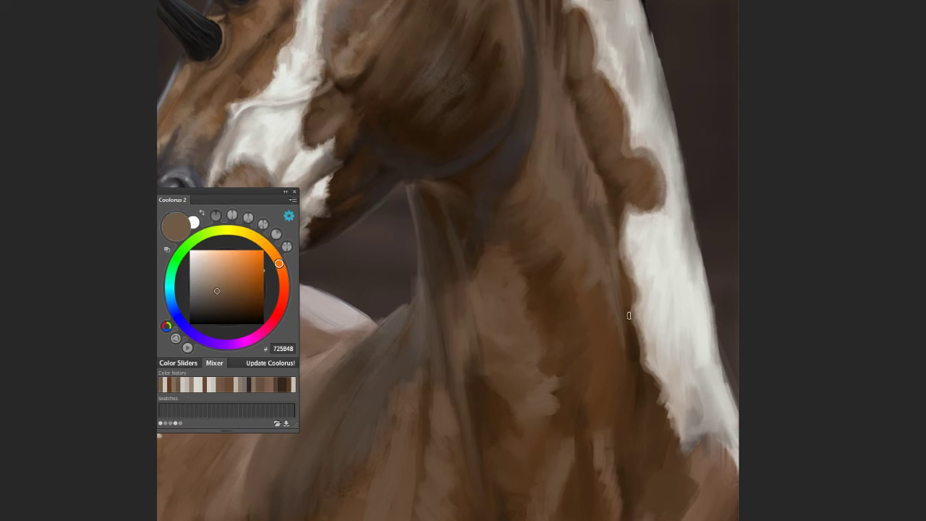
{"action": "left_click_drag", "start_coordinate": [653, 410], "coordinate": [679, 457]}
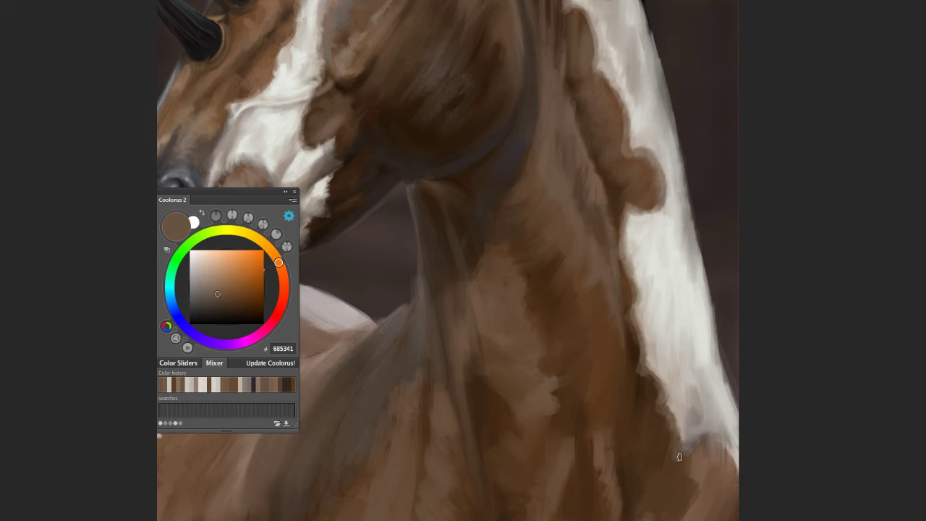
Step: Sample warm, reddish and shadow browns from across the neck
{"action": "left_click", "coordinate": [708, 426], "text": "alt"}
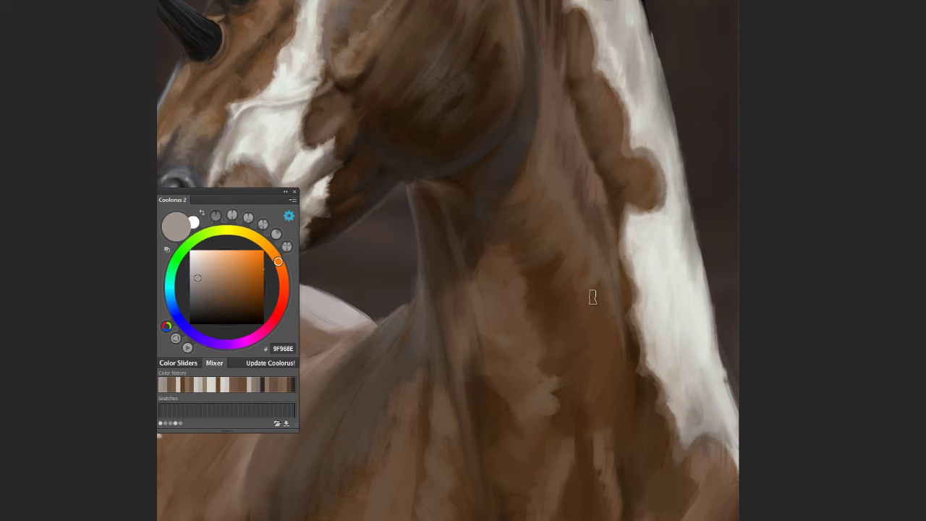
{"action": "left_click", "coordinate": [595, 261], "text": "alt"}
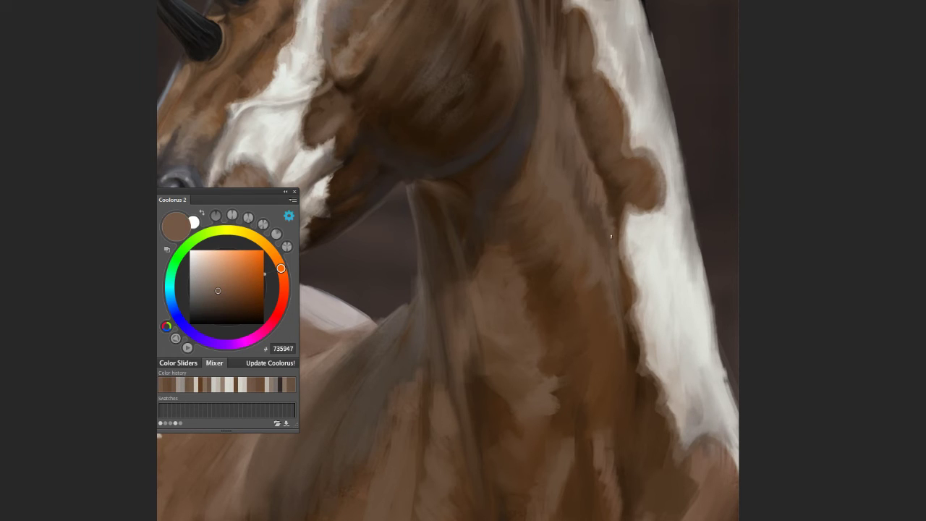
{"action": "left_click", "coordinate": [607, 307], "text": "alt"}
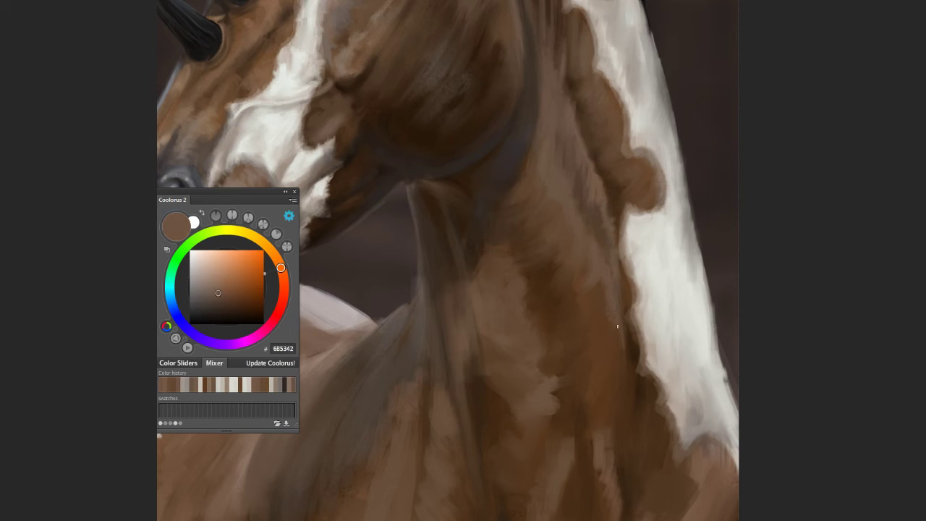
{"action": "left_click", "coordinate": [587, 310], "text": "alt"}
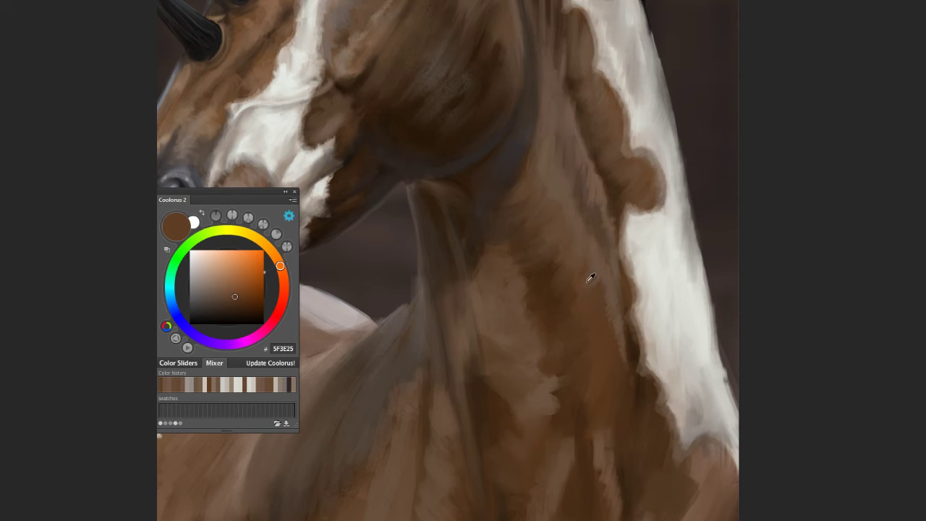
{"action": "left_click", "coordinate": [588, 280], "text": "alt"}
{"action": "left_click", "coordinate": [523, 285], "text": "alt"}
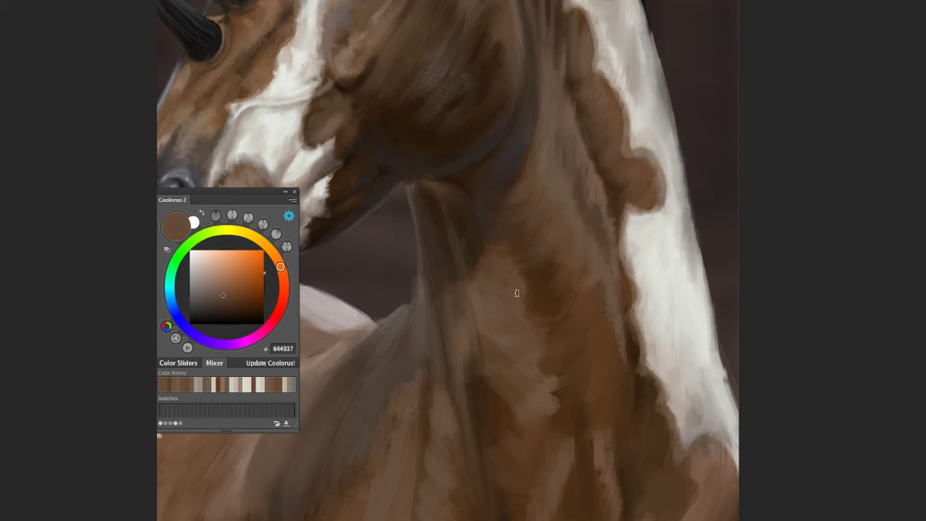
{"action": "left_click", "coordinate": [531, 289], "text": "alt"}
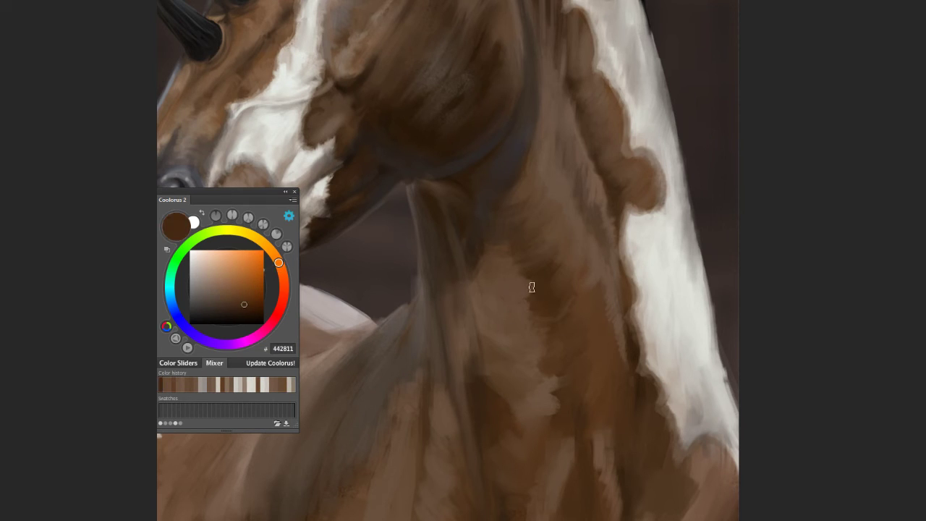
{"action": "left_click", "coordinate": [494, 347], "text": "alt"}
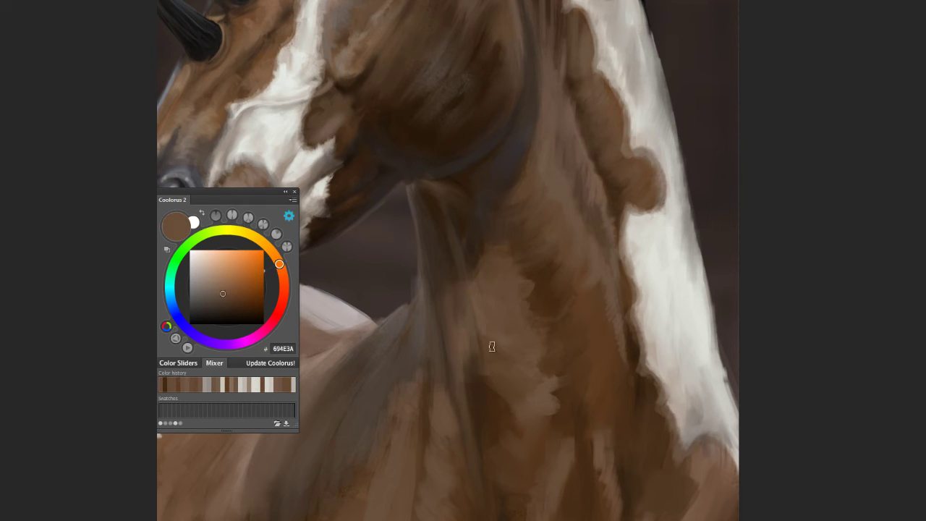
Step: Sample the dark brown and near-black shadow tones near the throat
{"action": "left_click", "coordinate": [485, 253], "text": "alt"}
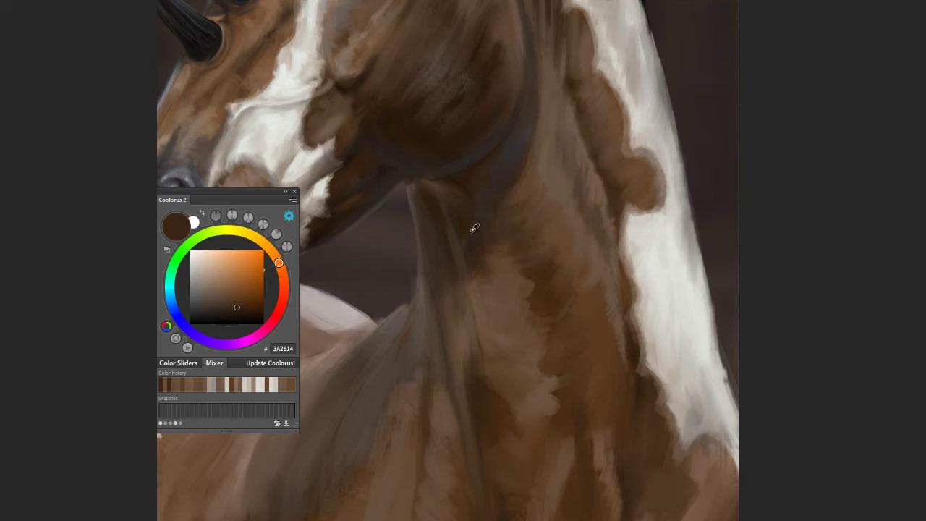
{"action": "left_click", "coordinate": [473, 228], "text": "alt"}
{"action": "left_click", "coordinate": [458, 209], "text": "alt"}
{"action": "left_click", "coordinate": [434, 188], "text": "alt"}
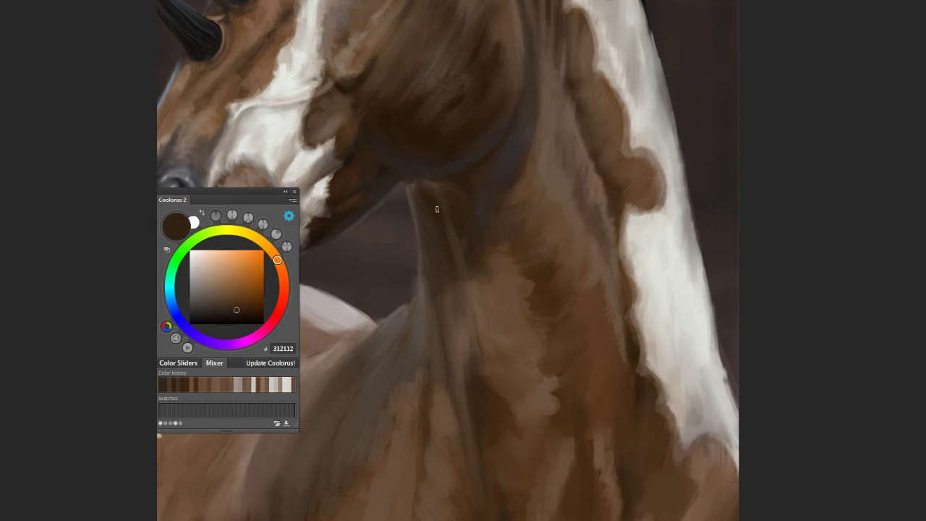
{"action": "left_click", "coordinate": [451, 240], "text": "alt"}
{"action": "left_click", "coordinate": [412, 287], "text": "alt"}
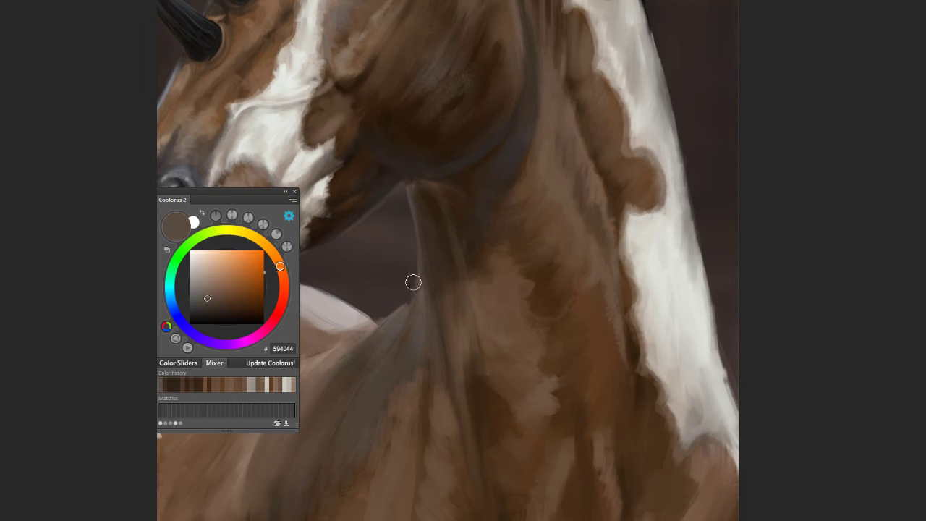
Step: Pick dark and mid browns from the lower neck and bring the chest into view
{"action": "left_click_drag", "start_coordinate": [528, 362], "coordinate": [565, 311]}
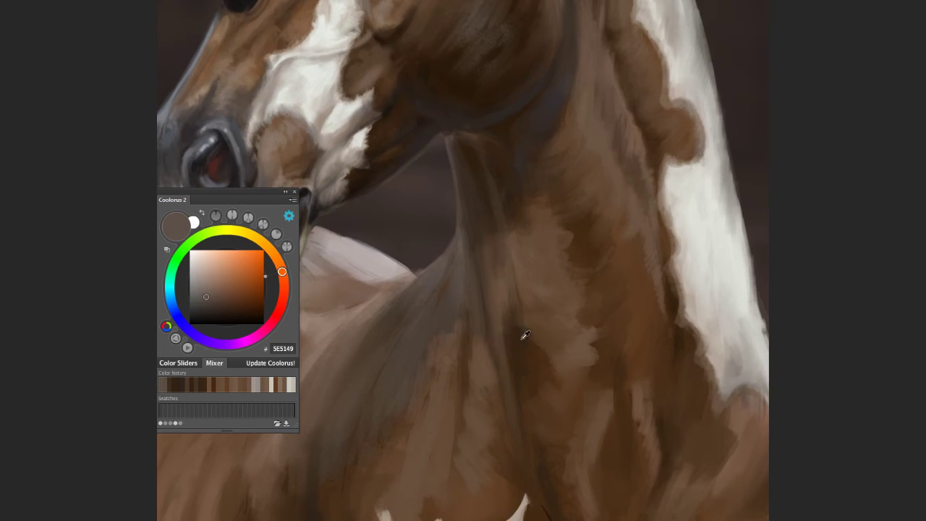
{"action": "left_click", "coordinate": [524, 326], "text": "alt"}
{"action": "left_click", "coordinate": [509, 319], "text": "alt"}
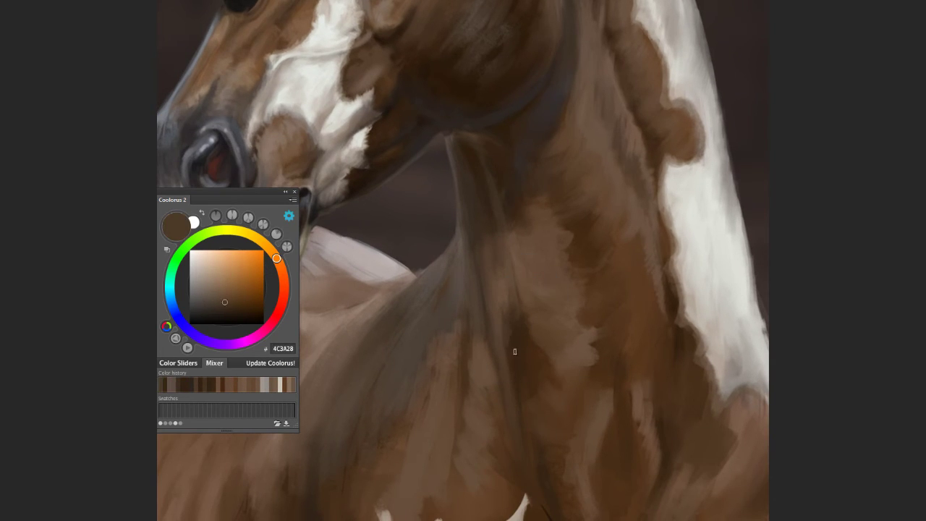
{"action": "left_click", "coordinate": [541, 387], "text": "alt"}
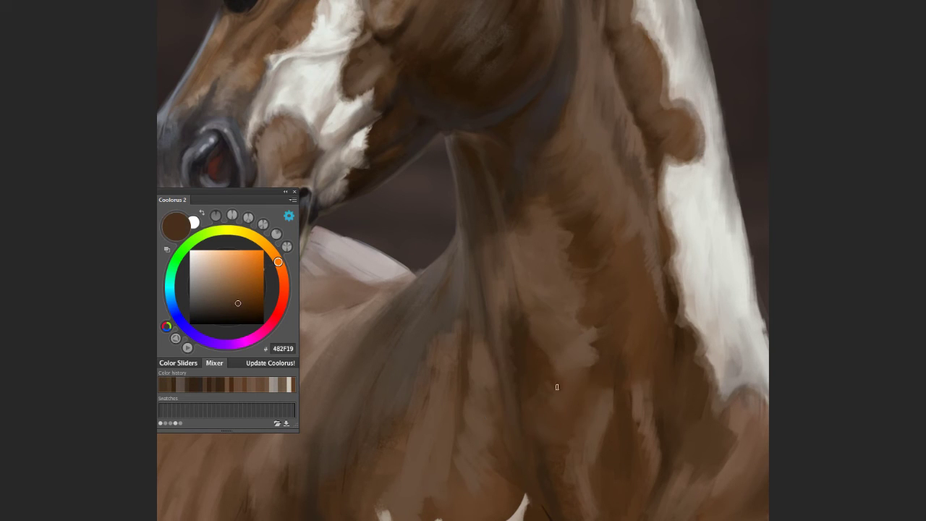
{"action": "left_click", "coordinate": [546, 376], "text": "alt"}
{"action": "left_click_drag", "start_coordinate": [574, 393], "coordinate": [563, 162]}
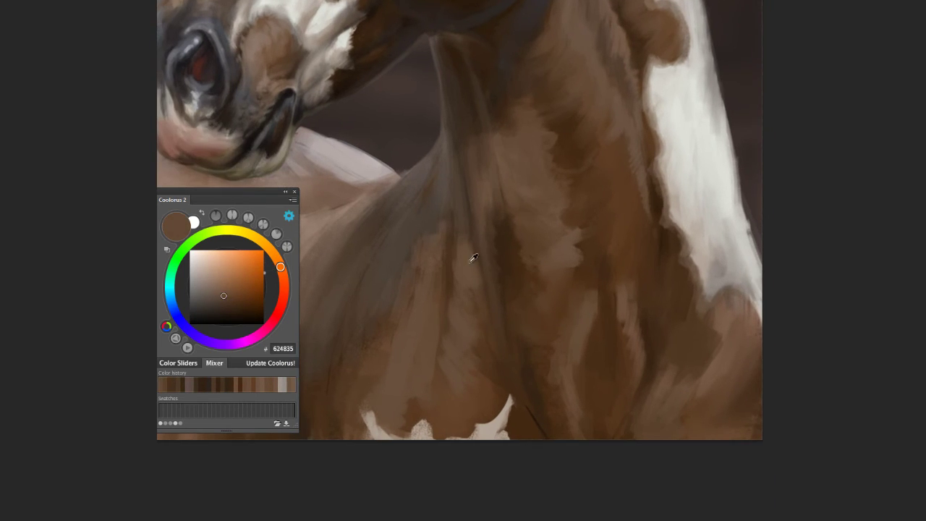
Step: Paint light grey strokes over the chest's white patch
{"action": "left_click", "coordinate": [458, 297], "text": "alt"}
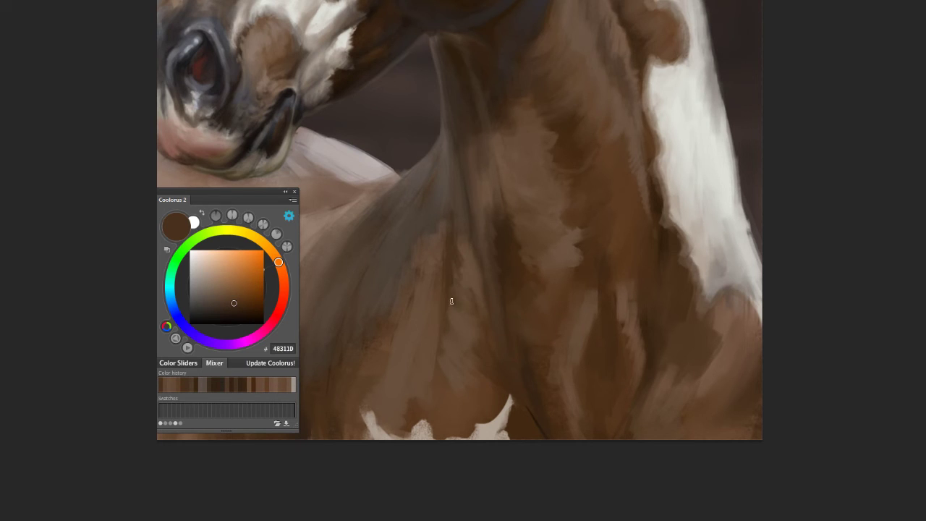
{"action": "left_click", "coordinate": [525, 400], "text": "alt"}
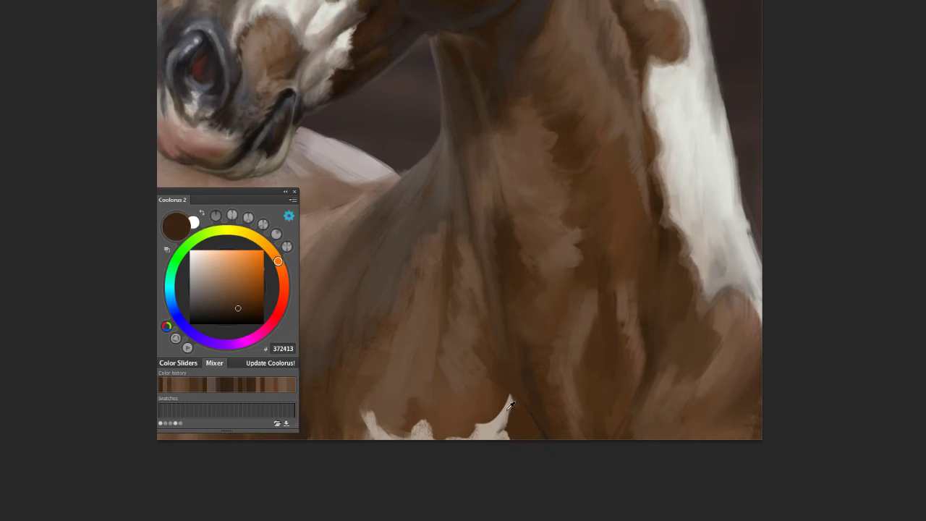
{"action": "left_click", "coordinate": [511, 405], "text": "alt"}
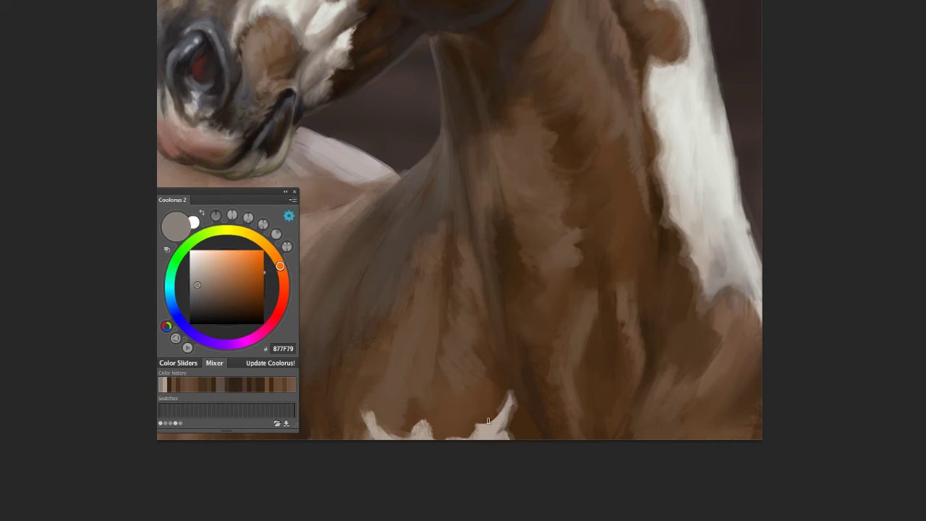
{"action": "mouse_move", "coordinate": [435, 442]}
{"action": "left_mouse_down"}
{"action": "mouse_move", "coordinate": [374, 417]}
{"action": "mouse_move", "coordinate": [371, 437]}
{"action": "left_mouse_up"}
Step: Sample a range of chest and shoulder browns for blending
{"action": "left_click", "coordinate": [416, 391], "text": "alt"}
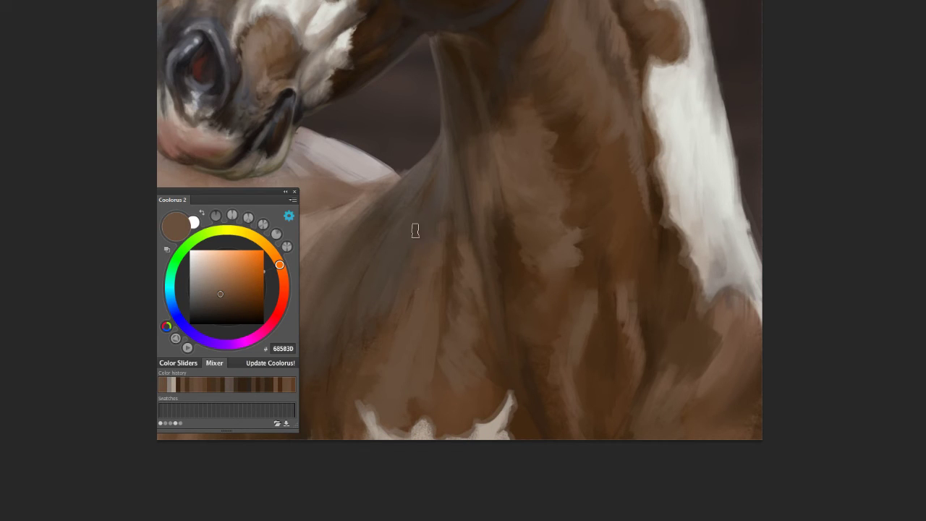
{"action": "left_click", "coordinate": [445, 304], "text": "alt"}
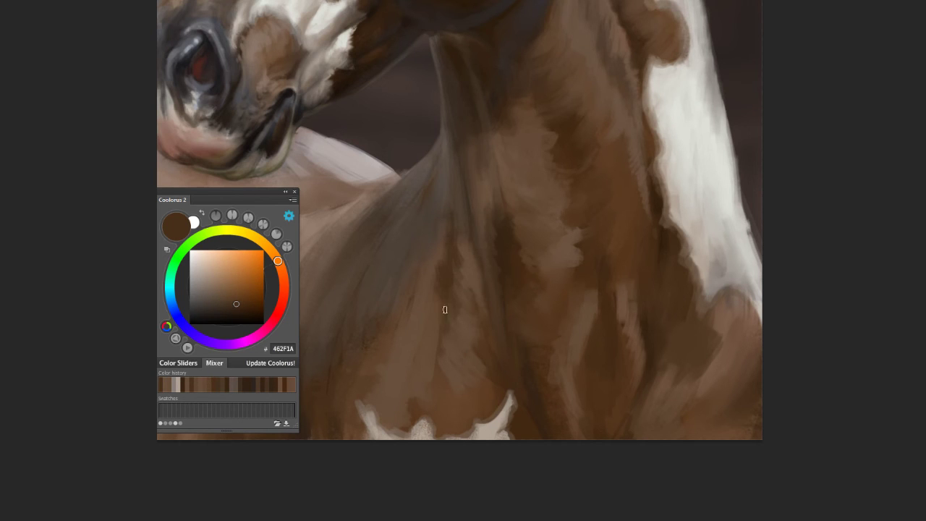
{"action": "left_click", "coordinate": [441, 335], "text": "alt"}
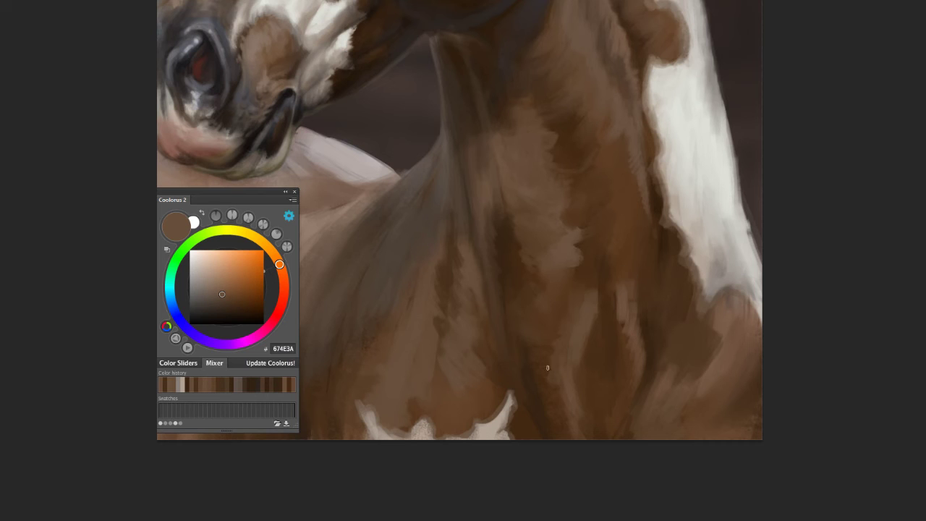
{"action": "left_click", "coordinate": [594, 322], "text": "alt"}
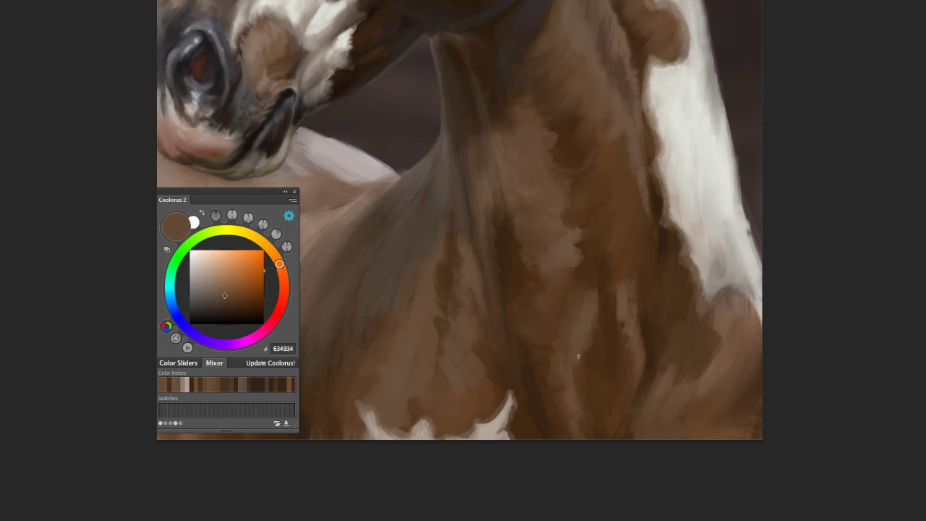
{"action": "left_click", "coordinate": [588, 285], "text": "alt"}
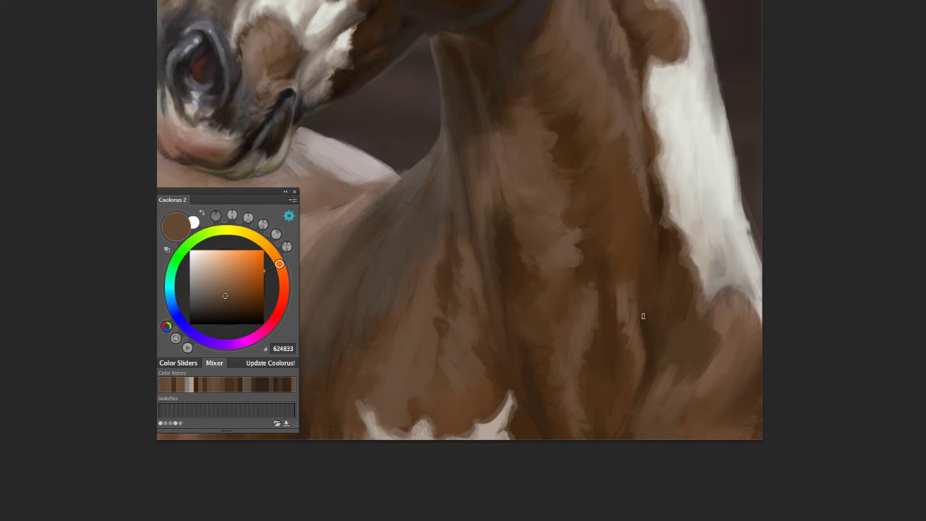
{"action": "left_click", "coordinate": [614, 304], "text": "alt"}
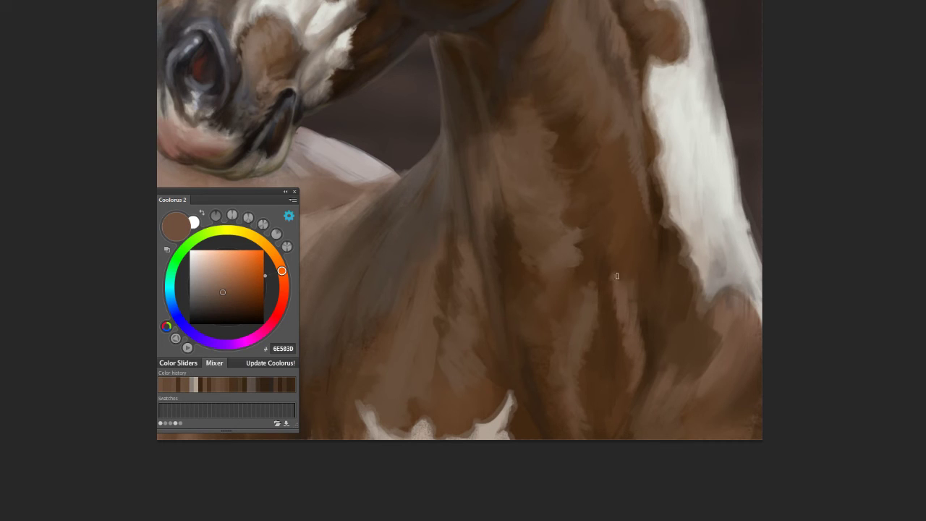
{"action": "left_click", "coordinate": [716, 329], "text": "alt"}
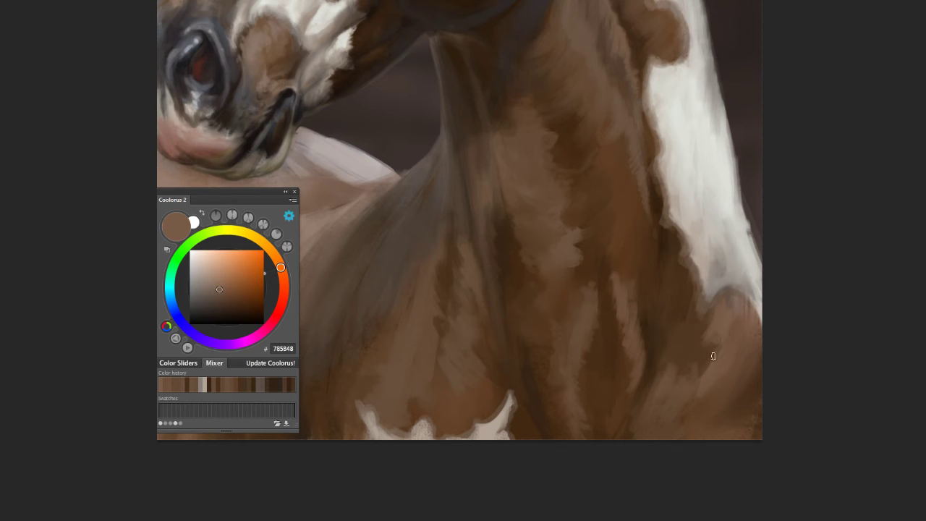
{"action": "left_click", "coordinate": [676, 383], "text": "alt"}
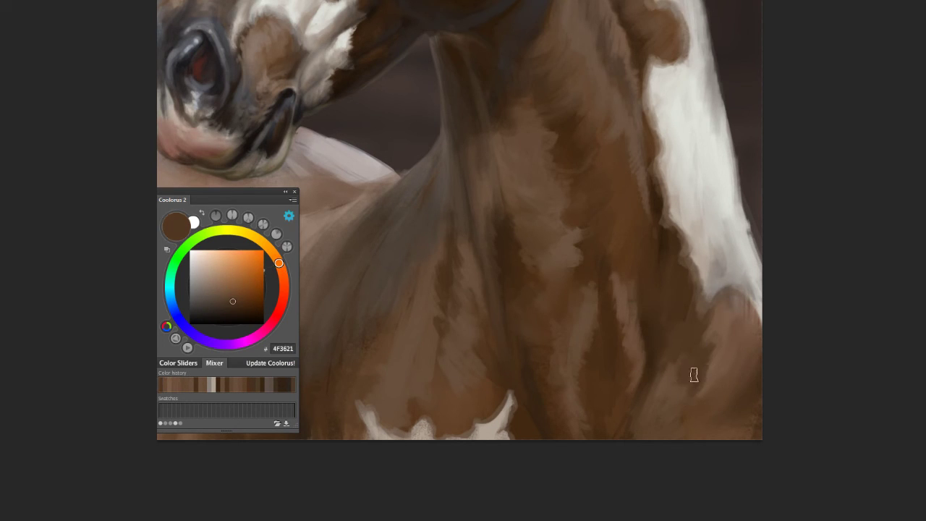
Step: Pick darker, warm and medium browns from the neck and chest shading
{"action": "left_click", "coordinate": [642, 405], "text": "alt"}
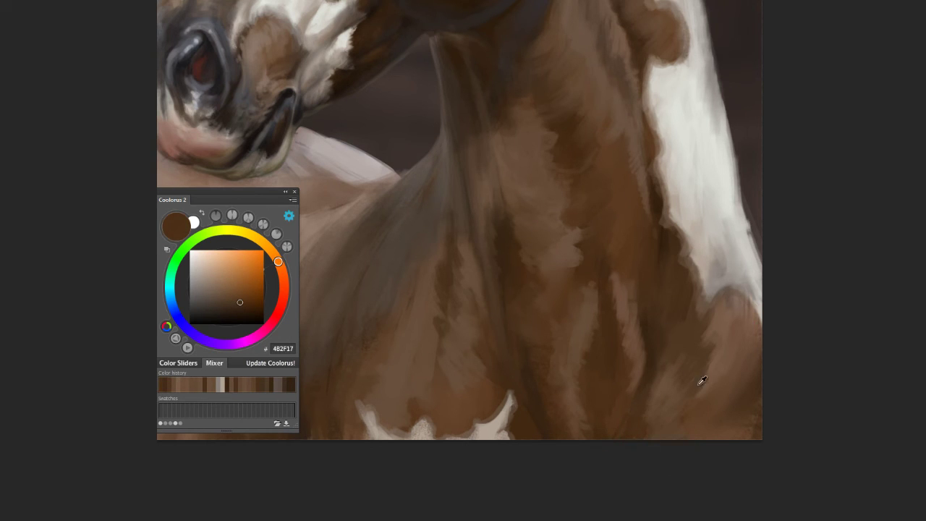
{"action": "left_click", "coordinate": [724, 302], "text": "alt"}
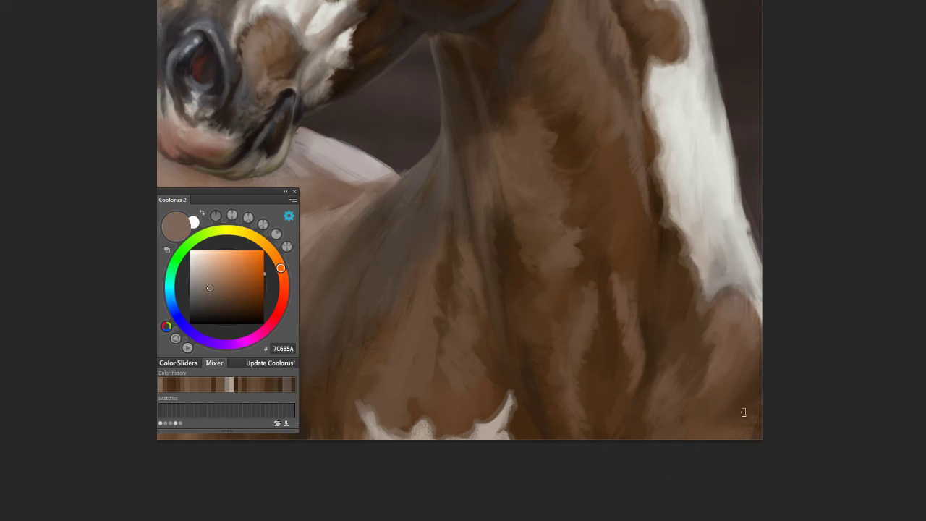
{"action": "left_click", "coordinate": [724, 364], "text": "alt"}
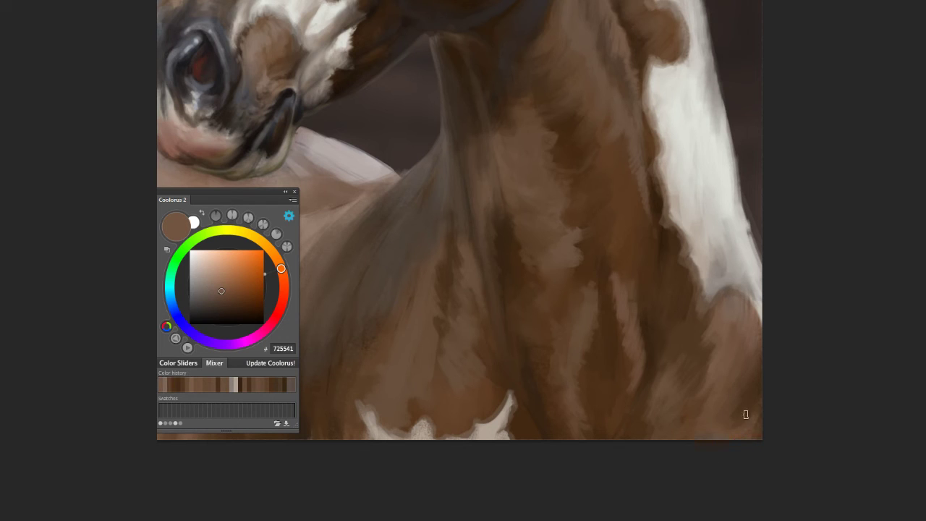
{"action": "left_click", "coordinate": [637, 365], "text": "alt"}
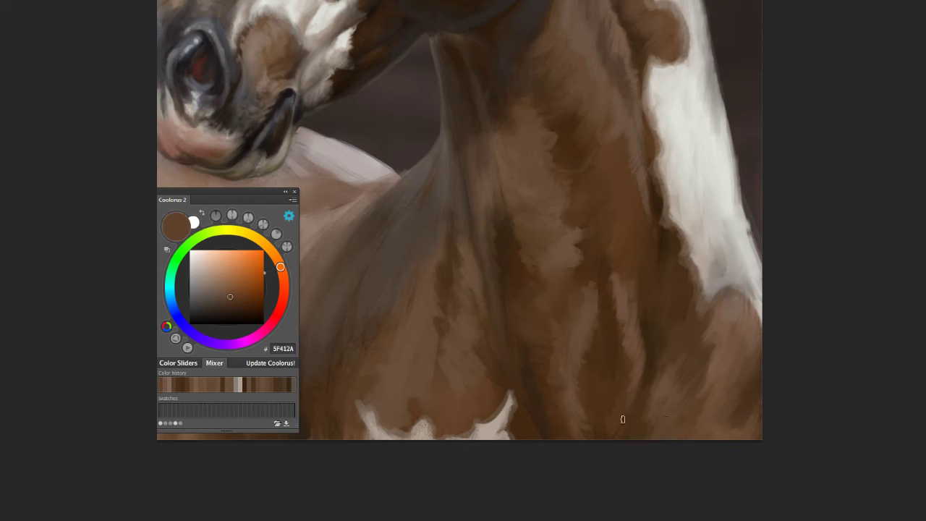
{"action": "left_click", "coordinate": [637, 380], "text": "alt"}
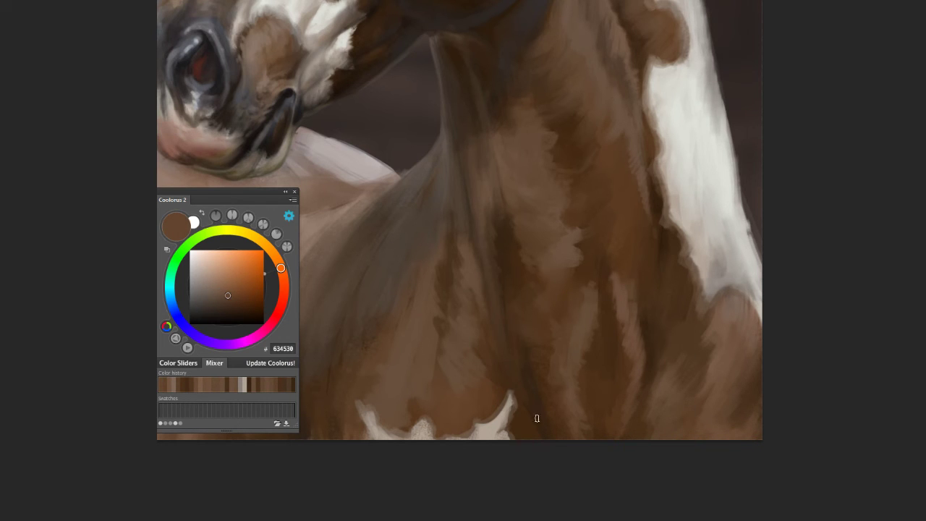
{"action": "left_click", "coordinate": [659, 203], "text": "alt"}
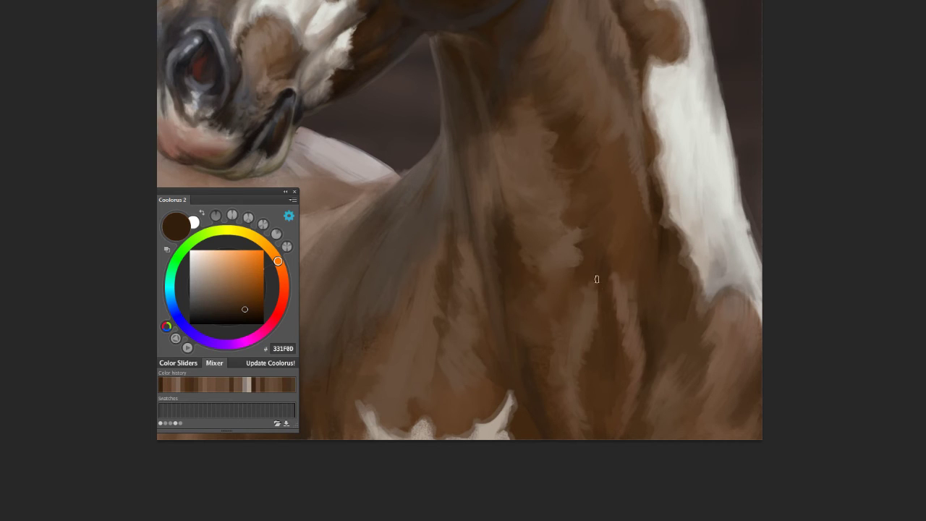
{"action": "left_click", "coordinate": [617, 287], "text": "alt"}
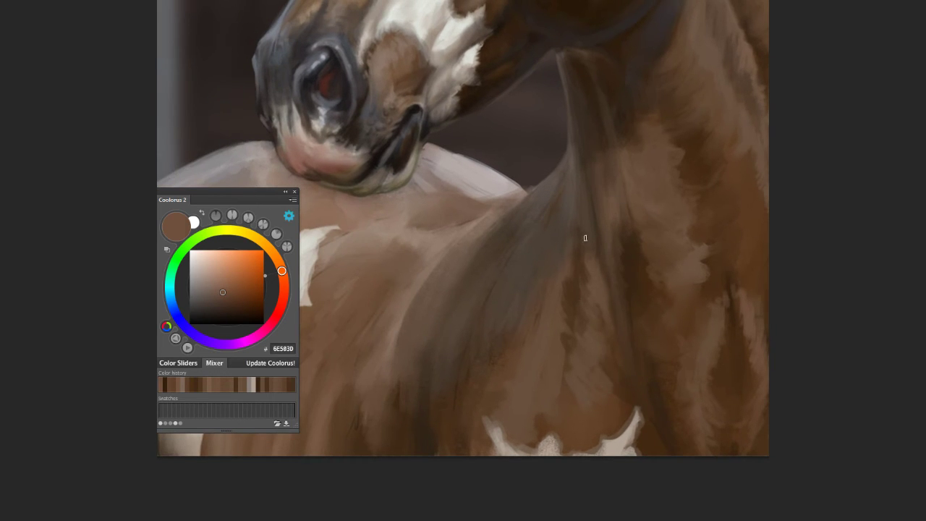
Step: Sample pale greys, tans and browns from the shoulder beneath the horse's chin
{"action": "left_click", "coordinate": [584, 249], "text": "alt"}
{"action": "mouse_move", "coordinate": [515, 199]}
{"action": "left_mouse_down"}
{"action": "mouse_move", "coordinate": [425, 155]}
{"action": "mouse_move", "coordinate": [434, 200]}
{"action": "left_mouse_up"}
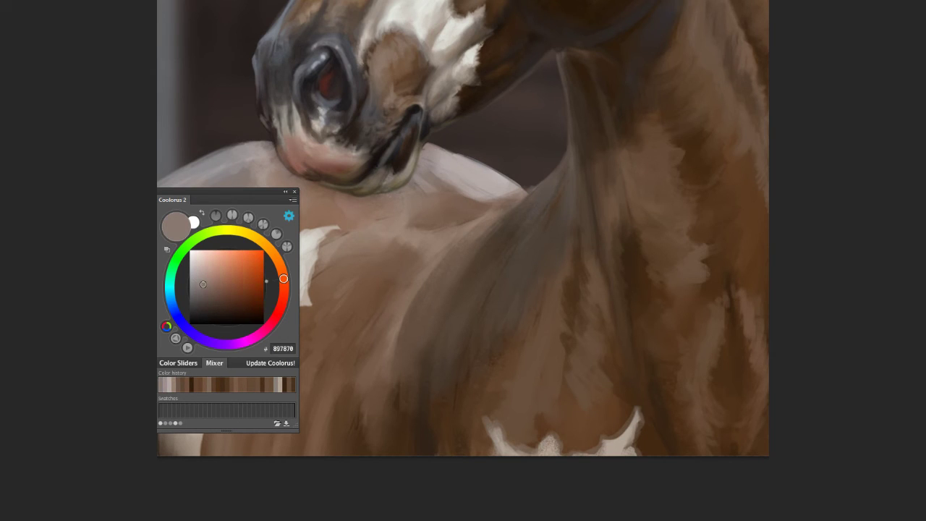
{"action": "left_click", "coordinate": [479, 186], "text": "alt"}
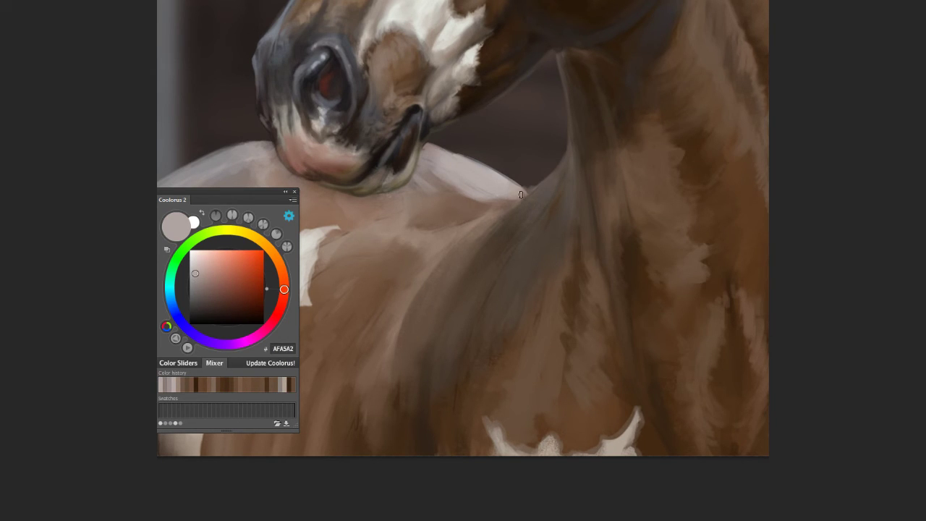
{"action": "left_click_drag", "start_coordinate": [451, 229], "coordinate": [508, 219]}
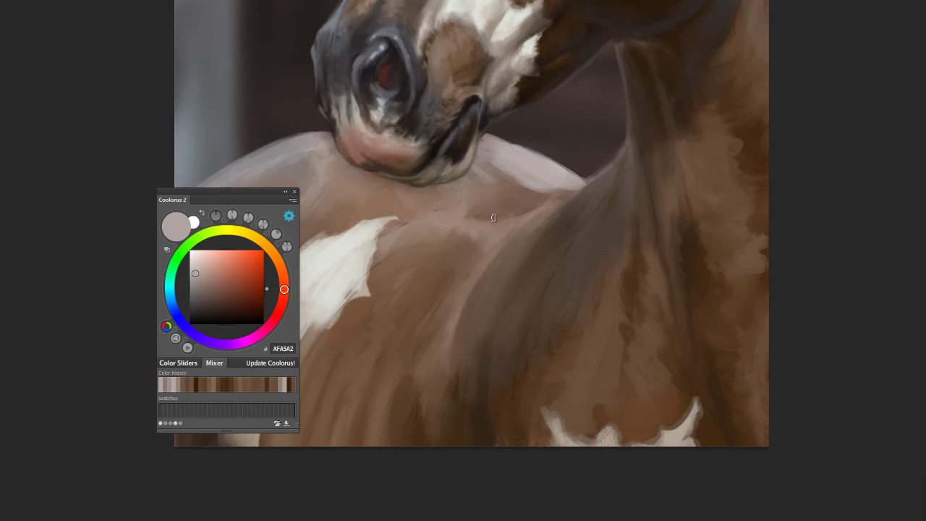
{"action": "left_click", "coordinate": [509, 219], "text": "alt"}
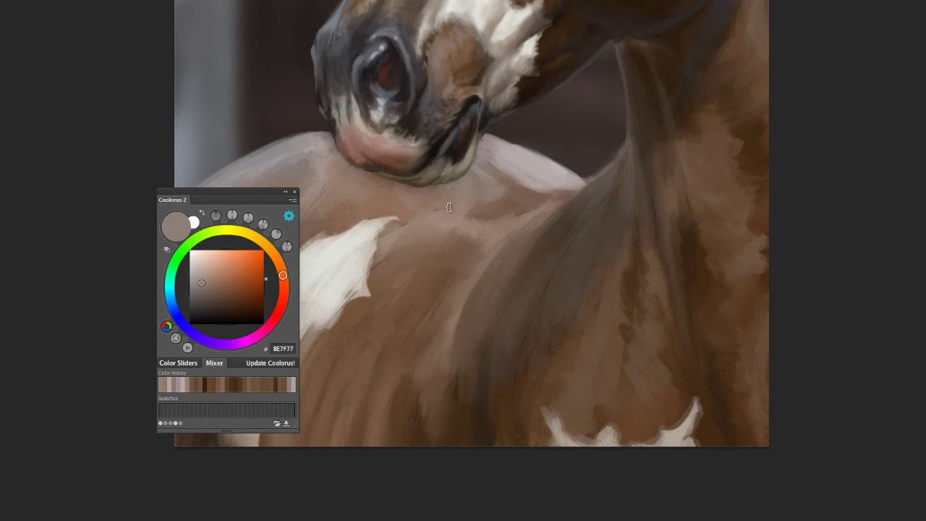
{"action": "left_click", "coordinate": [533, 208], "text": "alt"}
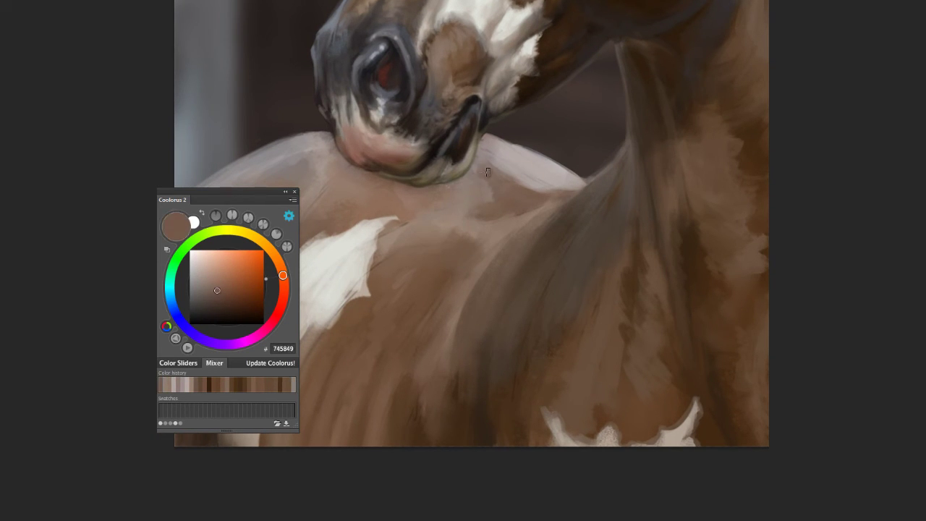
{"action": "left_click", "coordinate": [467, 329], "text": "alt"}
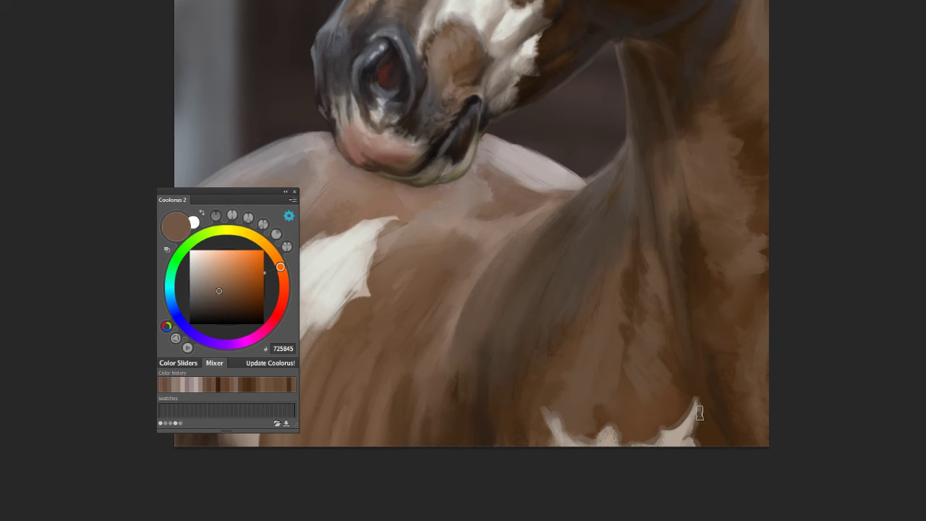
{"action": "left_click", "coordinate": [516, 329], "text": "alt"}
{"action": "left_click", "coordinate": [507, 244], "text": "alt"}
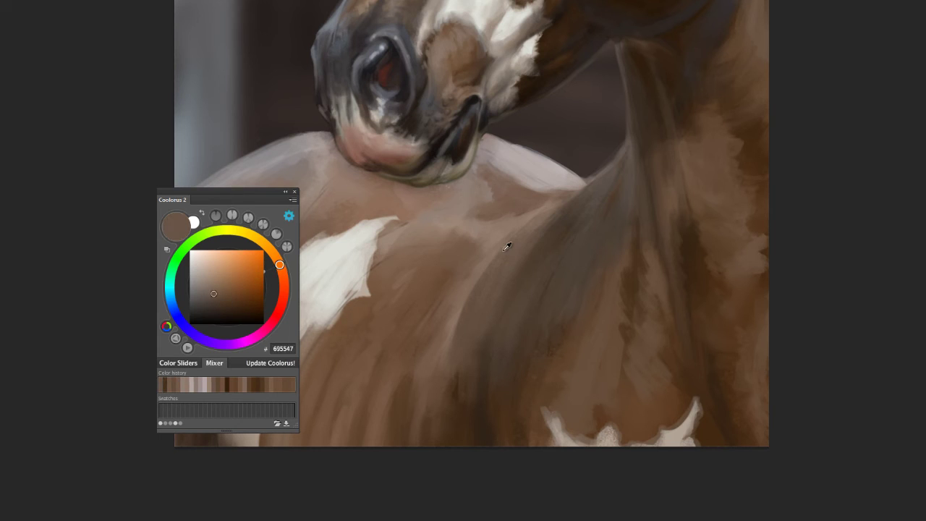
{"action": "left_click", "coordinate": [448, 390], "text": "alt"}
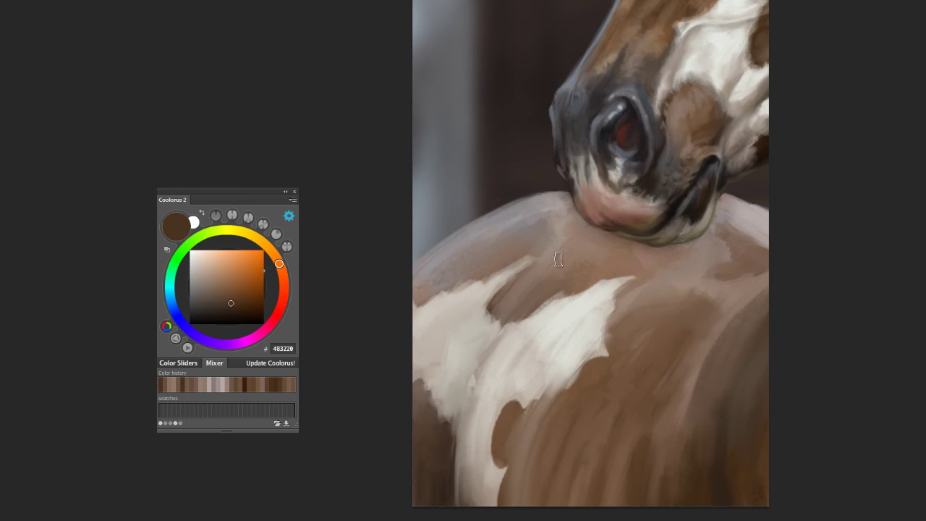
Step: Paint light grey strokes over the brown shoulder using tones from the white patch
{"action": "left_click", "coordinate": [527, 449], "text": "alt"}
{"action": "left_click", "coordinate": [506, 443], "text": "alt"}
{"action": "left_click", "coordinate": [449, 473], "text": "alt"}
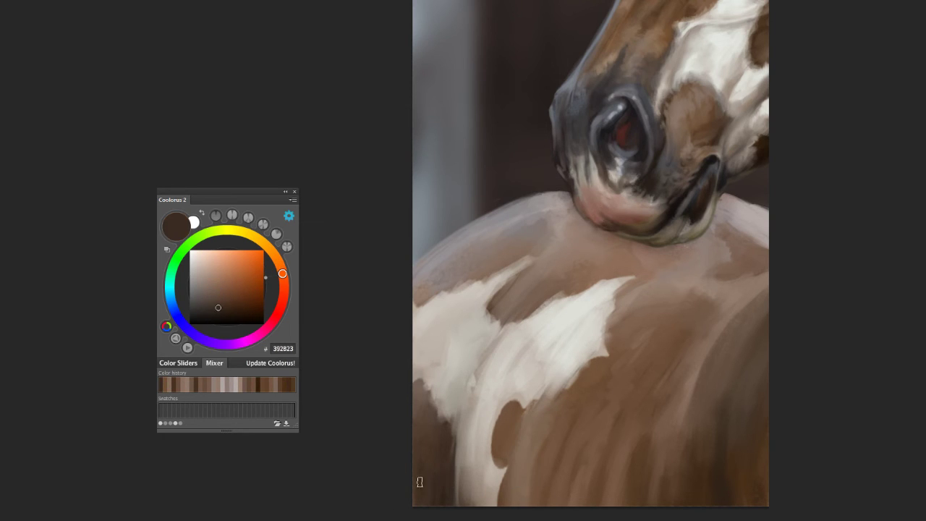
{"action": "left_click", "coordinate": [664, 383], "text": "alt"}
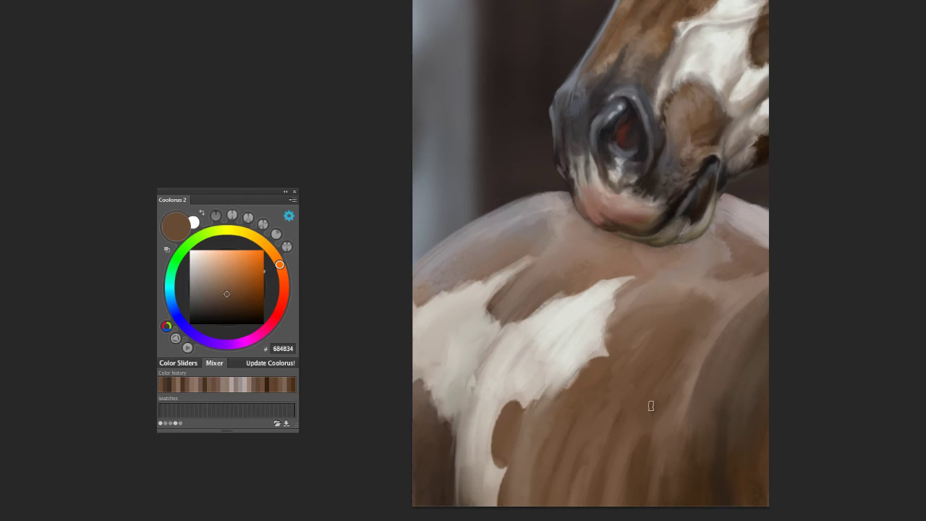
{"action": "left_click", "coordinate": [571, 365], "text": "alt"}
{"action": "left_click", "coordinate": [655, 310], "text": "alt"}
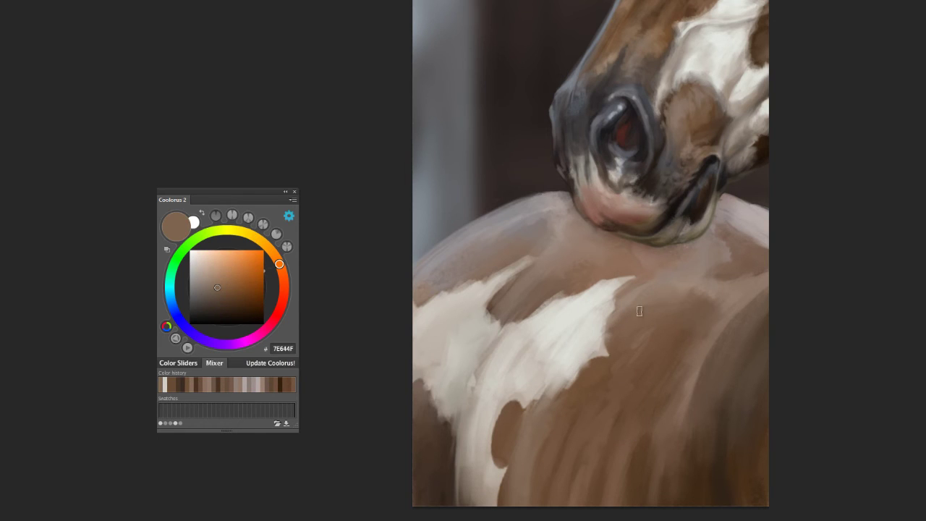
{"action": "left_click", "coordinate": [454, 348], "text": "alt"}
{"action": "left_click", "coordinate": [491, 320], "text": "alt"}
{"action": "mouse_move", "coordinate": [492, 324]}
{"action": "left_mouse_down"}
{"action": "mouse_move", "coordinate": [528, 261]}
{"action": "mouse_move", "coordinate": [463, 293]}
{"action": "left_mouse_up"}
Step: Join the white patches with near-white strokes and a light beige stroke down the shoulder
{"action": "left_click", "coordinate": [444, 316], "text": "alt"}
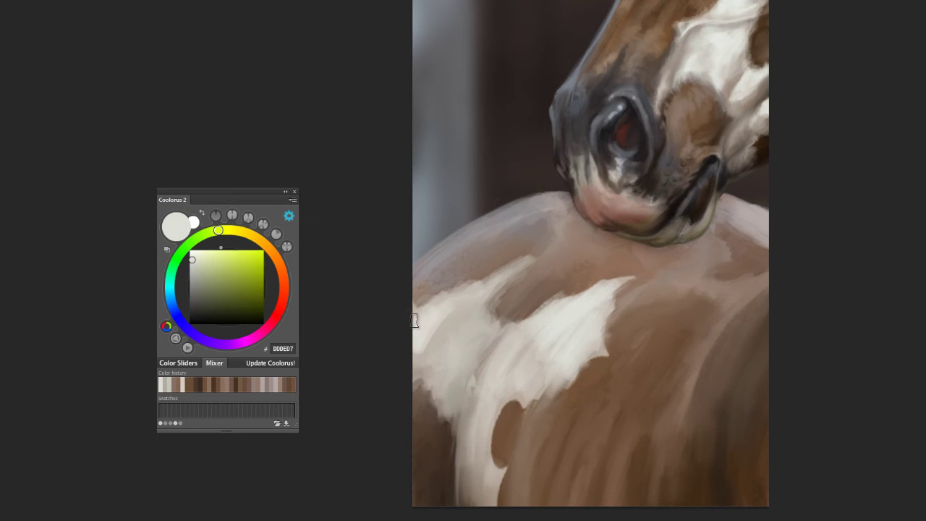
{"action": "mouse_move", "coordinate": [441, 352]}
{"action": "left_mouse_down"}
{"action": "mouse_move", "coordinate": [487, 289]}
{"action": "mouse_move", "coordinate": [470, 347]}
{"action": "mouse_move", "coordinate": [469, 394]}
{"action": "left_mouse_up"}
{"action": "left_click", "coordinate": [557, 382], "text": "alt"}
{"action": "mouse_move", "coordinate": [557, 383]}
{"action": "left_mouse_down"}
{"action": "mouse_move", "coordinate": [503, 413]}
{"action": "mouse_move", "coordinate": [499, 503]}
{"action": "left_mouse_up"}
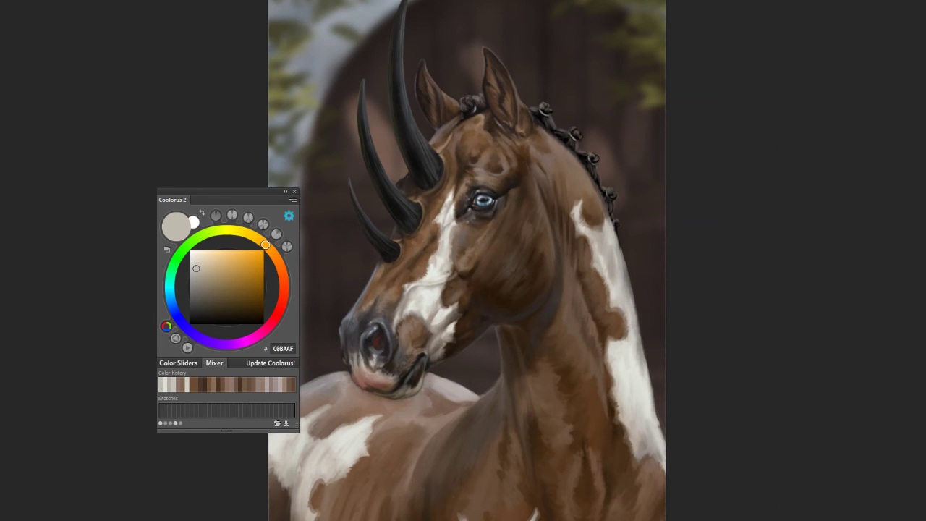
Step: Set a soft 149 px, 0% hardness brush and paint brown strokes over the muzzle blaze
{"action": "left_click", "coordinate": [475, 378], "text": "alt"}
{"action": "right_click", "coordinate": [476, 378]}
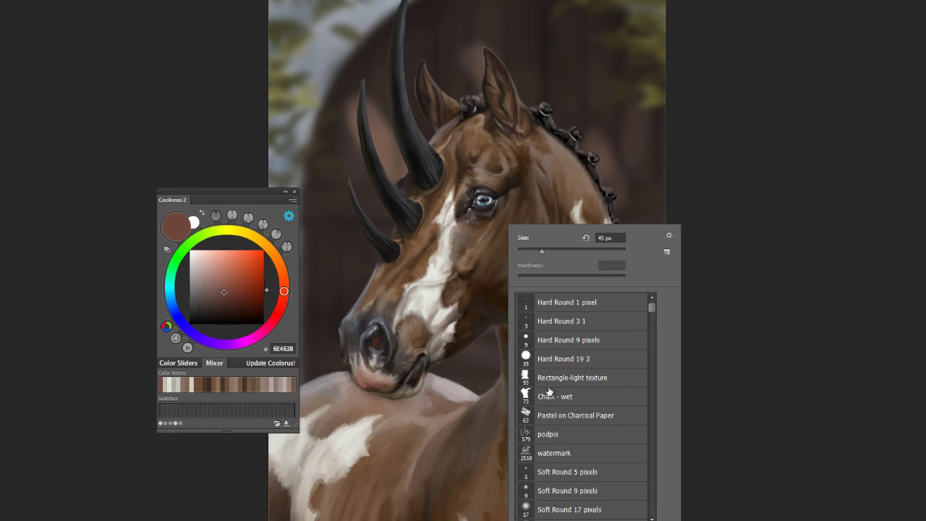
{"action": "left_click", "coordinate": [579, 510]}
{"action": "key", "text": "Return"}
{"action": "right_click", "coordinate": [452, 226]}
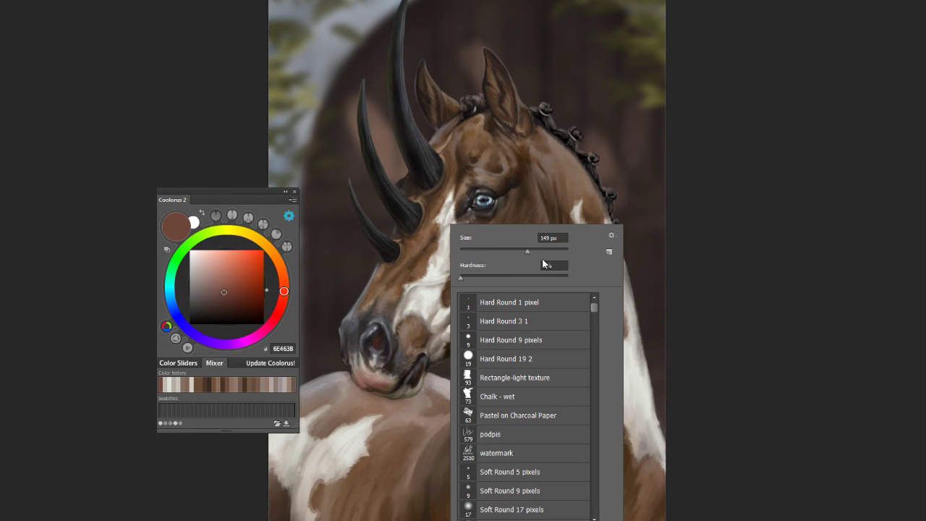
{"action": "key", "text": "Return"}
{"action": "mouse_move", "coordinate": [410, 305]}
{"action": "left_mouse_down"}
{"action": "mouse_move", "coordinate": [437, 346]}
{"action": "mouse_move", "coordinate": [424, 307]}
{"action": "left_mouse_up"}
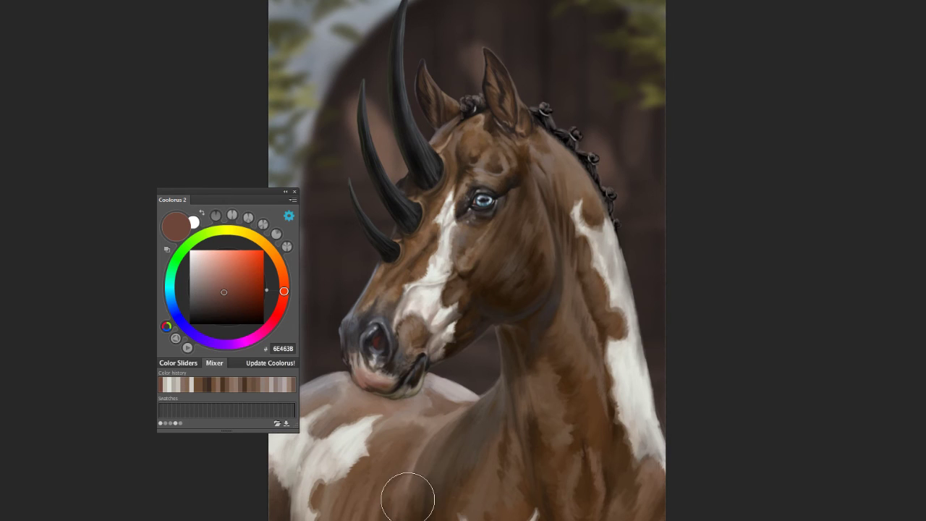
Step: Zoom in on the nostril, sample its dark red, and select the Rectangle-light texture brush
{"action": "scroll", "coordinate": [380, 401], "scroll_direction": "up", "scroll_amount": 2}
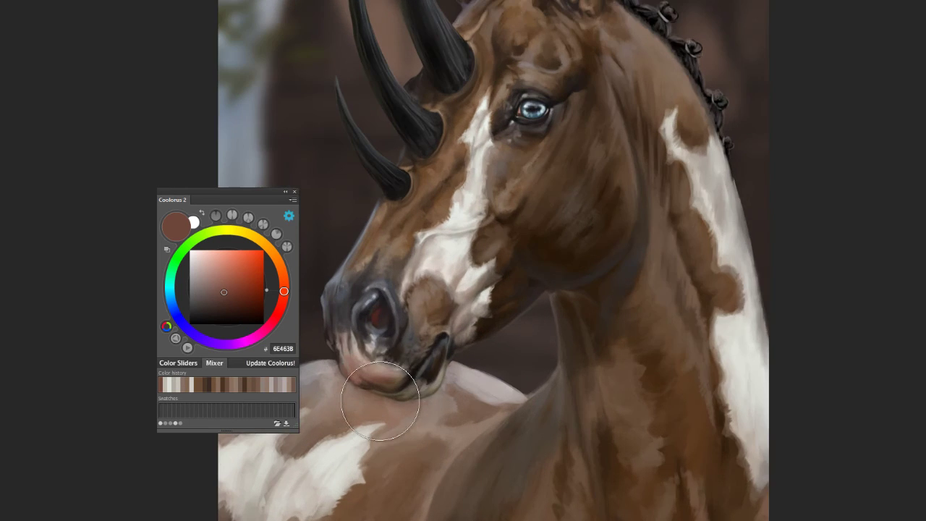
{"action": "left_click_drag", "start_coordinate": [380, 400], "coordinate": [427, 403]}
{"action": "scroll", "coordinate": [434, 340], "scroll_direction": "up", "scroll_amount": 2}
{"action": "left_click", "coordinate": [455, 289], "text": "alt"}
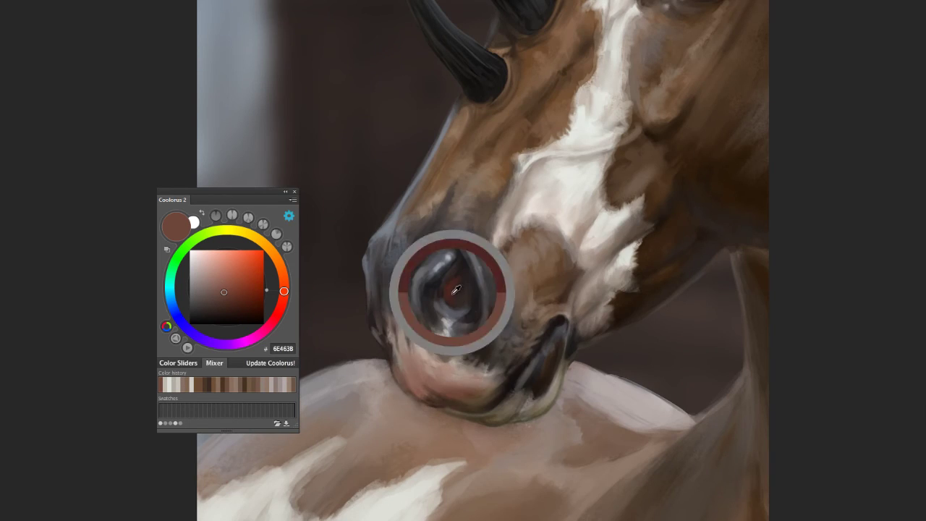
{"action": "right_click", "coordinate": [455, 290]}
{"action": "left_click", "coordinate": [476, 358]}
{"action": "left_click", "coordinate": [434, 348]}
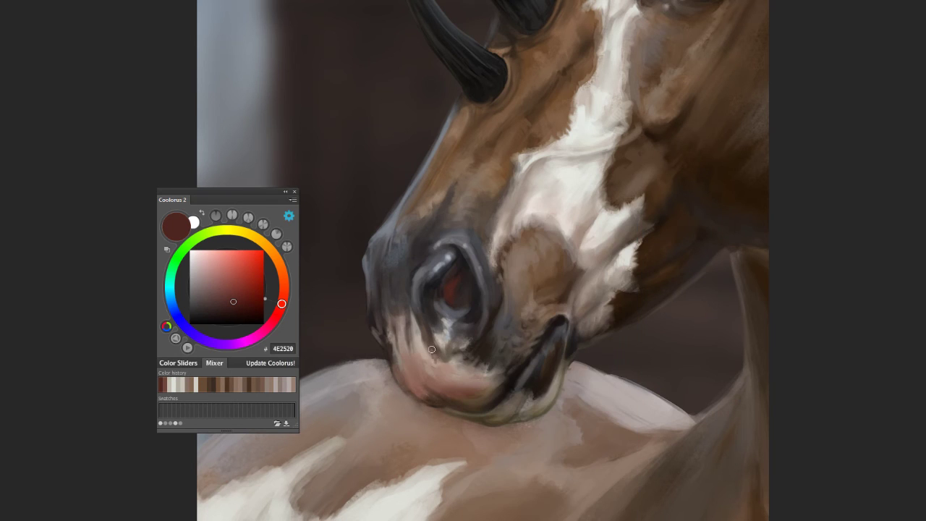
{"action": "right_click", "coordinate": [469, 362]}
{"action": "left_click", "coordinate": [507, 378]}
{"action": "left_click", "coordinate": [411, 316]}
Step: Sample muzzle and chin browns, then darken the right edge of the lower lip
{"action": "left_click", "coordinate": [402, 336], "text": "alt"}
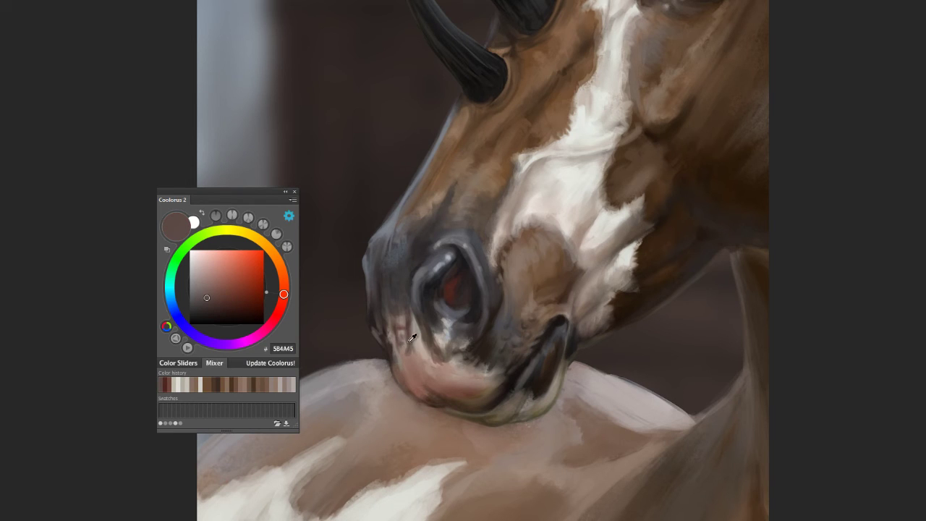
{"action": "left_click", "coordinate": [412, 338], "text": "alt"}
{"action": "left_click", "coordinate": [408, 358], "text": "alt"}
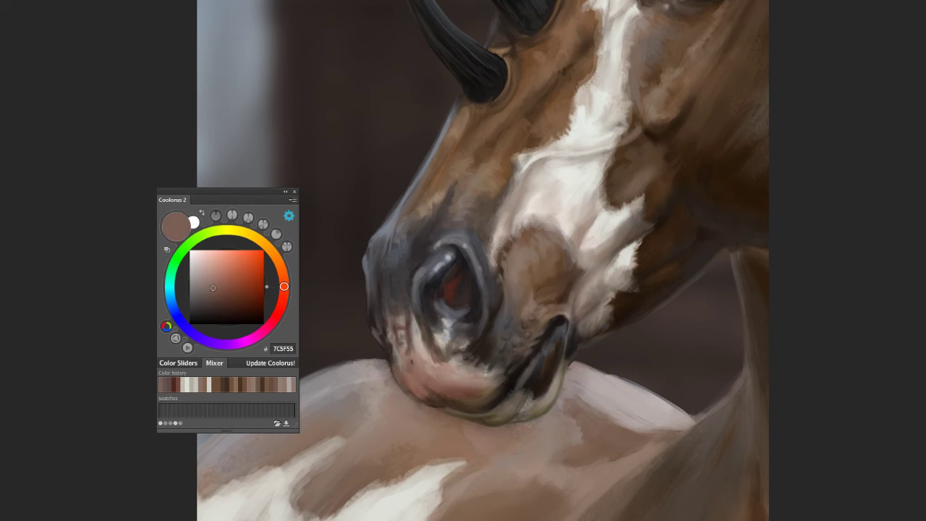
{"action": "left_click", "coordinate": [405, 370], "text": "alt"}
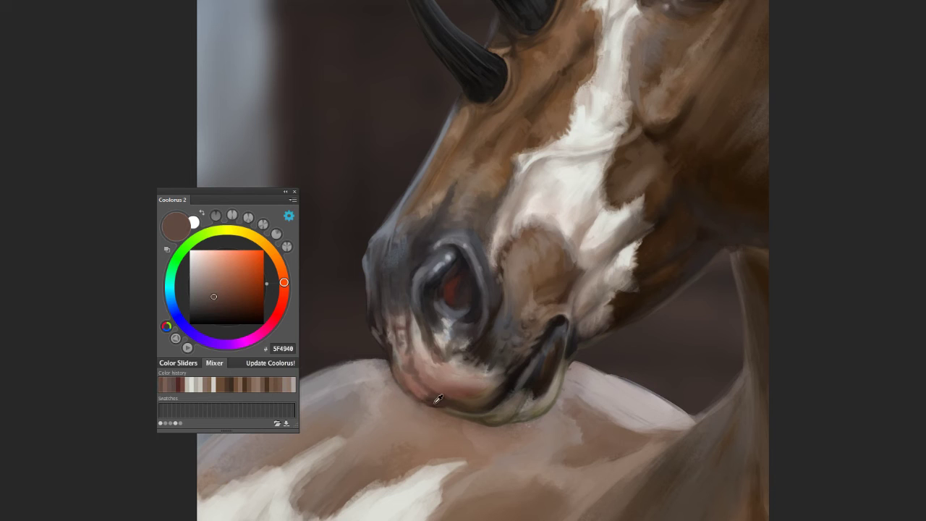
{"action": "left_click", "coordinate": [423, 391], "text": "alt"}
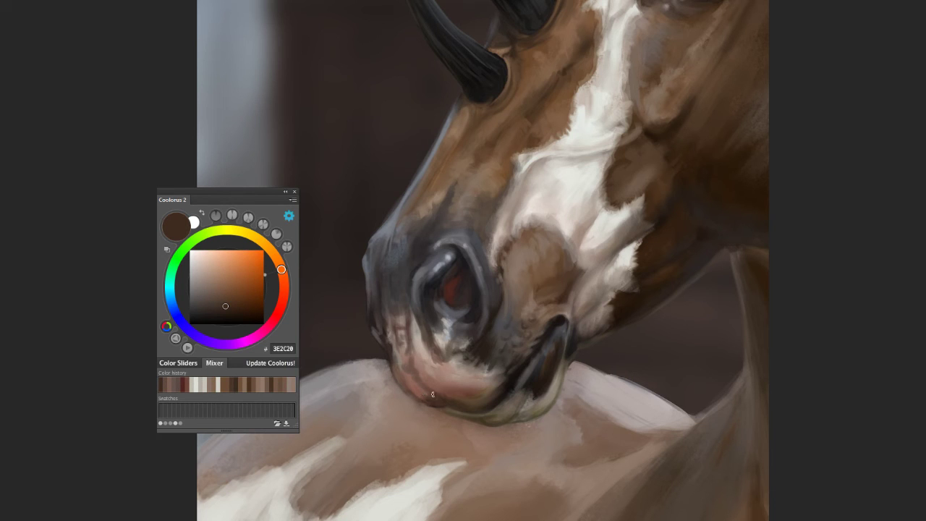
{"action": "left_click", "coordinate": [387, 369], "text": "alt"}
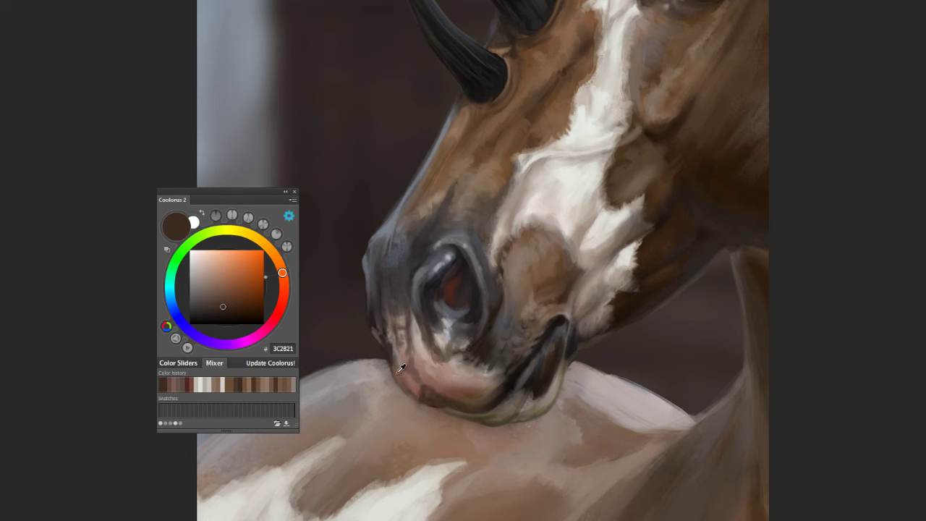
{"action": "left_click", "coordinate": [403, 386], "text": "alt"}
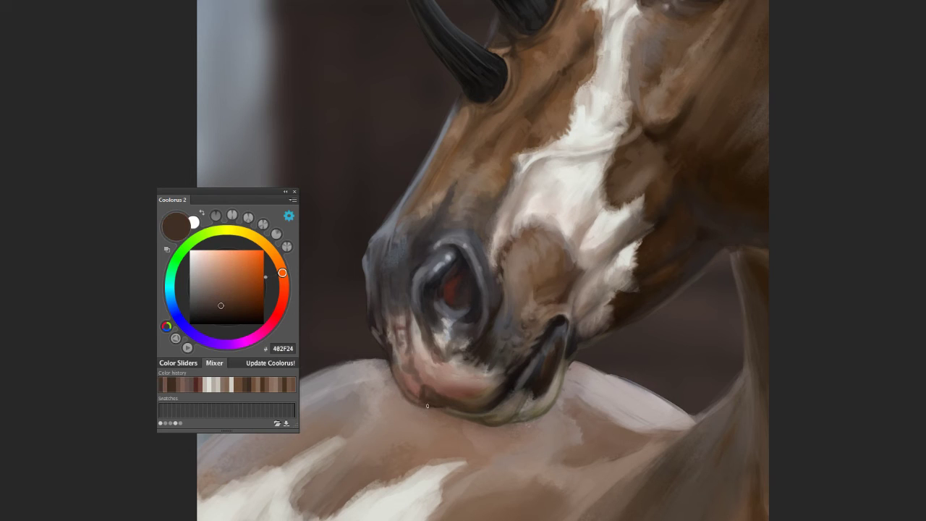
{"action": "left_click", "coordinate": [484, 419], "text": "alt"}
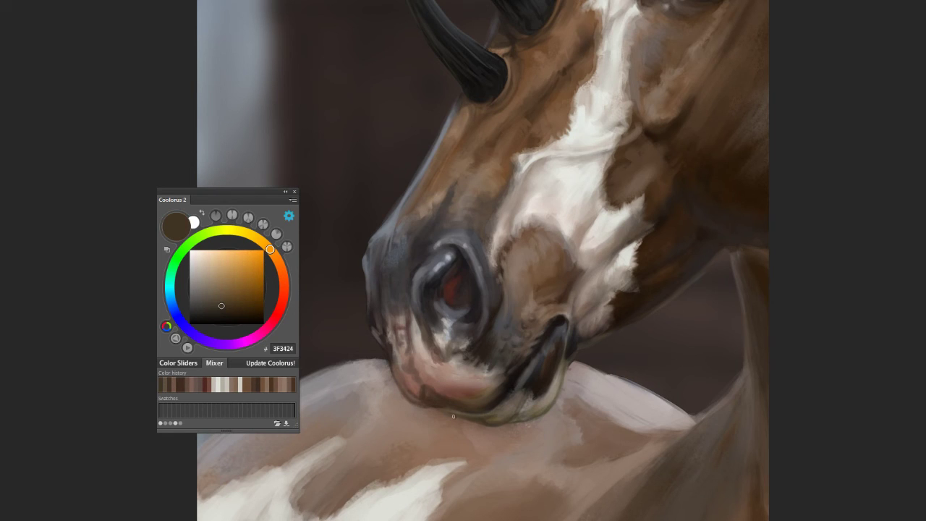
{"action": "left_click", "coordinate": [438, 389], "text": "alt"}
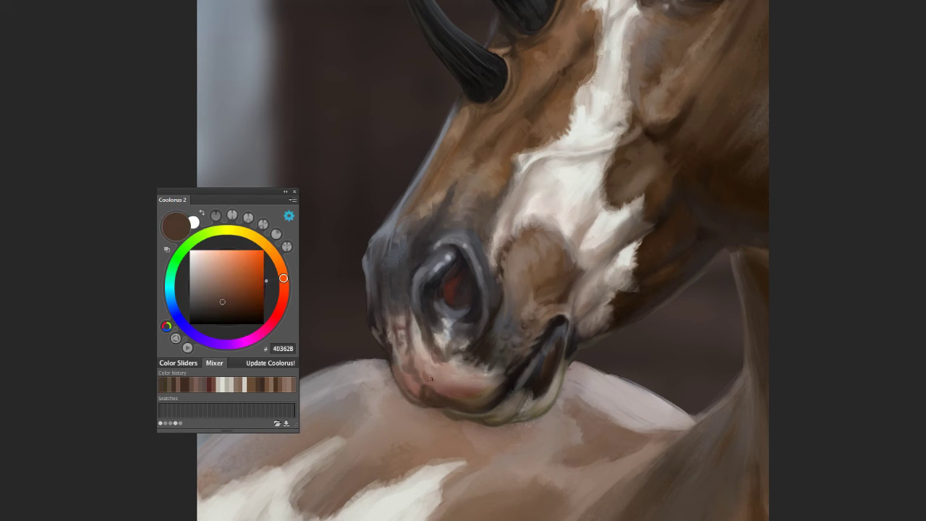
{"action": "left_click", "coordinate": [403, 316], "text": "alt"}
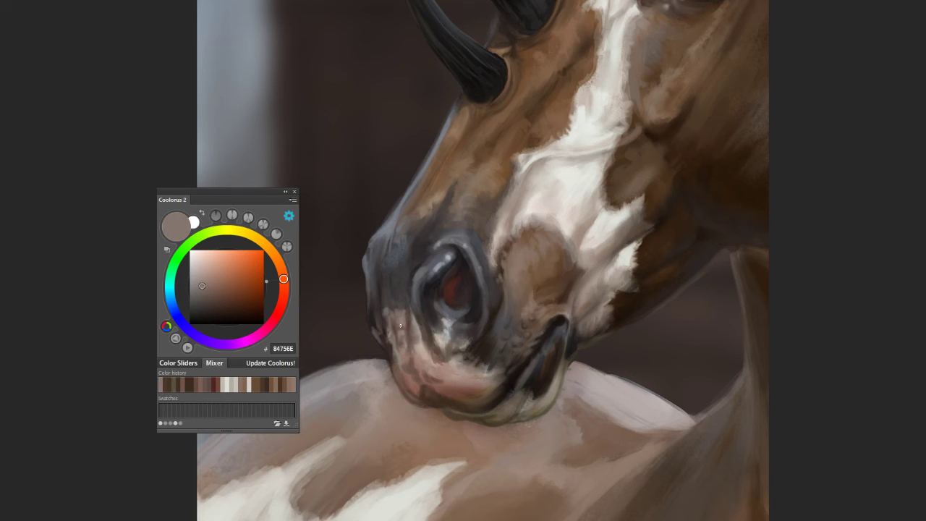
{"action": "left_click", "coordinate": [587, 320], "text": "alt"}
{"action": "left_click_drag", "start_coordinate": [570, 345], "coordinate": [569, 361]}
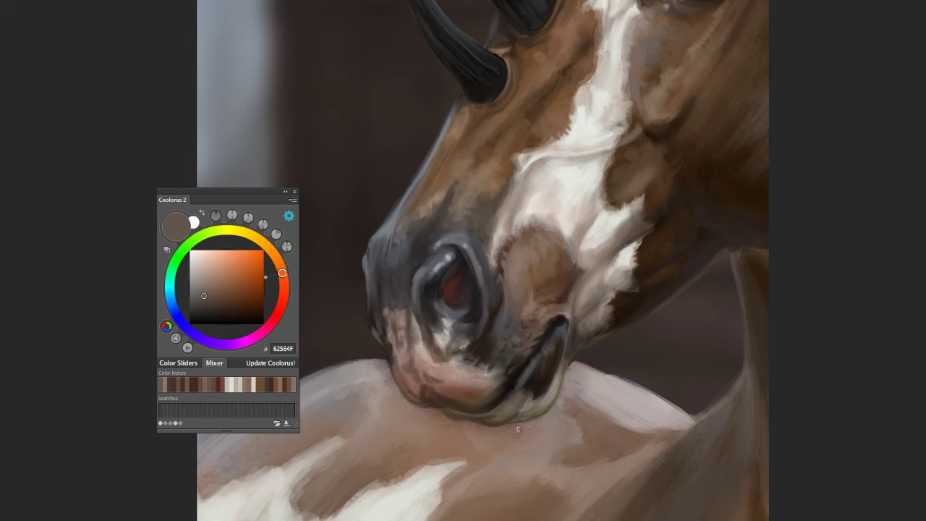
Step: Add small very dark brown marks just below the nostril
{"action": "left_click", "coordinate": [395, 319], "text": "alt"}
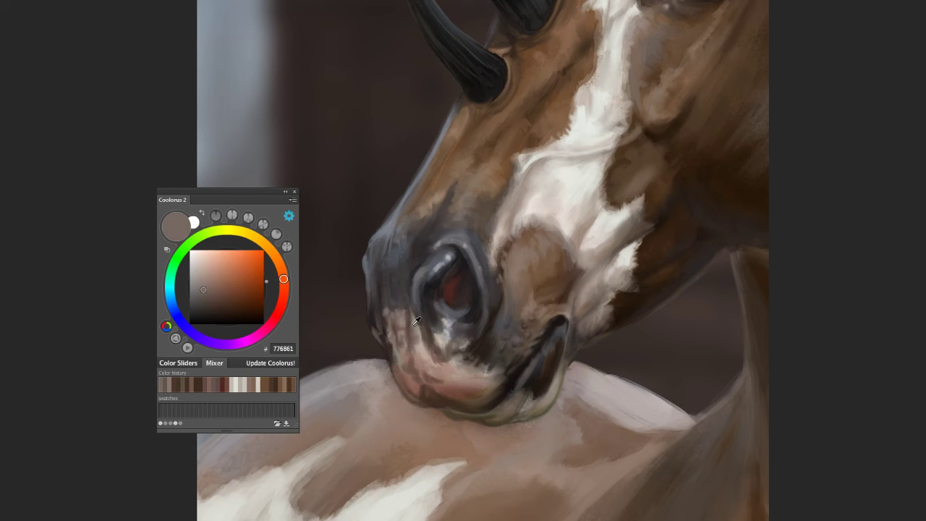
{"action": "left_click", "coordinate": [391, 313], "text": "alt"}
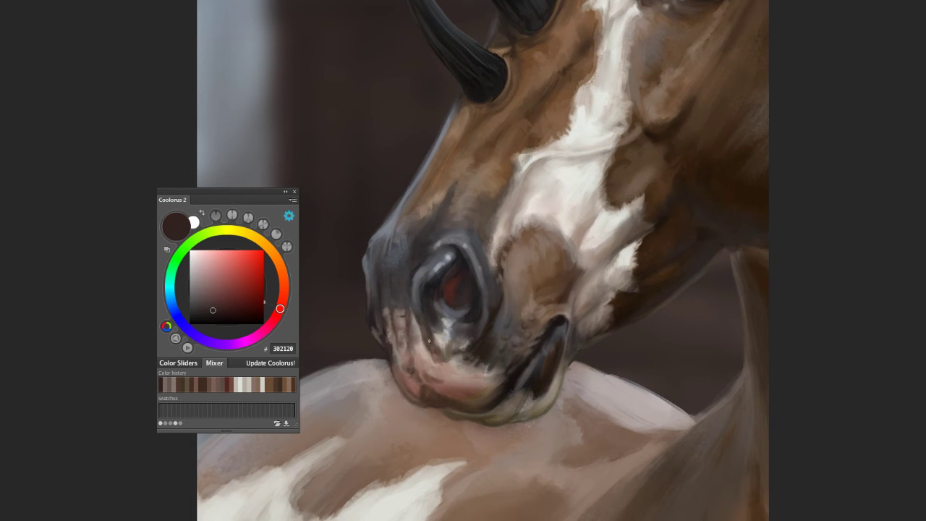
{"action": "left_click_drag", "start_coordinate": [418, 330], "coordinate": [417, 336]}
Step: Shift a sampled light beige toward pink, then sample greys and dark browns around the mouth
{"action": "left_click", "coordinate": [551, 212], "text": "alt"}
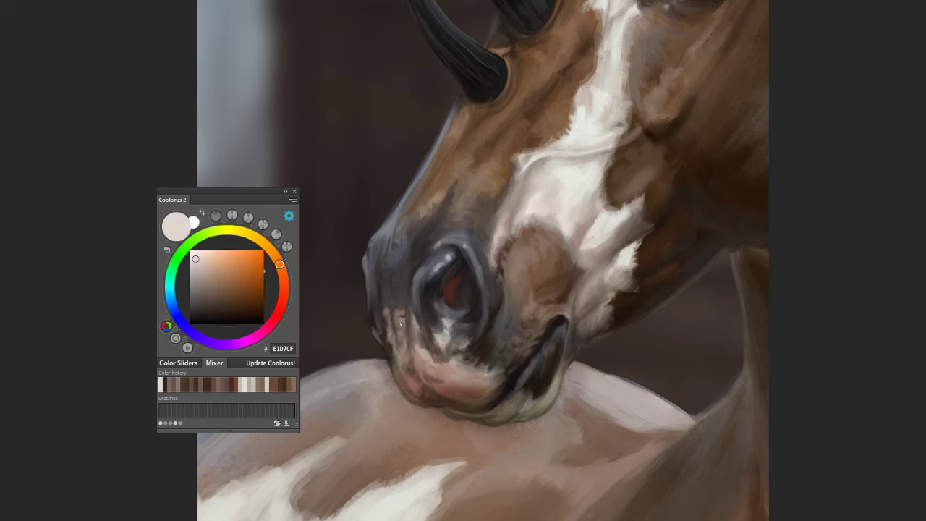
{"action": "left_click", "coordinate": [426, 343], "text": "alt"}
{"action": "left_click", "coordinate": [200, 264]}
{"action": "left_click_drag", "start_coordinate": [283, 272], "coordinate": [284, 285]}
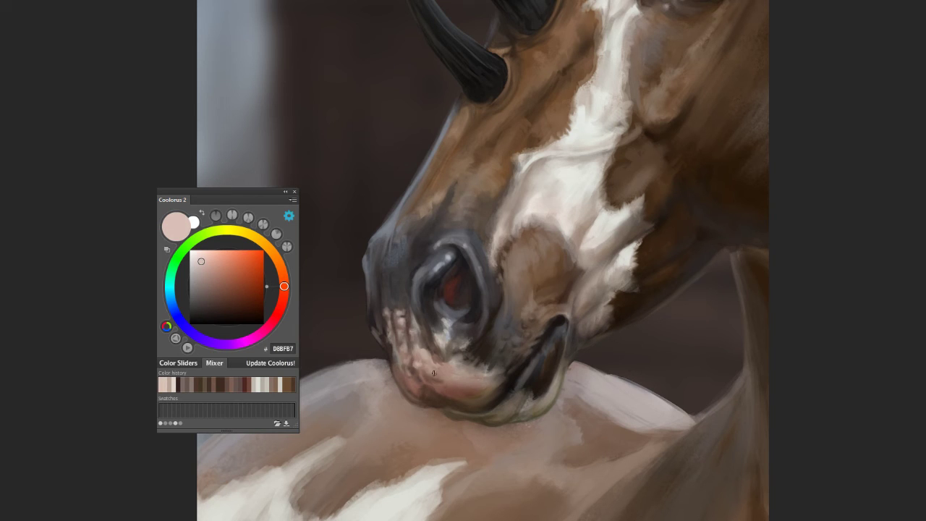
{"action": "left_click", "coordinate": [508, 335], "text": "alt"}
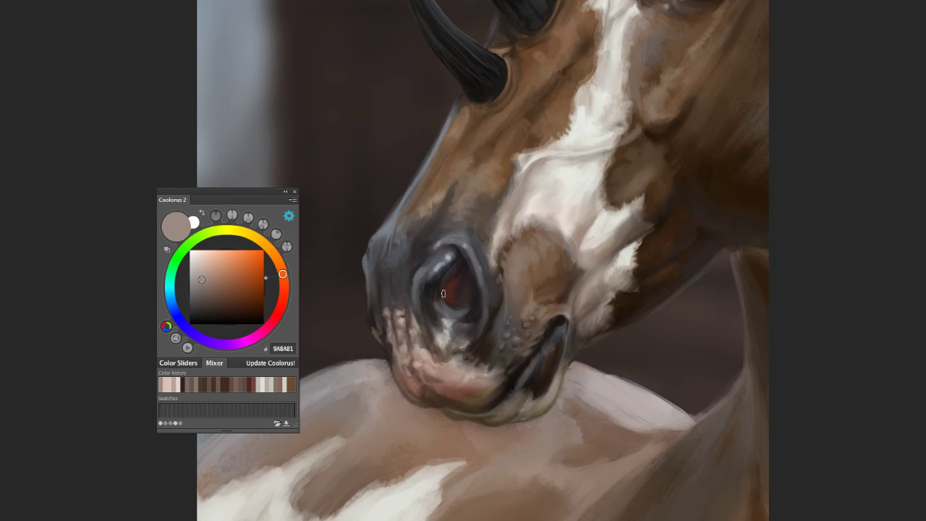
{"action": "left_click", "coordinate": [388, 318], "text": "alt"}
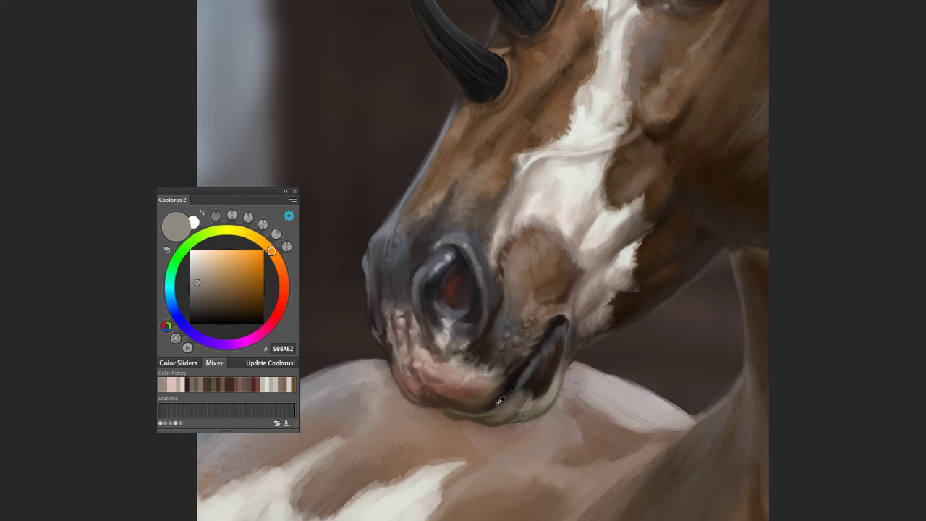
{"action": "left_click", "coordinate": [461, 395], "text": "alt"}
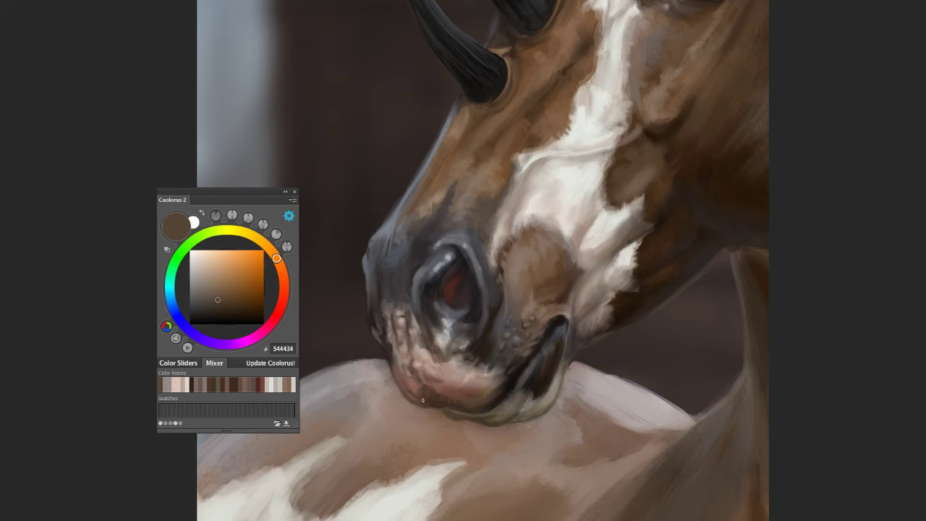
{"action": "left_click", "coordinate": [454, 405], "text": "alt"}
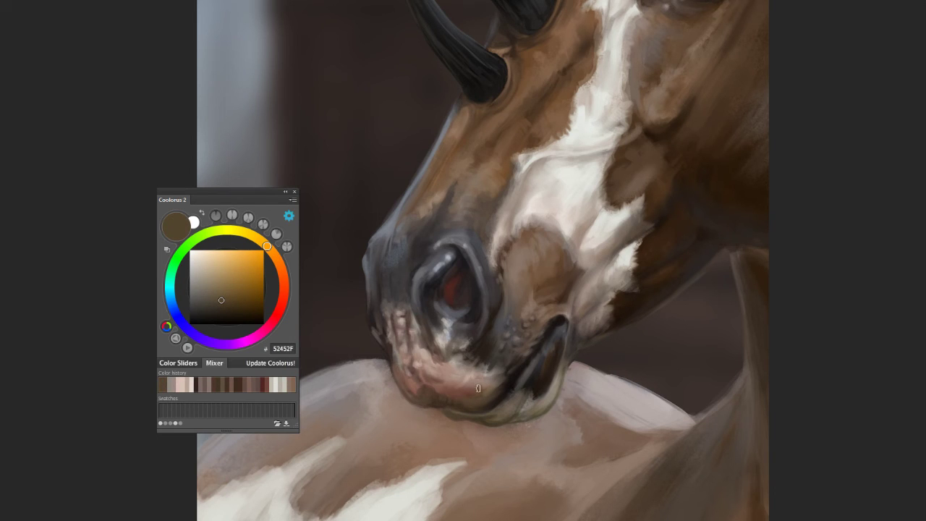
{"action": "left_click", "coordinate": [535, 404], "text": "alt"}
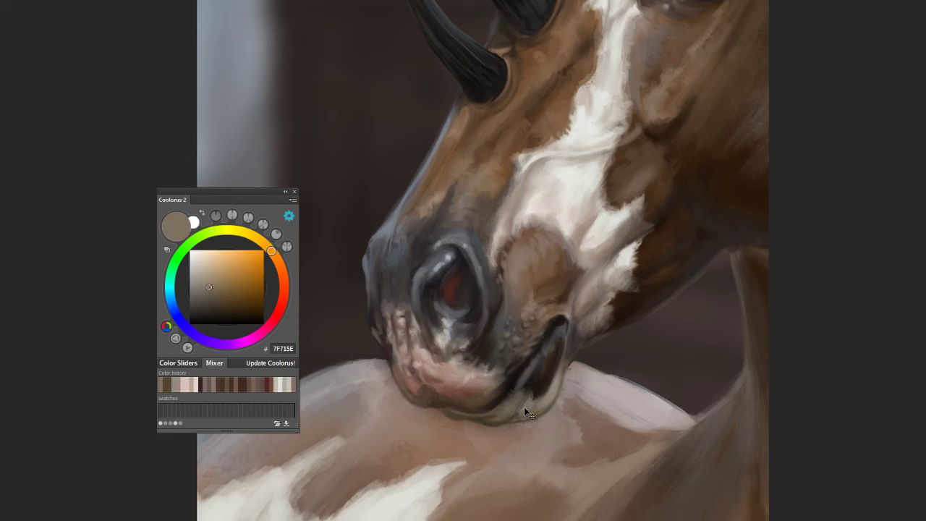
Step: Paint pale chin whiskers with the Hard Round 9 px brush using sampled light tones
{"action": "left_click", "coordinate": [561, 194], "text": "alt"}
{"action": "right_click", "coordinate": [526, 224]}
{"action": "left_click", "coordinate": [586, 340]}
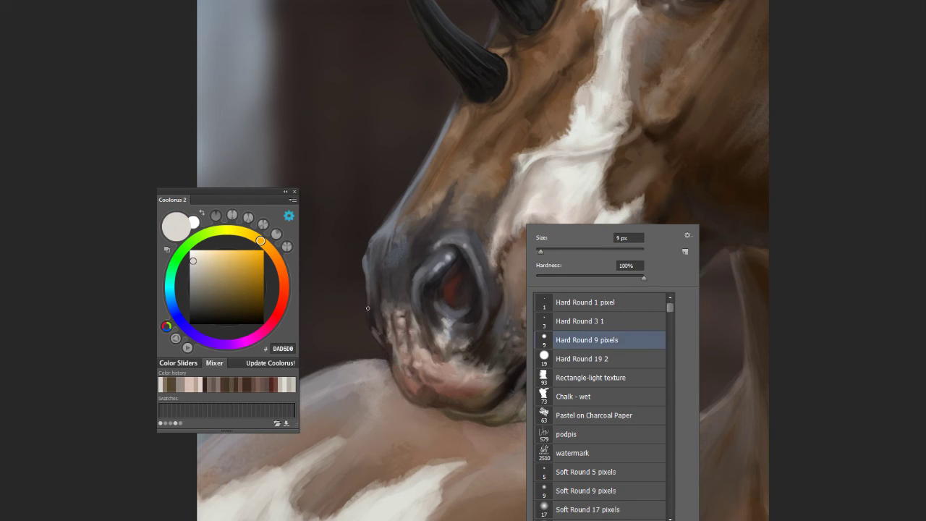
{"action": "left_click", "coordinate": [367, 284]}
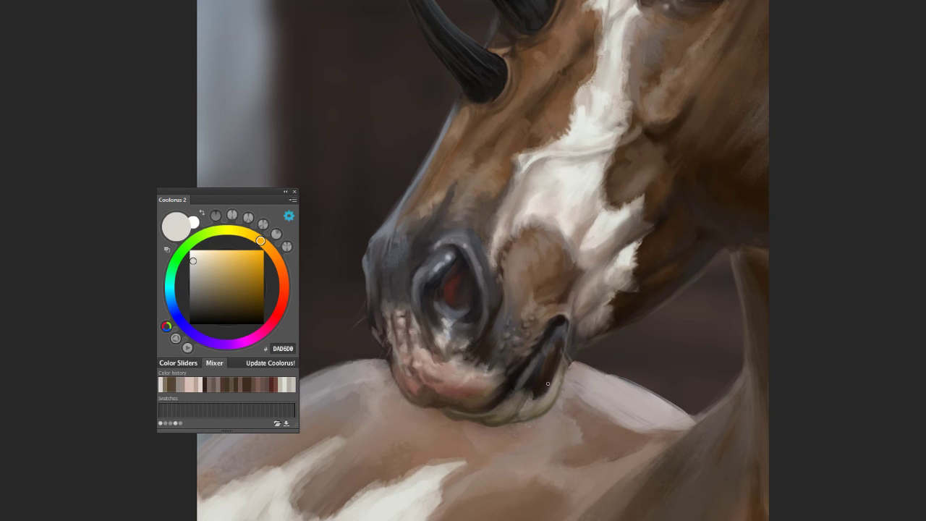
{"action": "left_click", "coordinate": [551, 363], "text": "alt"}
{"action": "left_click", "coordinate": [448, 413], "text": "alt"}
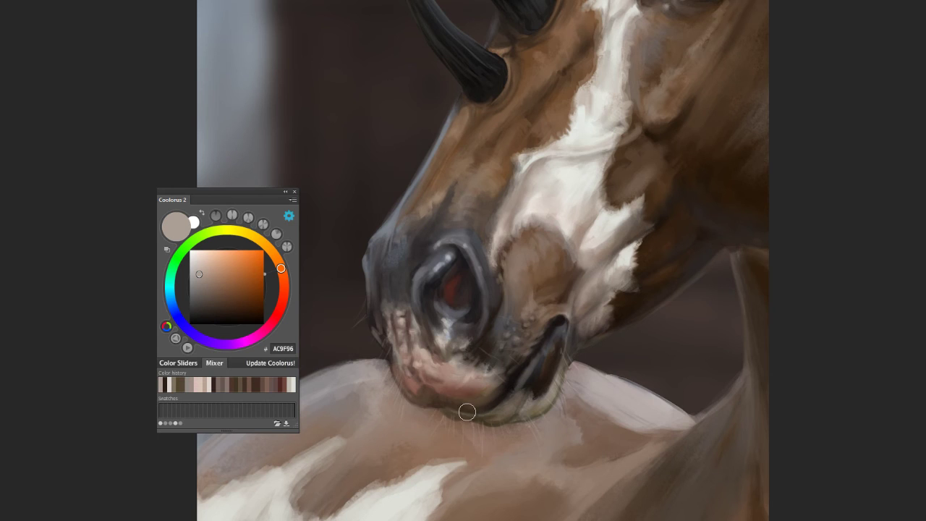
{"action": "key", "text": "ctrl+minus"}
{"action": "key", "text": "ctrl+minus"}
Step: Zoom in on the eye and sample the dark eyelid and light grey blaze colours
{"action": "scroll", "coordinate": [516, 278], "scroll_direction": "up", "scroll_amount": 1}
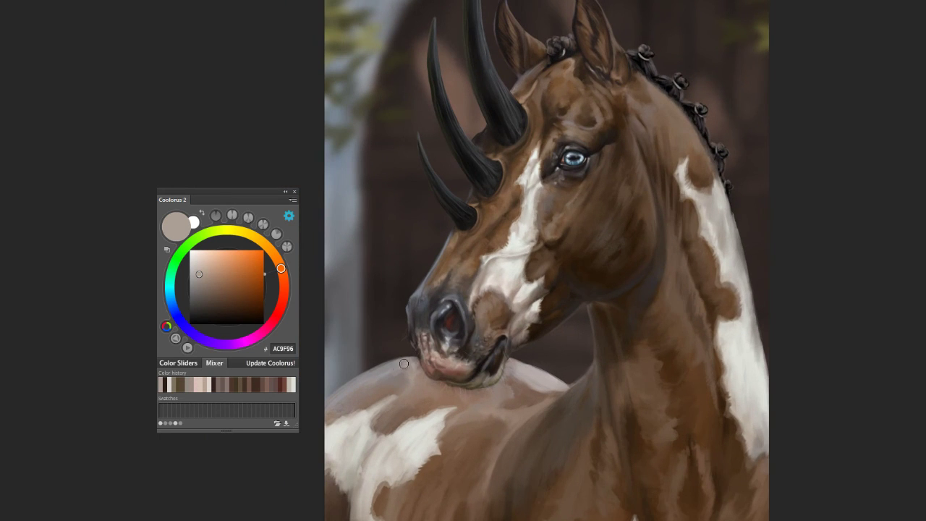
{"action": "key", "text": "Return"}
{"action": "scroll", "coordinate": [614, 143], "scroll_direction": "up", "scroll_amount": 1}
{"action": "scroll", "coordinate": [575, 114], "scroll_direction": "up", "scroll_amount": 2}
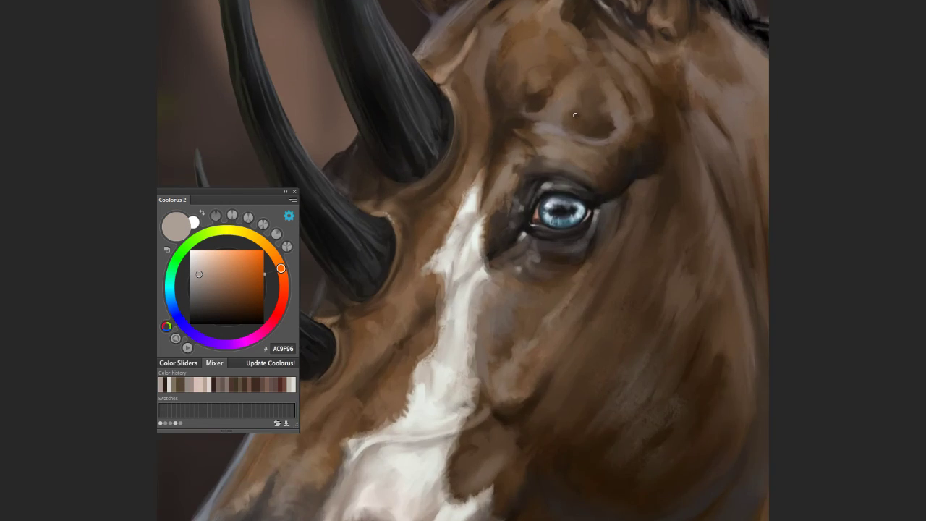
{"action": "left_click", "coordinate": [550, 196], "text": "alt"}
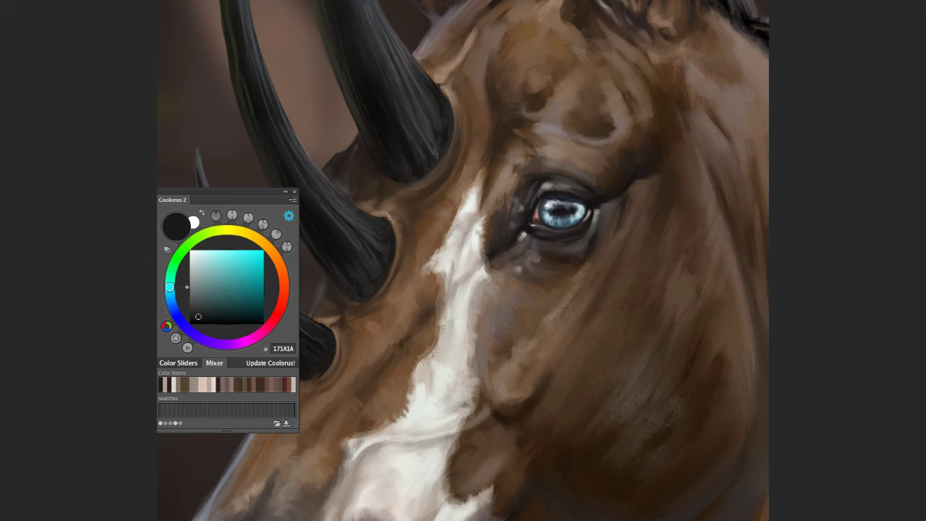
{"action": "left_click", "coordinate": [465, 231], "text": "alt"}
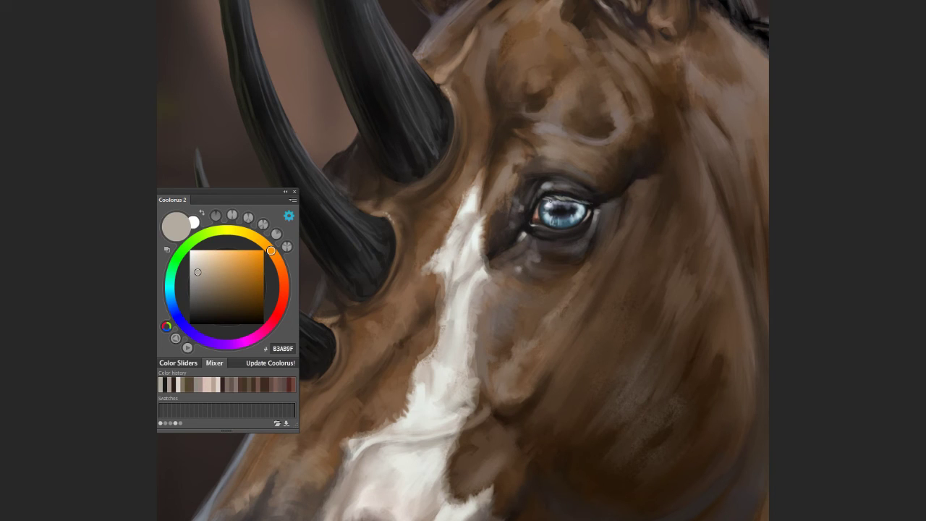
{"action": "left_click", "coordinate": [553, 201], "text": "alt"}
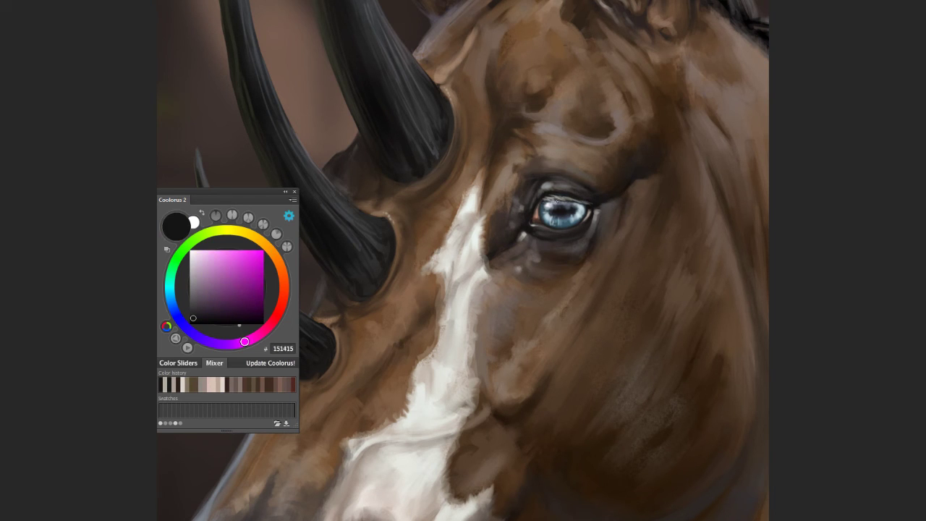
{"action": "key", "text": "ctrl+minus"}
{"action": "key", "text": "ctrl+minus"}
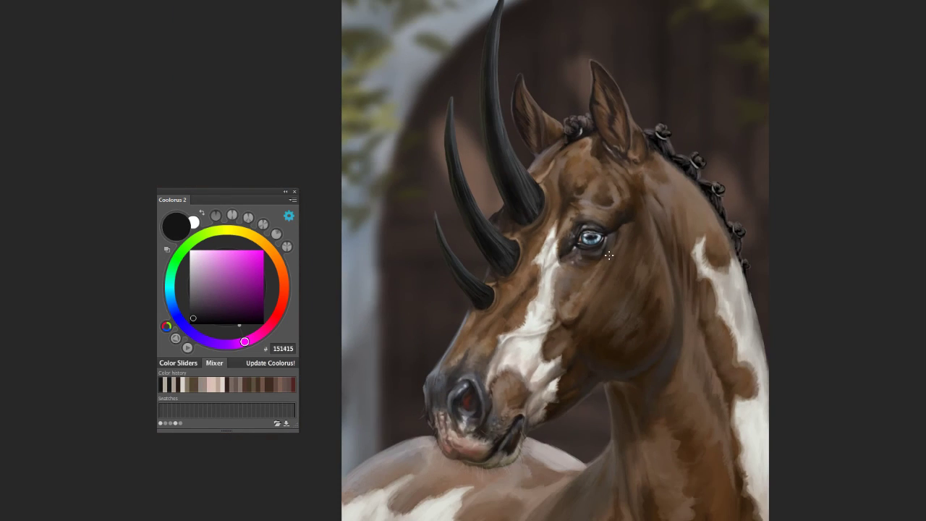
{"action": "key", "text": "ctrl+minus"}
{"action": "key", "text": "ctrl+minus"}
{"action": "scroll", "coordinate": [437, 203], "scroll_direction": "up", "scroll_amount": 1}
{"action": "scroll", "coordinate": [449, 197], "scroll_direction": "up", "scroll_amount": 3}
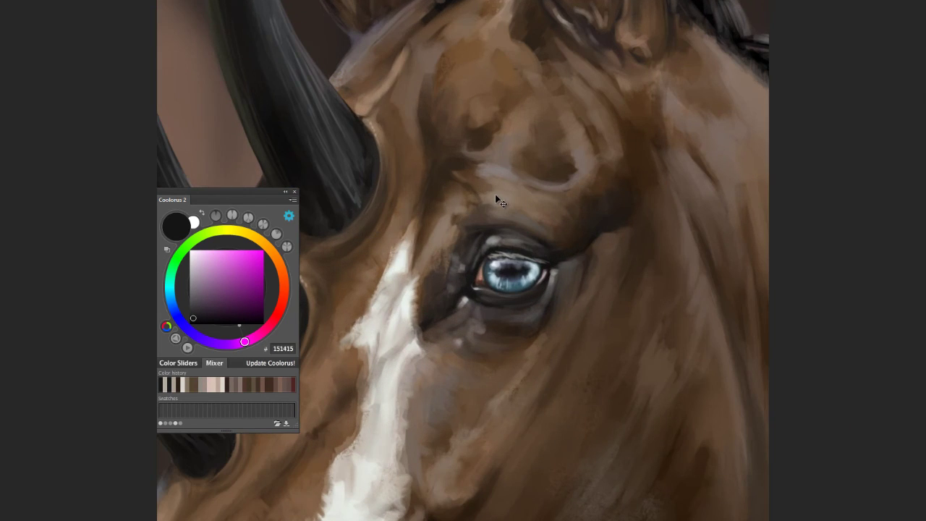
Step: Paint a light grey highlight along the top of the blue iris, then zoom out
{"action": "key", "text": "alt+v"}
{"action": "key", "text": "Escape"}
{"action": "left_click_drag", "start_coordinate": [502, 263], "coordinate": [551, 267]}
{"action": "scroll", "coordinate": [557, 304], "scroll_direction": "down", "scroll_amount": 2}
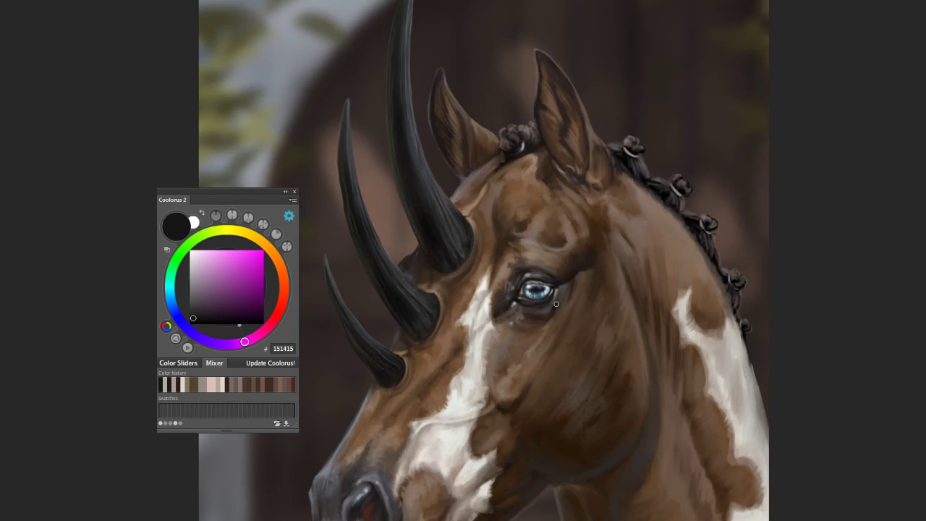
{"action": "scroll", "coordinate": [557, 303], "scroll_direction": "down", "scroll_amount": 2}
{"action": "scroll", "coordinate": [506, 307], "scroll_direction": "down", "scroll_amount": 1}
{"action": "scroll", "coordinate": [449, 309], "scroll_direction": "down", "scroll_amount": 1}
{"action": "scroll", "coordinate": [403, 311], "scroll_direction": "down", "scroll_amount": 1}
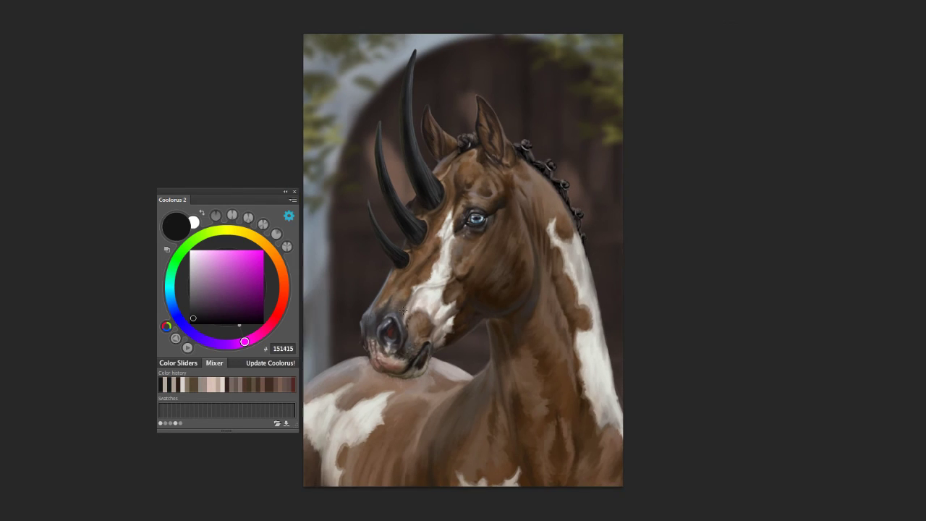
{"action": "scroll", "coordinate": [439, 288], "scroll_direction": "up", "scroll_amount": 1}
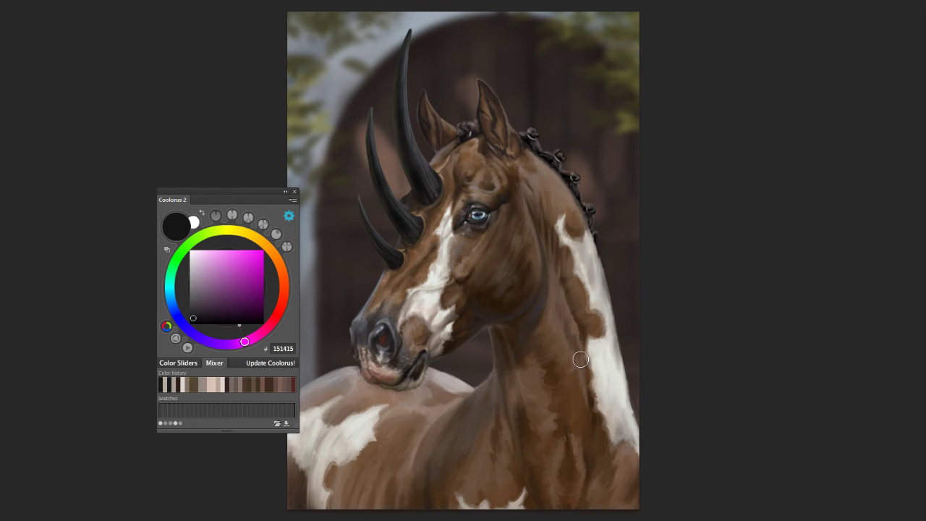
{"action": "scroll", "coordinate": [581, 359], "scroll_direction": "down", "scroll_amount": 1}
{"action": "scroll", "coordinate": [532, 296], "scroll_direction": "up", "scroll_amount": 2}
{"action": "scroll", "coordinate": [525, 365], "scroll_direction": "down", "scroll_amount": 1}
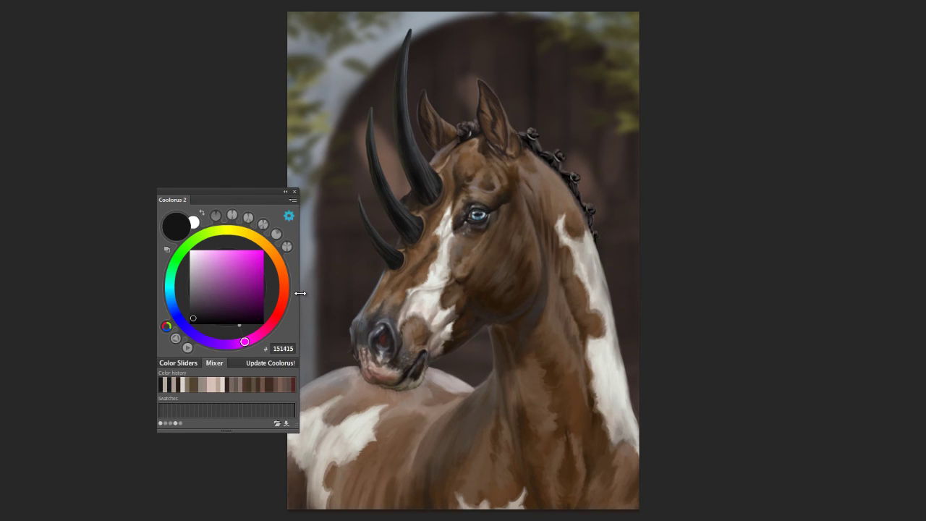
{"action": "scroll", "coordinate": [481, 402], "scroll_direction": "up", "scroll_amount": 2}
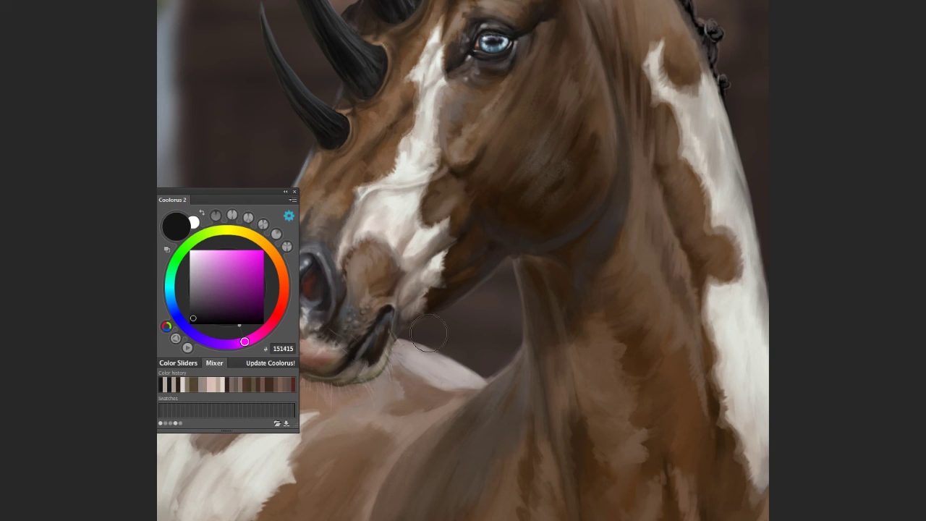
{"action": "scroll", "coordinate": [463, 337], "scroll_direction": "left", "scroll_amount": 5}
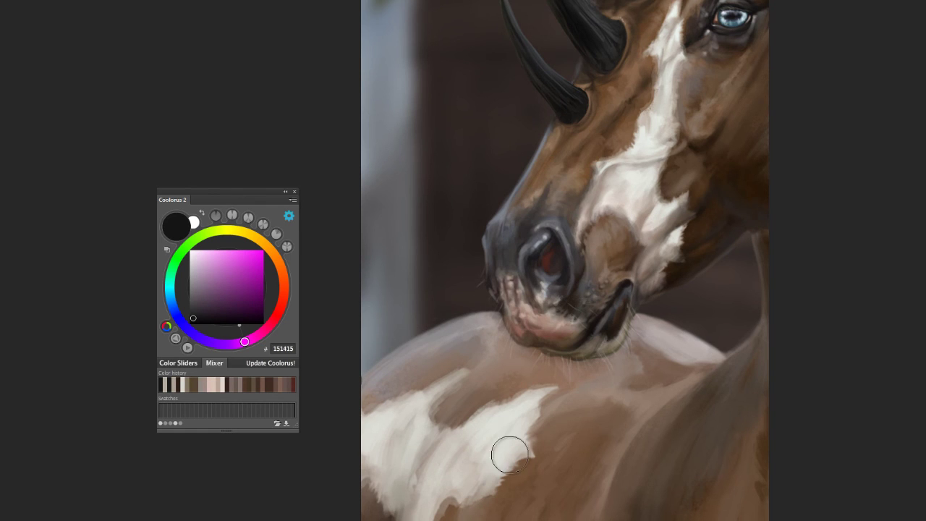
{"action": "key", "text": "ctrl+0"}
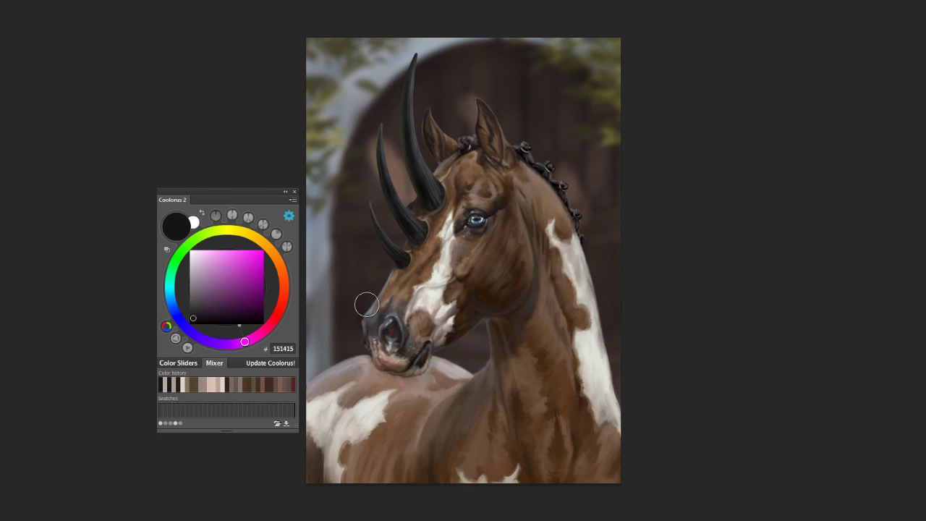
{"action": "key", "text": "bracketright"}
{"action": "key", "text": "bracketright"}
{"action": "key", "text": "bracketright"}
Step: Desaturate the painting for a value check and nudge the Levels black input to deepen shadows
{"action": "key", "text": "ctrl+shift+u"}
{"action": "key", "text": "ctrl+l"}
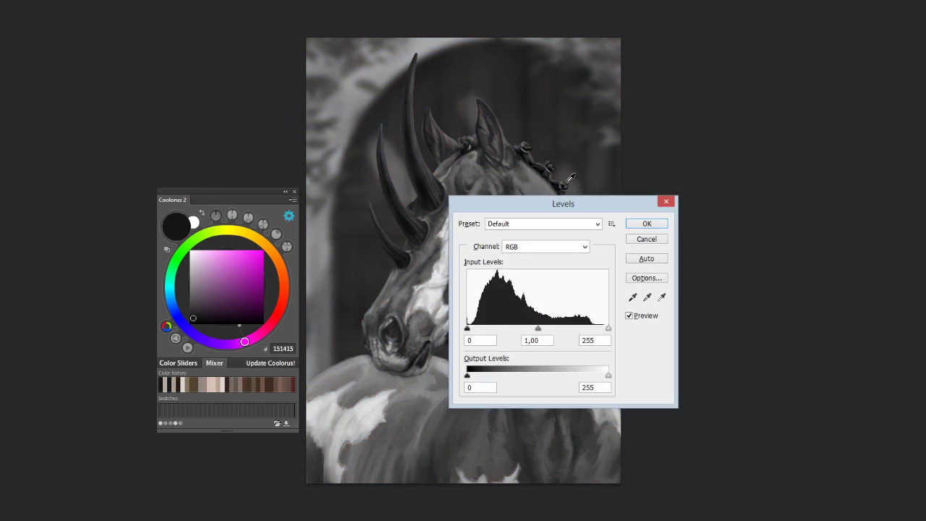
{"action": "left_click_drag", "start_coordinate": [550, 204], "coordinate": [757, 99]}
{"action": "left_click_drag", "start_coordinate": [674, 224], "coordinate": [676, 225]}
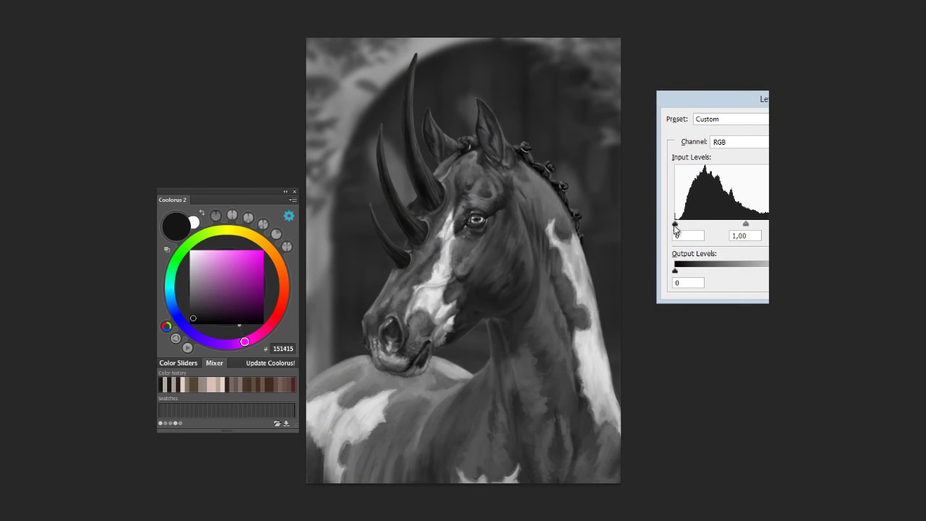
{"action": "key", "text": "Return"}
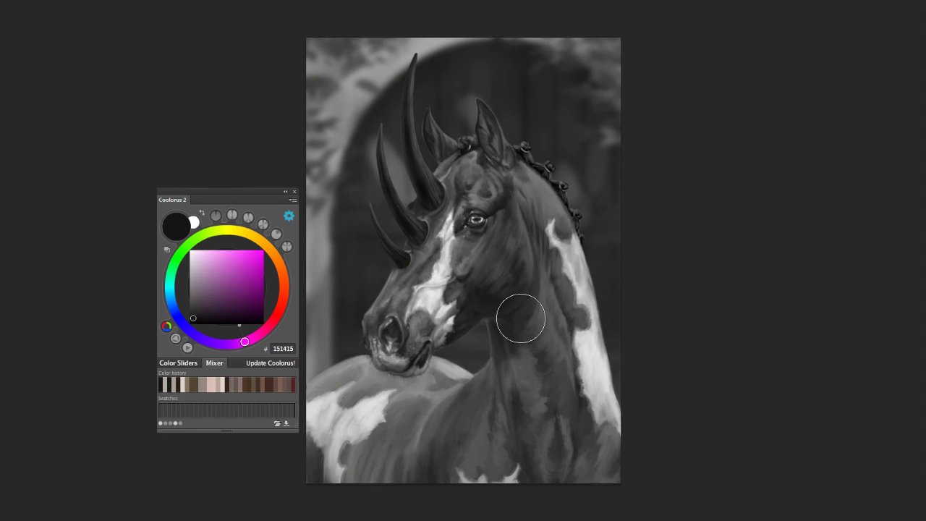
Step: Darken the front of the horse's neck with a stroke, then choose a muted purple
{"action": "left_click_drag", "start_coordinate": [492, 365], "coordinate": [441, 452]}
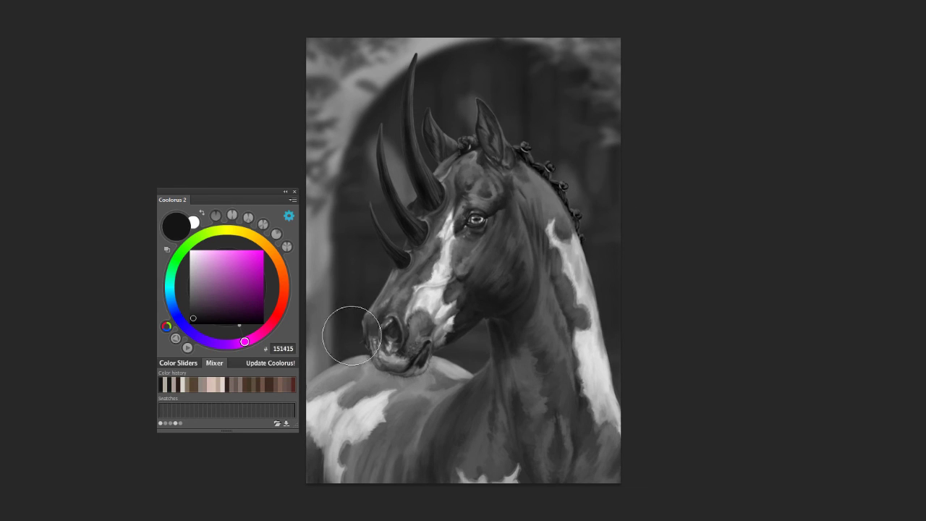
{"action": "left_click", "coordinate": [222, 250]}
{"action": "left_click", "coordinate": [220, 290]}
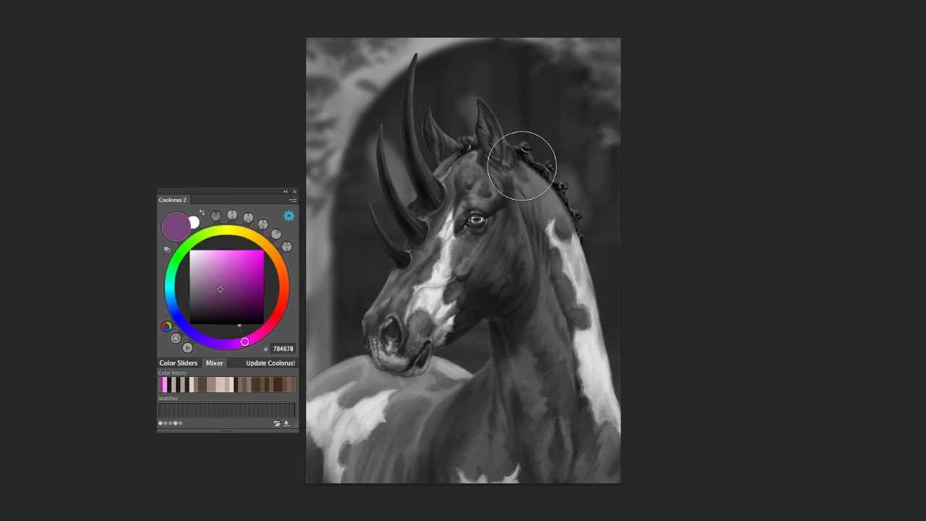
{"action": "right_click", "coordinate": [529, 173]}
{"action": "key", "text": "Return"}
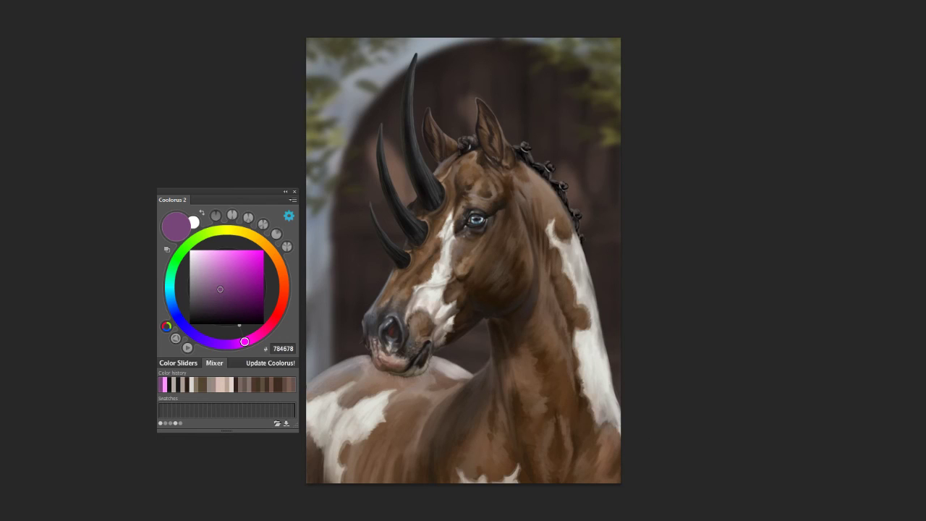
Step: Paint cheek-brown texture over the throat with the Rectangle light brush
{"action": "key", "text": "ctrl+y"}
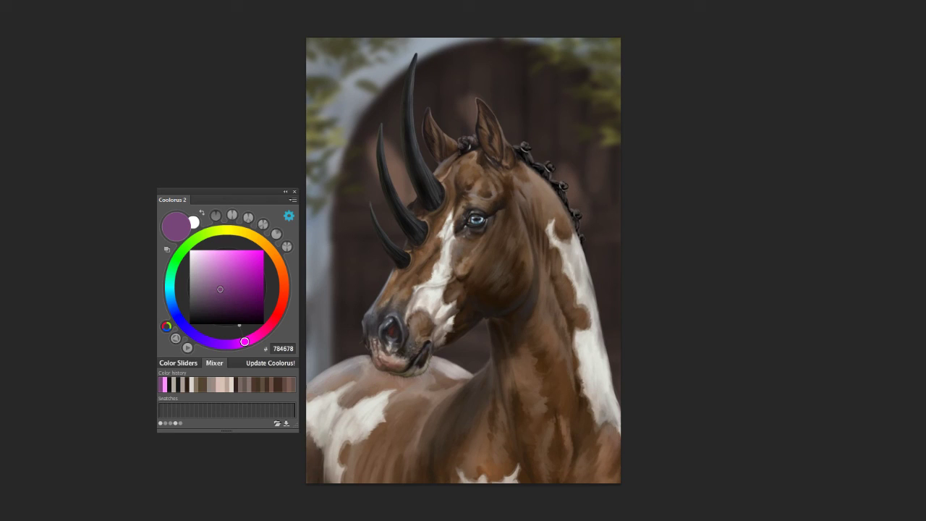
{"action": "key", "text": "ctrl+y"}
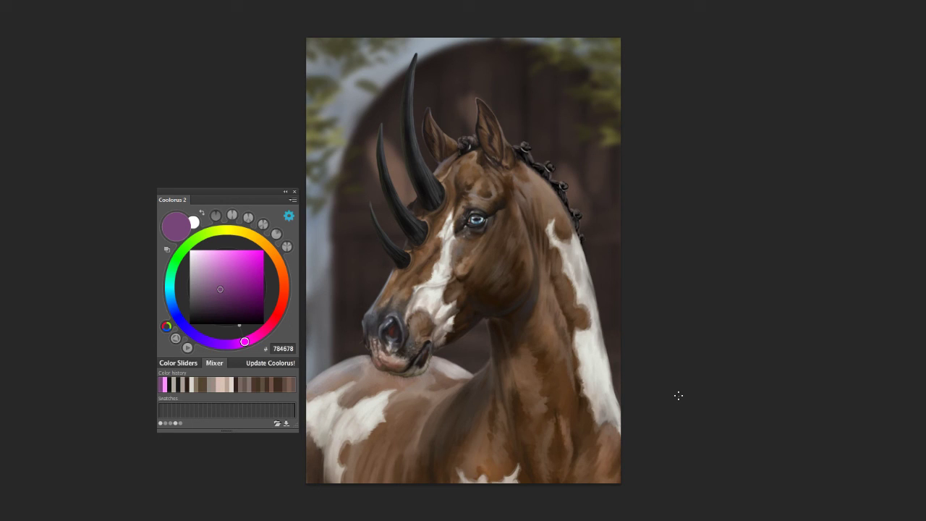
{"action": "left_click", "coordinate": [496, 248], "text": "alt"}
{"action": "right_click", "coordinate": [496, 248]}
{"action": "left_click", "coordinate": [539, 378]}
{"action": "key", "text": "Return"}
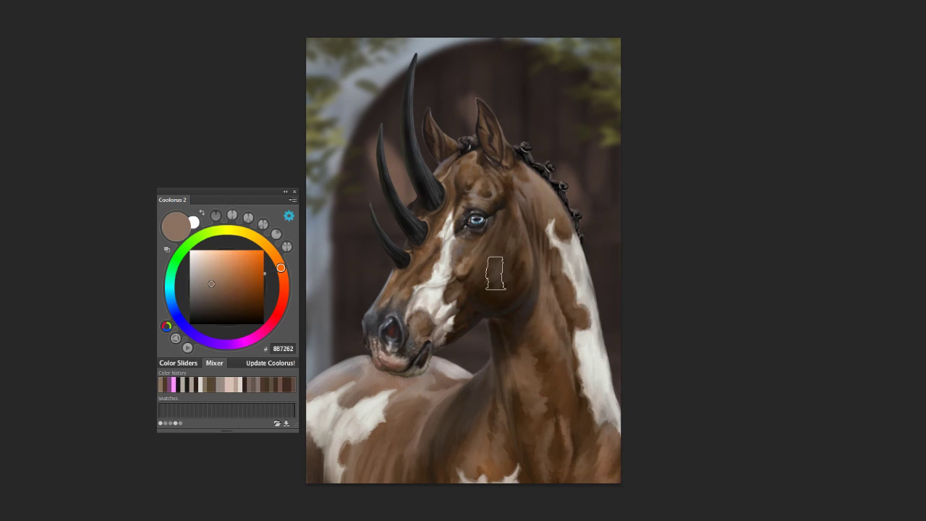
{"action": "left_click_drag", "start_coordinate": [496, 306], "coordinate": [489, 382]}
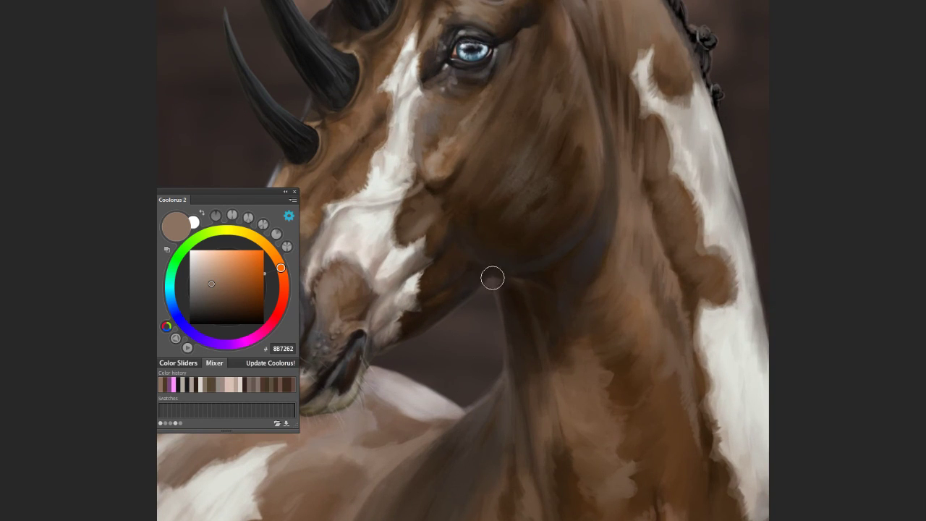
Step: Paint darker brown across the lower-left chest's white patch with a hard round brush
{"action": "right_click", "coordinate": [492, 297]}
{"action": "double_click", "coordinate": [559, 359]}
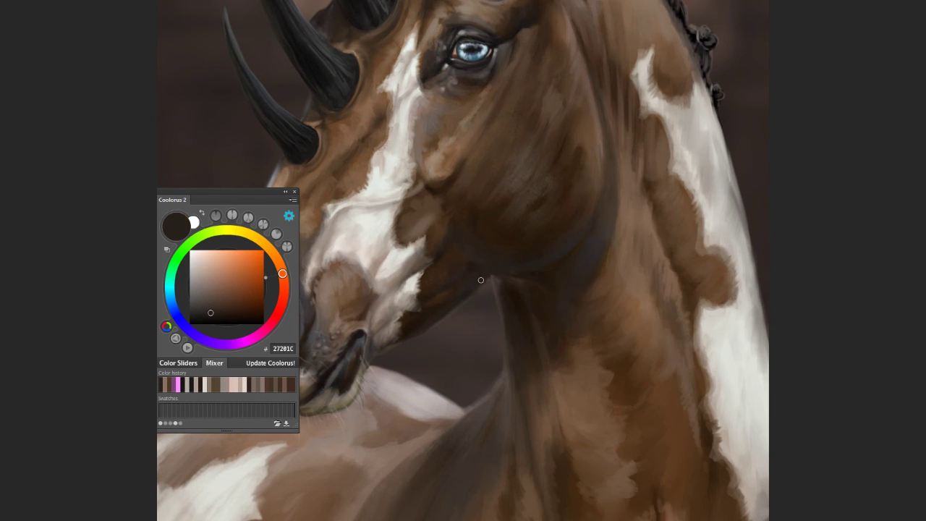
{"action": "left_click", "coordinate": [476, 261], "text": "alt"}
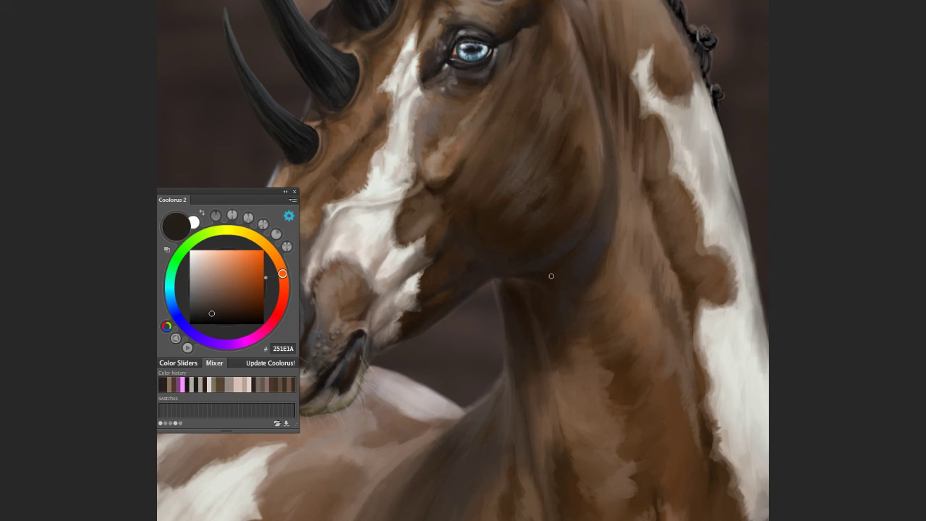
{"action": "key", "text": "ctrl+minus"}
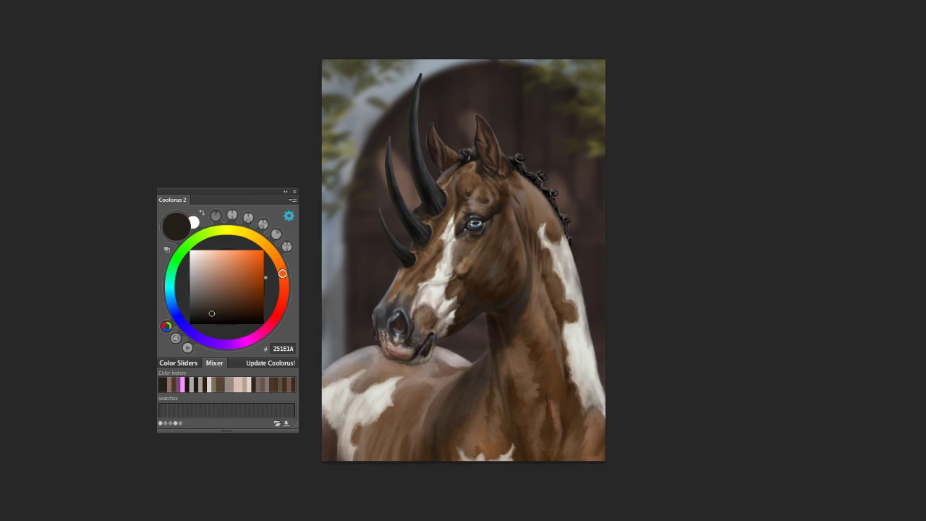
{"action": "scroll", "coordinate": [330, 249], "scroll_direction": "up", "scroll_amount": 2}
{"action": "scroll", "coordinate": [331, 145], "scroll_direction": "up", "scroll_amount": 2}
{"action": "left_click", "coordinate": [319, 1]}
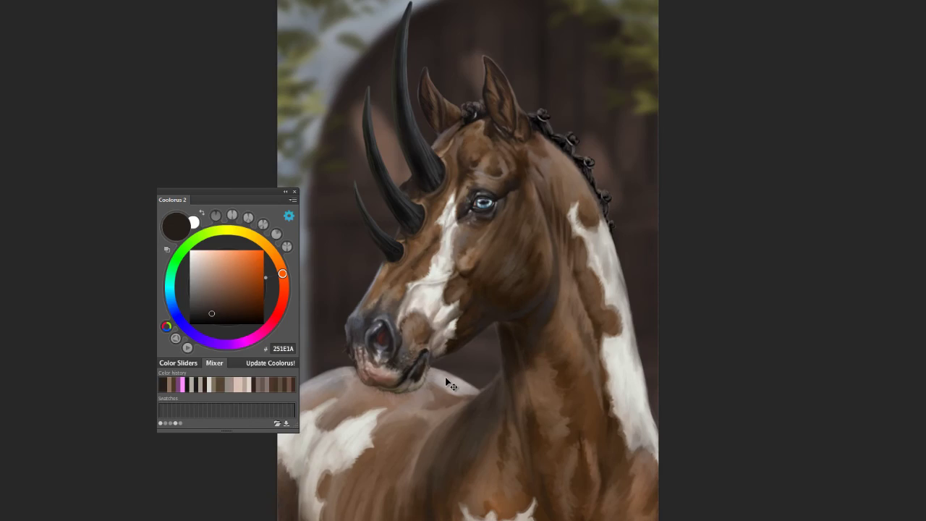
{"action": "key", "text": "ctrl+minus"}
{"action": "key", "text": "ctrl+minus"}
{"action": "left_click_drag", "start_coordinate": [347, 379], "coordinate": [396, 381]}
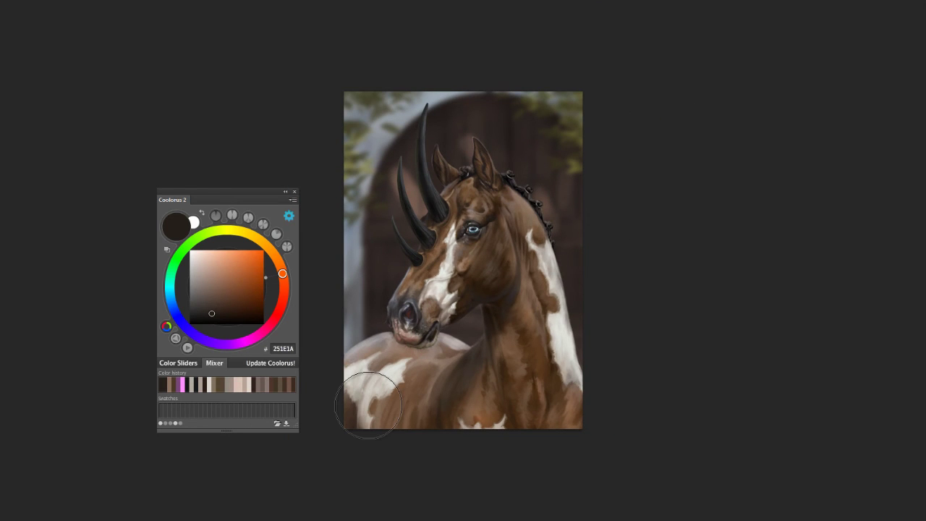
{"action": "scroll", "coordinate": [393, 340], "scroll_direction": "up", "scroll_amount": 5}
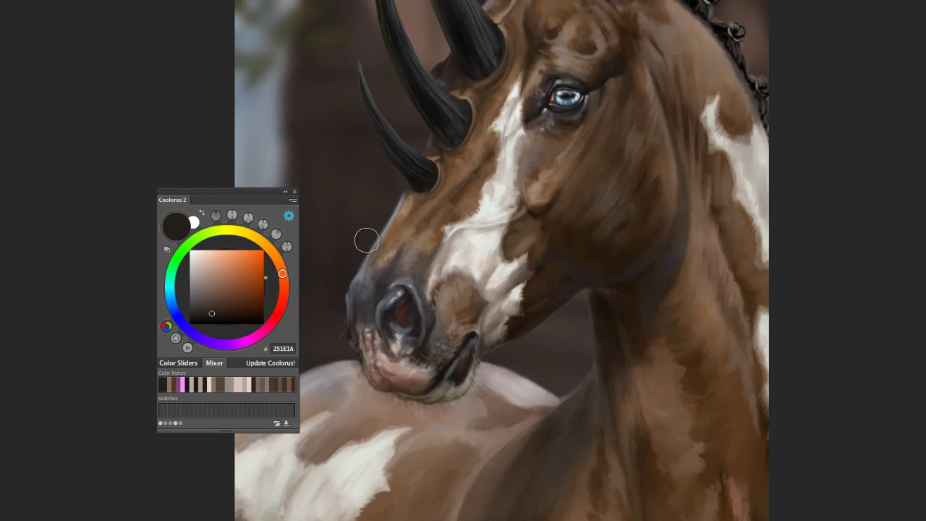
{"action": "left_click", "coordinate": [356, 292], "text": "alt"}
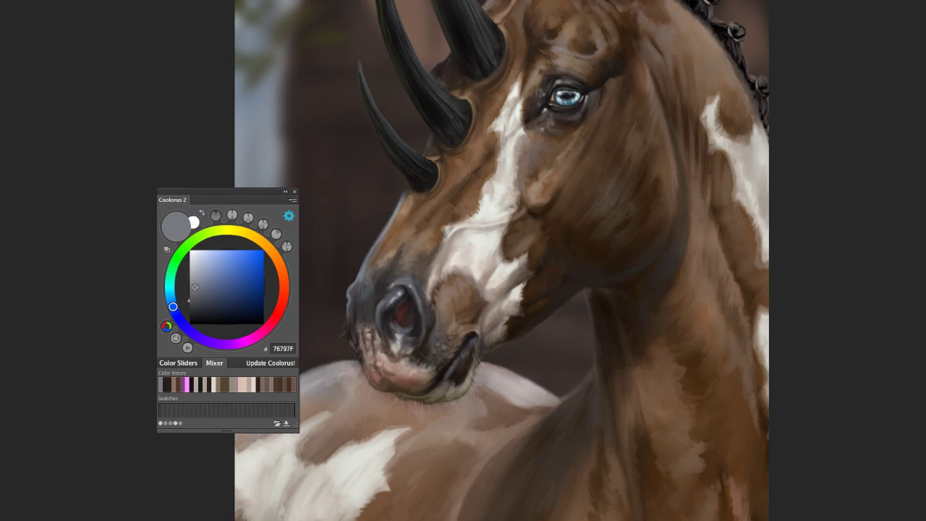
{"action": "key", "text": "ctrl+0"}
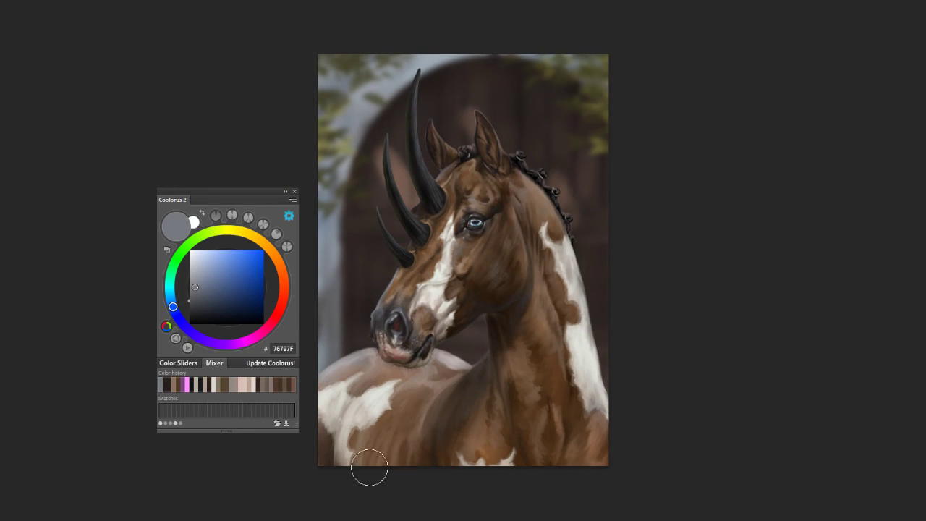
Step: Apply a Brightness/Contrast adjustment and pick a dark brown
{"action": "left_click", "coordinate": [347, 2]}
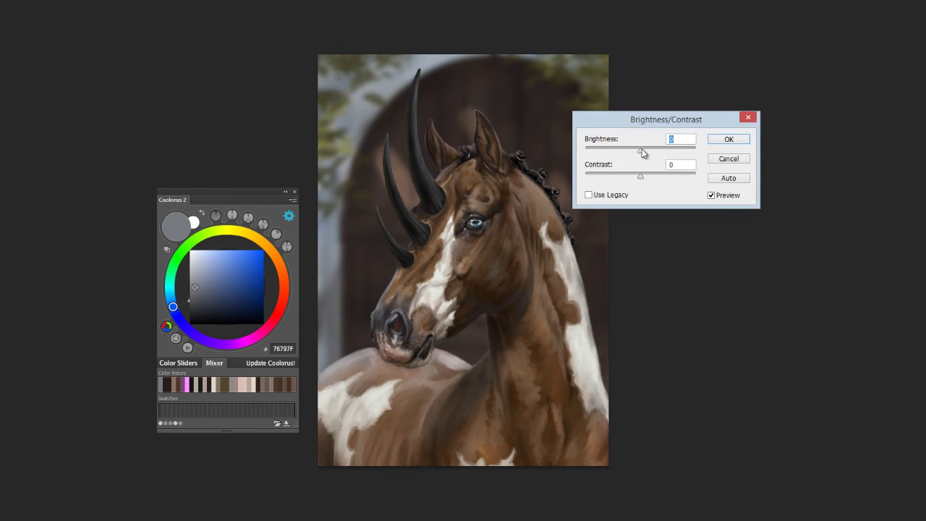
{"action": "key", "text": "Return"}
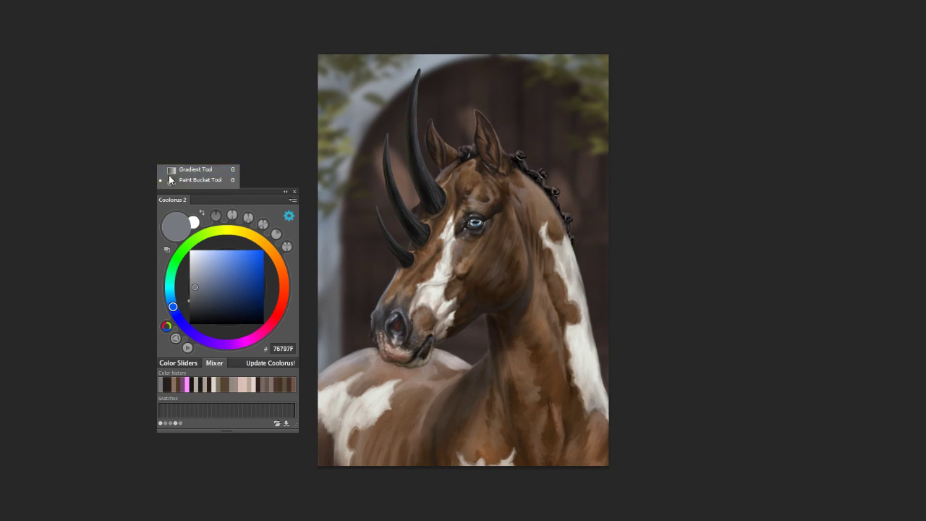
{"action": "left_click", "coordinate": [397, 125], "text": "alt"}
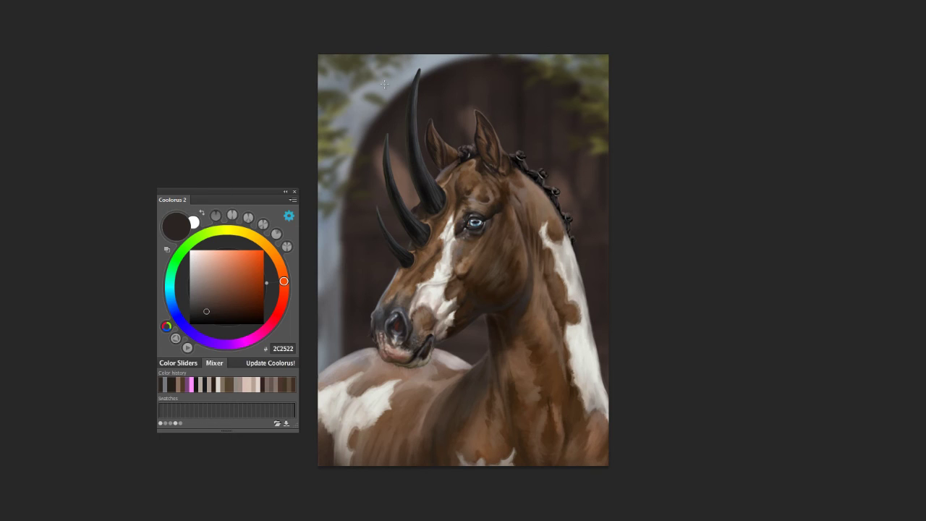
{"action": "scroll", "coordinate": [474, 222], "scroll_direction": "up", "scroll_amount": 3}
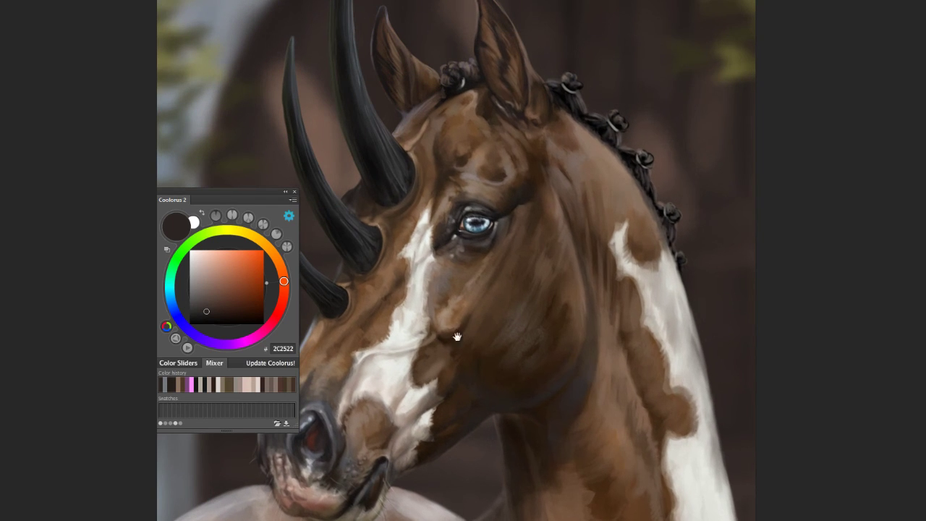
{"action": "left_click_drag", "start_coordinate": [457, 336], "coordinate": [527, 297]}
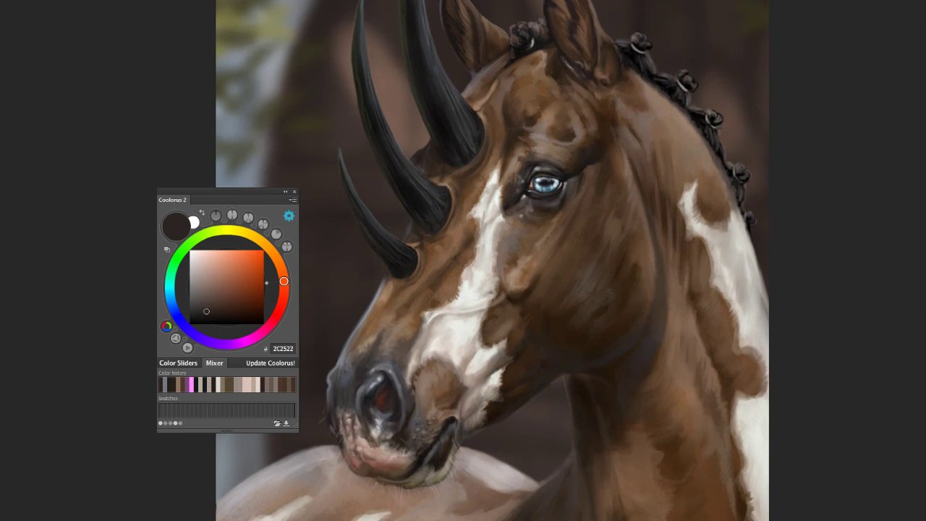
Step: Add 12.5% Uniform Monochromatic noise to the painting and fit it to the window
{"action": "left_click", "coordinate": [314, 1]}
{"action": "mouse_move", "coordinate": [323, 126]}
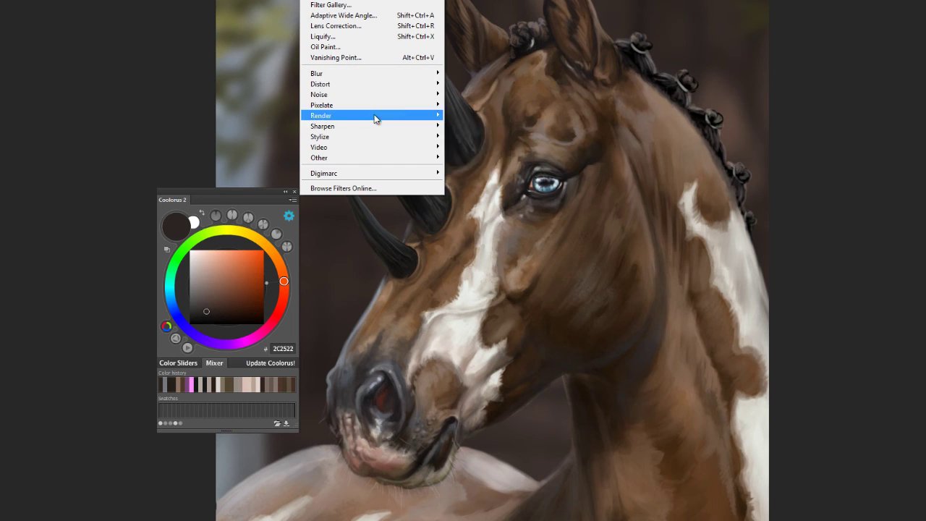
{"action": "left_click", "coordinate": [470, 94]}
{"action": "left_click", "coordinate": [602, 261]}
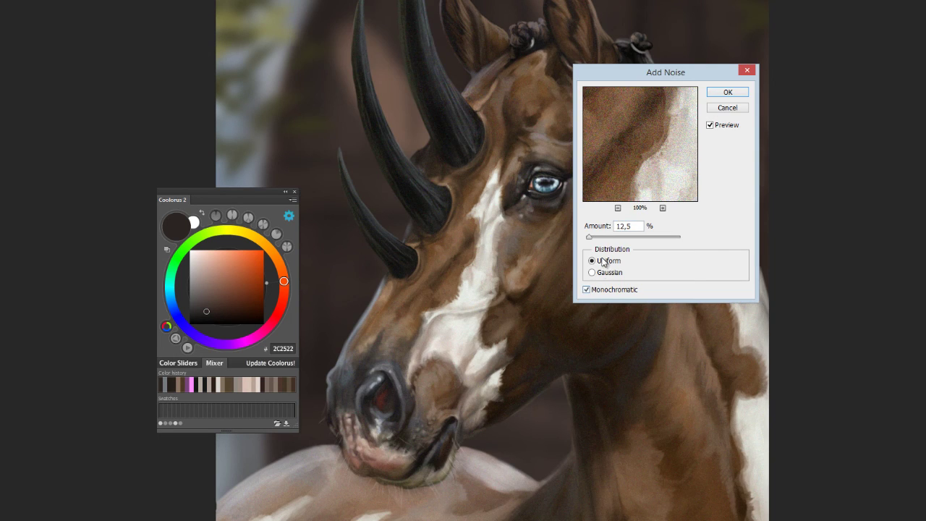
{"action": "left_click", "coordinate": [729, 93]}
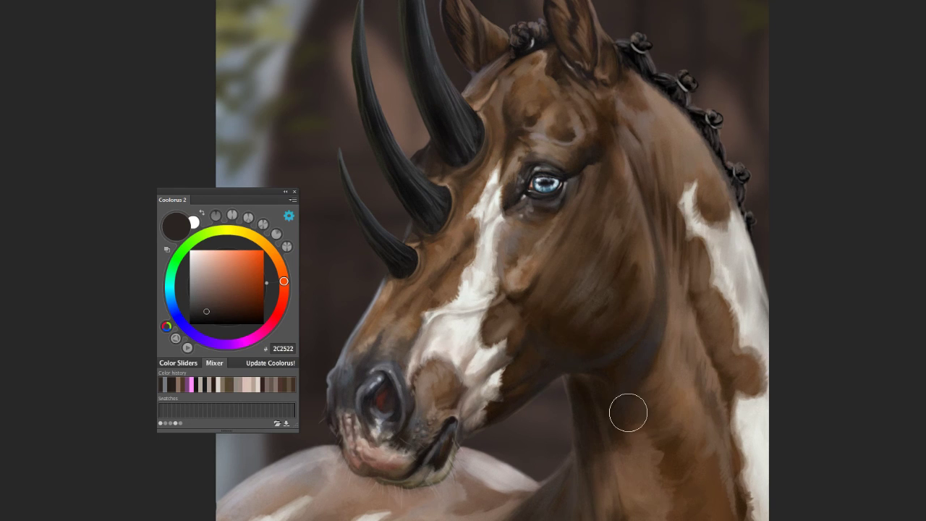
{"action": "key", "text": "ctrl+0"}
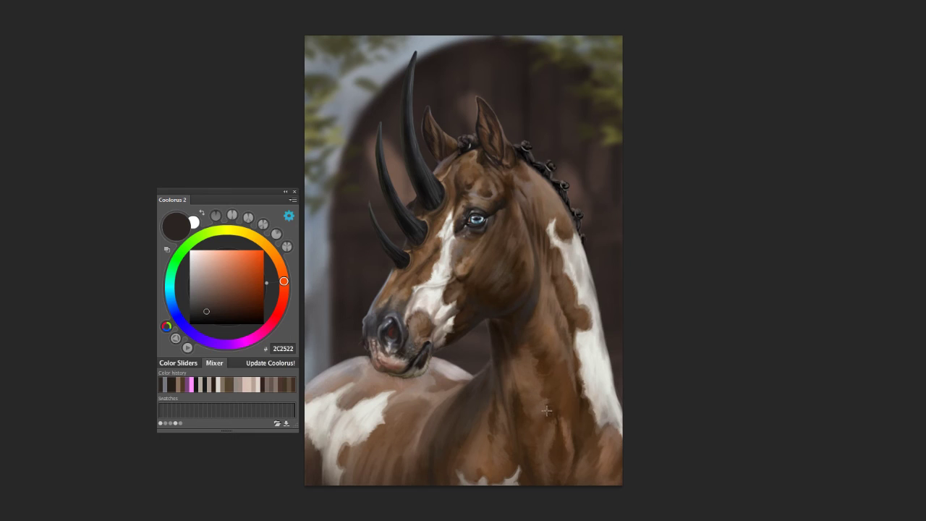
{"action": "scroll", "coordinate": [474, 373], "scroll_direction": "down", "scroll_amount": 1}
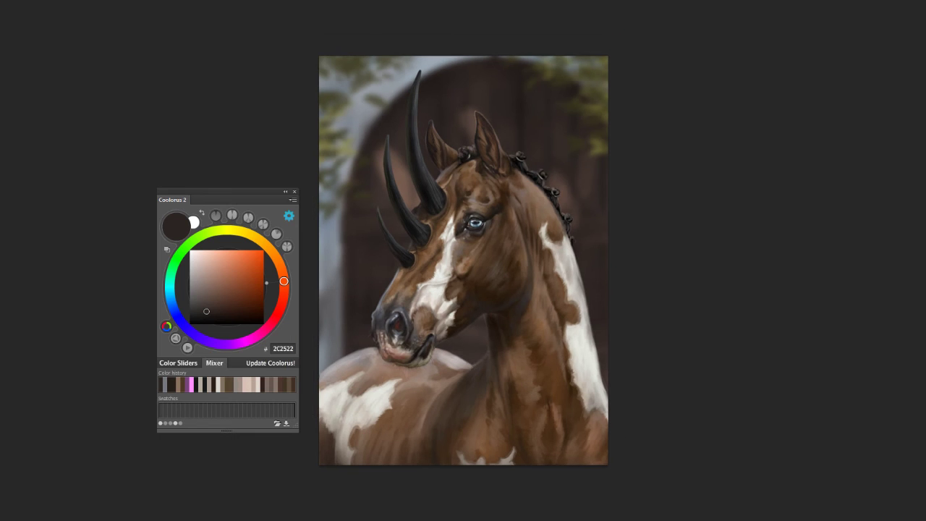
Step: Set the paint colour to pale cream D8C4B7 and select the Chalk - wet brush
{"action": "scroll", "coordinate": [437, 224], "scroll_direction": "up", "scroll_amount": 1}
{"action": "left_click", "coordinate": [439, 231], "text": "alt"}
{"action": "scroll", "coordinate": [485, 275], "scroll_direction": "up", "scroll_amount": 1}
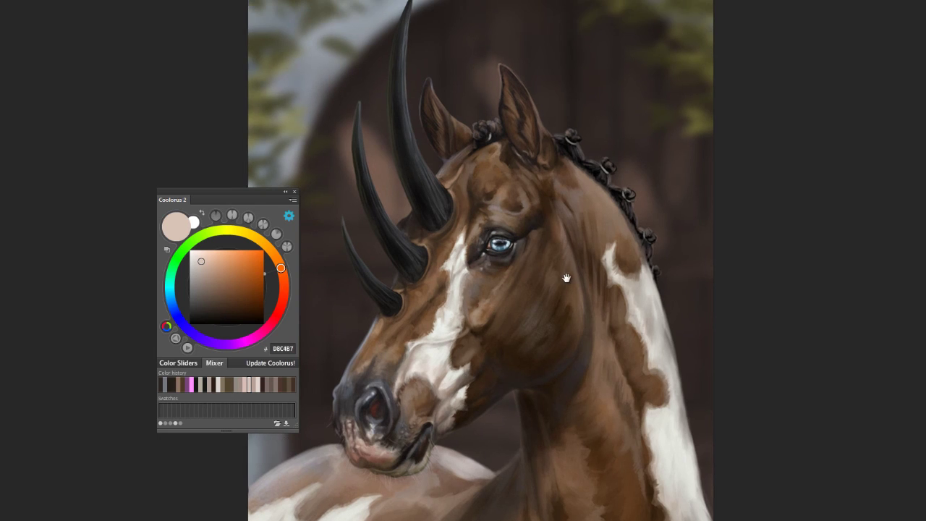
{"action": "right_click", "coordinate": [598, 223]}
{"action": "left_click", "coordinate": [644, 396]}
Step: Dab pale cream spots down the neck, undoing the last stray strokes
{"action": "mouse_move", "coordinate": [584, 192]}
{"action": "left_mouse_down"}
{"action": "mouse_move", "coordinate": [590, 212]}
{"action": "mouse_move", "coordinate": [609, 211]}
{"action": "mouse_move", "coordinate": [588, 236]}
{"action": "mouse_move", "coordinate": [628, 247]}
{"action": "mouse_move", "coordinate": [612, 205]}
{"action": "left_mouse_up"}
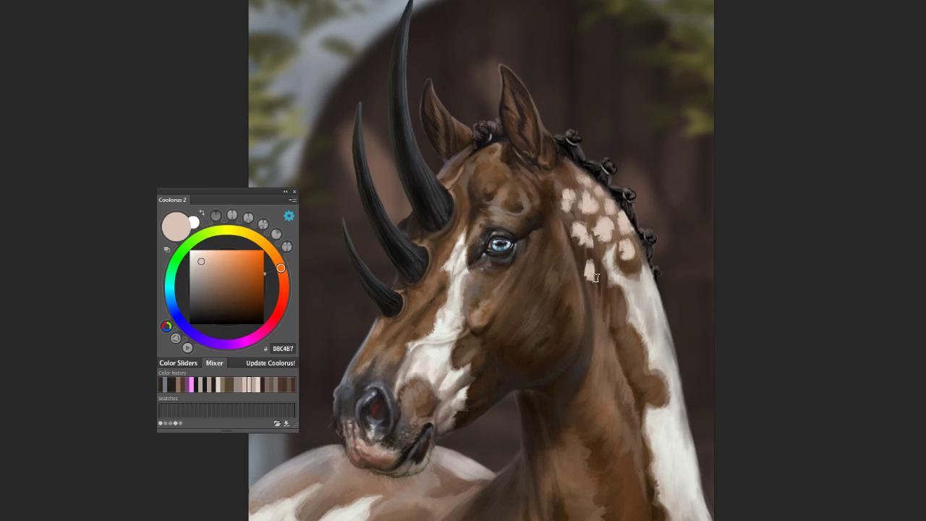
{"action": "left_click_drag", "start_coordinate": [596, 277], "coordinate": [596, 265]}
{"action": "left_click_drag", "start_coordinate": [618, 301], "coordinate": [615, 318]}
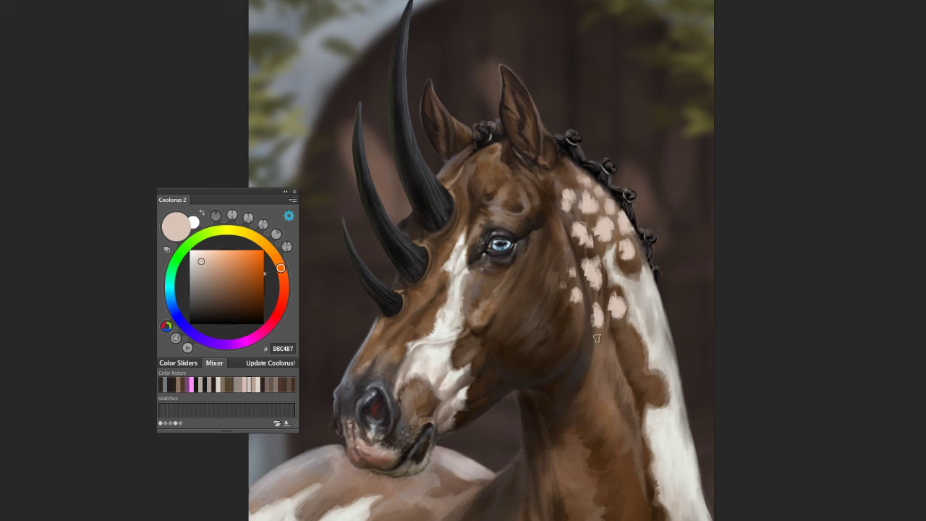
{"action": "mouse_move", "coordinate": [620, 372]}
{"action": "left_mouse_down"}
{"action": "mouse_move", "coordinate": [605, 346]}
{"action": "mouse_move", "coordinate": [672, 276]}
{"action": "left_mouse_up"}
{"action": "left_click_drag", "start_coordinate": [658, 327], "coordinate": [627, 289]}
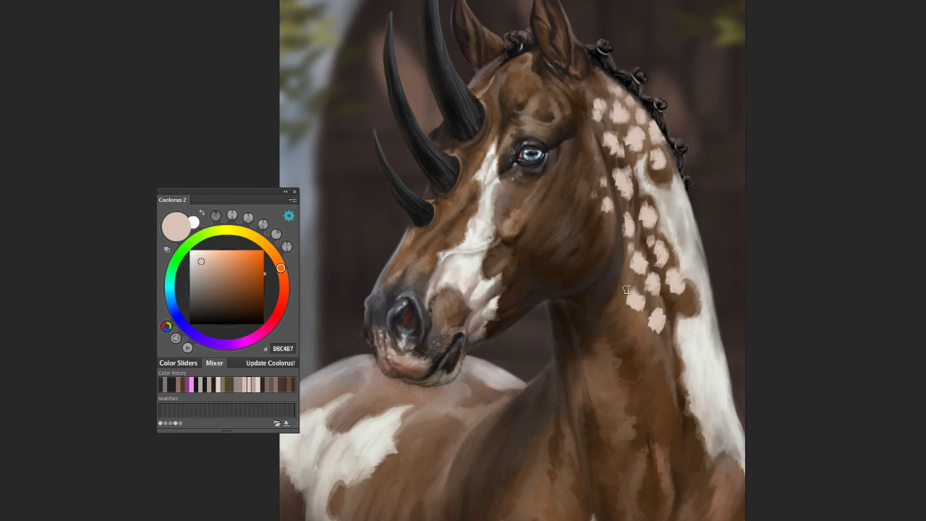
{"action": "mouse_move", "coordinate": [576, 402]}
{"action": "left_mouse_down"}
{"action": "mouse_move", "coordinate": [561, 331]}
{"action": "mouse_move", "coordinate": [554, 345]}
{"action": "mouse_move", "coordinate": [557, 326]}
{"action": "left_mouse_up"}
{"action": "key", "text": "ctrl+z"}
{"action": "key", "text": "ctrl+z"}
Step: Paint a cluster of cream spots extending down the neck
{"action": "left_click_drag", "start_coordinate": [550, 363], "coordinate": [548, 374]}
{"action": "mouse_move", "coordinate": [561, 344]}
{"action": "left_mouse_down"}
{"action": "mouse_move", "coordinate": [564, 353]}
{"action": "mouse_move", "coordinate": [541, 349]}
{"action": "mouse_move", "coordinate": [560, 334]}
{"action": "left_mouse_up"}
{"action": "mouse_move", "coordinate": [538, 317]}
{"action": "left_mouse_down"}
{"action": "mouse_move", "coordinate": [541, 327]}
{"action": "mouse_move", "coordinate": [554, 313]}
{"action": "left_mouse_up"}
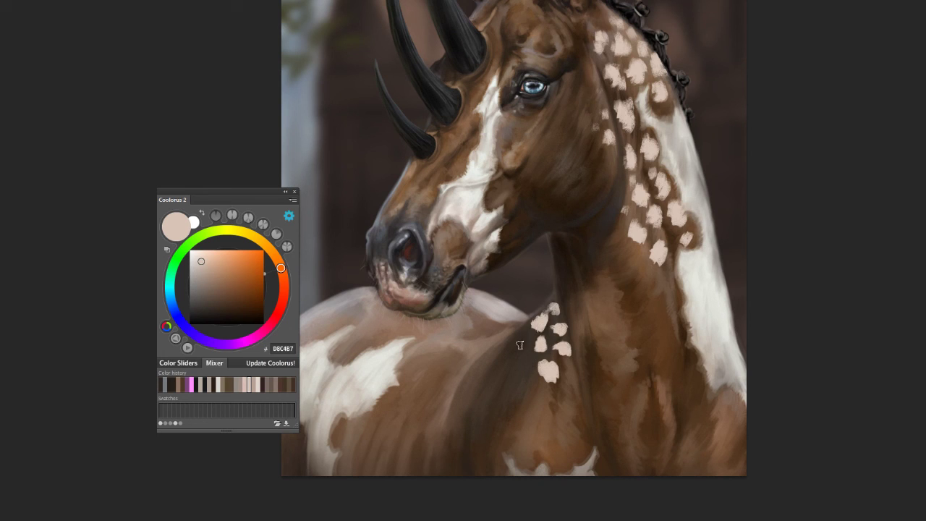
{"action": "mouse_move", "coordinate": [516, 340]}
{"action": "left_mouse_down"}
{"action": "mouse_move", "coordinate": [519, 349]}
{"action": "mouse_move", "coordinate": [526, 332]}
{"action": "left_mouse_up"}
{"action": "left_click_drag", "start_coordinate": [515, 367], "coordinate": [536, 399]}
{"action": "left_click_drag", "start_coordinate": [494, 355], "coordinate": [497, 365]}
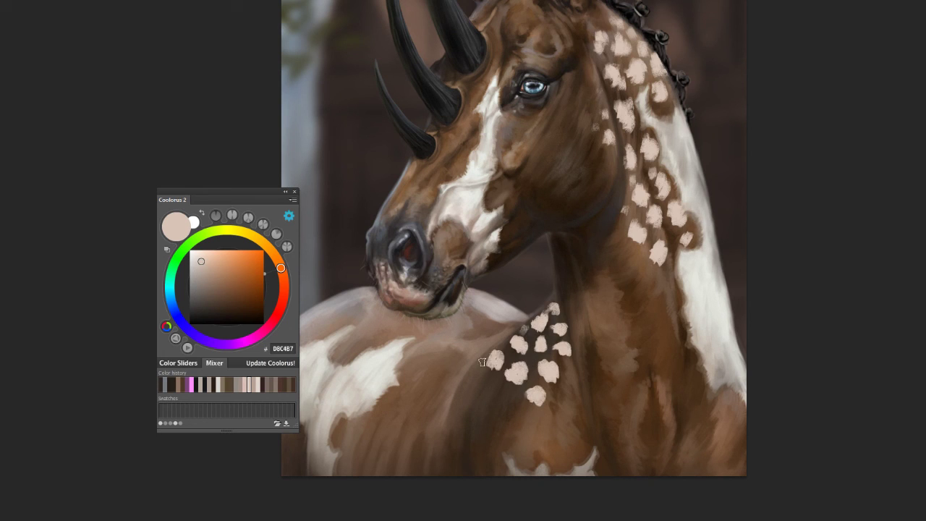
Step: Scatter cream spots over the shoulder
{"action": "left_click_drag", "start_coordinate": [337, 314], "coordinate": [340, 322]}
{"action": "mouse_move", "coordinate": [362, 307]}
{"action": "left_mouse_down"}
{"action": "mouse_move", "coordinate": [357, 340]}
{"action": "mouse_move", "coordinate": [383, 329]}
{"action": "left_mouse_up"}
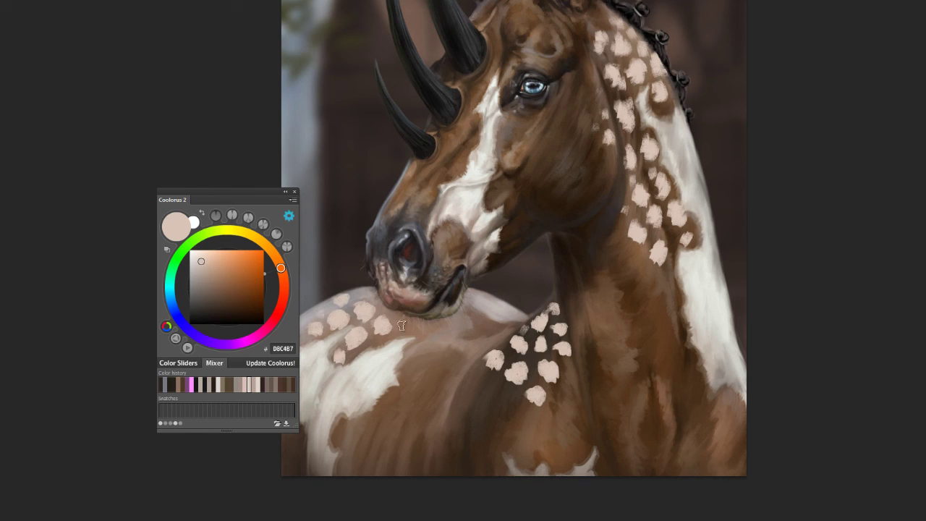
{"action": "left_click_drag", "start_coordinate": [416, 327], "coordinate": [418, 334]}
{"action": "left_click_drag", "start_coordinate": [392, 421], "coordinate": [394, 430]}
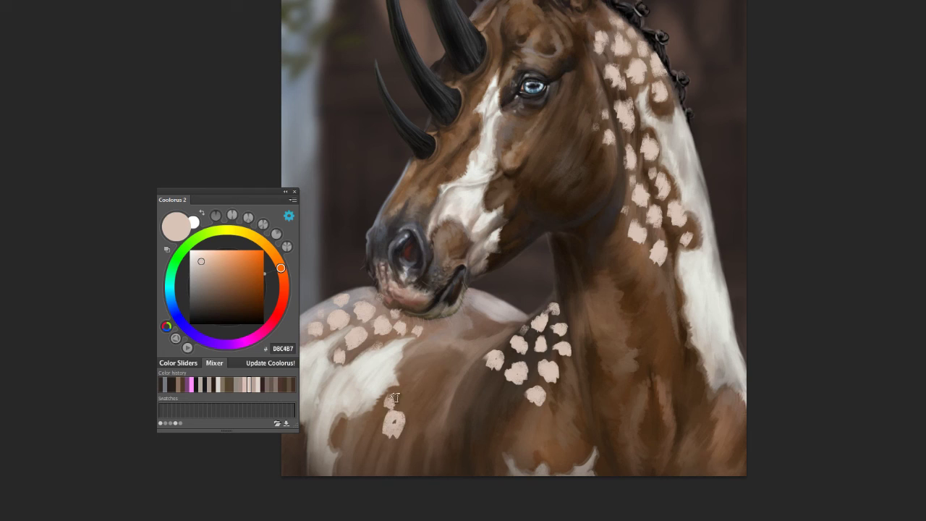
{"action": "left_click_drag", "start_coordinate": [391, 398], "coordinate": [393, 405]}
{"action": "left_click_drag", "start_coordinate": [413, 395], "coordinate": [415, 402]}
{"action": "left_click_drag", "start_coordinate": [408, 369], "coordinate": [410, 376]}
{"action": "left_click_drag", "start_coordinate": [430, 378], "coordinate": [433, 412]}
Step: Fill out the shoulder with more cream spots reaching toward the neck base
{"action": "left_click_drag", "start_coordinate": [413, 429], "coordinate": [414, 436]}
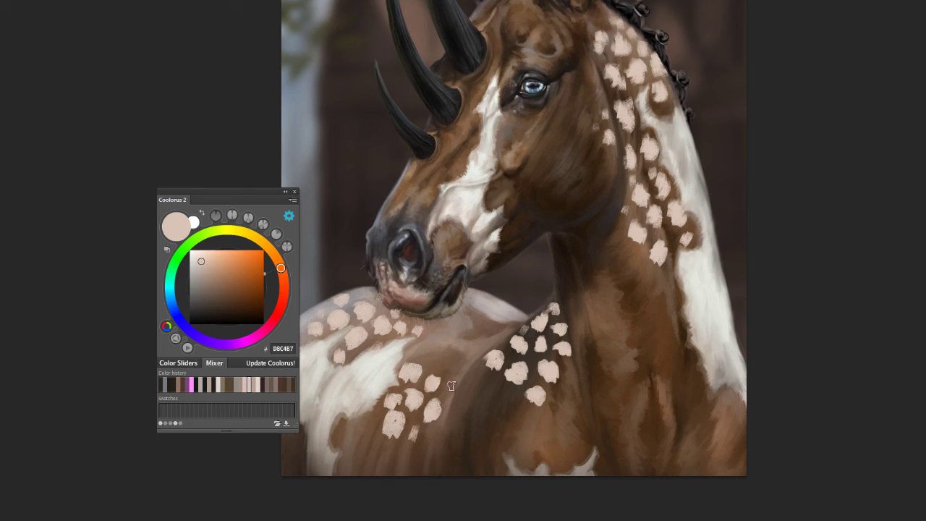
{"action": "left_click_drag", "start_coordinate": [452, 382], "coordinate": [455, 390]}
{"action": "left_click_drag", "start_coordinate": [435, 356], "coordinate": [463, 365]}
{"action": "mouse_move", "coordinate": [416, 343]}
{"action": "left_mouse_down"}
{"action": "mouse_move", "coordinate": [419, 351]}
{"action": "mouse_move", "coordinate": [421, 330]}
{"action": "left_mouse_up"}
{"action": "mouse_move", "coordinate": [440, 334]}
{"action": "left_mouse_down"}
{"action": "mouse_move", "coordinate": [467, 347]}
{"action": "mouse_move", "coordinate": [454, 327]}
{"action": "left_mouse_up"}
{"action": "left_click_drag", "start_coordinate": [472, 305], "coordinate": [481, 332]}
{"action": "mouse_move", "coordinate": [478, 345]}
{"action": "left_mouse_down"}
{"action": "mouse_move", "coordinate": [481, 353]}
{"action": "mouse_move", "coordinate": [504, 335]}
{"action": "left_mouse_up"}
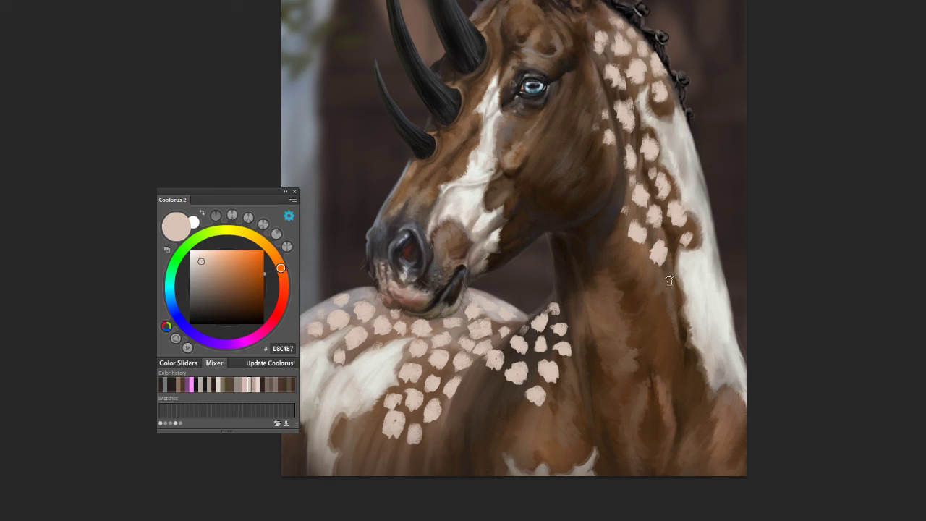
Step: Paint pale cream spots on the lower chest
{"action": "left_click_drag", "start_coordinate": [727, 400], "coordinate": [729, 408]}
{"action": "mouse_move", "coordinate": [741, 410]}
{"action": "left_mouse_down"}
{"action": "mouse_move", "coordinate": [743, 417]}
{"action": "mouse_move", "coordinate": [704, 418]}
{"action": "left_mouse_up"}
{"action": "left_click_drag", "start_coordinate": [717, 425], "coordinate": [735, 438]}
{"action": "left_click_drag", "start_coordinate": [717, 450], "coordinate": [719, 457]}
Step: Fill the neck front and neck-chest junction with spots, then view the whole painting
{"action": "mouse_move", "coordinate": [557, 397]}
{"action": "left_mouse_down"}
{"action": "mouse_move", "coordinate": [559, 405]}
{"action": "mouse_move", "coordinate": [571, 384]}
{"action": "left_mouse_up"}
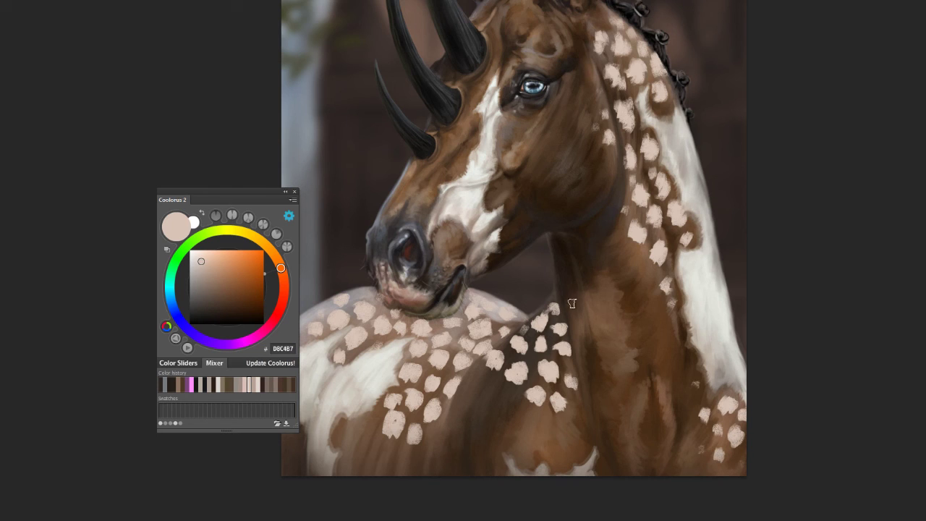
{"action": "left_click_drag", "start_coordinate": [492, 396], "coordinate": [483, 387]}
{"action": "left_click_drag", "start_coordinate": [506, 408], "coordinate": [485, 425]}
{"action": "left_click_drag", "start_coordinate": [518, 421], "coordinate": [532, 419]}
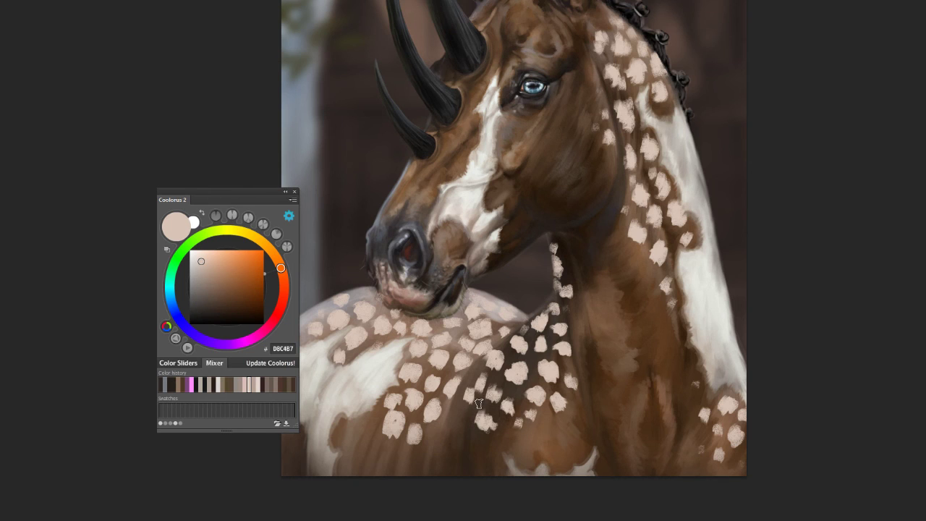
{"action": "key", "text": "ctrl+0"}
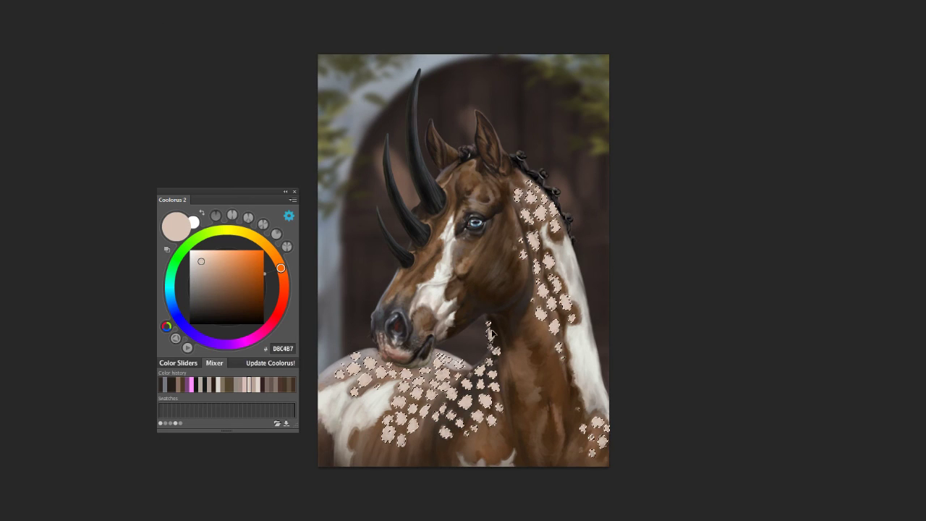
Step: Delete the spot layer and lighten the spot selection with Levels, midtone slider moved left
{"action": "key", "text": "Return"}
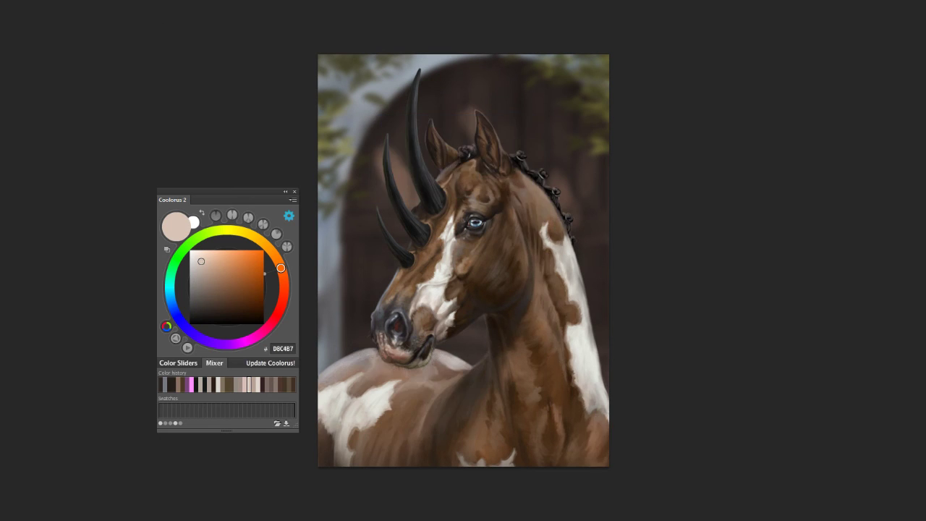
{"action": "key", "text": "ctrl+l"}
{"action": "left_click_drag", "start_coordinate": [746, 223], "coordinate": [726, 226]}
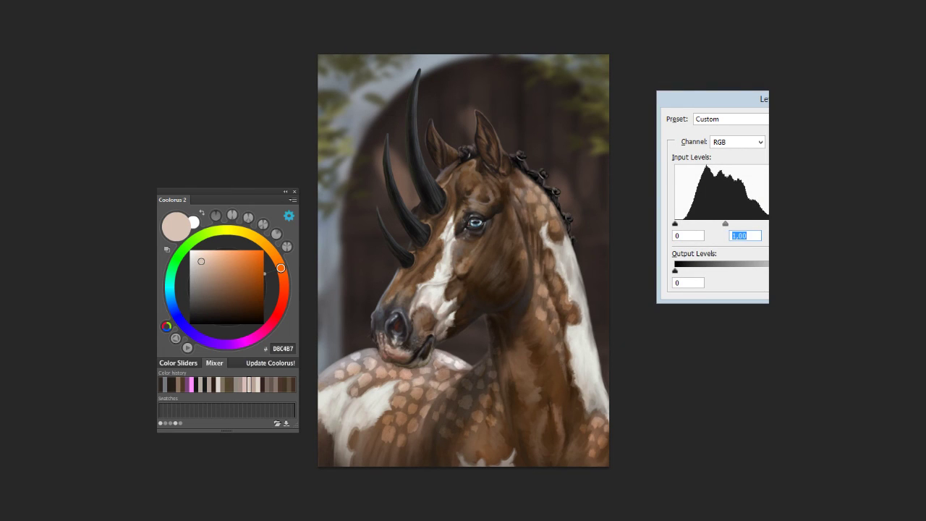
{"action": "key", "text": "Return"}
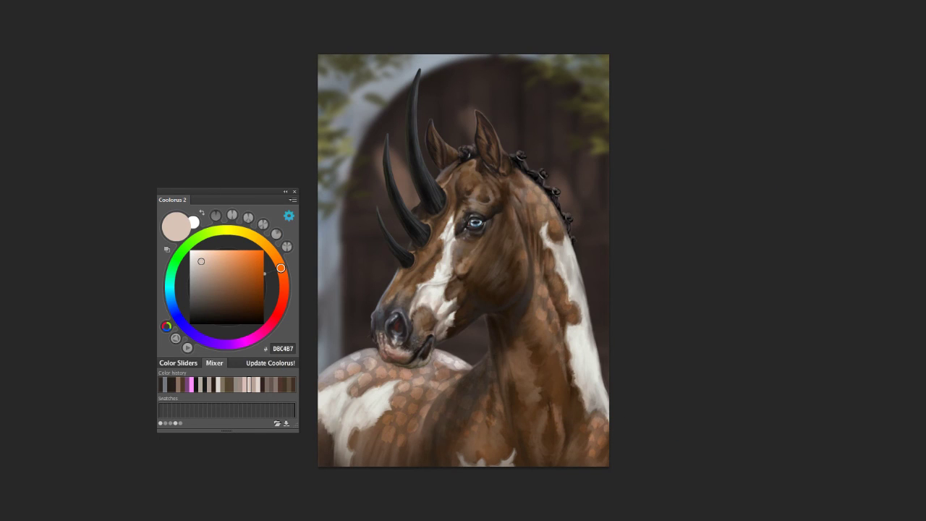
Step: With a soft round brush, blend the spots over the chest, neck base and neck
{"action": "right_click", "coordinate": [449, 226]}
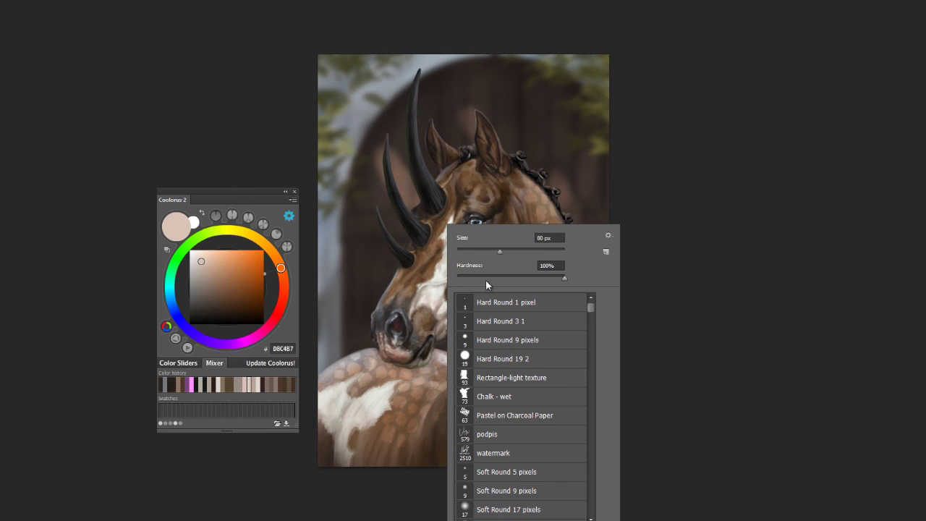
{"action": "key", "text": "Return"}
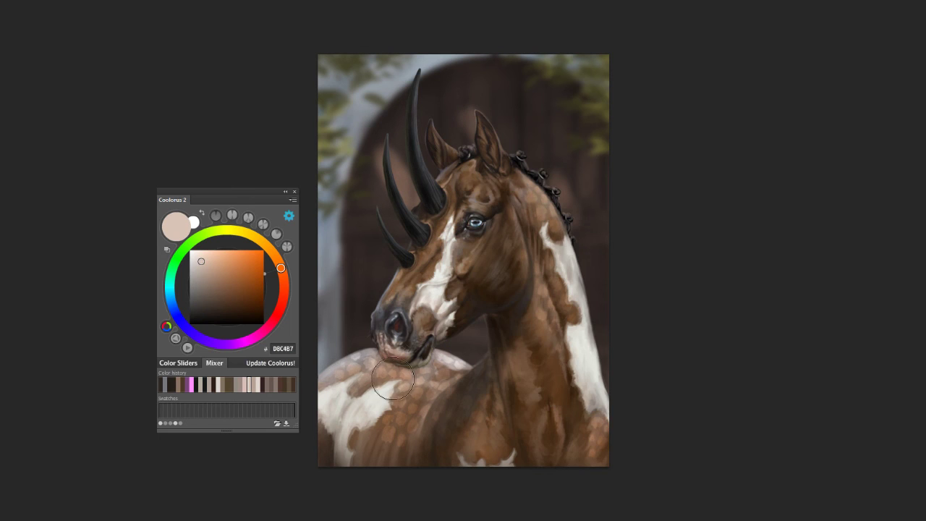
{"action": "mouse_move", "coordinate": [344, 371]}
{"action": "left_mouse_down"}
{"action": "mouse_move", "coordinate": [379, 370]}
{"action": "mouse_move", "coordinate": [363, 349]}
{"action": "left_mouse_up"}
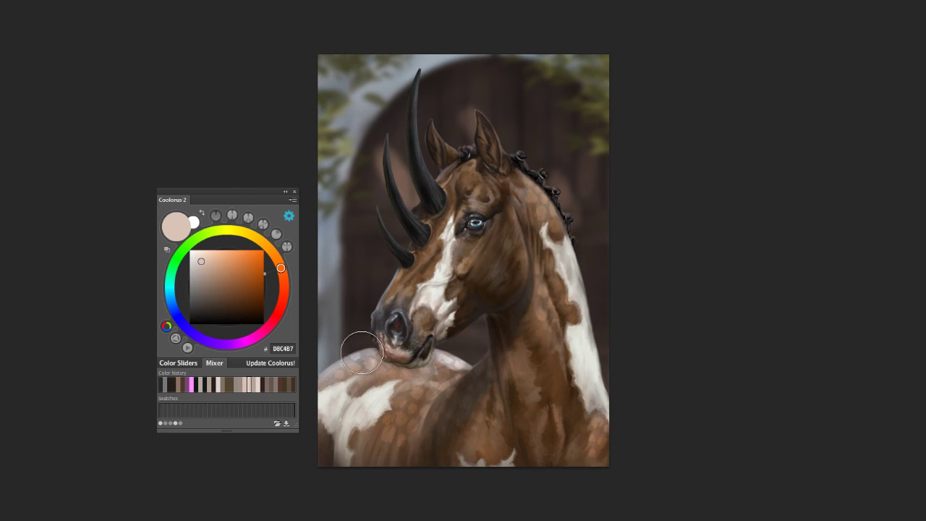
{"action": "mouse_move", "coordinate": [447, 348]}
{"action": "left_mouse_down"}
{"action": "mouse_move", "coordinate": [463, 378]}
{"action": "mouse_move", "coordinate": [428, 411]}
{"action": "mouse_move", "coordinate": [420, 395]}
{"action": "mouse_move", "coordinate": [433, 382]}
{"action": "left_mouse_up"}
{"action": "left_click_drag", "start_coordinate": [375, 429], "coordinate": [463, 428]}
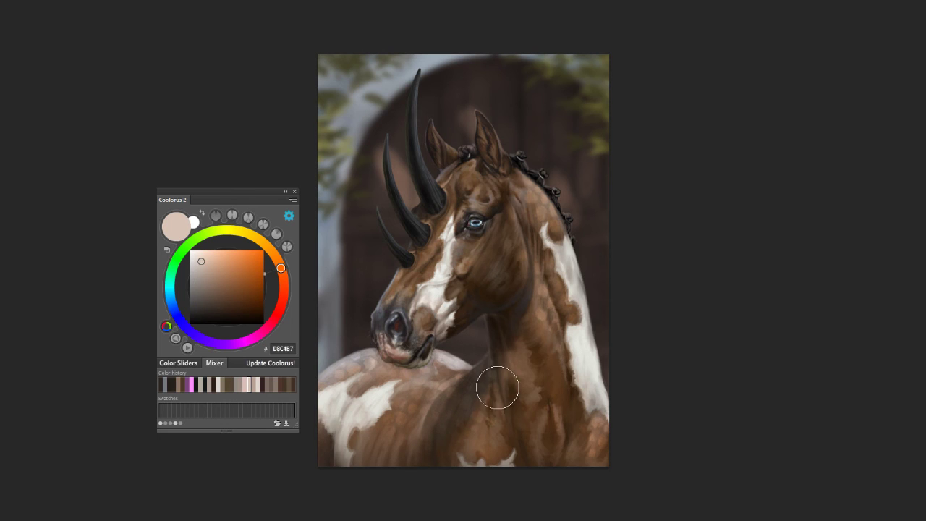
{"action": "left_click_drag", "start_coordinate": [590, 421], "coordinate": [601, 449]}
{"action": "mouse_move", "coordinate": [530, 257]}
{"action": "left_mouse_down"}
{"action": "mouse_move", "coordinate": [533, 242]}
{"action": "mouse_move", "coordinate": [554, 261]}
{"action": "mouse_move", "coordinate": [551, 292]}
{"action": "left_mouse_up"}
Step: Smooth the chest just below the chin, then fit the painting on screen
{"action": "scroll", "coordinate": [521, 432], "scroll_direction": "up", "scroll_amount": 2}
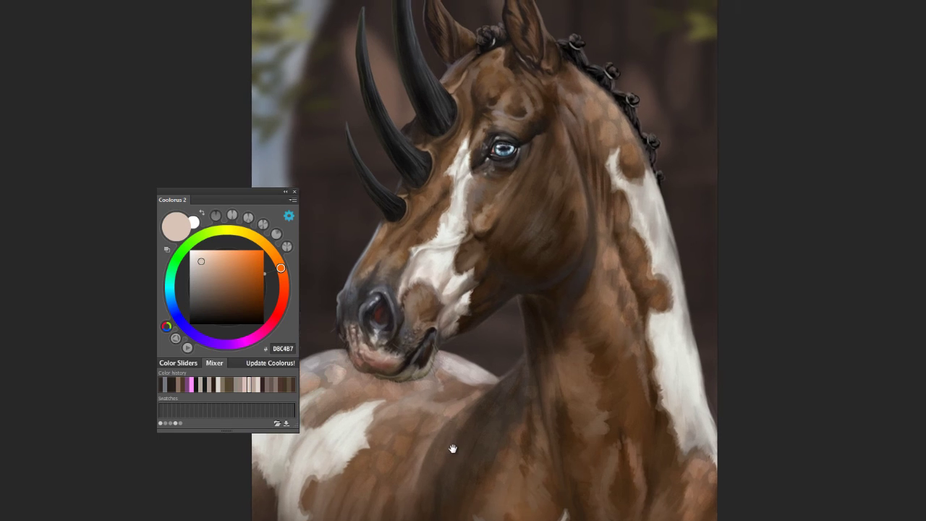
{"action": "left_click_drag", "start_coordinate": [420, 402], "coordinate": [486, 402]}
{"action": "mouse_move", "coordinate": [374, 383]}
{"action": "left_mouse_down"}
{"action": "mouse_move", "coordinate": [352, 372]}
{"action": "mouse_move", "coordinate": [369, 368]}
{"action": "mouse_move", "coordinate": [349, 367]}
{"action": "left_mouse_up"}
{"action": "left_click_drag", "start_coordinate": [389, 407], "coordinate": [439, 395]}
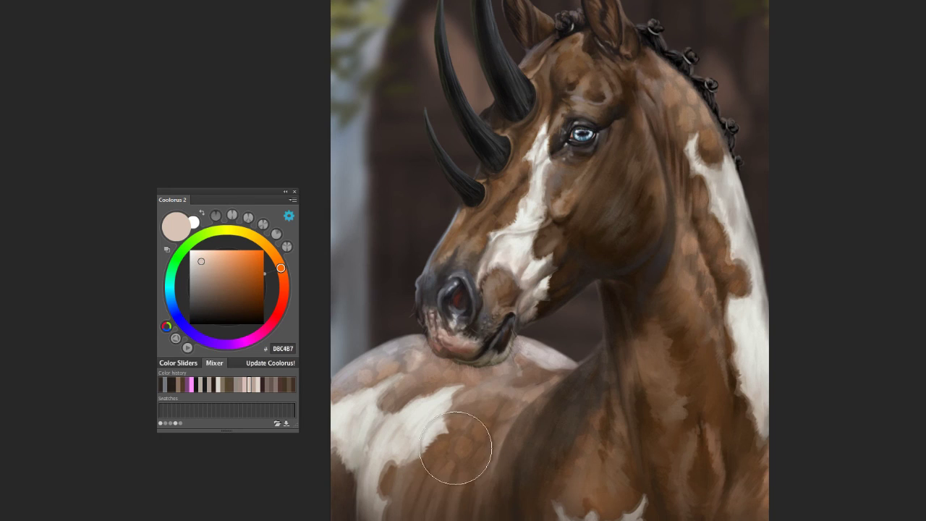
{"action": "key", "text": "ctrl+minus"}
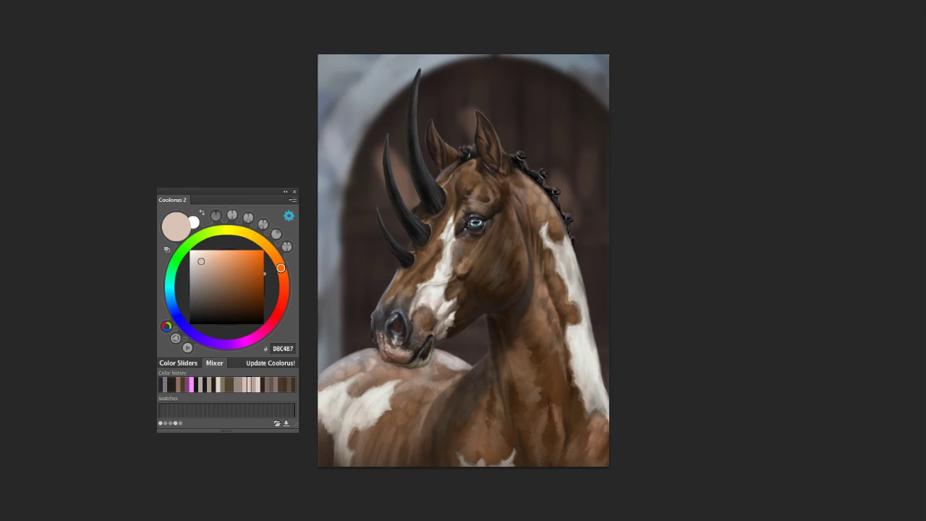
Step: Select the Foliage brush and a very dark olive paint colour
{"action": "right_click", "coordinate": [445, 212]}
{"action": "left_click_drag", "start_coordinate": [592, 290], "coordinate": [596, 330]}
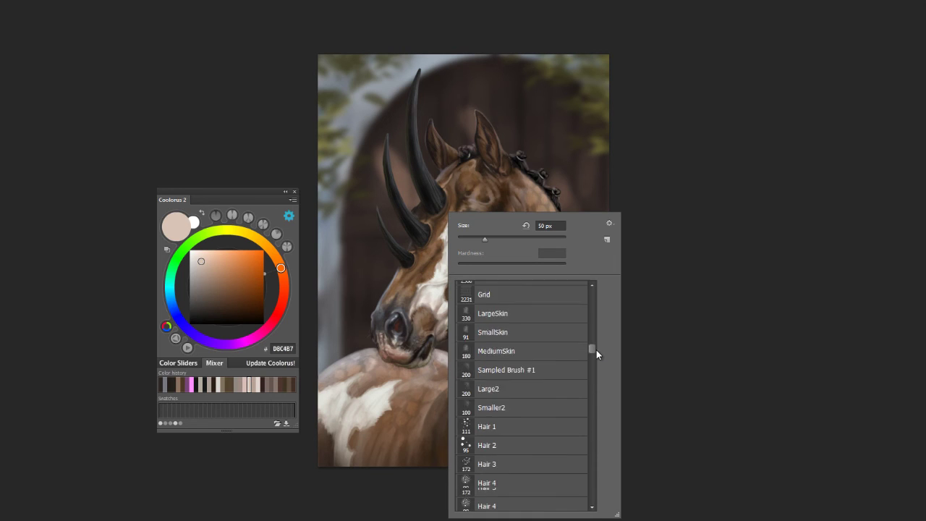
{"action": "left_click_drag", "start_coordinate": [596, 329], "coordinate": [596, 343]}
{"action": "scroll", "coordinate": [592, 343], "scroll_direction": "up", "scroll_amount": 3}
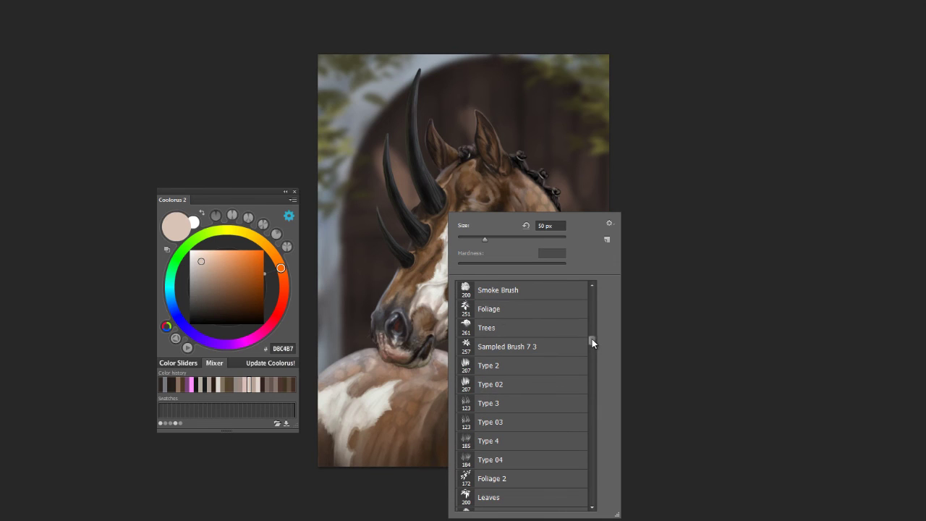
{"action": "left_click", "coordinate": [521, 309]}
{"action": "left_click", "coordinate": [326, 124], "text": "alt"}
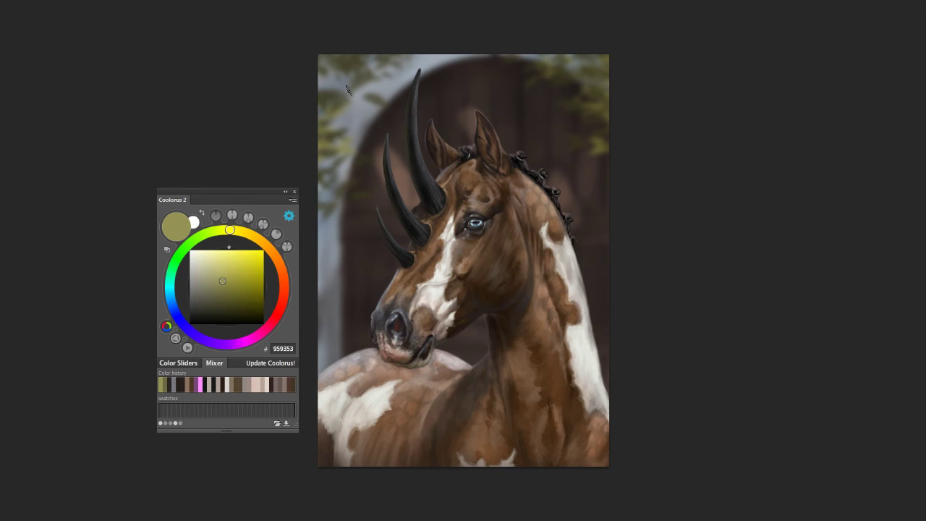
{"action": "left_click", "coordinate": [236, 310]}
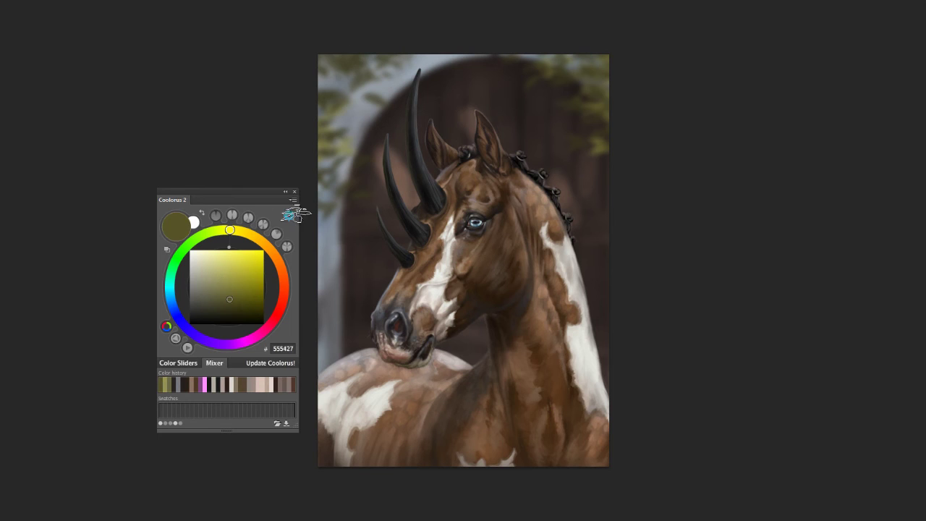
Step: Paint dark leaves along the top edge, top-right corner and top-left of the canvas
{"action": "left_click_drag", "start_coordinate": [331, 44], "coordinate": [416, 55]}
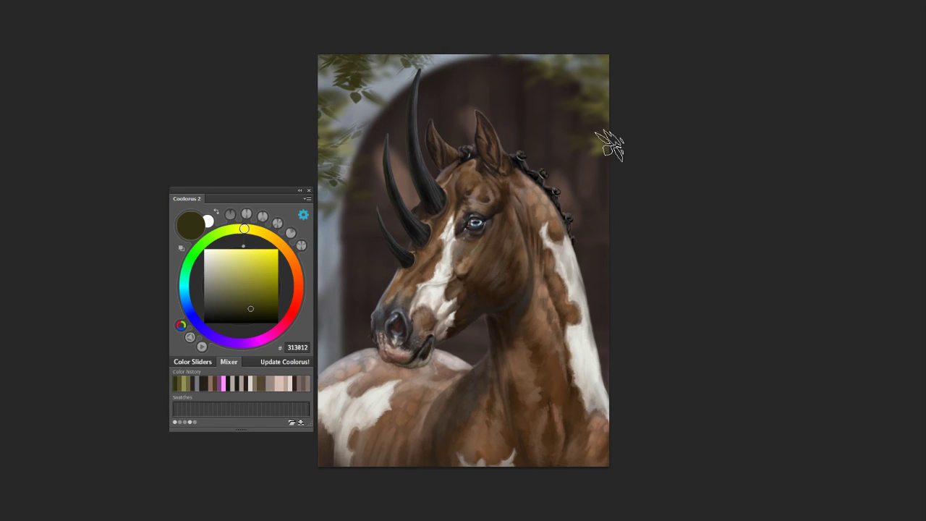
{"action": "key", "text": "ctrl+z"}
{"action": "key", "text": "ctrl+z"}
{"action": "key", "text": "ctrl+z"}
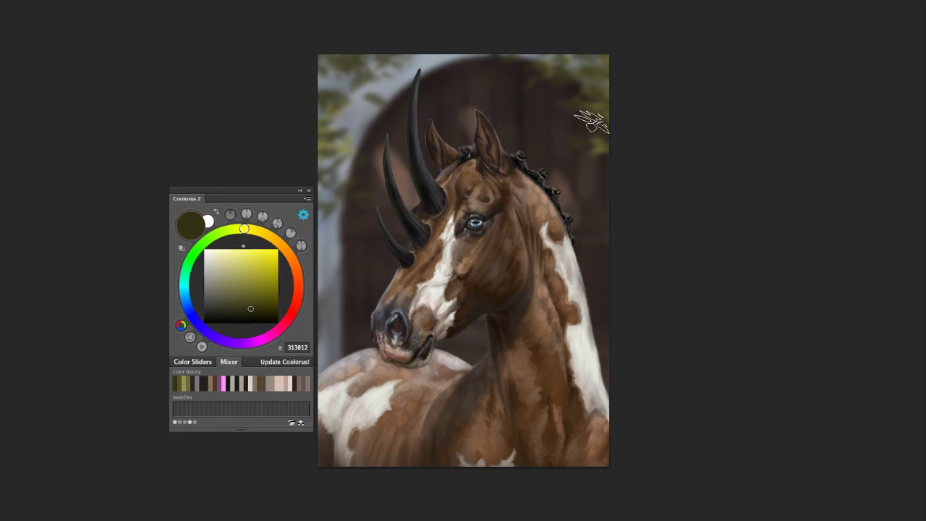
{"action": "left_click_drag", "start_coordinate": [600, 61], "coordinate": [546, 66]}
{"action": "left_click_drag", "start_coordinate": [333, 101], "coordinate": [424, 41]}
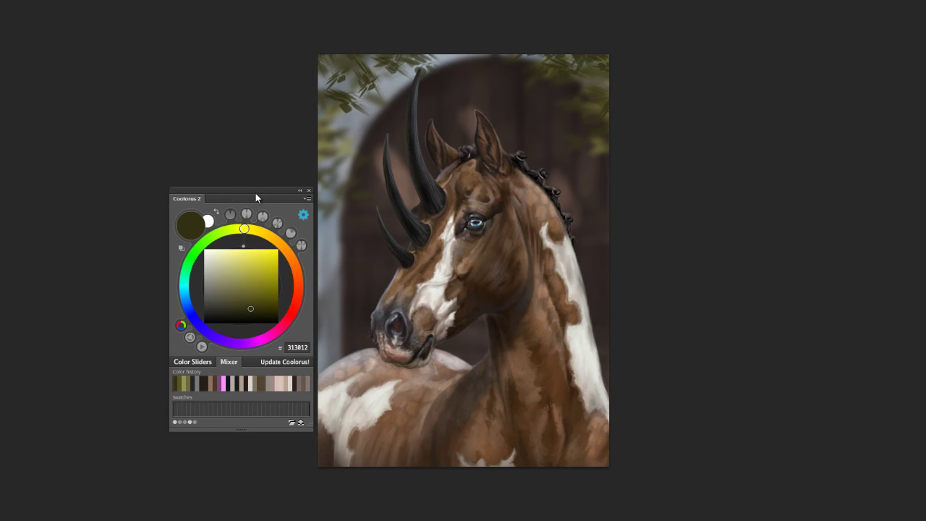
{"action": "left_click_drag", "start_coordinate": [257, 198], "coordinate": [244, 258]}
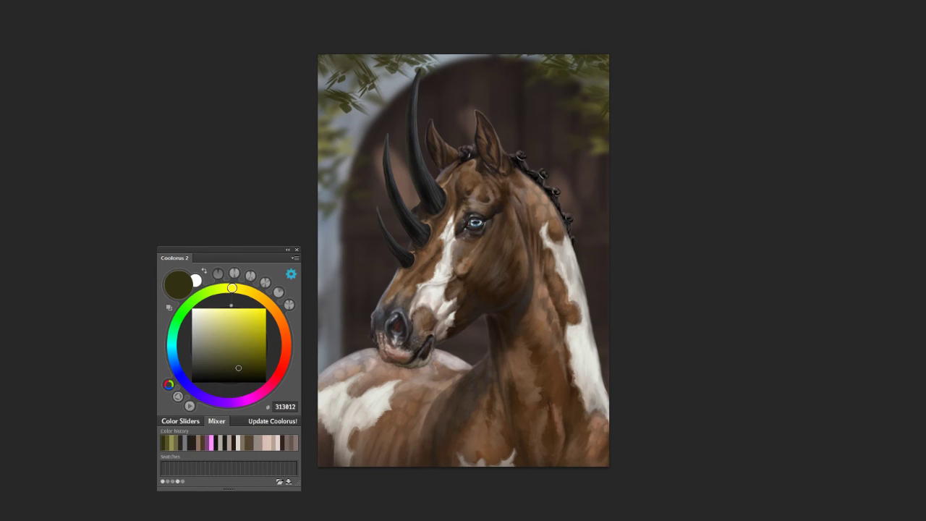
Step: Paint green leaves along the right edge by the neck, undoing the bottom-left corner leaves
{"action": "left_click_drag", "start_coordinate": [615, 361], "coordinate": [641, 440]}
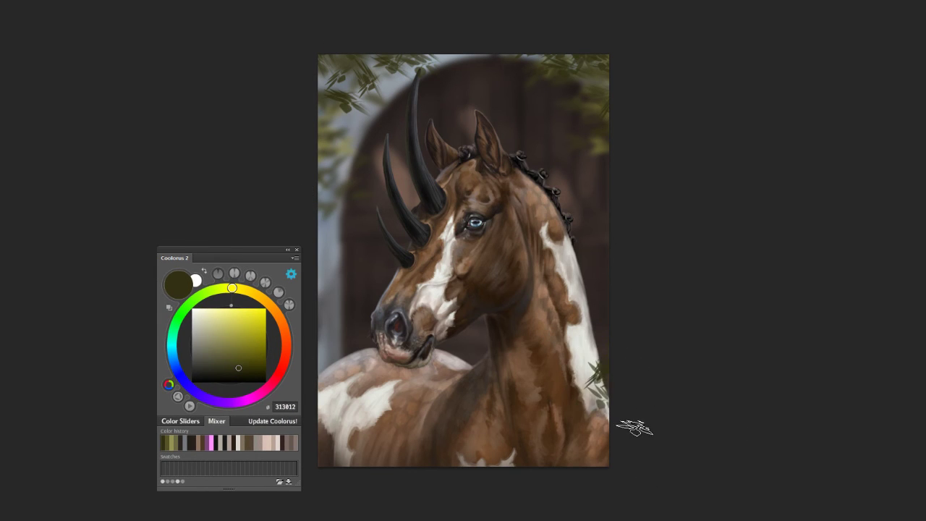
{"action": "left_click_drag", "start_coordinate": [321, 391], "coordinate": [372, 427]}
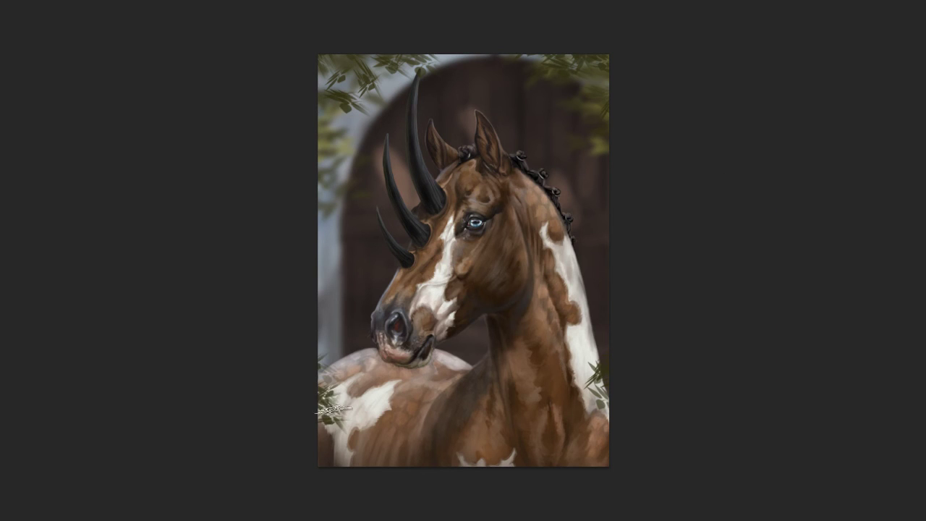
{"action": "key", "text": "ctrl+z"}
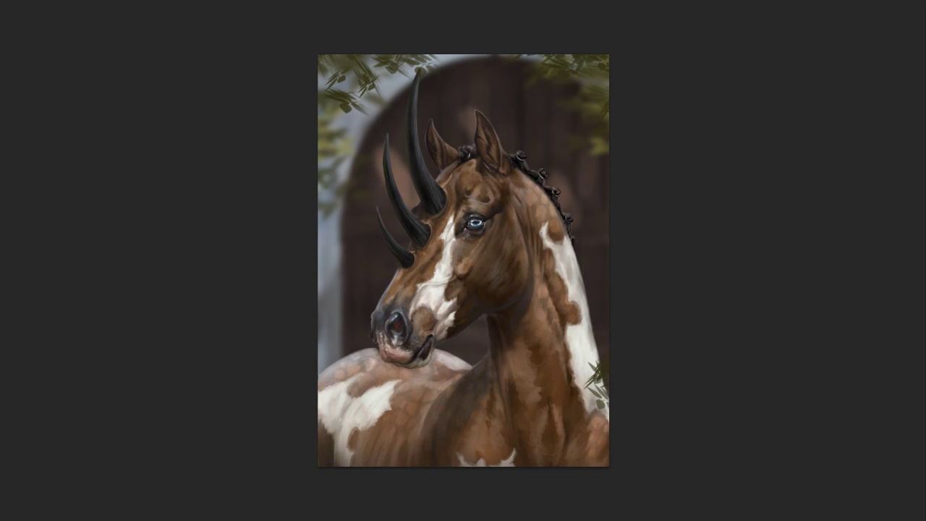
{"action": "right_click", "coordinate": [489, 360]}
{"action": "key", "text": "Escape"}
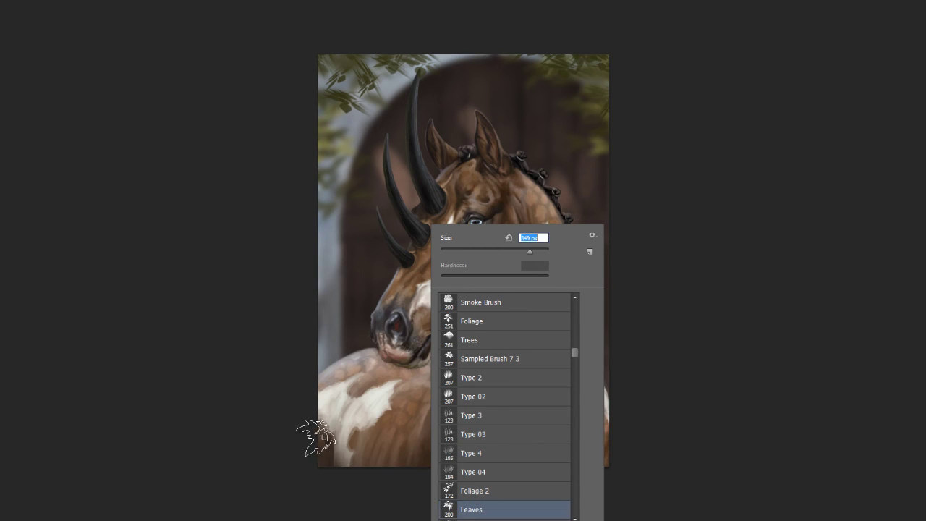
Step: Stamp small leaf clusters along the neck's right edge, undoing the lower cluster
{"action": "left_click", "coordinate": [599, 378]}
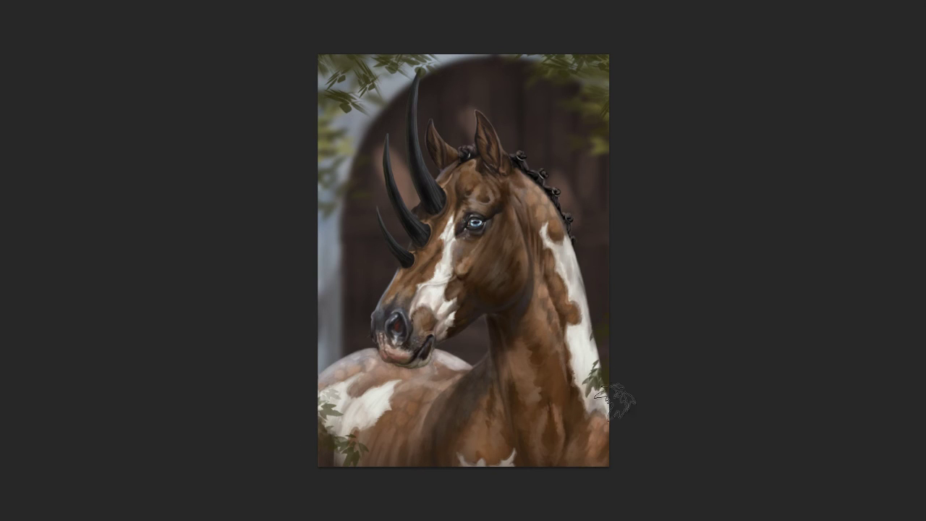
{"action": "left_click_drag", "start_coordinate": [606, 376], "coordinate": [575, 440]}
{"action": "key", "text": "ctrl+z"}
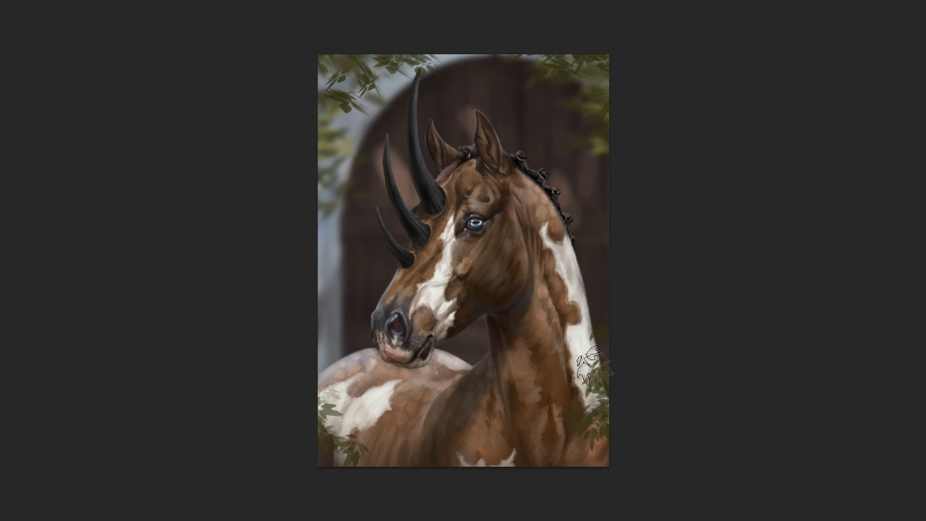
{"action": "left_click", "coordinate": [607, 327]}
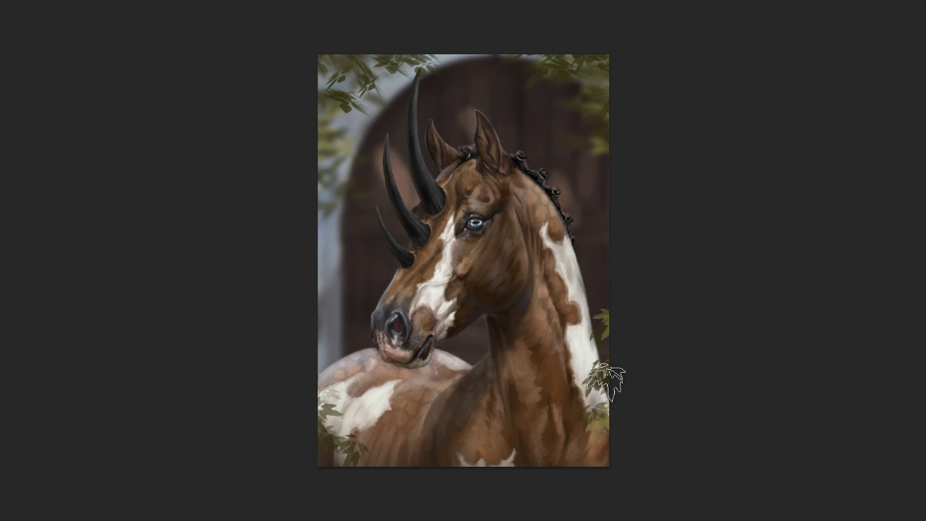
{"action": "left_click", "coordinate": [607, 420]}
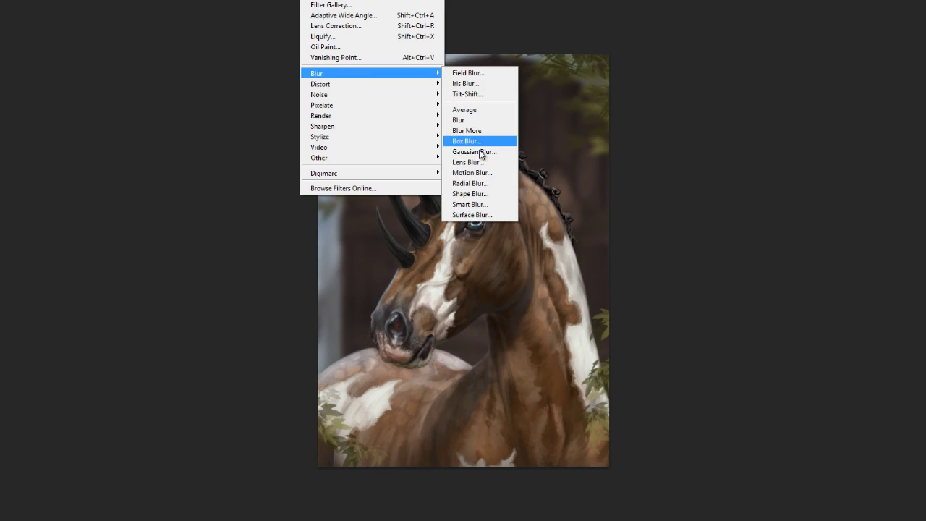
Step: Apply a 20 px Gaussian Blur to the painted foliage
{"action": "left_click", "coordinate": [479, 152]}
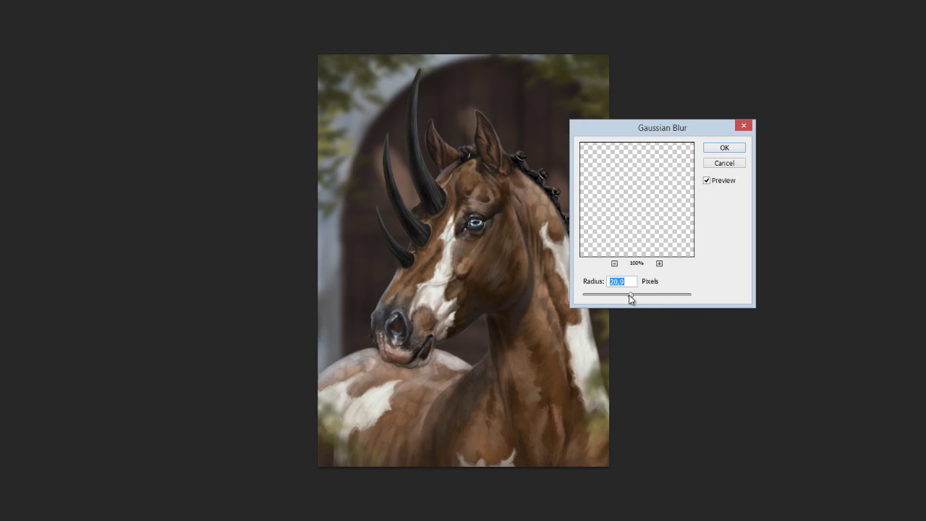
{"action": "left_click", "coordinate": [733, 149]}
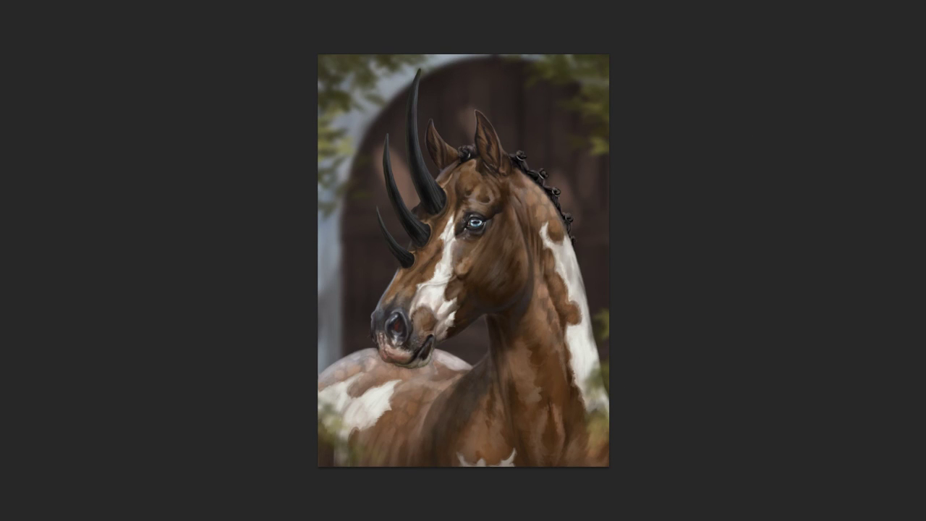
{"action": "right_click", "coordinate": [395, 249]}
Step: Select the Chalk - wet brush and sample a lighter brown from the painting
{"action": "left_click", "coordinate": [445, 394]}
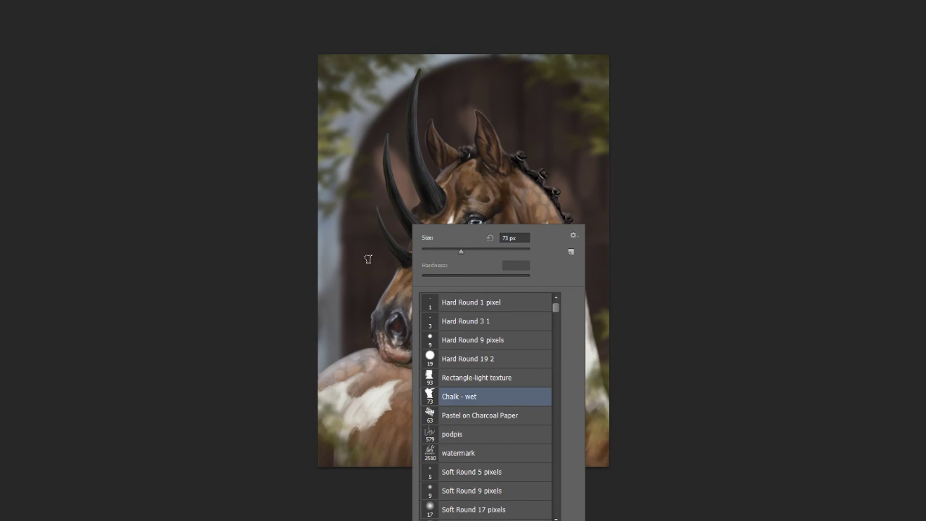
{"action": "left_click", "coordinate": [400, 175]}
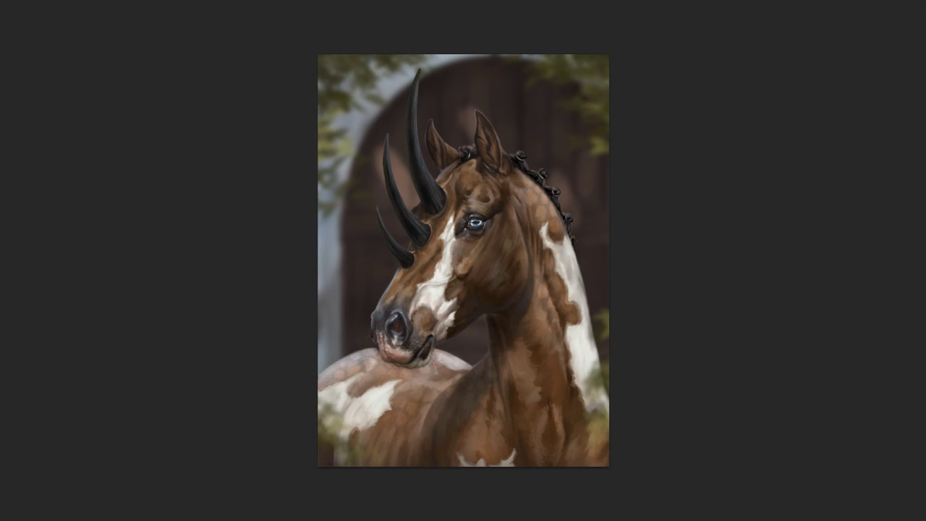
{"action": "right_click", "coordinate": [350, 228]}
{"action": "left_click", "coordinate": [589, 327]}
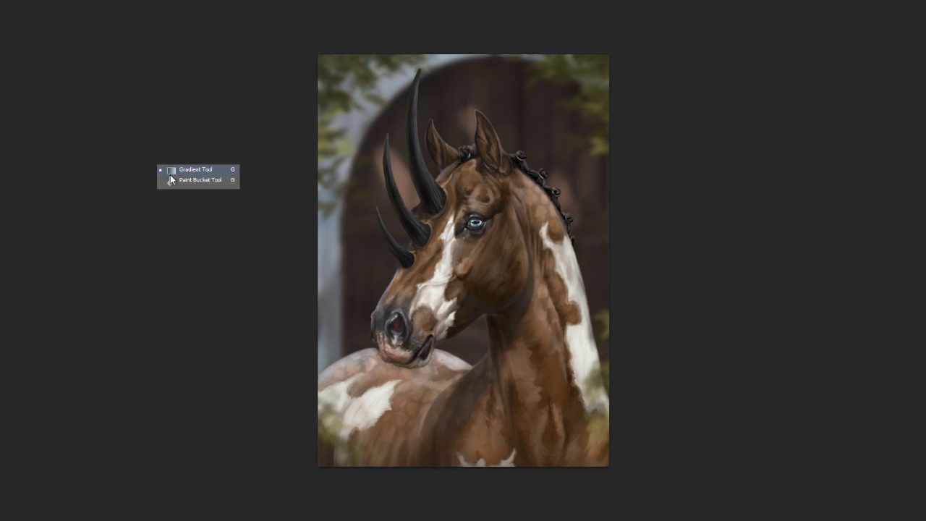
{"action": "left_click", "coordinate": [188, 170]}
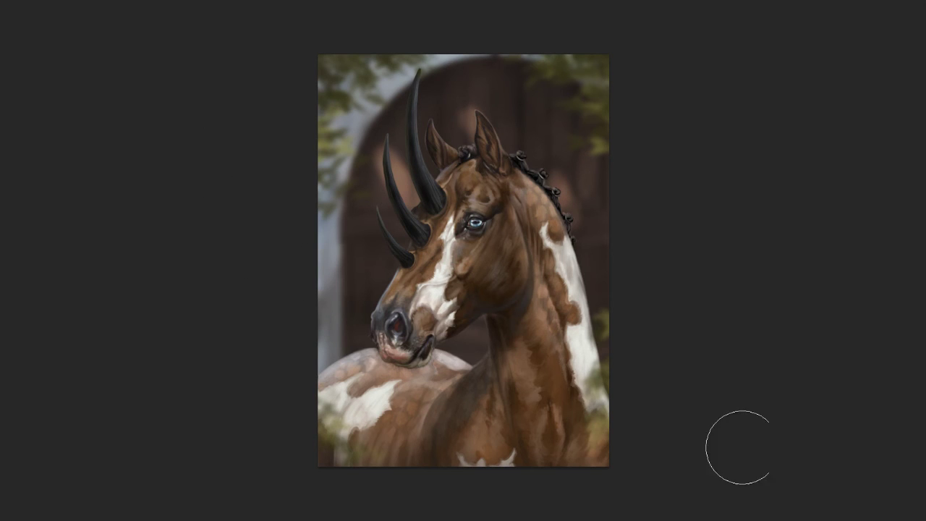
{"action": "left_click", "coordinate": [396, 145], "text": "alt"}
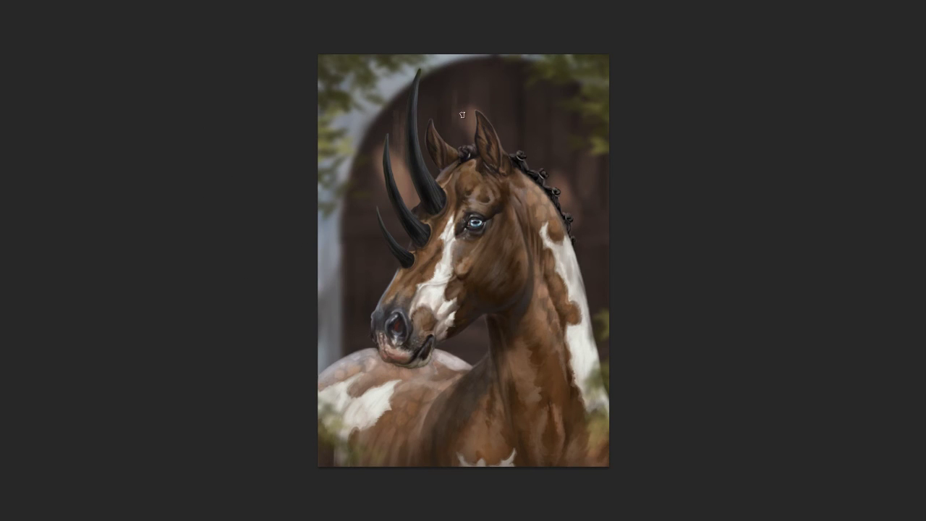
Step: Paint vertical wood-grain streaks on the door between the horn, ear and right of the mane
{"action": "left_click_drag", "start_coordinate": [453, 136], "coordinate": [453, 79]}
{"action": "left_click_drag", "start_coordinate": [485, 139], "coordinate": [485, 87]}
{"action": "left_click_drag", "start_coordinate": [503, 126], "coordinate": [503, 94]}
{"action": "left_click_drag", "start_coordinate": [509, 153], "coordinate": [509, 94]}
{"action": "left_click_drag", "start_coordinate": [533, 150], "coordinate": [533, 98]}
{"action": "left_click_drag", "start_coordinate": [540, 168], "coordinate": [540, 119]}
{"action": "left_click_drag", "start_coordinate": [556, 188], "coordinate": [557, 143]}
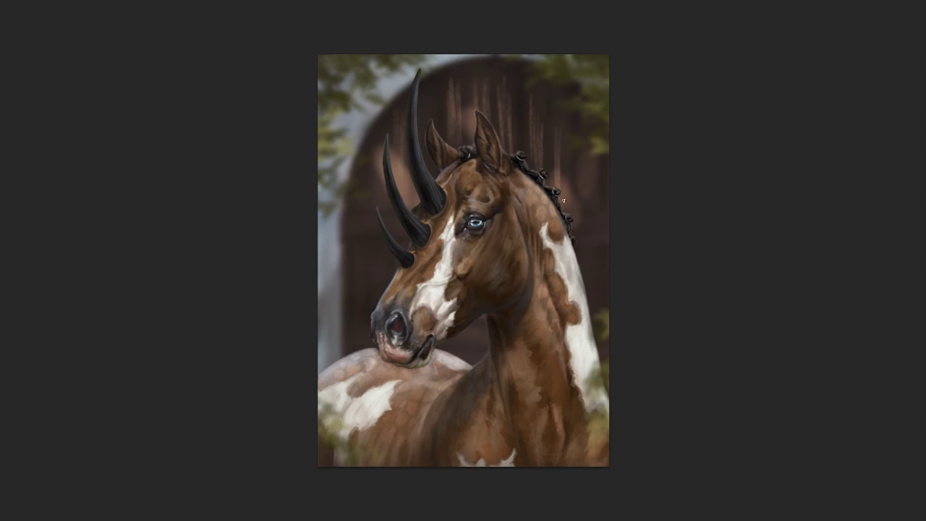
{"action": "mouse_move", "coordinate": [566, 212]}
{"action": "left_mouse_down"}
{"action": "mouse_move", "coordinate": [565, 133]}
{"action": "mouse_move", "coordinate": [593, 151]}
{"action": "left_mouse_up"}
{"action": "left_click_drag", "start_coordinate": [586, 204], "coordinate": [582, 146]}
Step: Add vertical grain streaks on the door left of the nose and right of the neck
{"action": "left_click_drag", "start_coordinate": [358, 333], "coordinate": [358, 249]}
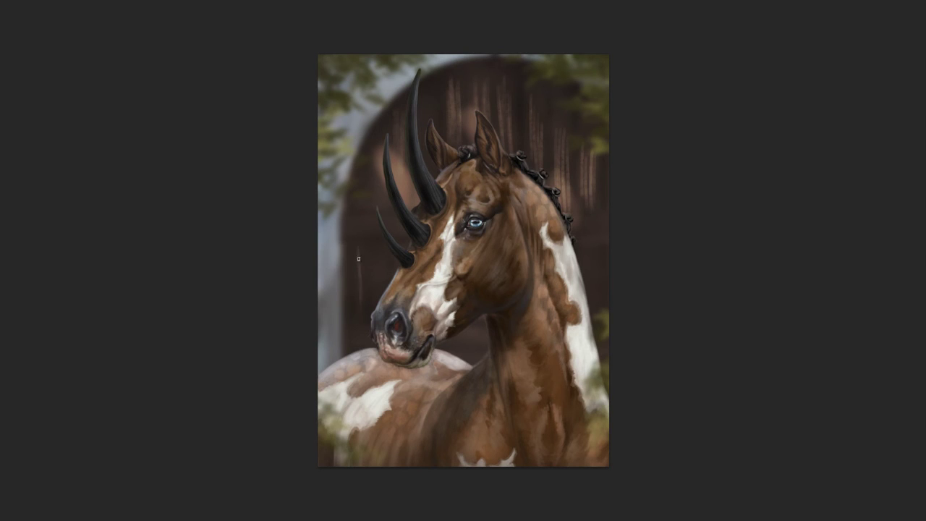
{"action": "left_click_drag", "start_coordinate": [364, 314], "coordinate": [356, 255]}
{"action": "mouse_move", "coordinate": [379, 301]}
{"action": "left_mouse_down"}
{"action": "mouse_move", "coordinate": [379, 257]}
{"action": "mouse_move", "coordinate": [389, 255]}
{"action": "left_mouse_up"}
{"action": "left_click_drag", "start_coordinate": [383, 283], "coordinate": [383, 252]}
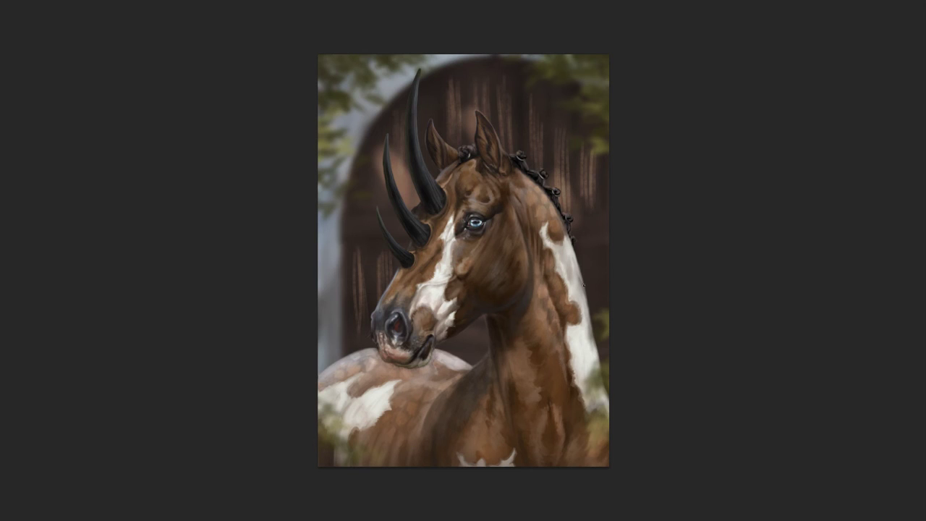
{"action": "left_click_drag", "start_coordinate": [596, 300], "coordinate": [594, 257]}
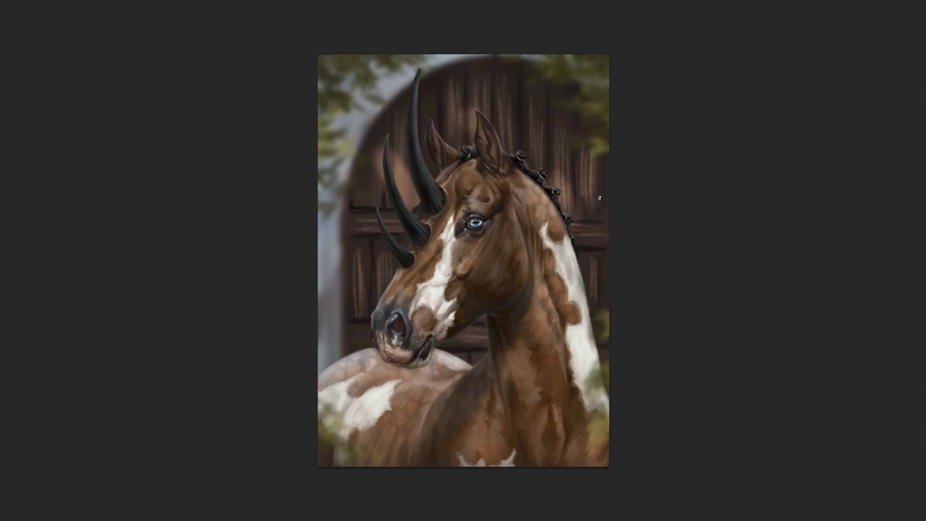
Step: Blur the wood-grain door with a Gaussian Blur of about 17 px
{"action": "left_click", "coordinate": [480, 140]}
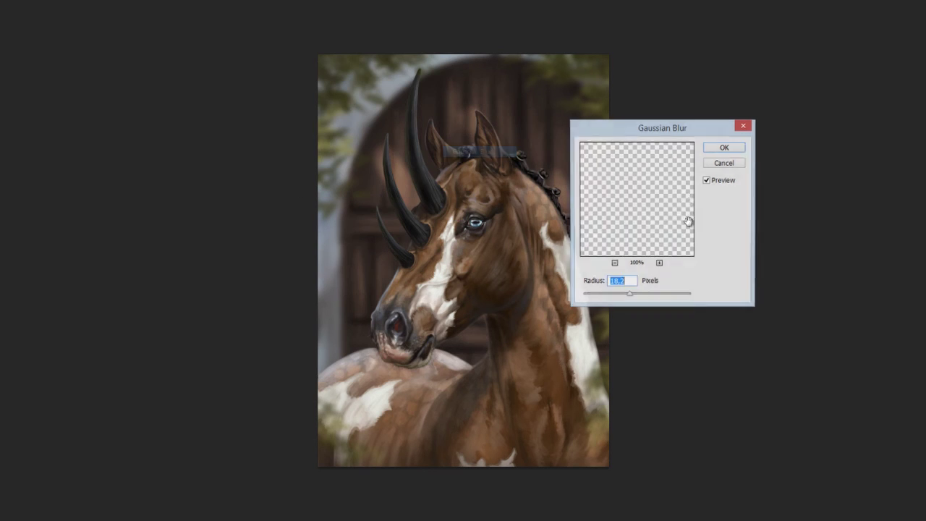
{"action": "left_click", "coordinate": [729, 149]}
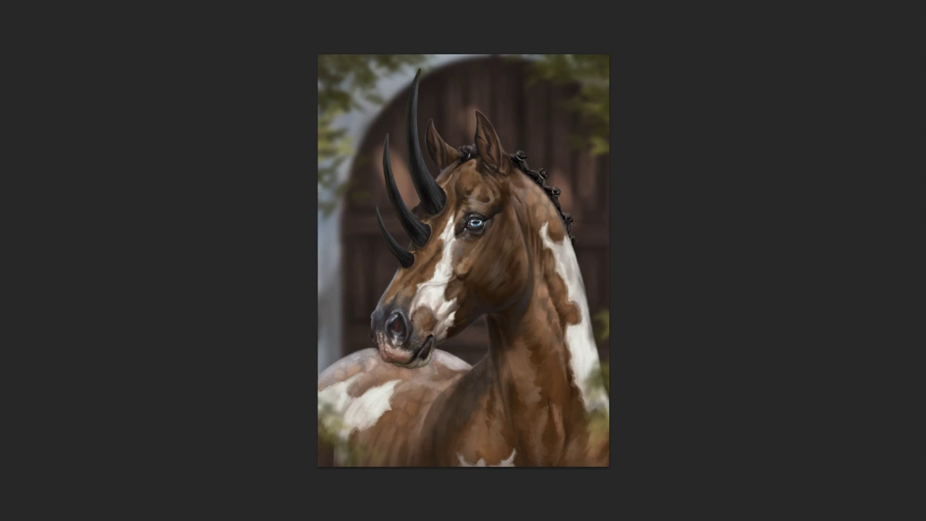